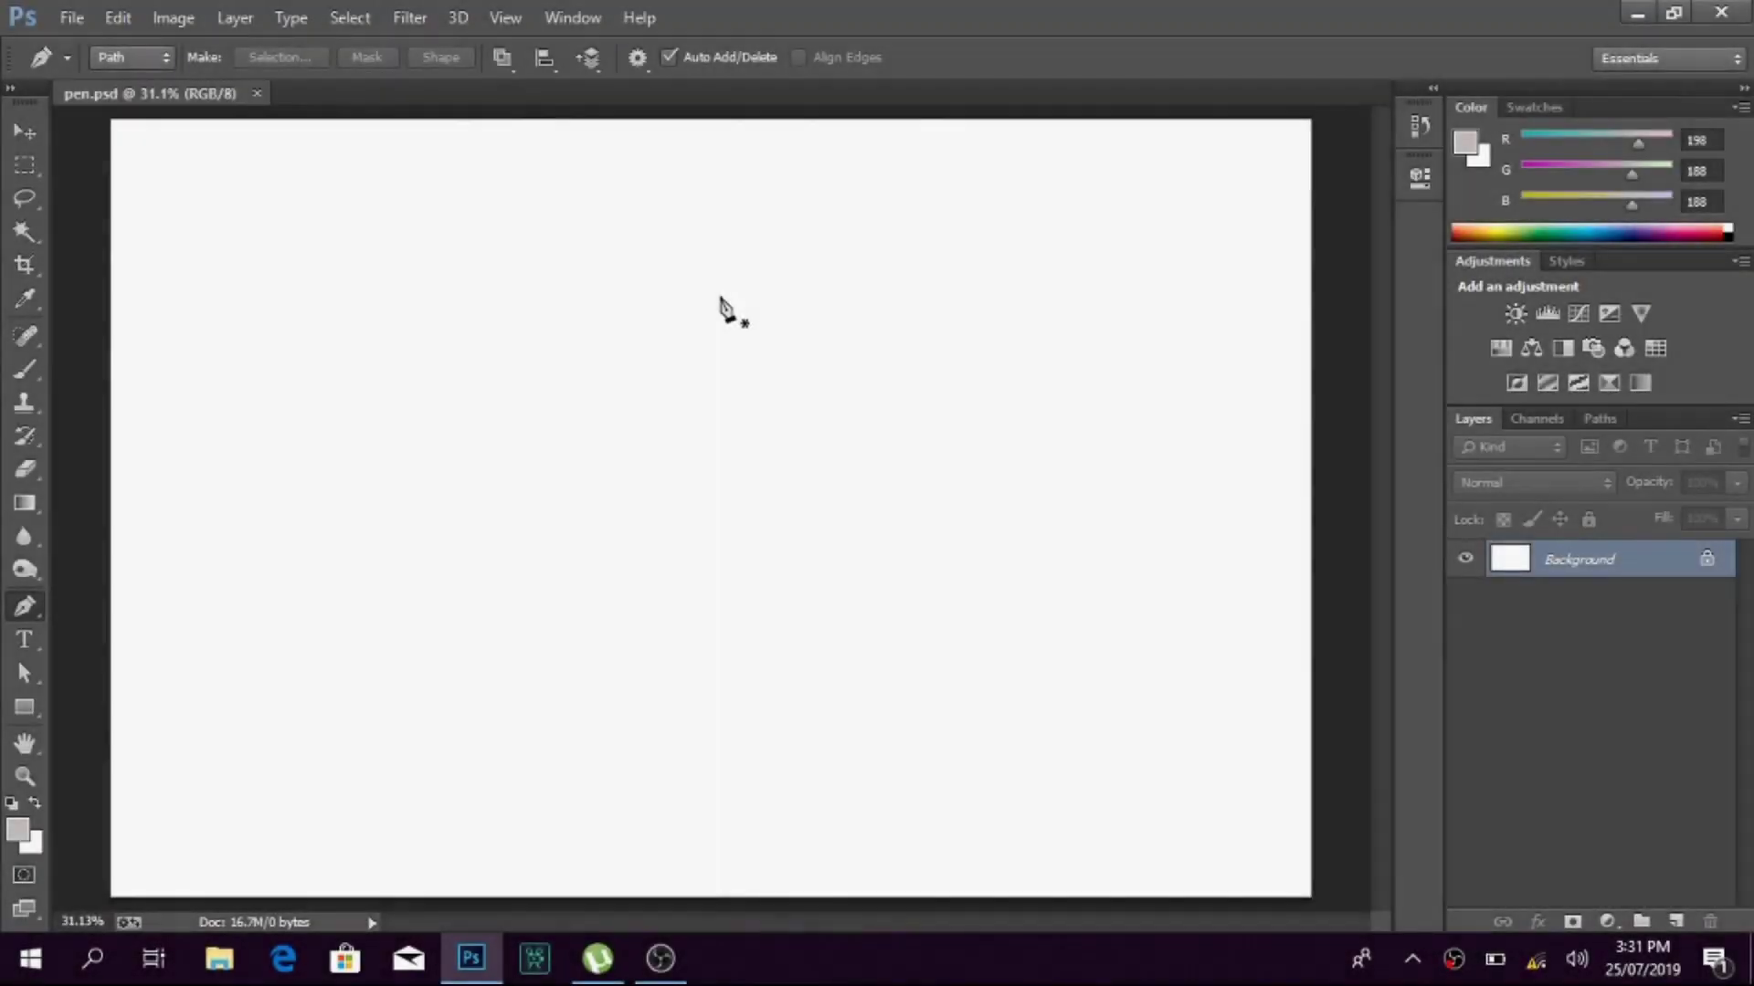
# Step: Place the first anchor of the nib outline on the blank pen.psd canvas
pyautogui.click(720, 297)
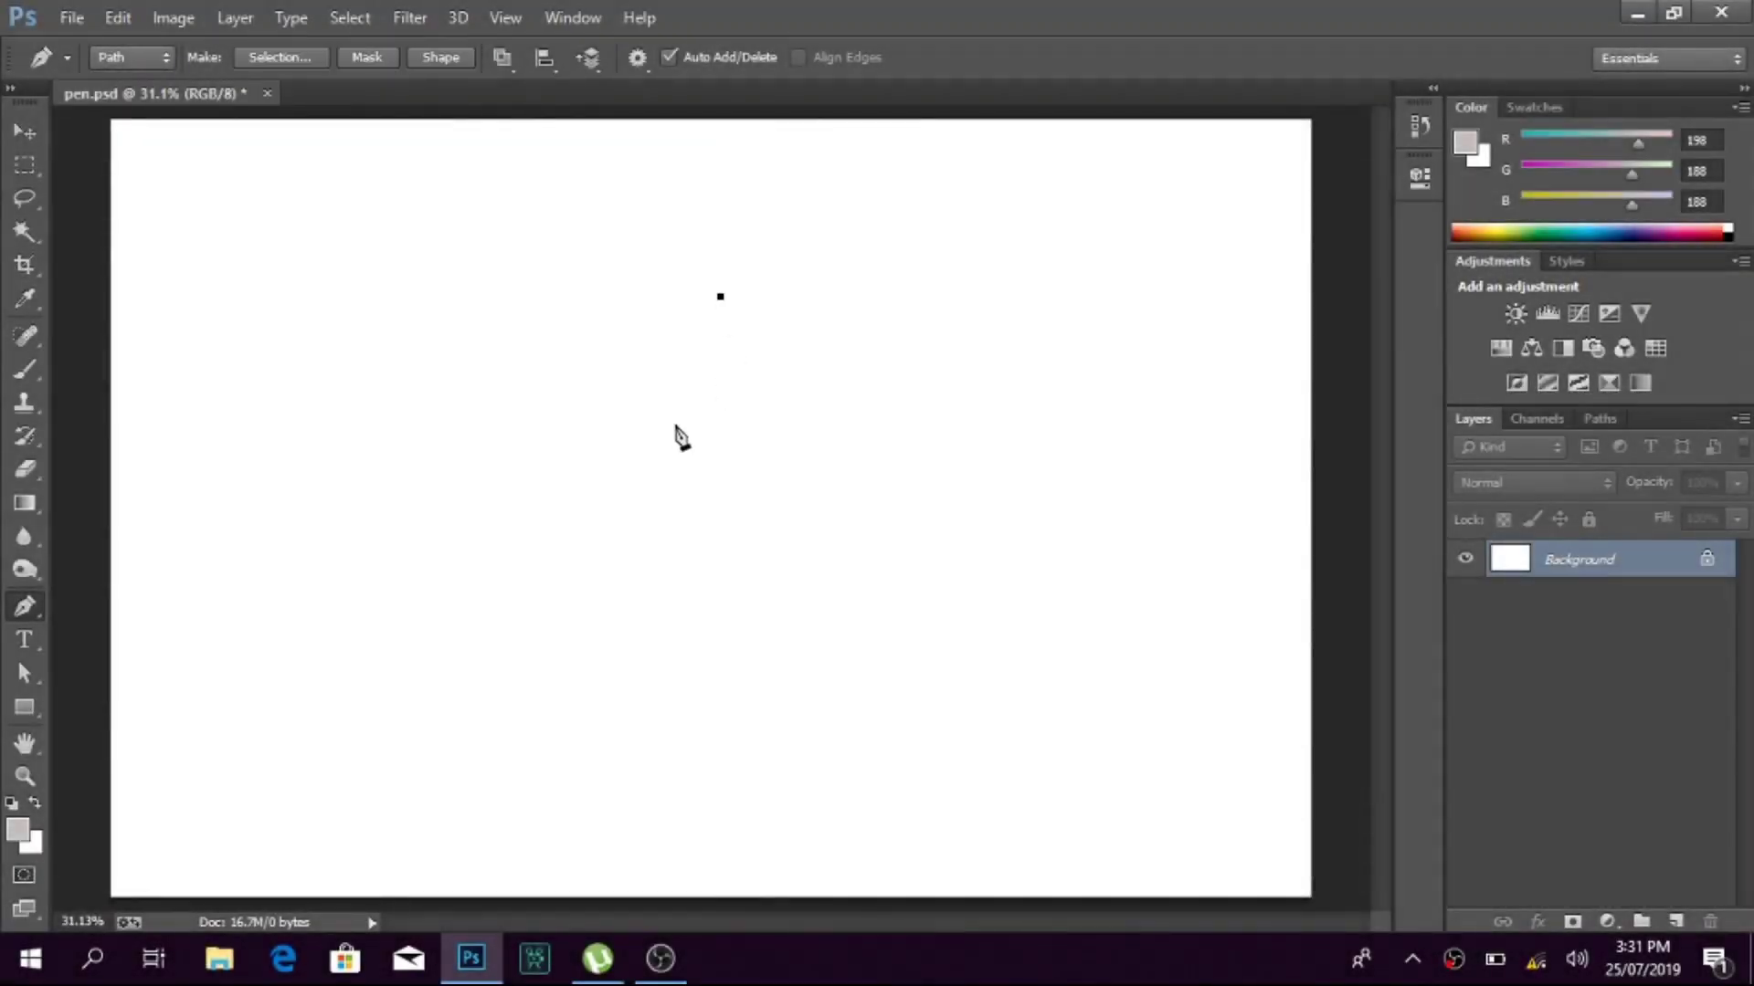
# Step: Add a curved side point, nudge anchors symmetrically, and drop a vertical guide through the top point
pyautogui.moveTo(746, 600); pyautogui.dragTo(747, 718)
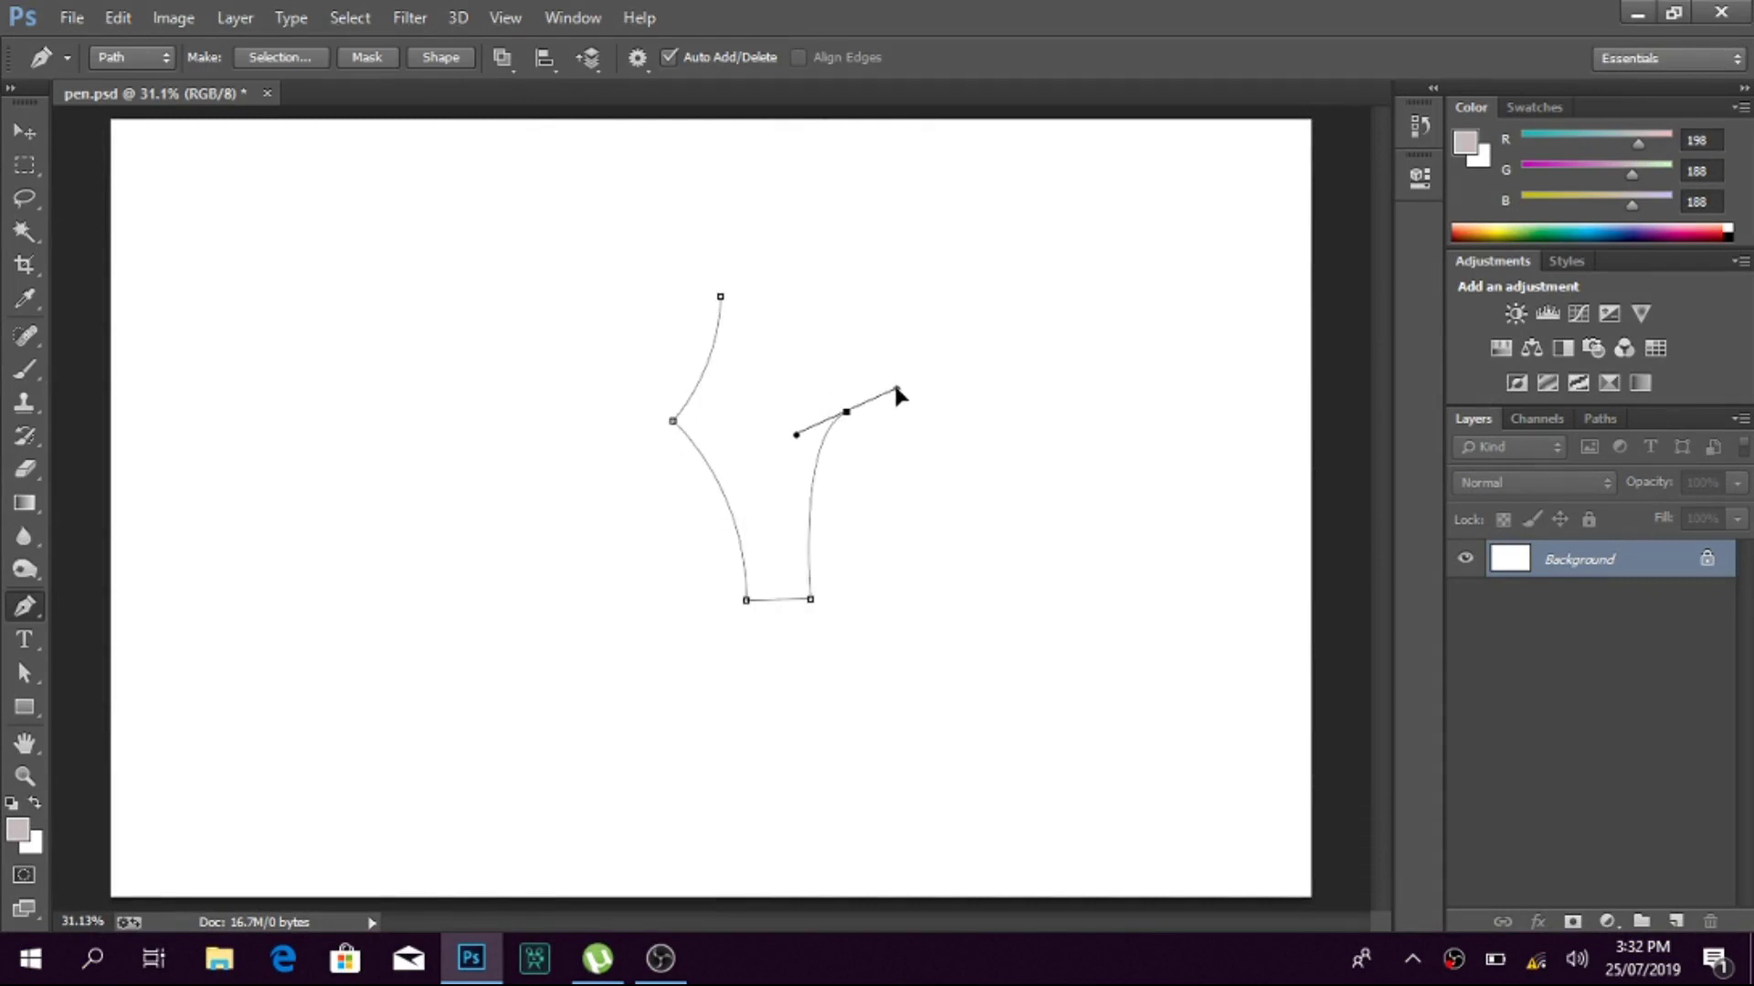
pyautogui.click(25, 673)
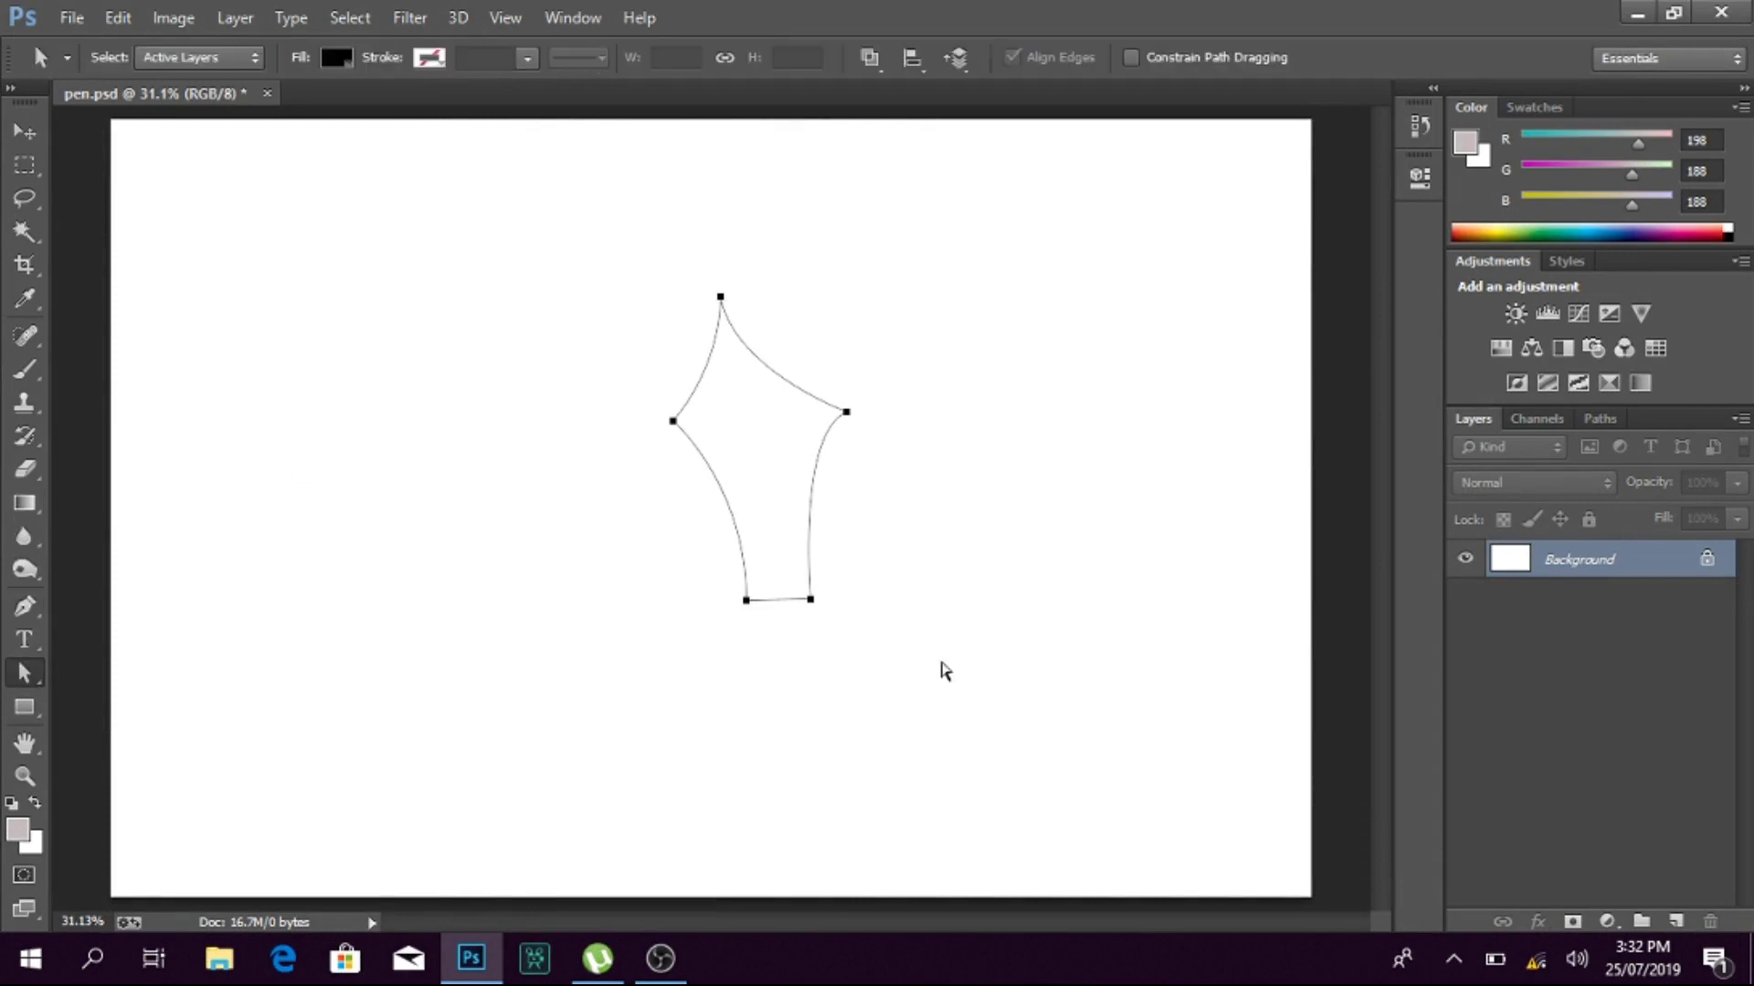
pyautogui.hotkey('shift', 'Left')
pyautogui.hotkey('shift', 'Left')
pyautogui.hotkey('shift', 'Left')
pyautogui.hotkey('shift', 'Right')
pyautogui.hotkey('shift', 'Right')
pyautogui.hotkey('shift', 'Right')
pyautogui.hotkey('ctrl', 'r')
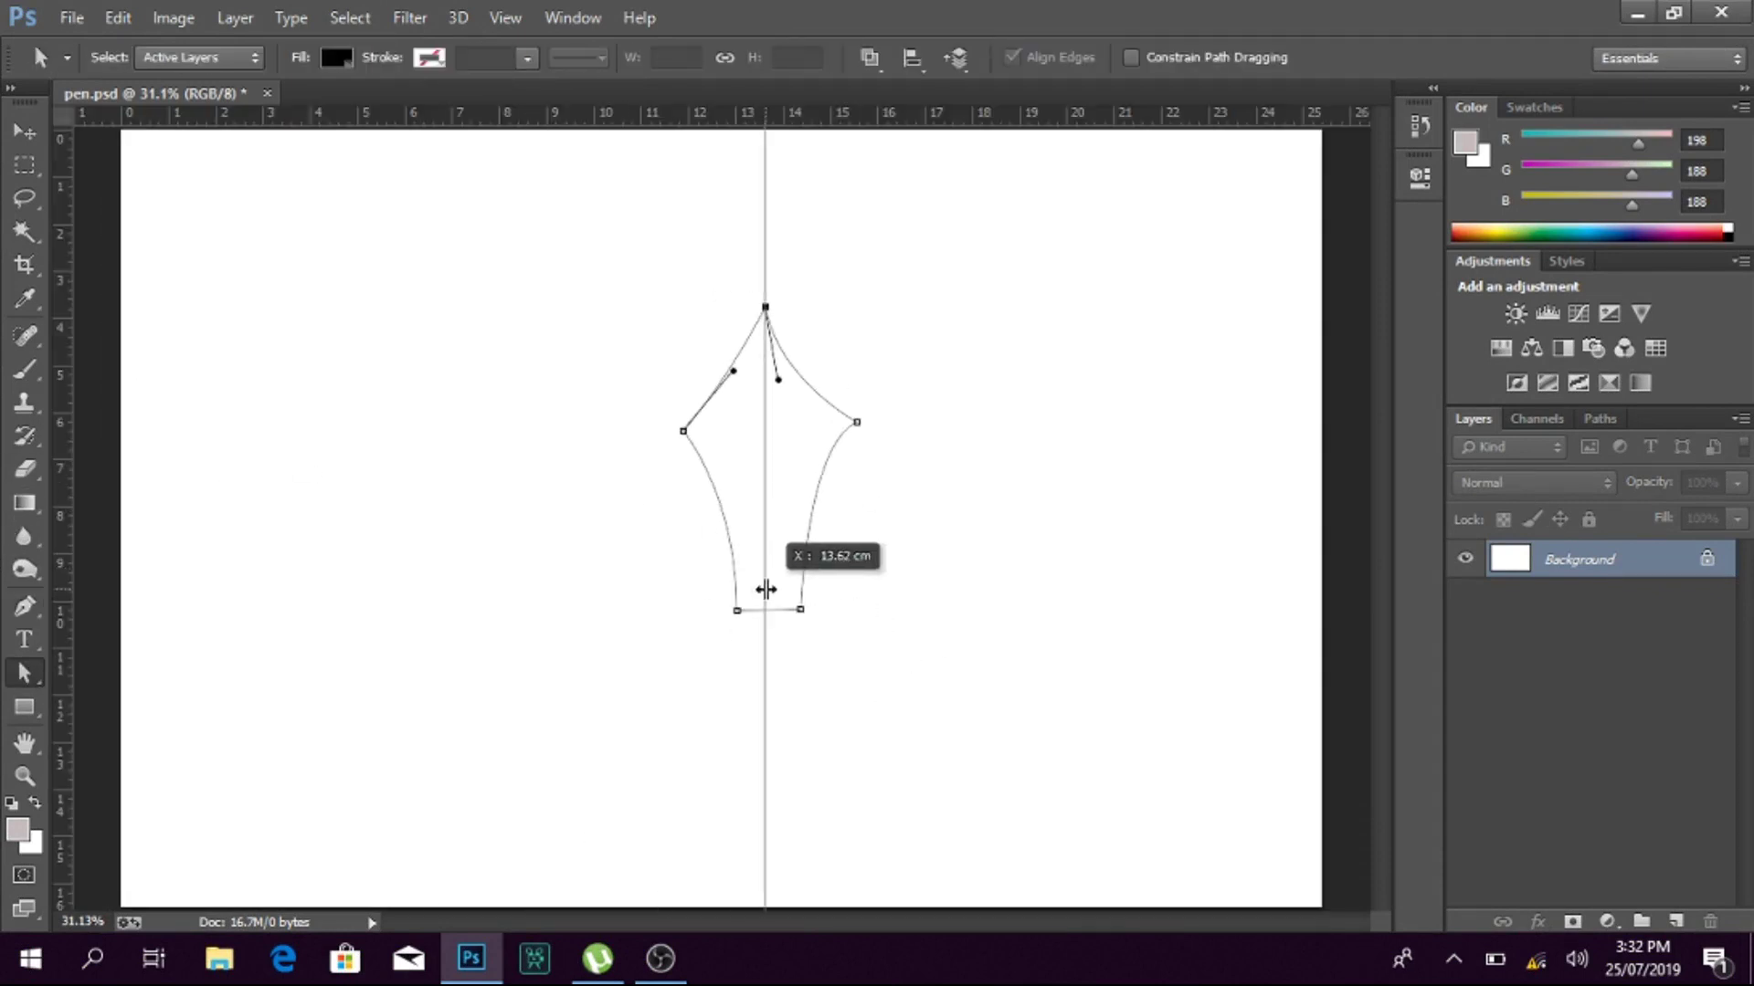
pyautogui.moveTo(60, 472); pyautogui.dragTo(756, 587)
# Step: Add a horizontal guide and align the nib's left and right anchors onto it
pyautogui.press('z')
pyautogui.click(958, 429)
pyautogui.click(24, 673)
pyautogui.click(599, 723)
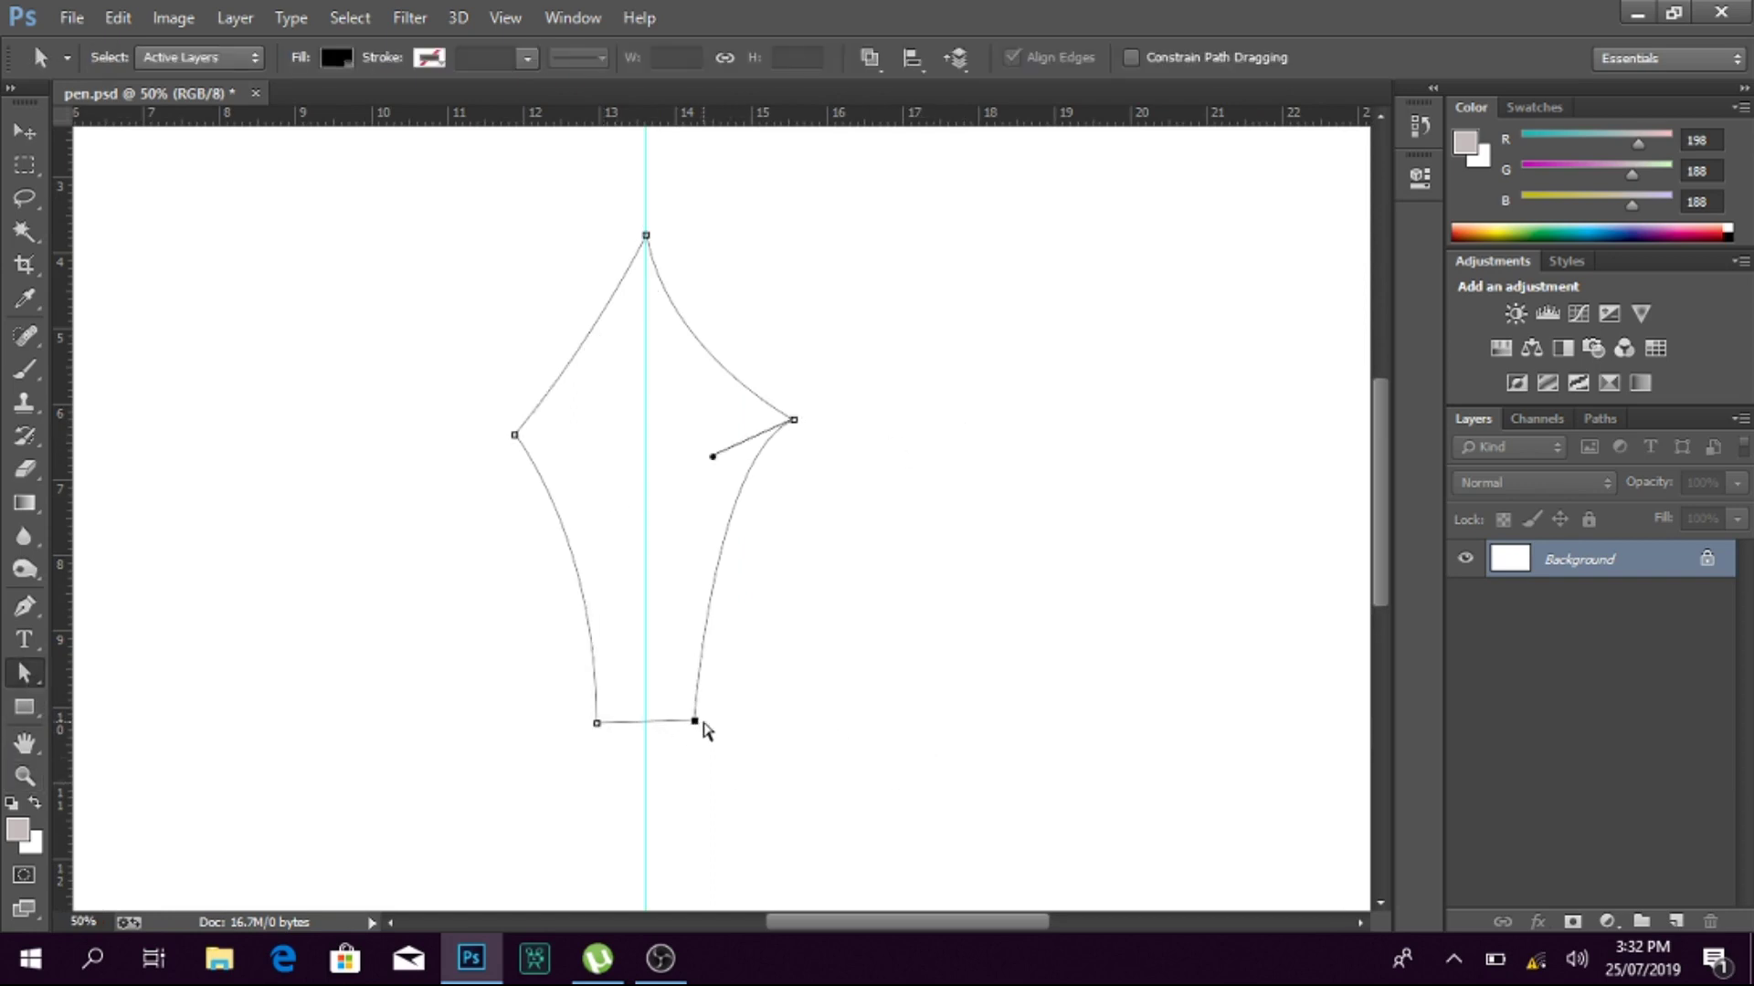
pyautogui.moveTo(240, 116); pyautogui.dragTo(327, 435)
pyautogui.moveTo(795, 421); pyautogui.dragTo(795, 436)
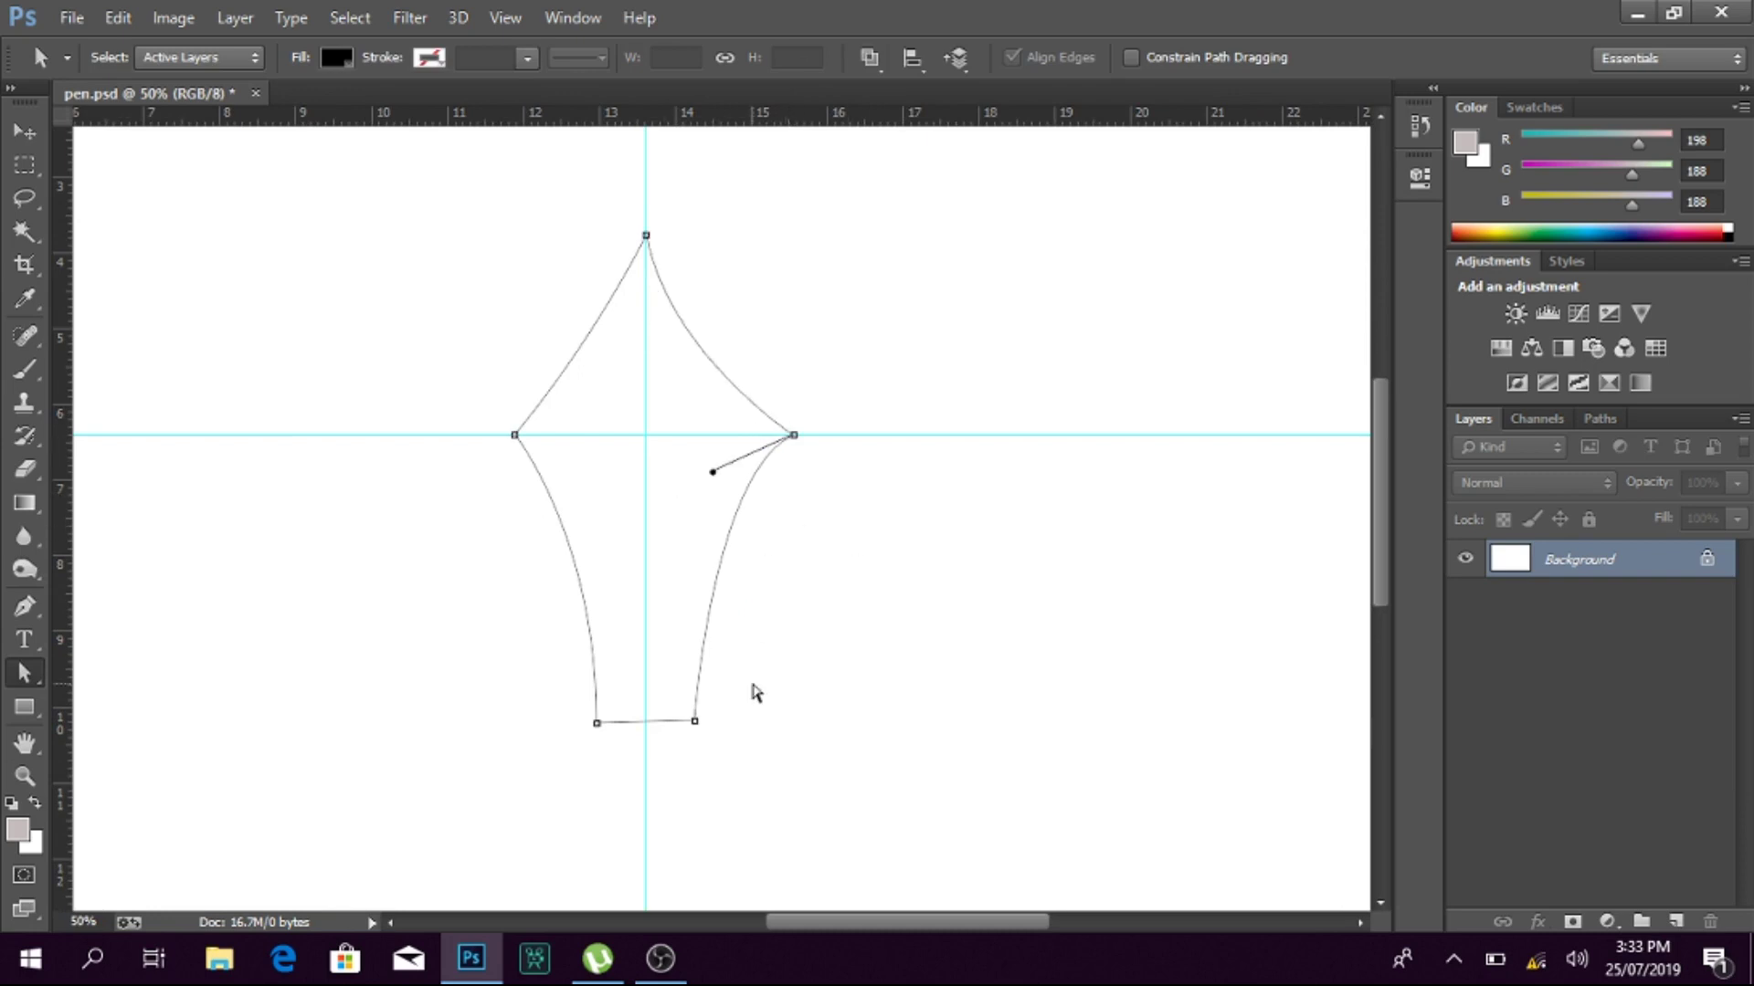
pyautogui.hotkey('shift', 'Left')
pyautogui.hotkey('shift', 'Left')
pyautogui.hotkey('shift', 'Left')
pyautogui.hotkey('shift', 'Left')
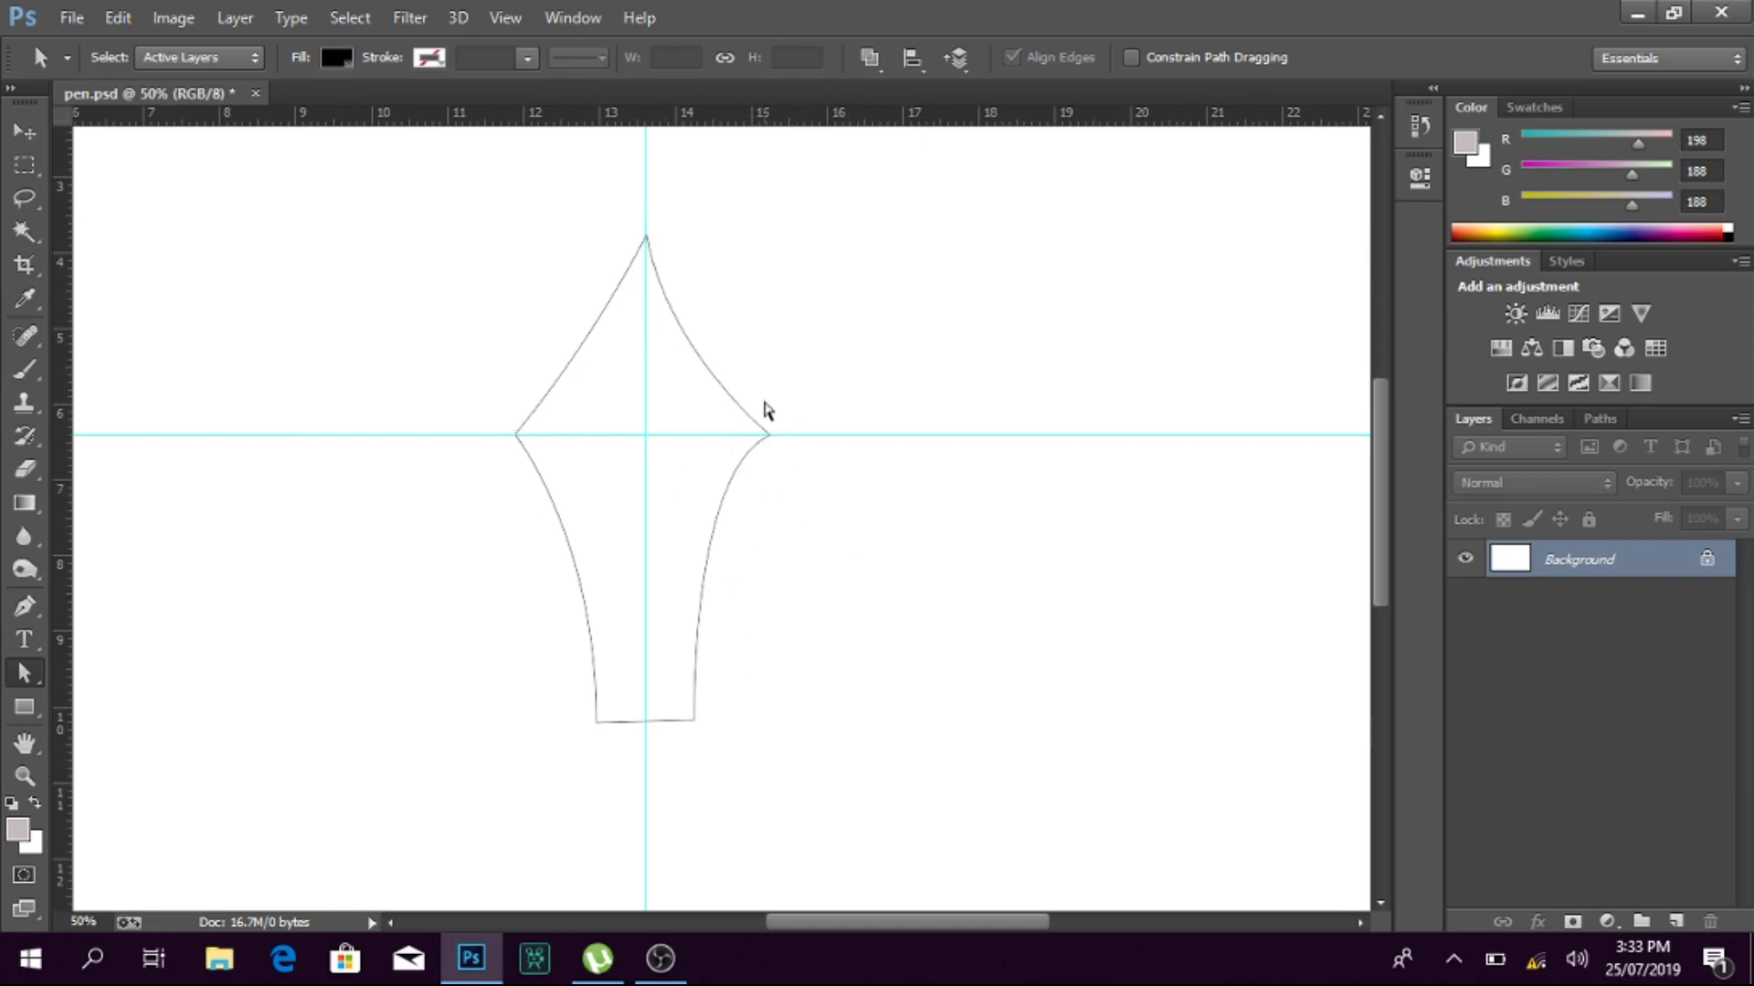
pyautogui.click(824, 604)
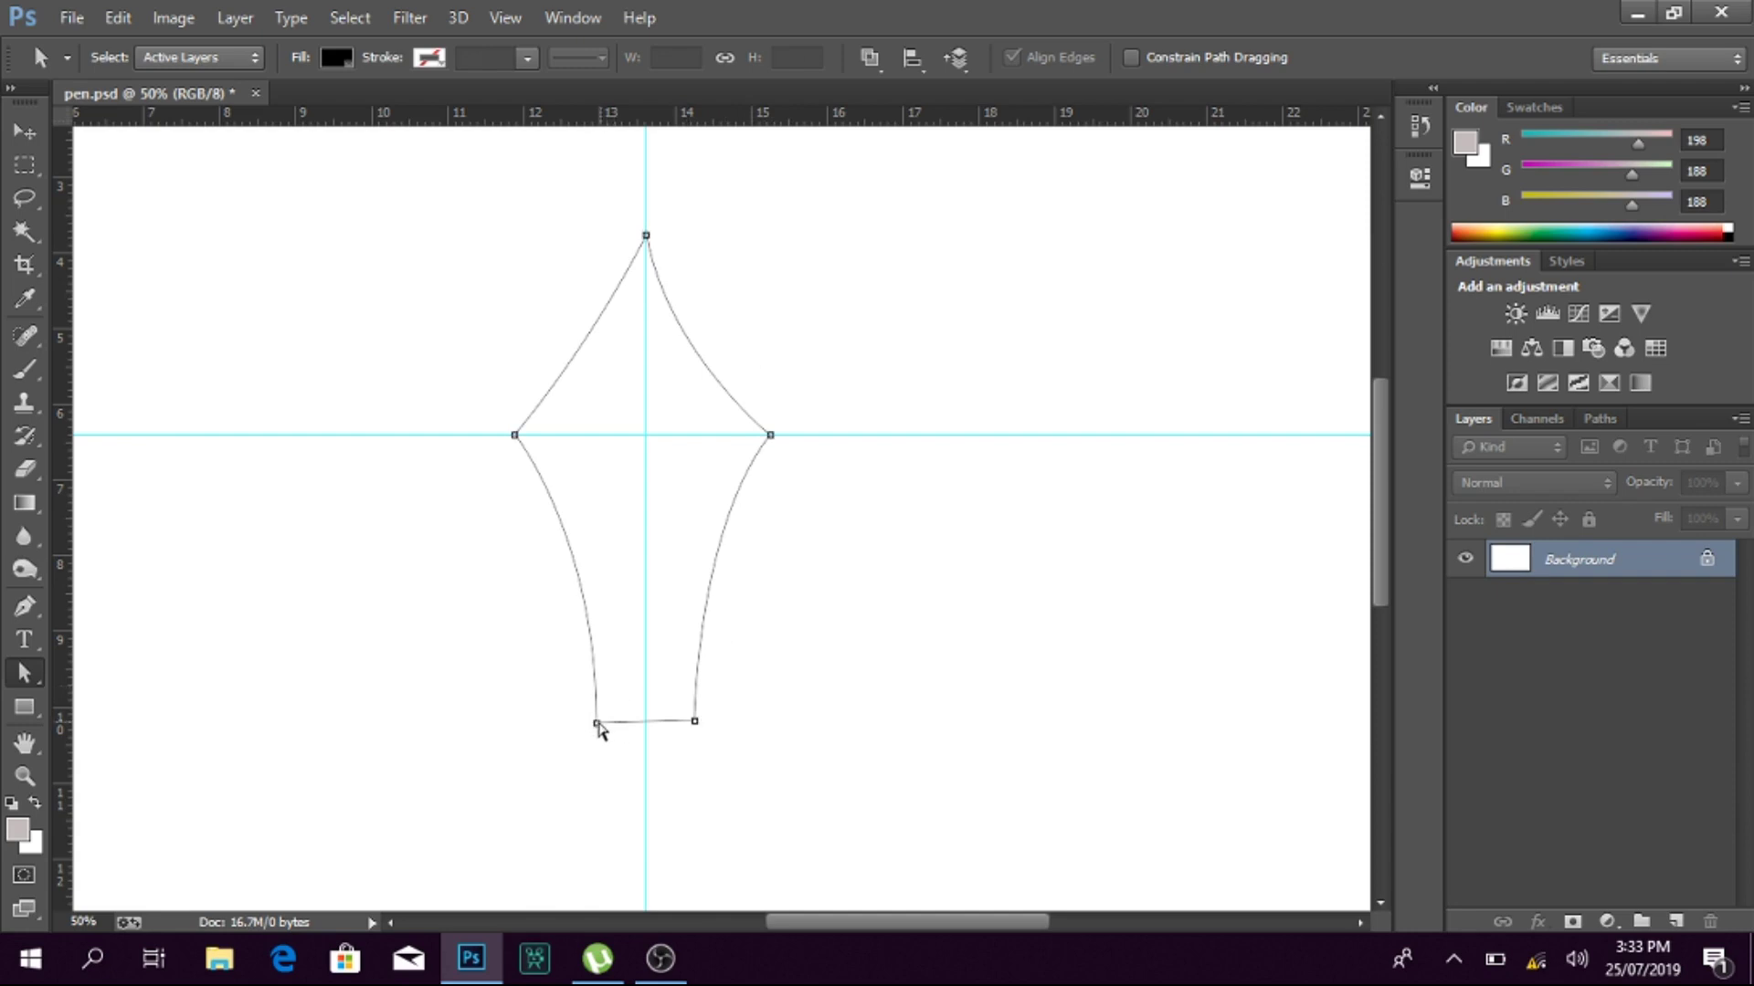
pyautogui.click(798, 308)
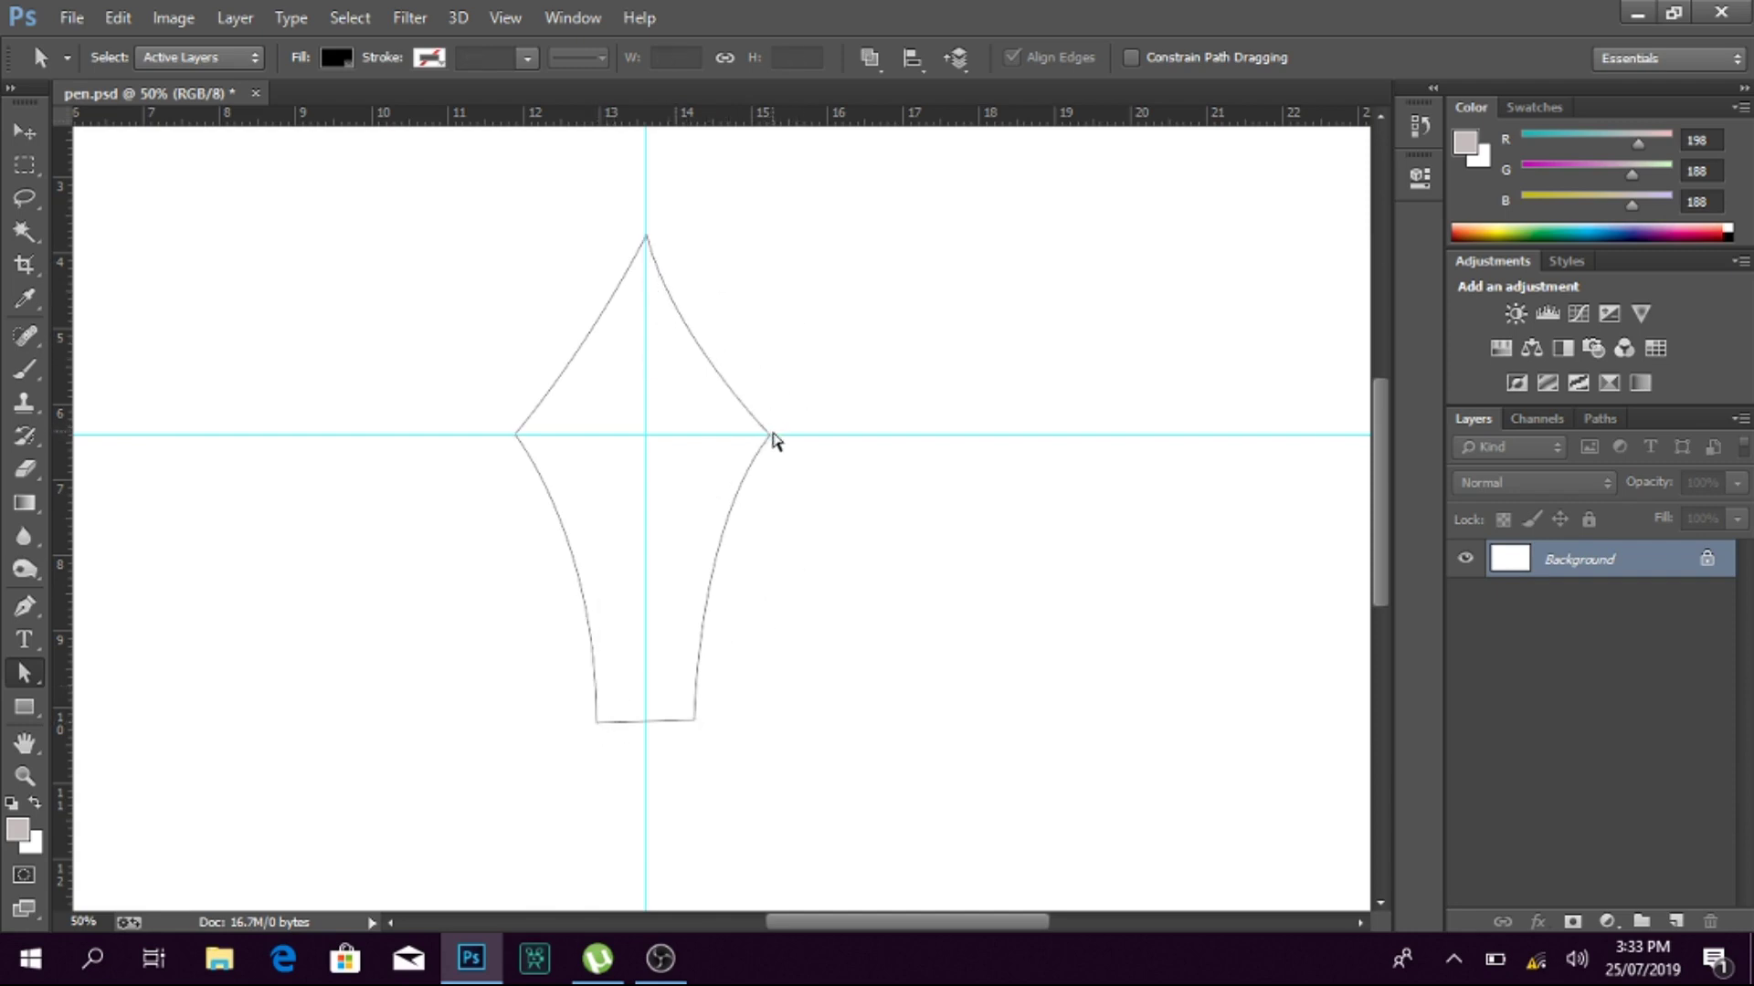
# Step: Curve the nib's sides, raise and sharpen the tip, then load the path as a selection
pyautogui.moveTo(515, 435); pyautogui.dragTo(628, 347)
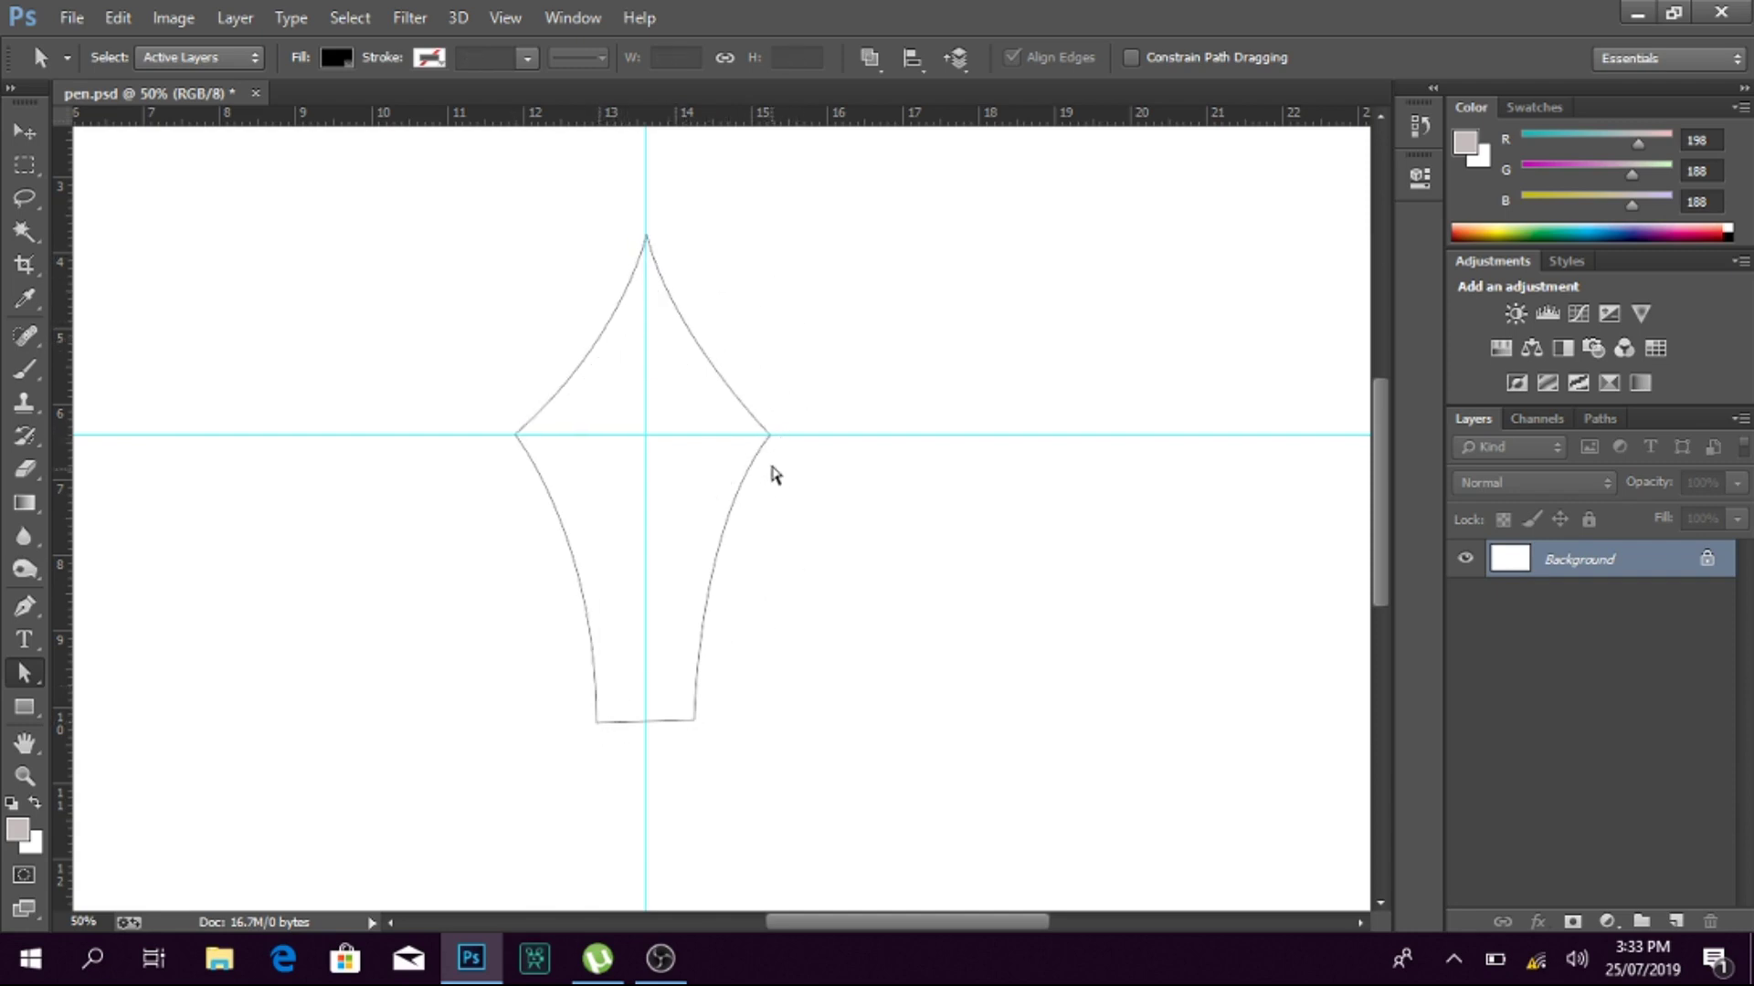
pyautogui.moveTo(765, 434); pyautogui.dragTo(685, 345)
pyautogui.moveTo(646, 238); pyautogui.dragTo(645, 204)
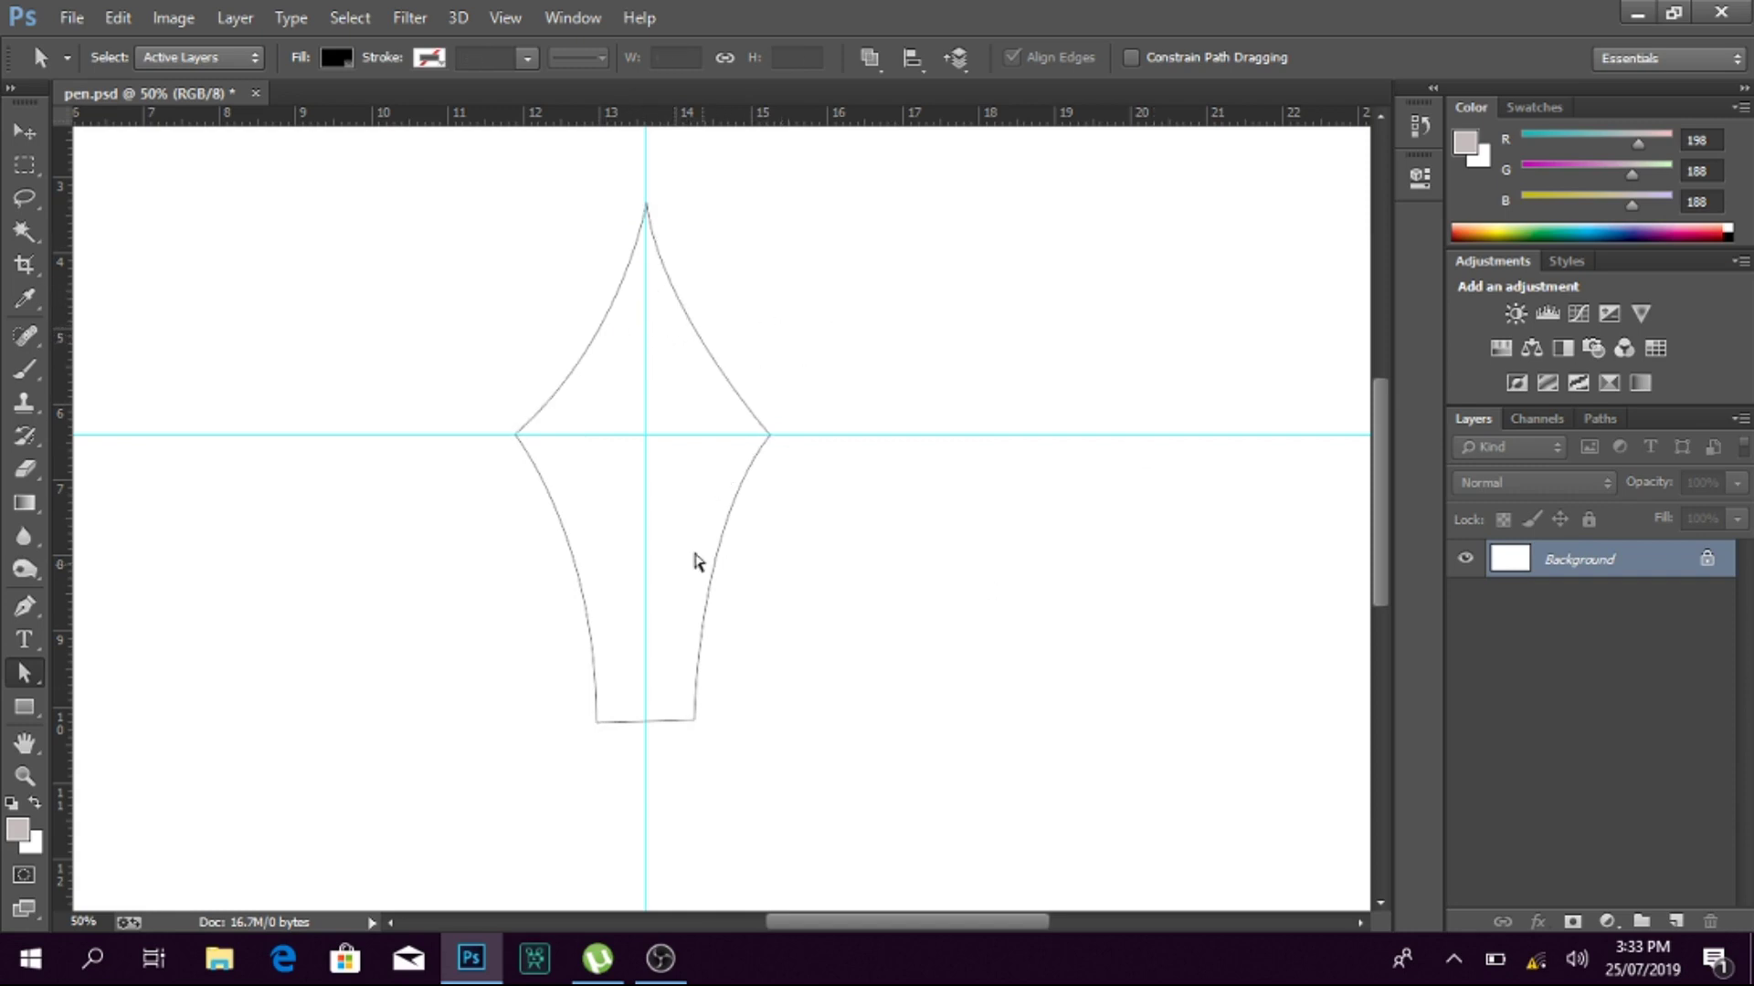
pyautogui.moveTo(655, 305); pyautogui.dragTo(648, 314)
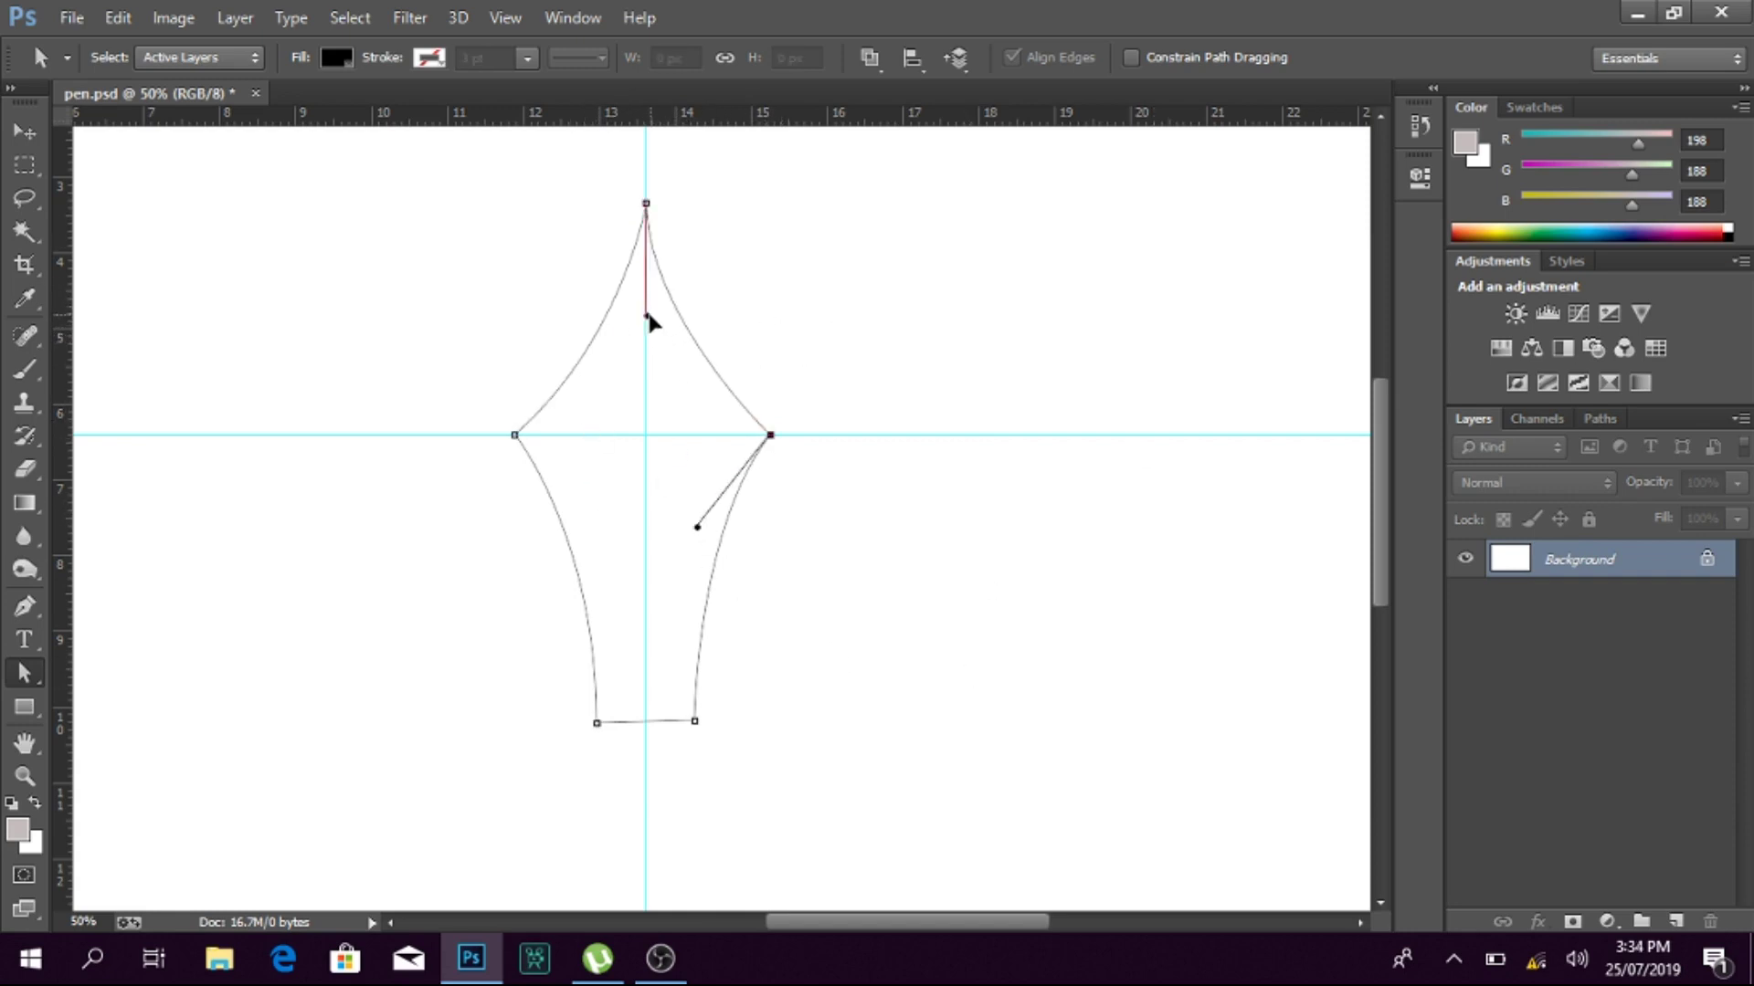
pyautogui.hotkey('ctrl', '-')
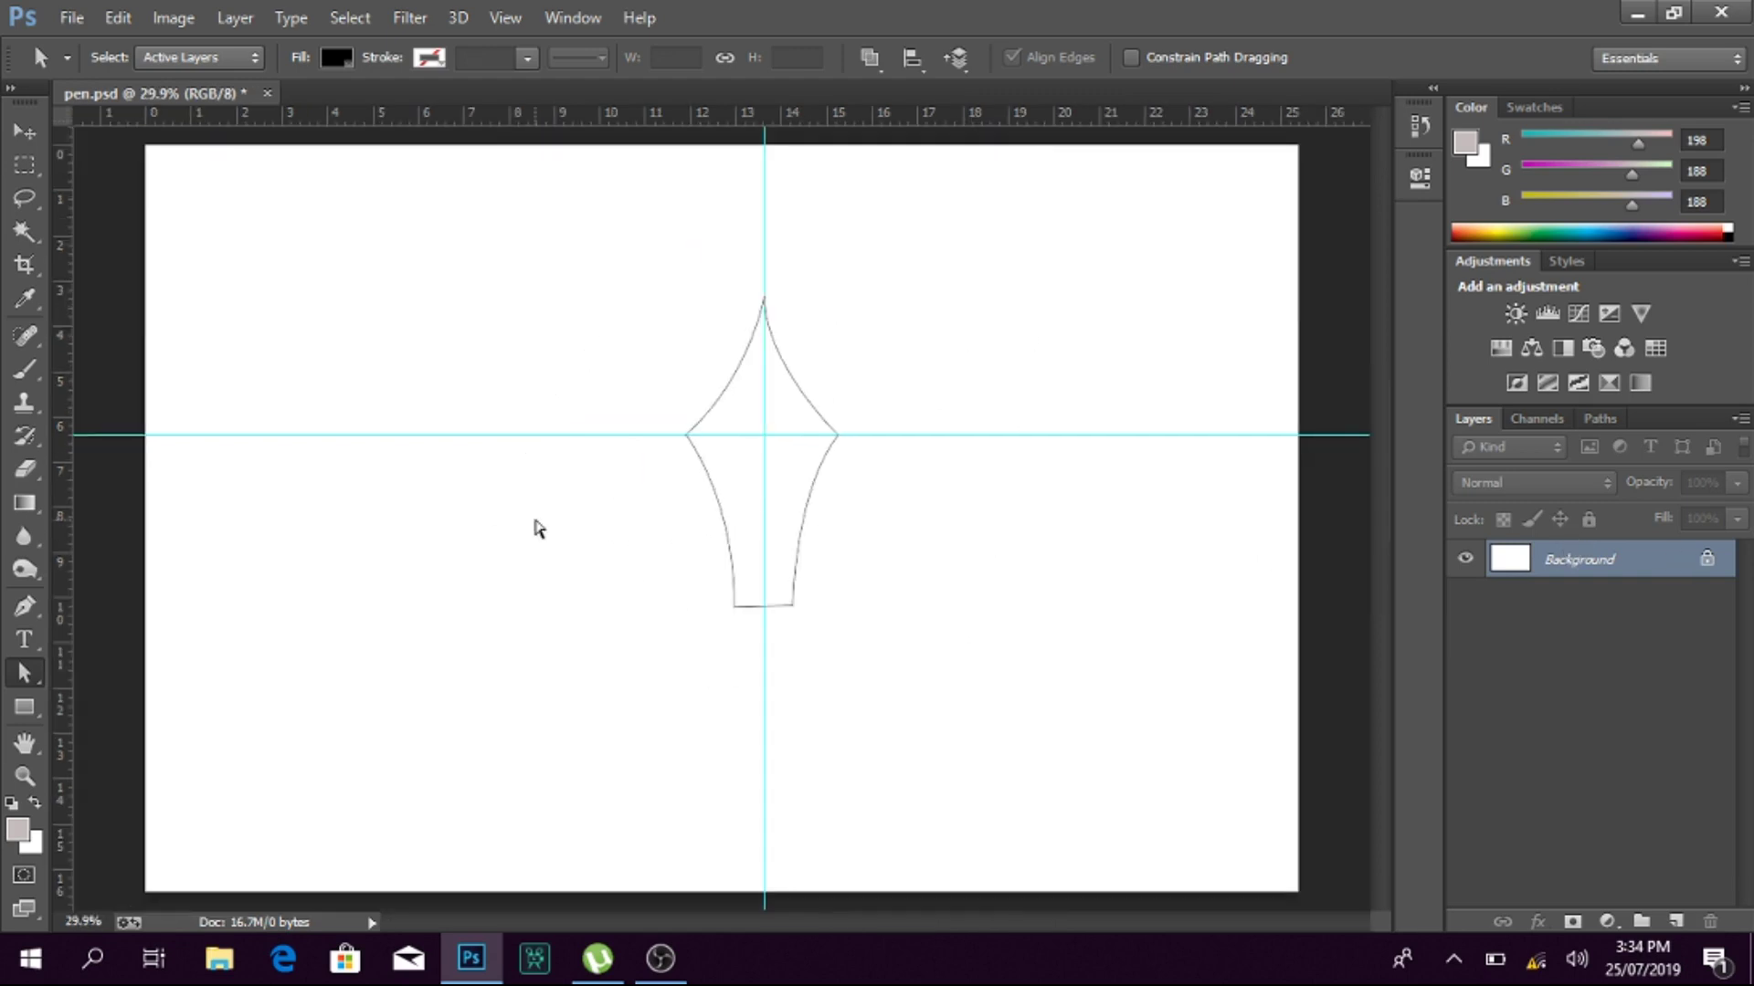
pyautogui.click(25, 775)
pyautogui.click(843, 463)
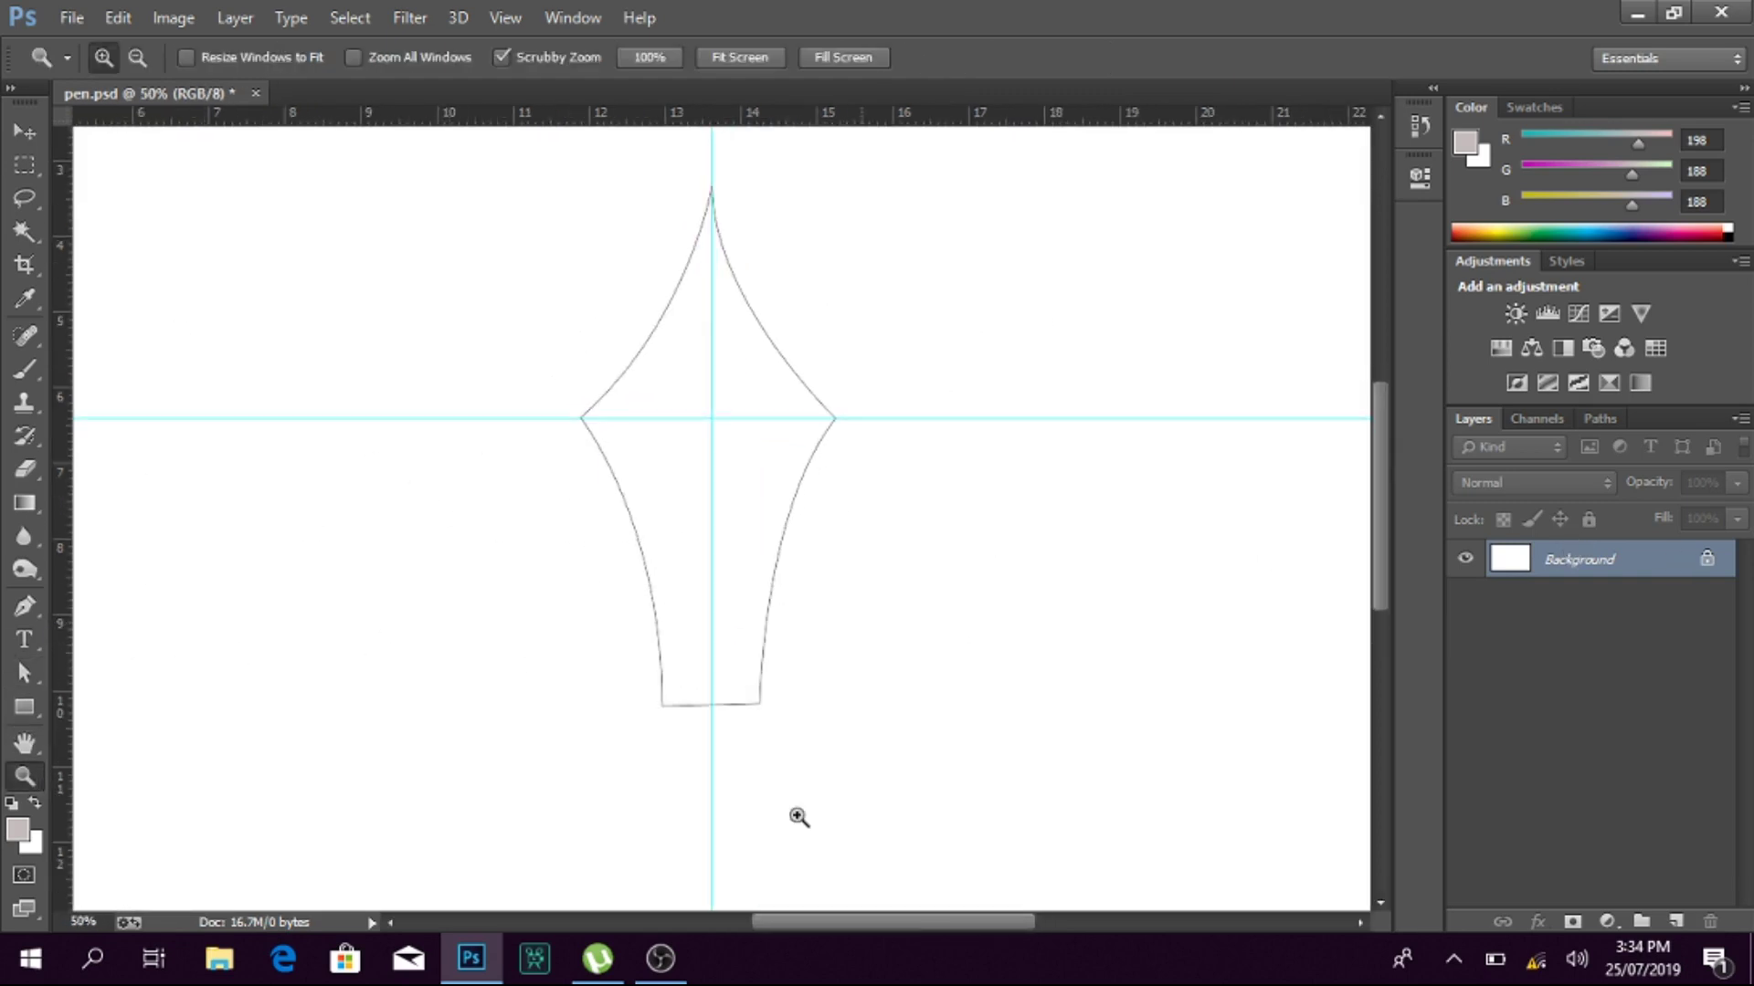
pyautogui.click(1536, 418)
# Step: Fill the nib selection with orange R255 G190 B77 on a new Layer 1
pyautogui.click(1599, 418)
pyautogui.keyDown('ctrl'); pyautogui.click(1472, 450); pyautogui.keyUp('ctrl')
pyautogui.click(1473, 418)
pyautogui.hotkey('ctrl', 'shift', 'alt', 'n')
pyautogui.click(17, 828)
pyautogui.click(1418, 594)
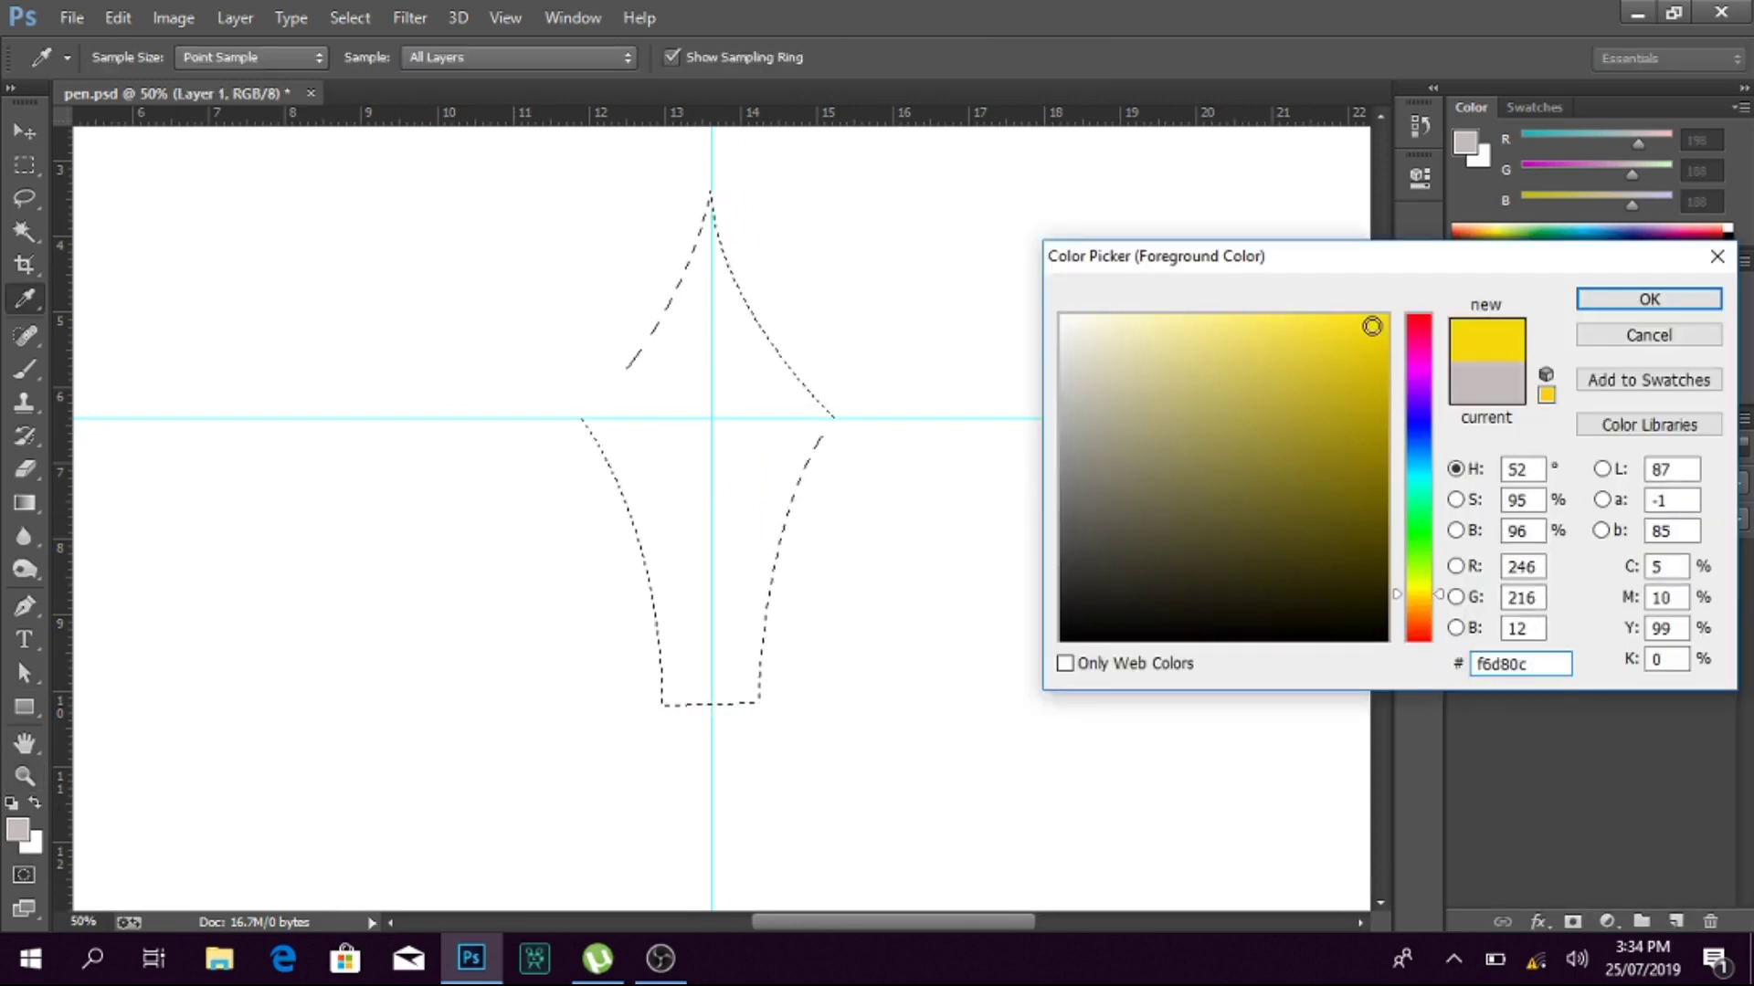
pyautogui.click(1418, 607)
pyautogui.click(1313, 313)
pyautogui.click(1648, 300)
pyautogui.press('z')
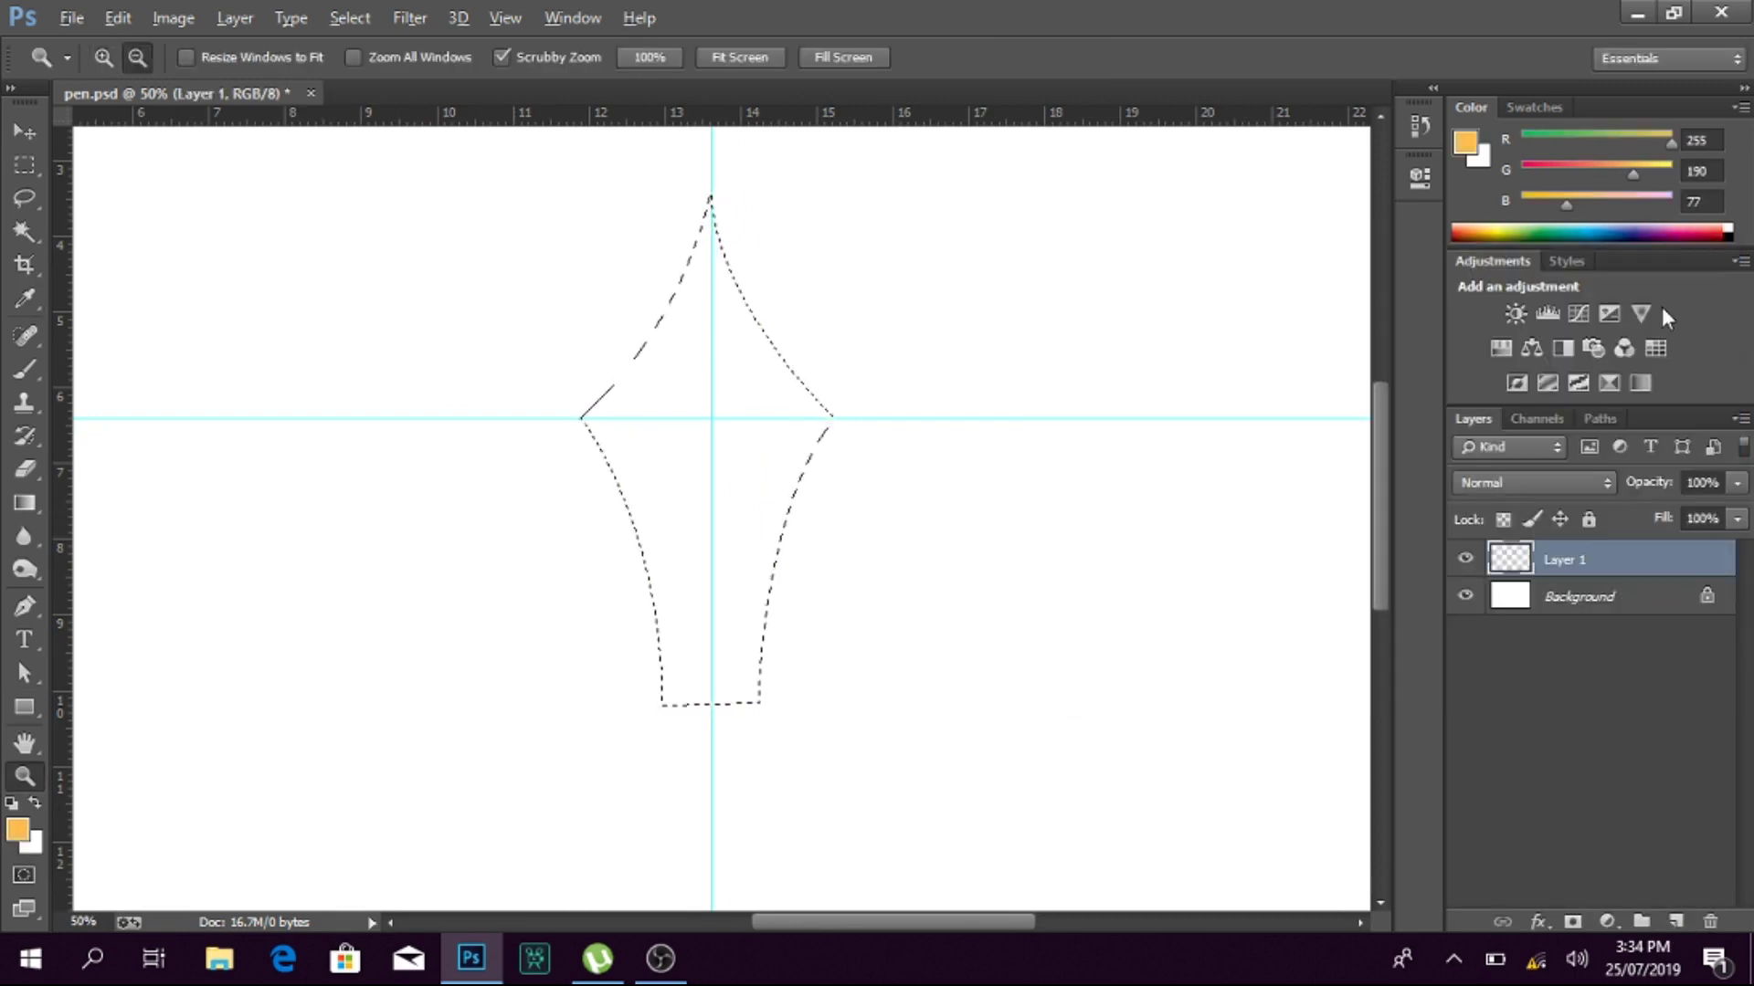
pyautogui.hotkey('alt', 'BackSpace')
pyautogui.hotkey('ctrl', 'd')
# Step: Move the orange nib into place and cut its pointed tip off flat
pyautogui.click(459, 336)
pyautogui.press('v')
pyautogui.moveTo(601, 477); pyautogui.dragTo(578, 579)
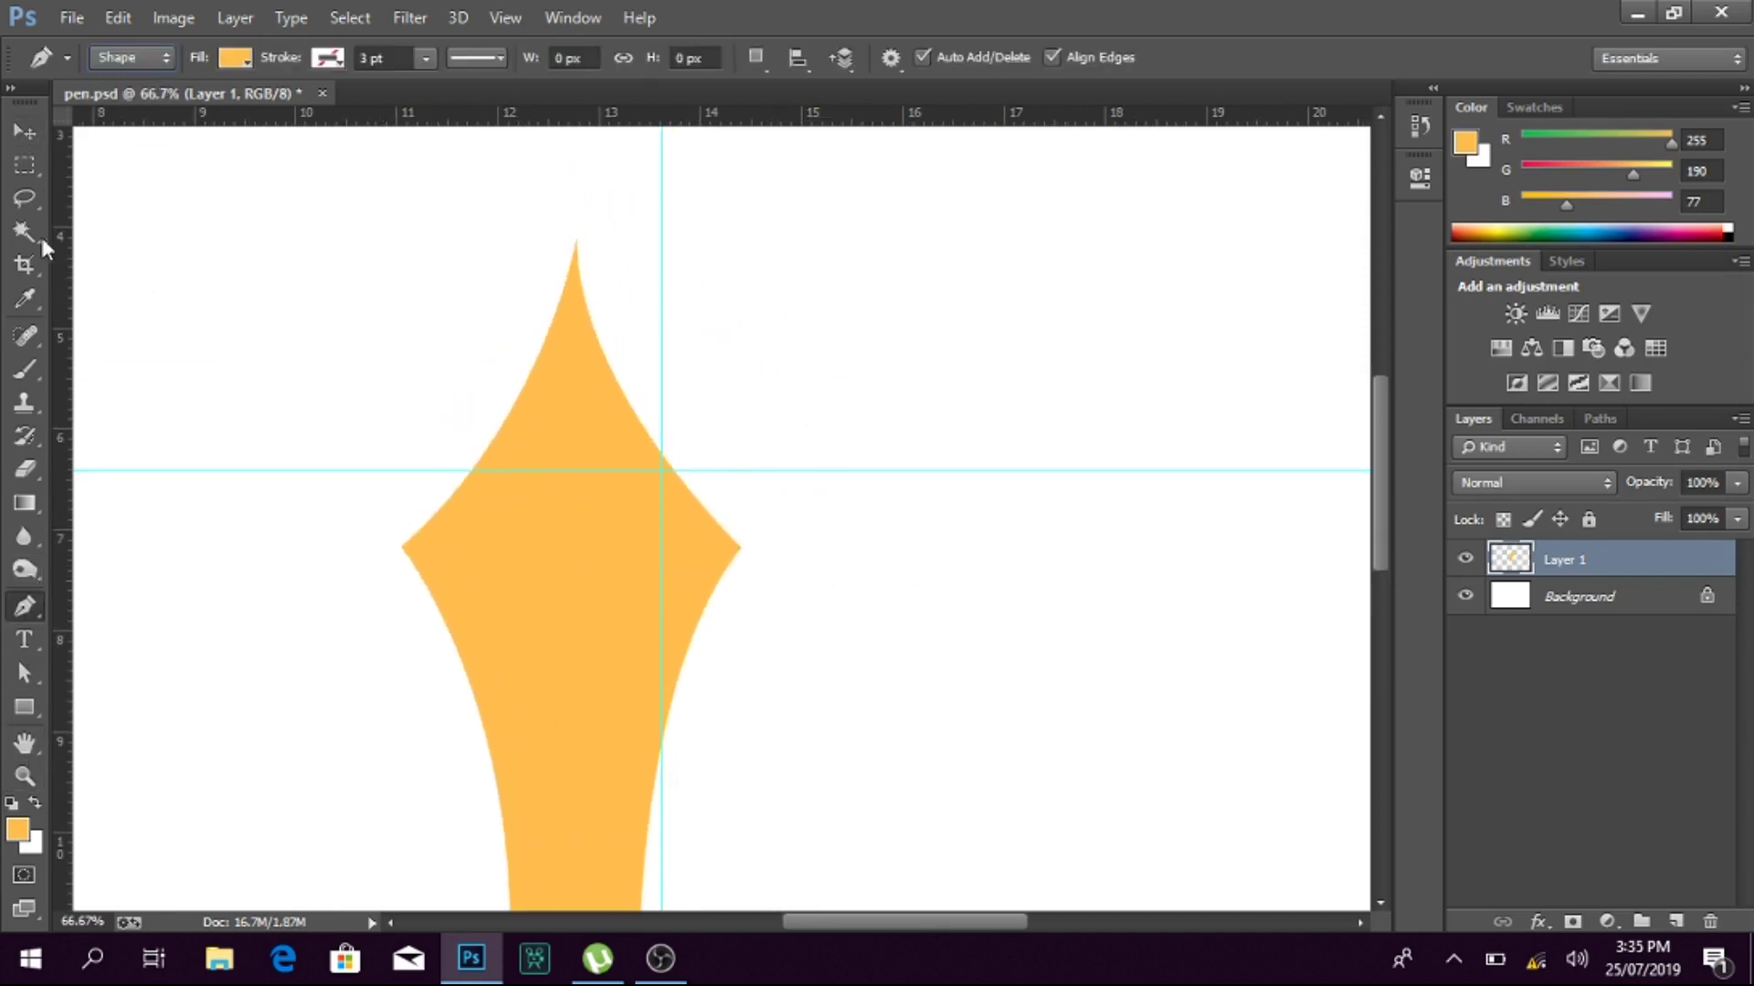
pyautogui.press('m')
pyautogui.moveTo(552, 205)
pyautogui.mouseDown()
pyautogui.moveTo(614, 245)
pyautogui.moveTo(607, 265)
pyautogui.mouseUp()
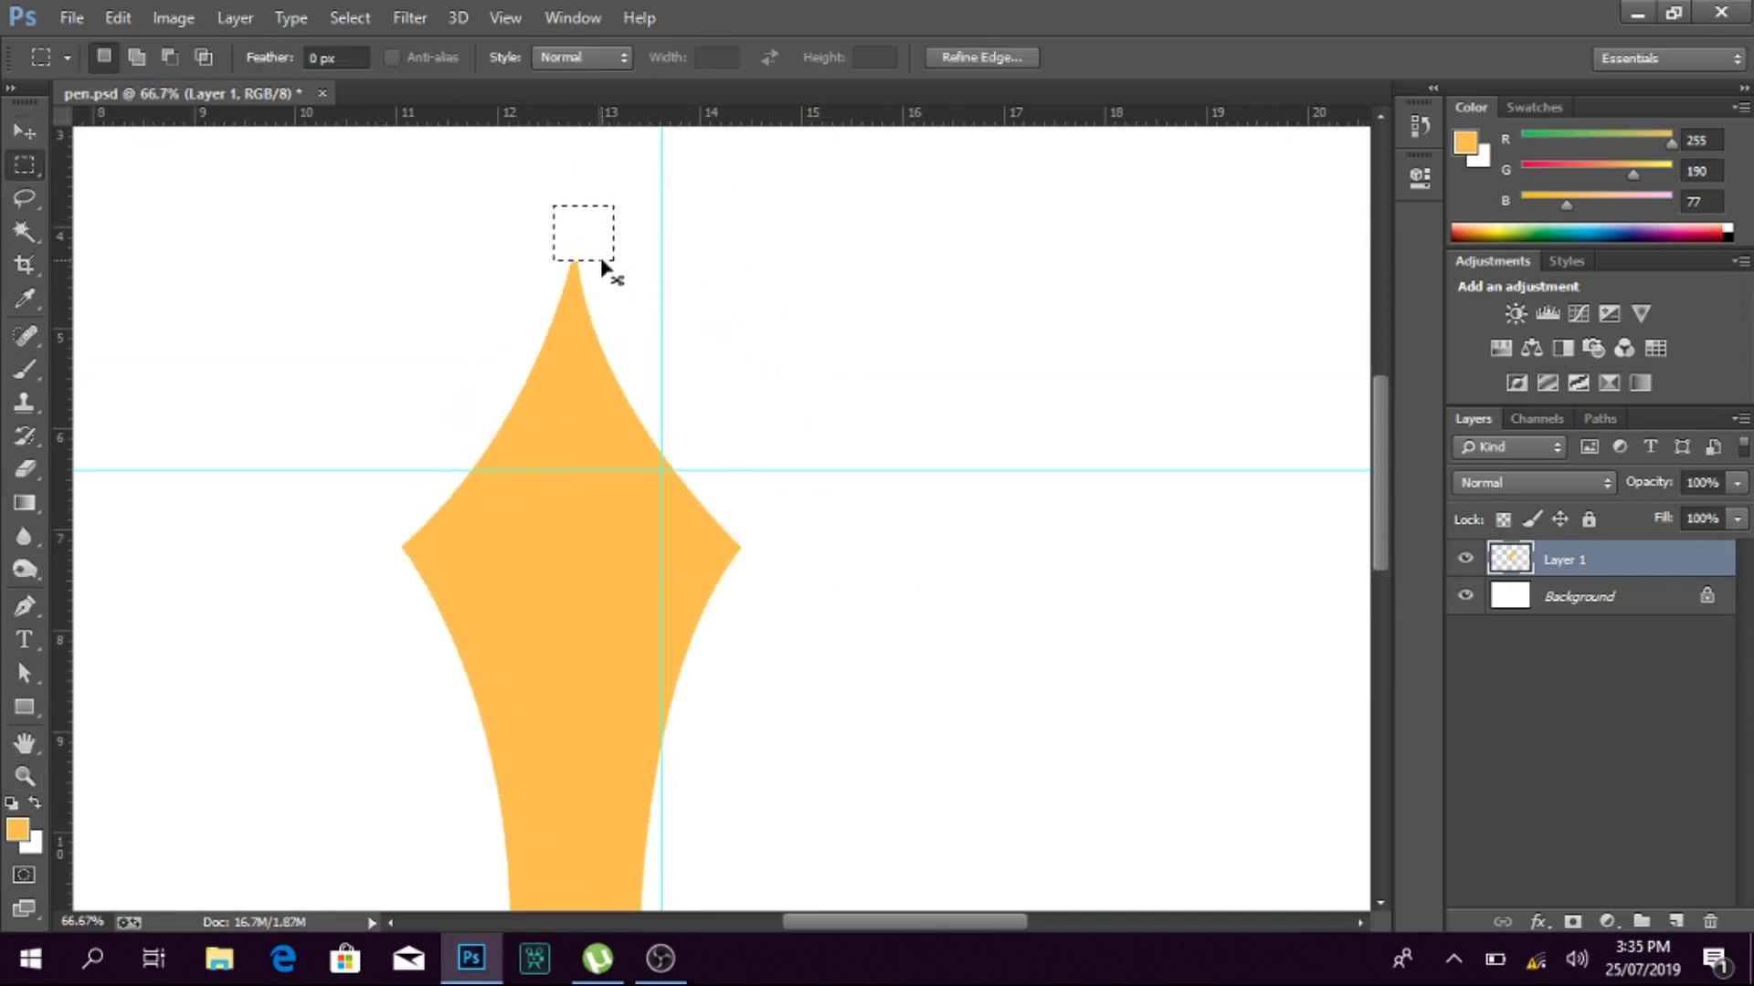
pyautogui.press('Delete')
pyautogui.hotkey('ctrl', 'd')
pyautogui.scroll(-3, 693, 555)
pyautogui.scroll(4, 693, 555)
pyautogui.click(25, 776)
pyautogui.doubleClick(369, 567)
pyautogui.scroll(5, 673, 579)
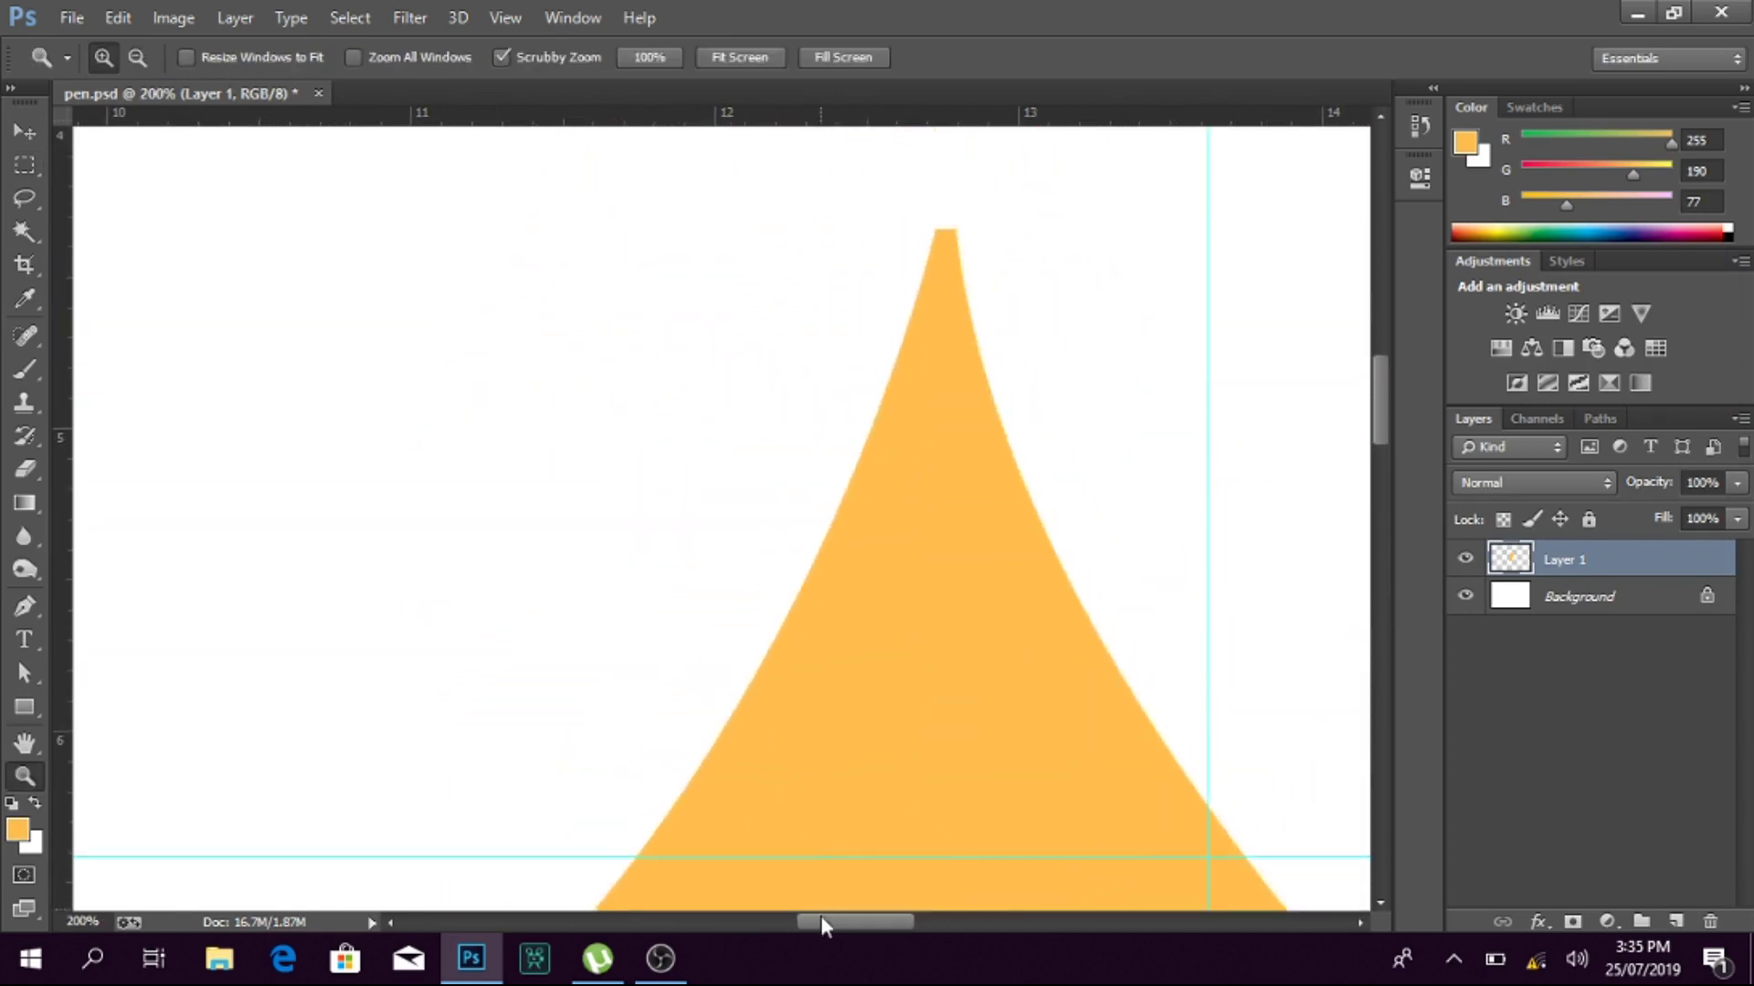
pyautogui.hscroll(3, 673, 579)
# Step: Draw a small 24 px circle, Ellipse 1, above the nib's tip
pyautogui.press('u')
pyautogui.scroll(3, 689, 409)
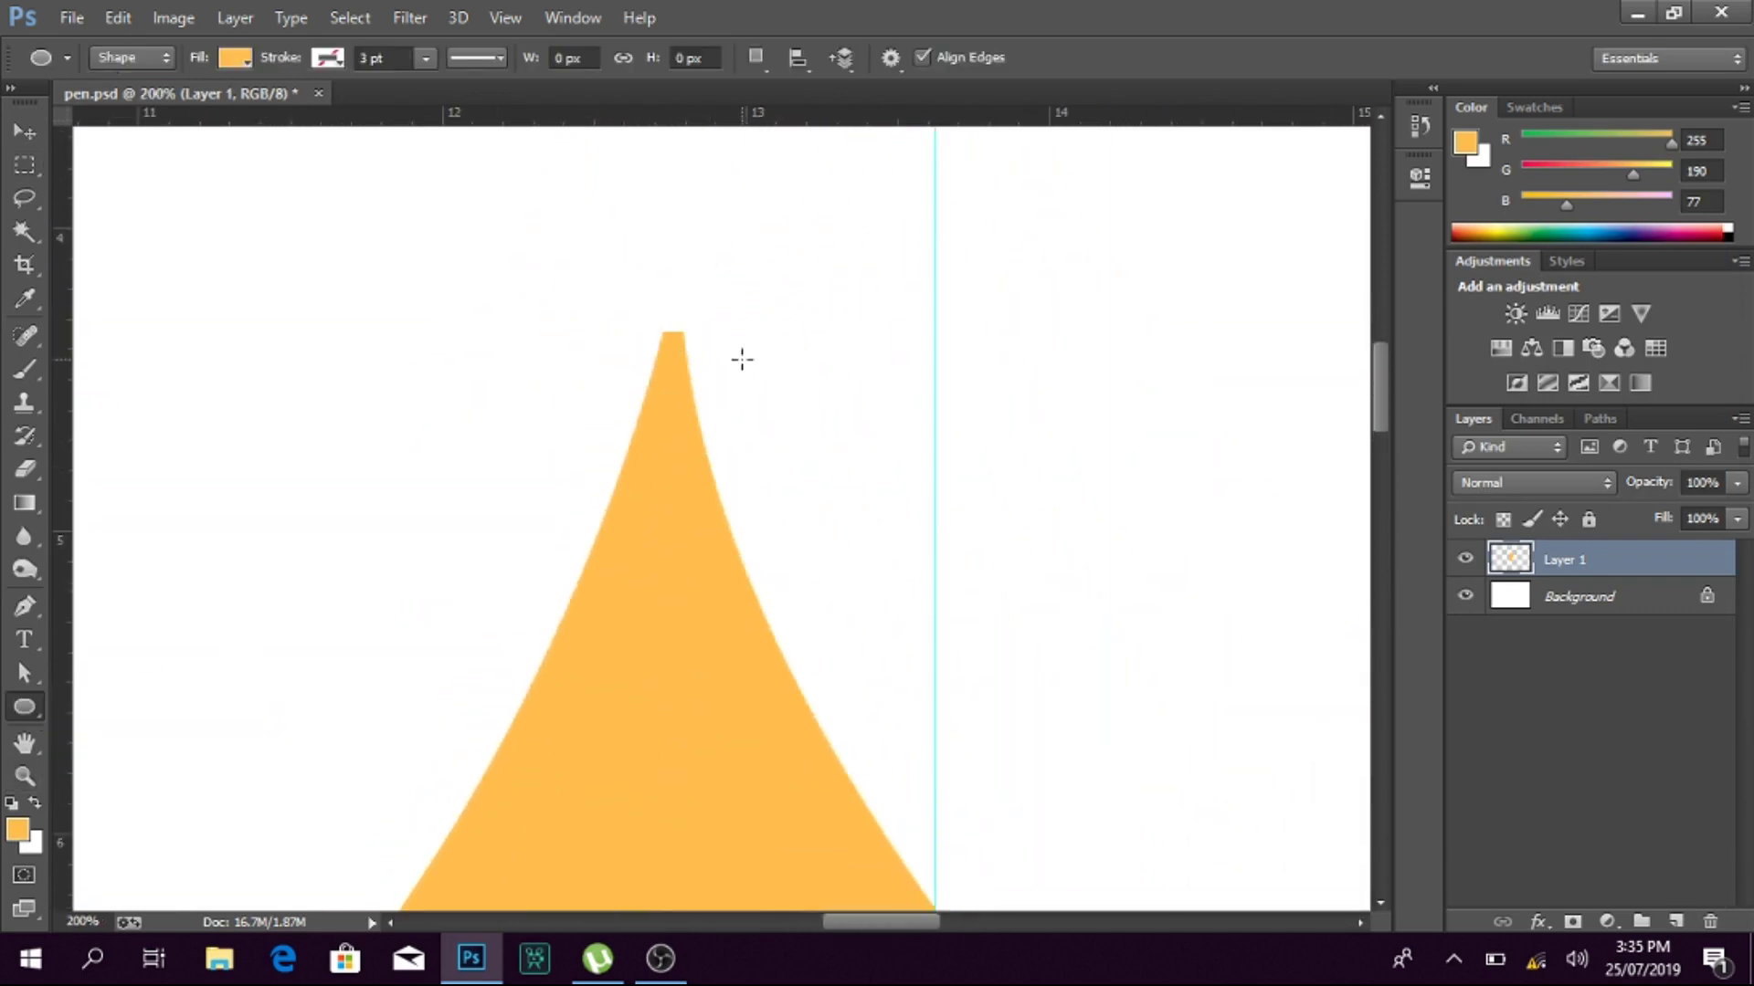
pyautogui.scroll(1, 740, 359)
pyautogui.moveTo(579, 344); pyautogui.dragTo(611, 376)
# Step: Turn Ellipse 1 into a half-circle by deleting one anchor point
pyautogui.click(1350, 161)
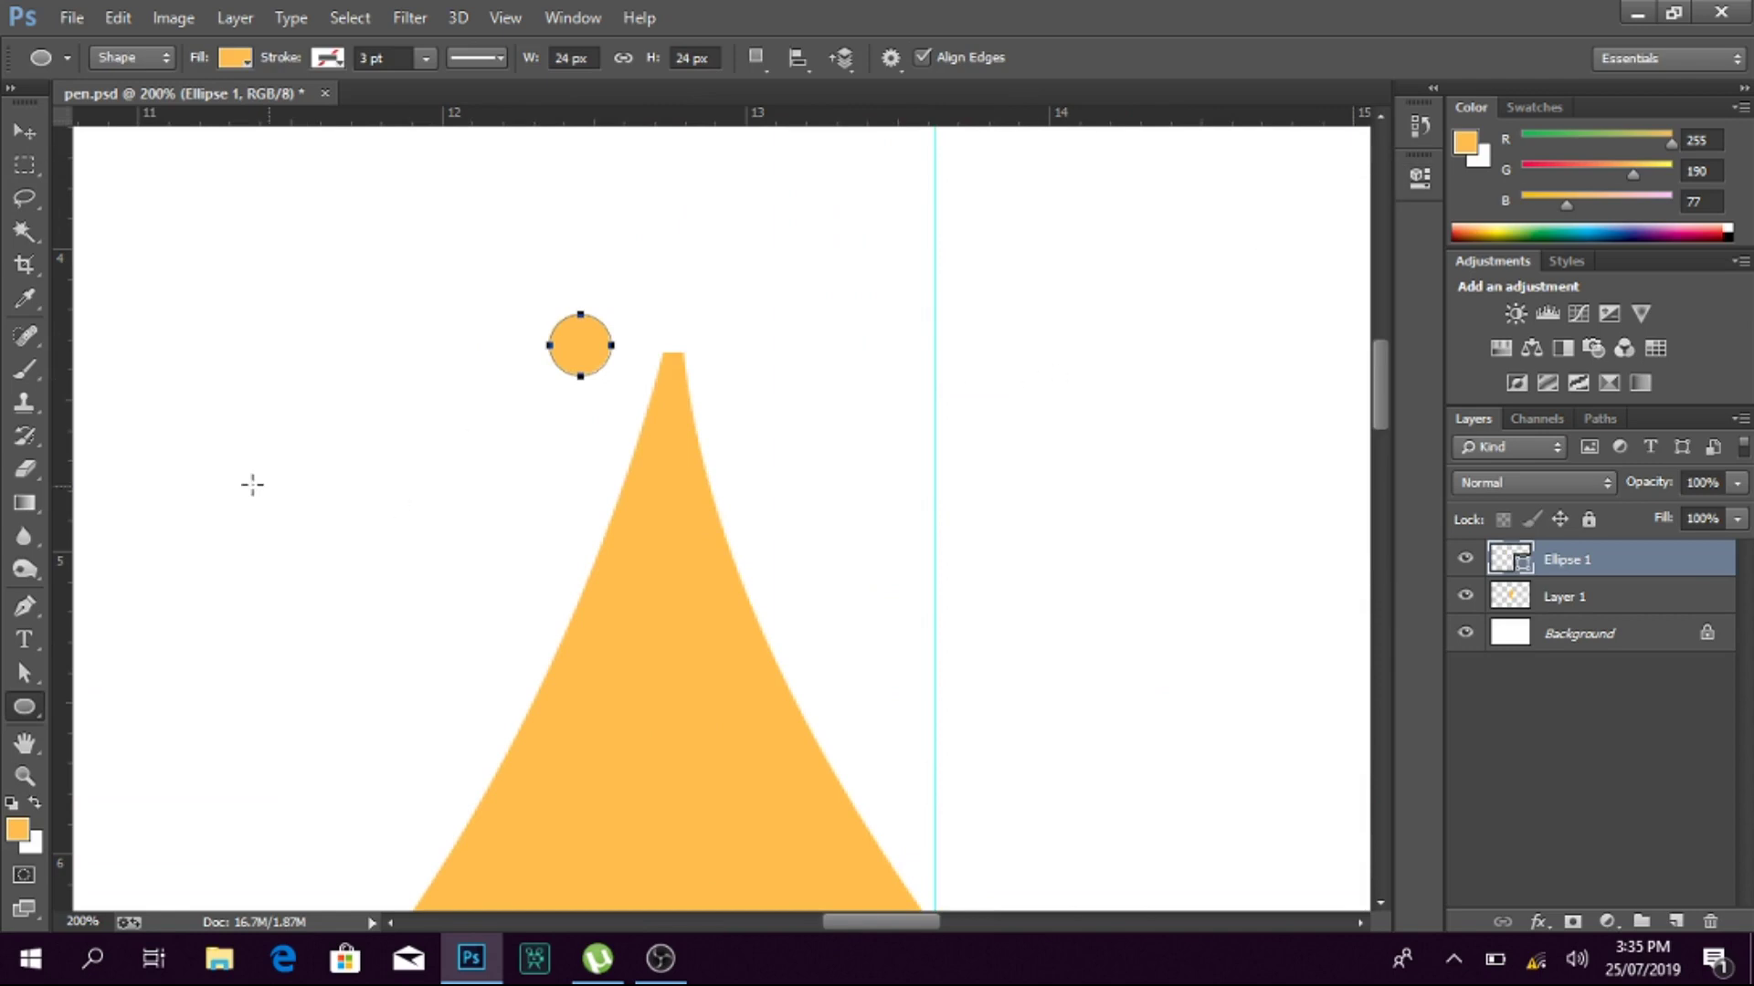
pyautogui.press('p')
pyautogui.click(611, 347)
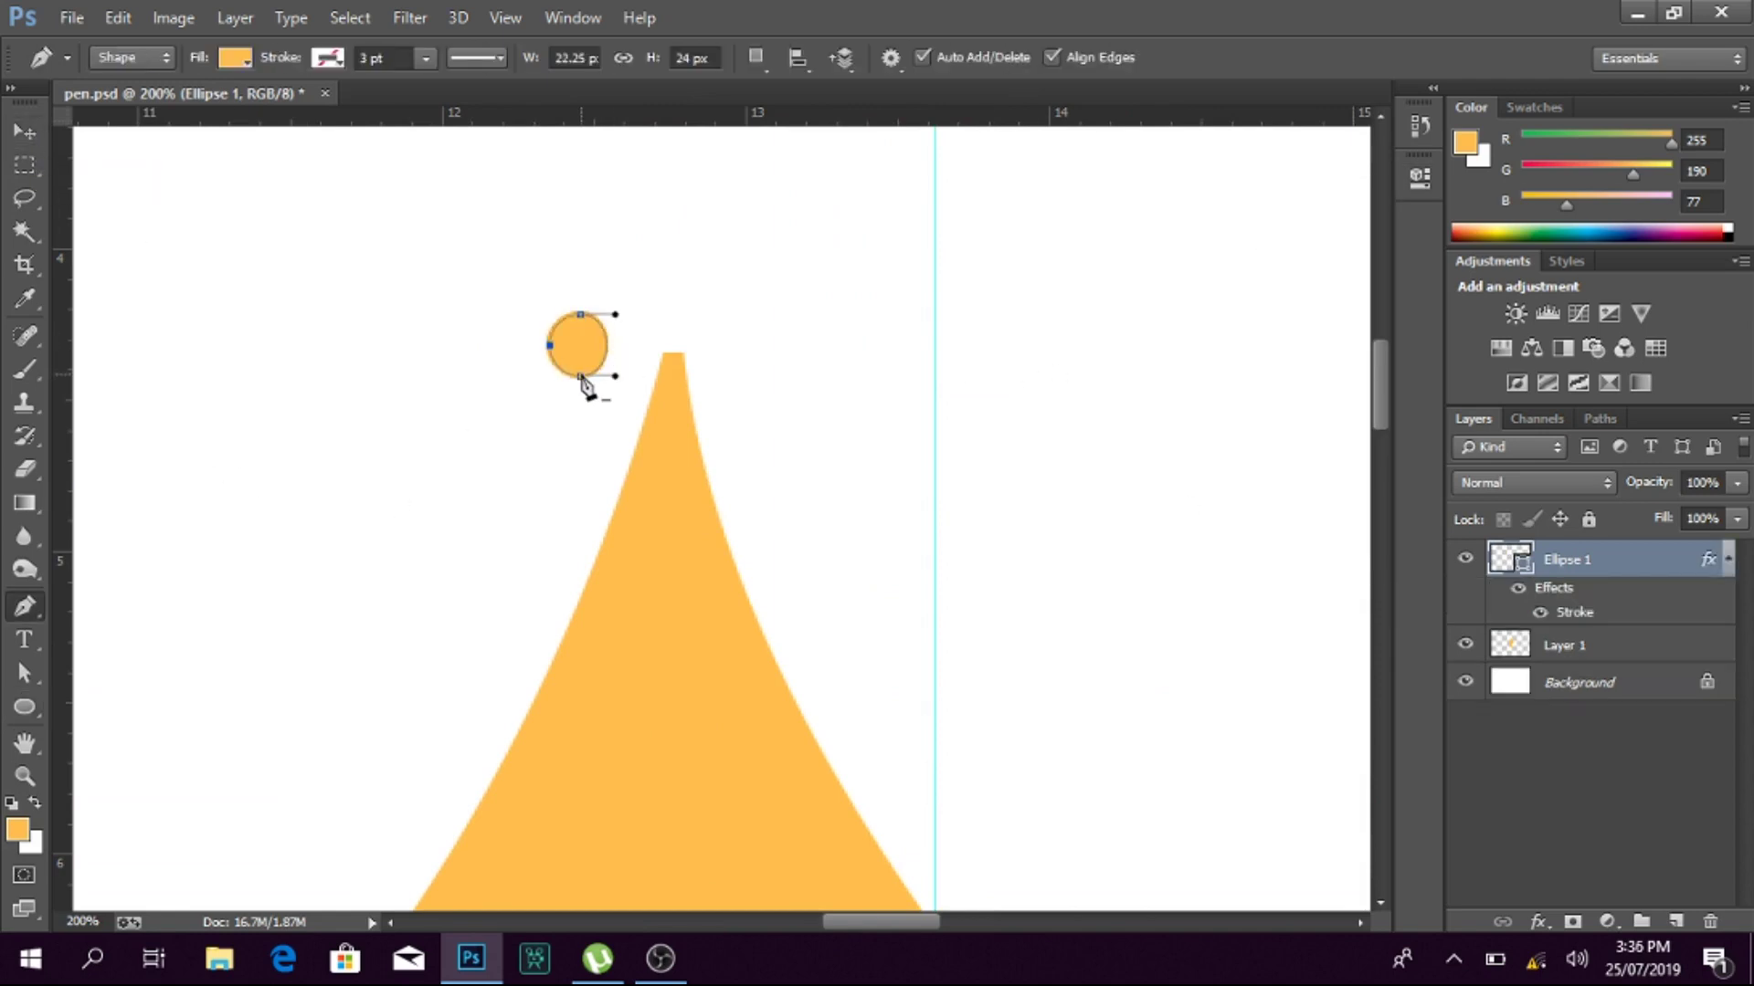
pyautogui.keyDown('alt'); pyautogui.click(581, 314); pyautogui.keyUp('alt')
pyautogui.click(25, 673)
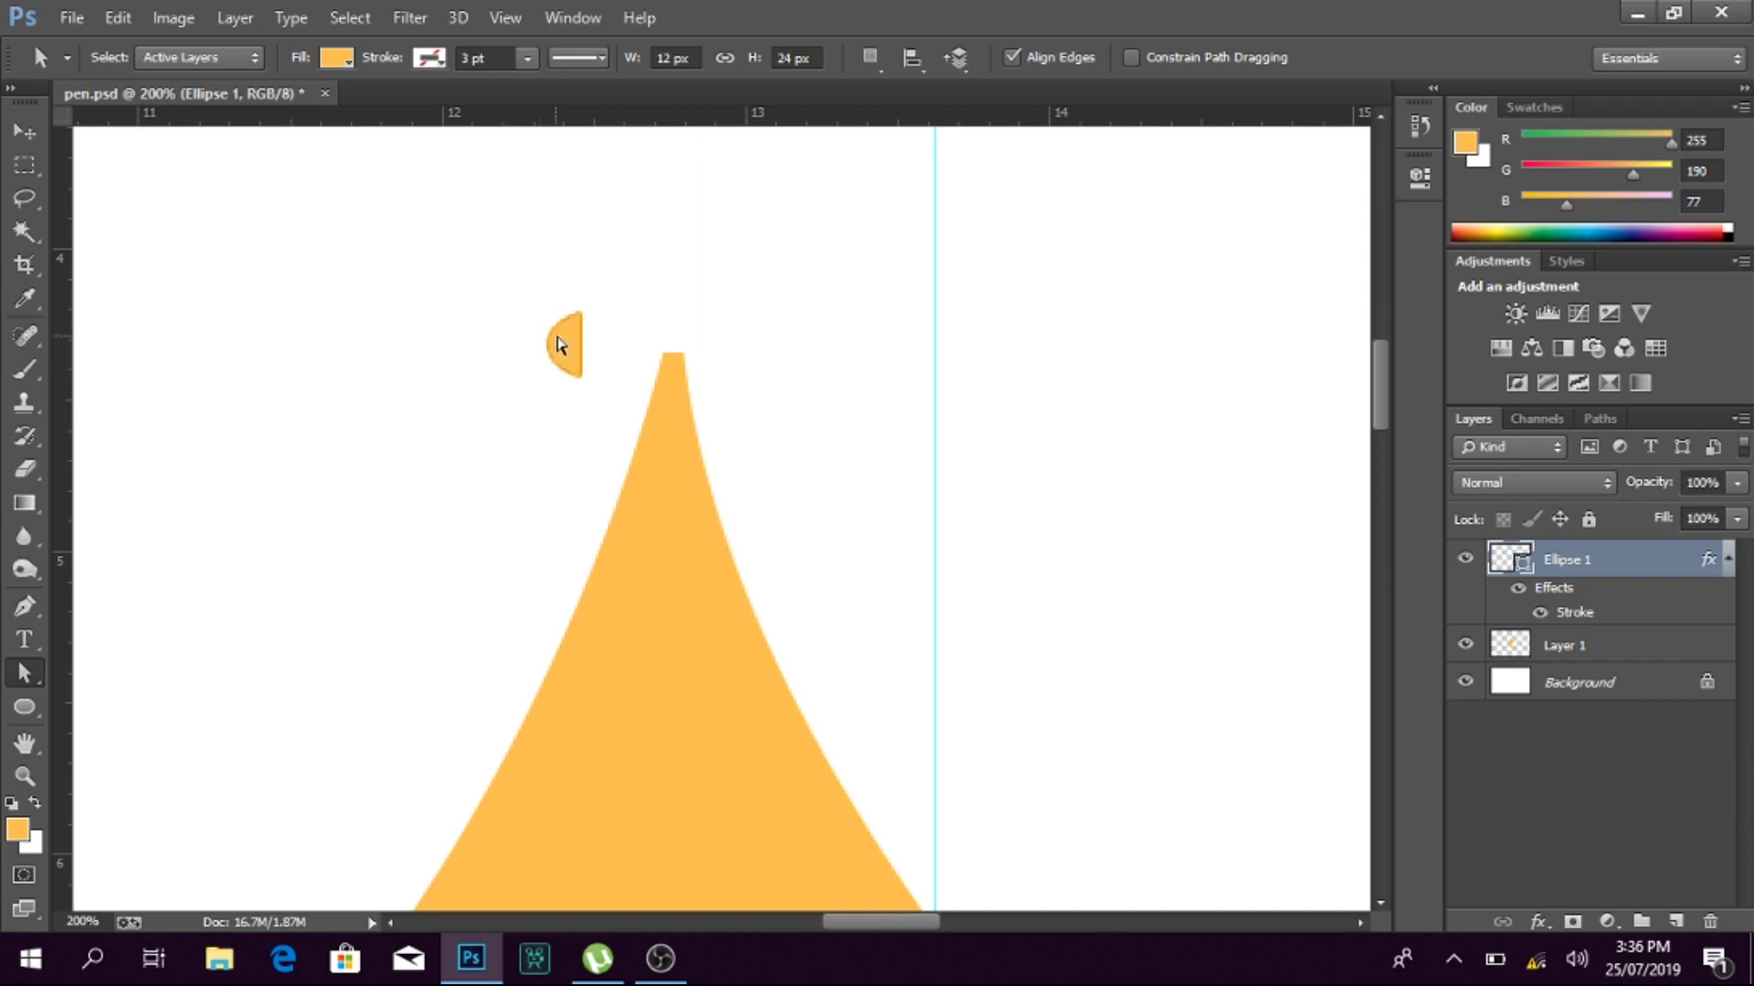
# Step: Duplicate the half-circle and flip the copy horizontally to mirror it
pyautogui.press('v')
pyautogui.moveTo(536, 348); pyautogui.dragTo(470, 408)
pyautogui.hotkey('ctrl', 't')
pyautogui.rightClick(484, 348)
pyautogui.click(602, 783)
pyautogui.press('Return')
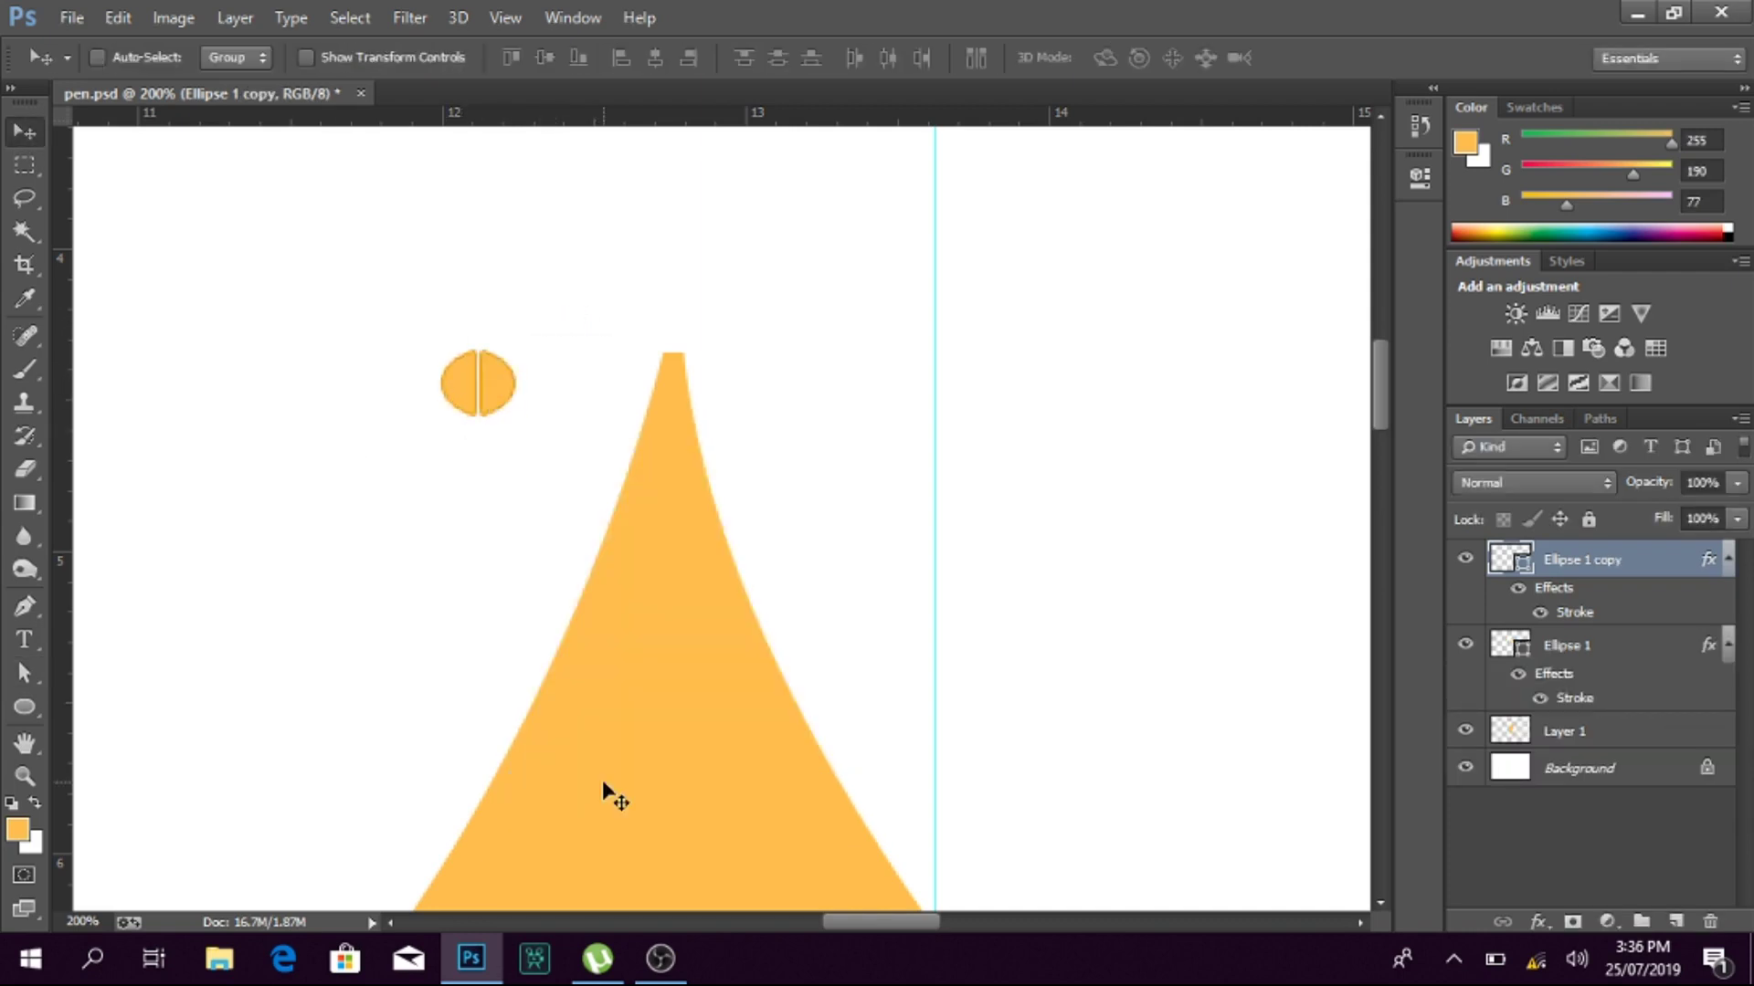
# Step: Group both halves as Group 1 and scale the circle down onto the nib's tip
pyautogui.keyDown('ctrl'); pyautogui.click(1600, 650); pyautogui.keyUp('ctrl')
pyautogui.moveTo(509, 384); pyautogui.dragTo(704, 365)
pyautogui.hotkey('ctrl', 't')
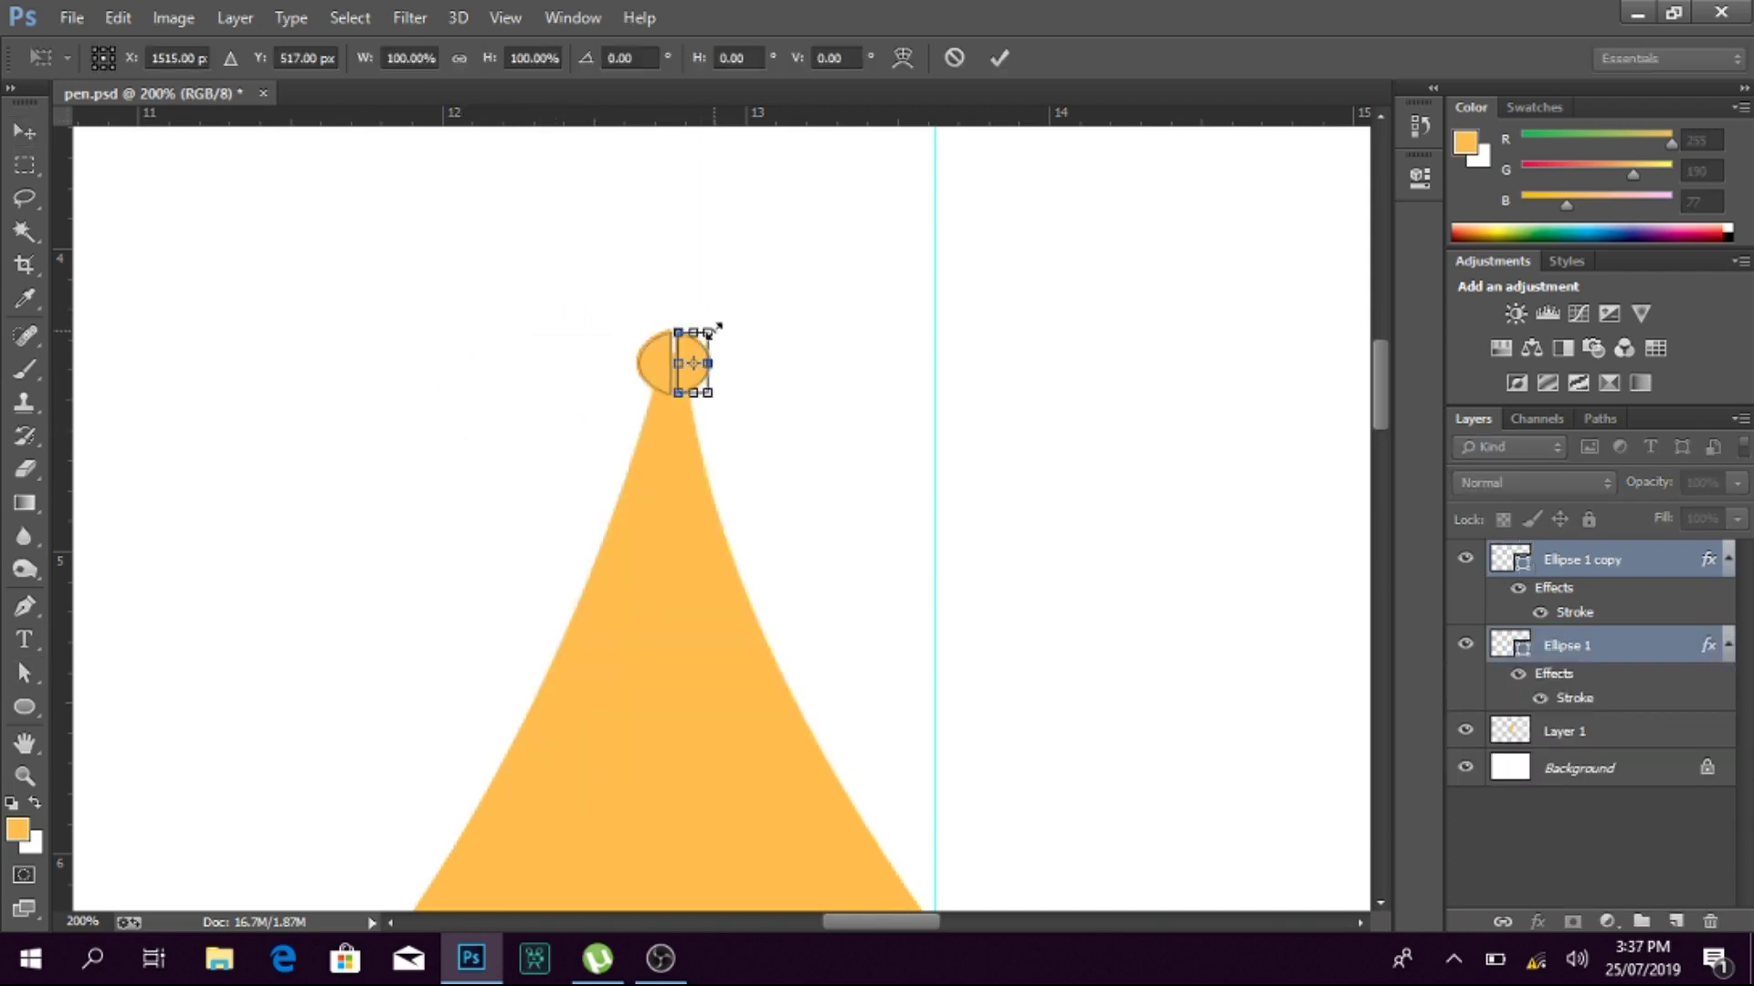
pyautogui.press('Return')
pyautogui.hotkey('ctrl', 'g')
pyautogui.hotkey('ctrl', 't')
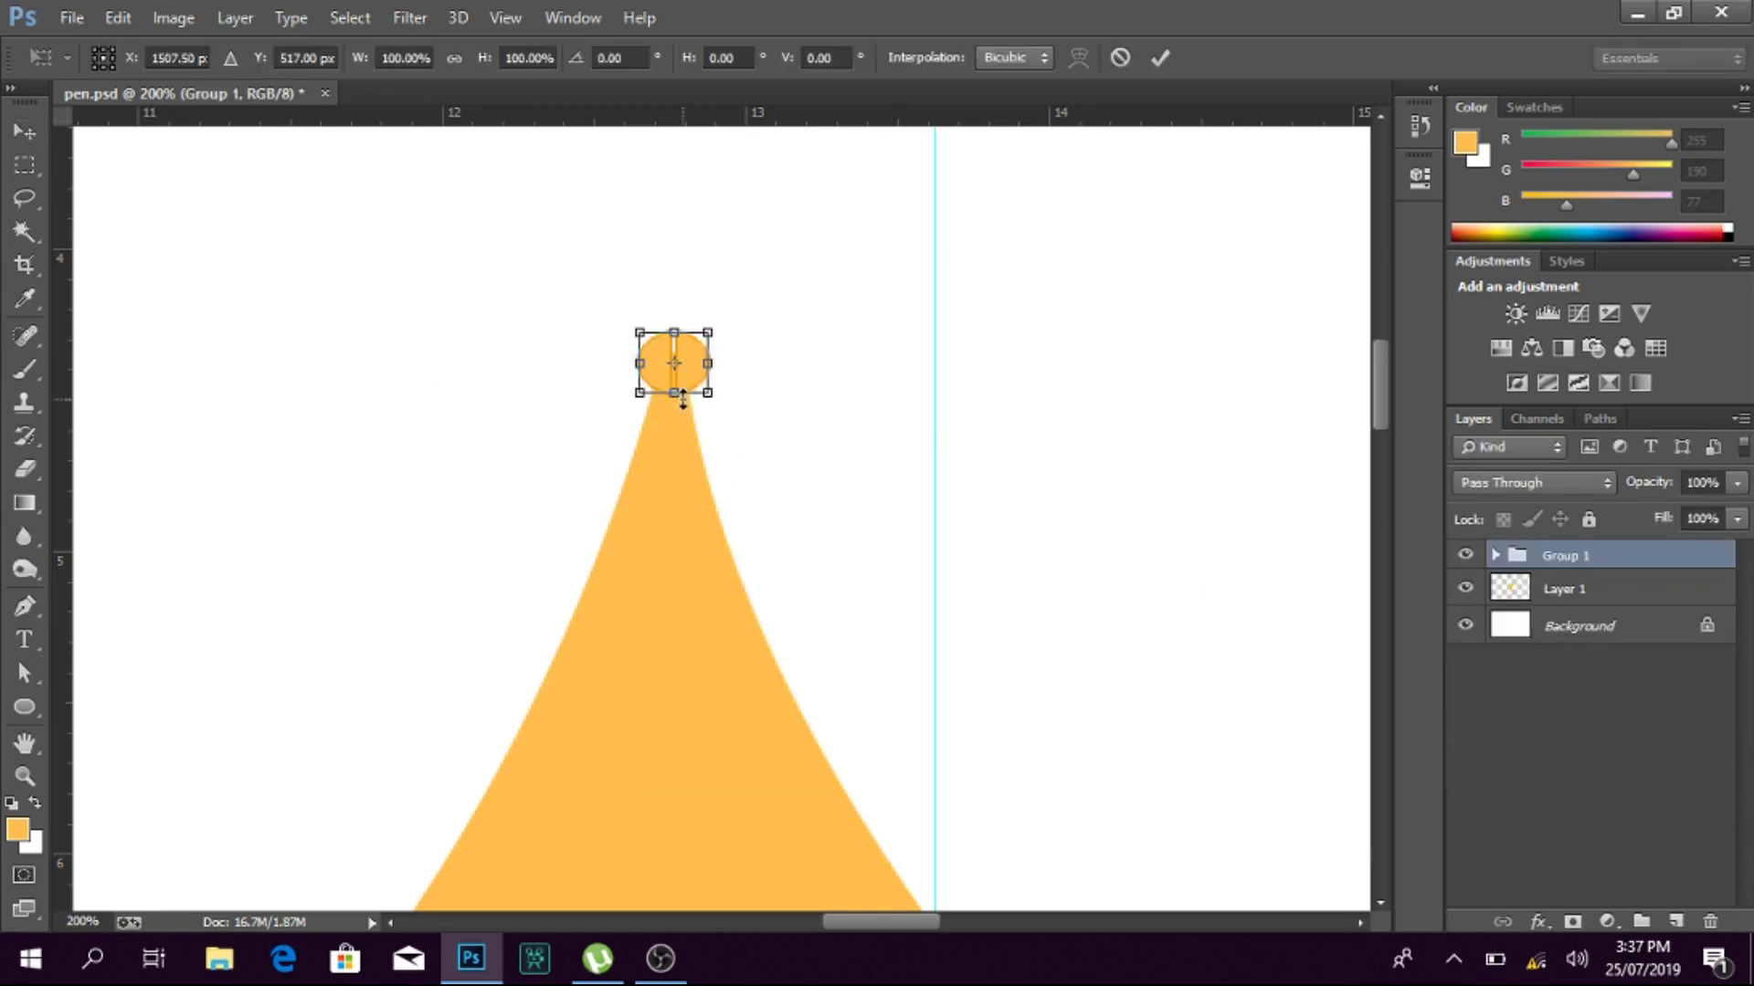
pyautogui.moveTo(711, 398); pyautogui.dragTo(687, 382)
pyautogui.press('Return')
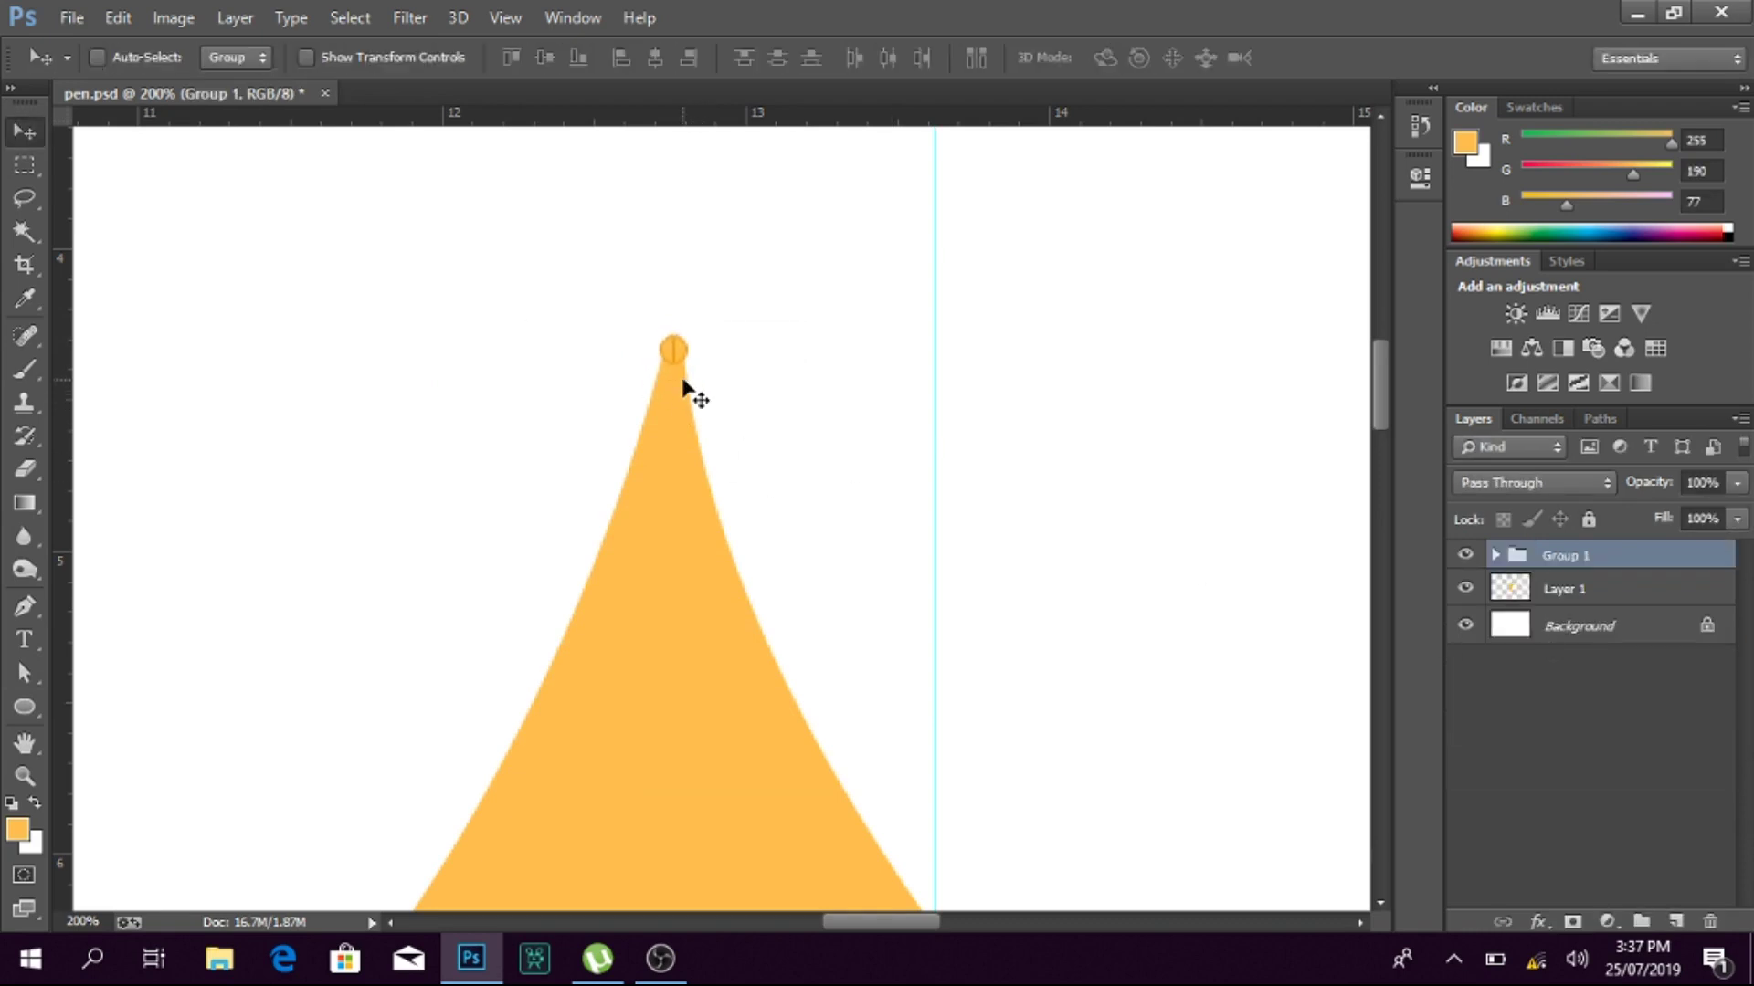
# Step: Narrow the tip circle slightly and zoom in on the upper nib
pyautogui.click(25, 775)
pyautogui.click(699, 356)
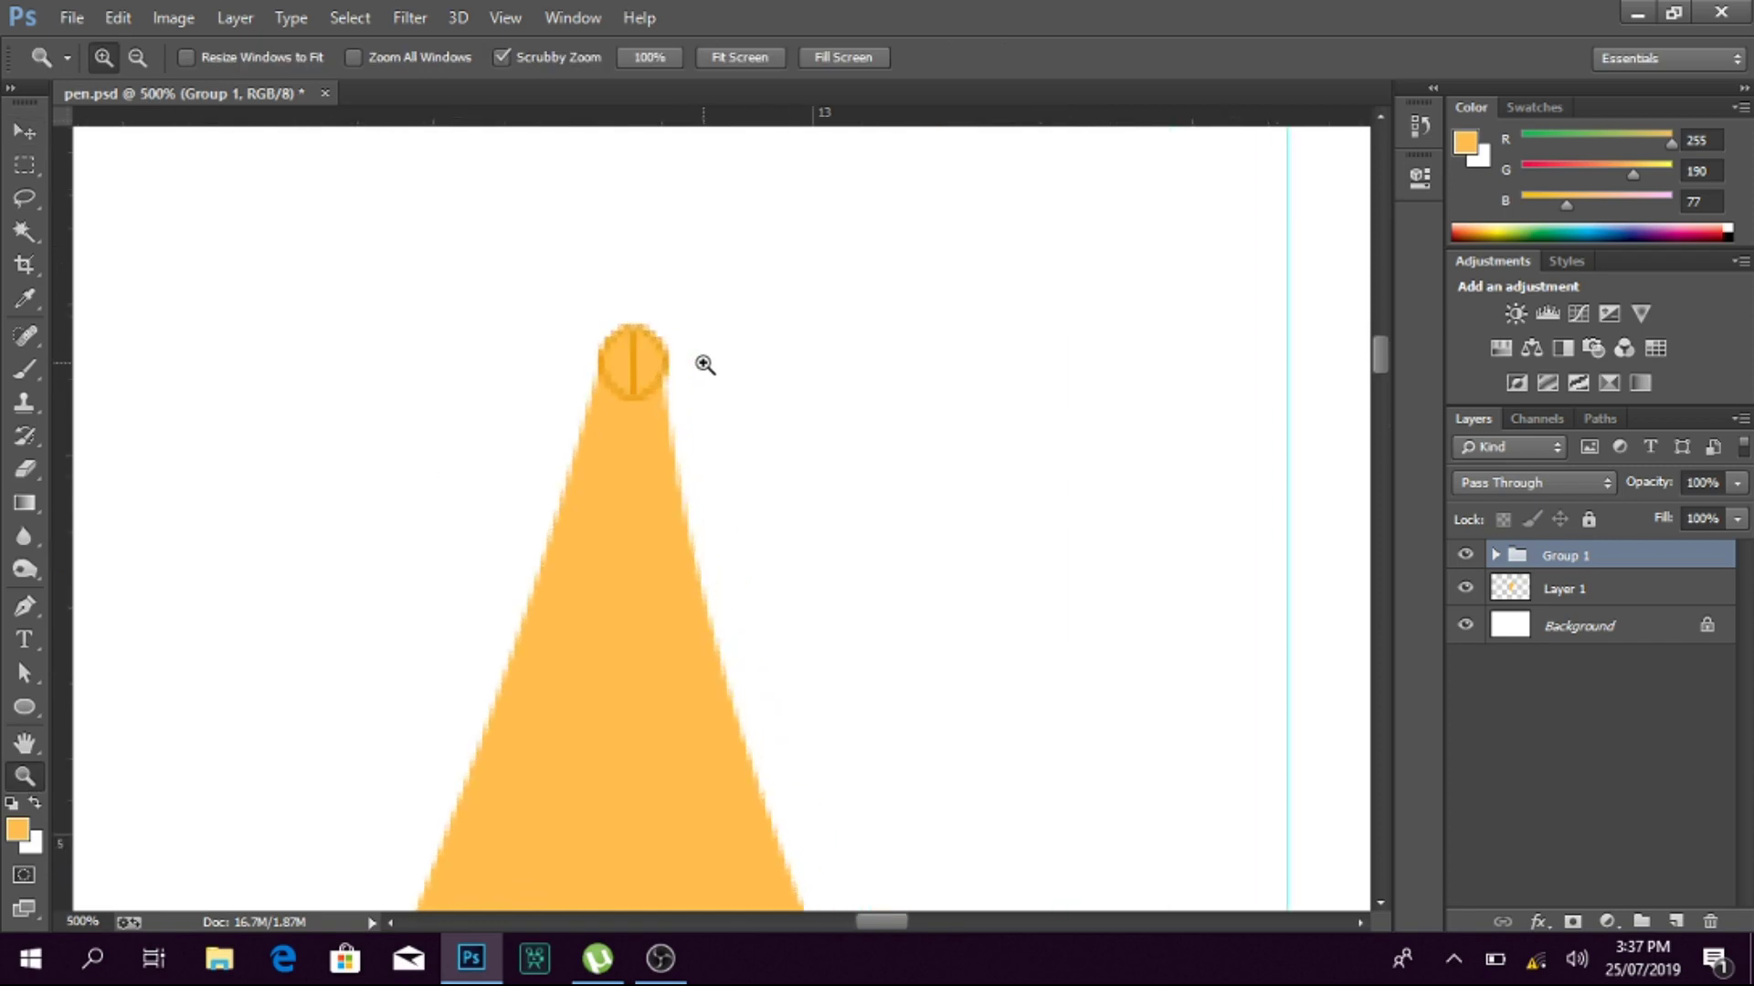
pyautogui.press('v')
pyautogui.hotkey('ctrl', 't')
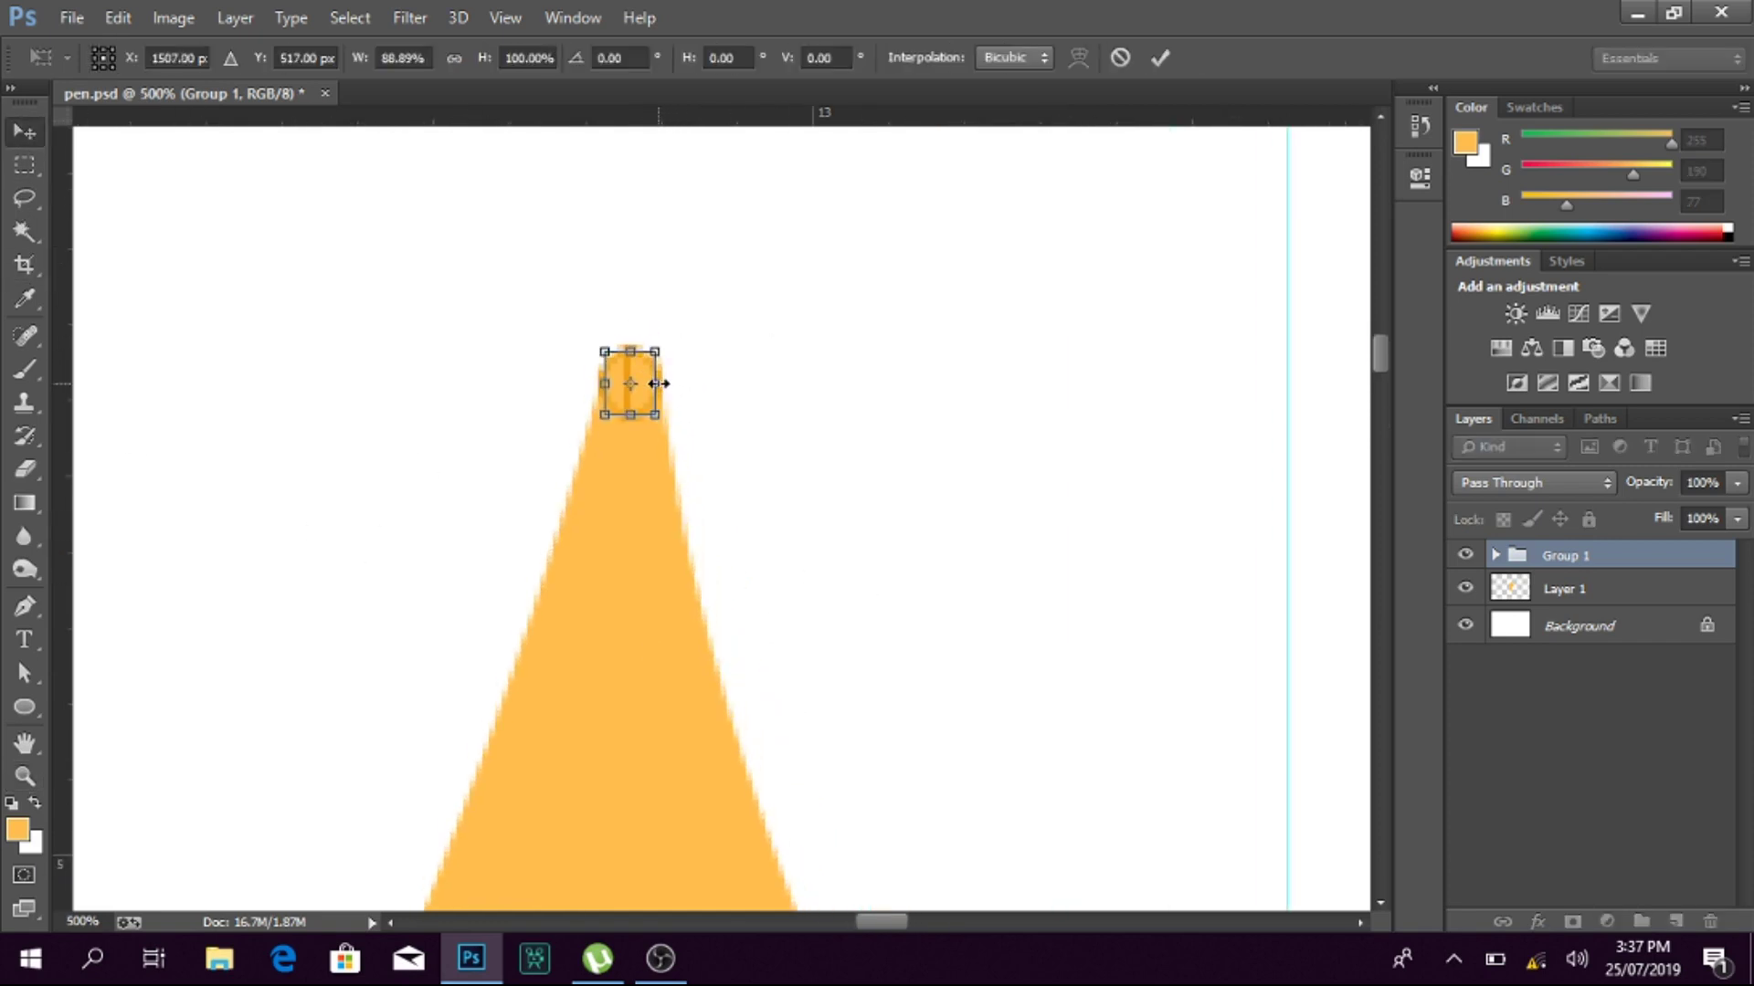
pyautogui.press('Return')
pyautogui.hotkey('ctrl', '0')
pyautogui.press('z')
pyautogui.moveTo(477, 485); pyautogui.dragTo(674, 435)
pyautogui.hscroll(5, 674, 434)
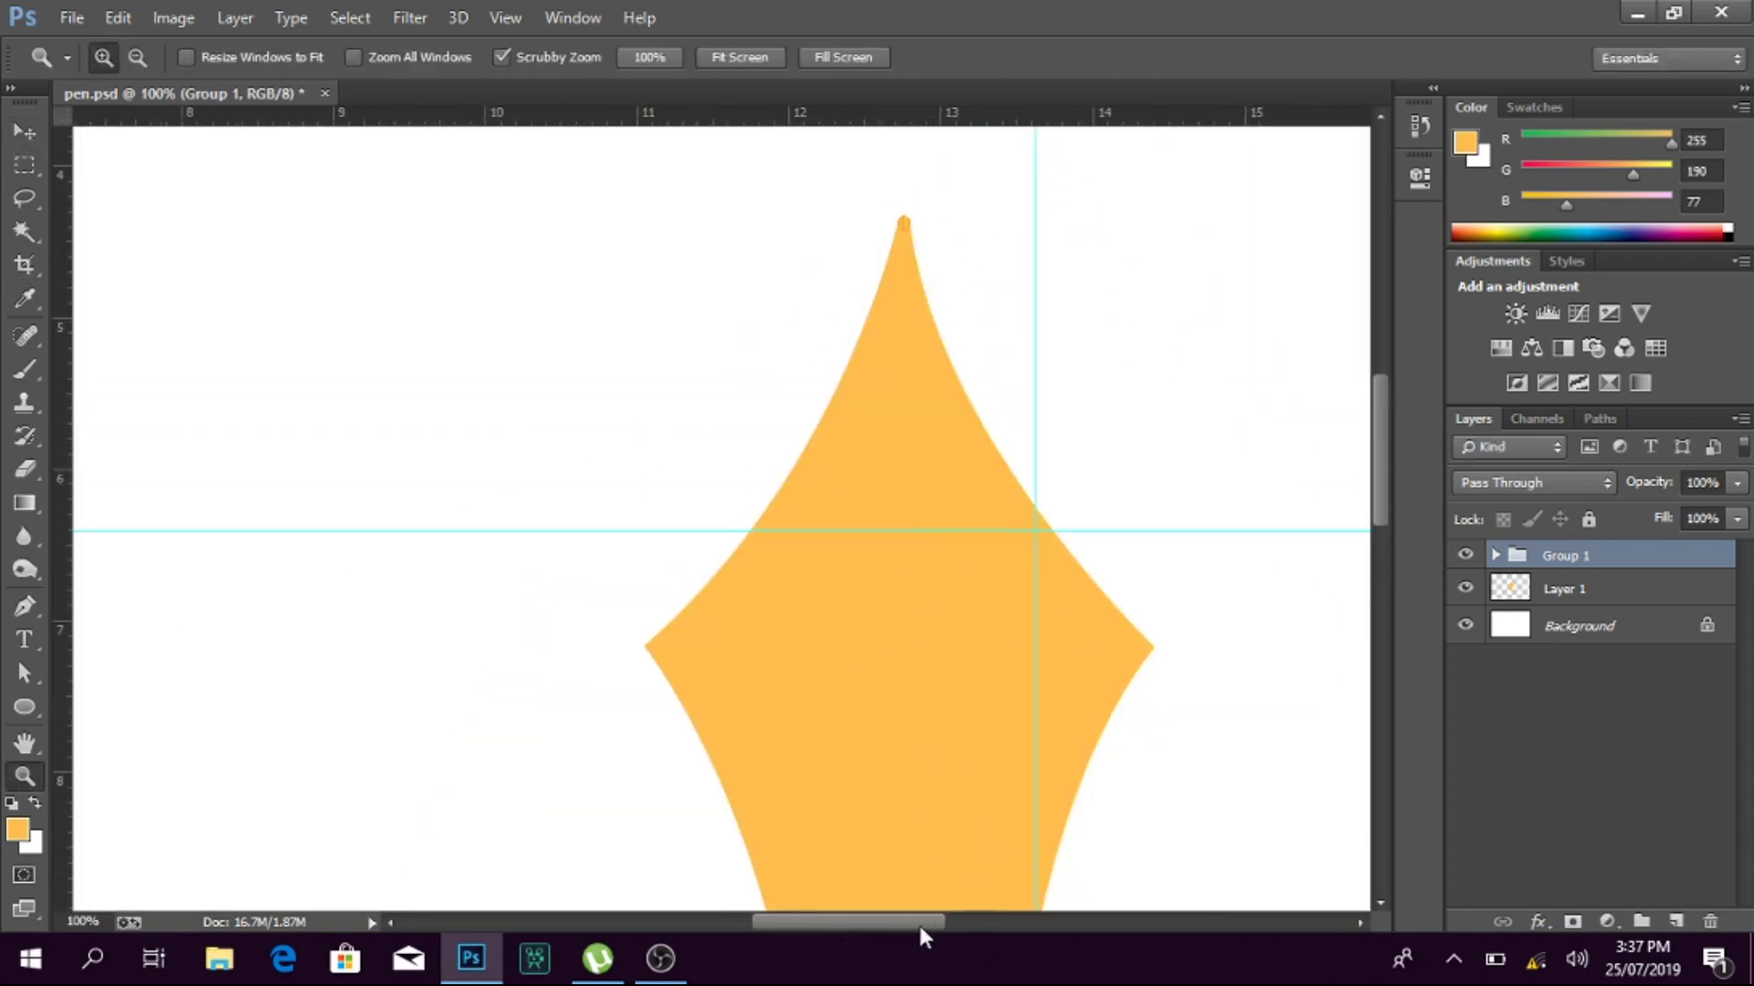
# Step: Draw a thin rectangle down from the nib's tip filled with black #000000
pyautogui.click(25, 709)
pyautogui.click(145, 701)
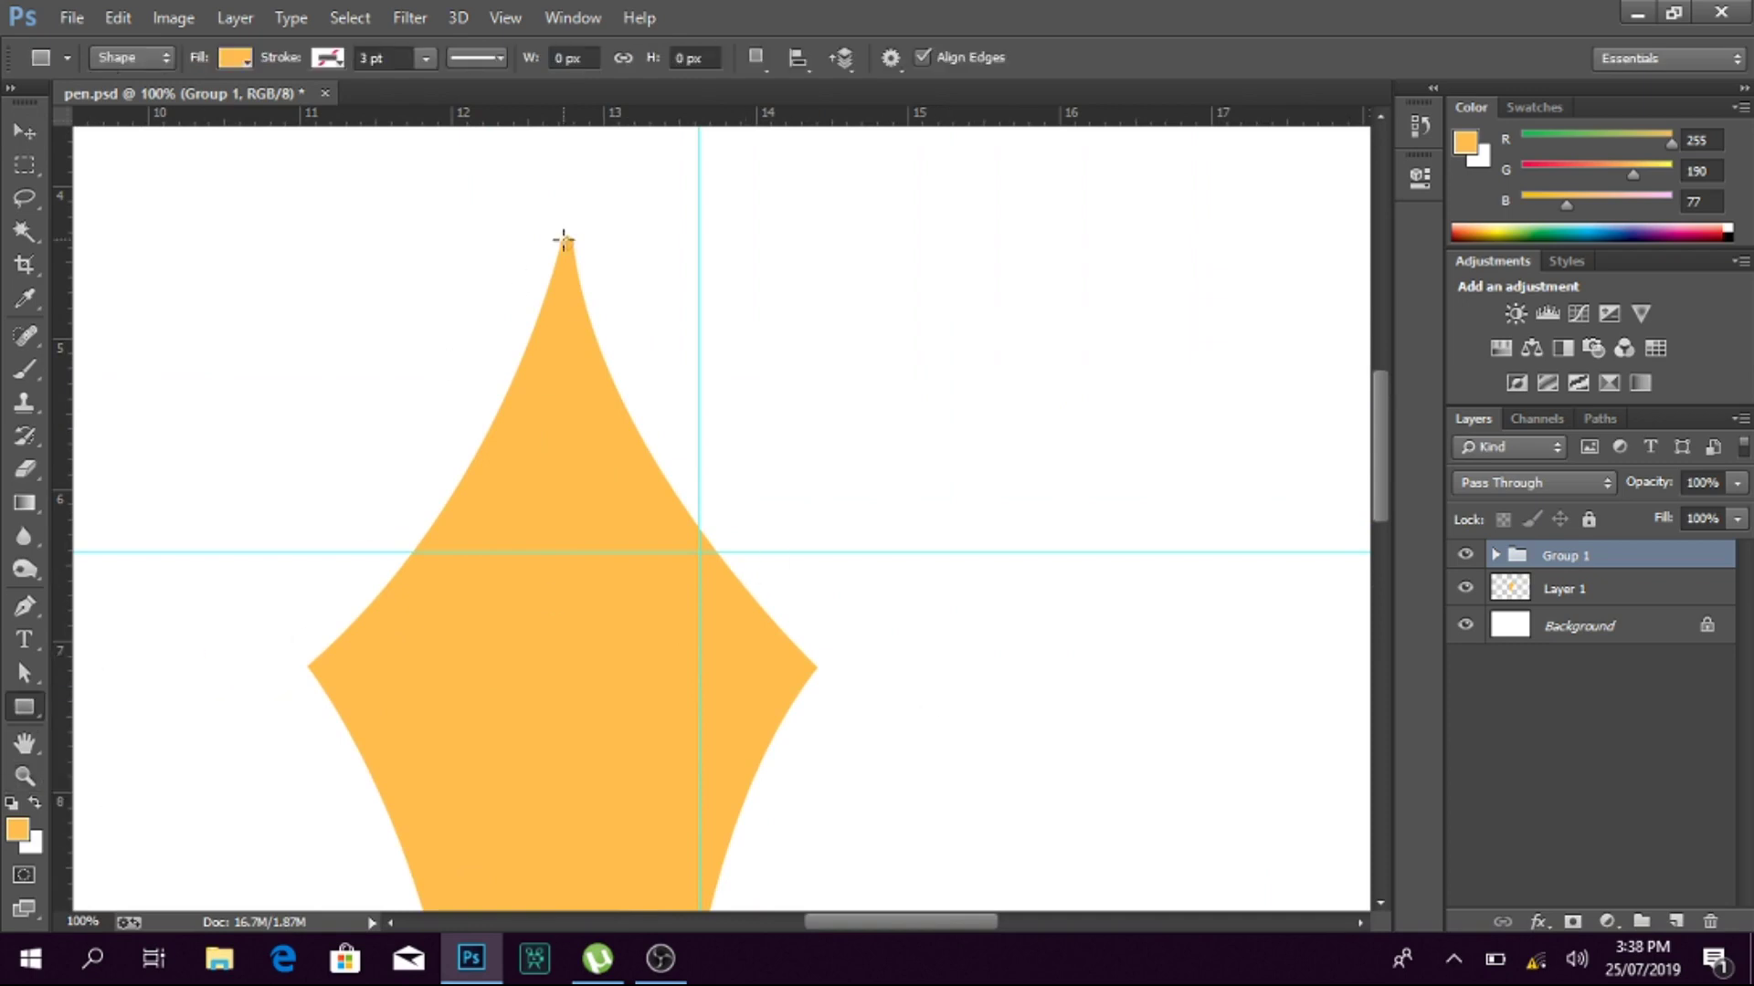
pyautogui.moveTo(567, 234); pyautogui.dragTo(569, 507)
pyautogui.doubleClick(1509, 555)
pyautogui.write('000000')
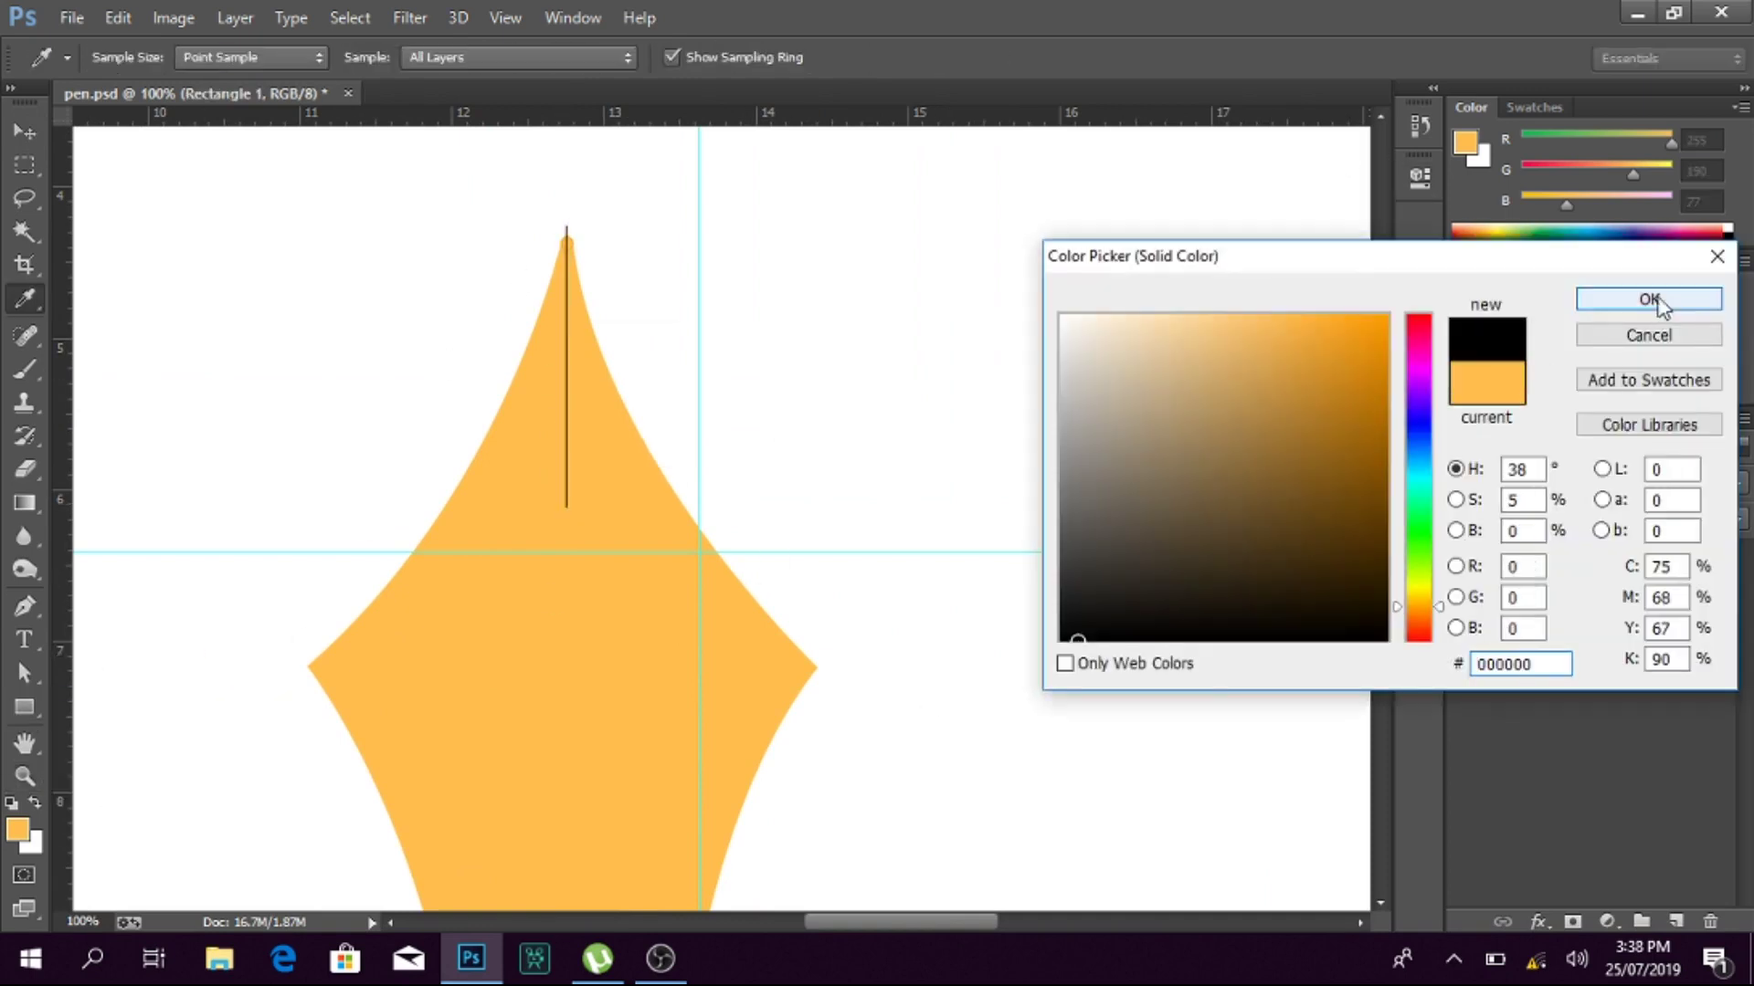
pyautogui.click(1648, 298)
# Step: Widen the black slit line and move it down inside the nib
pyautogui.press('z')
pyautogui.moveTo(507, 283)
pyautogui.mouseDown()
pyautogui.moveTo(759, 465)
pyautogui.moveTo(709, 476)
pyautogui.mouseUp()
pyautogui.hotkey('ctrl', 't')
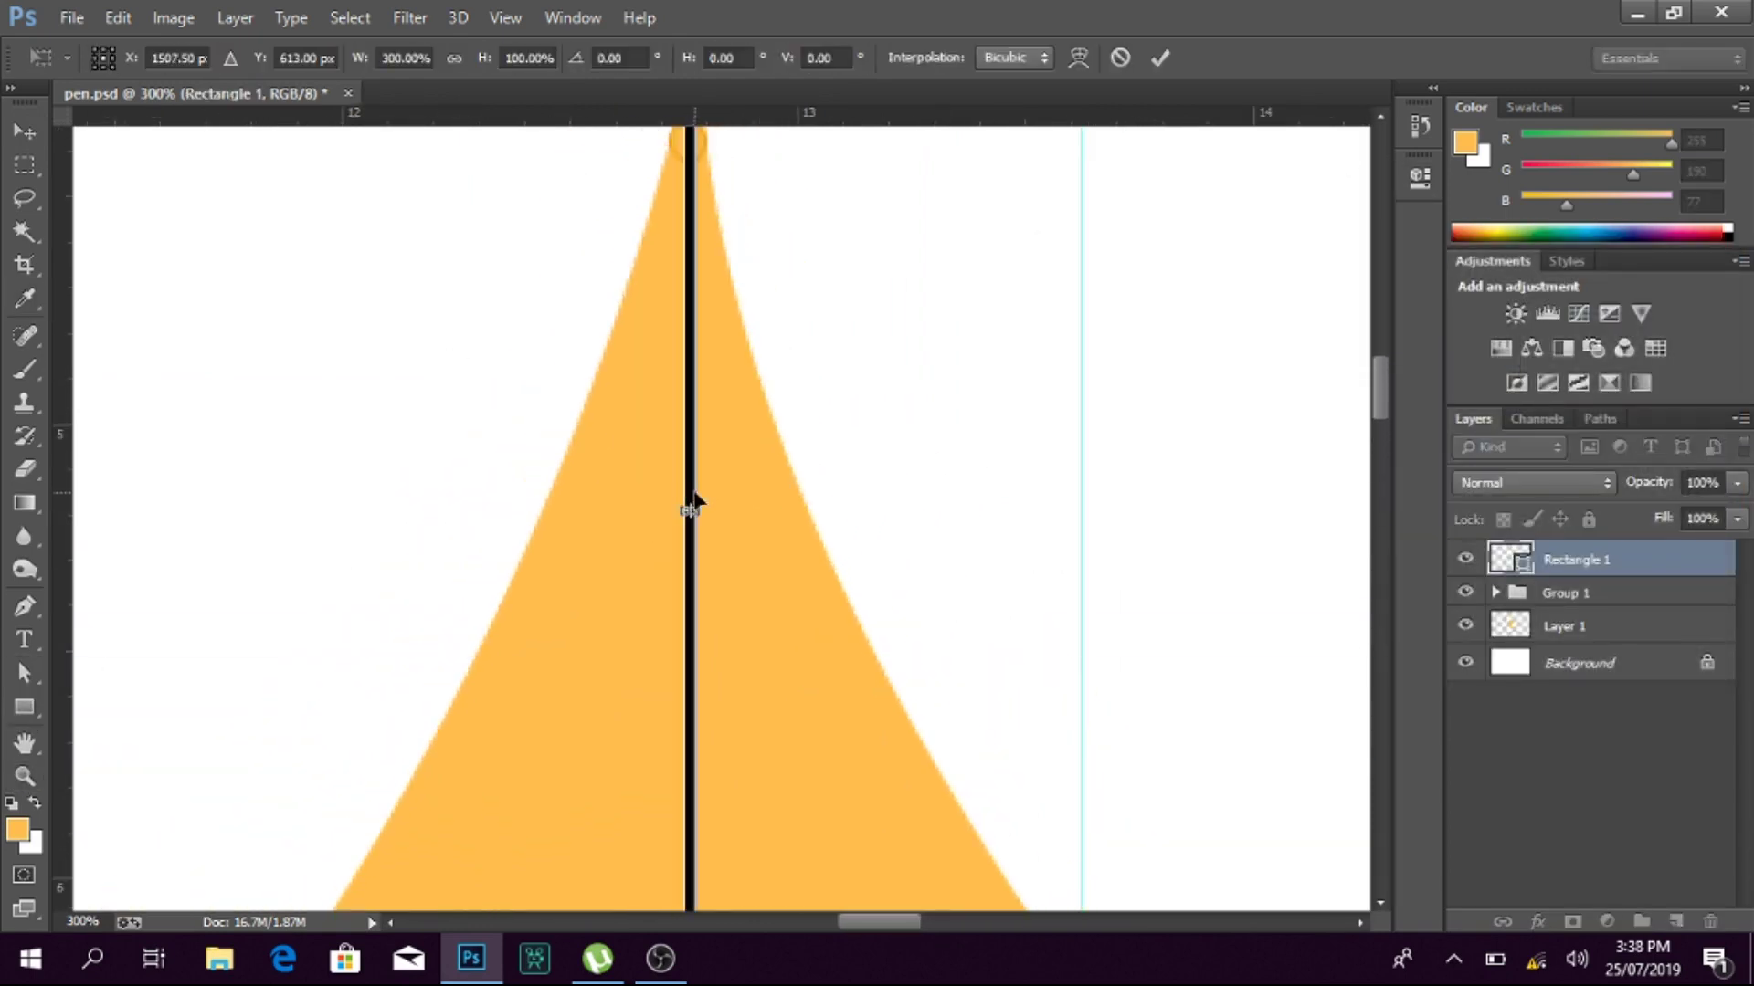
pyautogui.press('Return')
pyautogui.hotkey('ctrl', '0')
pyautogui.click(936, 692)
pyautogui.click(836, 910)
pyautogui.press('v')
pyautogui.moveTo(657, 411); pyautogui.dragTo(658, 507)
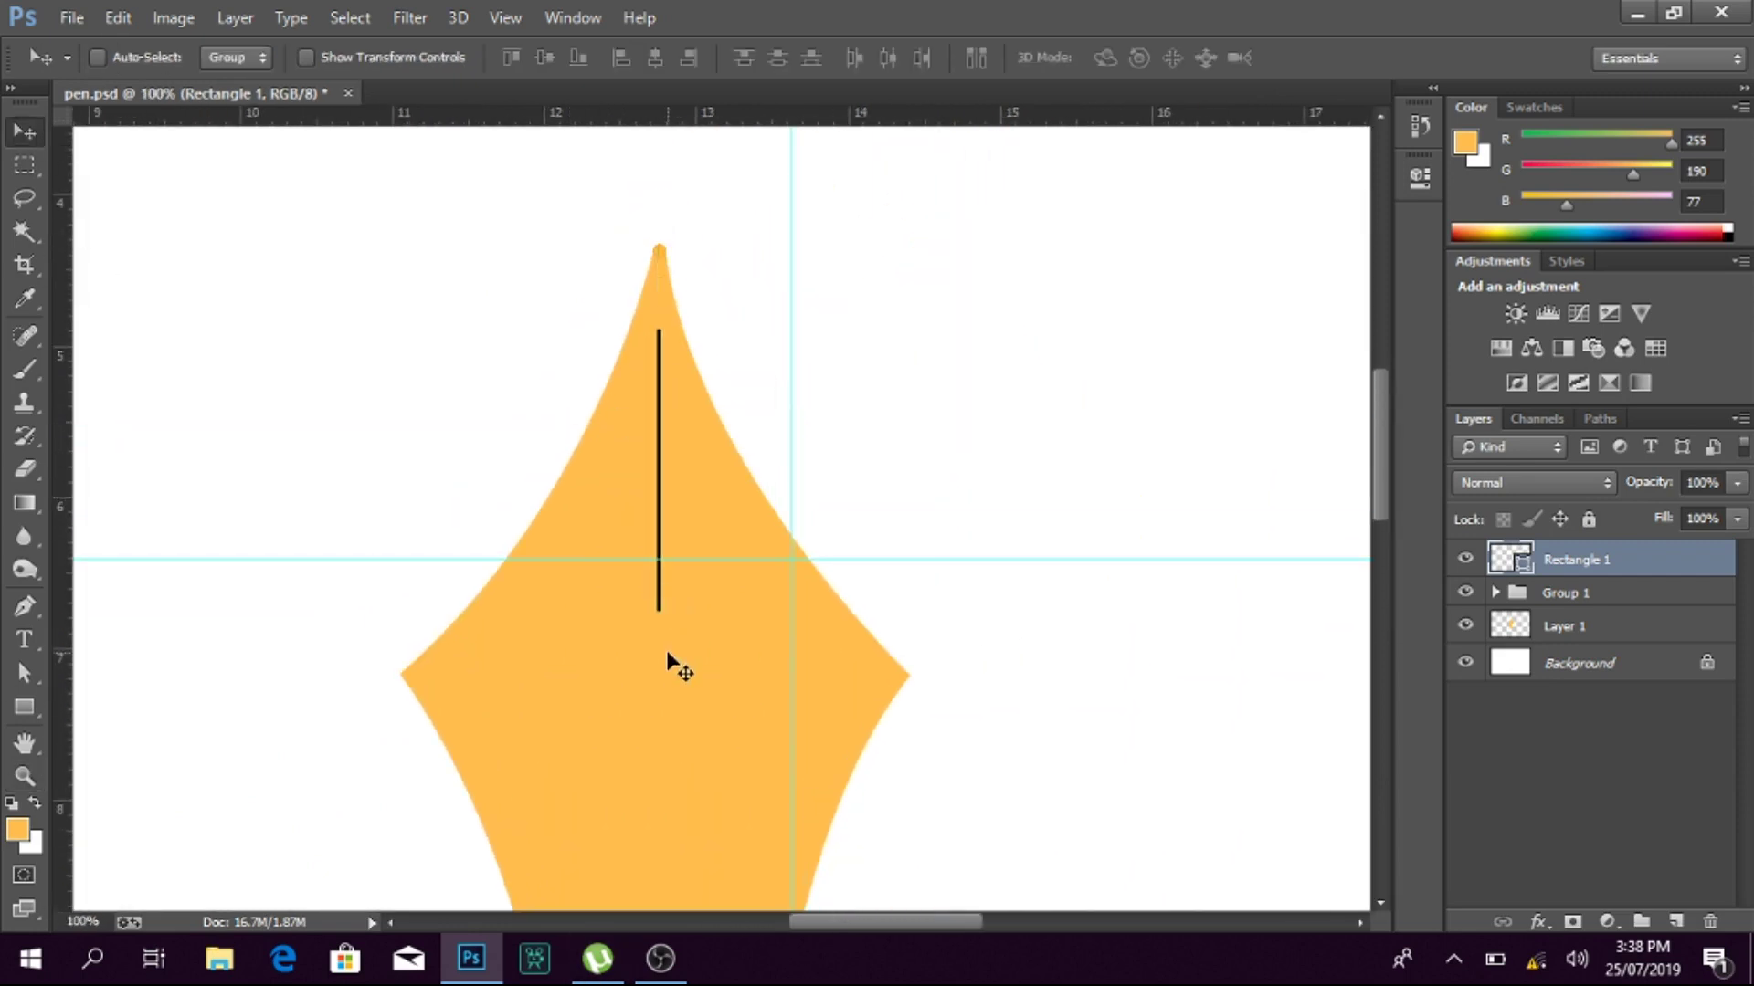
pyautogui.scroll(1, 666, 652)
# Step: Draw a small black square, remove one corner, and rotate the triangle to point upward
pyautogui.press('u')
pyautogui.moveTo(628, 696); pyautogui.dragTo(657, 727)
pyautogui.click(1346, 160)
pyautogui.press('z')
pyautogui.click(670, 717)
pyautogui.click(671, 718)
pyautogui.press('a')
pyautogui.press('p')
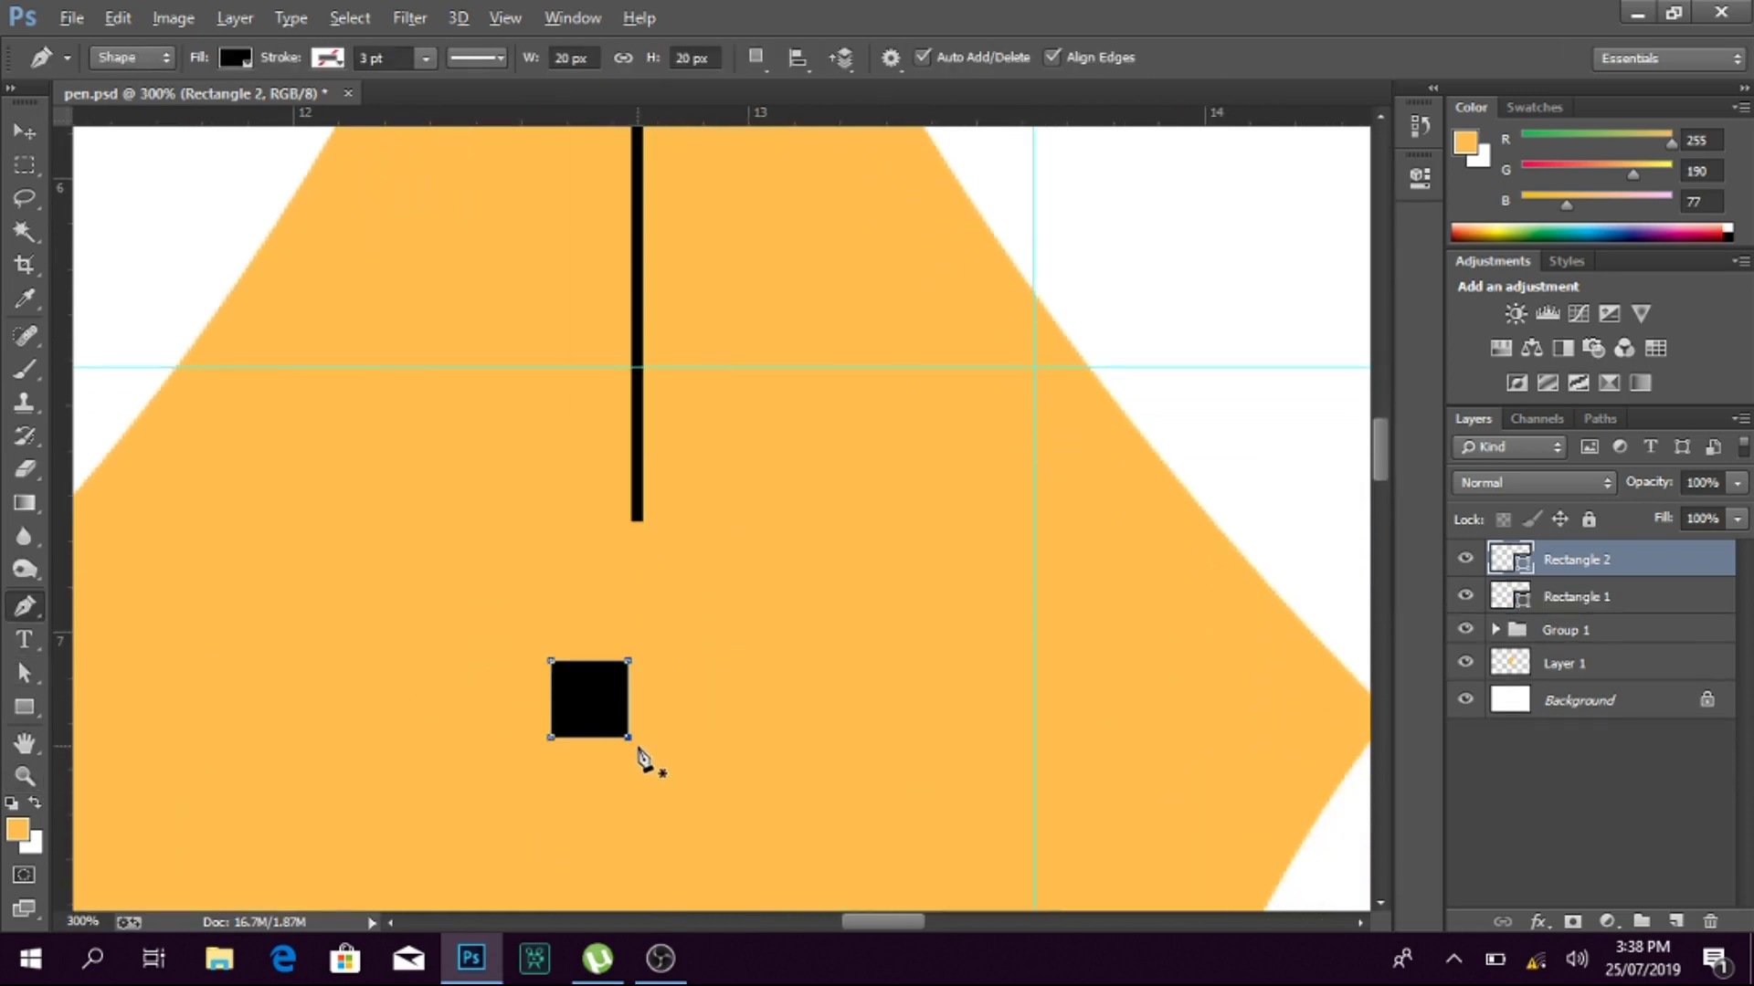
pyautogui.click(629, 737)
pyautogui.press('v')
pyautogui.hotkey('ctrl', 't')
pyautogui.moveTo(643, 630)
pyautogui.mouseDown()
pyautogui.moveTo(724, 693)
pyautogui.moveTo(665, 595)
pyautogui.moveTo(689, 584)
pyautogui.mouseUp()
pyautogui.press('Return')
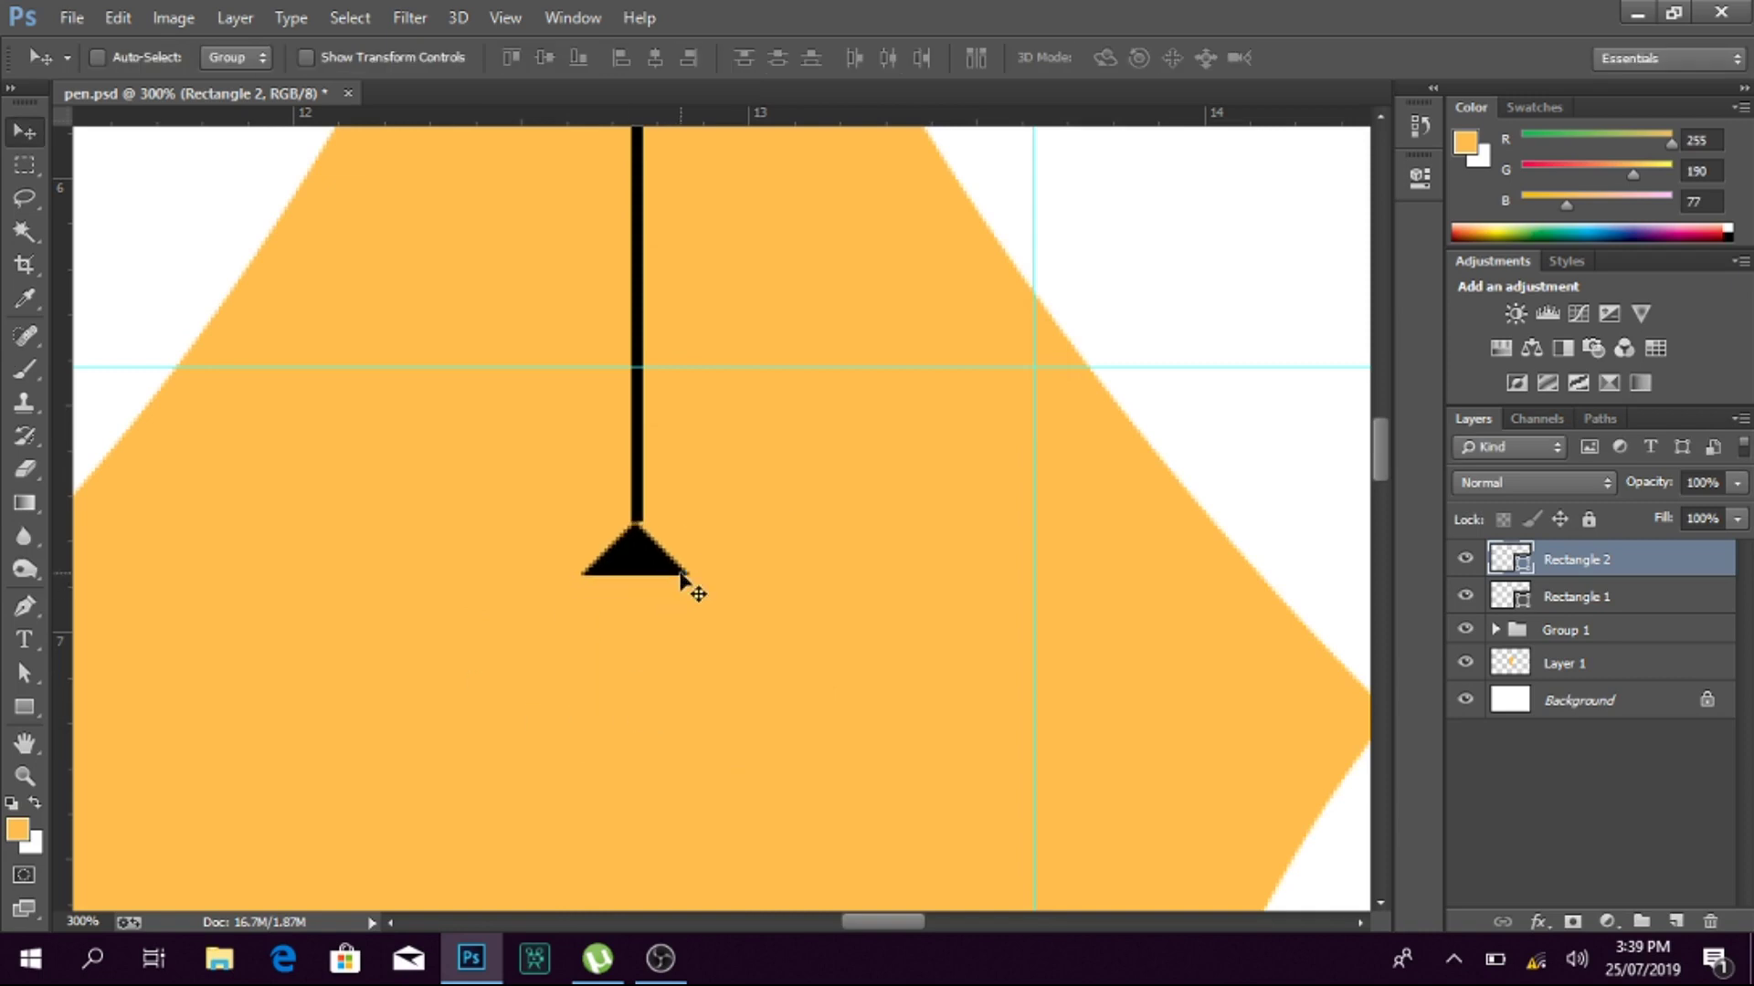
# Step: Stretch the slit line and triangle together so the triangle sits lower on the nib
pyautogui.hotkey('ctrl', '0')
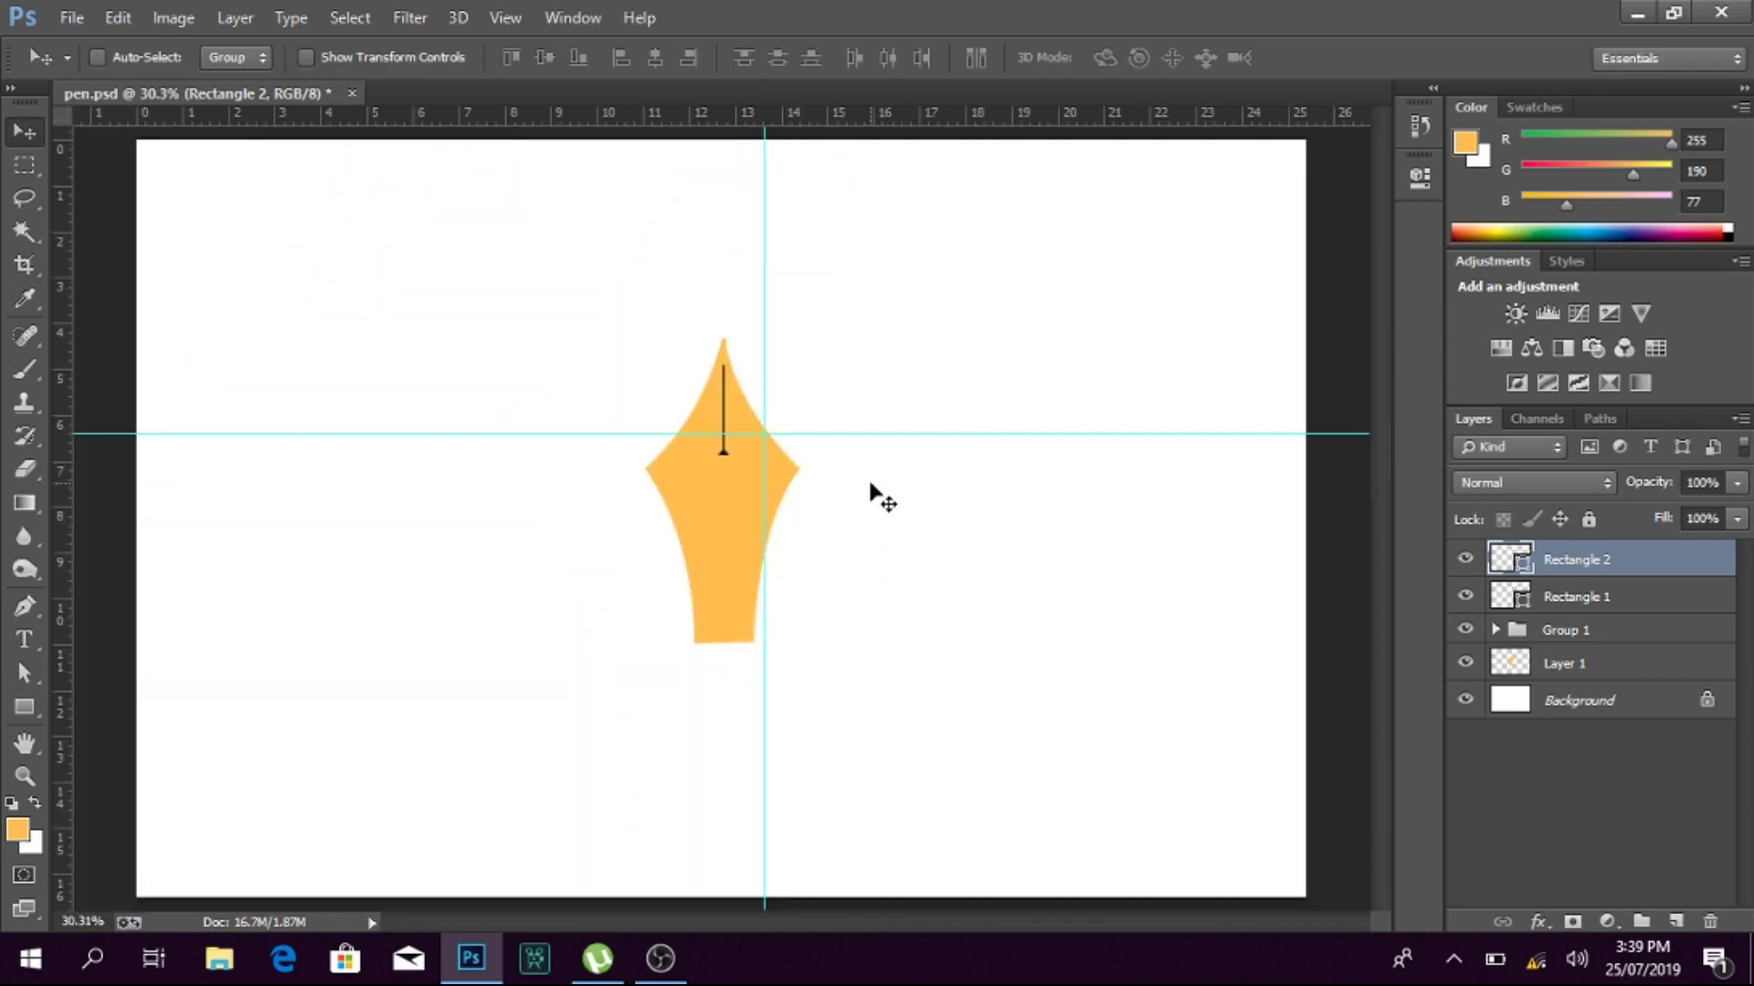
pyautogui.keyDown('shift'); pyautogui.click(1583, 603); pyautogui.keyUp('shift')
pyautogui.press('z')
pyautogui.moveTo(745, 375); pyautogui.dragTo(746, 429)
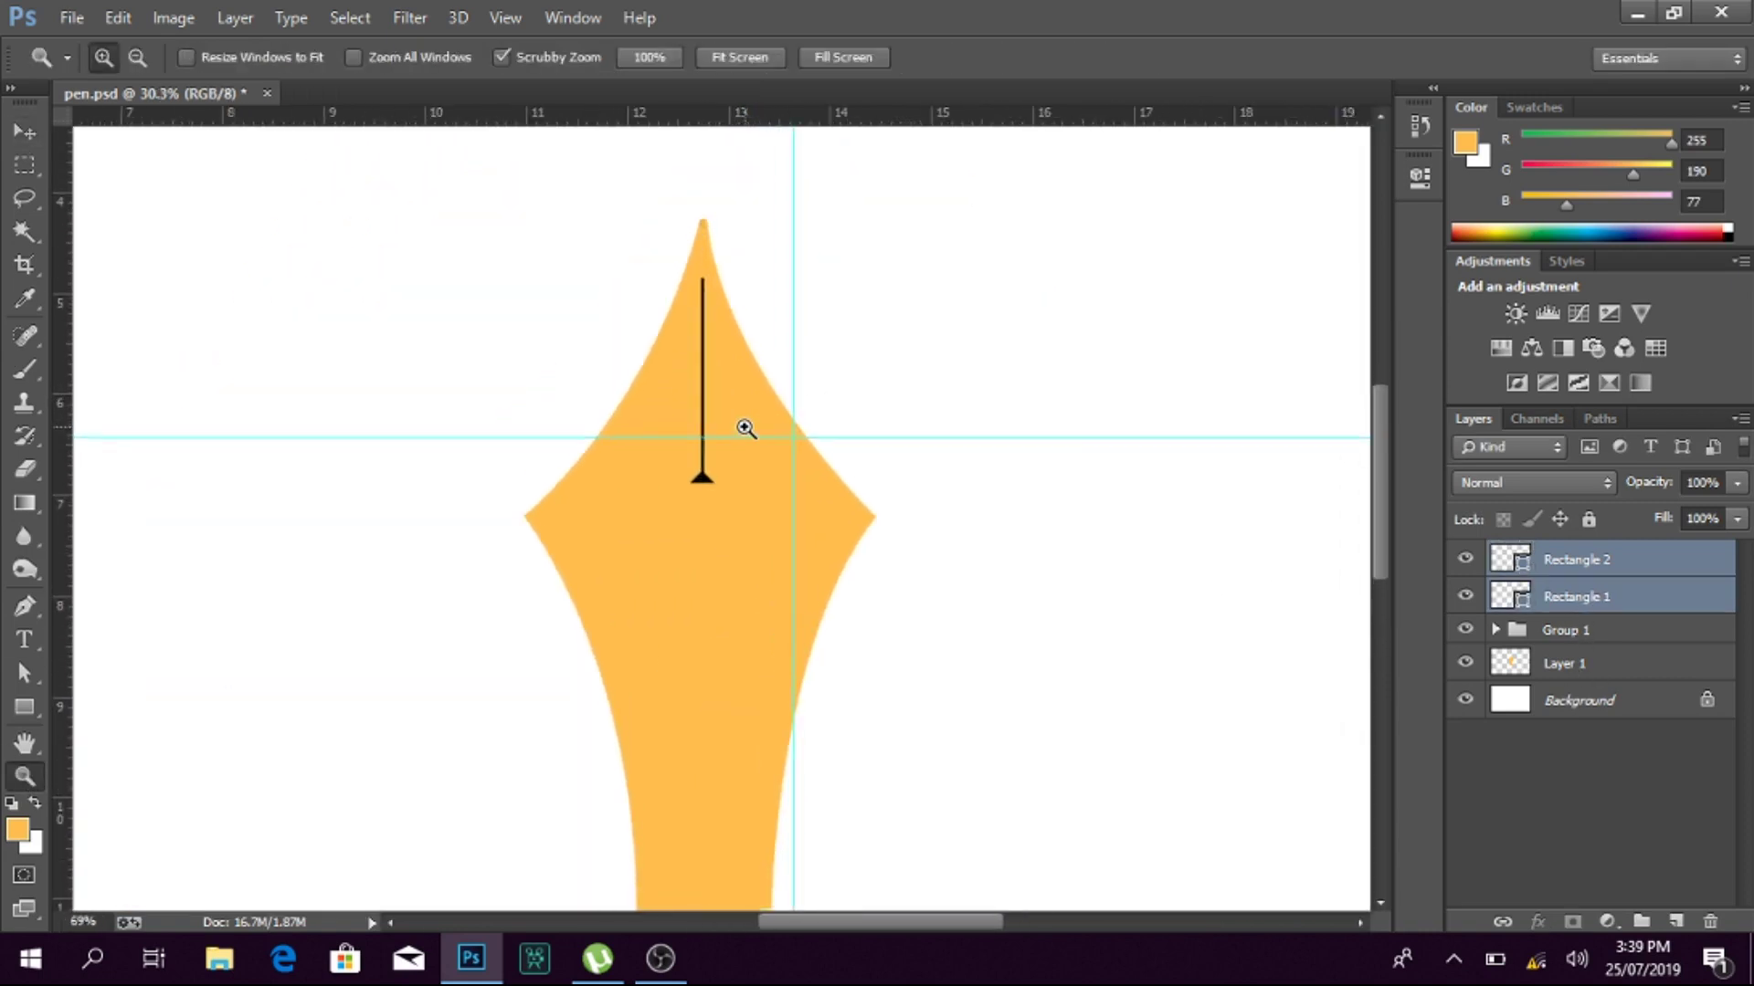
pyautogui.hotkey('ctrl', '-')
pyautogui.hotkey('ctrl', '-')
pyautogui.hotkey('ctrl', '-')
pyautogui.hotkey('ctrl', '-')
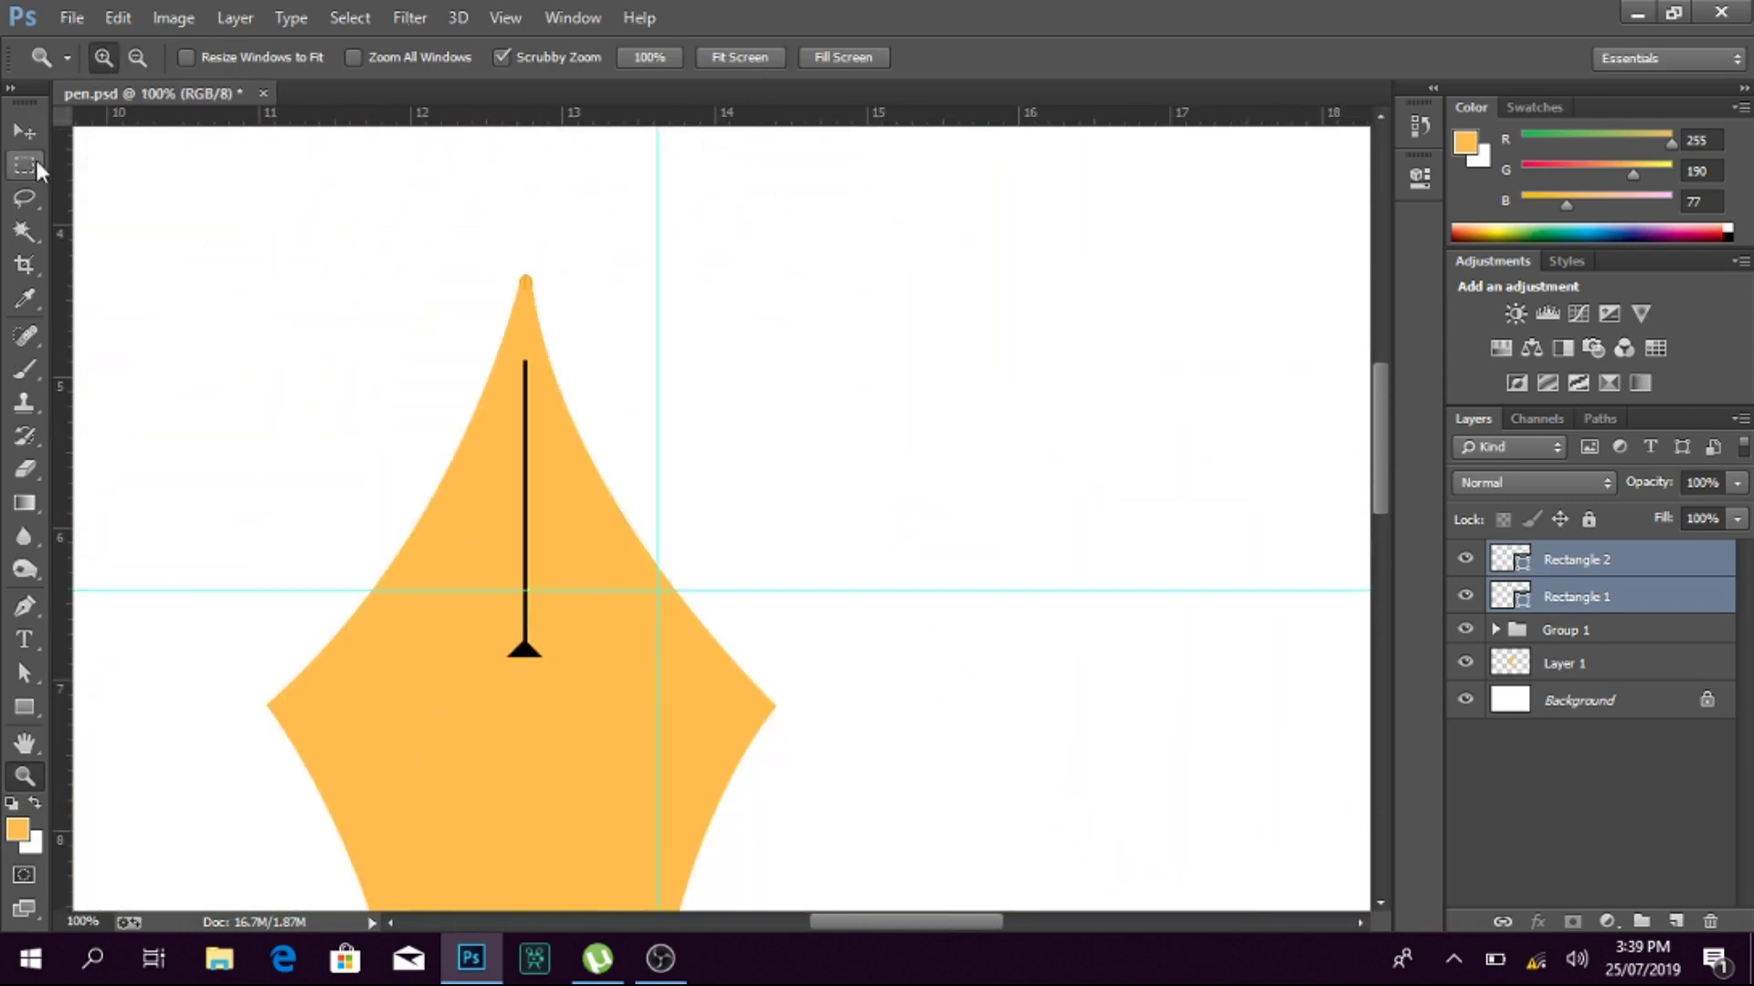
pyautogui.hotkey('ctrl', 't')
pyautogui.moveTo(517, 667); pyautogui.dragTo(518, 720)
pyautogui.press('Return')
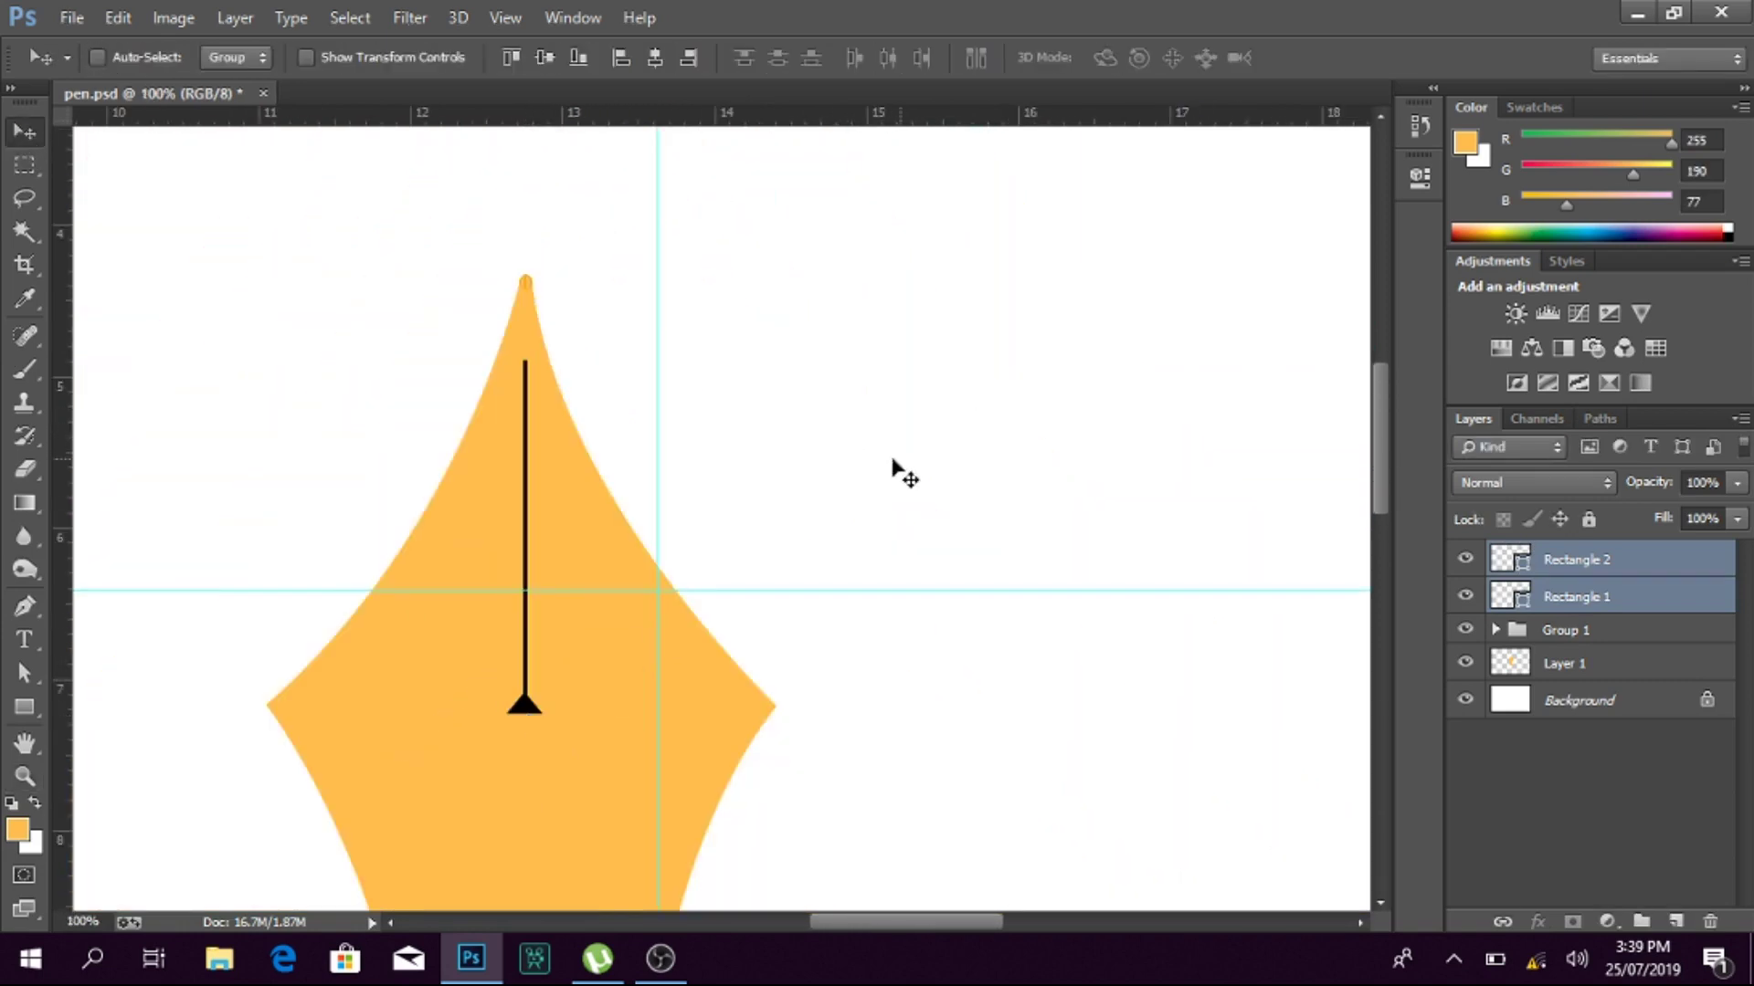
pyautogui.scroll(-3, 803, 466)
pyautogui.scroll(-1, 799, 474)
pyautogui.scroll(-4, 799, 471)
pyautogui.scroll(6, 795, 459)
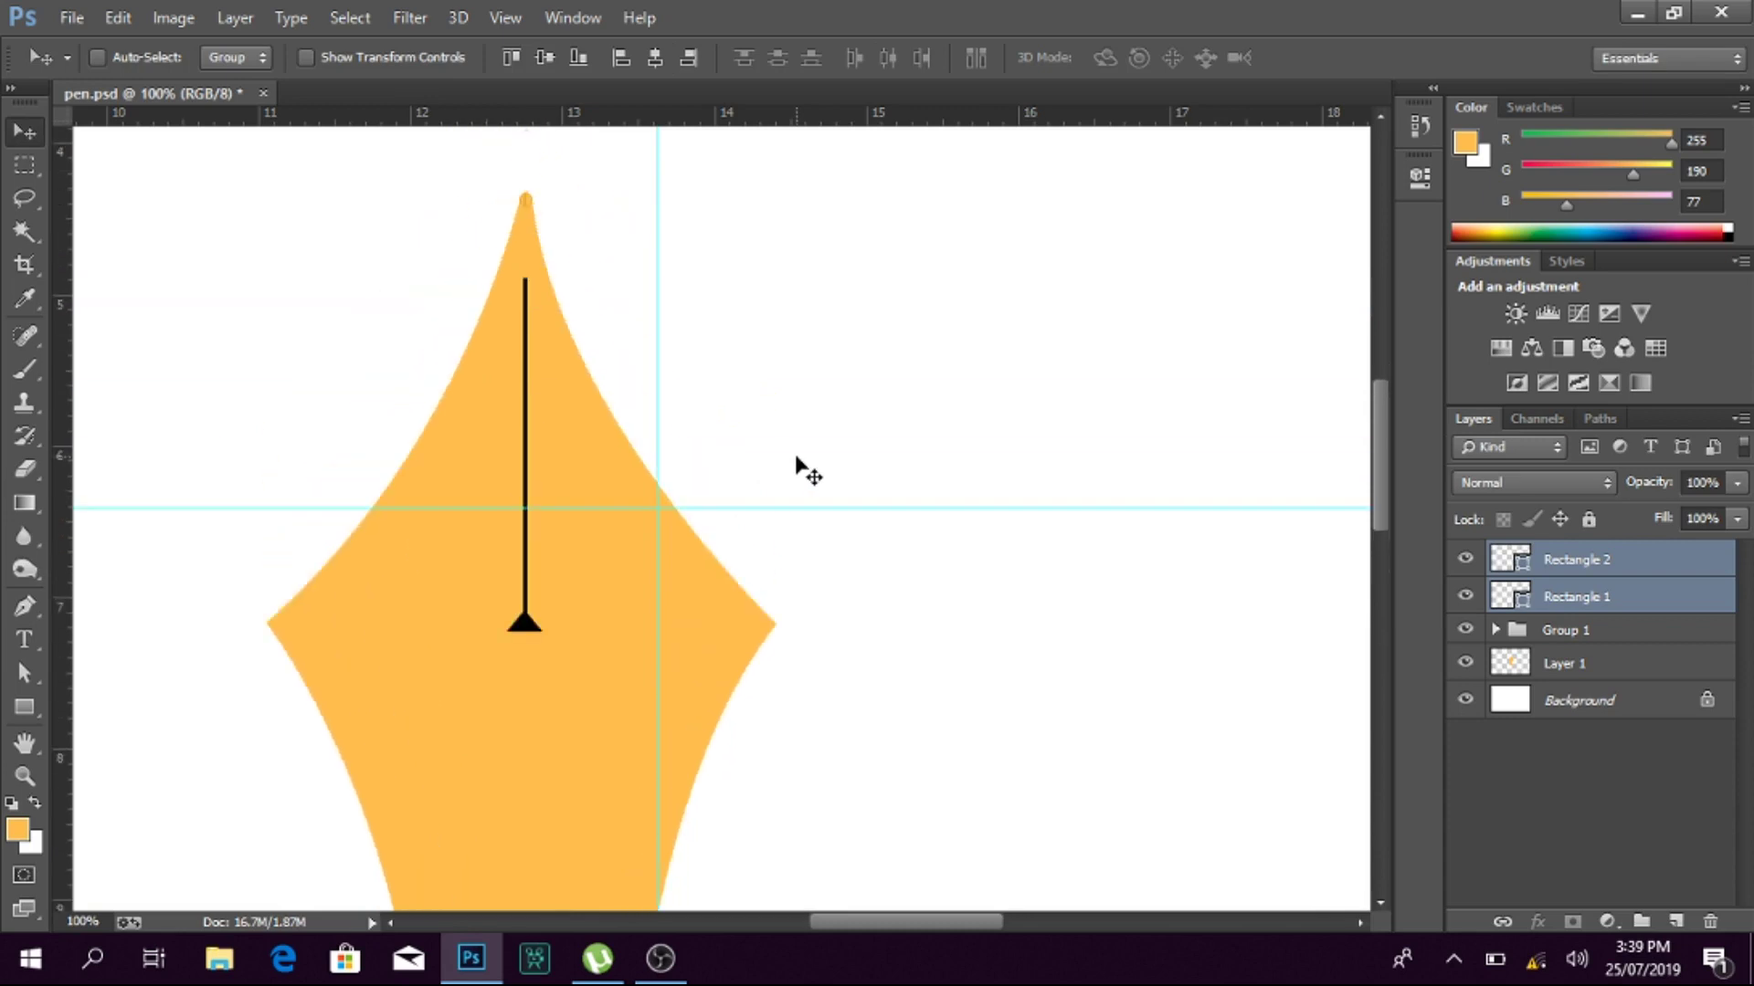
pyautogui.scroll(-2, 803, 466)
pyautogui.hotkey('ctrl', '-')
pyautogui.hotkey('ctrl', '-')
pyautogui.hotkey('ctrl', '-')
# Step: Dodge the nib, then copy its lower section onto a new Layer 2
pyautogui.press('o')
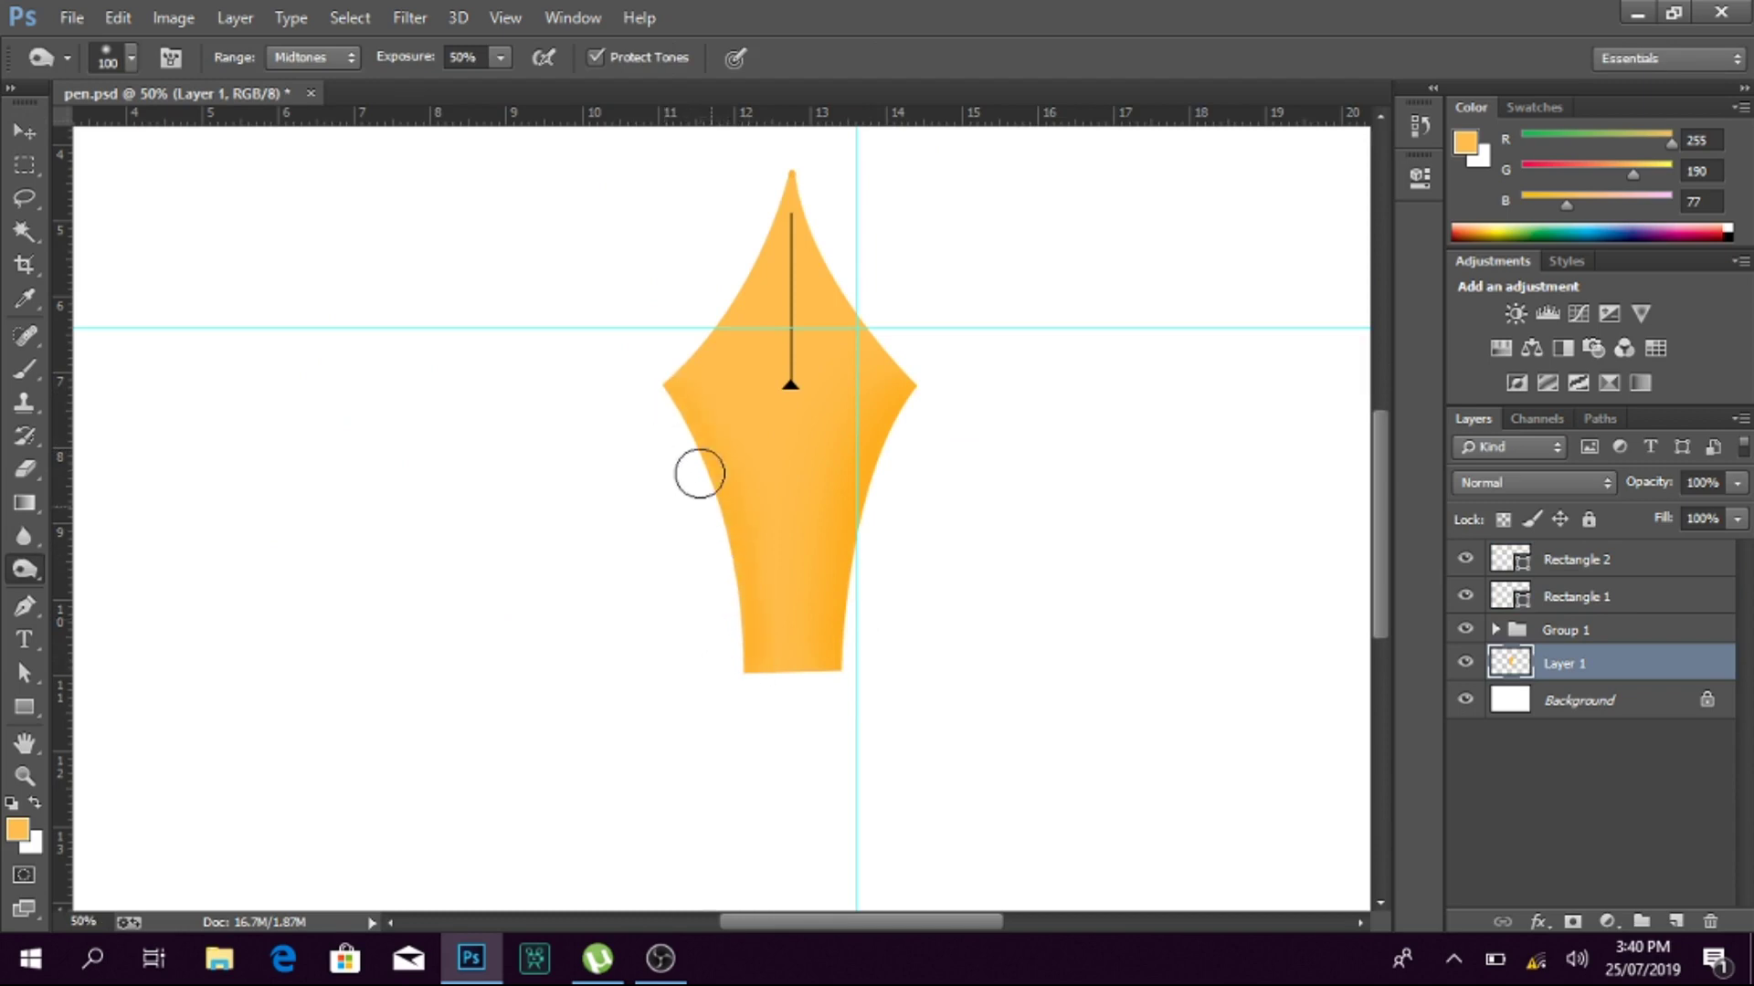
pyautogui.press('m')
pyautogui.moveTo(635, 738); pyautogui.dragTo(1041, 387)
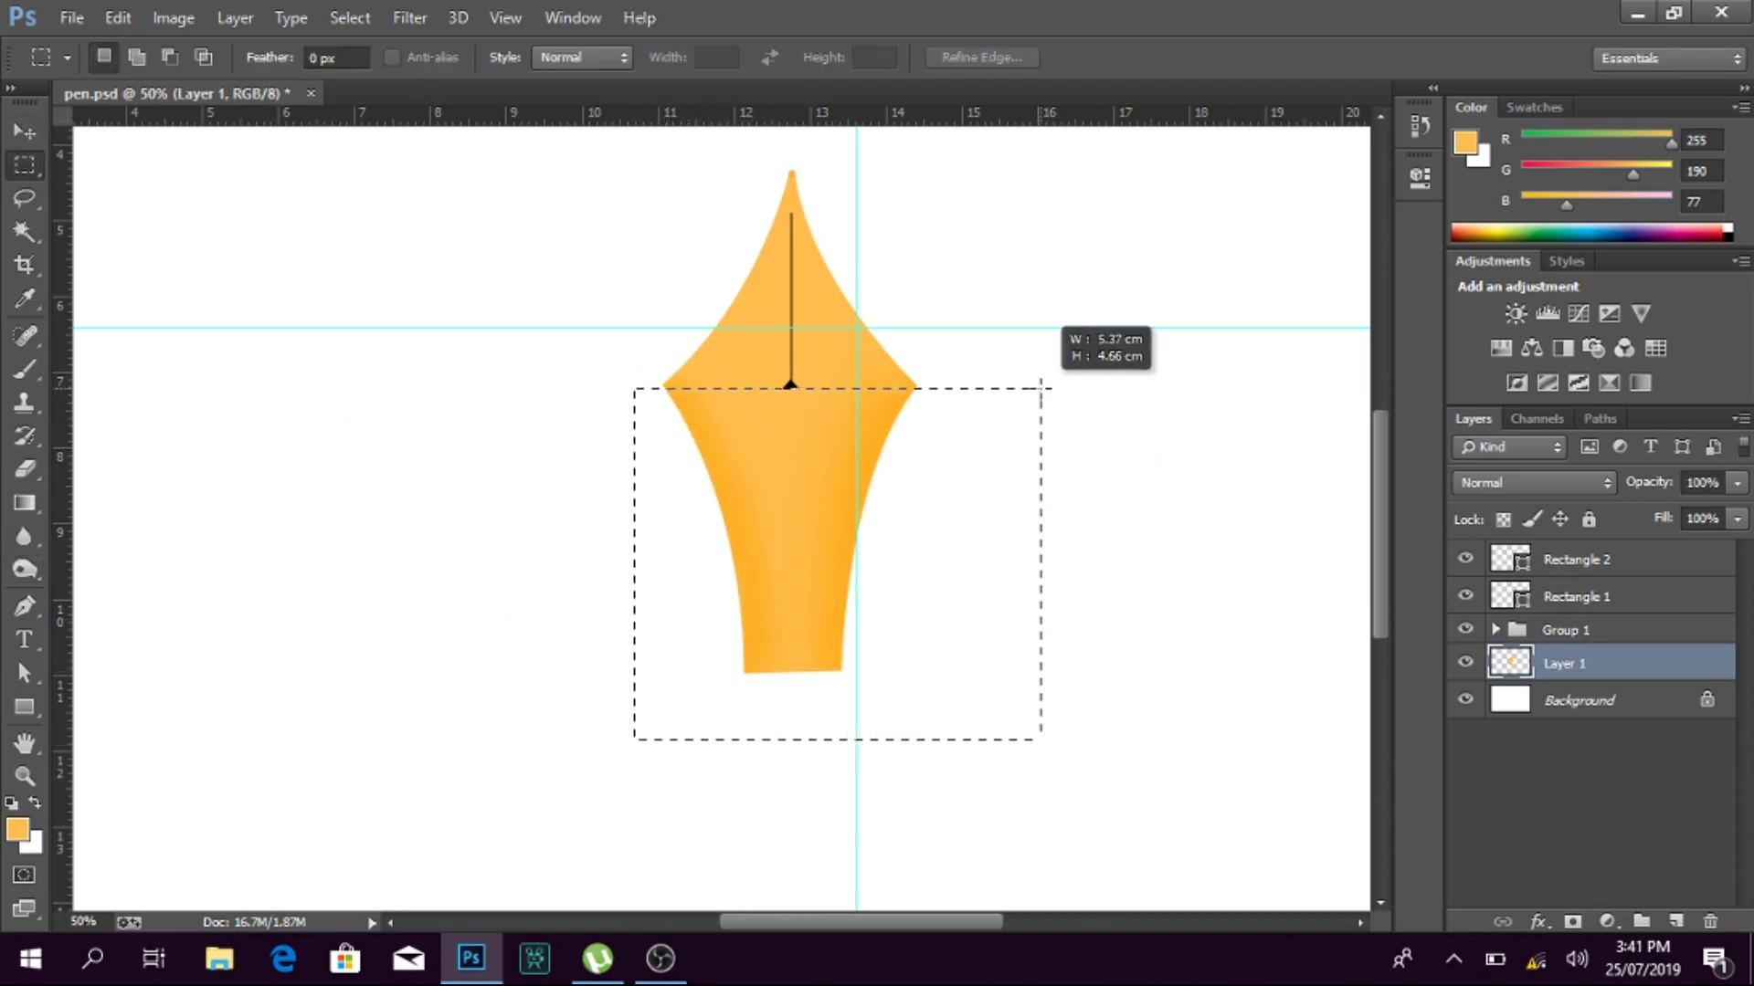
pyautogui.hotkey('ctrl', 'j')
pyautogui.press('v')
pyautogui.moveTo(772, 526)
pyautogui.mouseDown()
pyautogui.moveTo(650, 517)
pyautogui.moveTo(775, 530)
pyautogui.mouseUp()
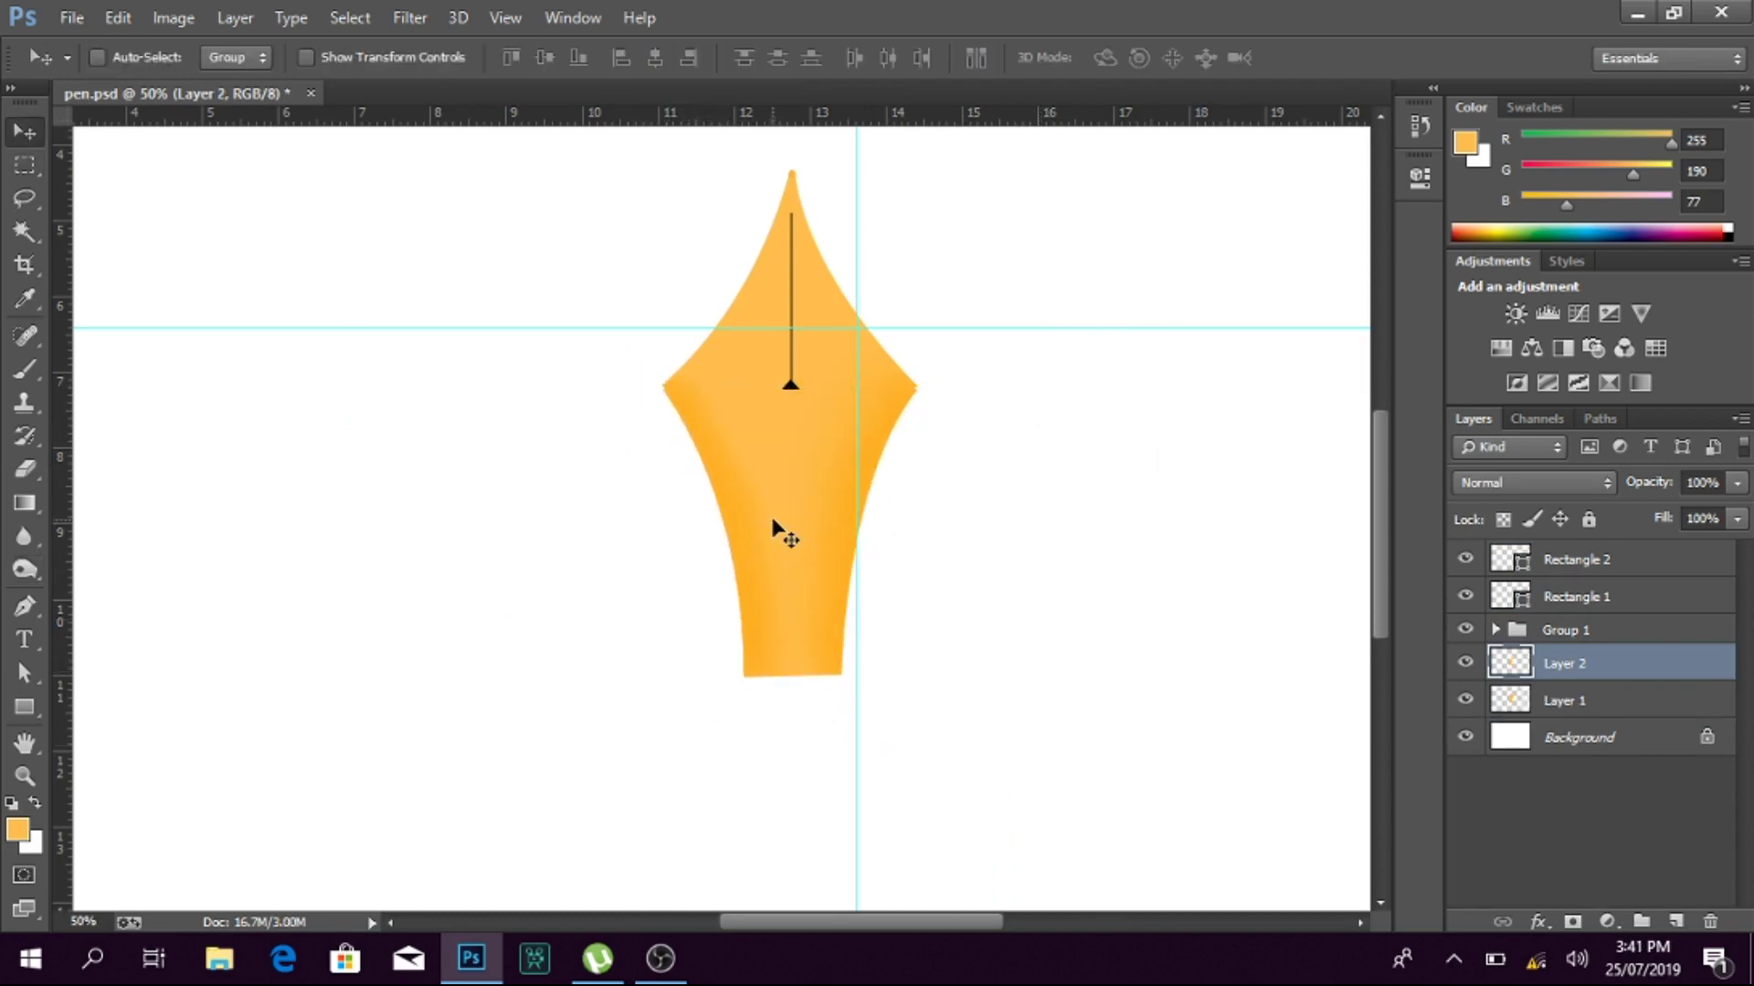
# Step: Give Layer 2 a Bevel & Emboss with depth 490 and size 9
pyautogui.doubleClick(1619, 674)
pyautogui.click(1005, 403)
pyautogui.doubleClick(1481, 445)
pyautogui.write('490')
pyautogui.moveTo(1333, 501); pyautogui.dragTo(1458, 528)
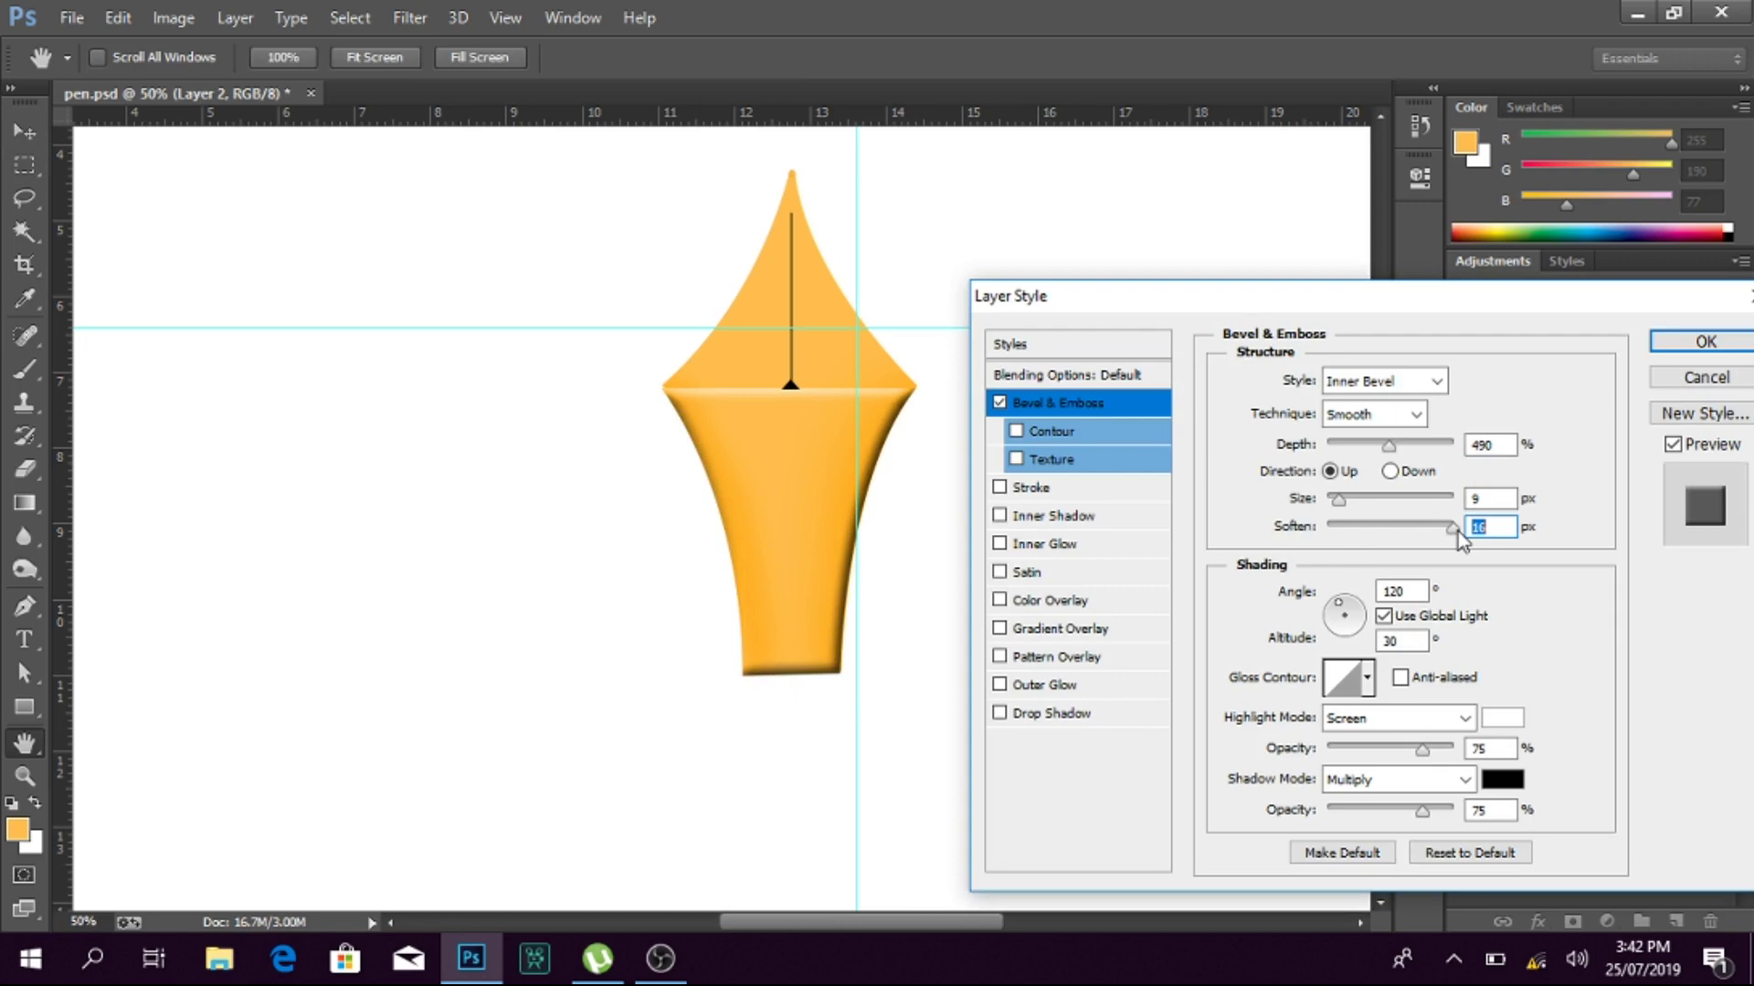
pyautogui.press('Return')
# Step: Stretch the beveled body taller and move Layer 1 above the beveled copy
pyautogui.hotkey('ctrl', 't')
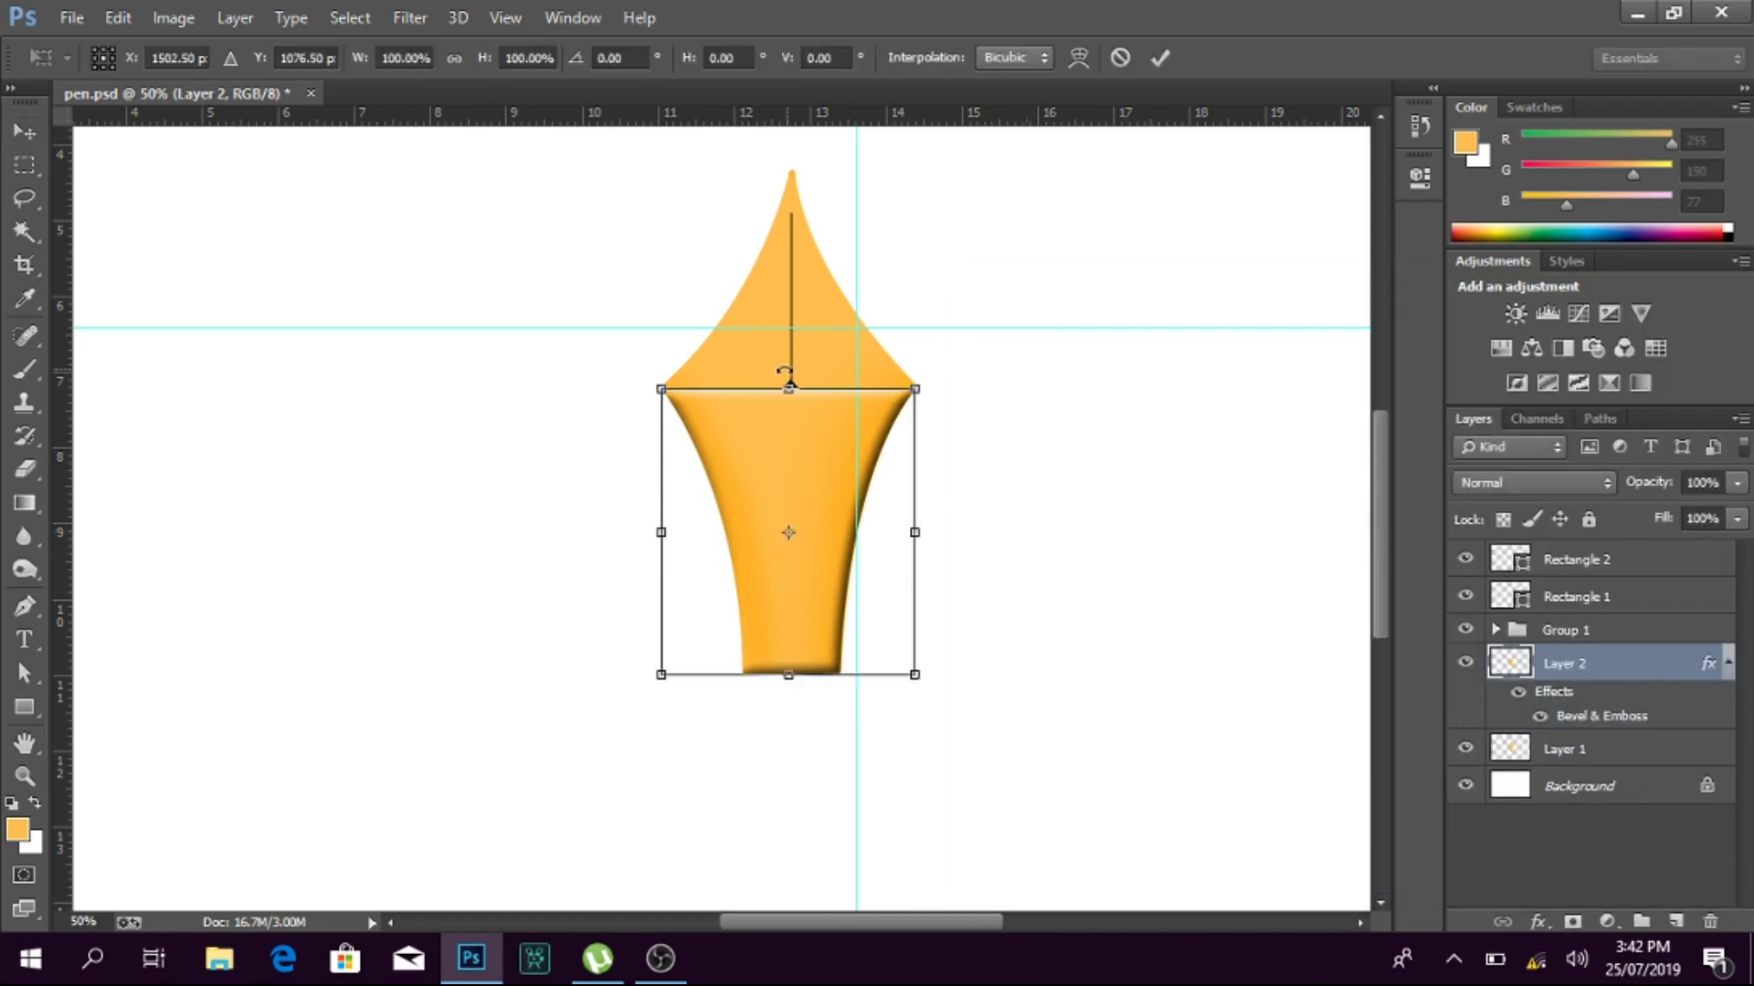
pyautogui.moveTo(788, 380); pyautogui.dragTo(787, 363)
pyautogui.press('Return')
pyautogui.click(1516, 749)
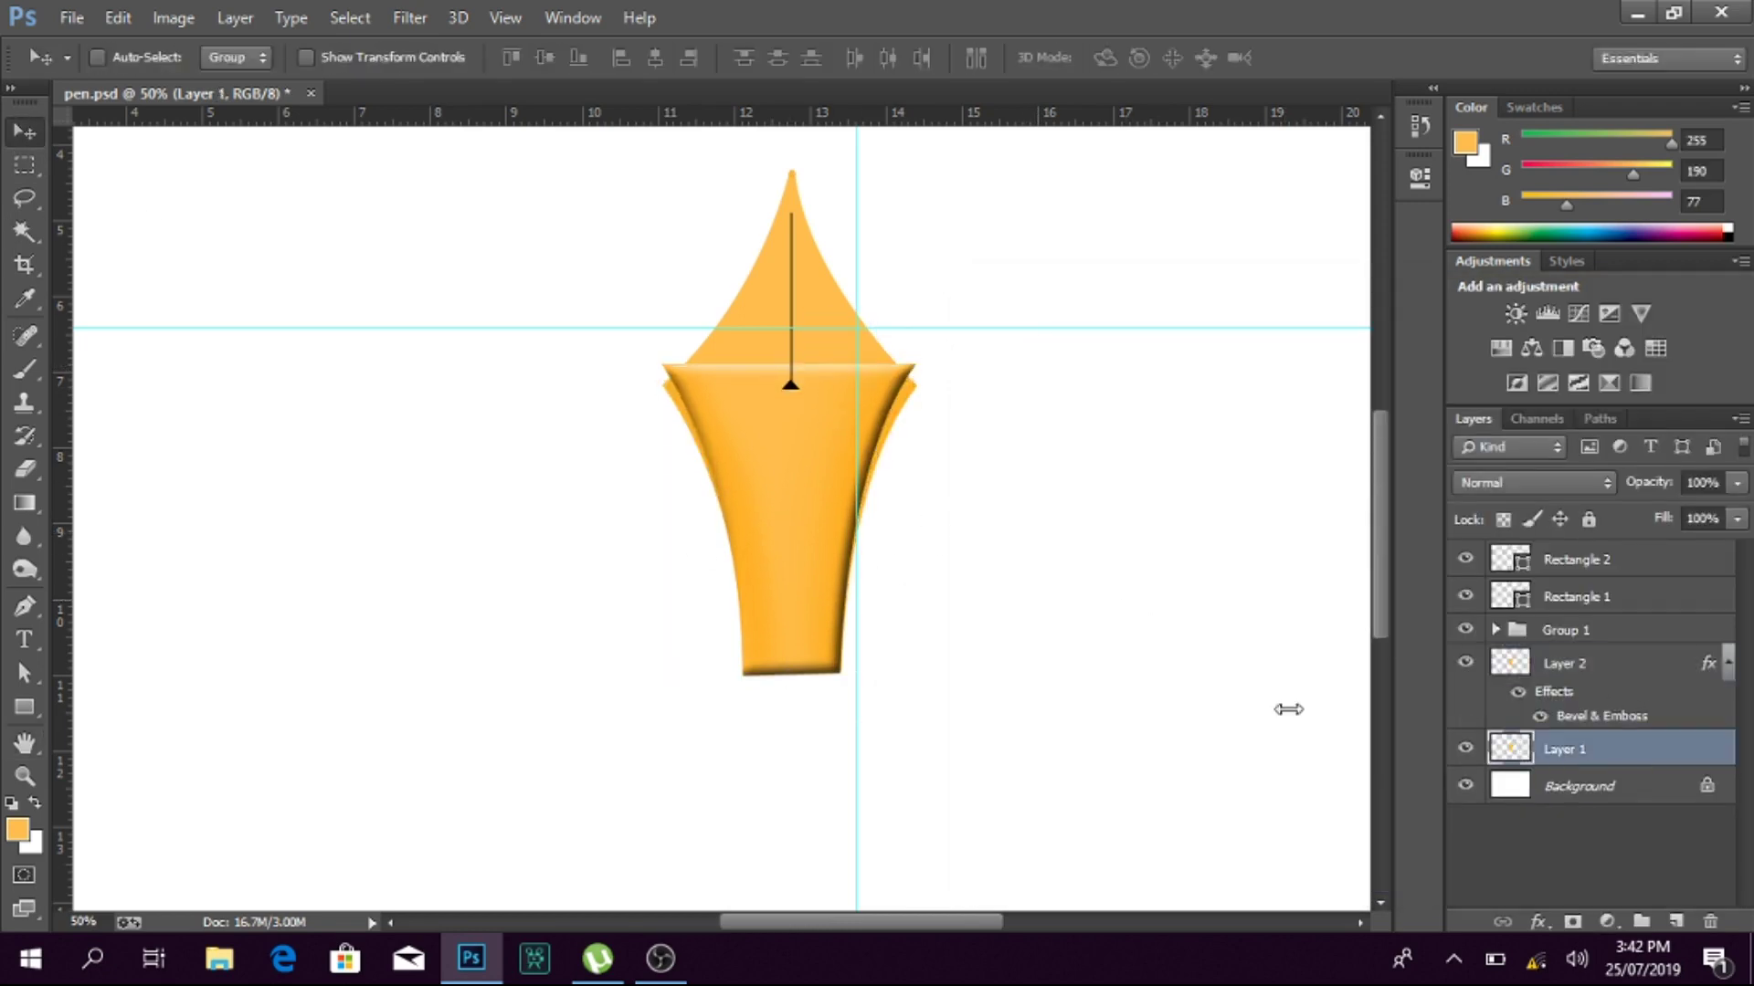
pyautogui.hotkey('ctrl', ']')
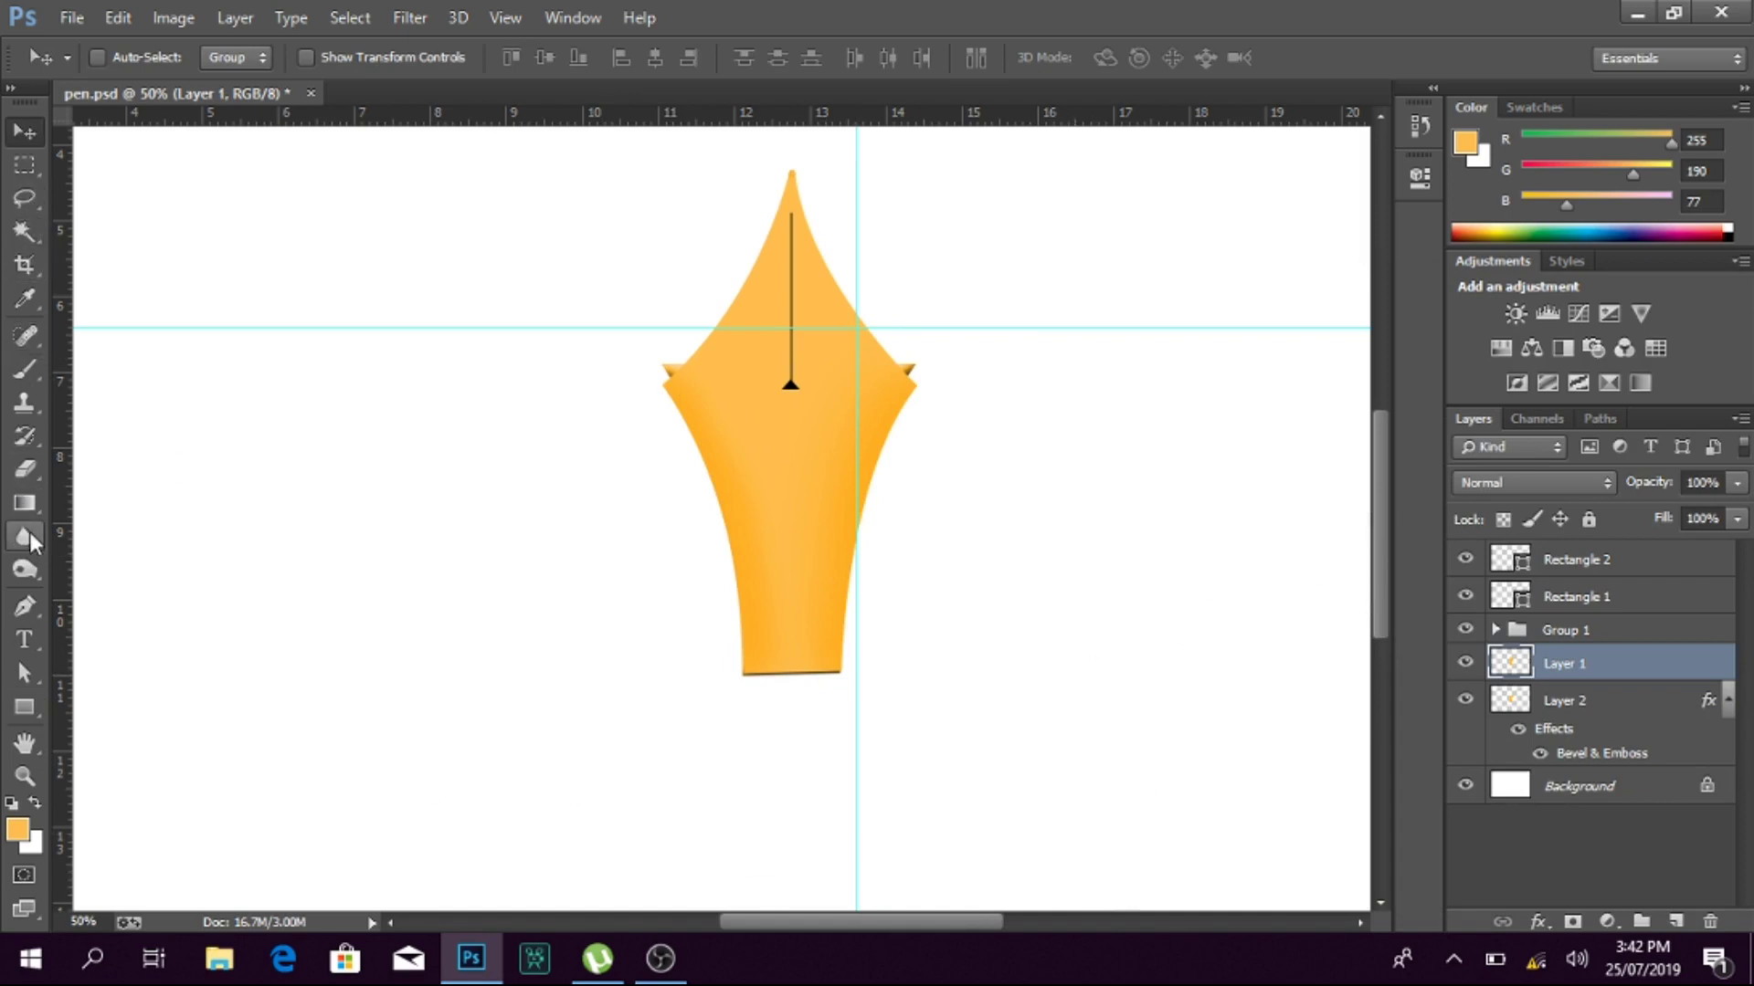
# Step: Delete the jagged strip across the nib's shoulders with a rectangular marquee
pyautogui.press('m')
pyautogui.moveTo(700, 710); pyautogui.dragTo(936, 395)
pyautogui.hotkey('ctrl', 'd')
pyautogui.moveTo(656, 493); pyautogui.dragTo(1087, 380)
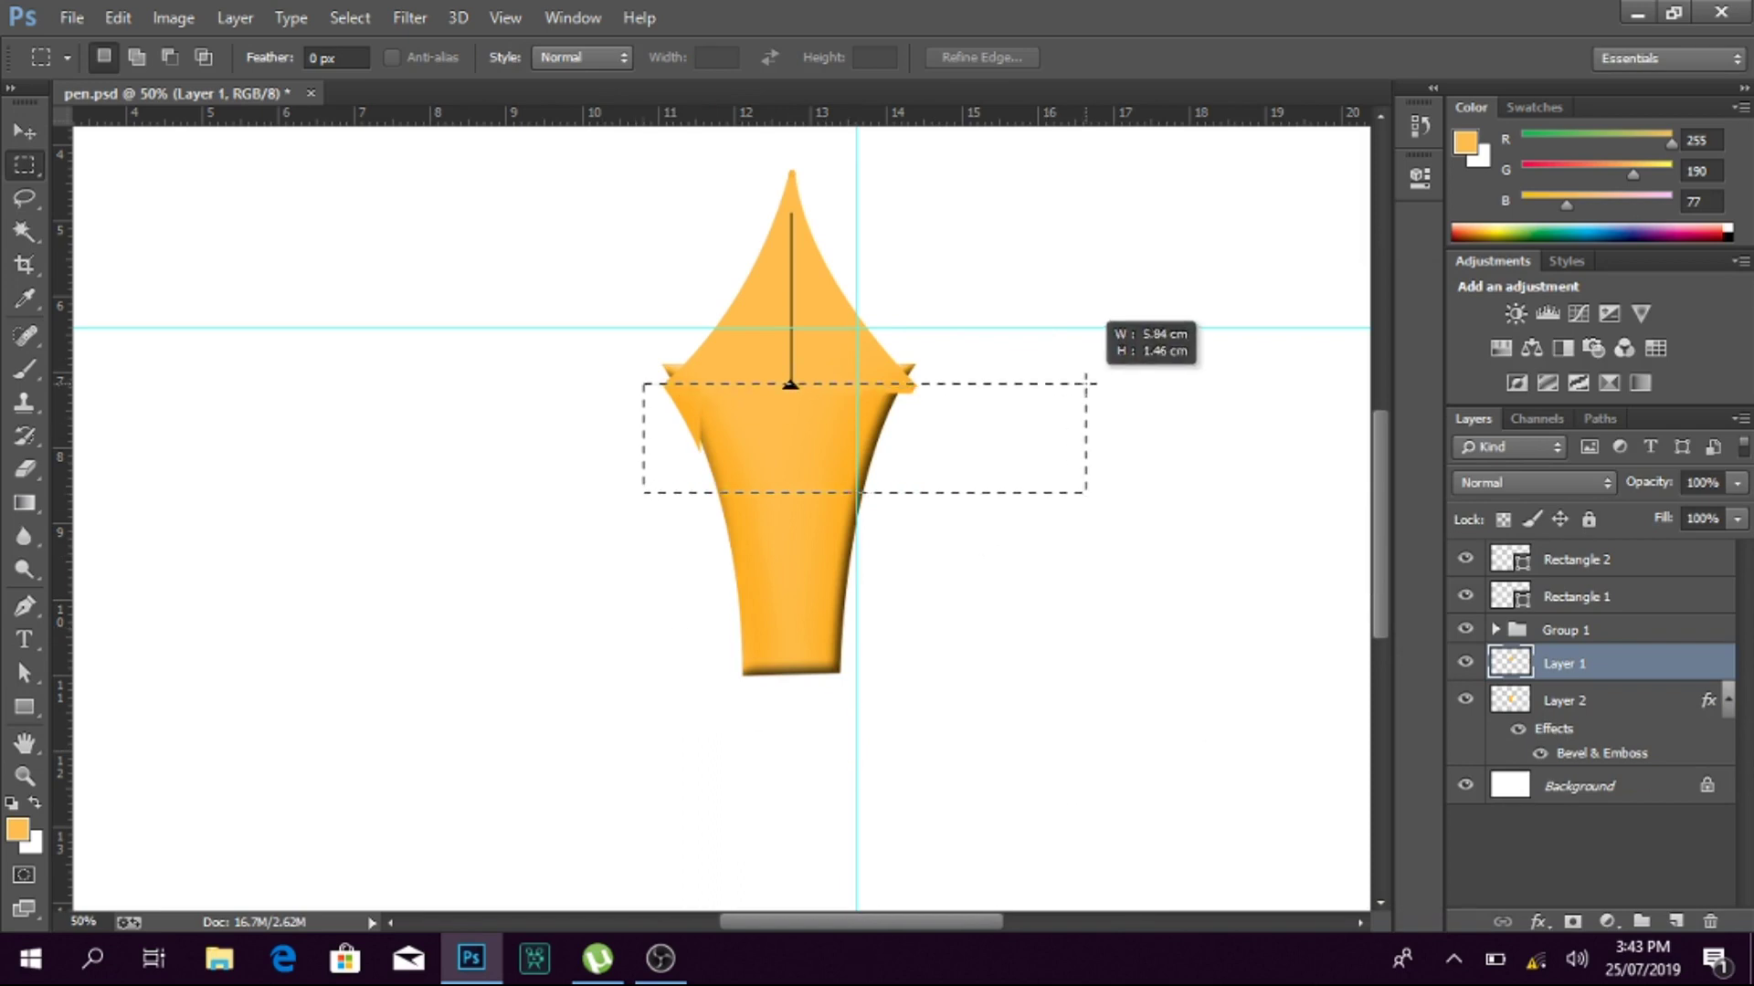
pyautogui.press('Delete')
pyautogui.hotkey('ctrl', 'd')
# Step: Select Layer 2, the lower nib body, and apply a Free Transform to it
pyautogui.press('v')
pyautogui.rightClick(773, 534)
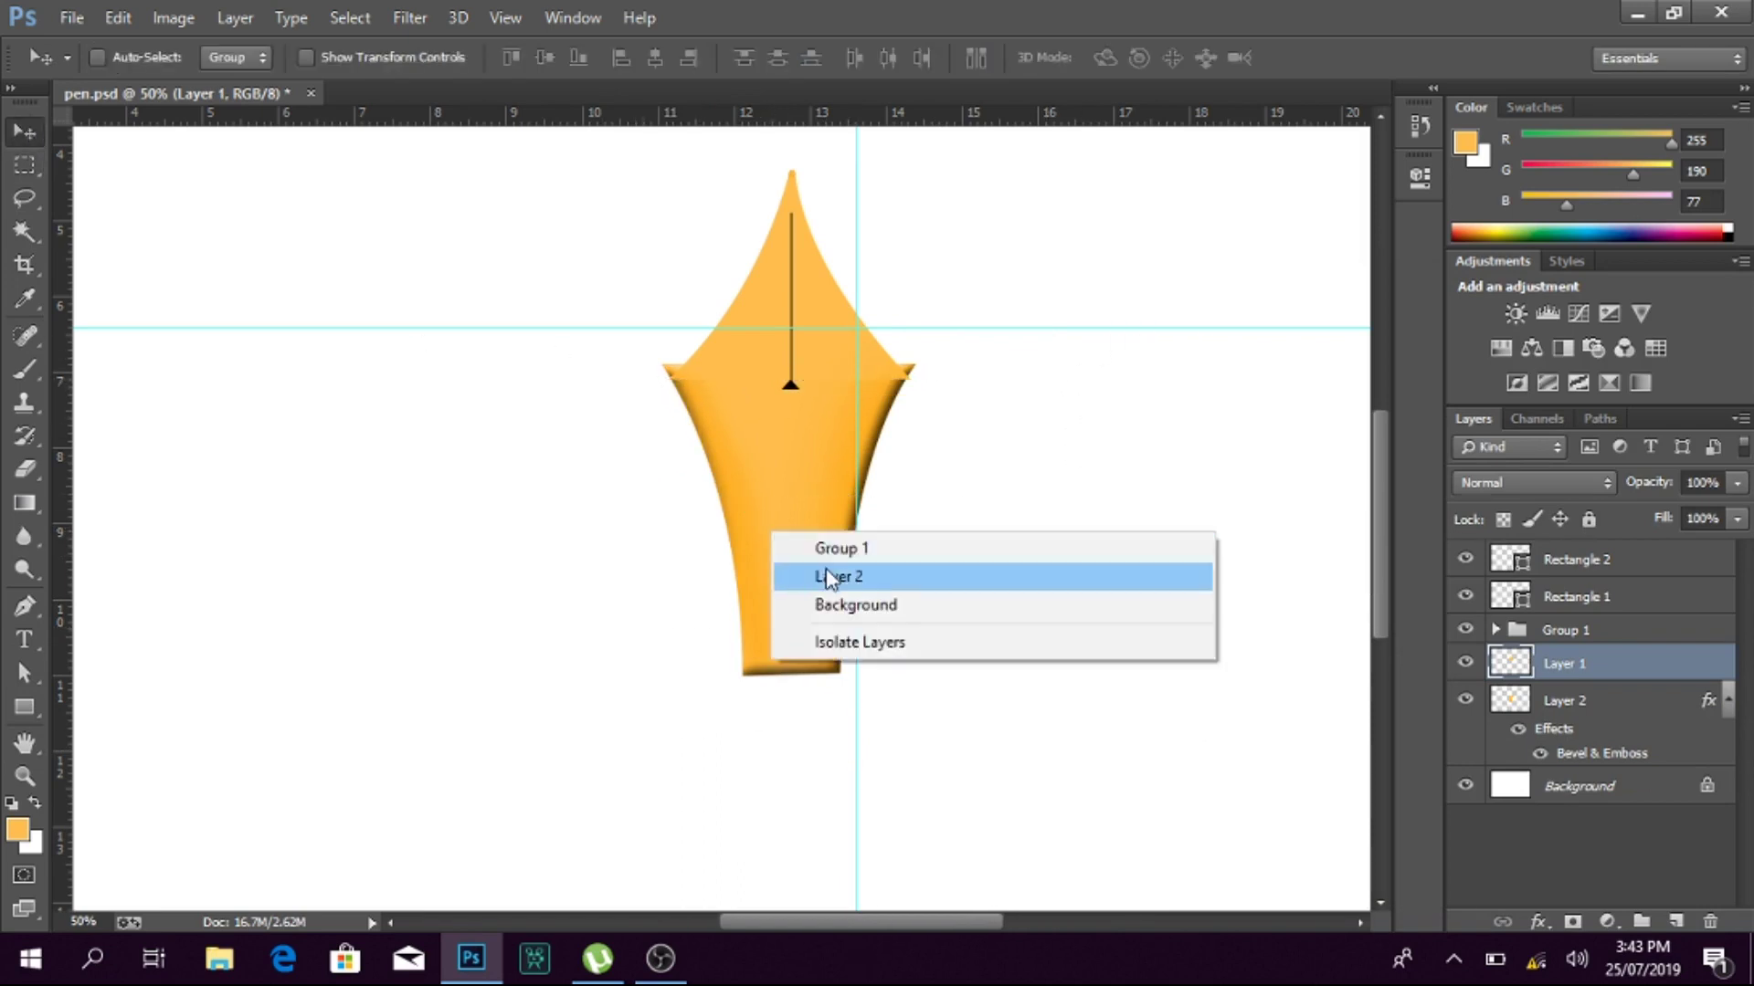
pyautogui.click(822, 573)
pyautogui.hotkey('ctrl', 't')
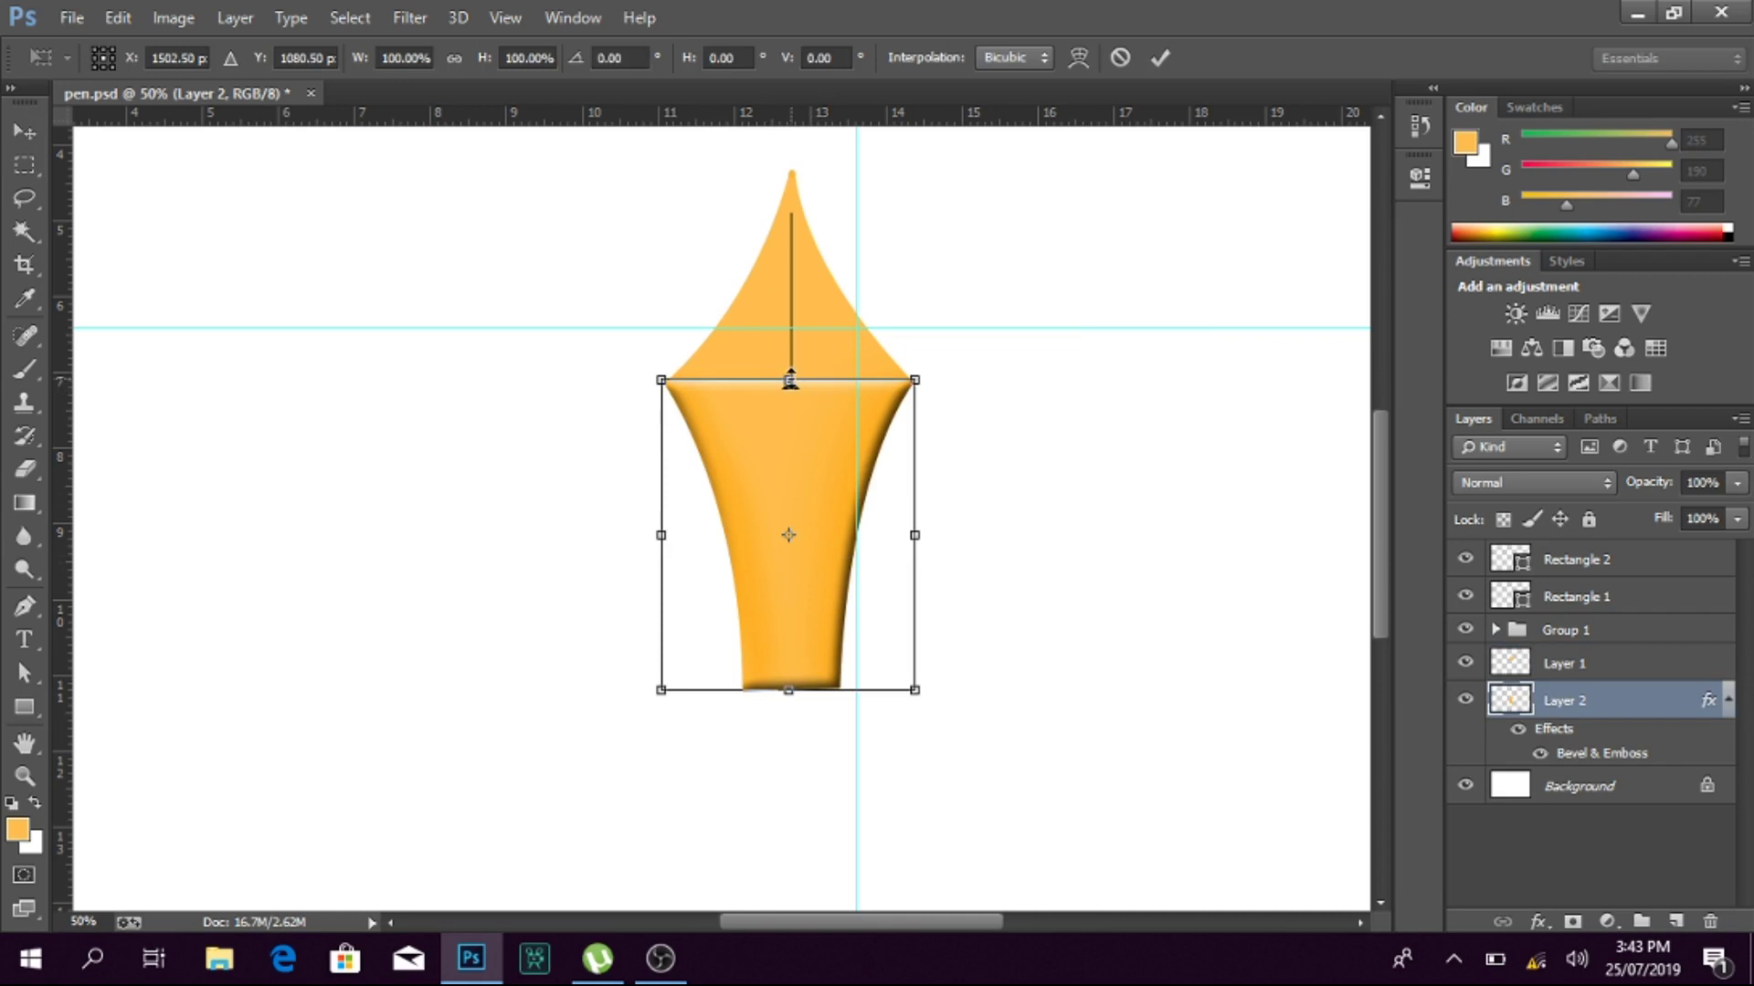
pyautogui.press('Return')
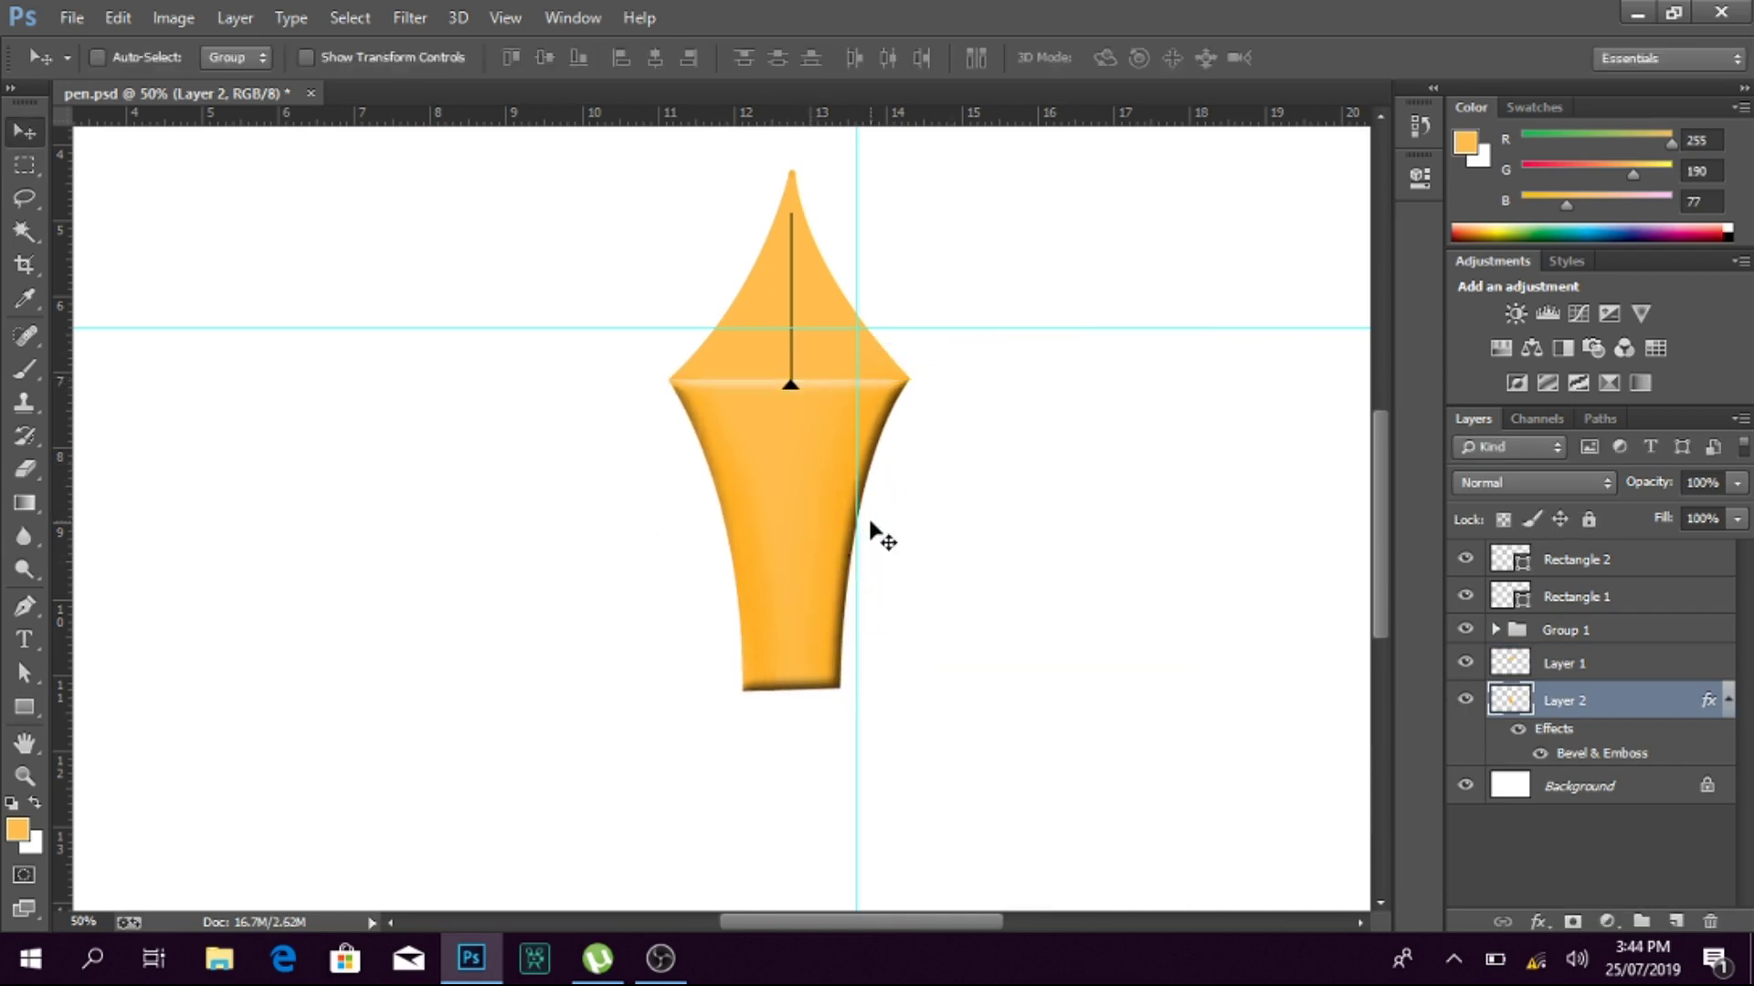
# Step: Rasterize Layer 2's bevel effect and delete a strip across the nib's shoulder
pyautogui.press('m')
pyautogui.rightClick(1114, 639)
pyautogui.click(1187, 374)
pyautogui.moveTo(627, 328); pyautogui.dragTo(954, 391)
pyautogui.press('Delete')
pyautogui.hotkey('ctrl', 'd')
# Step: Move Layer 1's upper nib down to close the gap with the body
pyautogui.press('z')
pyautogui.click(772, 402)
pyautogui.press('v')
pyautogui.rightClick(833, 349)
pyautogui.click(877, 380)
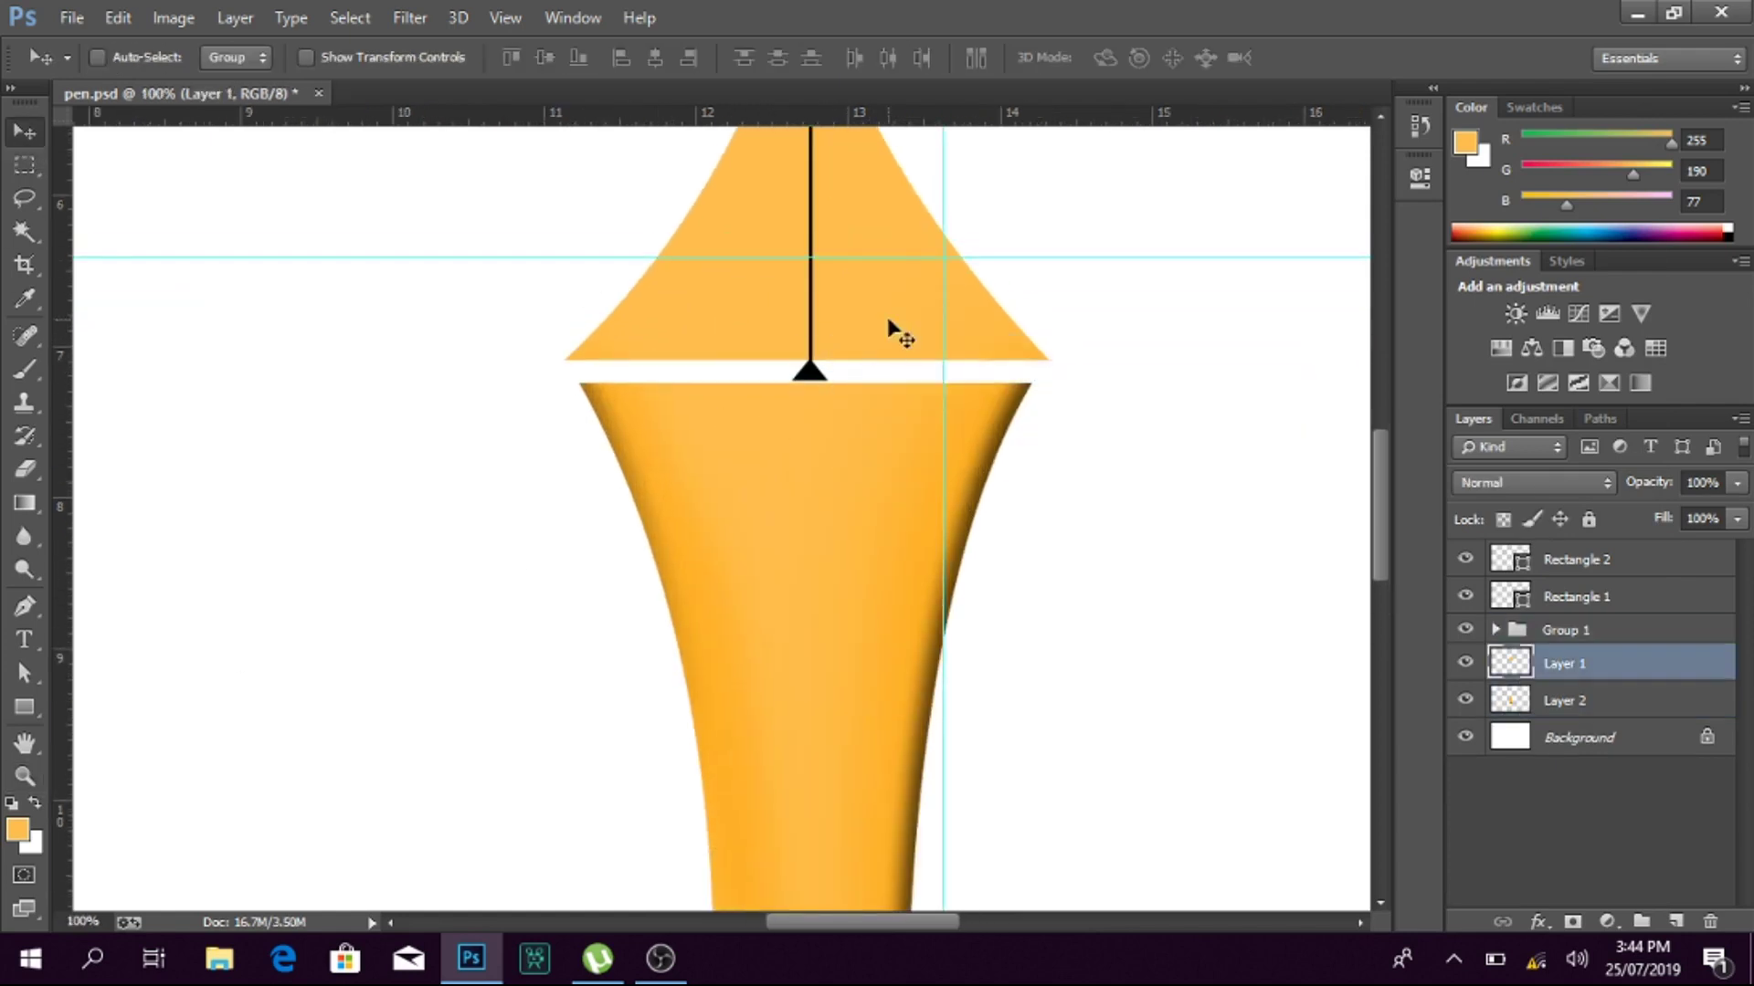
pyautogui.moveTo(891, 329); pyautogui.dragTo(892, 349)
# Step: Gently skew the upper nib's bottom-right corner with Free Transform
pyautogui.hotkey('ctrl', 't')
pyautogui.moveTo(1046, 386); pyautogui.dragTo(1030, 388)
pyautogui.rightClick(951, 364)
pyautogui.click(957, 311)
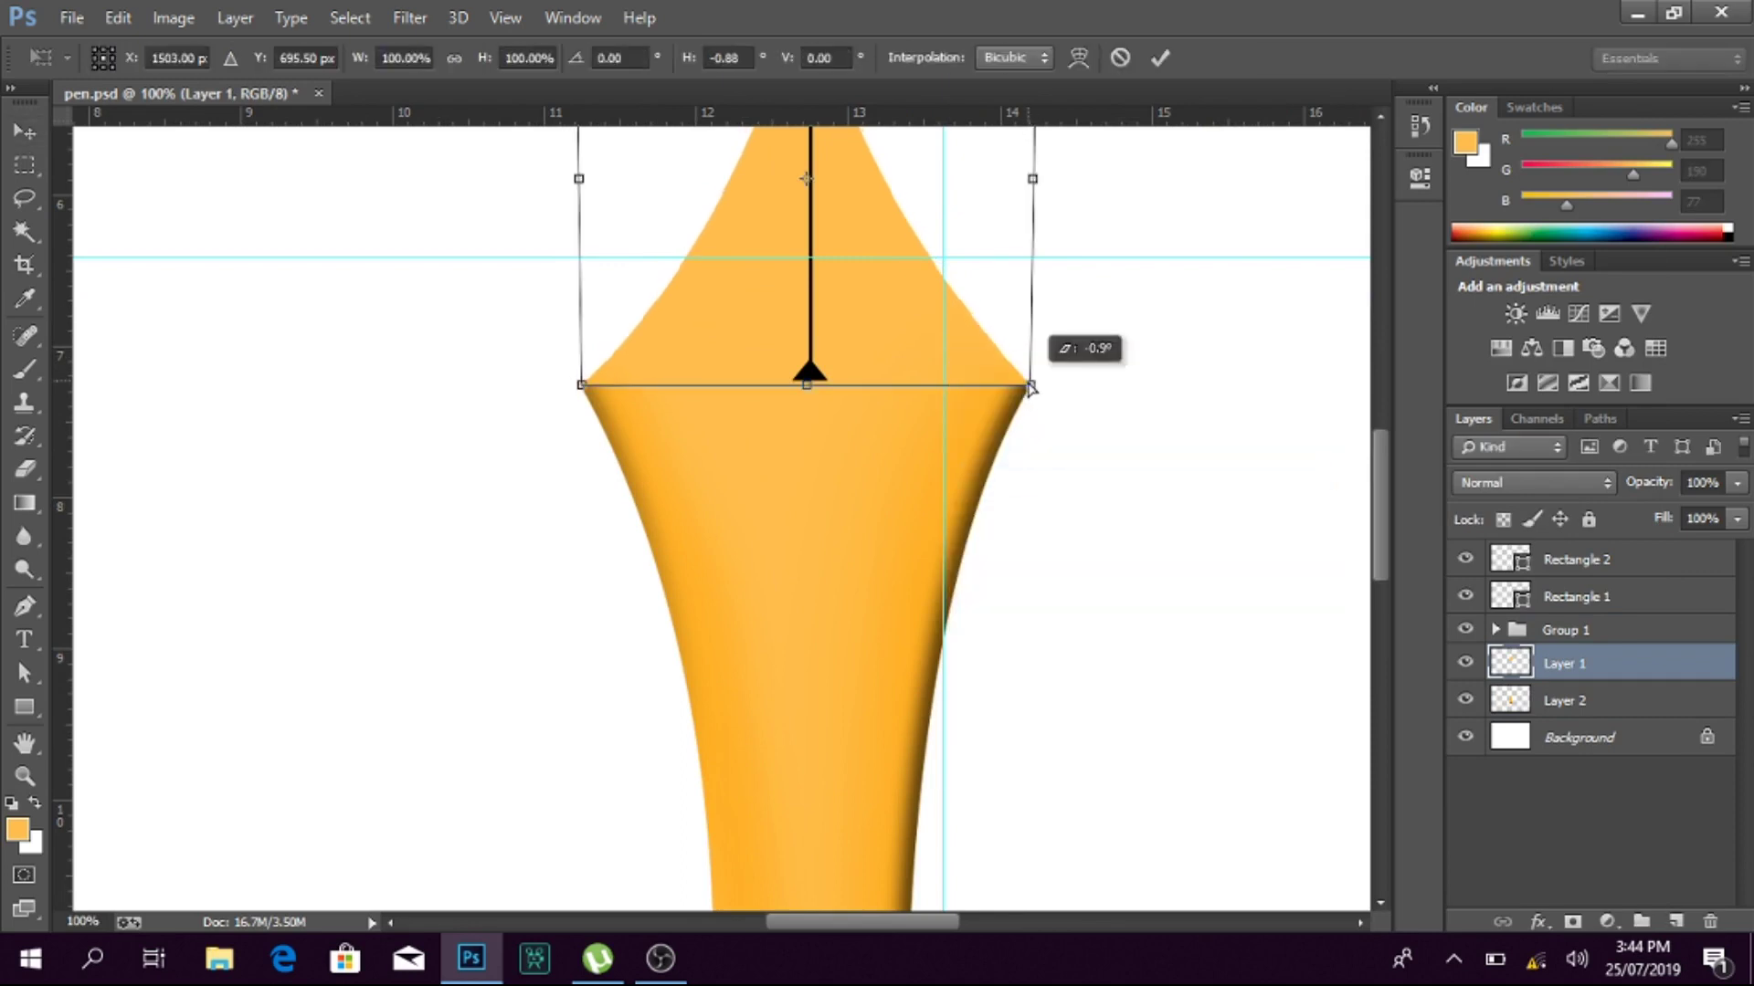
pyautogui.press('Return')
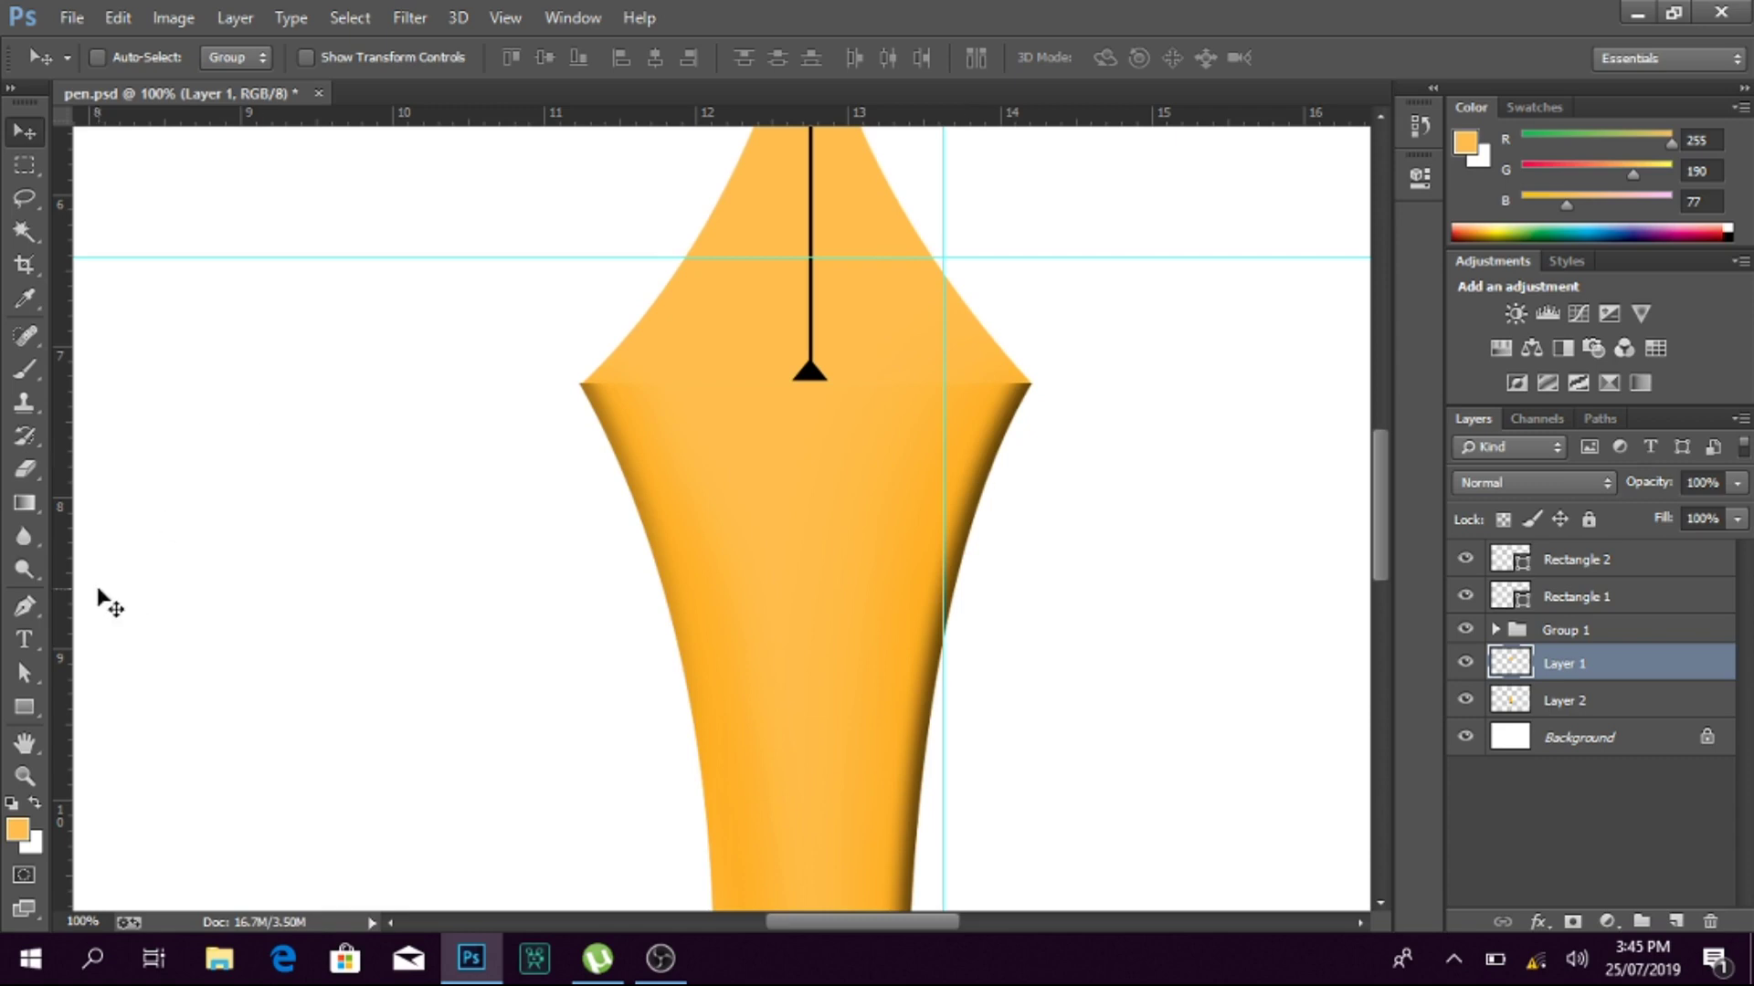
# Step: Zoom in on the shoulder joint and try, then cancel, a warp transform
pyautogui.press('z')
pyautogui.click(813, 465)
pyautogui.hotkey('ctrl', 't')
pyautogui.rightClick(566, 403)
pyautogui.click(627, 595)
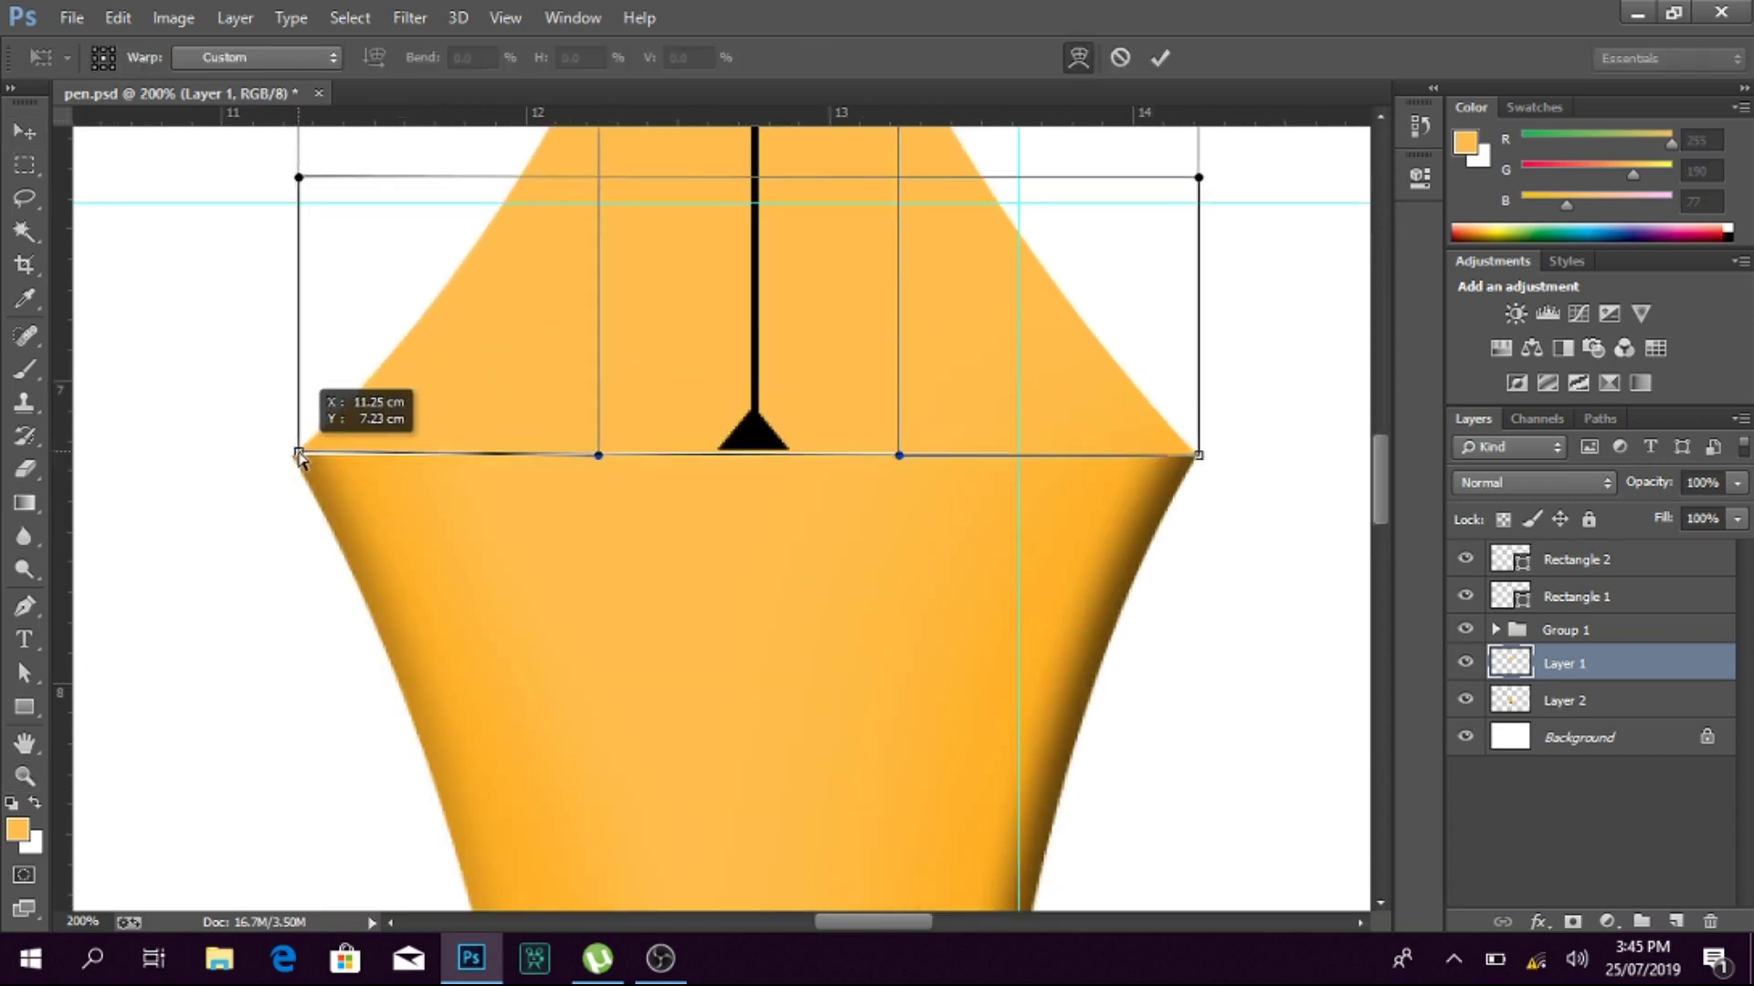
pyautogui.press('Return')
pyautogui.press('z')
pyautogui.click(41, 121)
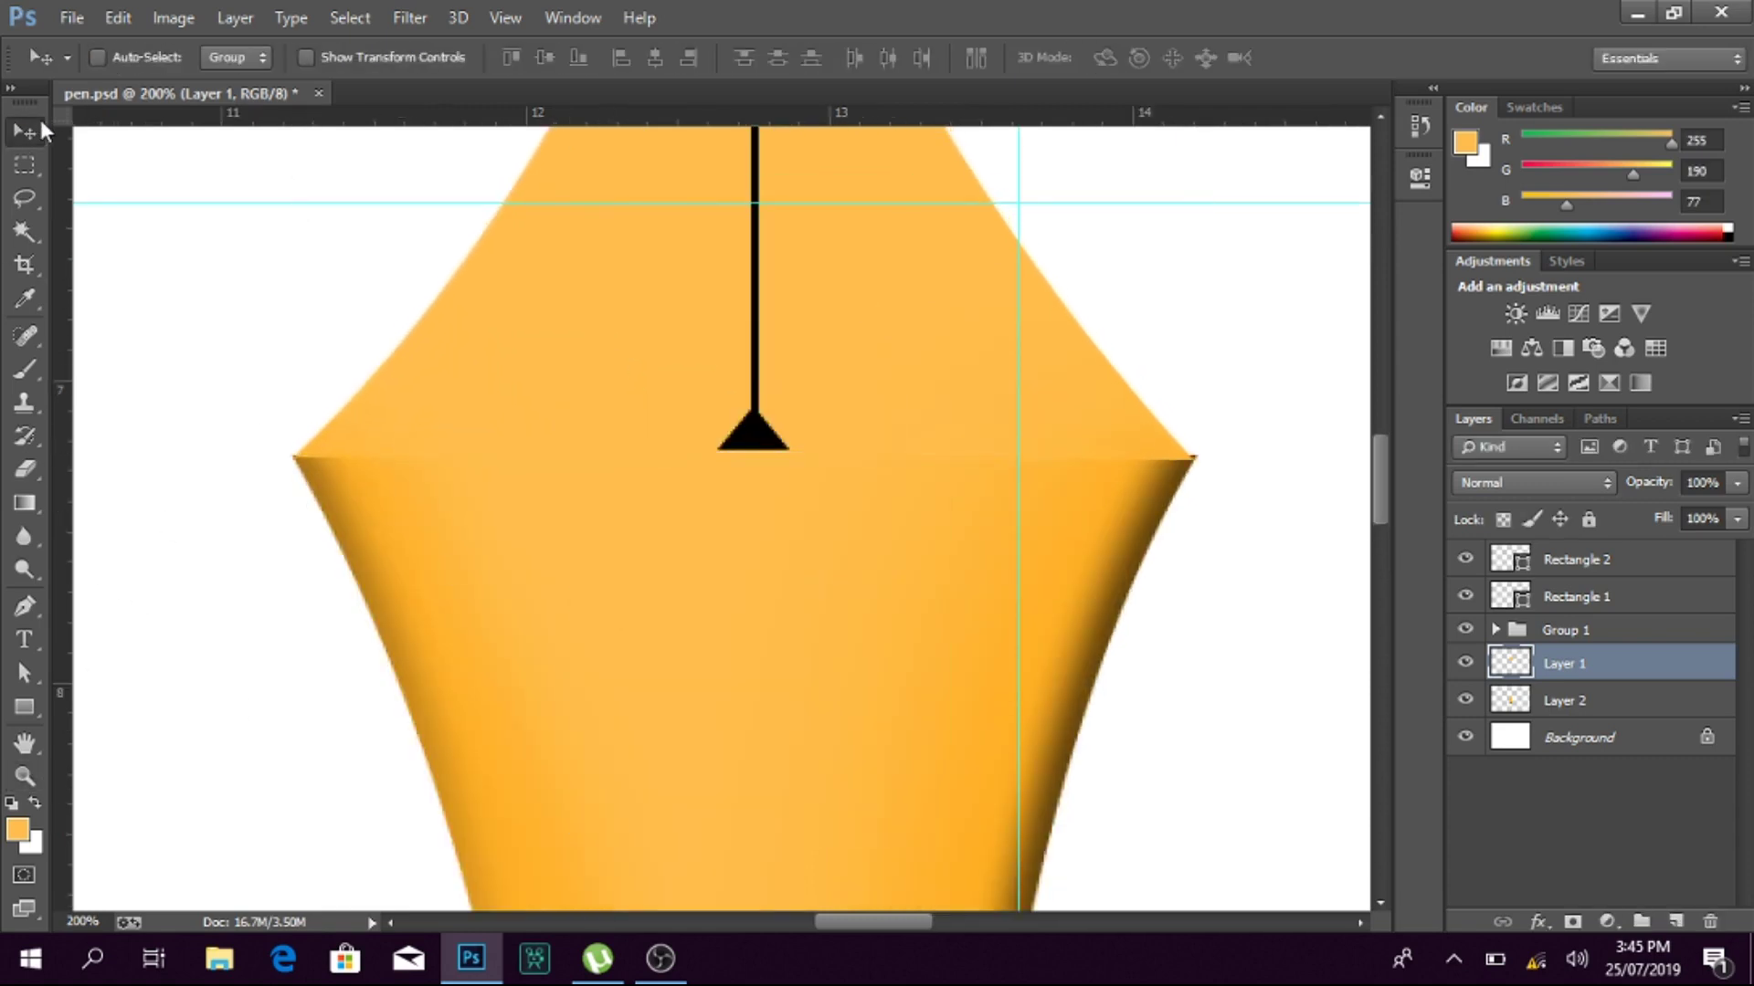
# Step: Use a perspective transform to align the upper nib's right shoulder with the body
pyautogui.hotkey('ctrl', 't')
pyautogui.rightClick(1083, 427)
pyautogui.click(1169, 595)
pyautogui.moveTo(1193, 456); pyautogui.dragTo(1195, 459)
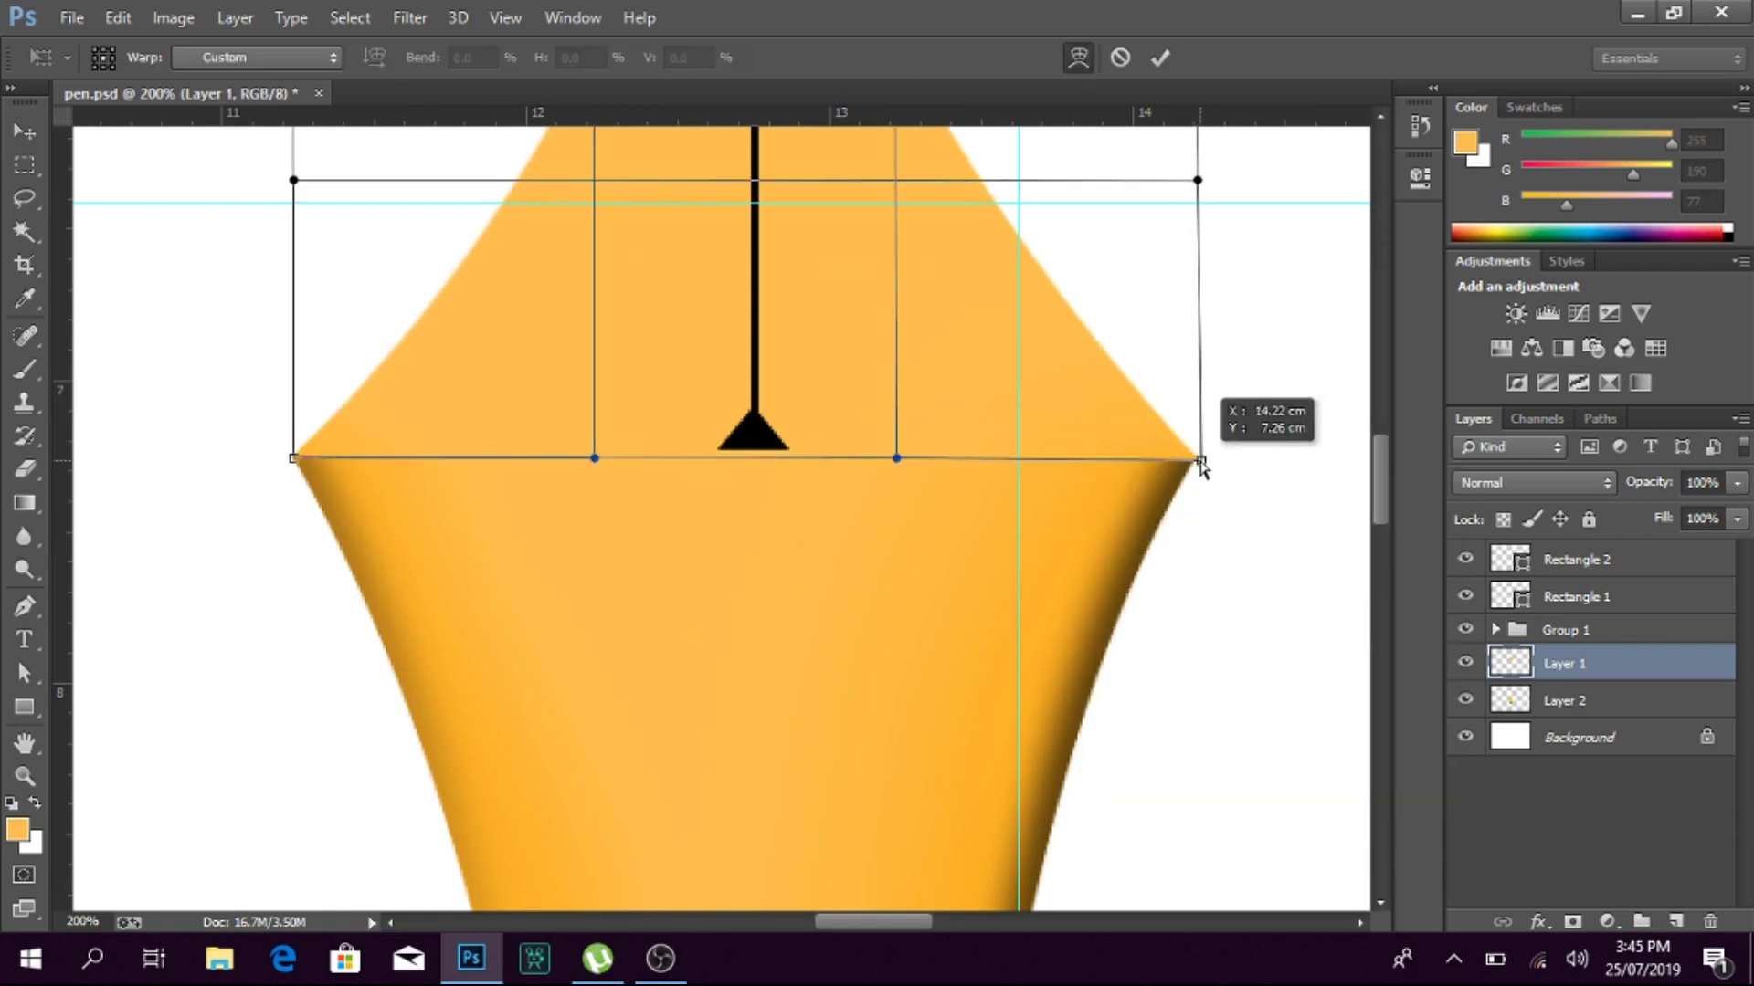
pyautogui.press('Return')
# Step: Warp the upper nib, then merge Layer 2 into Layer 1
pyautogui.hotkey('ctrl', 't')
pyautogui.rightClick(579, 411)
pyautogui.click(631, 606)
pyautogui.press('Return')
pyautogui.scroll(2, 586, 687)
pyautogui.scroll(2, 598, 699)
pyautogui.hotkey('alt', 'shift', '[')
pyautogui.hotkey('ctrl', 'e')
# Step: Zoom in on the merged nib and set the Clone Stamp tool's opacity
pyautogui.hotkey('ctrl', '0')
pyautogui.press('z')
pyautogui.moveTo(631, 529); pyautogui.dragTo(807, 283)
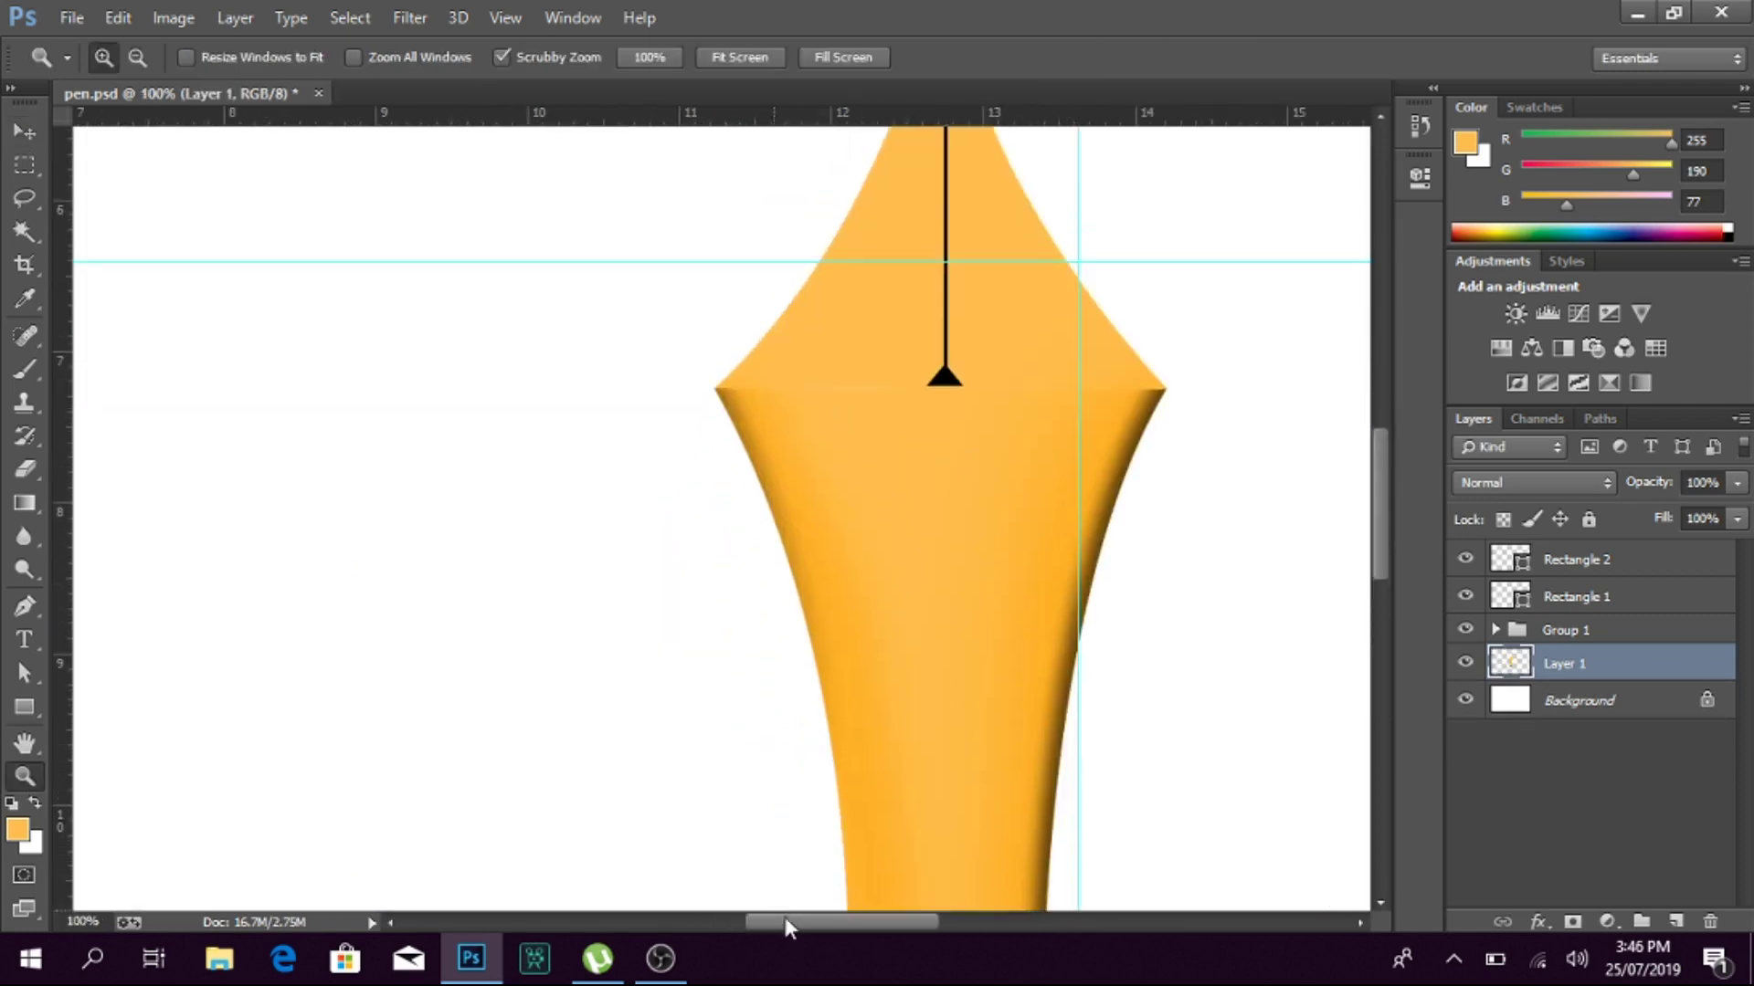
pyautogui.press('s')
pyautogui.click(536, 57)
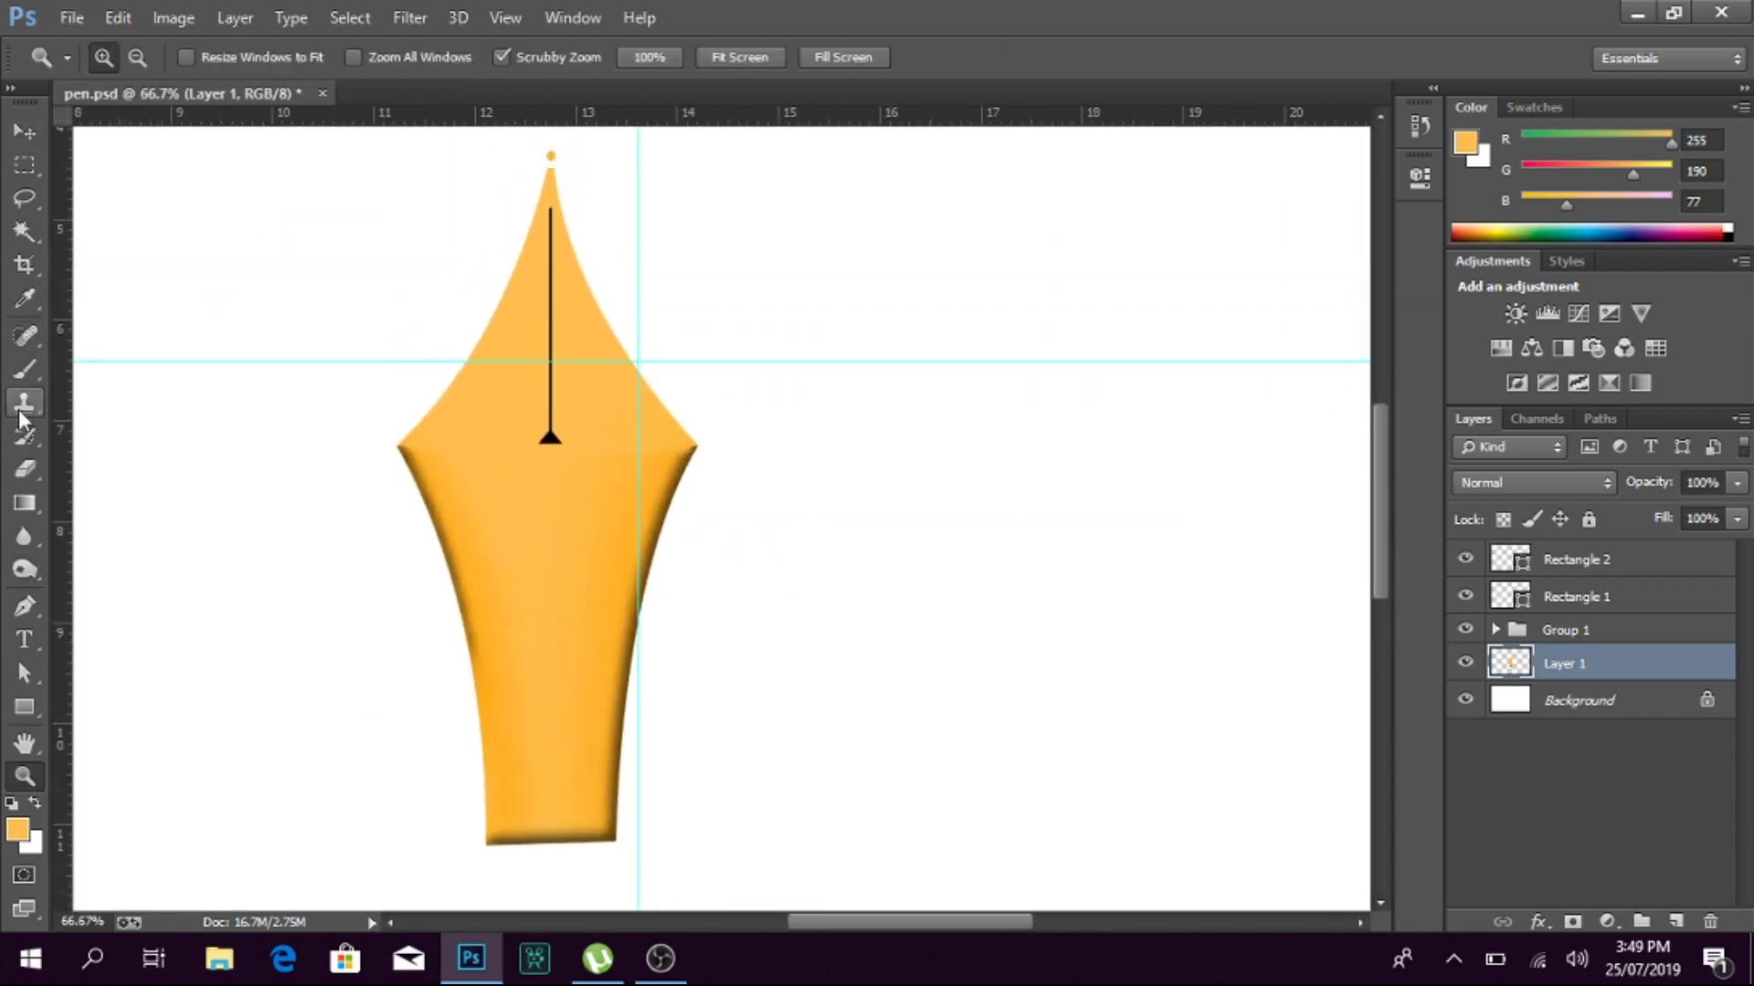
# Step: Burn the nib's lower-right edge darker within its loaded outline, then deselect
pyautogui.keyDown('ctrl'); pyautogui.click(1510, 663); pyautogui.keyUp('ctrl')
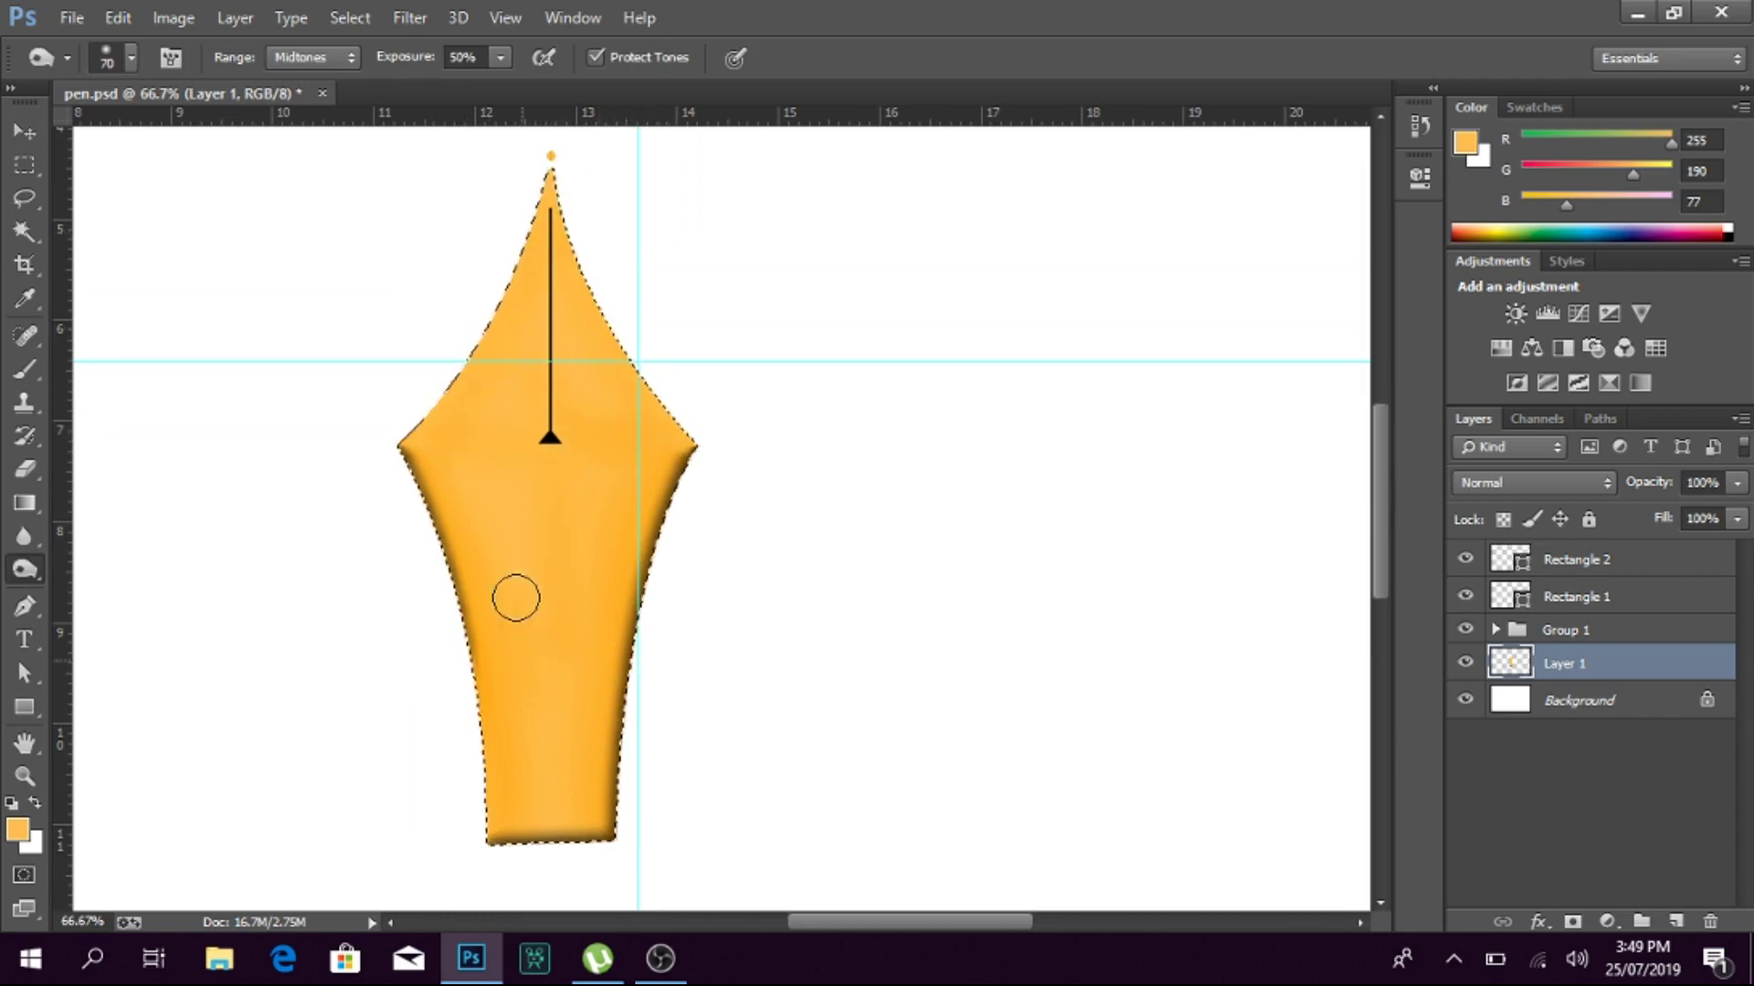
pyautogui.moveTo(614, 571); pyautogui.dragTo(613, 803)
pyautogui.click(25, 131)
pyautogui.hotkey('ctrl', 'd')
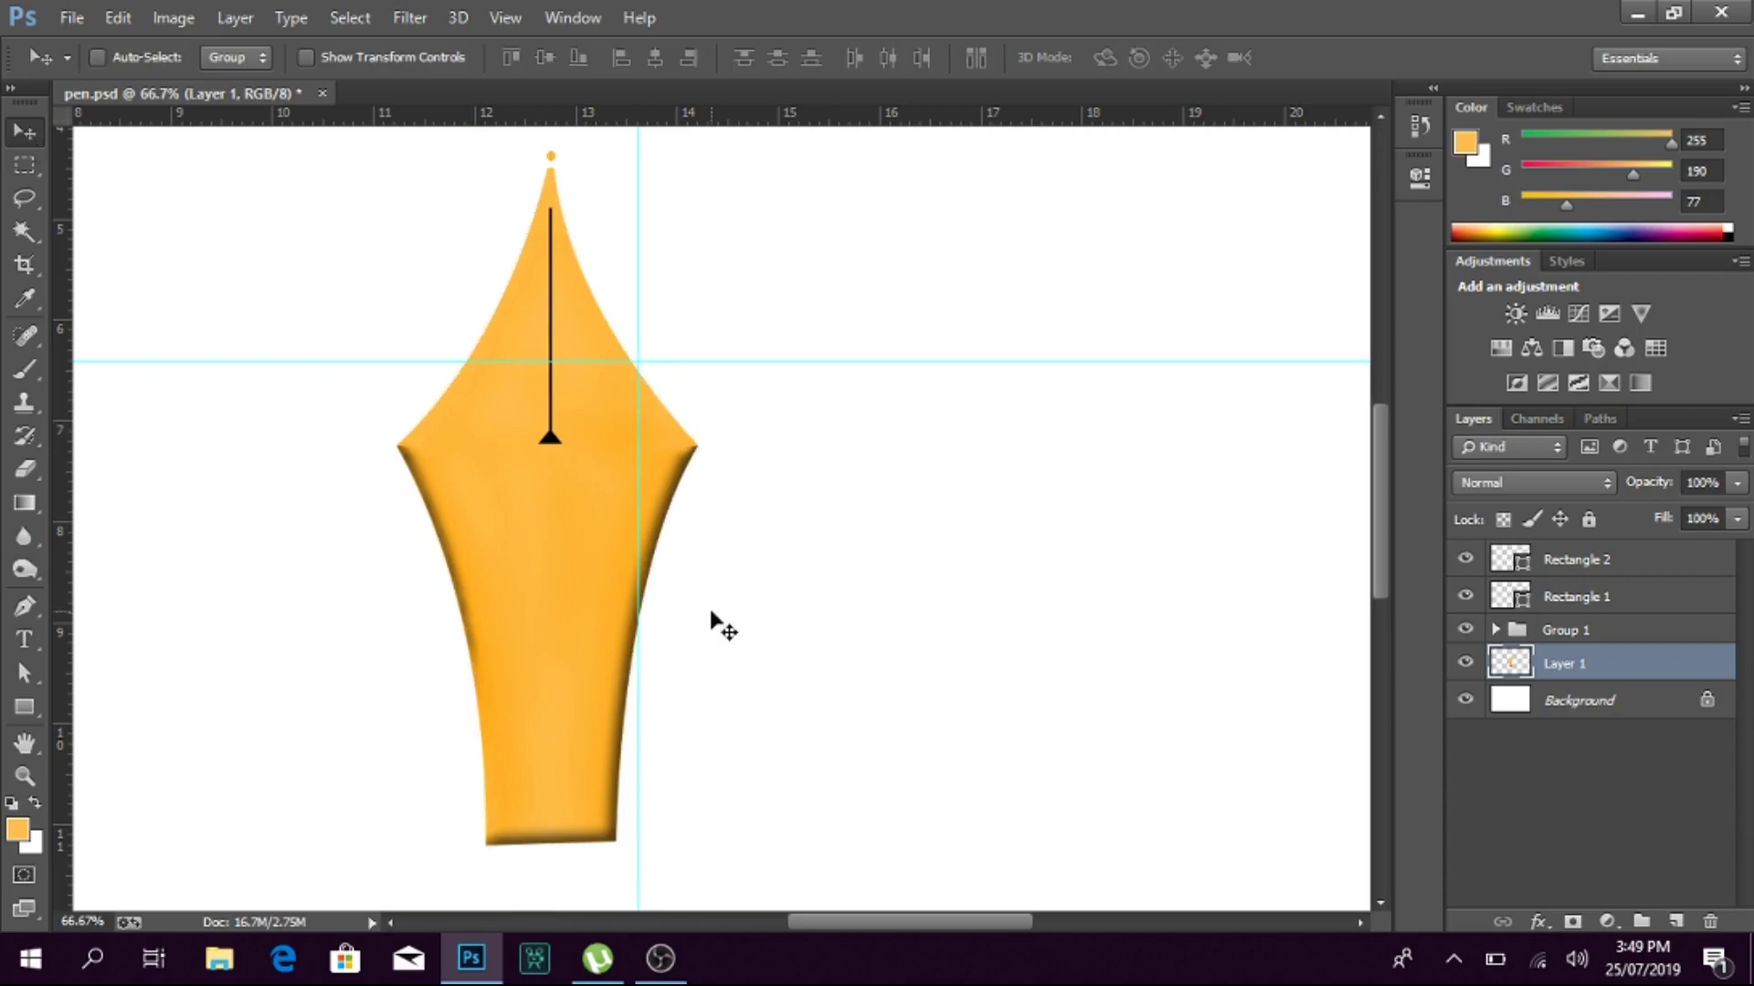
# Step: Check the layers under the nib and open the logo image file
pyautogui.scroll(2, 548, 521)
pyautogui.rightClick(562, 516)
pyautogui.click(597, 573)
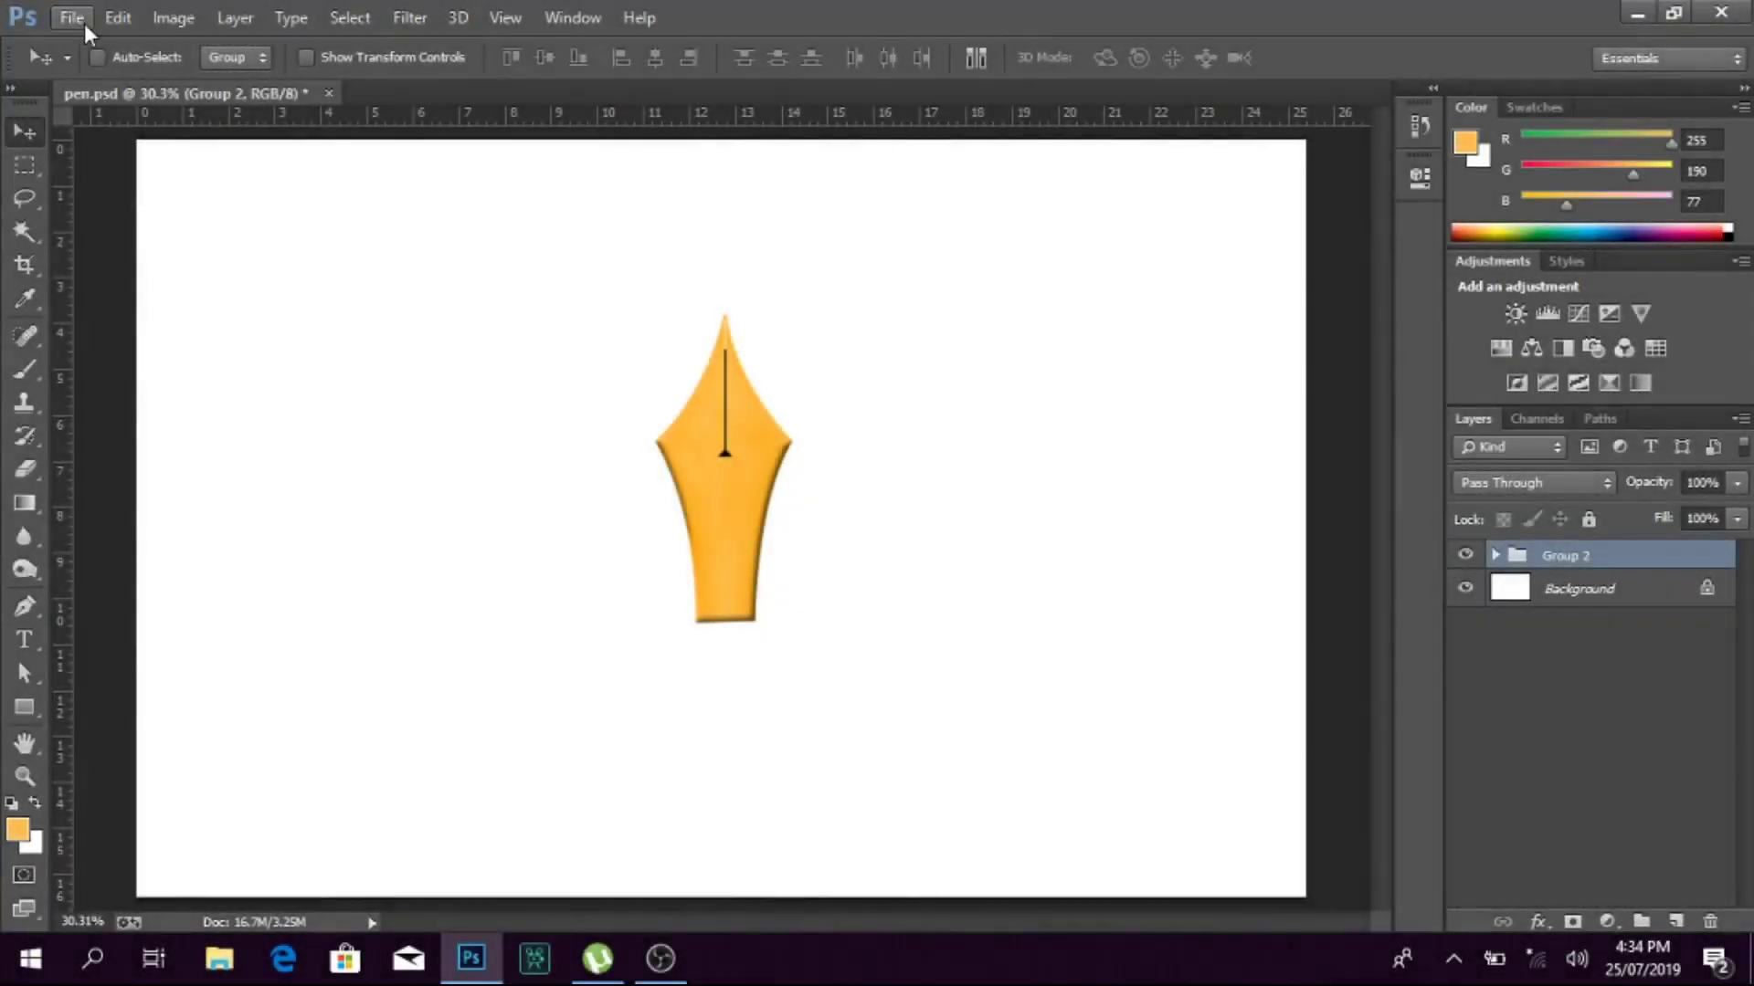
pyautogui.click(89, 32)
pyautogui.click(101, 57)
# Step: Bring the circular logo JPEG into the pen document and scale it down
pyautogui.doubleClick(779, 430)
pyautogui.moveTo(717, 381); pyautogui.dragTo(708, 510)
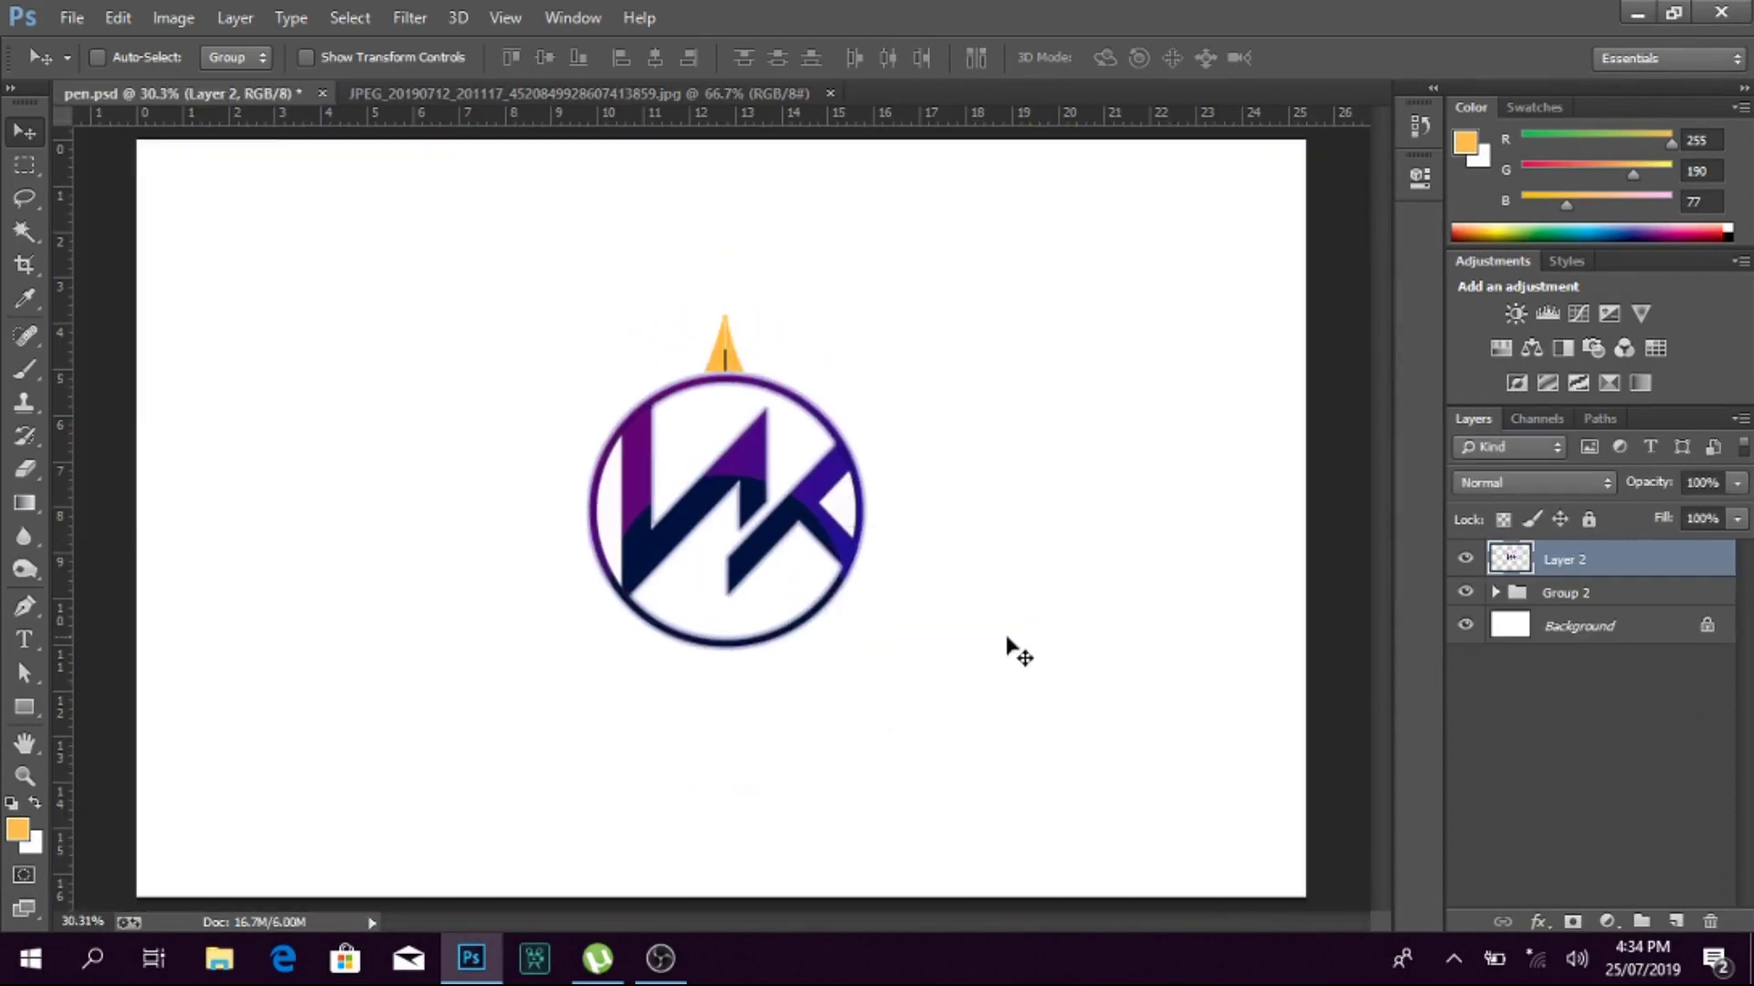
pyautogui.hotkey('ctrl', 't')
pyautogui.moveTo(781, 454)
pyautogui.mouseDown()
pyautogui.moveTo(787, 380)
pyautogui.moveTo(763, 434)
pyautogui.mouseUp()
pyautogui.press('Return')
# Step: Remove the logo's white background with the Magic Wand
pyautogui.press('z')
pyautogui.click(833, 439)
pyautogui.press('w')
pyautogui.click(641, 378)
pyautogui.press('Delete')
pyautogui.hotkey('ctrl', 'd')
# Step: Move the logo down onto the nib and shrink it to fit
pyautogui.click(24, 131)
pyautogui.moveTo(731, 516); pyautogui.dragTo(738, 639)
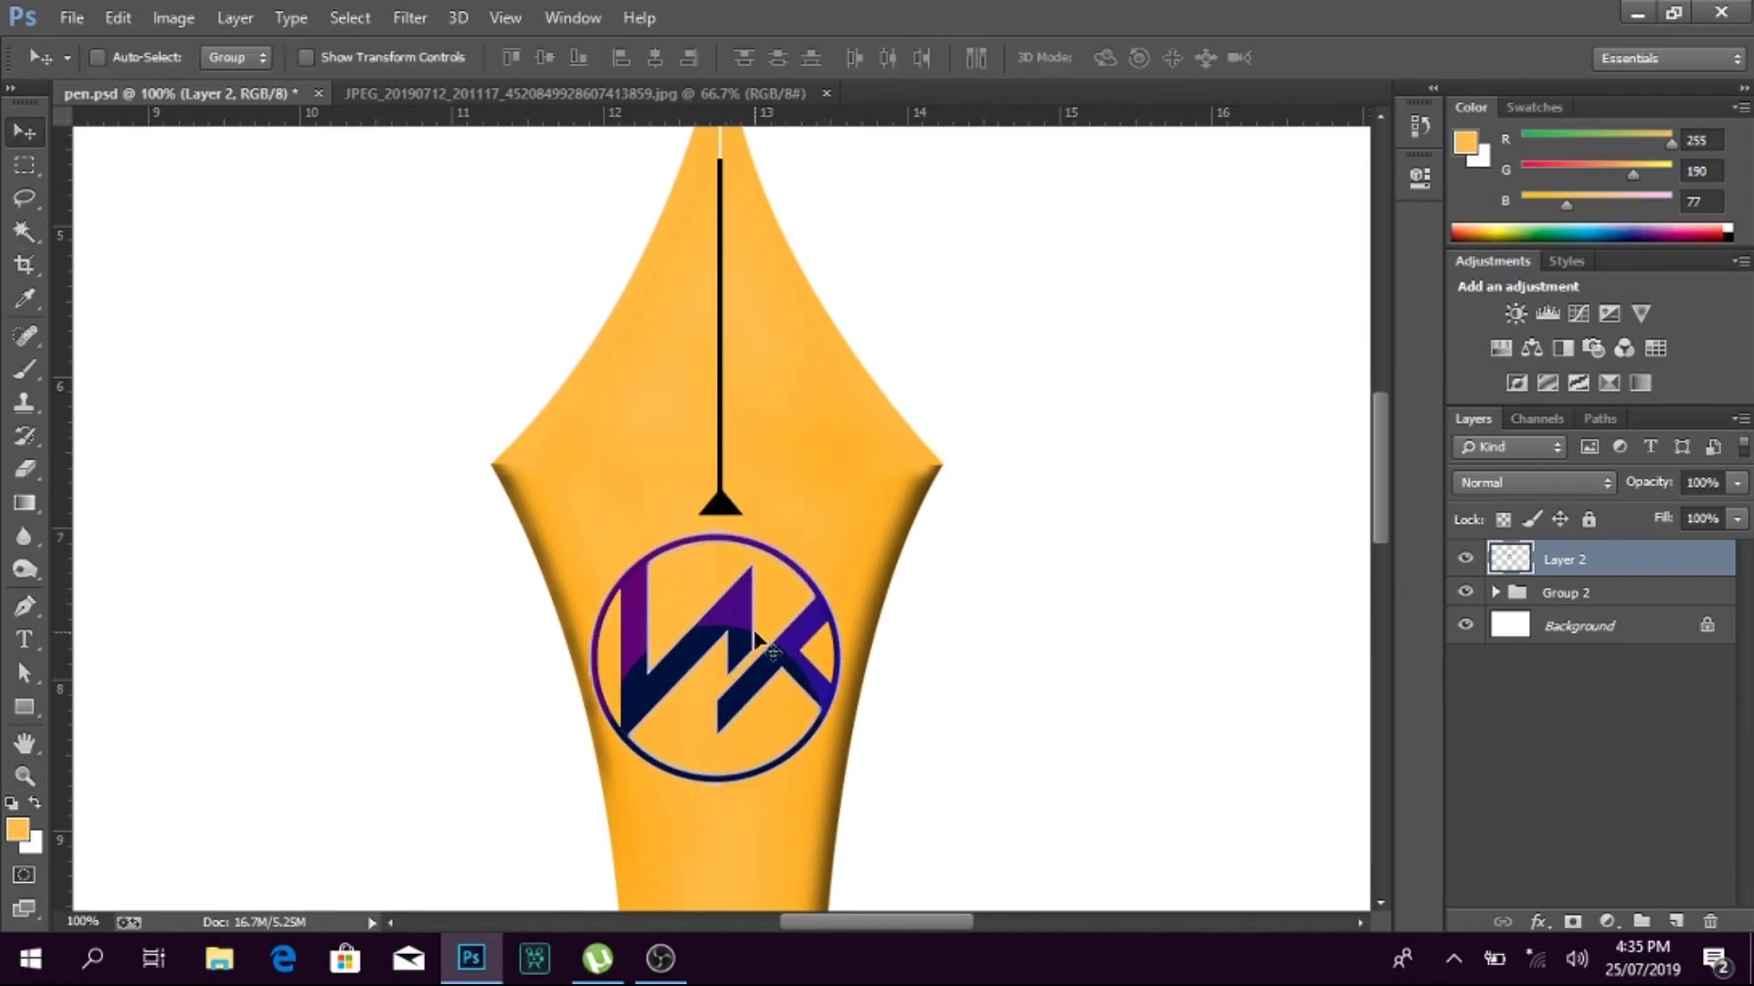
pyautogui.hotkey('ctrl', 't')
pyautogui.moveTo(892, 775)
pyautogui.mouseDown()
pyautogui.moveTo(822, 745)
pyautogui.moveTo(830, 728)
pyautogui.mouseUp()
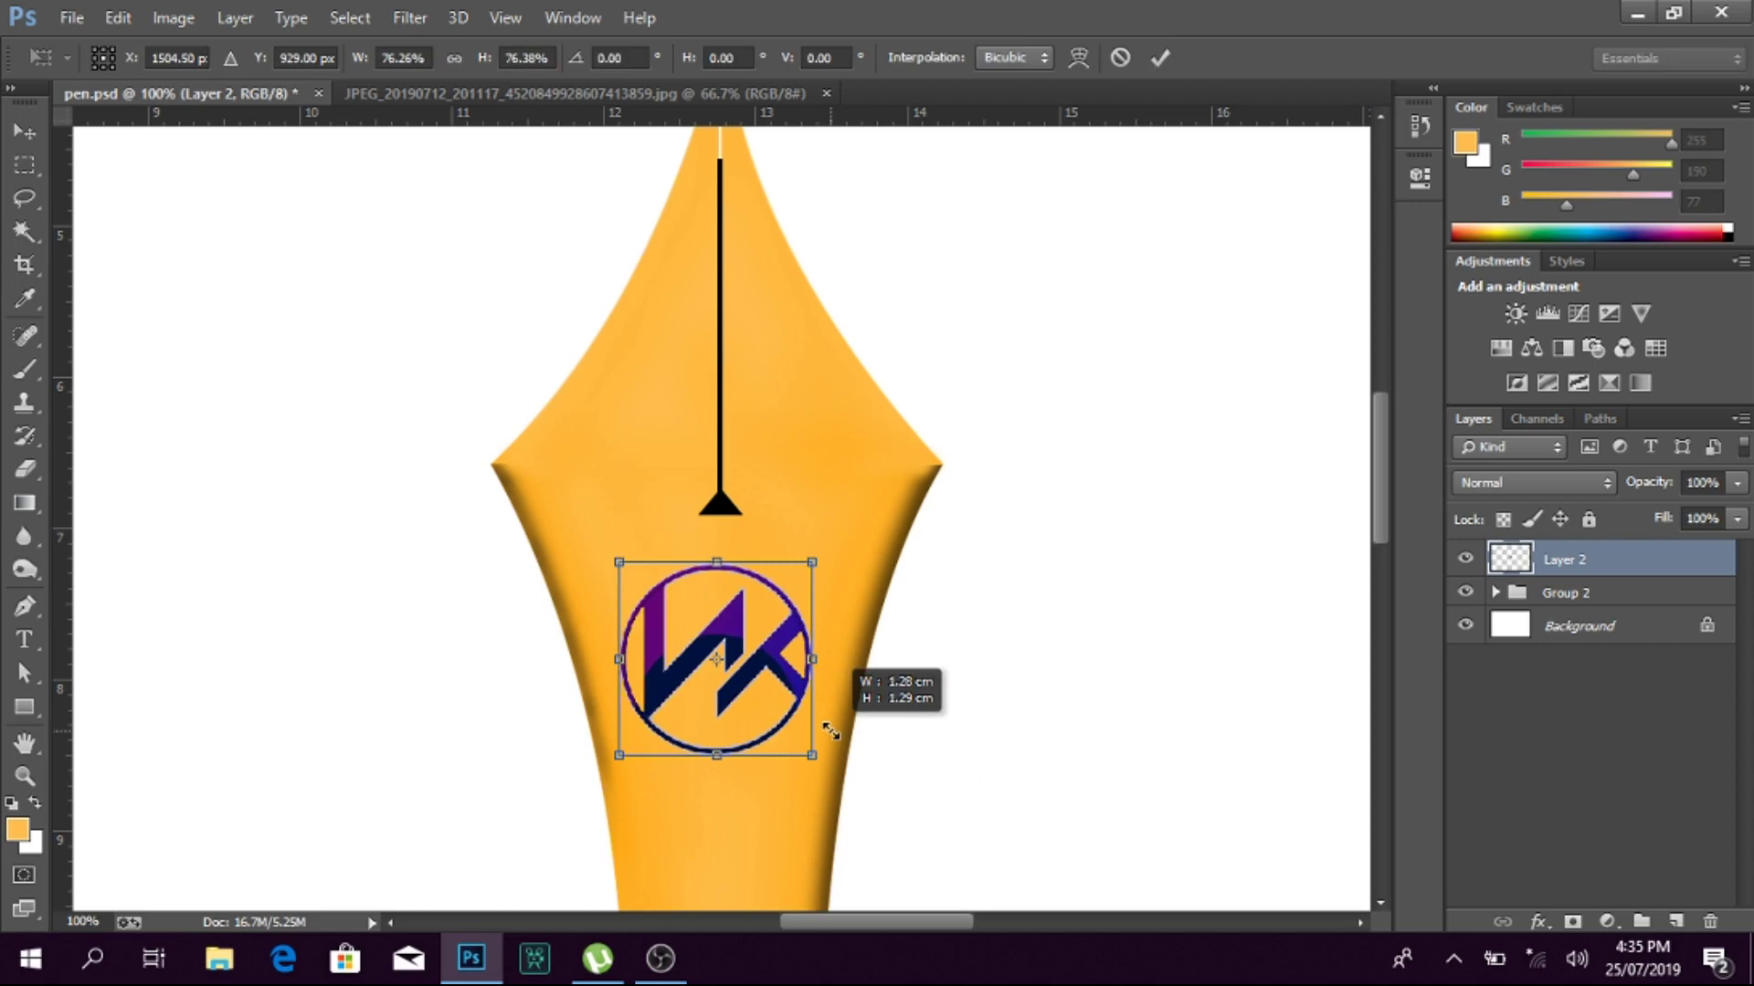
pyautogui.press('Return')
# Step: Fill the logo's outline with a darker orange foreground colour
pyautogui.scroll(-2, 845, 736)
pyautogui.keyDown('ctrl'); pyautogui.click(1510, 558); pyautogui.keyUp('ctrl')
pyautogui.press('Delete')
pyautogui.click(16, 829)
pyautogui.click(1292, 325)
pyautogui.click(1675, 293)
pyautogui.hotkey('alt', 'BackSpace')
pyautogui.hotkey('ctrl', 'd')
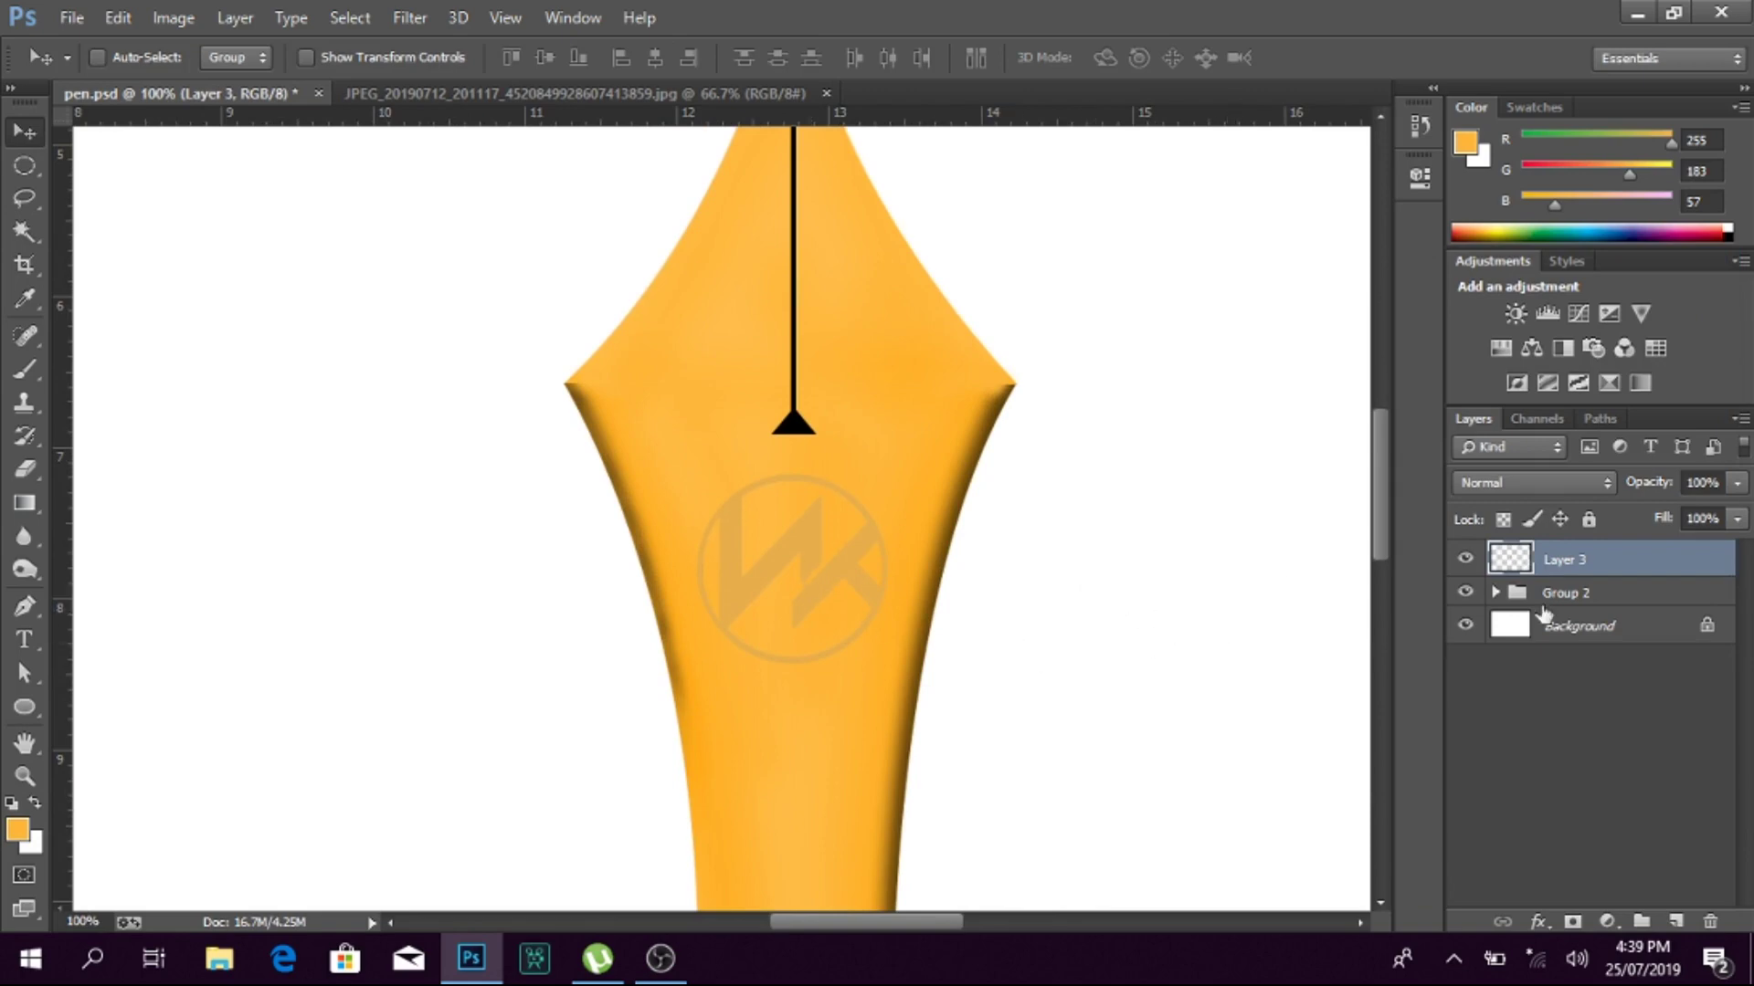
# Step: Add Inner Glow and a dark orange Inner Shadow at 100% opacity, distance 6, choke 19
pyautogui.doubleClick(1505, 564)
pyautogui.click(1000, 544)
pyautogui.click(1050, 515)
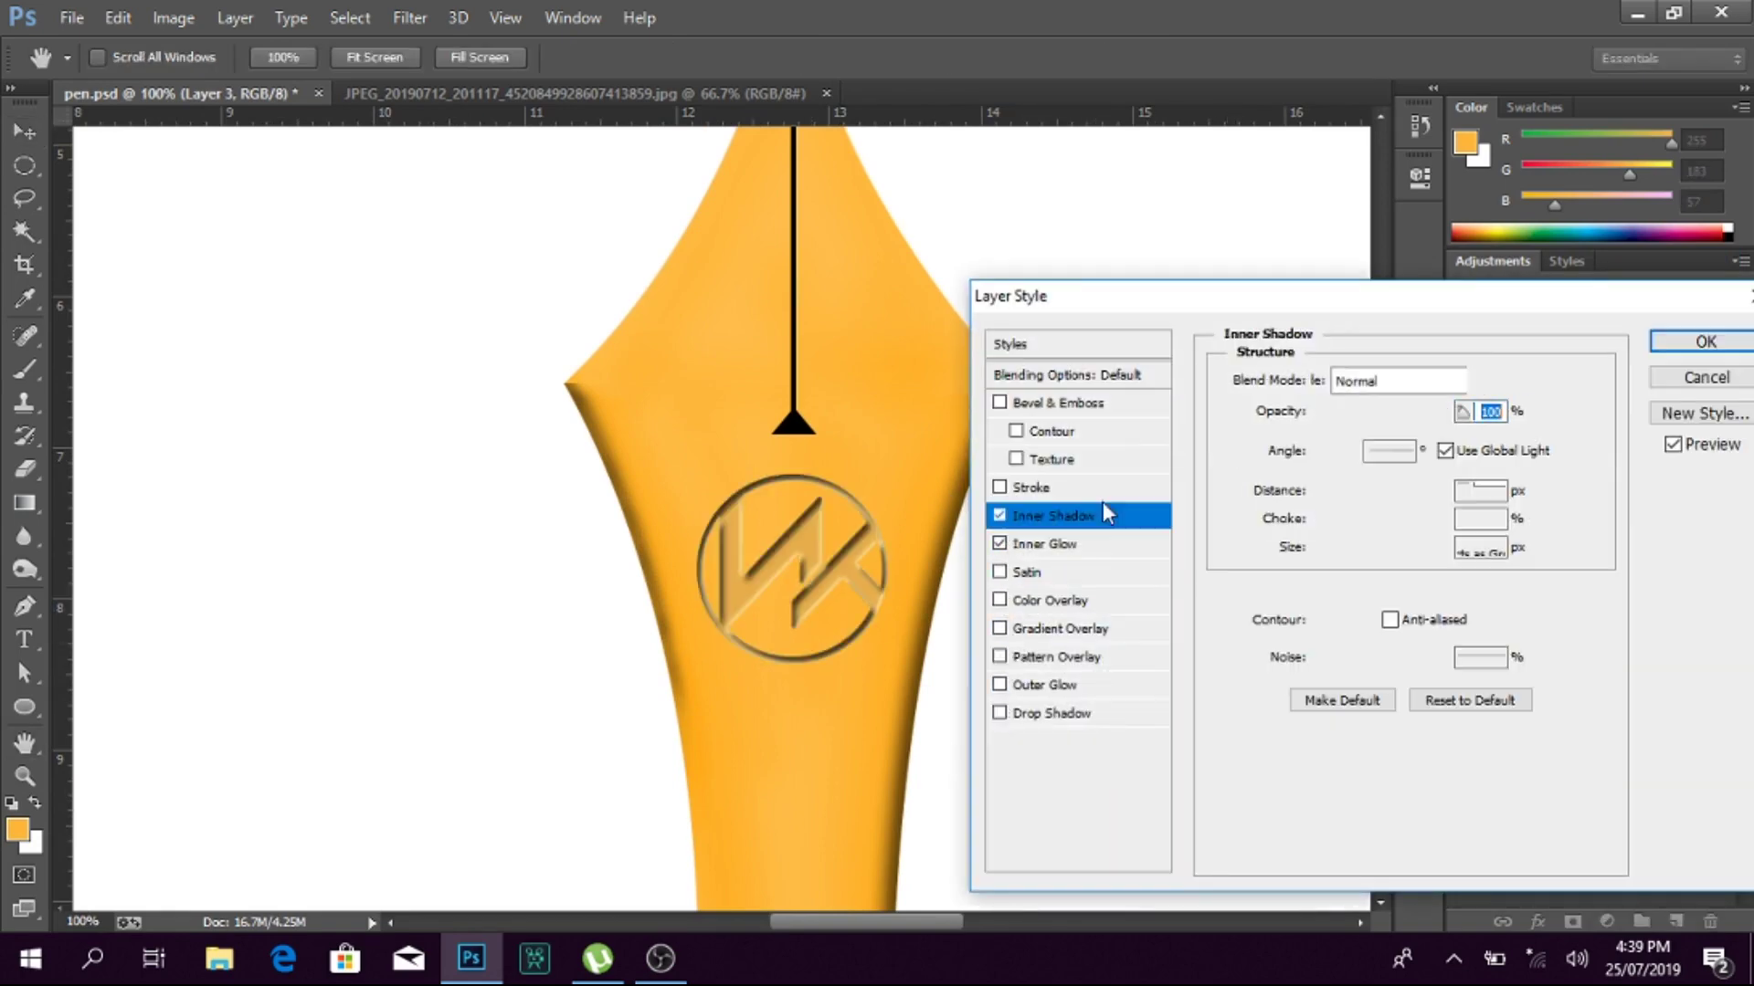
pyautogui.click(1493, 380)
pyautogui.click(947, 403)
pyautogui.click(1647, 298)
pyautogui.moveTo(1412, 412); pyautogui.dragTo(1470, 424)
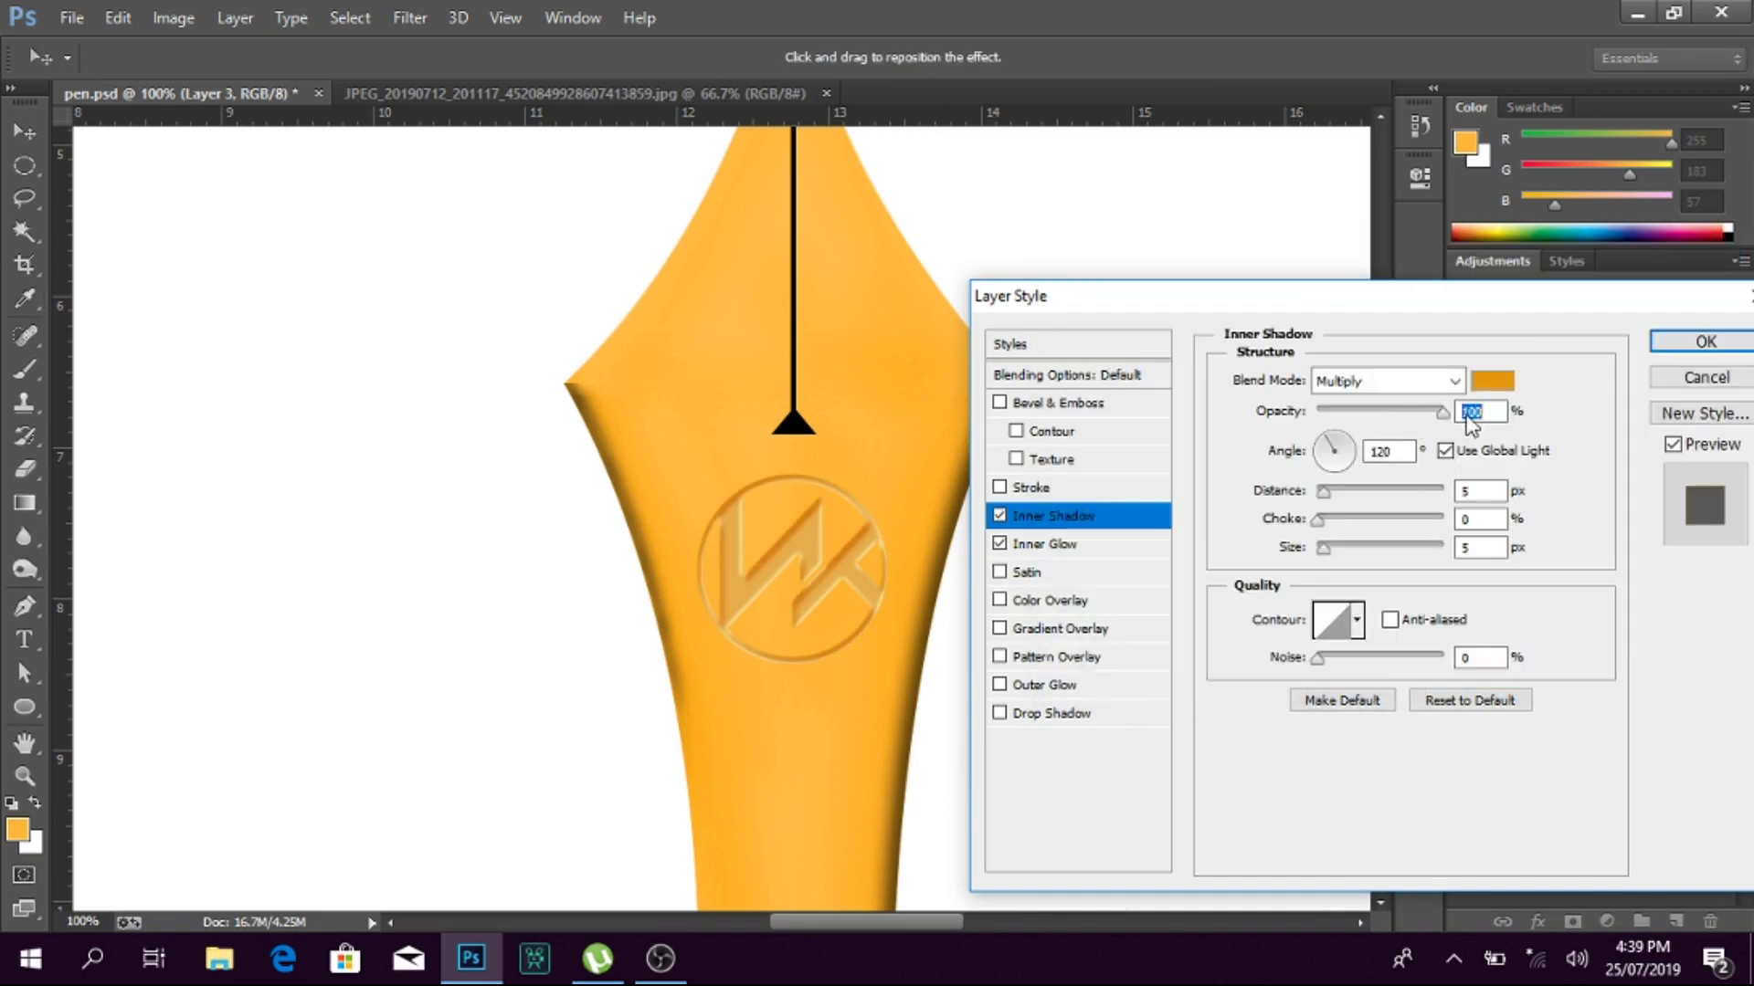
pyautogui.moveTo(1320, 497)
pyautogui.mouseDown()
pyautogui.moveTo(1356, 519)
pyautogui.moveTo(1323, 553)
pyautogui.mouseUp()
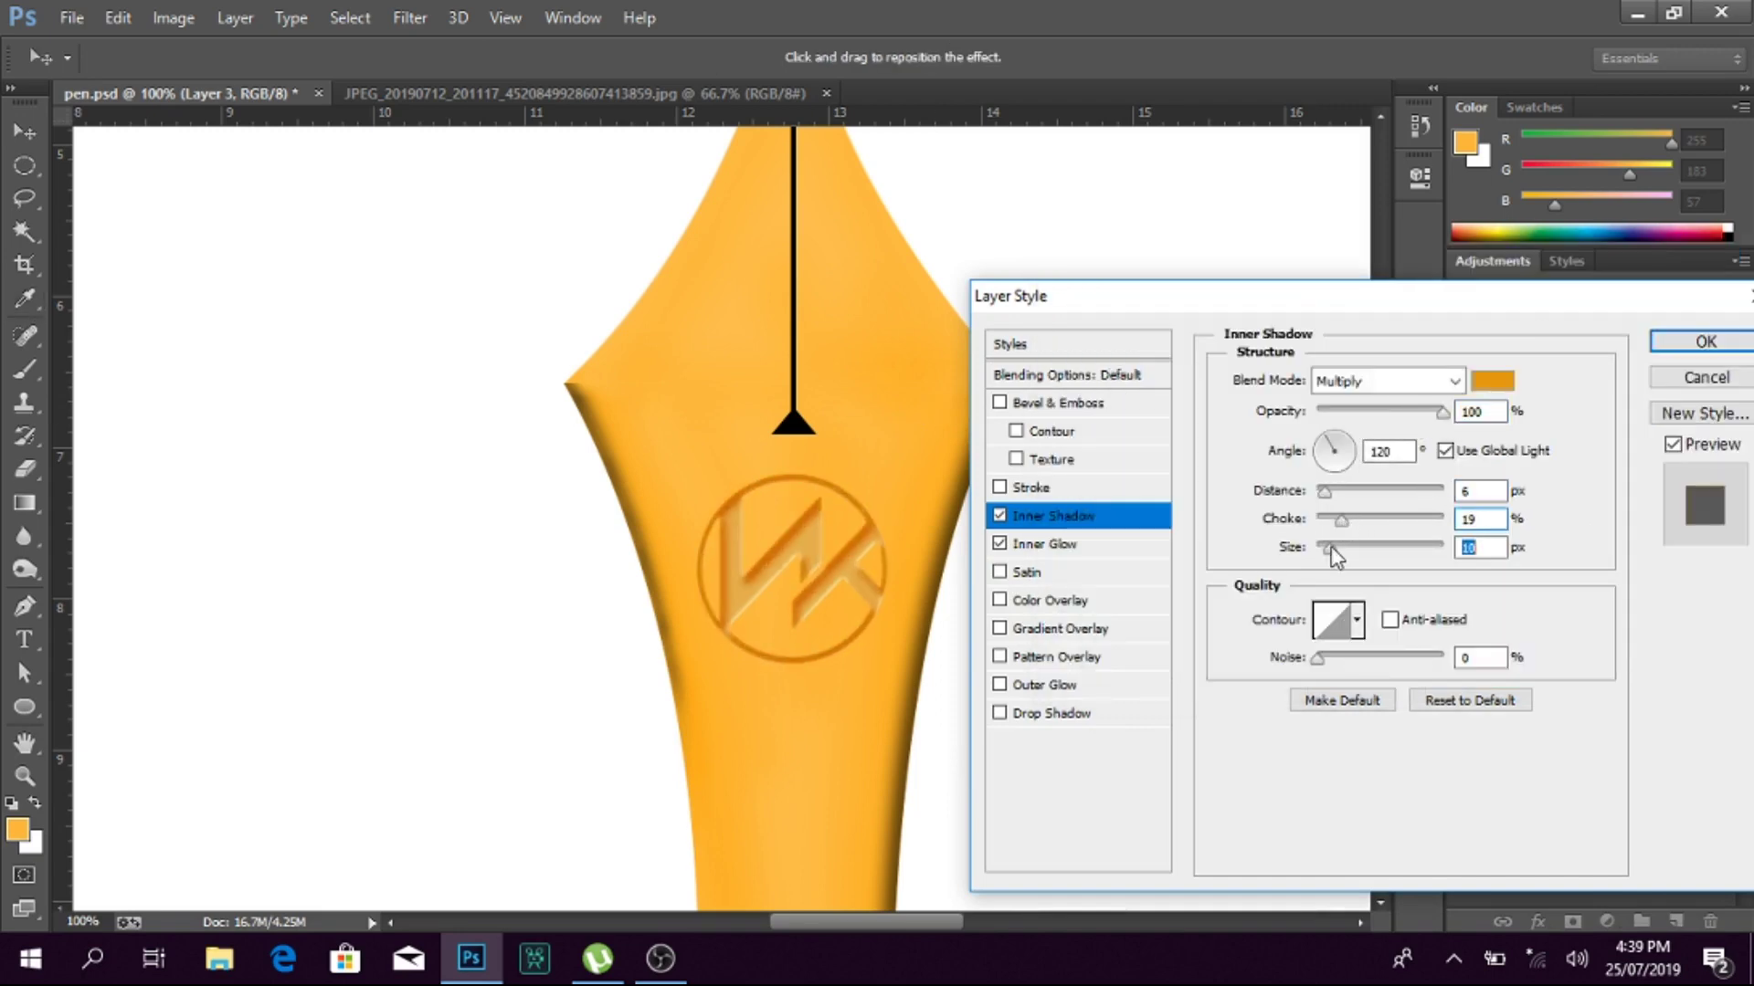
# Step: Choose a contour for the inner shadow and apply the logo effects
pyautogui.click(1357, 620)
pyautogui.click(1420, 680)
pyautogui.click(1377, 719)
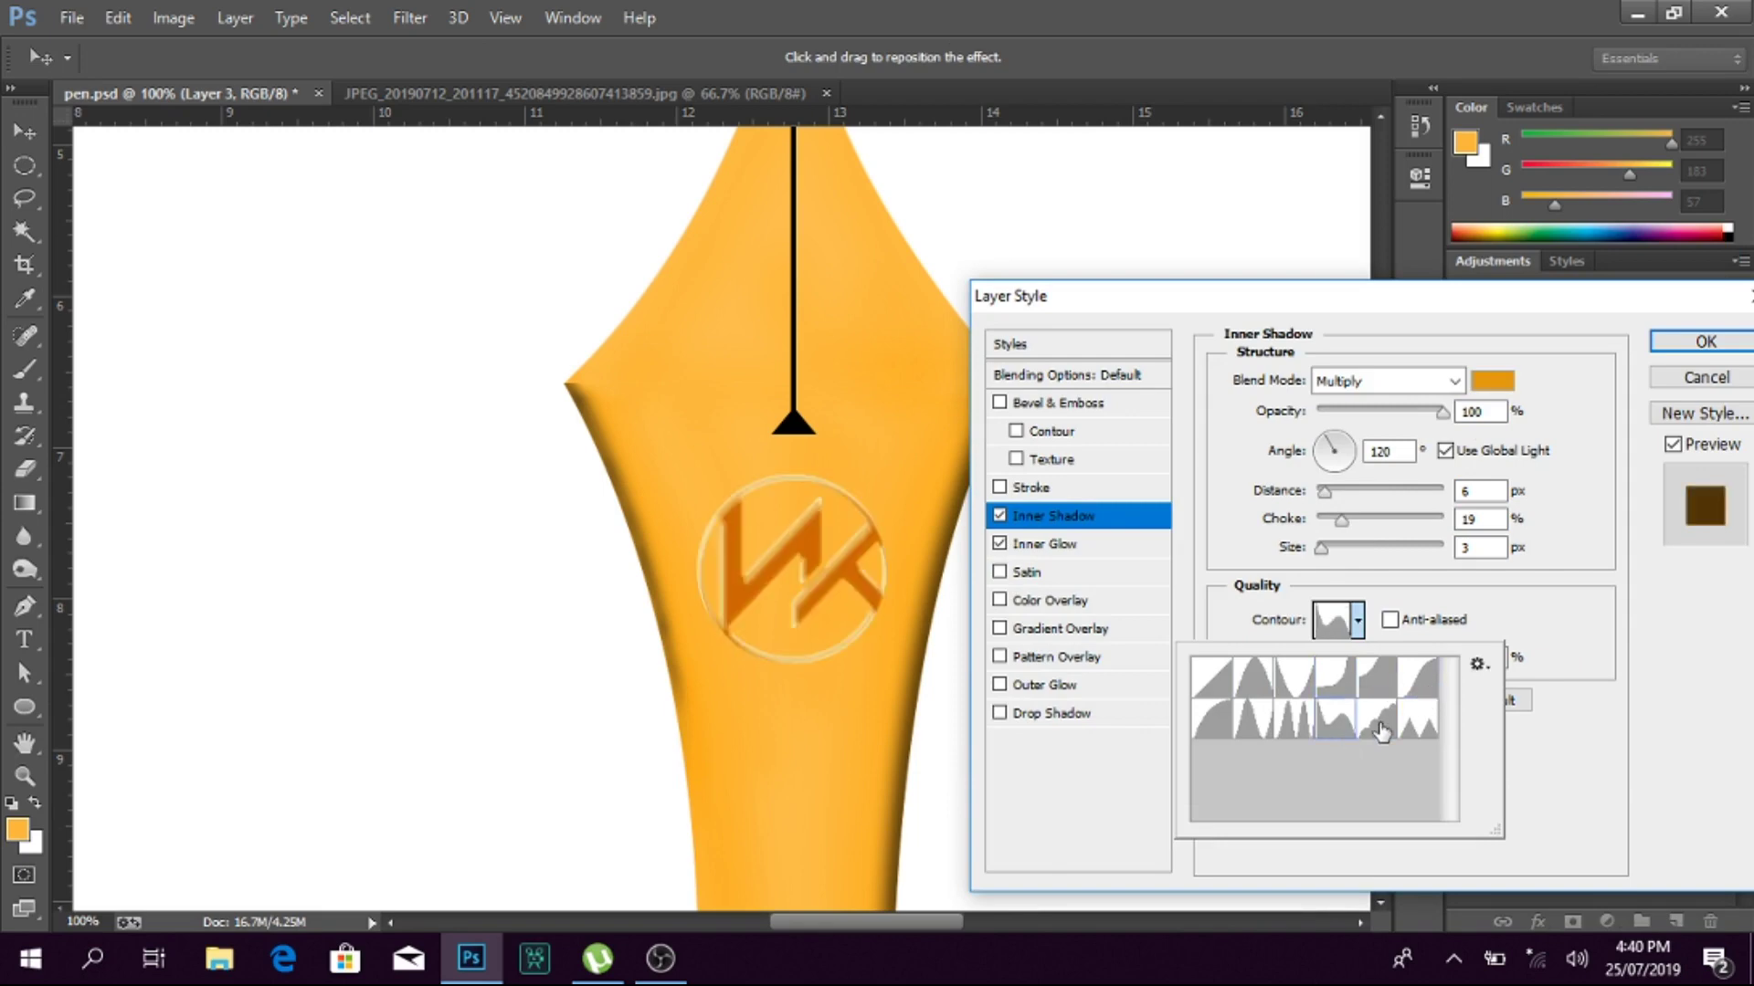
pyautogui.click(999, 403)
pyautogui.click(1704, 341)
# Step: Group the logo with the nib layers and reposition the group
pyautogui.hotkey('ctrl', '0')
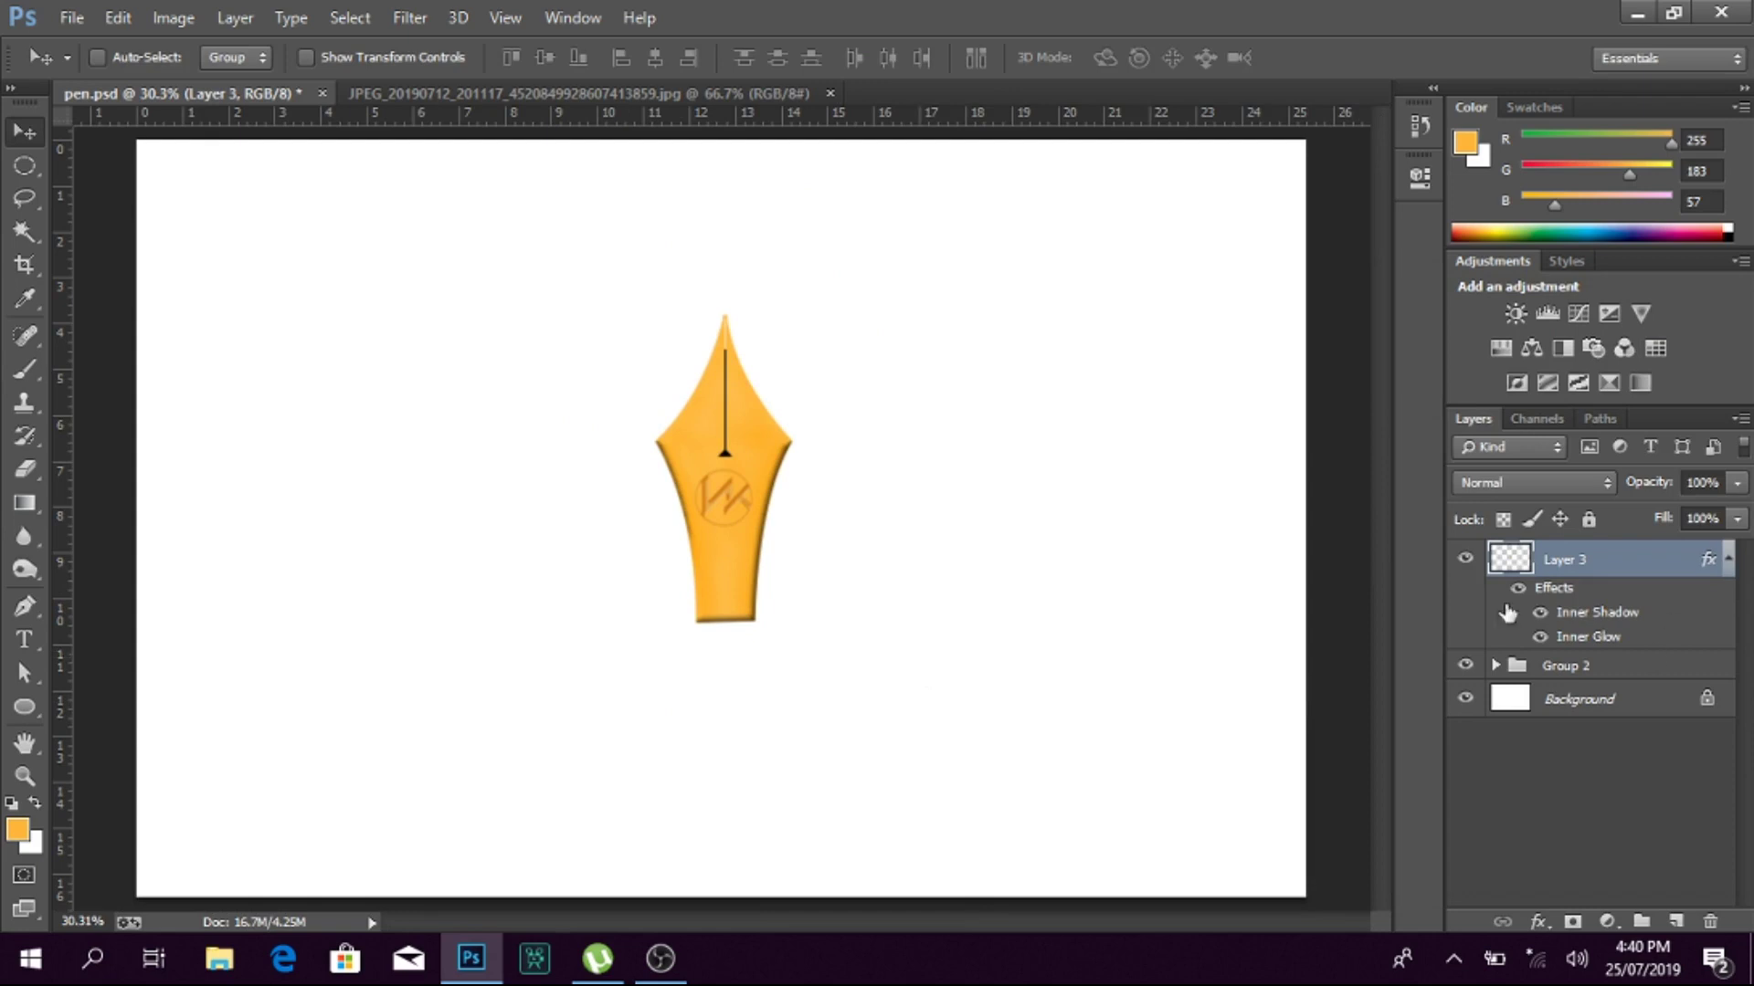
pyautogui.keyDown('shift'); pyautogui.click(1565, 664); pyautogui.keyUp('shift')
pyautogui.hotkey('ctrl', 'g')
pyautogui.moveTo(848, 504)
pyautogui.mouseDown()
pyautogui.moveTo(678, 389)
pyautogui.moveTo(749, 322)
pyautogui.mouseUp()
# Step: Draw a tall rectangle below the nib for the pen barrel
pyautogui.press('z')
pyautogui.click(833, 478)
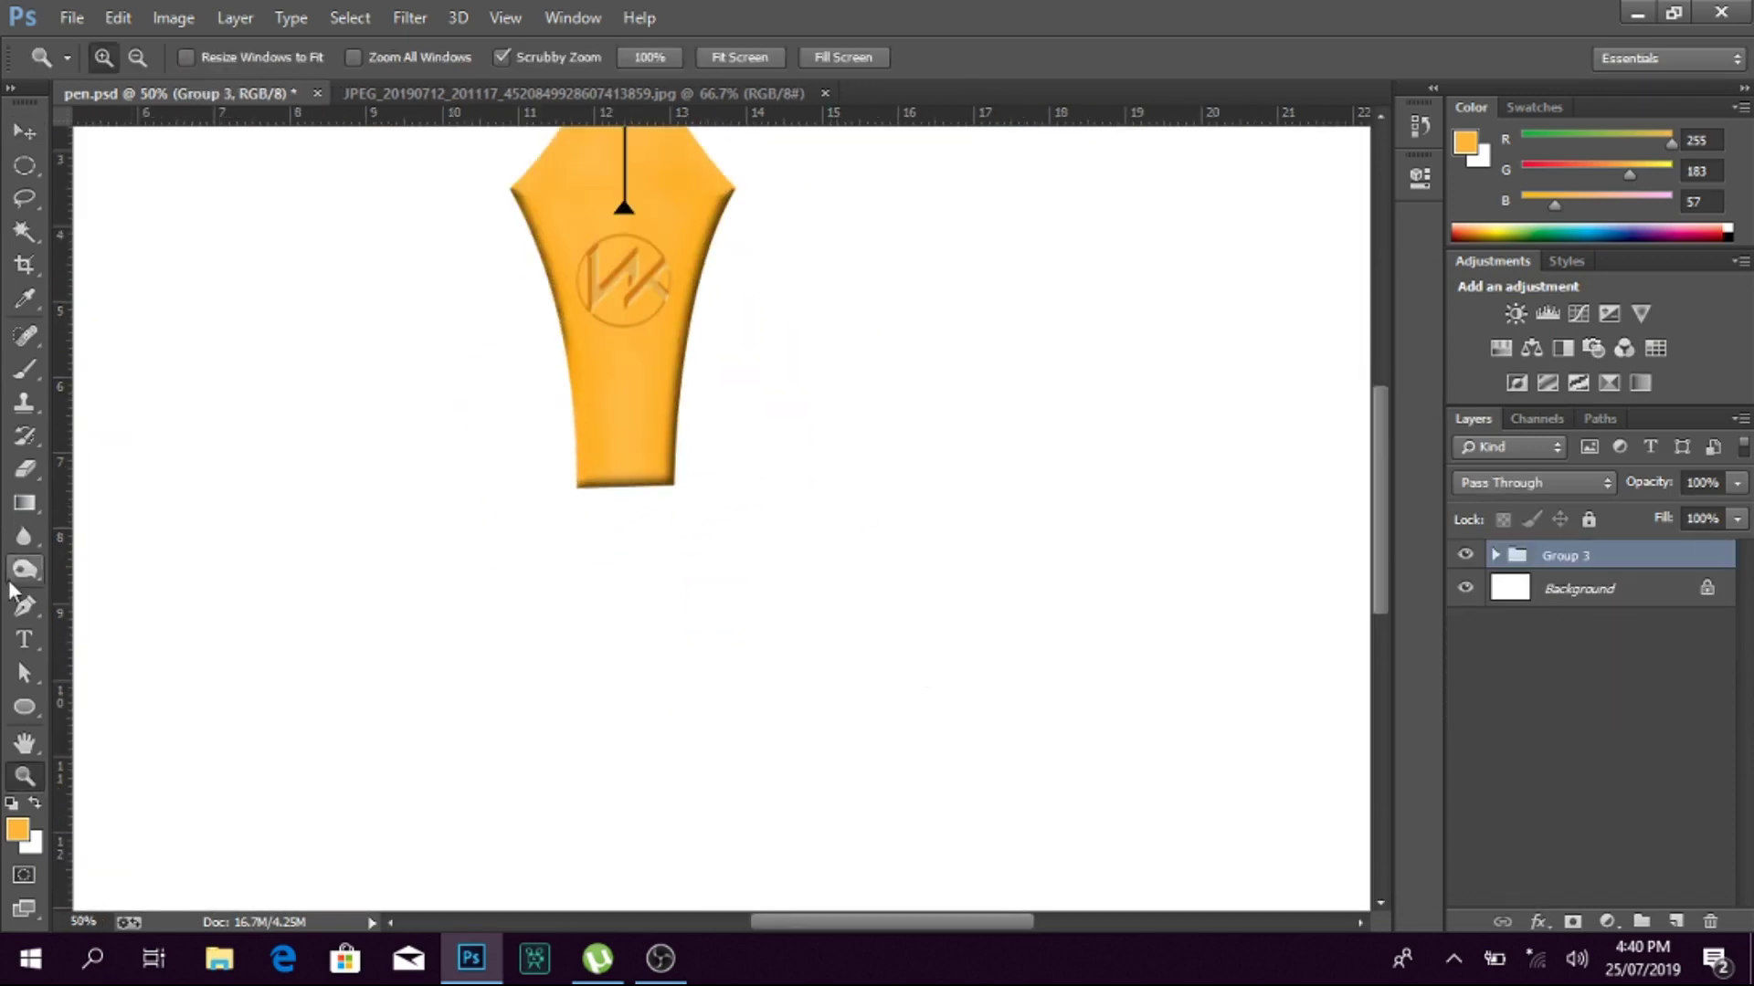
pyautogui.rightClick(25, 707)
pyautogui.click(100, 700)
pyautogui.moveTo(523, 494); pyautogui.dragTo(745, 890)
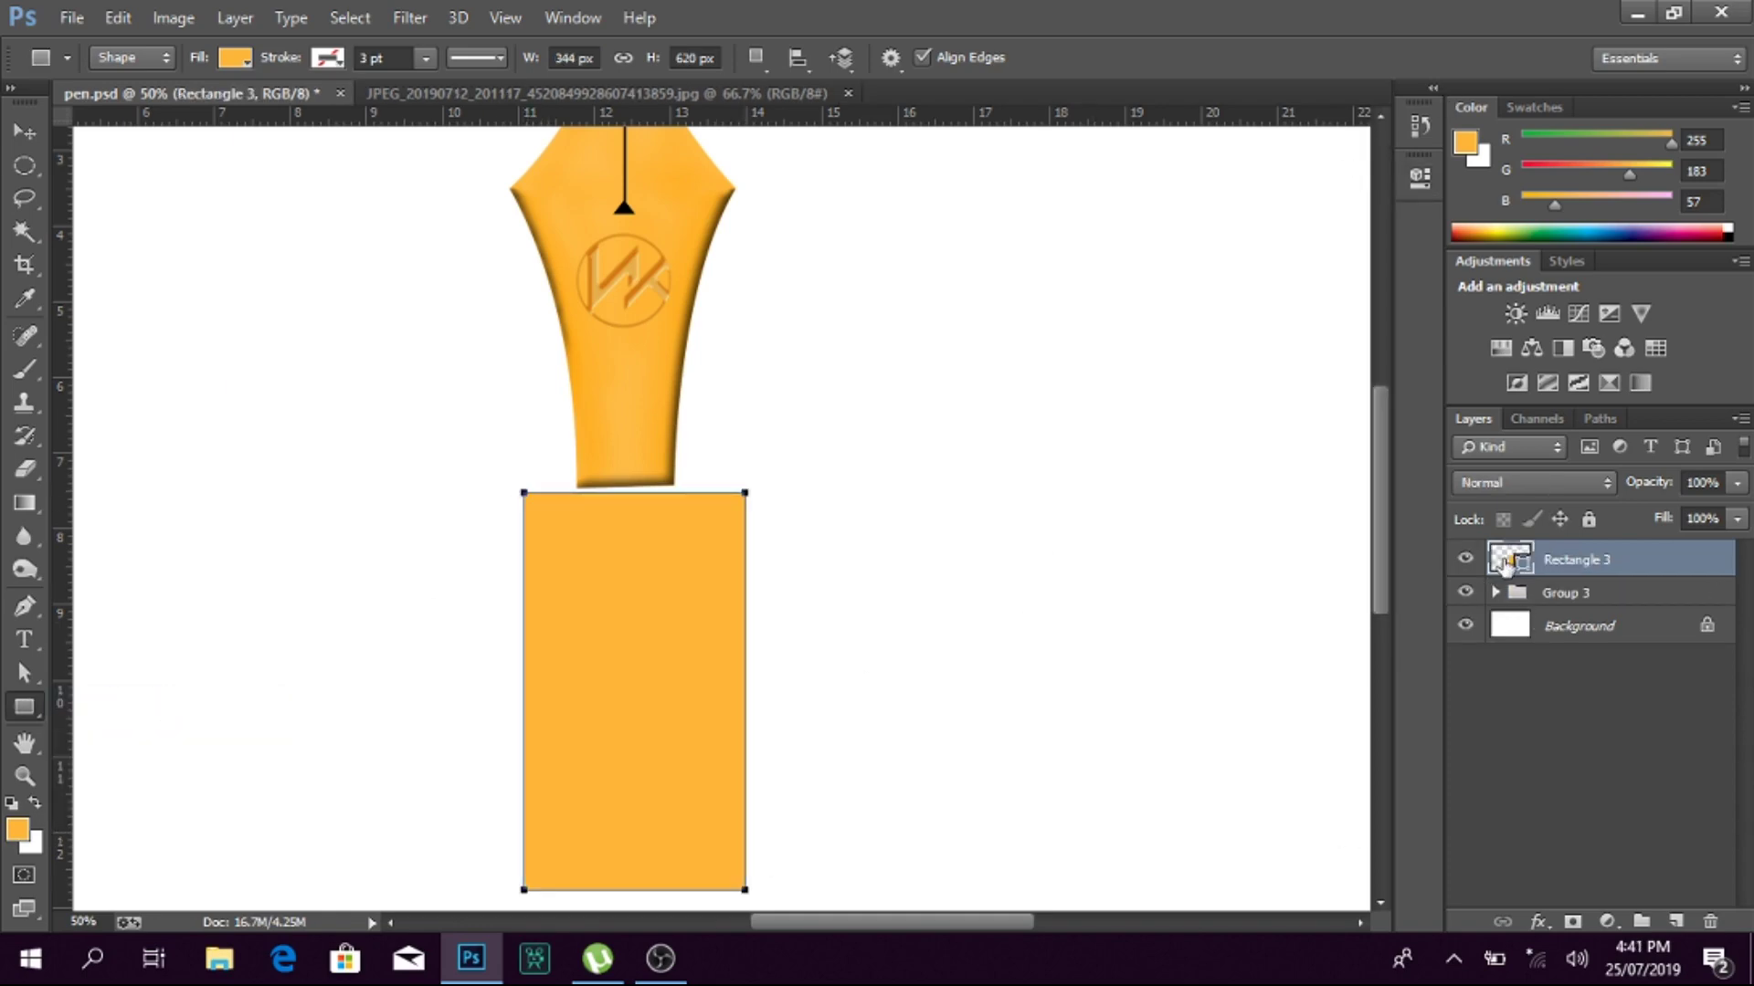
# Step: Add a Gradient Overlay at 0° and set its white stop to black #000000
pyautogui.doubleClick(1676, 561)
pyautogui.click(1059, 628)
pyautogui.moveTo(1347, 513); pyautogui.dragTo(1361, 521)
pyautogui.write('0')
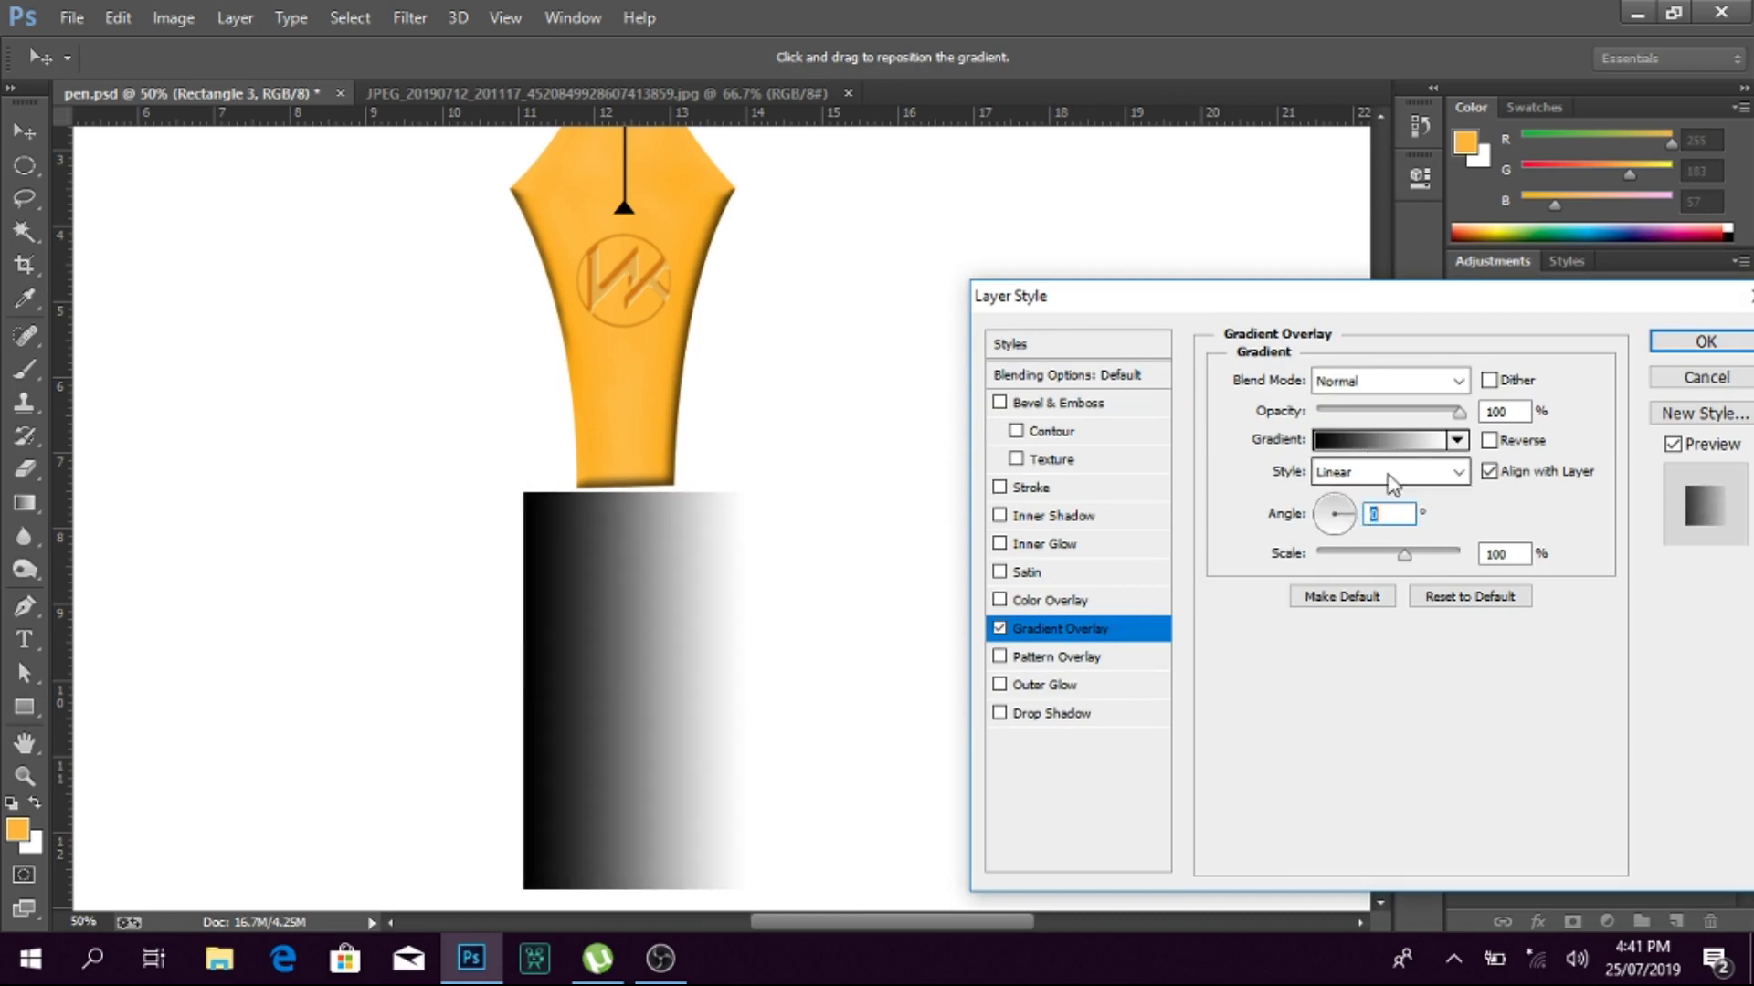
pyautogui.click(1410, 441)
pyautogui.doubleClick(1329, 639)
pyautogui.write('000000')
pyautogui.press('Return')
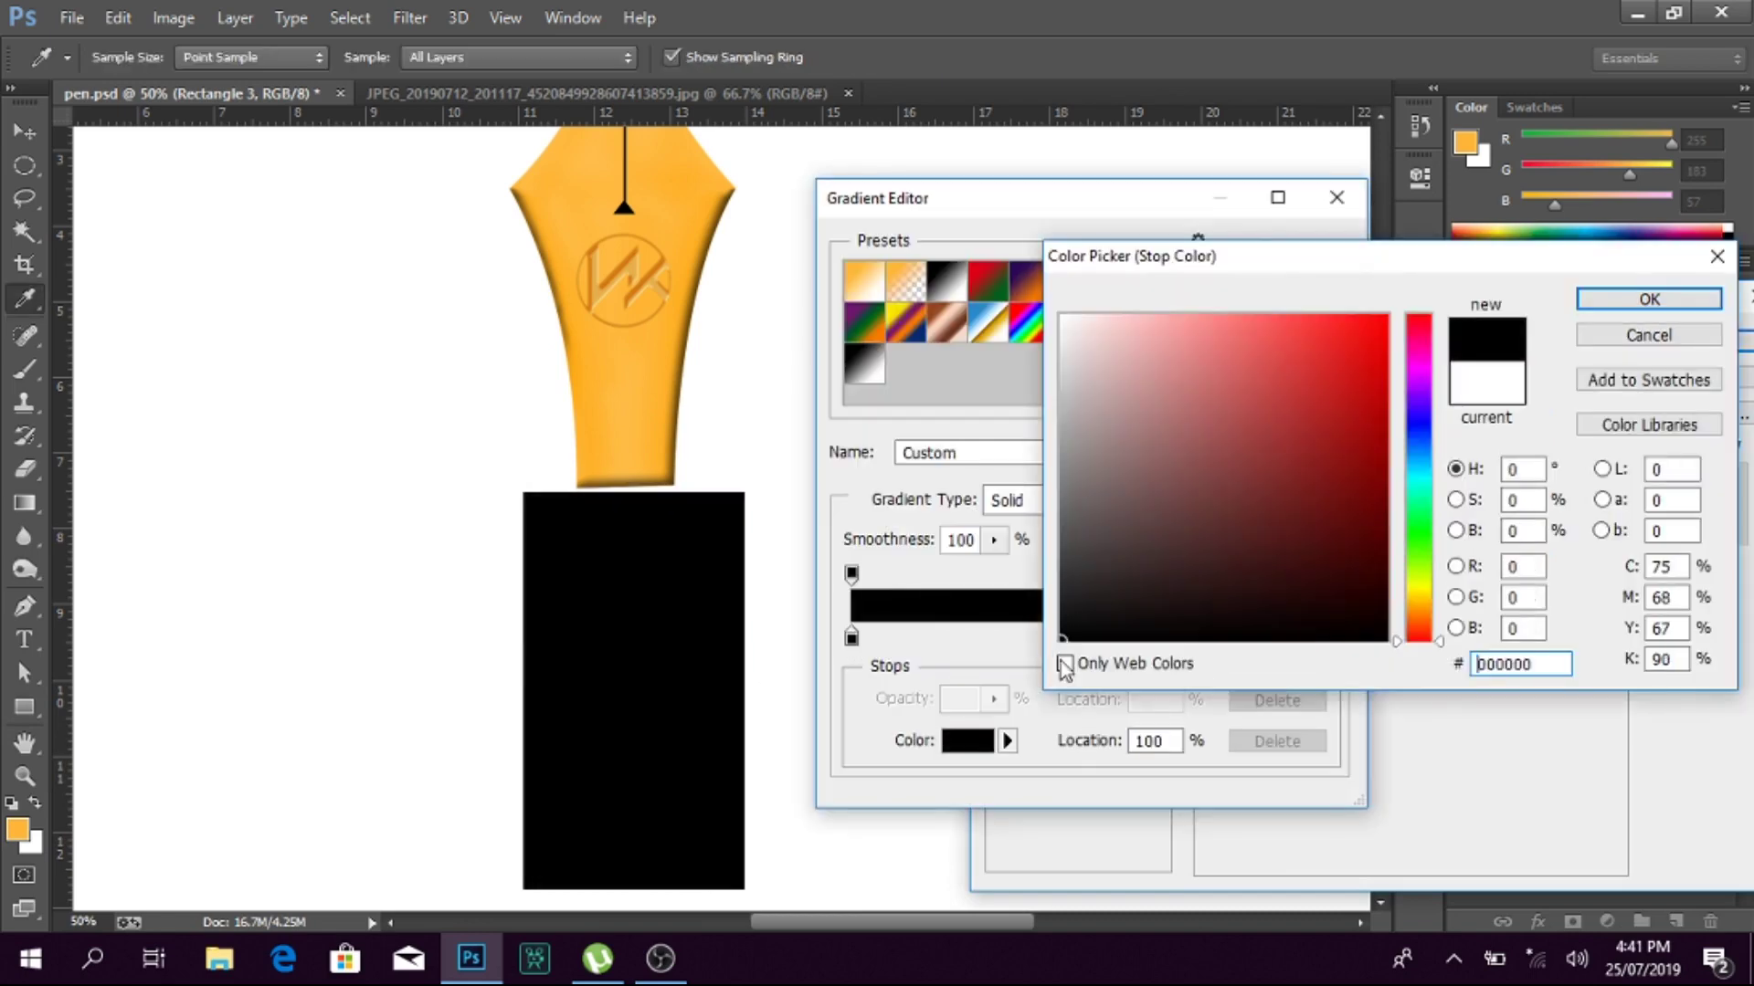
# Step: Add a near-black #1d1d1d stop near the right and a light grey #b3adad stop at 8%
pyautogui.click(1267, 637)
pyautogui.doubleClick(1267, 637)
pyautogui.write('1d1d1d')
pyautogui.click(1649, 299)
pyautogui.click(890, 637)
pyautogui.doubleClick(890, 637)
pyautogui.write('b3adad')
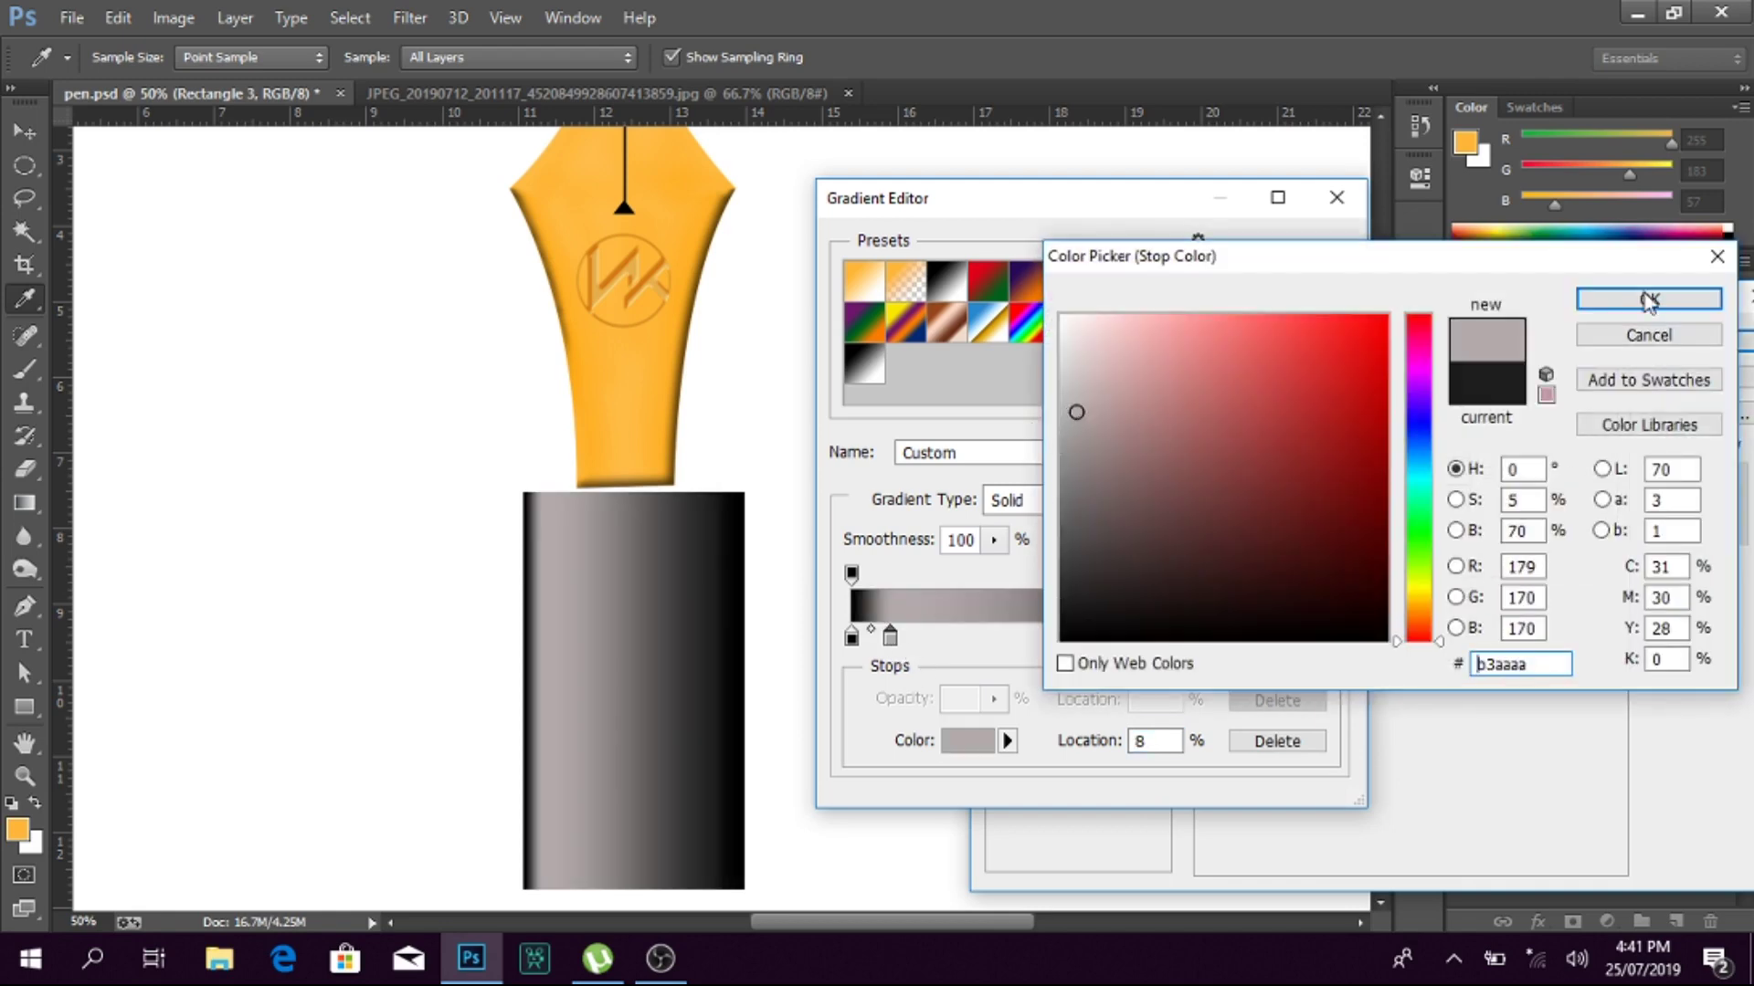
pyautogui.click(1649, 299)
# Step: Add a #0f0e0e stop at 27%, darken the 8% stop to mid grey, and apply
pyautogui.click(978, 636)
pyautogui.doubleClick(978, 637)
pyautogui.write('0f0e0e')
pyautogui.click(1649, 300)
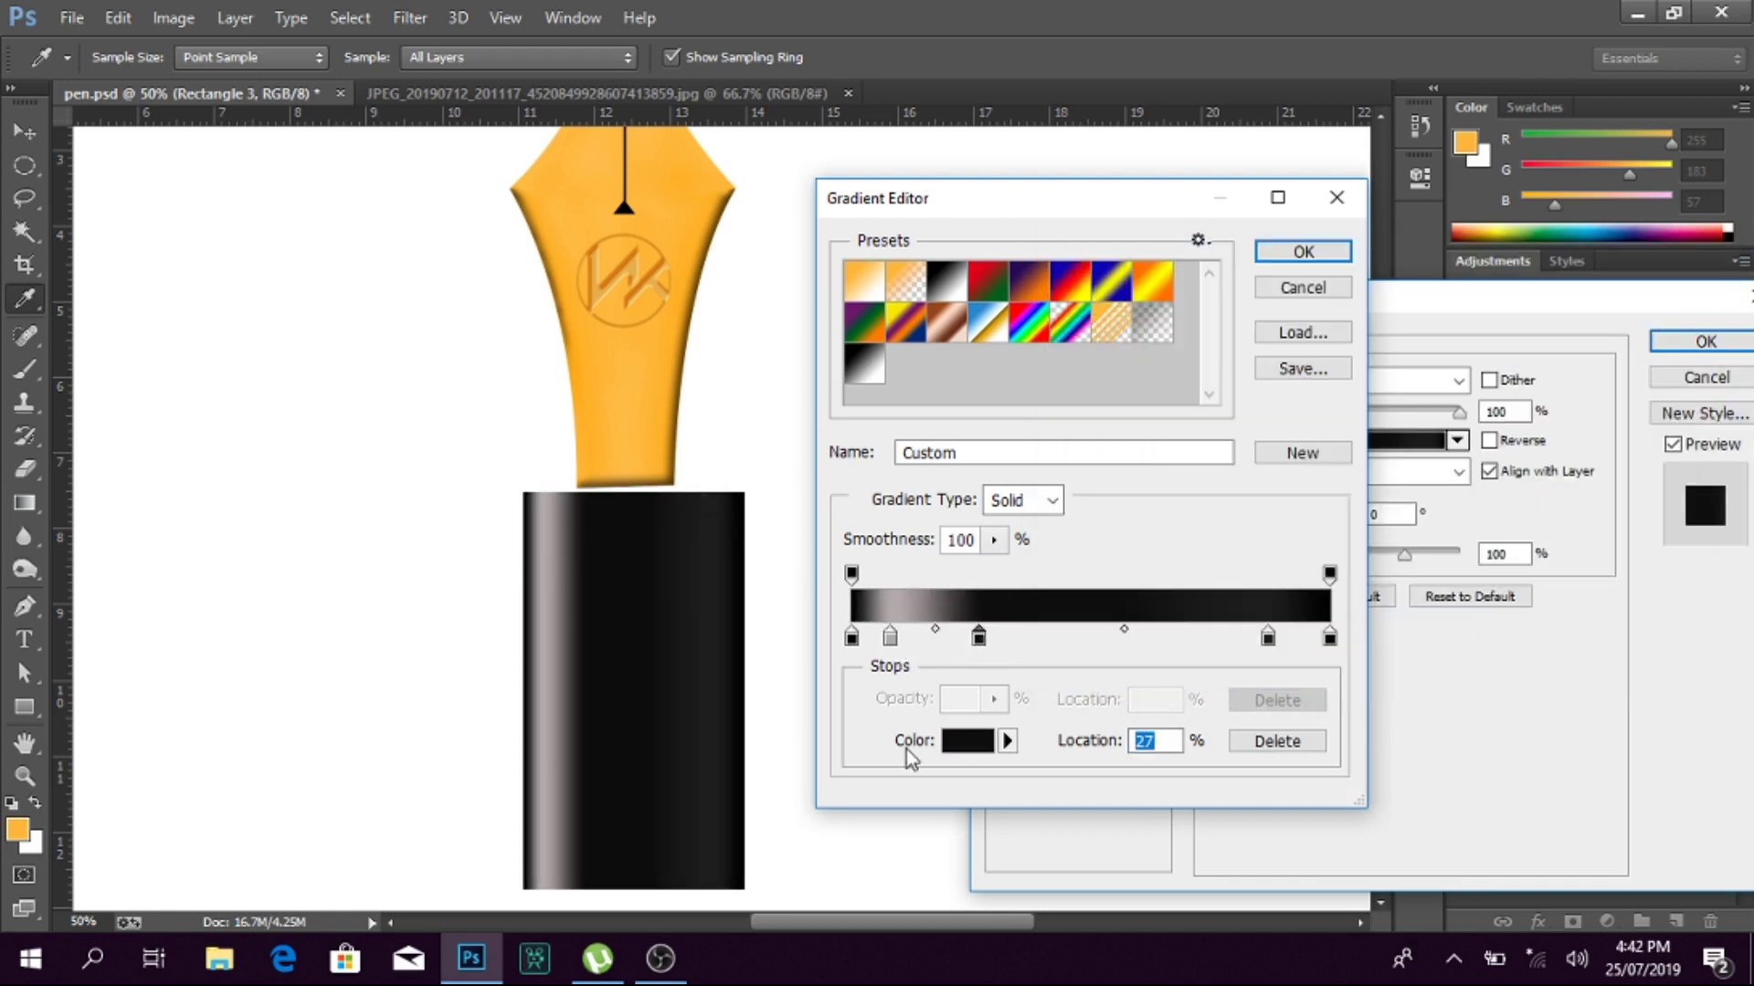
pyautogui.doubleClick(890, 639)
pyautogui.moveTo(1080, 414); pyautogui.dragTo(1077, 468)
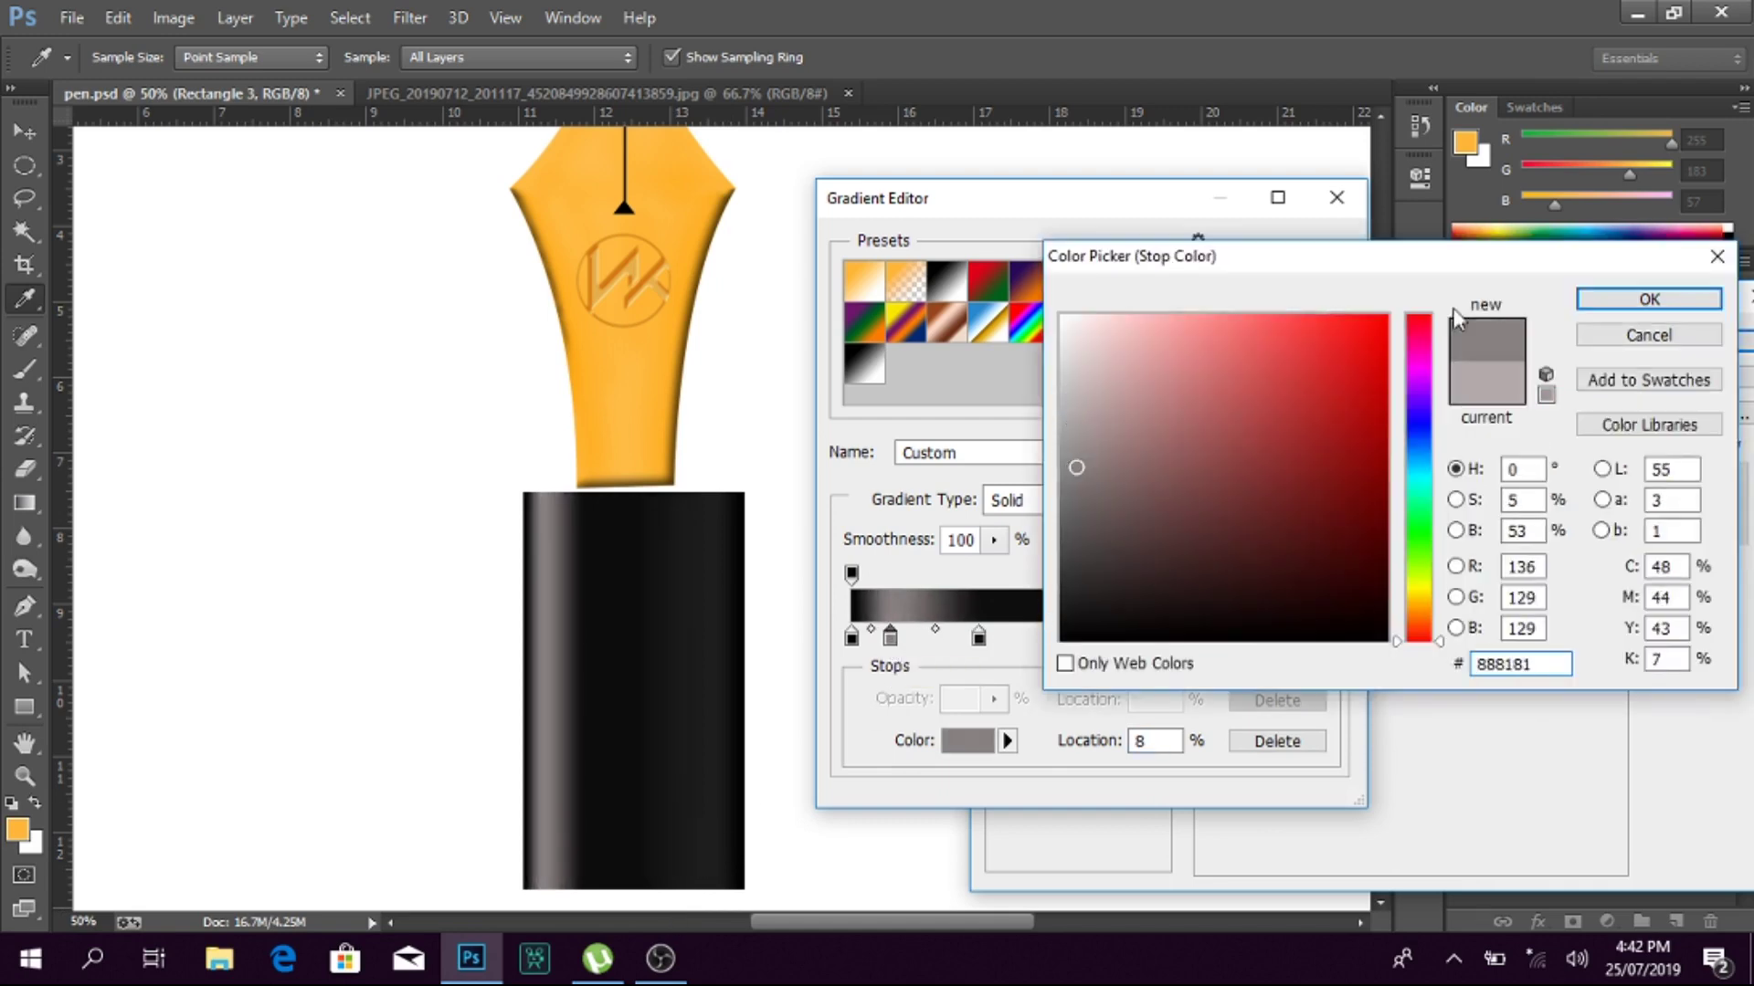
pyautogui.click(1648, 299)
pyautogui.click(1297, 248)
pyautogui.press('Return')
# Step: Nudge the barrel rectangle into place below the nib
pyautogui.scroll(-2, 901, 673)
pyautogui.press('v')
pyautogui.moveTo(659, 554)
pyautogui.mouseDown()
pyautogui.moveTo(657, 532)
pyautogui.moveTo(676, 591)
pyautogui.mouseUp()
pyautogui.scroll(3, 776, 639)
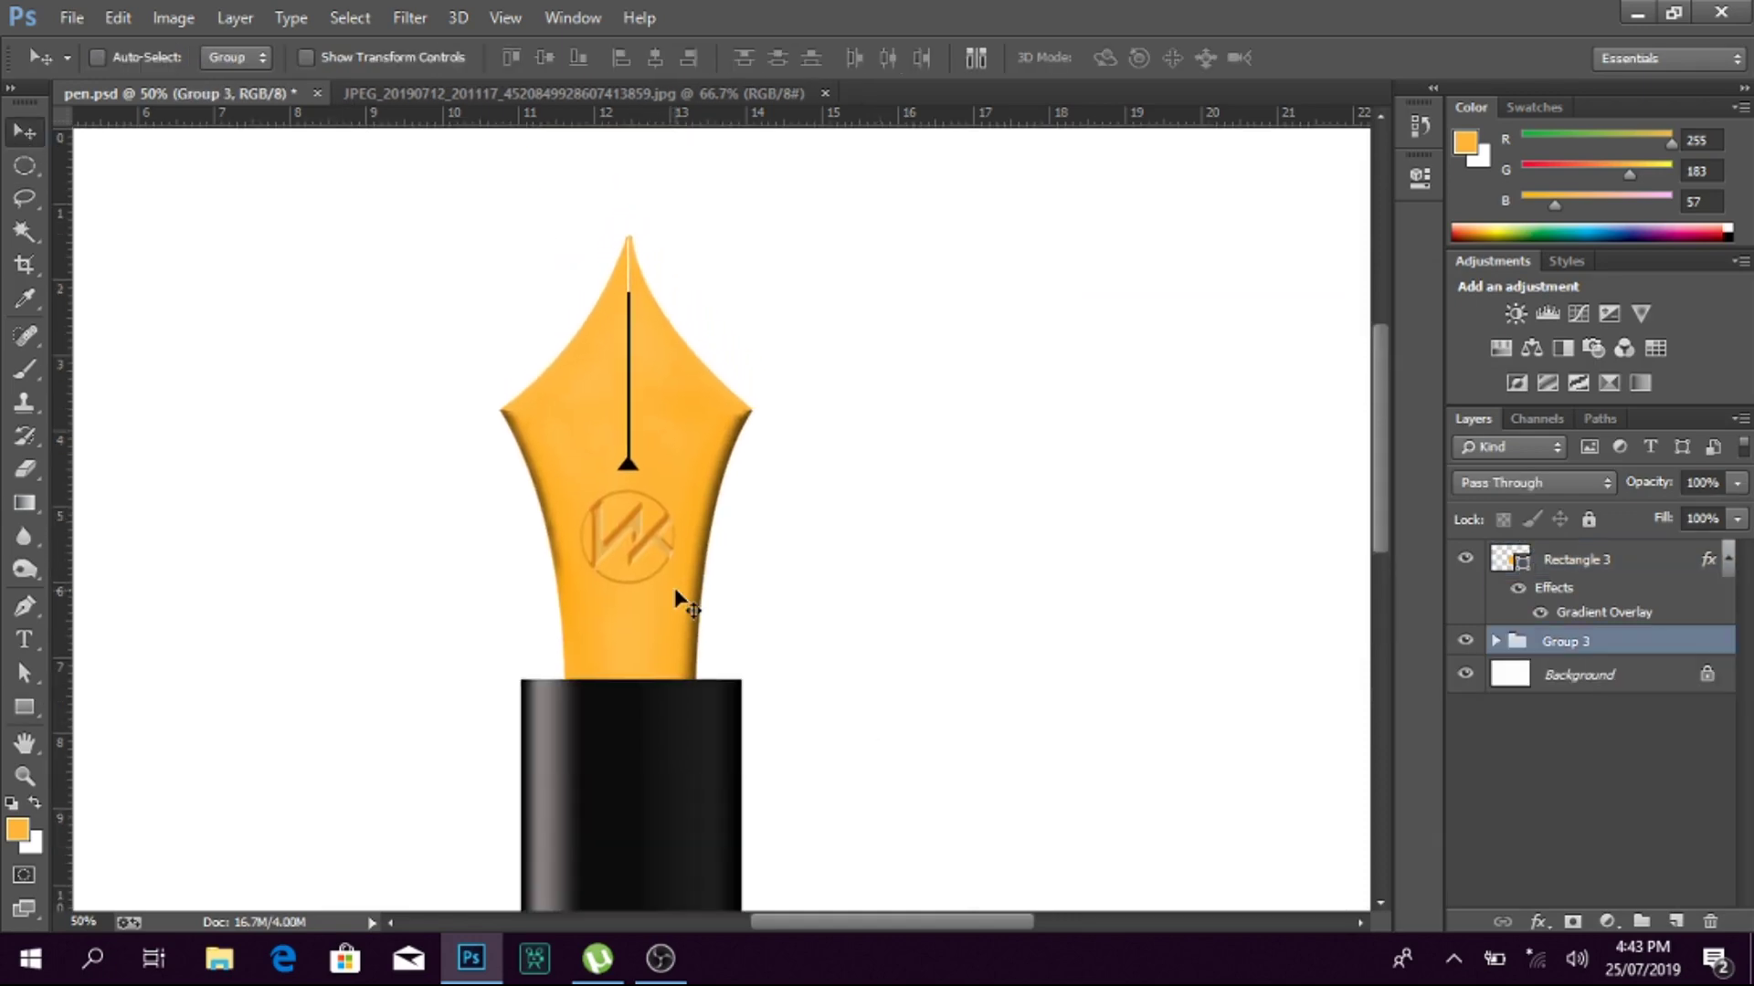
# Step: Reposition the nib over the barrel and stretch the Layer 1 nib shape taller
pyautogui.moveTo(697, 593); pyautogui.dragTo(681, 600)
pyautogui.rightClick(681, 600)
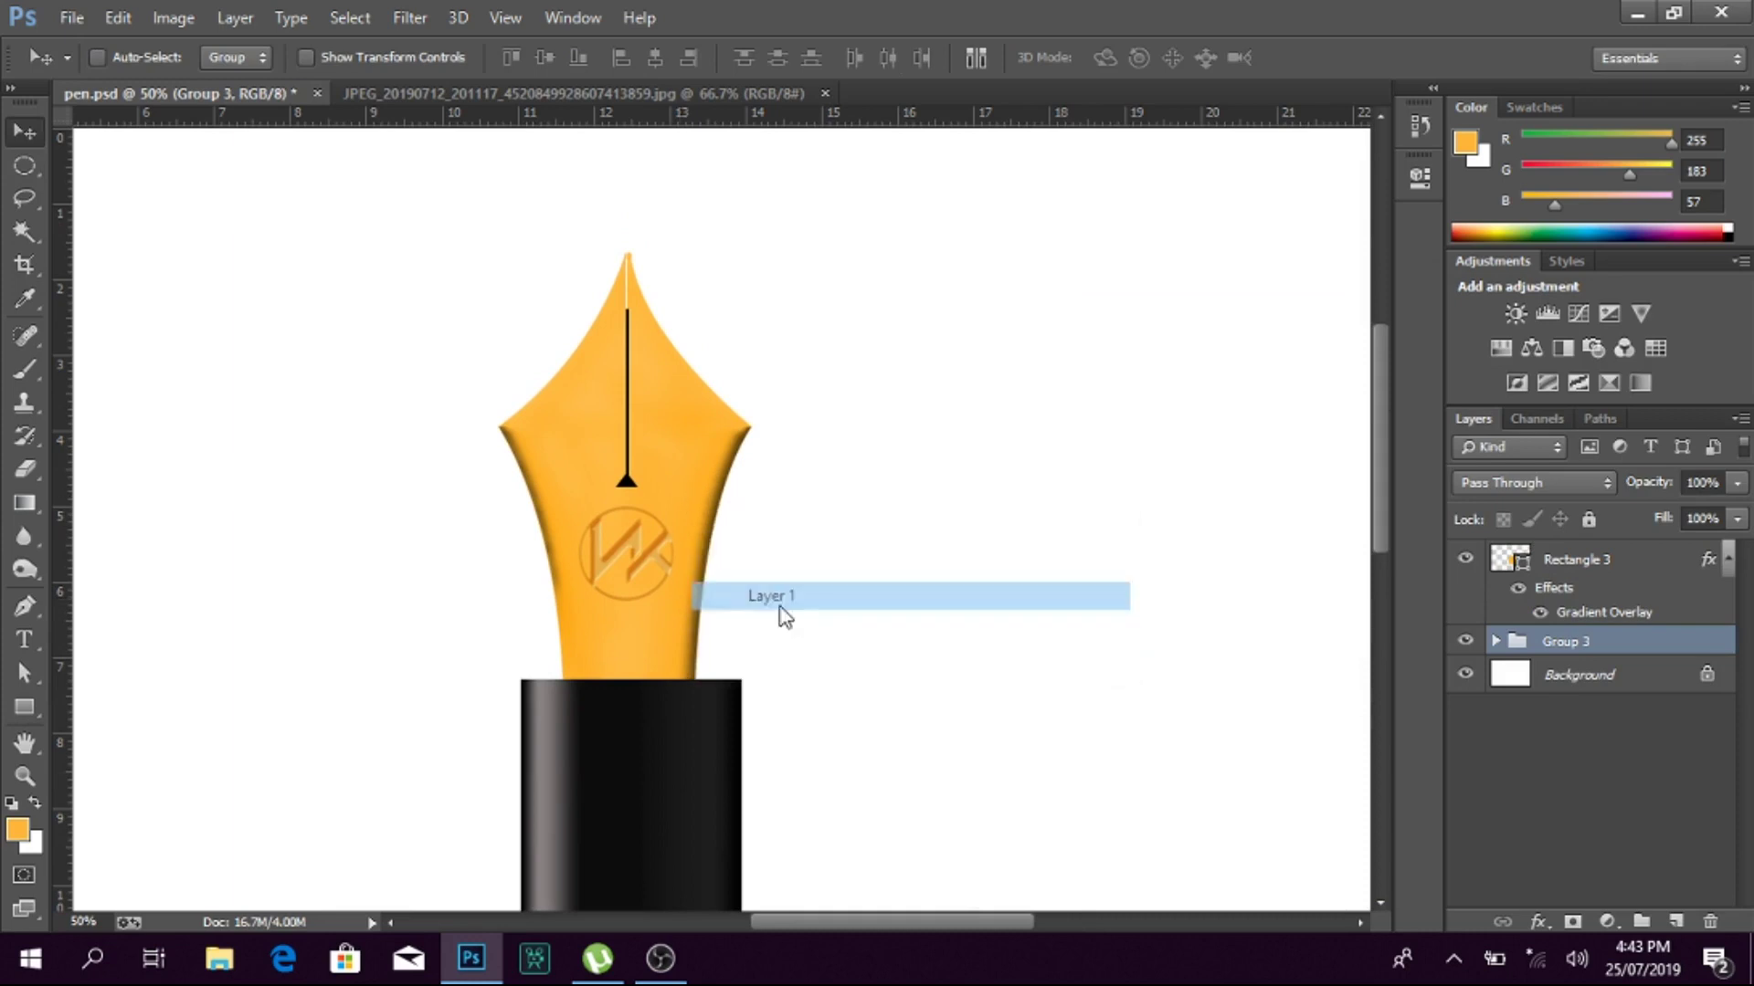
pyautogui.click(767, 596)
pyautogui.hotkey('ctrl', 't')
pyautogui.moveTo(626, 248); pyautogui.dragTo(626, 208)
pyautogui.press('Return')
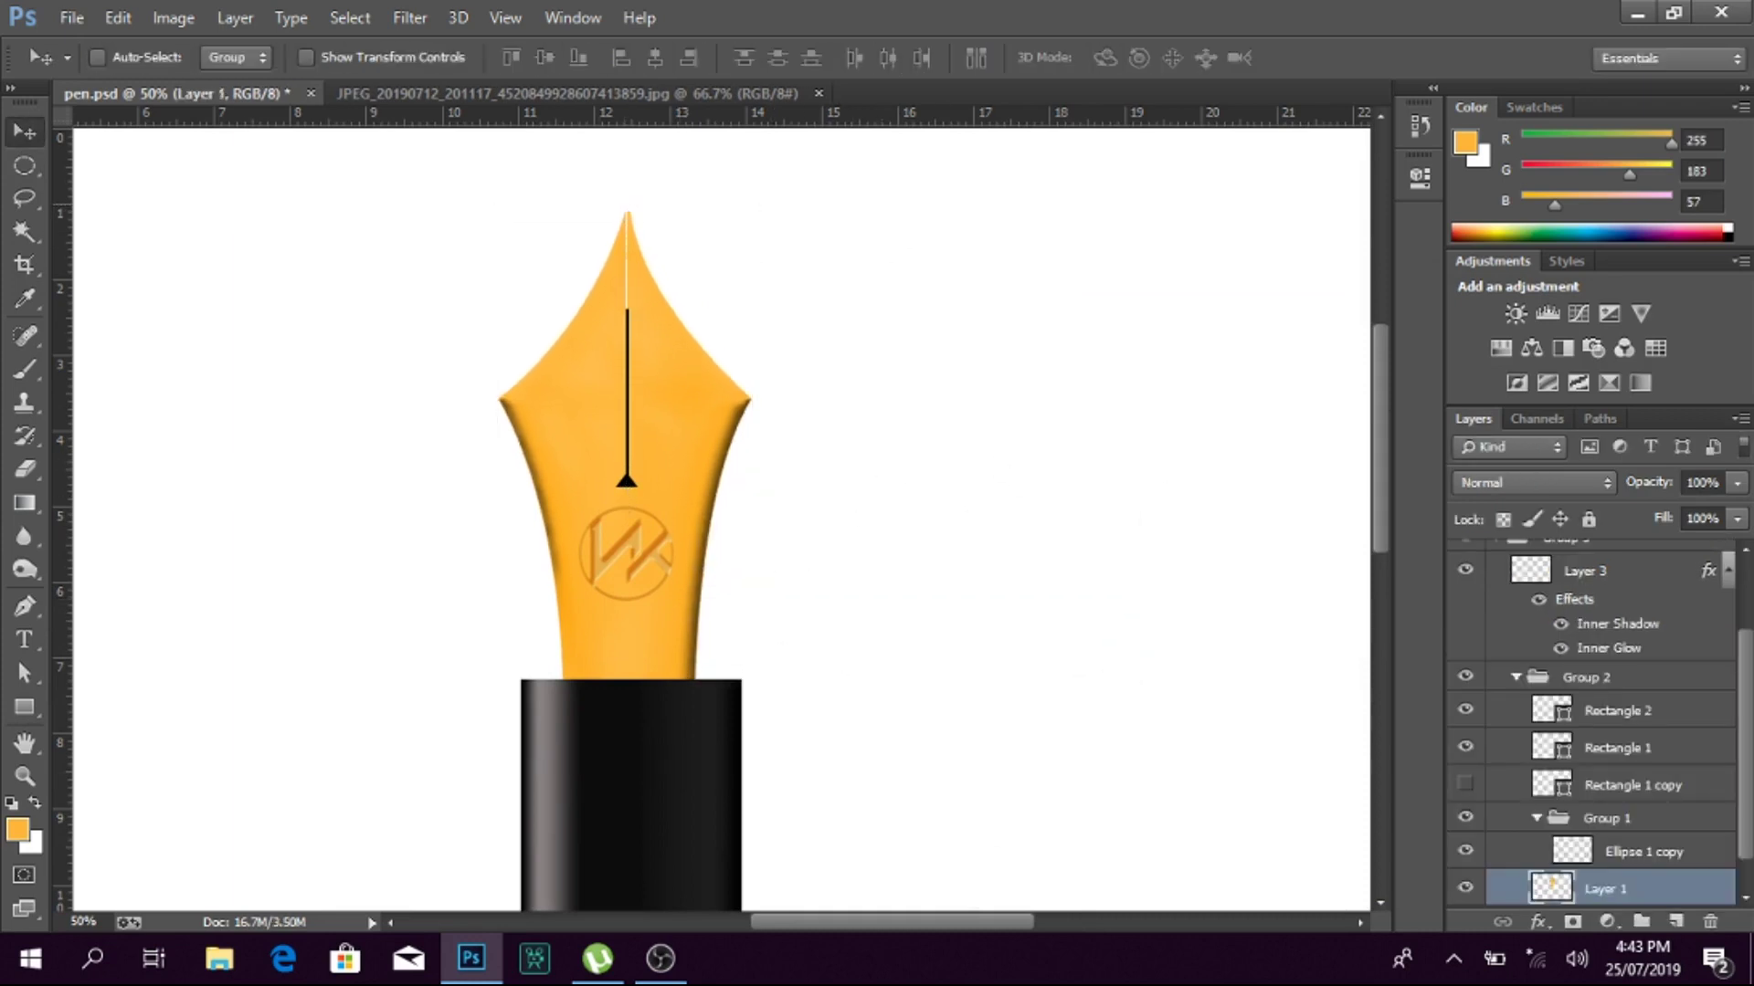
# Step: Nudge the whole nib group down, undoing an accidental group duplicate
pyautogui.scroll(2, 1660, 621)
pyautogui.click(1498, 642)
pyautogui.hotkey('shift', 'Down')
pyautogui.hotkey('shift', 'Down')
pyautogui.hotkey('shift', 'Down')
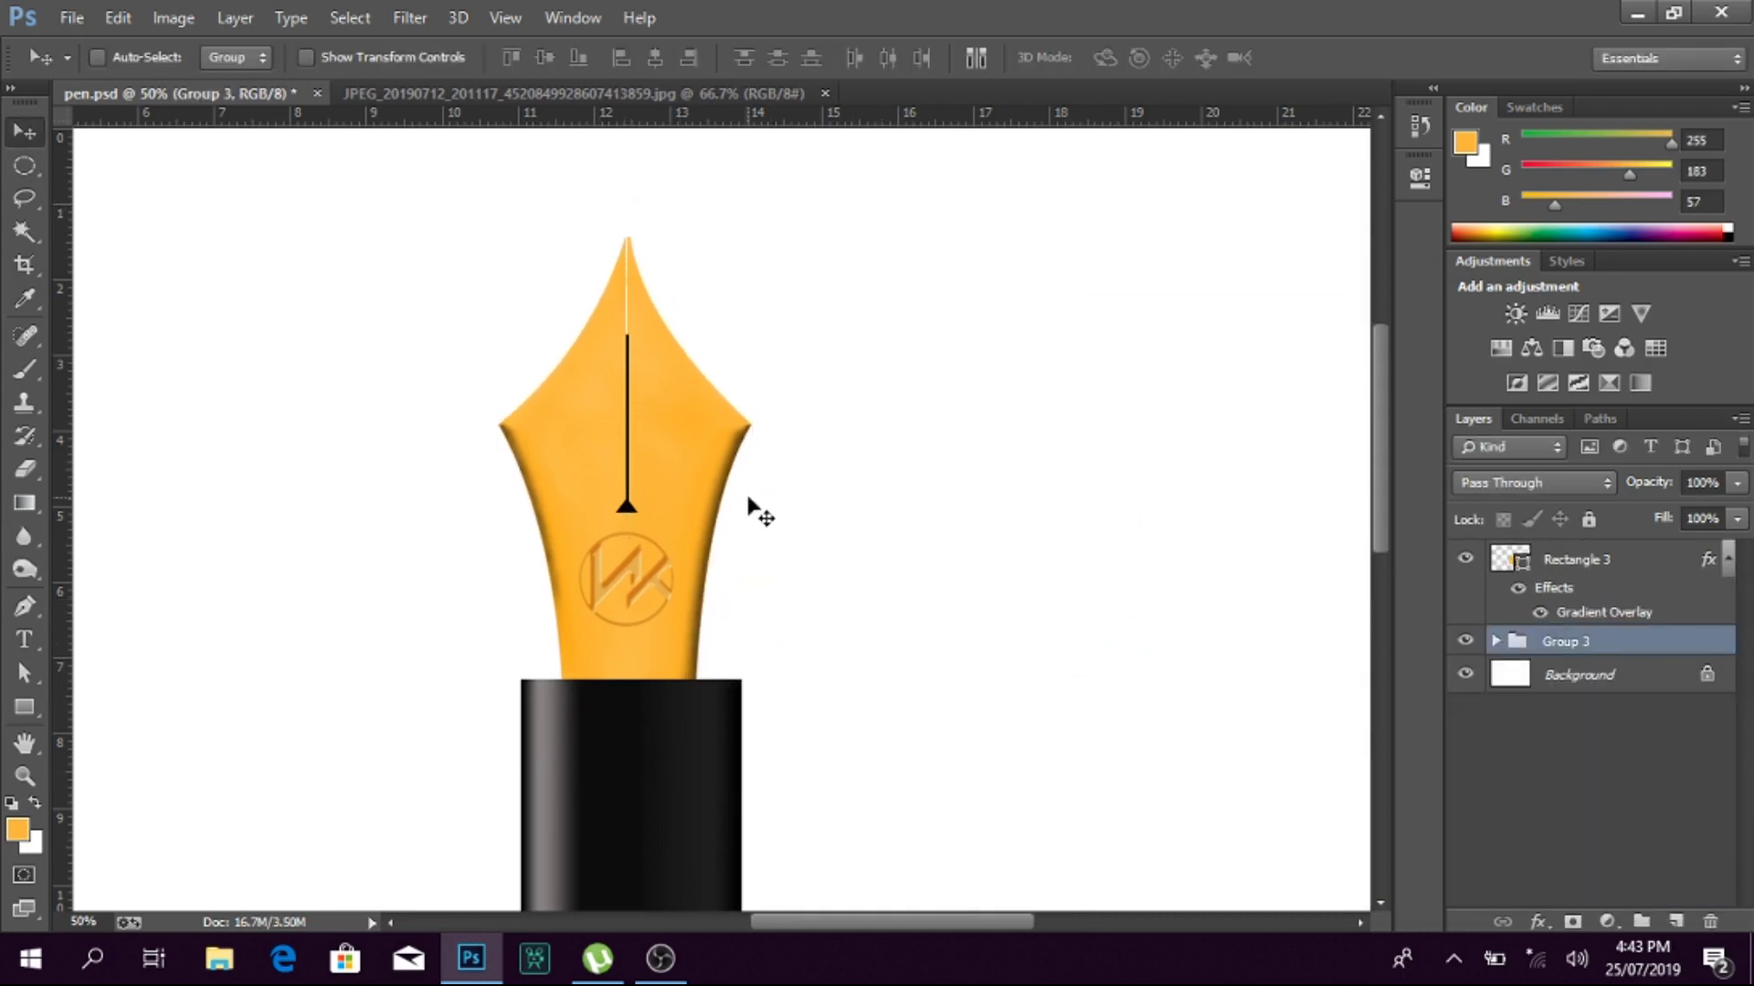
pyautogui.scroll(-2, 665, 472)
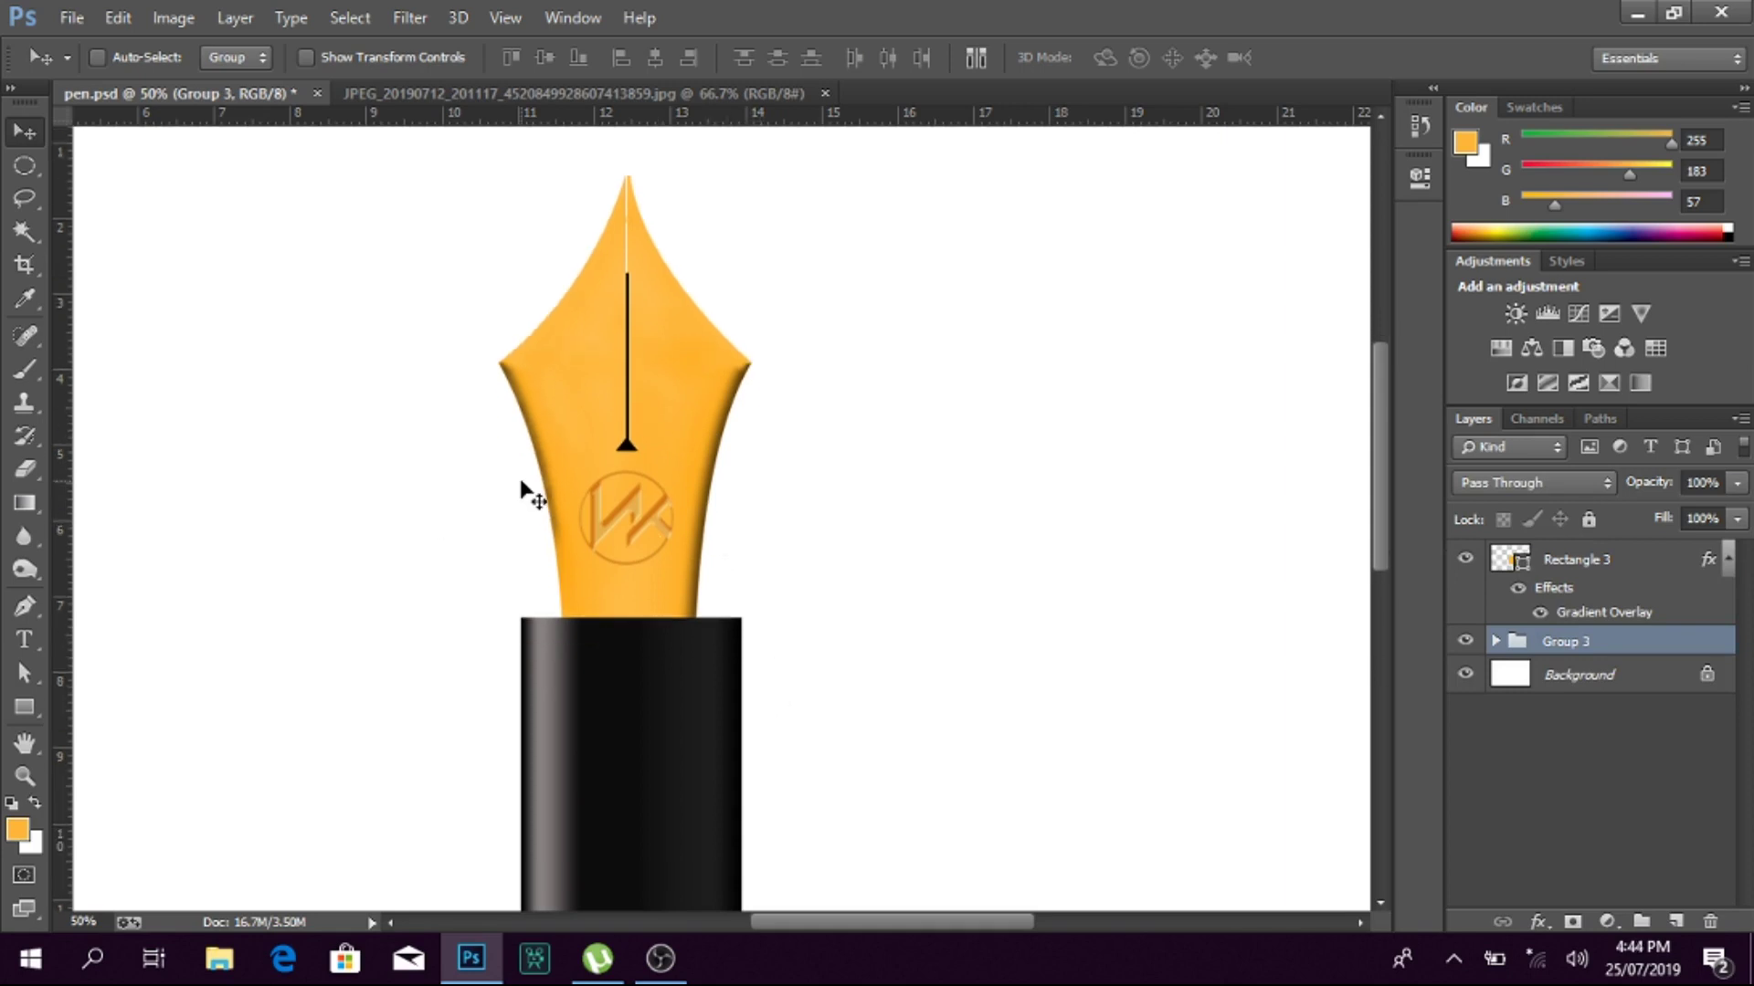
pyautogui.scroll(-3, 861, 584)
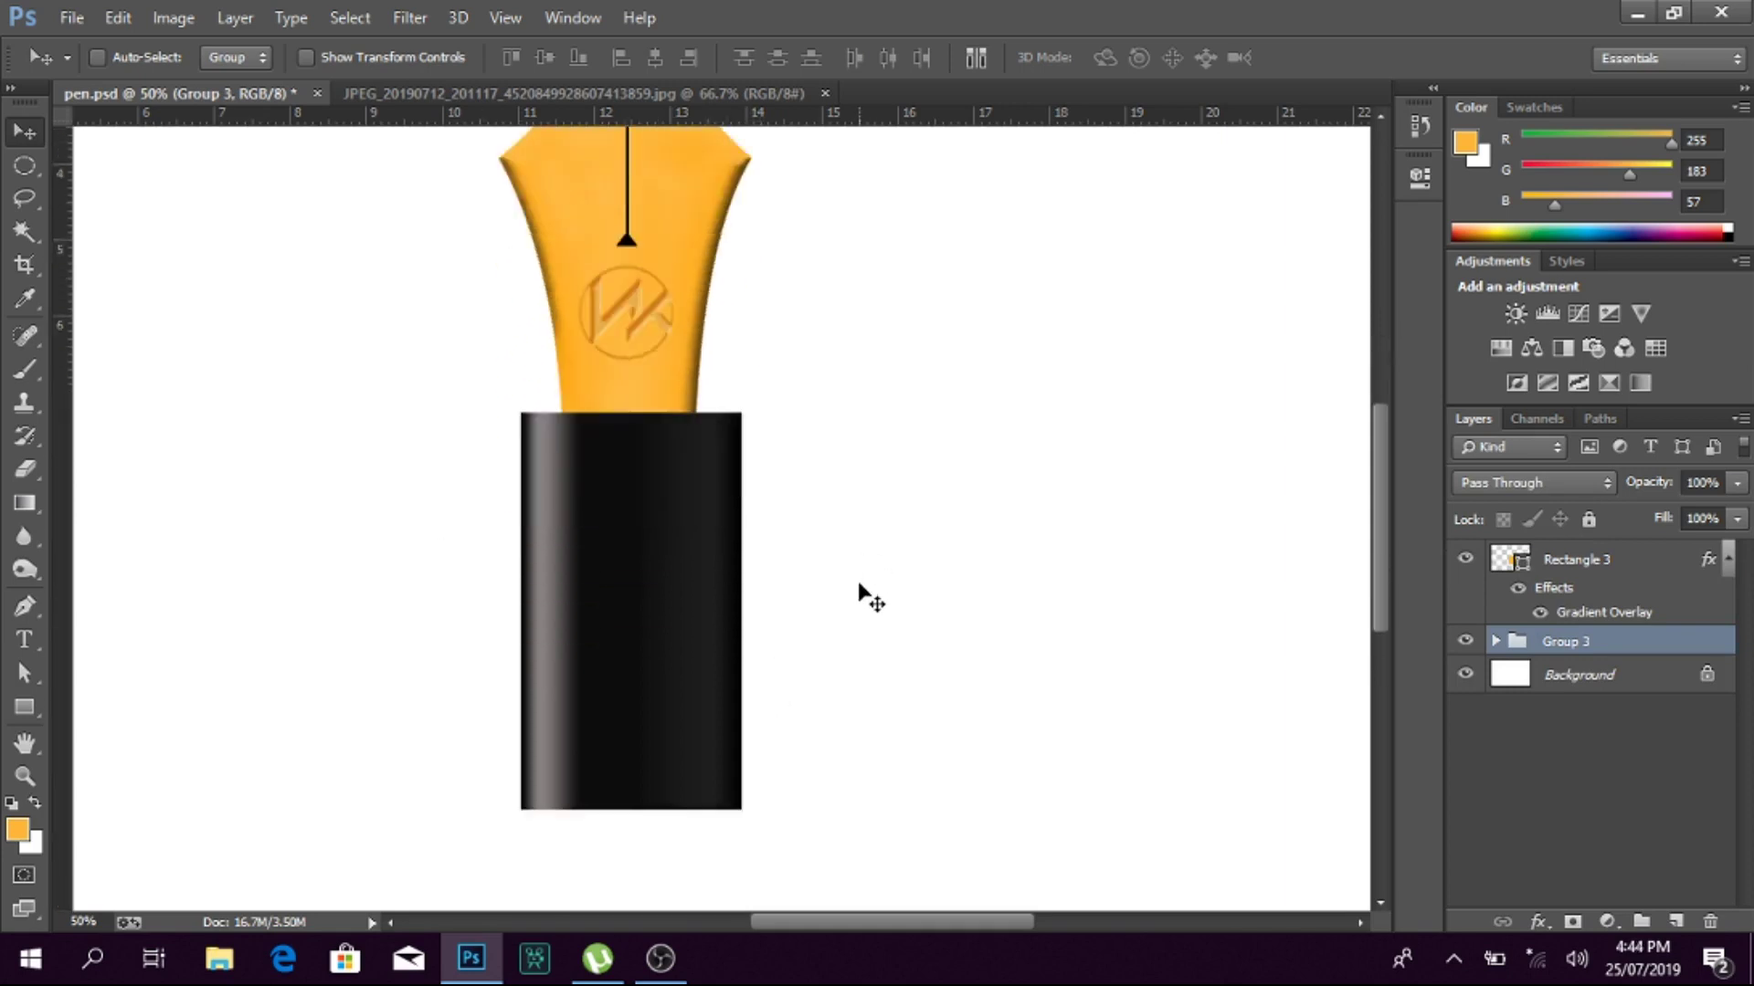
pyautogui.scroll(2, 850, 603)
pyautogui.scroll(-1, 835, 604)
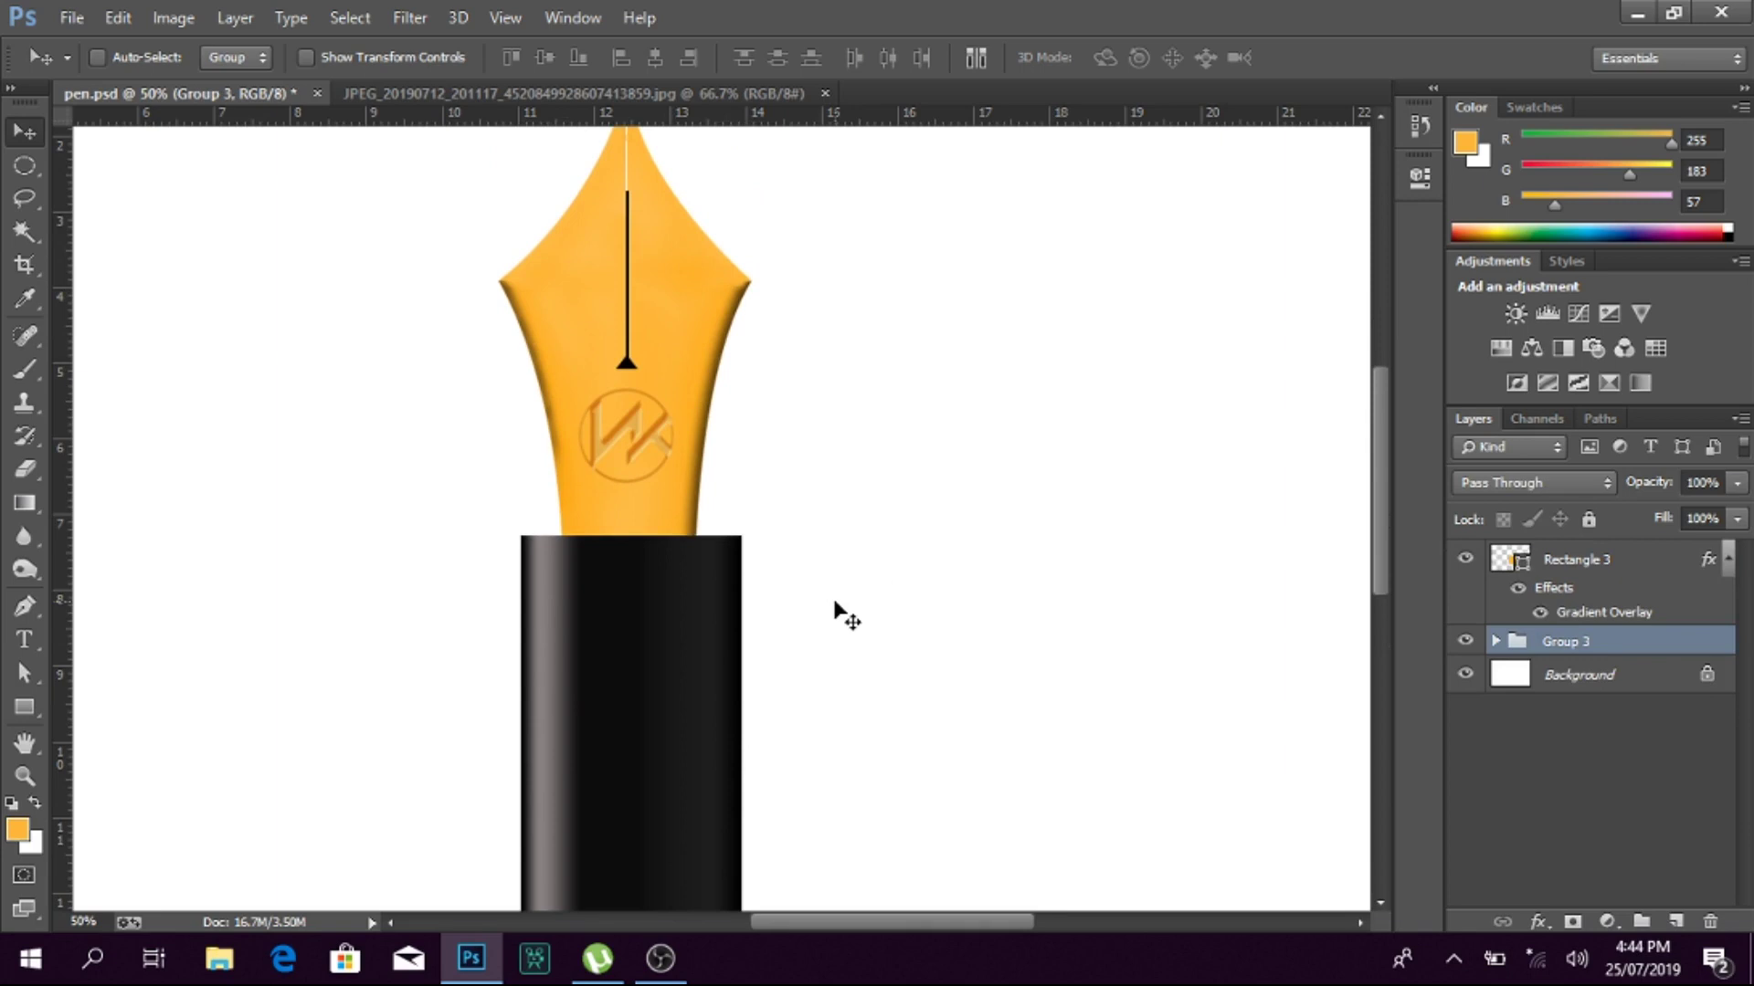
pyautogui.hotkey('ctrl', 'j')
pyautogui.scroll(-3, 666, 626)
pyautogui.hotkey('ctrl', 'z')
# Step: Duplicate the barrel rectangle and squash the copy into a thin band above the barrel
pyautogui.keyDown('ctrl'); pyautogui.click(659, 816); pyautogui.keyUp('ctrl')
pyautogui.hotkey('ctrl', 'j')
pyautogui.hotkey('ctrl', 't')
pyautogui.moveTo(632, 829); pyautogui.dragTo(632, 454)
pyautogui.press('Return')
pyautogui.hotkey('shift', 'Up')
pyautogui.scroll(5, 657, 478)
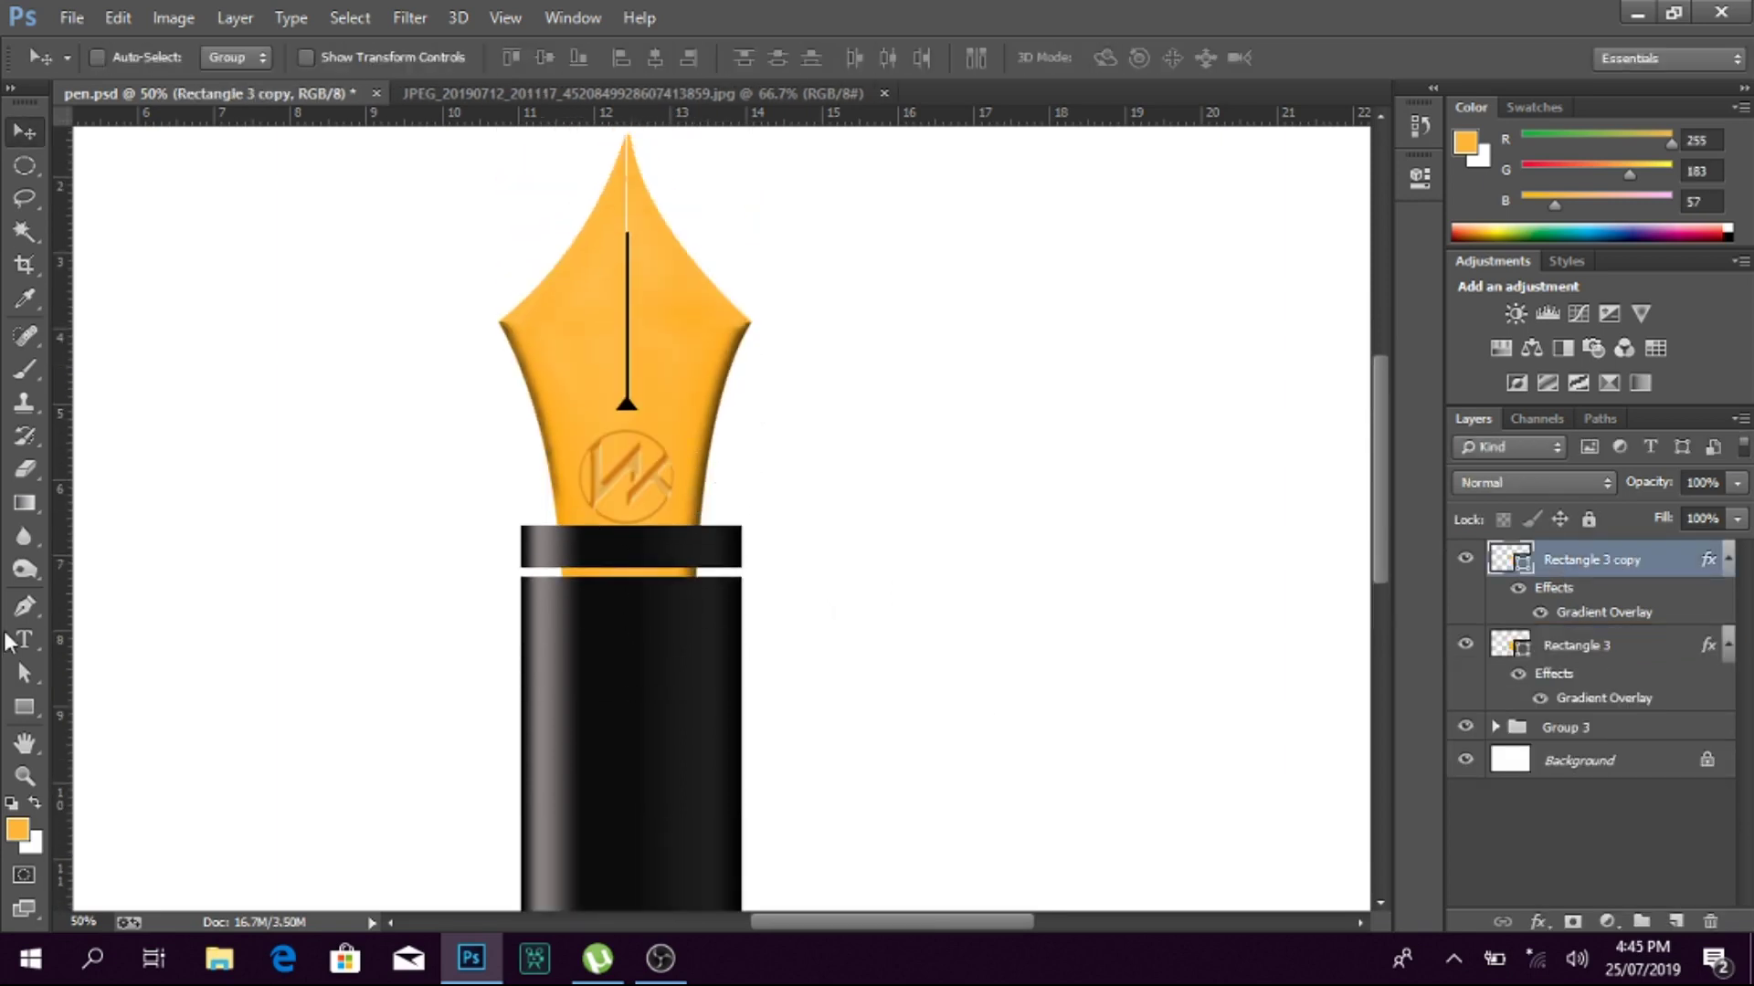
pyautogui.hotkey('ctrl', '+')
pyautogui.hotkey('ctrl', '+')
pyautogui.press('p')
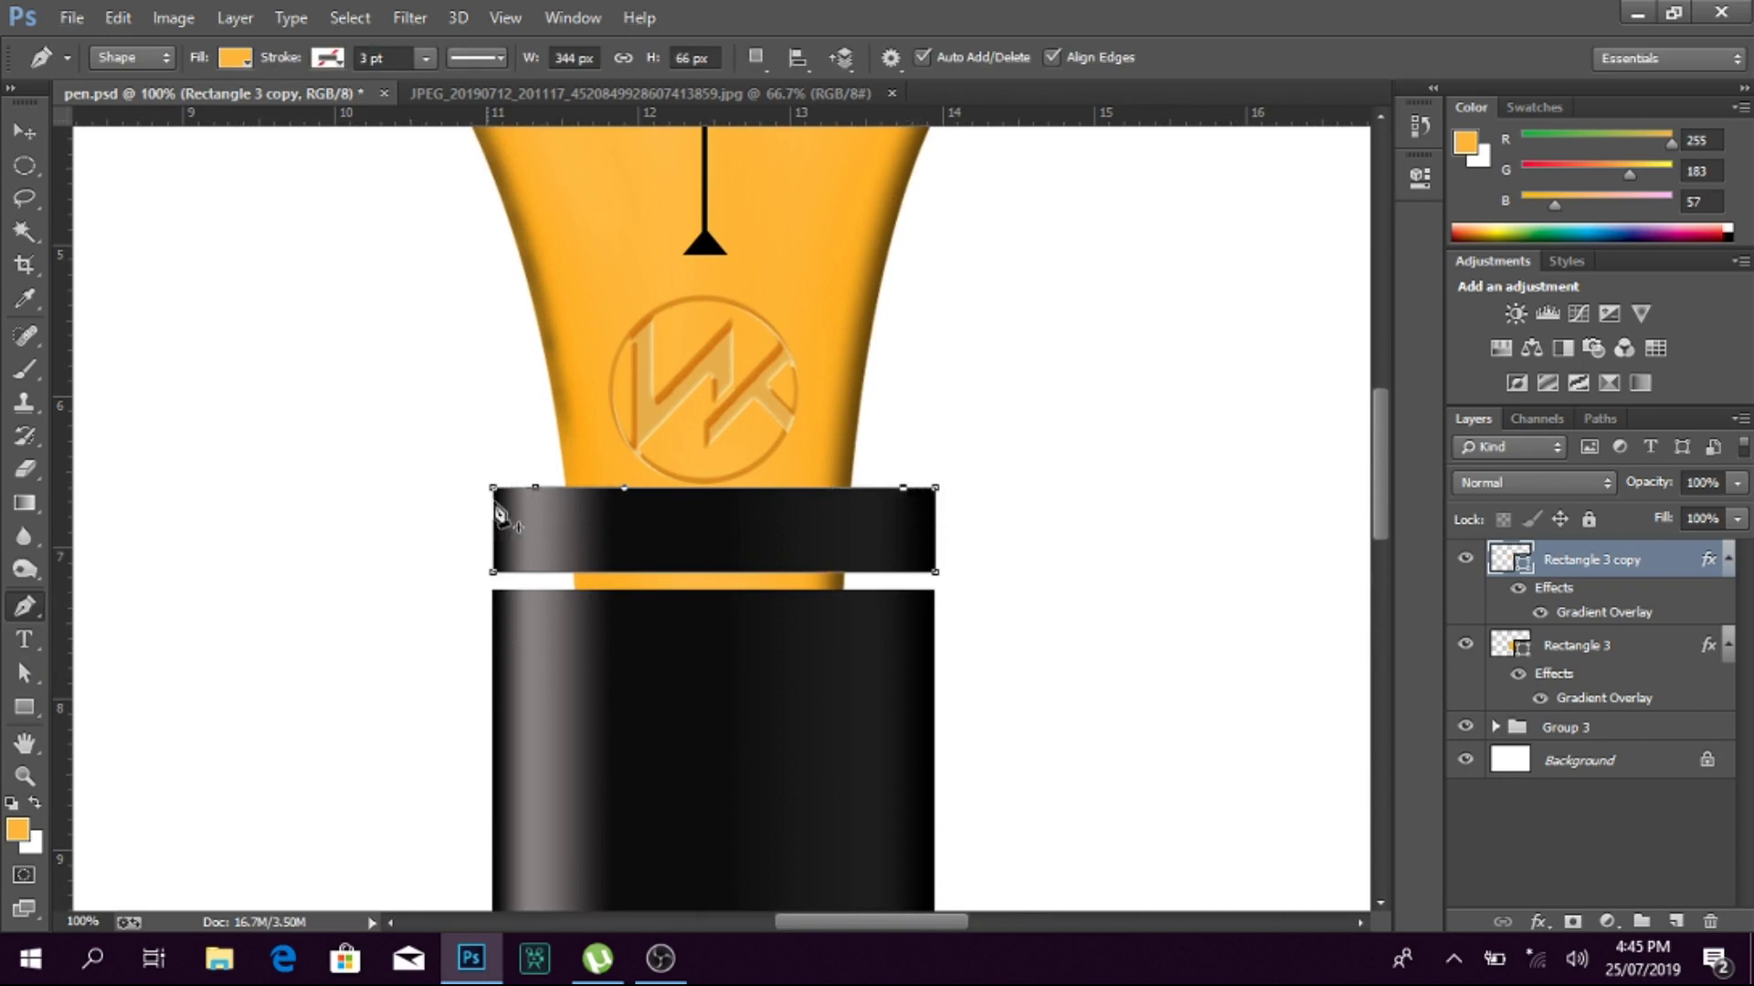
# Step: Raise the band's top anchors and bow its top edge upward with a mid anchor
pyautogui.press('a')
pyautogui.moveTo(536, 490); pyautogui.dragTo(536, 465)
pyautogui.click(903, 490)
pyautogui.hotkey('shift', 'Up')
pyautogui.hotkey('shift', 'Up')
pyautogui.hotkey('shift', 'Up')
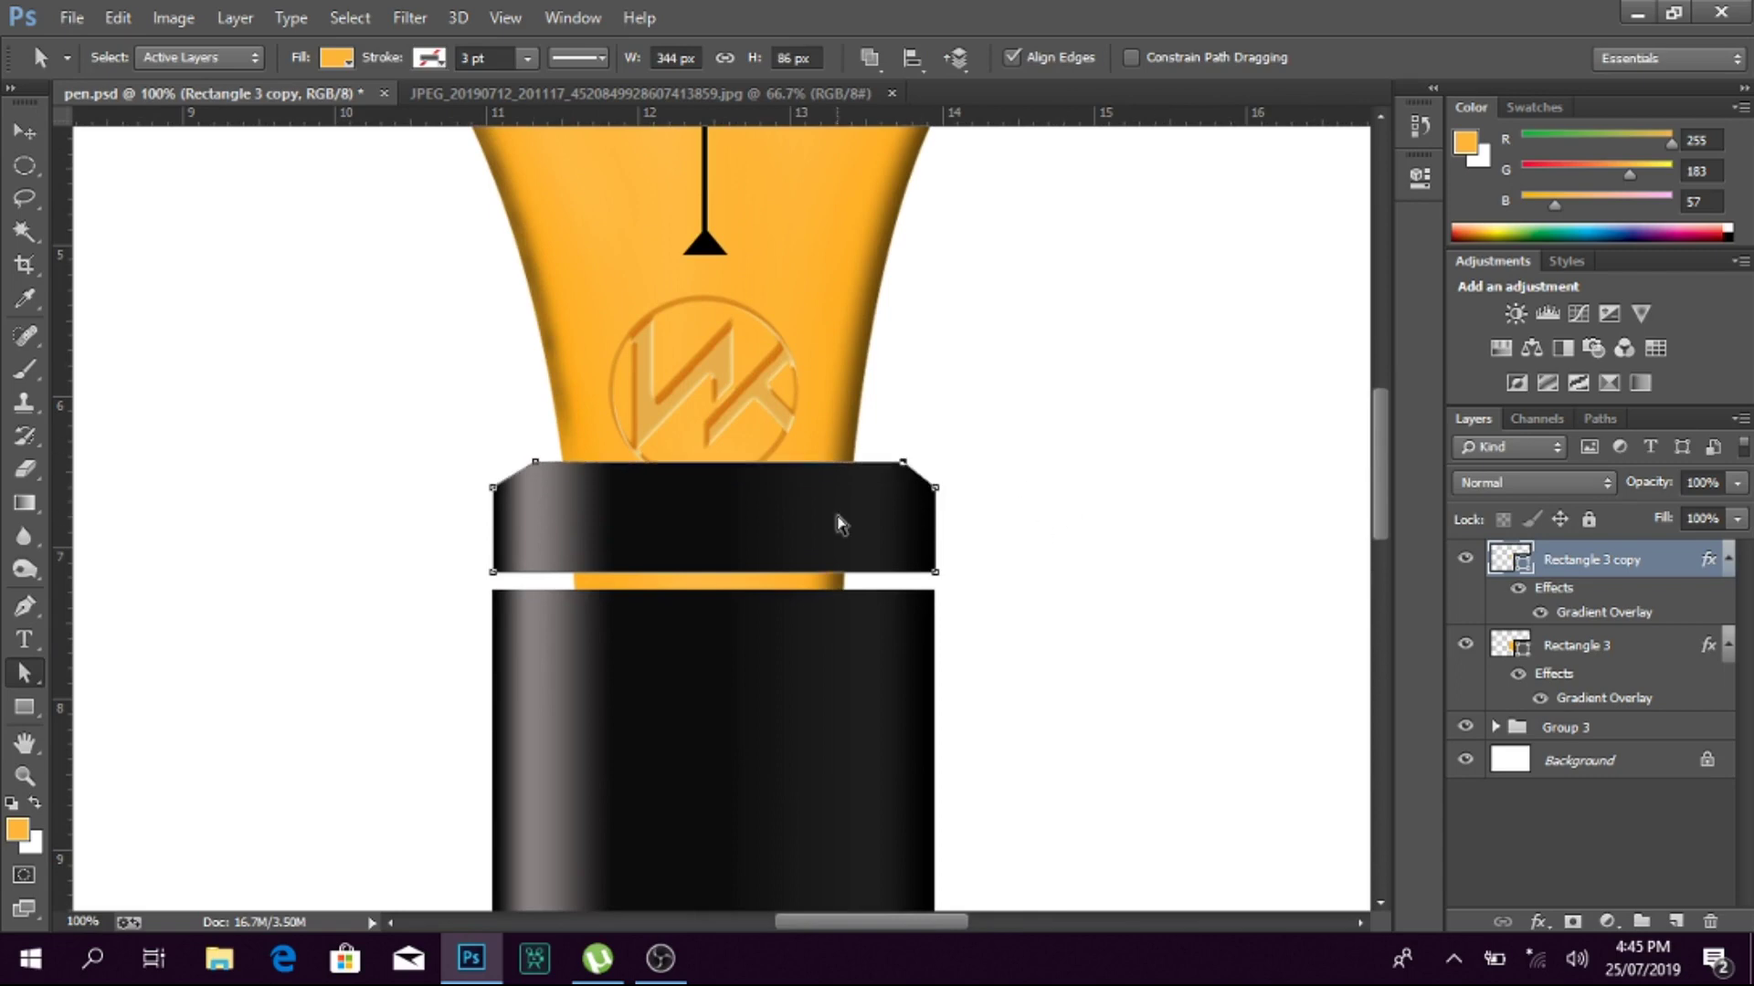
pyautogui.rightClick(722, 471)
pyautogui.click(783, 293)
pyautogui.press('Up')
pyautogui.press('Up')
pyautogui.press('Up')
pyautogui.press('Up')
pyautogui.press('Up')
pyautogui.press('Up')
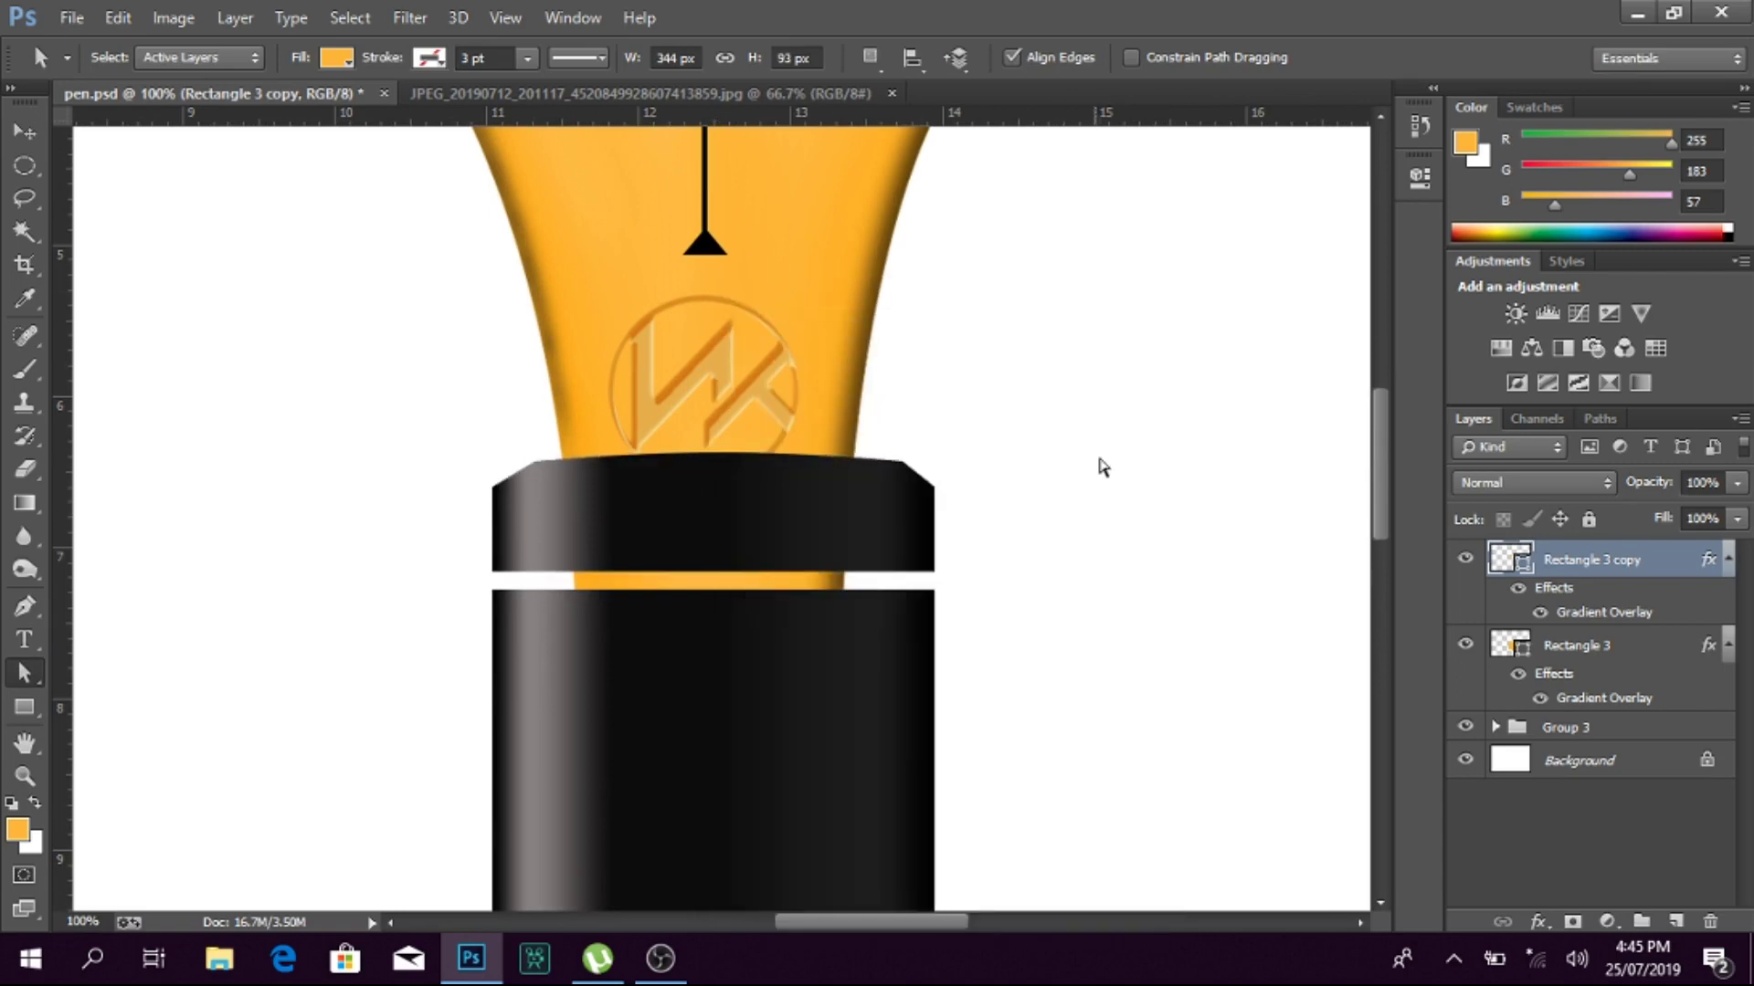
pyautogui.click(1210, 566)
pyautogui.hotkey('ctrl', 'j')
pyautogui.hotkey('ctrl', 'j')
# Step: Recolour the band copy's Gradient Overlay stops, making the 8% stop grey
pyautogui.click(1658, 336)
pyautogui.doubleClick(1674, 582)
pyautogui.click(1084, 646)
pyautogui.click(1260, 462)
pyautogui.doubleClick(978, 636)
pyautogui.click(1649, 335)
pyautogui.doubleClick(890, 637)
pyautogui.click(1209, 513)
pyautogui.click(1649, 300)
pyautogui.click(1303, 252)
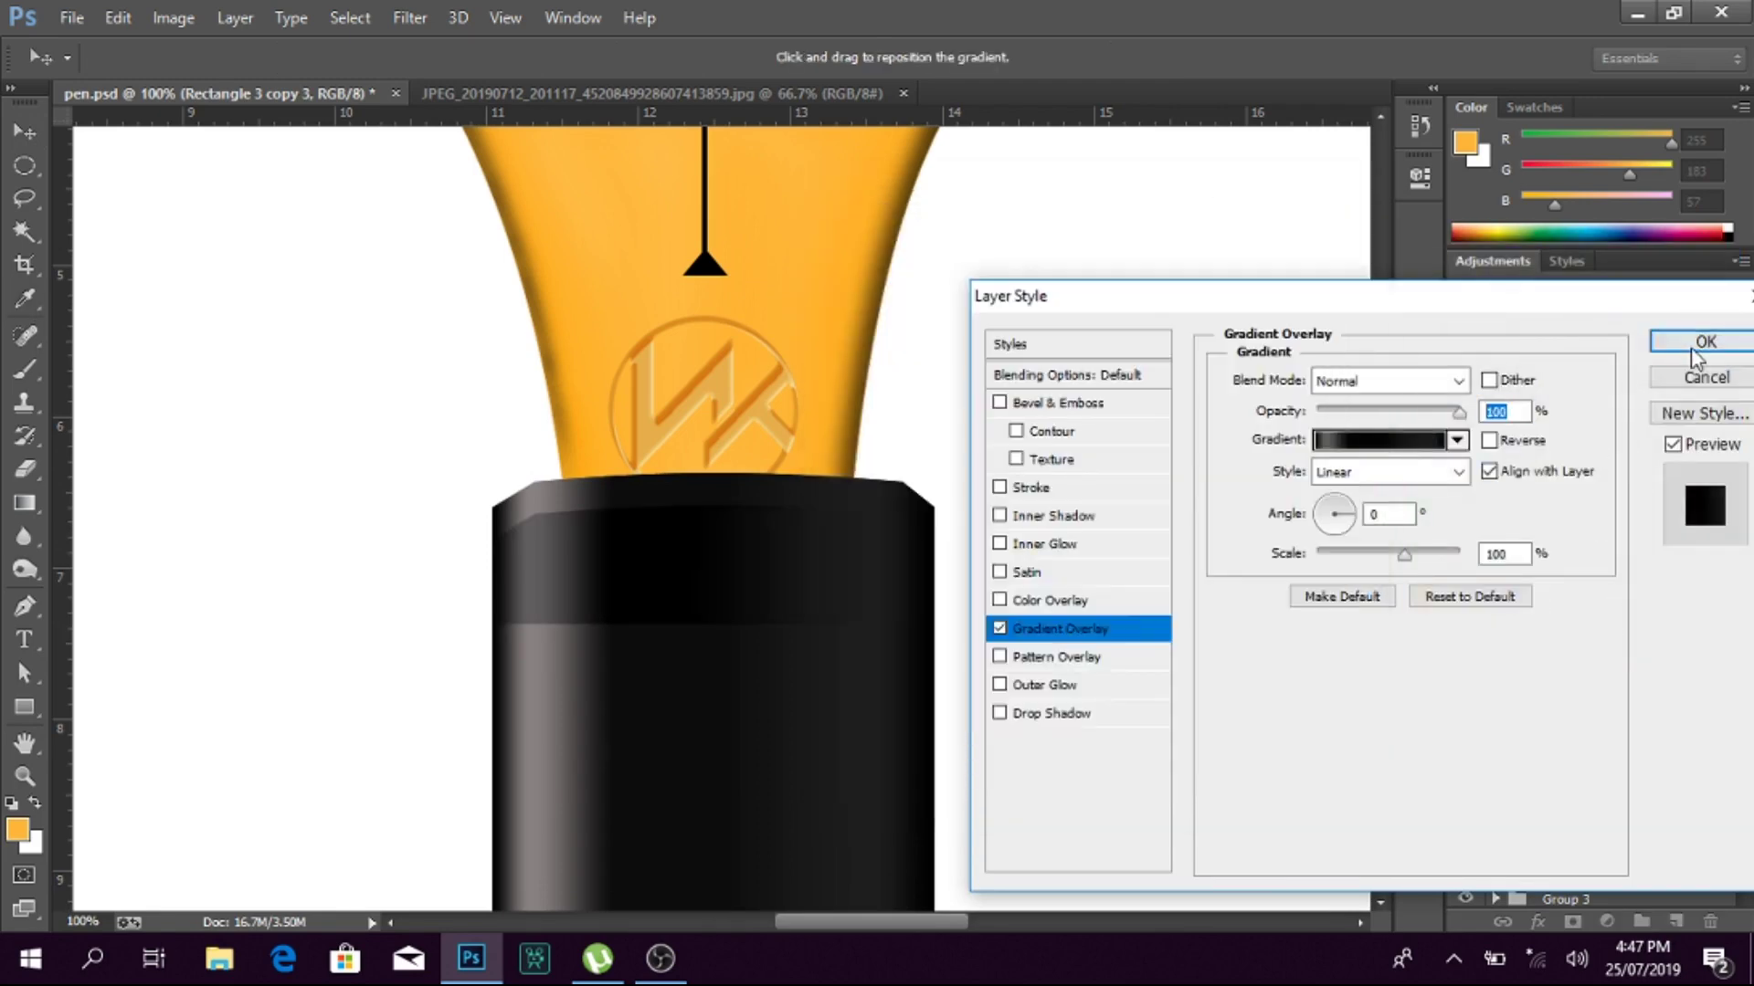
# Step: Shrink the band copy and place it below the other band to close the gap
pyautogui.click(1706, 340)
pyautogui.press('v')
pyautogui.hotkey('ctrl', 't')
pyautogui.moveTo(717, 497); pyautogui.dragTo(711, 545)
pyautogui.press('Return')
pyautogui.hotkey('ctrl', '[')
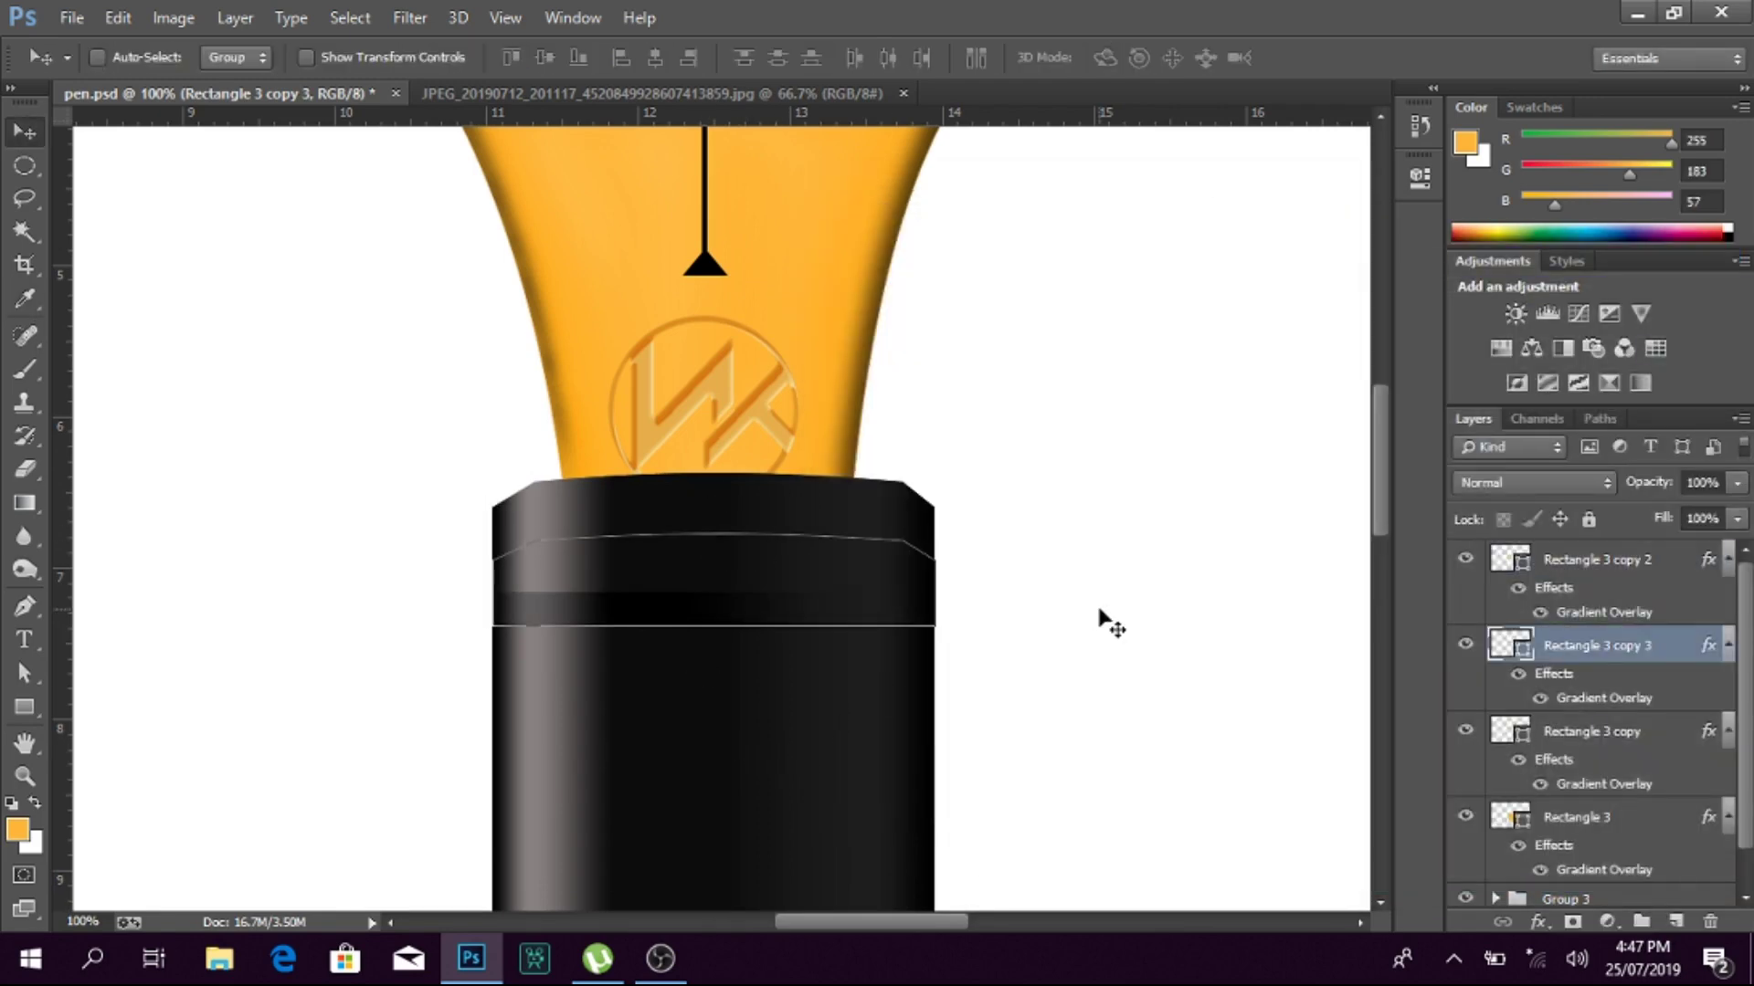
pyautogui.scroll(-2, 1048, 790)
pyautogui.scroll(-1, 1065, 759)
pyautogui.doubleClick(1512, 644)
pyautogui.click(1644, 335)
# Step: Give the band a Bevel & Emboss with adjusted depth and a sharper gloss contour
pyautogui.doubleClick(1671, 665)
pyautogui.click(1051, 403)
pyautogui.moveTo(1340, 444); pyautogui.dragTo(1341, 448)
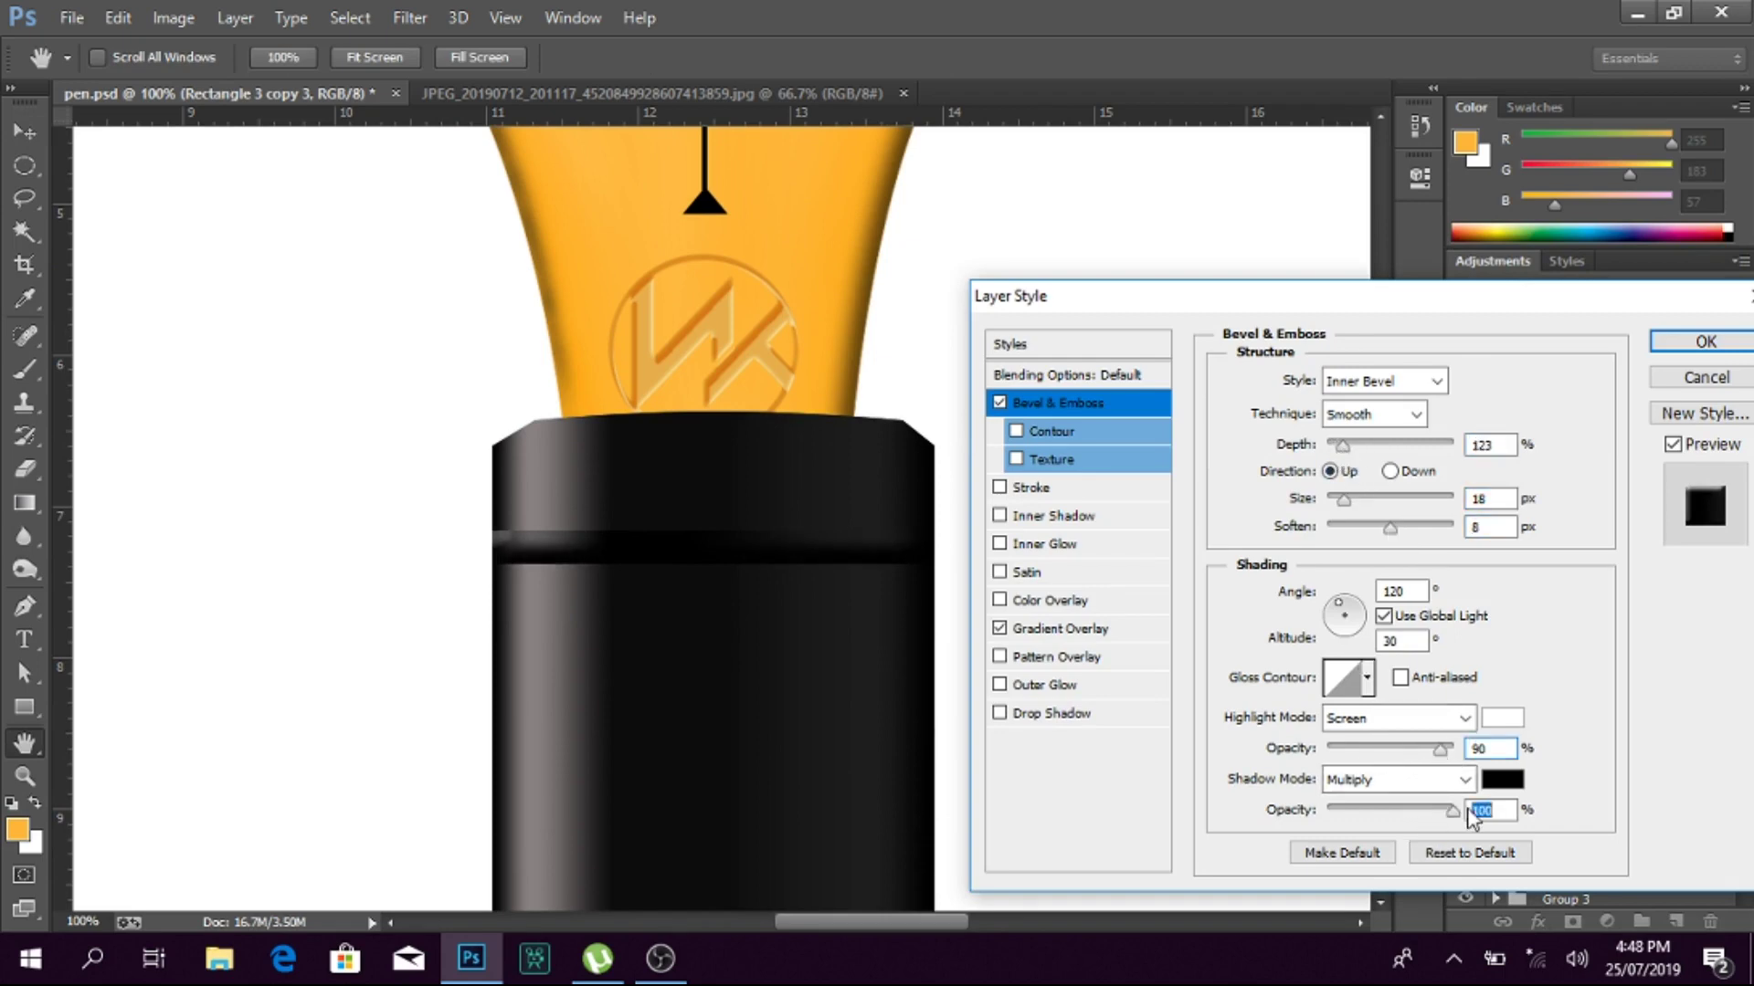
pyautogui.click(1367, 676)
pyautogui.click(1347, 740)
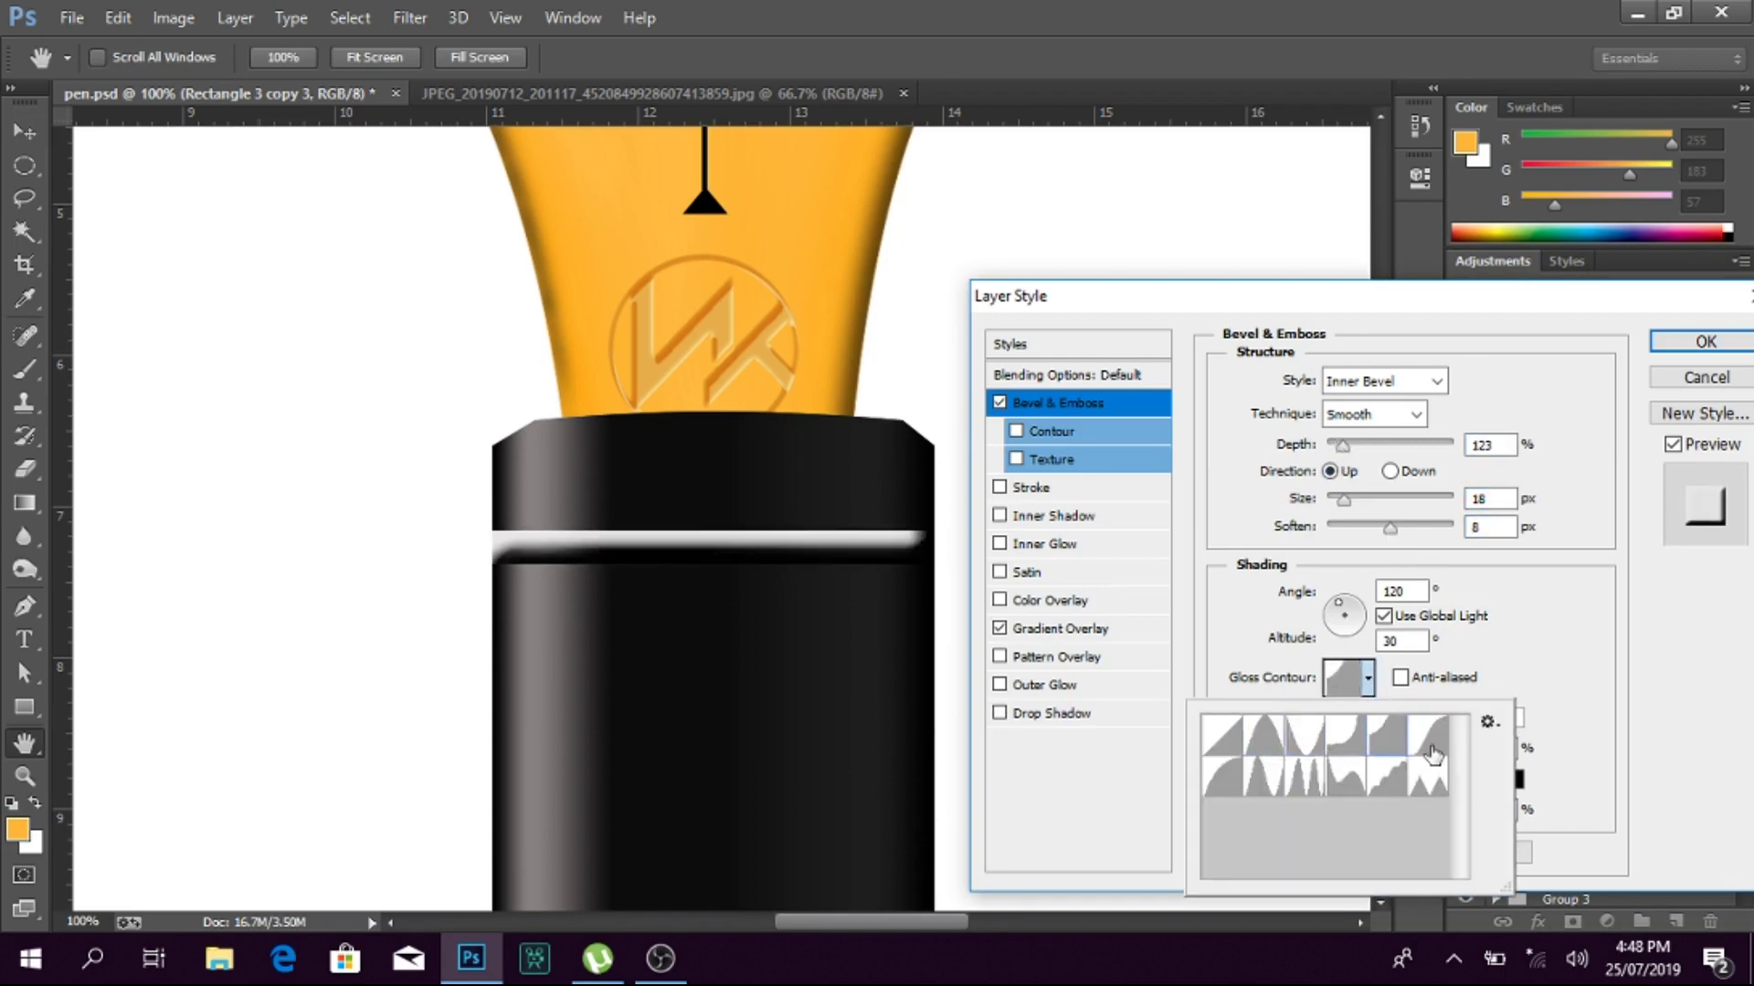
pyautogui.click(1705, 341)
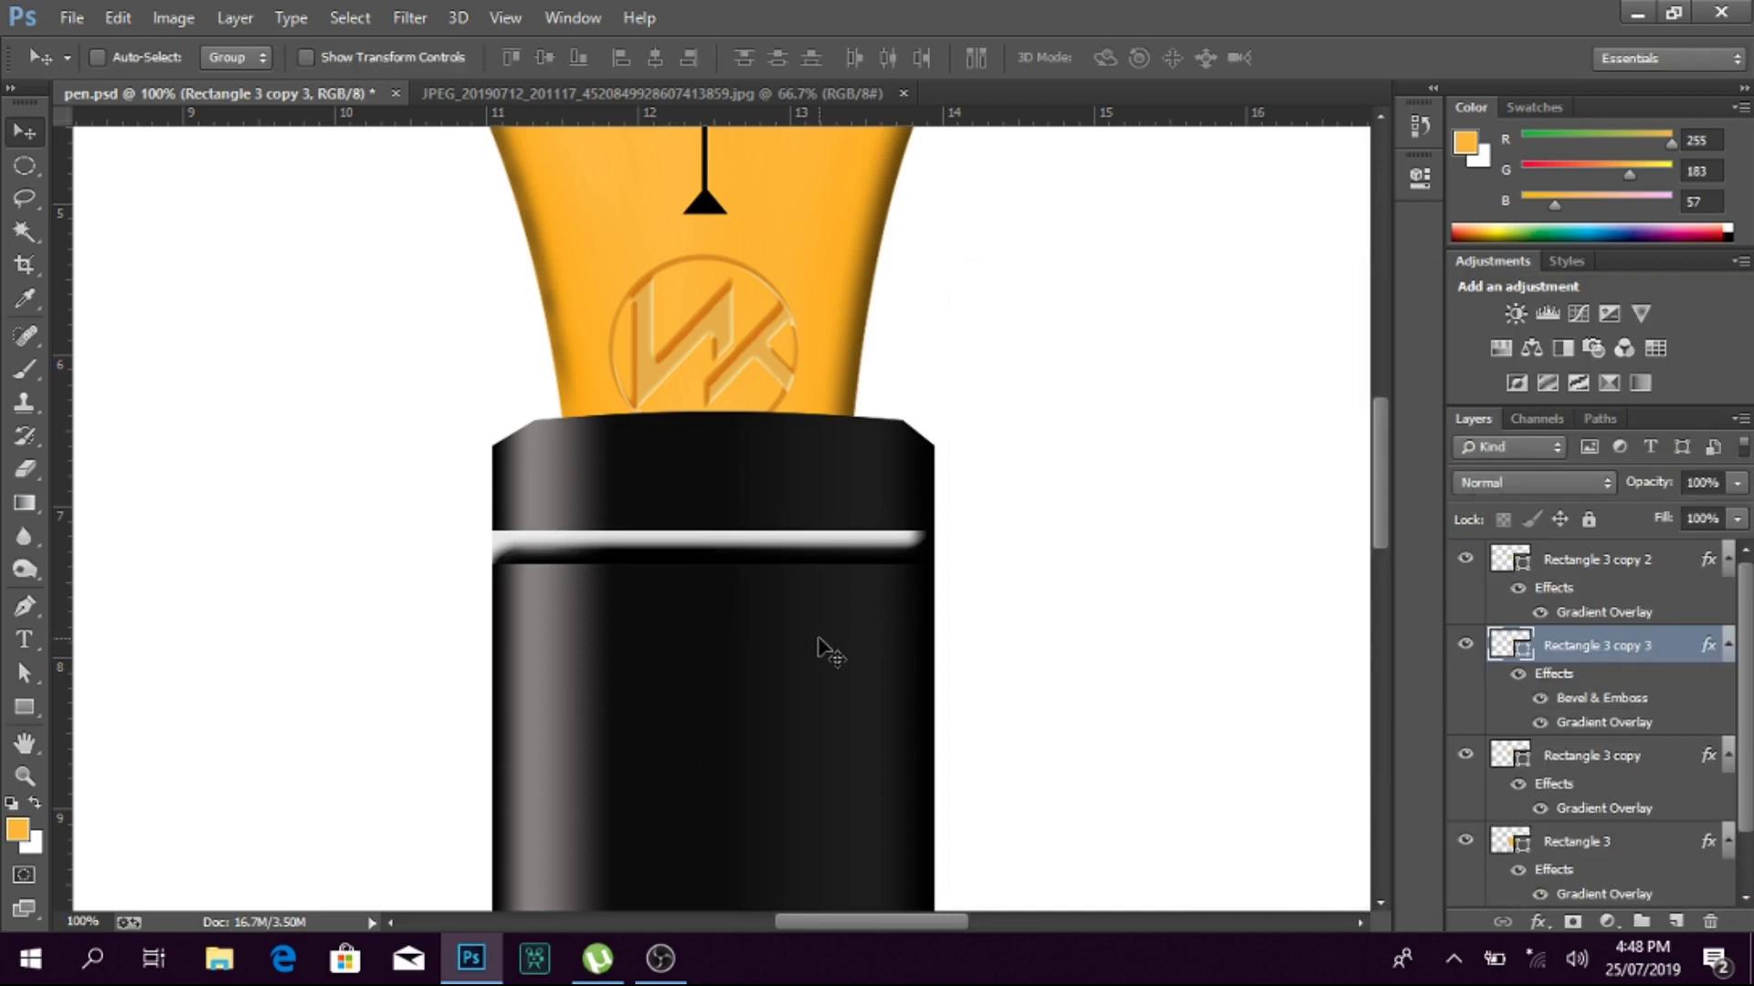
pyautogui.hotkey('ctrl', 't')
pyautogui.press('Return')
pyautogui.hotkey('ctrl', '0')
# Step: Fine-tune the nib group's vertical position over the barrel
pyautogui.rightClick(764, 378)
pyautogui.click(791, 386)
pyautogui.hotkey('shift', 'Up')
pyautogui.hotkey('shift', 'Up')
pyautogui.hotkey('shift', 'Up')
pyautogui.hotkey('shift', 'Down')
pyautogui.hotkey('shift', 'Down')
pyautogui.hotkey('shift', 'Down')
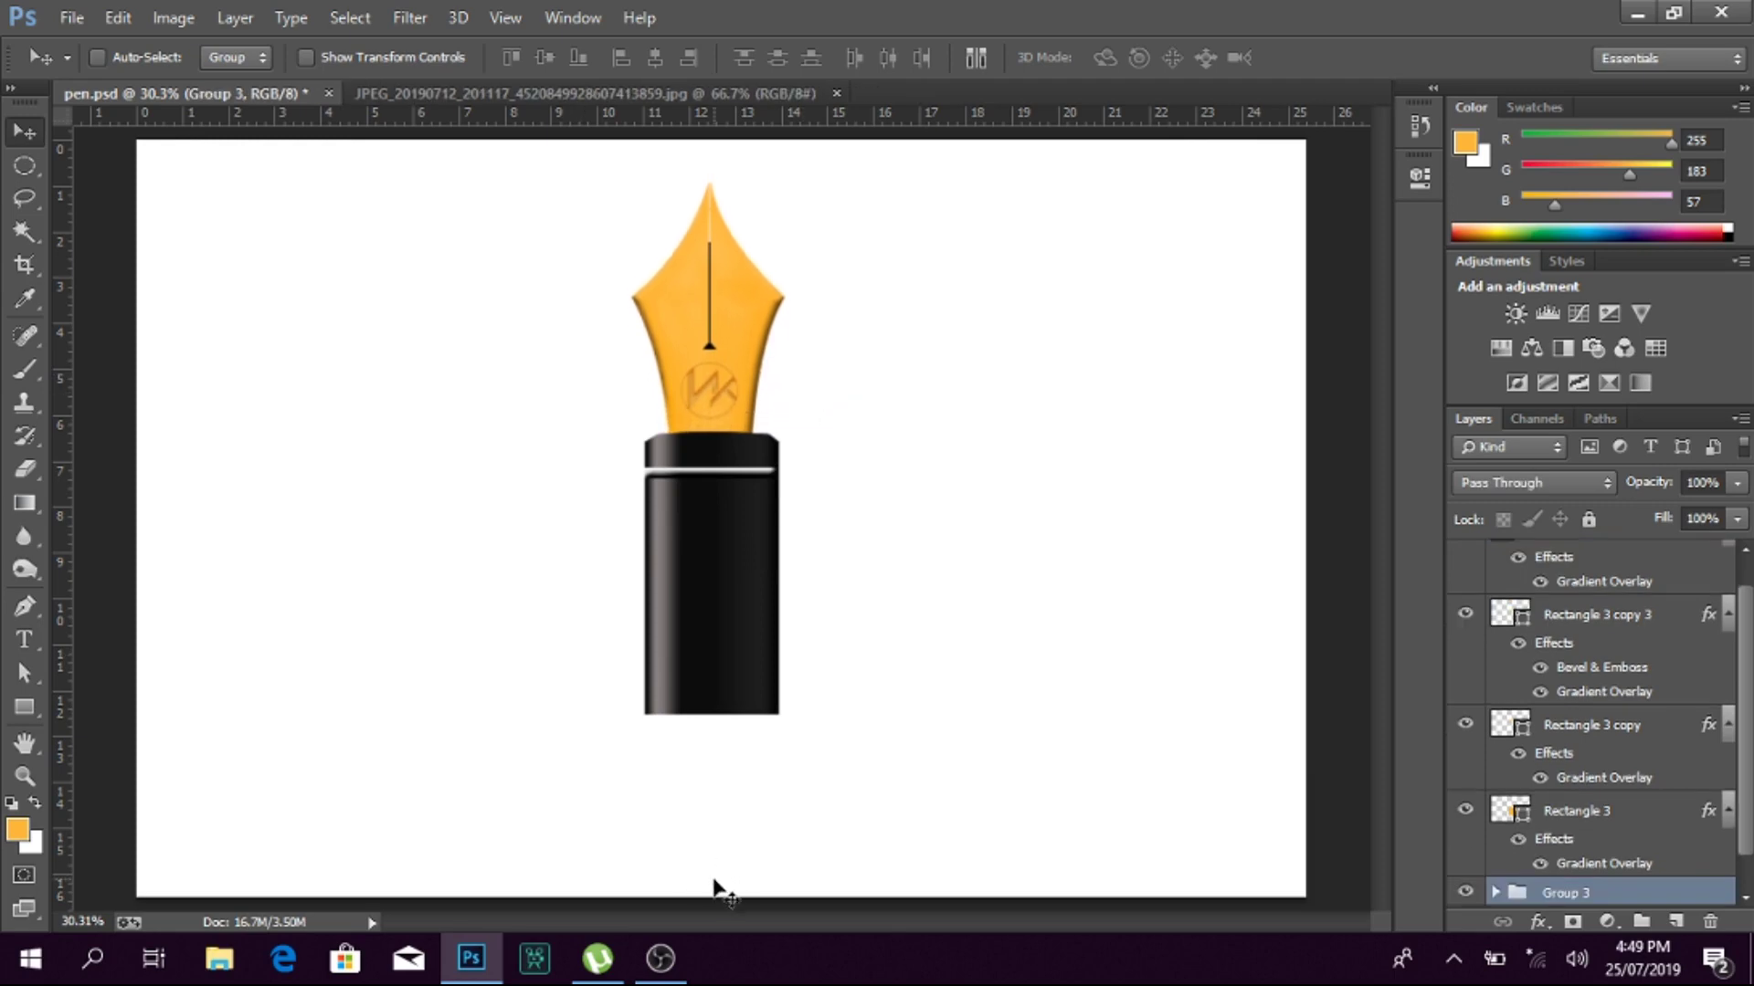
pyautogui.scroll(3, 791, 697)
# Step: Widen the Rectangle 3 barrel's base from 344 to 362 px and curve its bottom edge
pyautogui.rightClick(677, 644)
pyautogui.click(705, 659)
pyautogui.press('a')
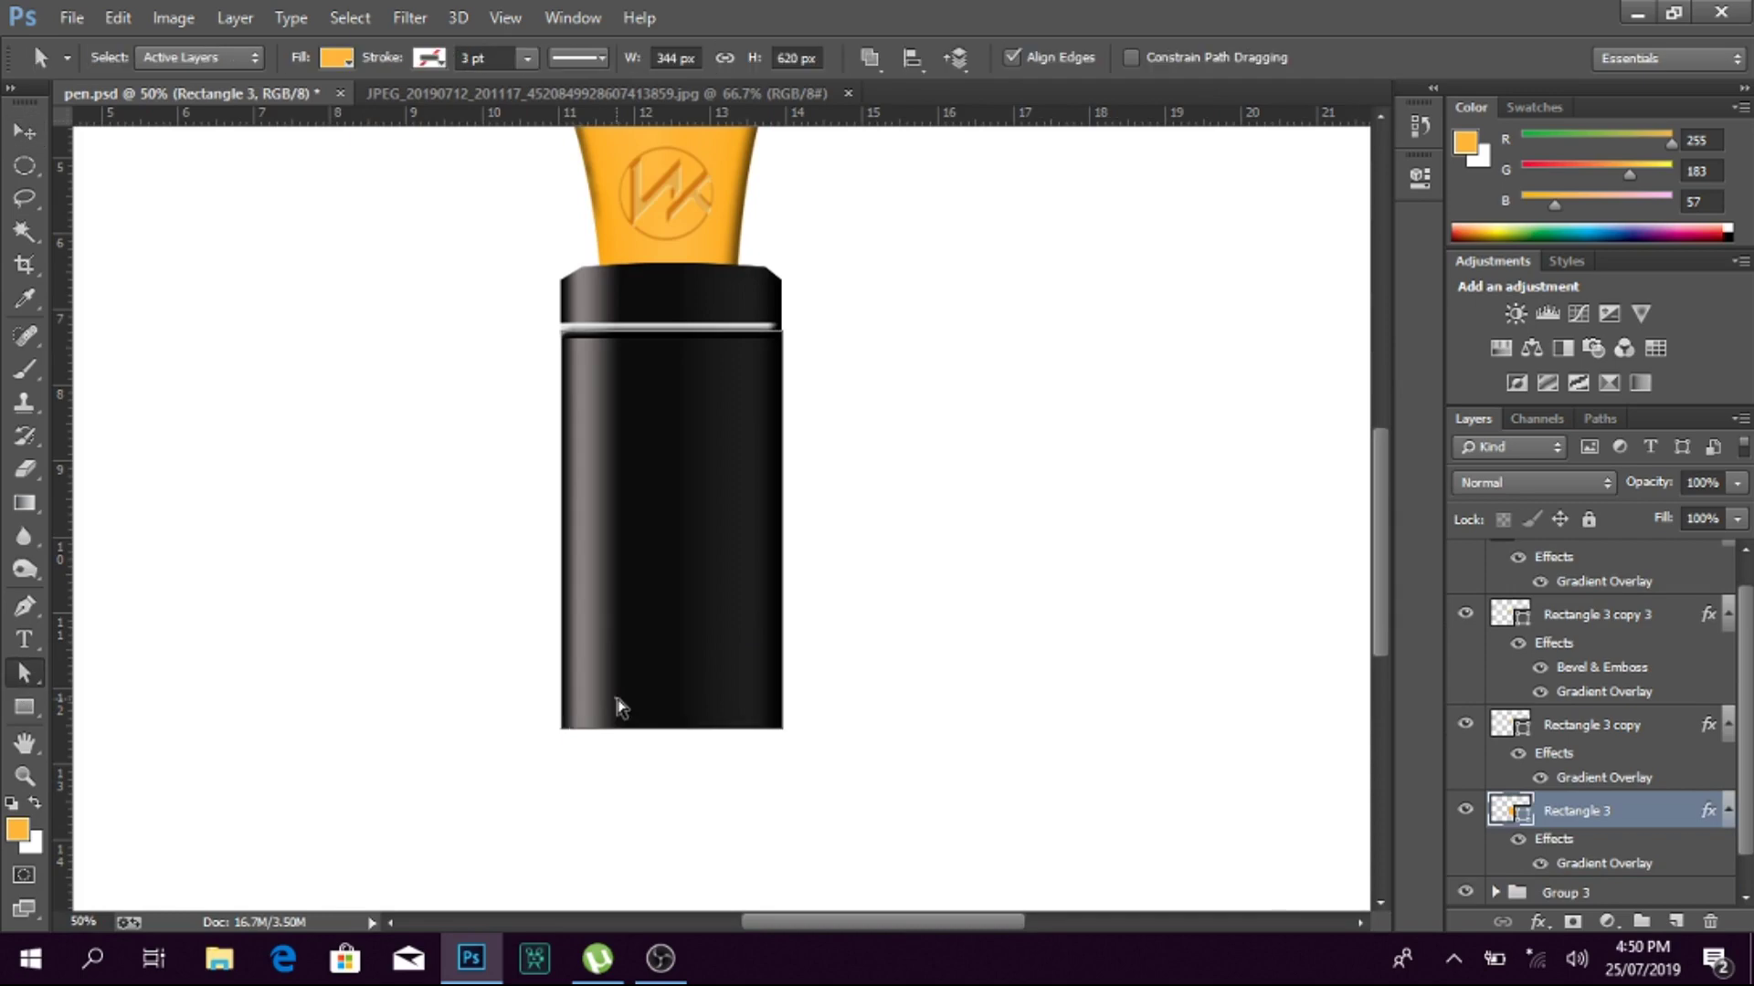
pyautogui.hotkey('shift', 'Left')
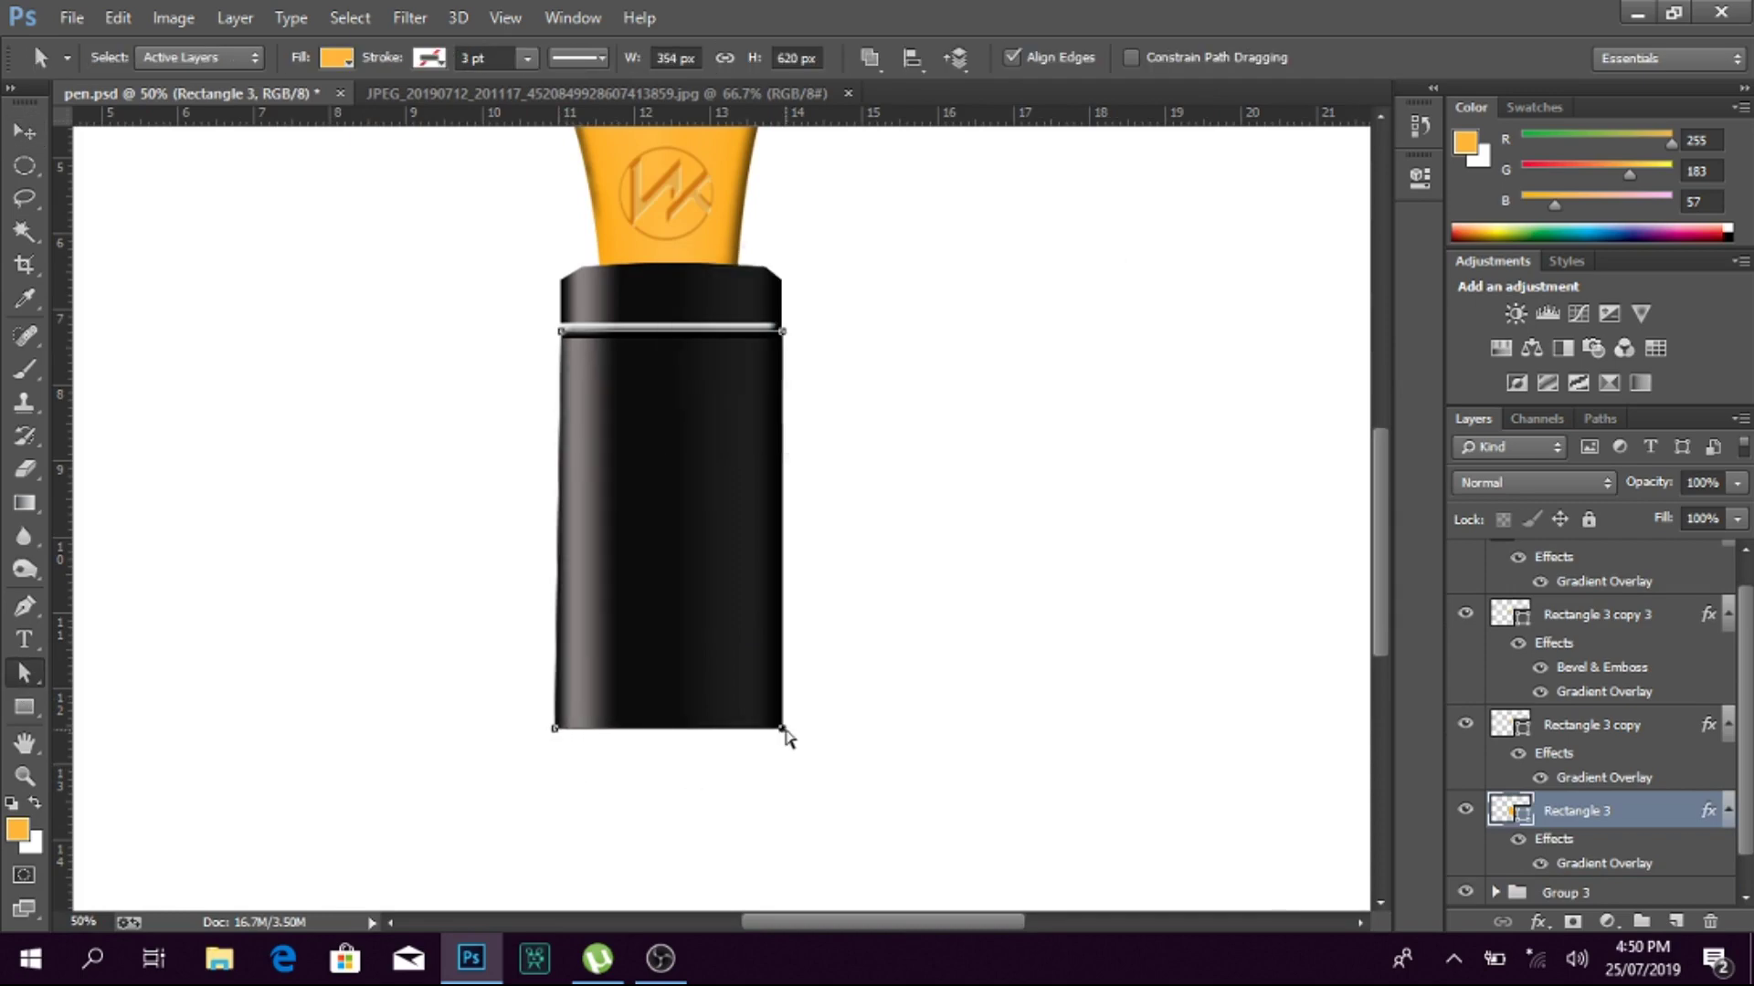
pyautogui.click(25, 132)
pyautogui.press('a')
pyautogui.rightClick(667, 729)
pyautogui.click(845, 87)
pyautogui.press('Escape')
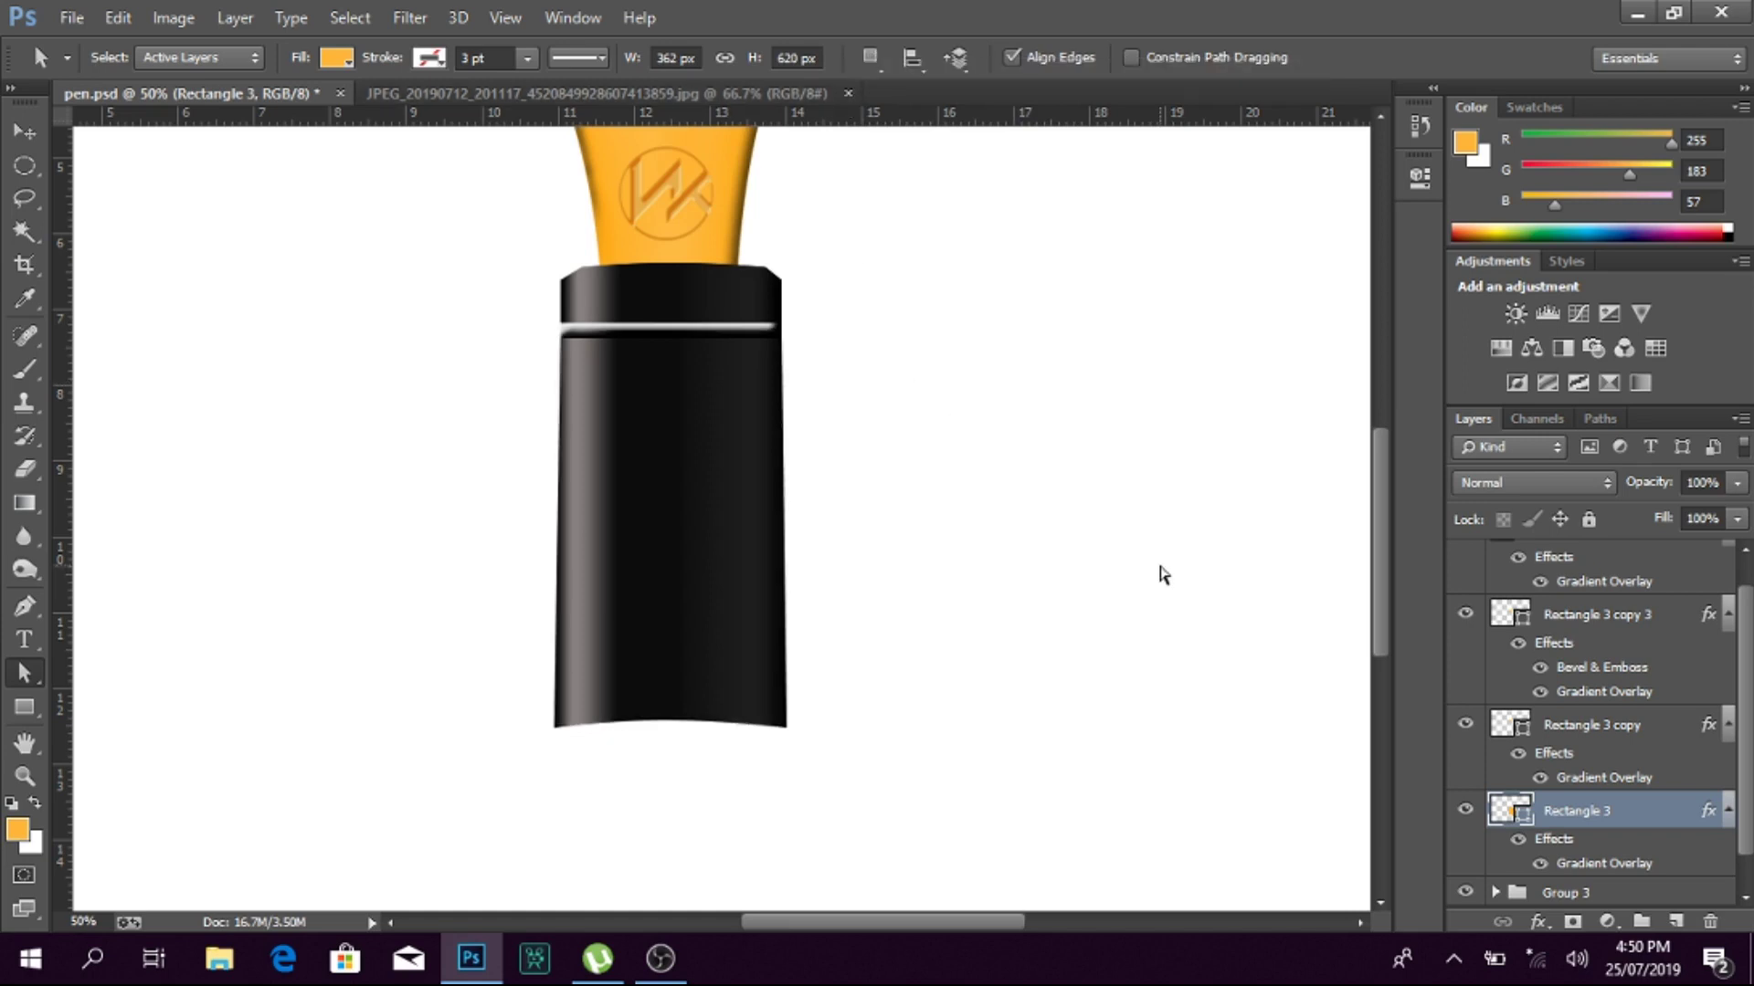
# Step: Reselect the black barrel layer with the Move tool
pyautogui.scroll(-2, 922, 808)
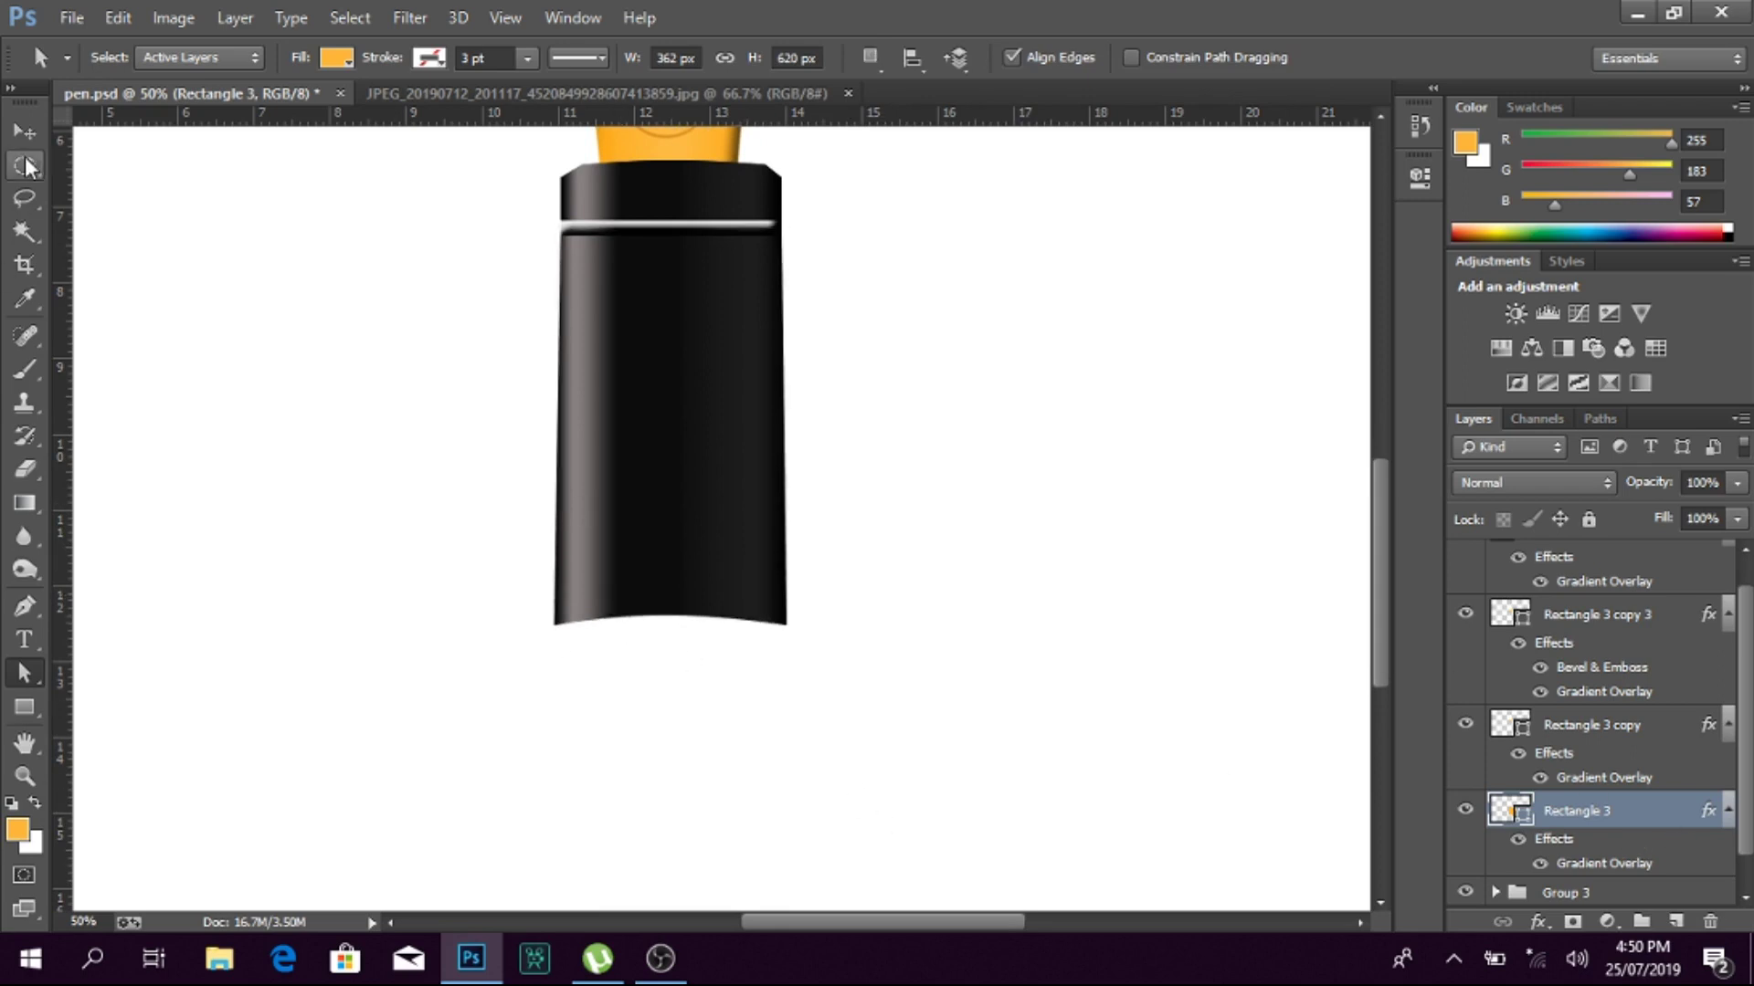
pyautogui.press('v')
pyautogui.rightClick(722, 501)
pyautogui.click(757, 508)
# Step: Duplicate the barrel, place the copy behind it and shift it slightly lower
pyautogui.hotkey('ctrl', 'j')
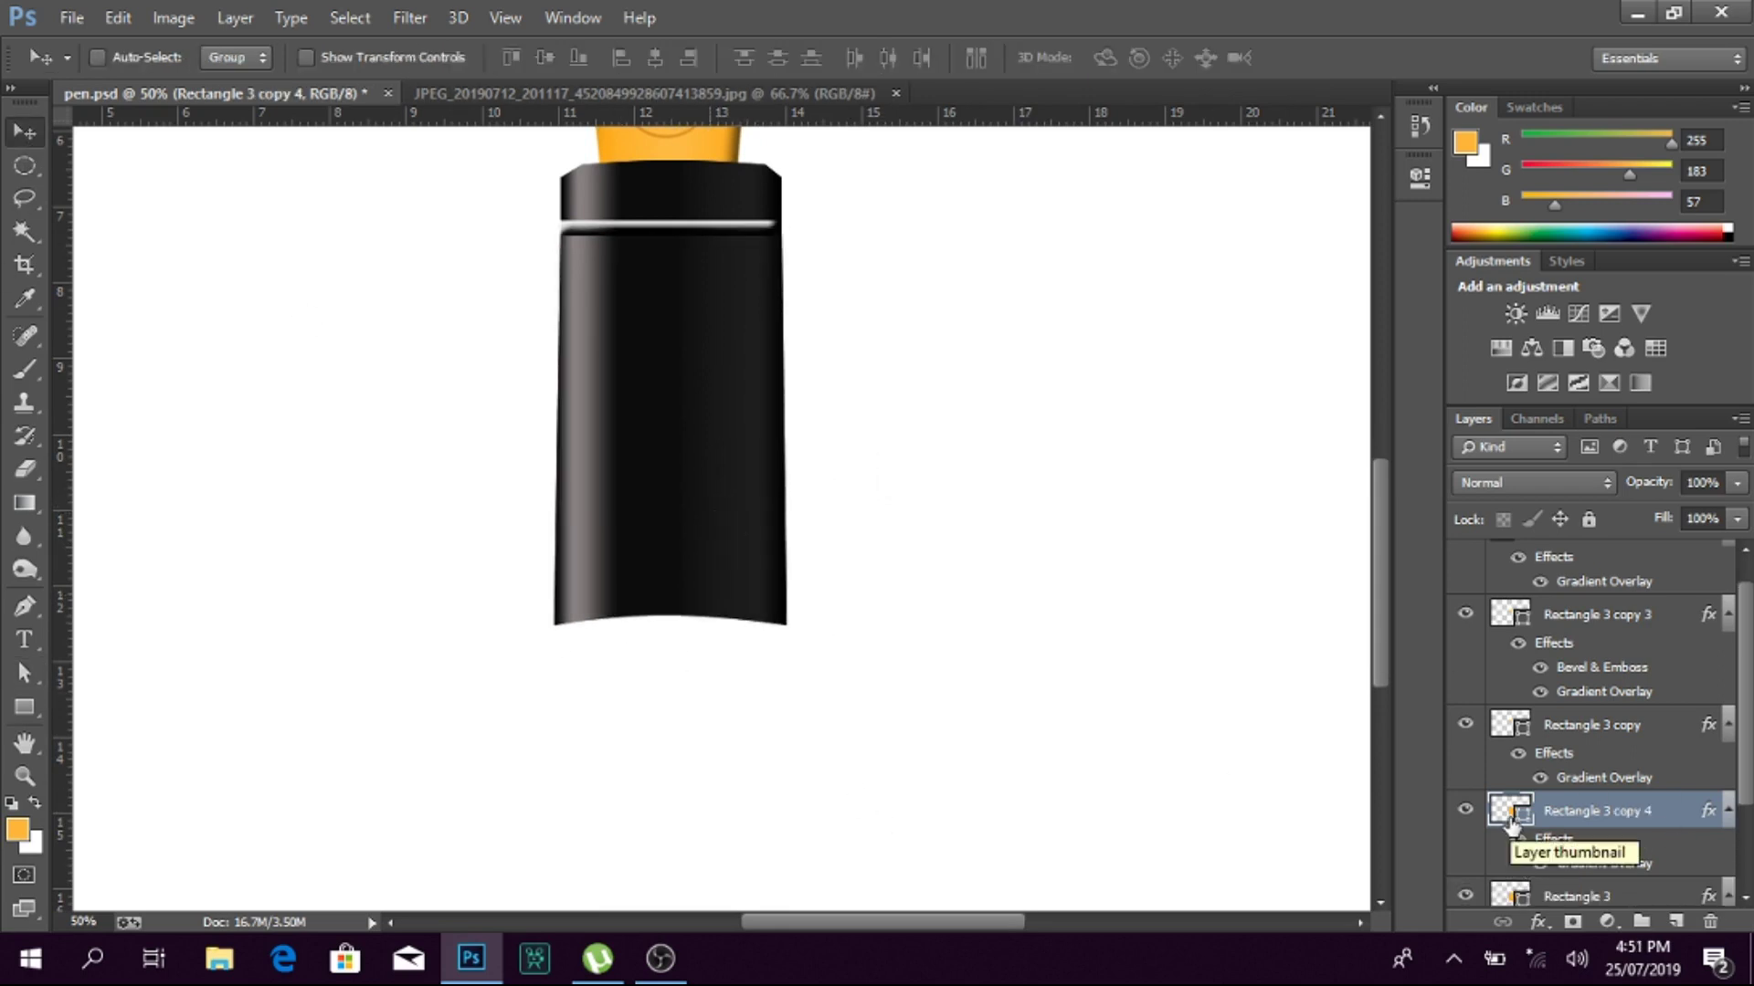
pyautogui.hotkey('ctrl', '[')
pyautogui.moveTo(658, 462); pyautogui.dragTo(662, 486)
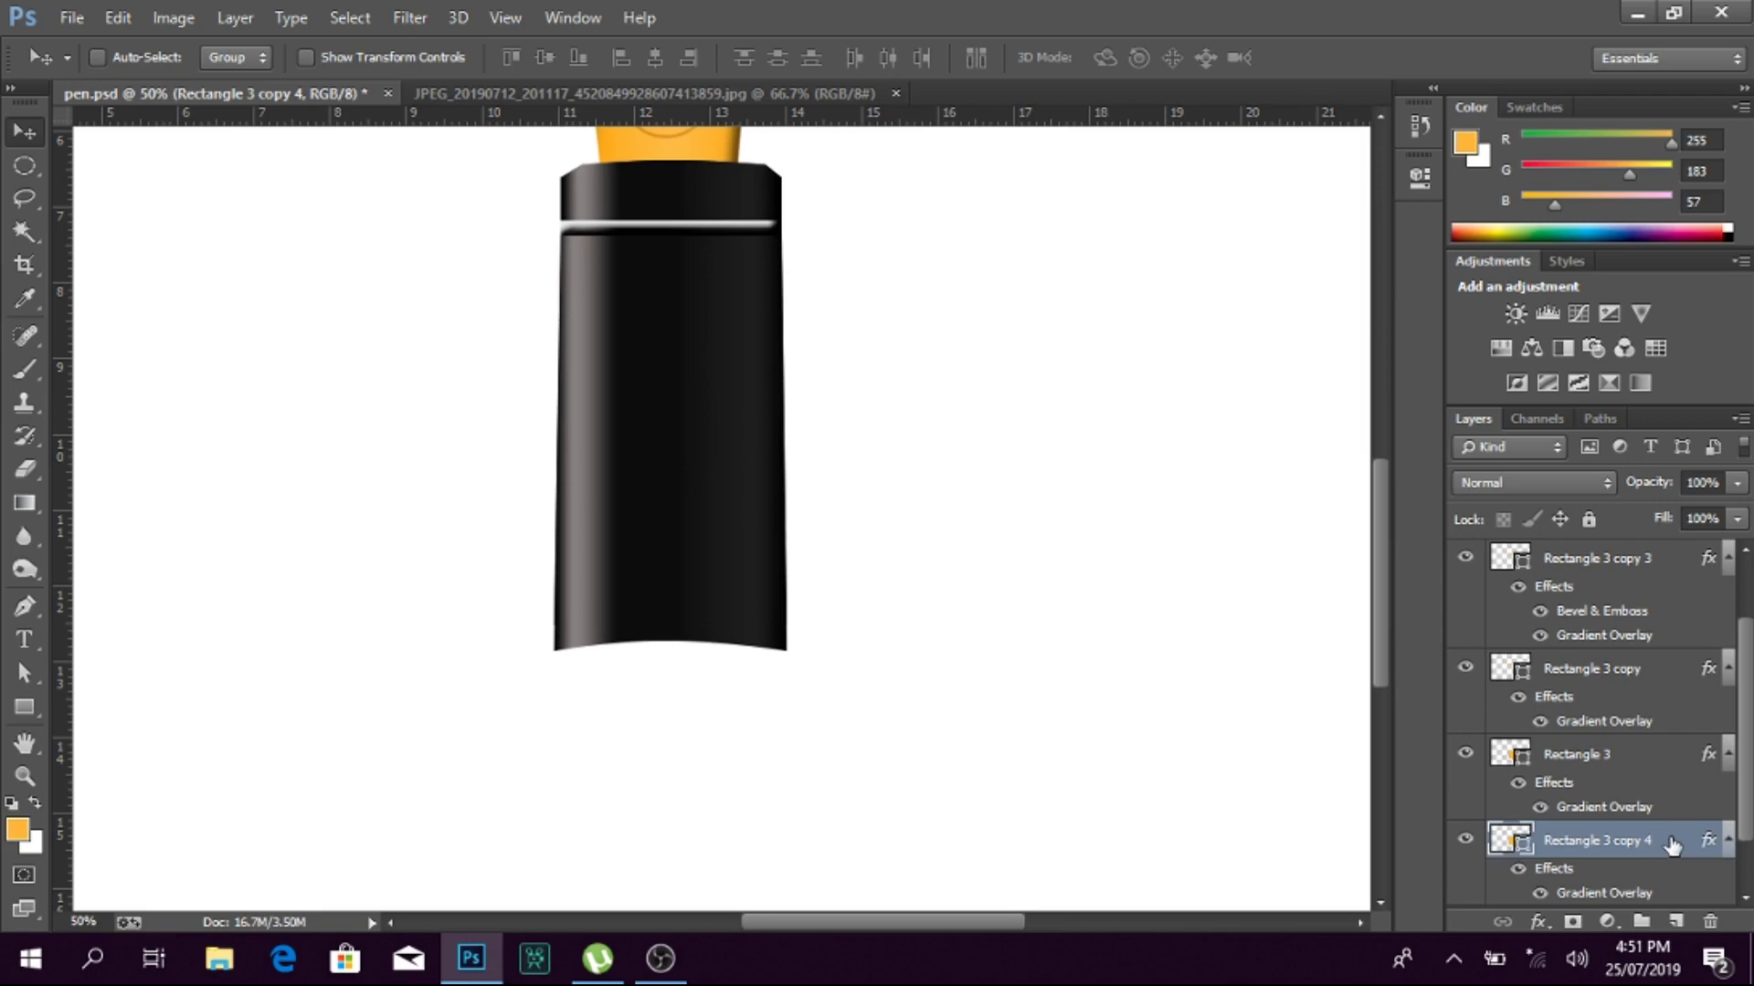
# Step: Set the copy's Gradient Overlay first stop to gold and end stop to orange
pyautogui.doubleClick(1671, 845)
pyautogui.click(1064, 727)
pyautogui.click(1330, 438)
pyautogui.doubleClick(851, 636)
pyautogui.moveTo(1429, 628)
pyautogui.mouseDown()
pyautogui.moveTo(1418, 481)
pyautogui.moveTo(1418, 591)
pyautogui.moveTo(1443, 616)
pyautogui.mouseUp()
pyautogui.click(1370, 374)
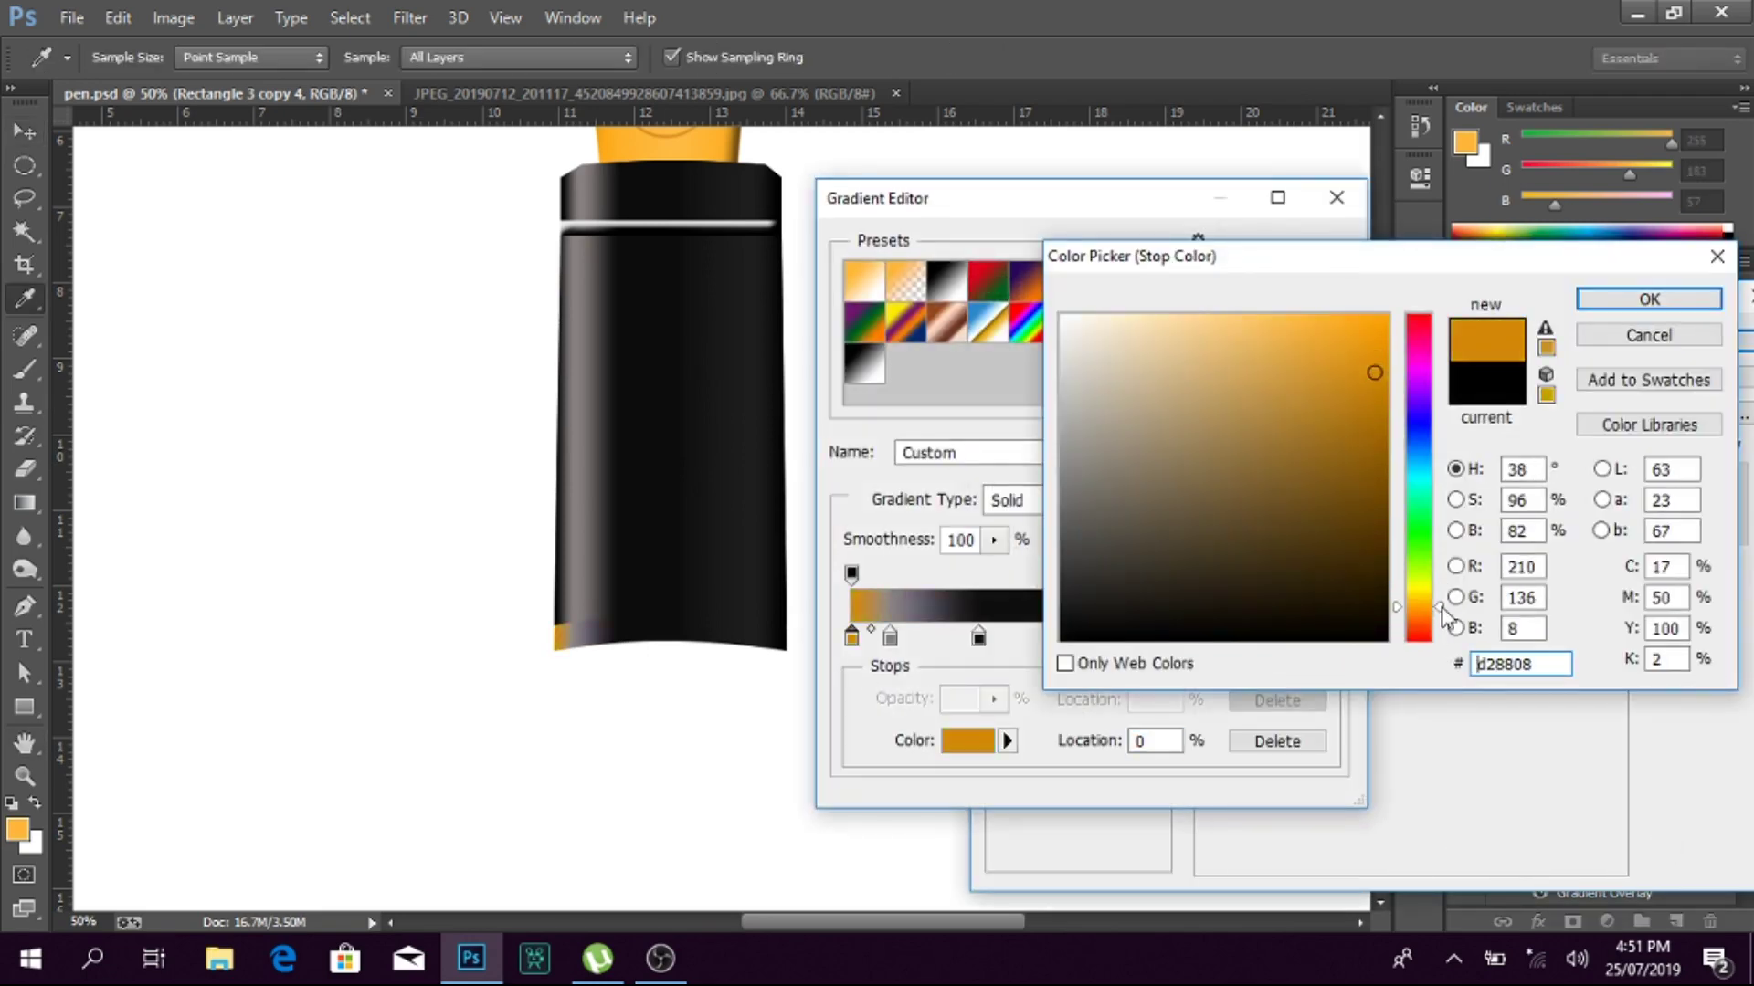
pyautogui.click(1306, 315)
pyautogui.click(1649, 298)
pyautogui.doubleClick(1332, 637)
pyautogui.click(1302, 316)
# Step: Add a deeper orange 87% stop, make 27% light orange and 8% dark orange
pyautogui.click(1580, 297)
pyautogui.click(1273, 639)
pyautogui.doubleClick(1272, 639)
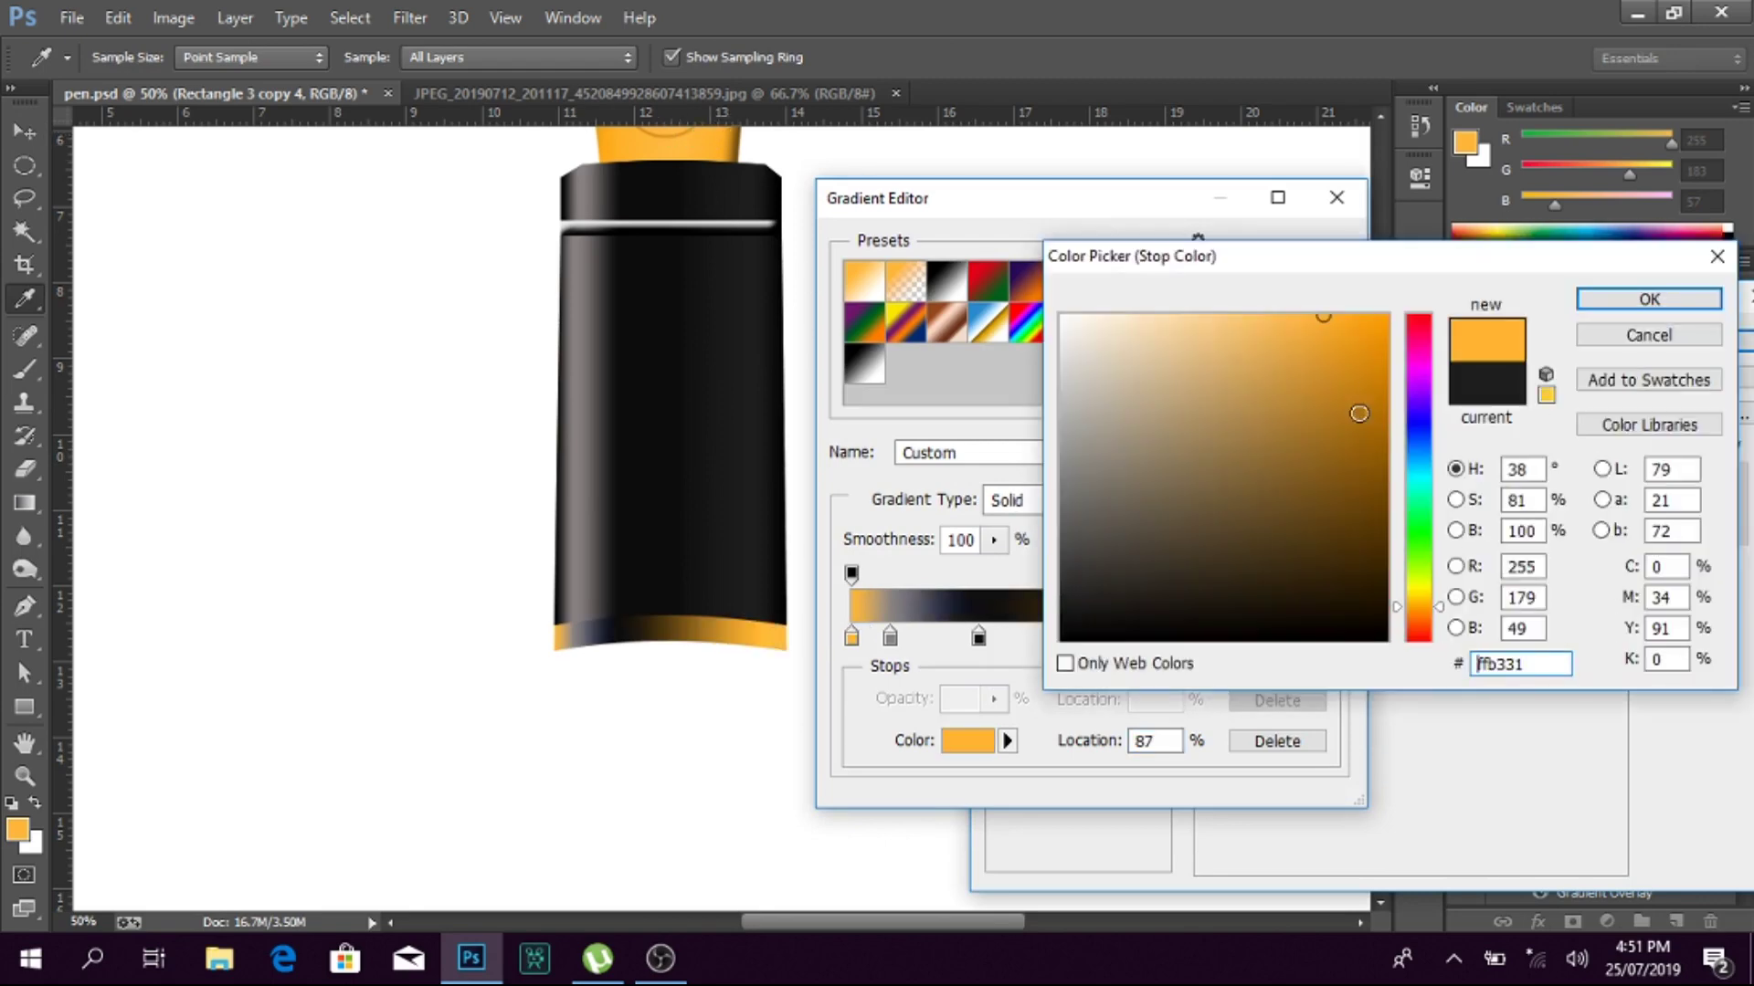
pyautogui.moveTo(1324, 313); pyautogui.dragTo(1341, 350)
pyautogui.click(1649, 298)
pyautogui.doubleClick(978, 637)
pyautogui.click(1307, 316)
pyautogui.click(1648, 299)
pyautogui.doubleClick(891, 636)
pyautogui.moveTo(1342, 327); pyautogui.dragTo(1378, 357)
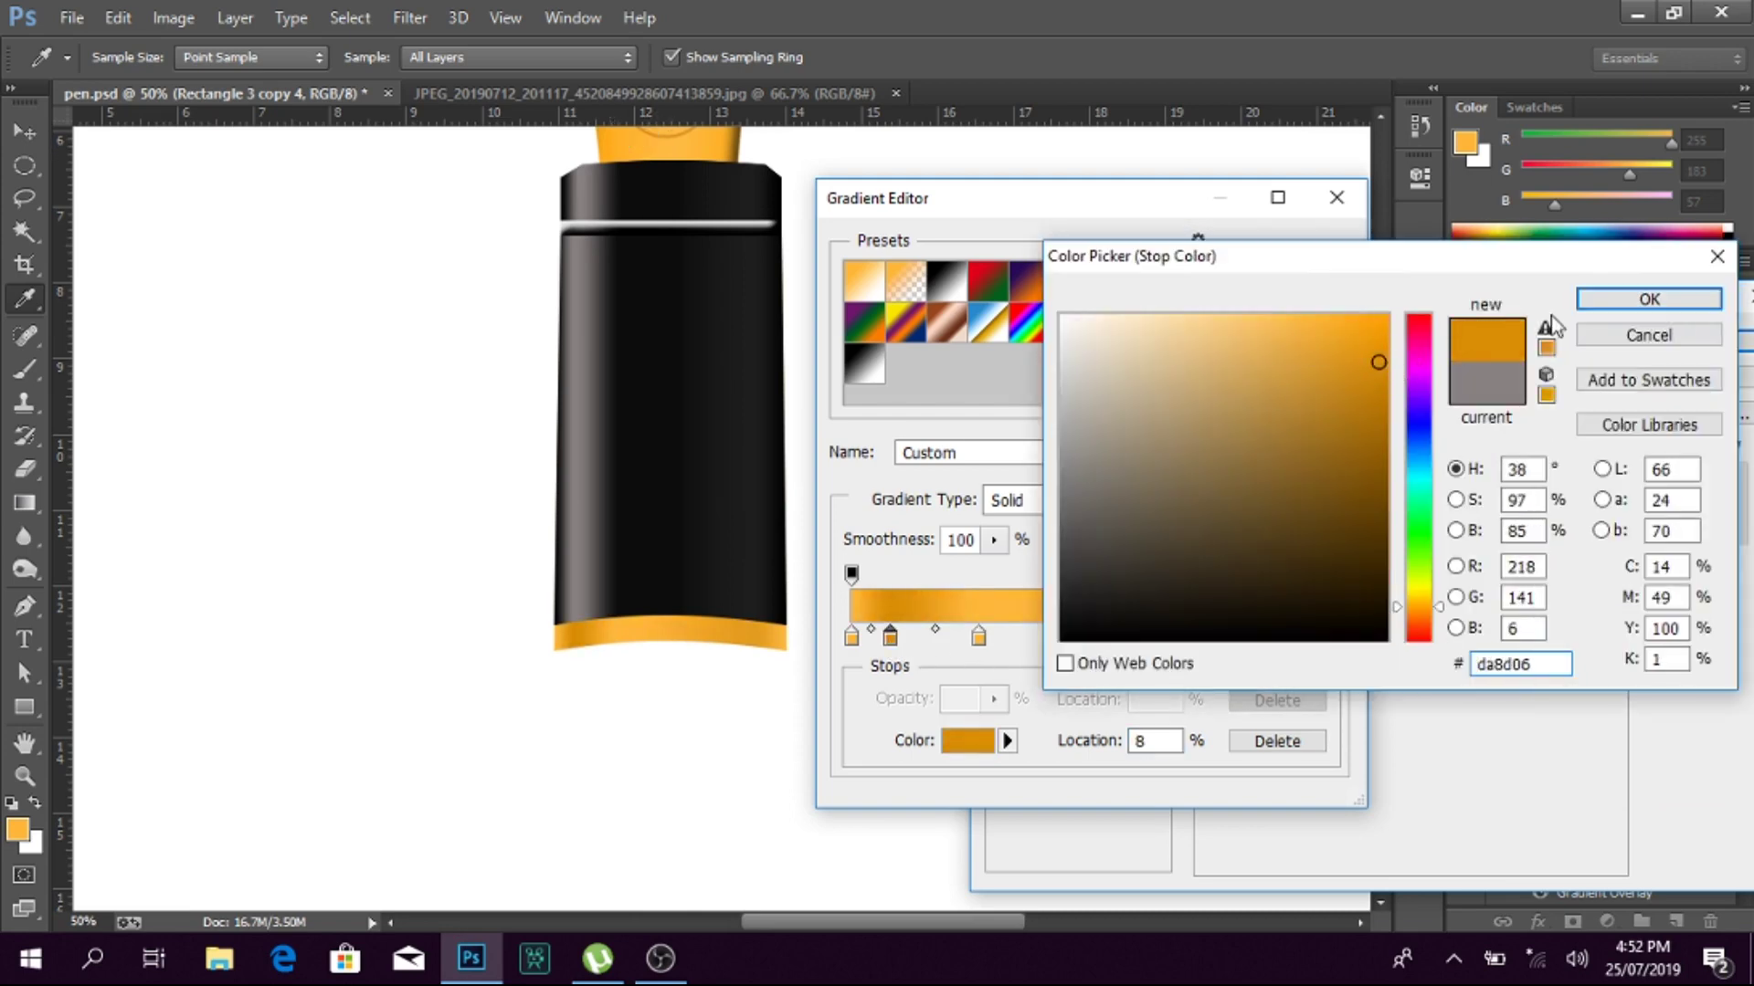
pyautogui.click(1649, 299)
# Step: Make the 27% stop beige, add a 34% stop #ffbb43, and set smoothness to 60%
pyautogui.doubleClick(978, 637)
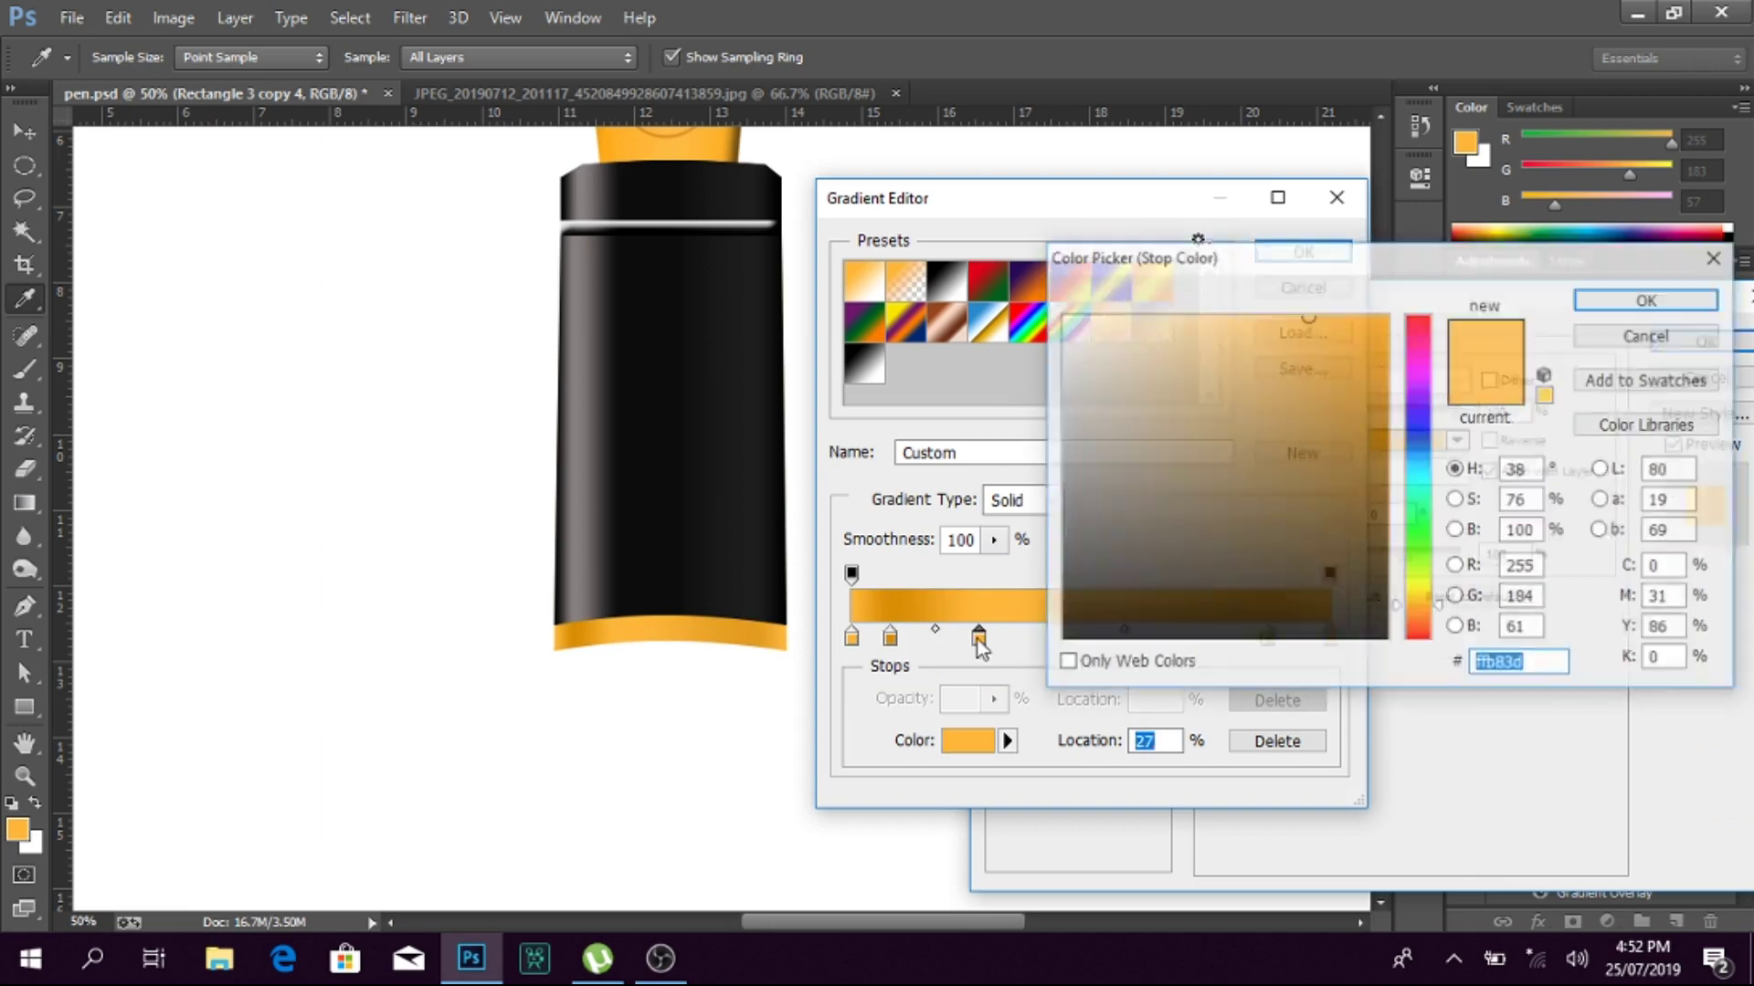
pyautogui.click(1130, 329)
pyautogui.click(1649, 299)
pyautogui.doubleClick(1015, 639)
pyautogui.write('ffbb43')
pyautogui.click(1601, 309)
pyautogui.click(994, 540)
pyautogui.moveTo(982, 579); pyautogui.dragTo(947, 587)
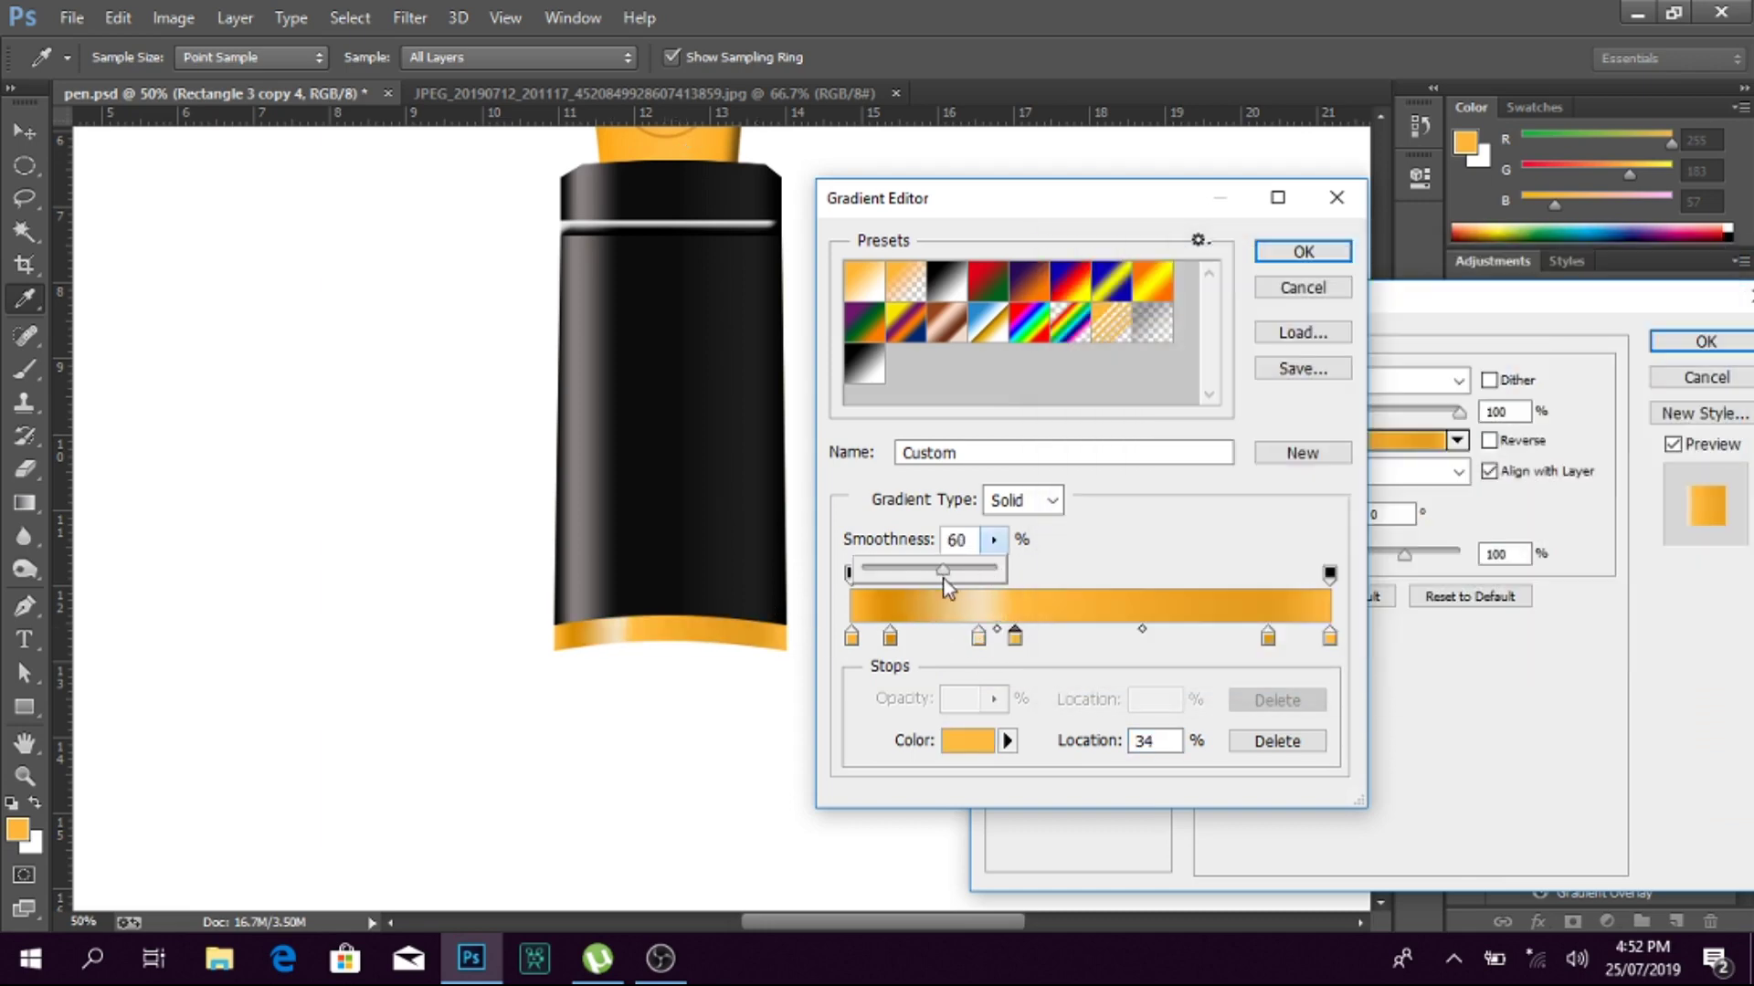
pyautogui.click(1303, 251)
# Step: Set the 13% stop to #ffb739 and apply the finished gold gradient
pyautogui.click(1379, 440)
pyautogui.click(910, 637)
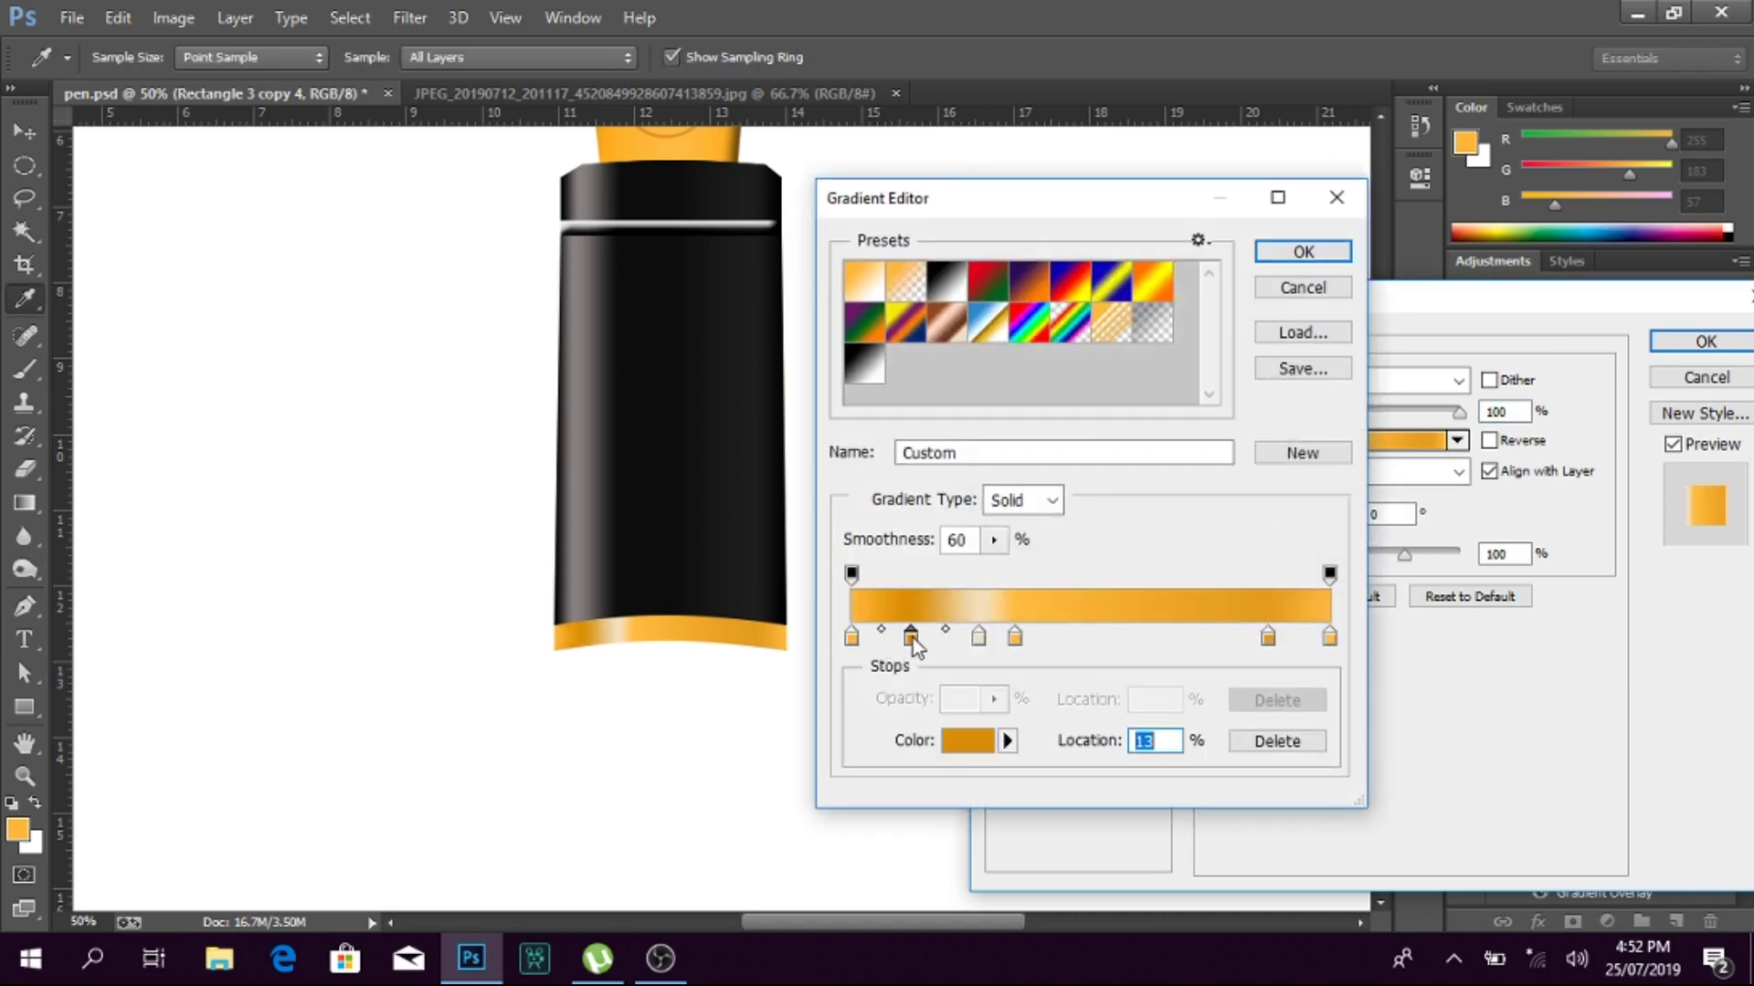
pyautogui.doubleClick(921, 637)
pyautogui.write('ffb739')
pyautogui.click(1644, 295)
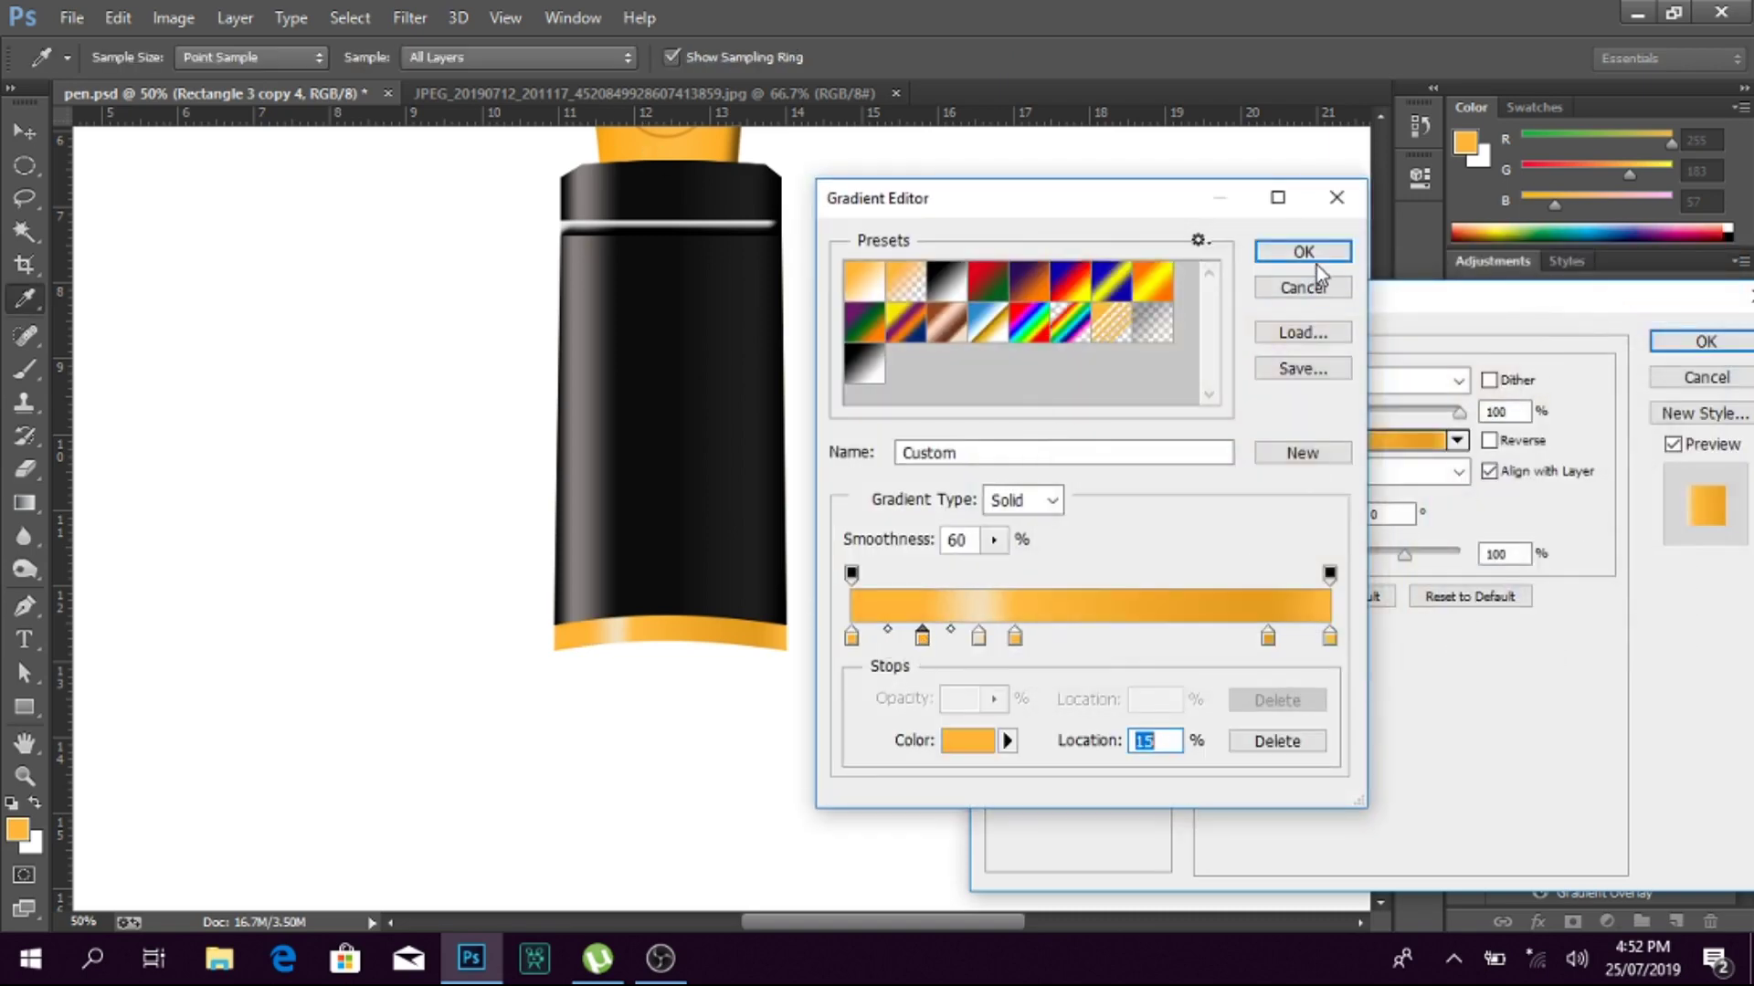
pyautogui.click(1317, 261)
pyautogui.press('Return')
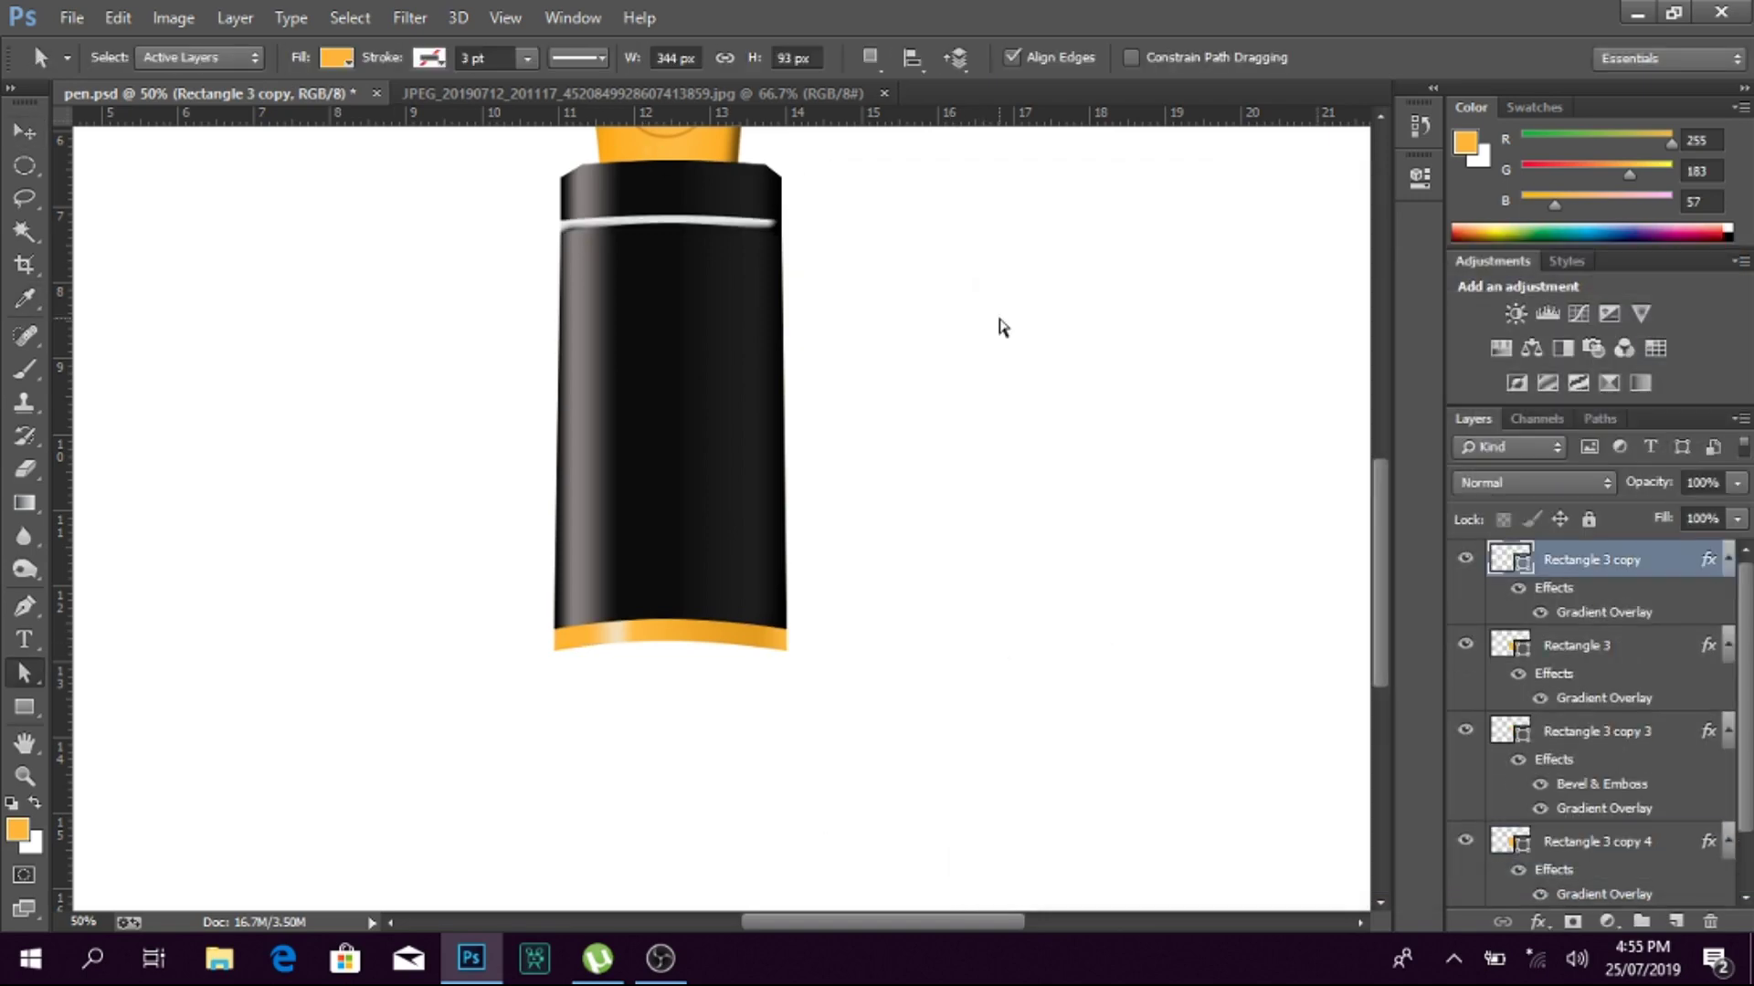
pyautogui.hotkey('ctrl', '0')
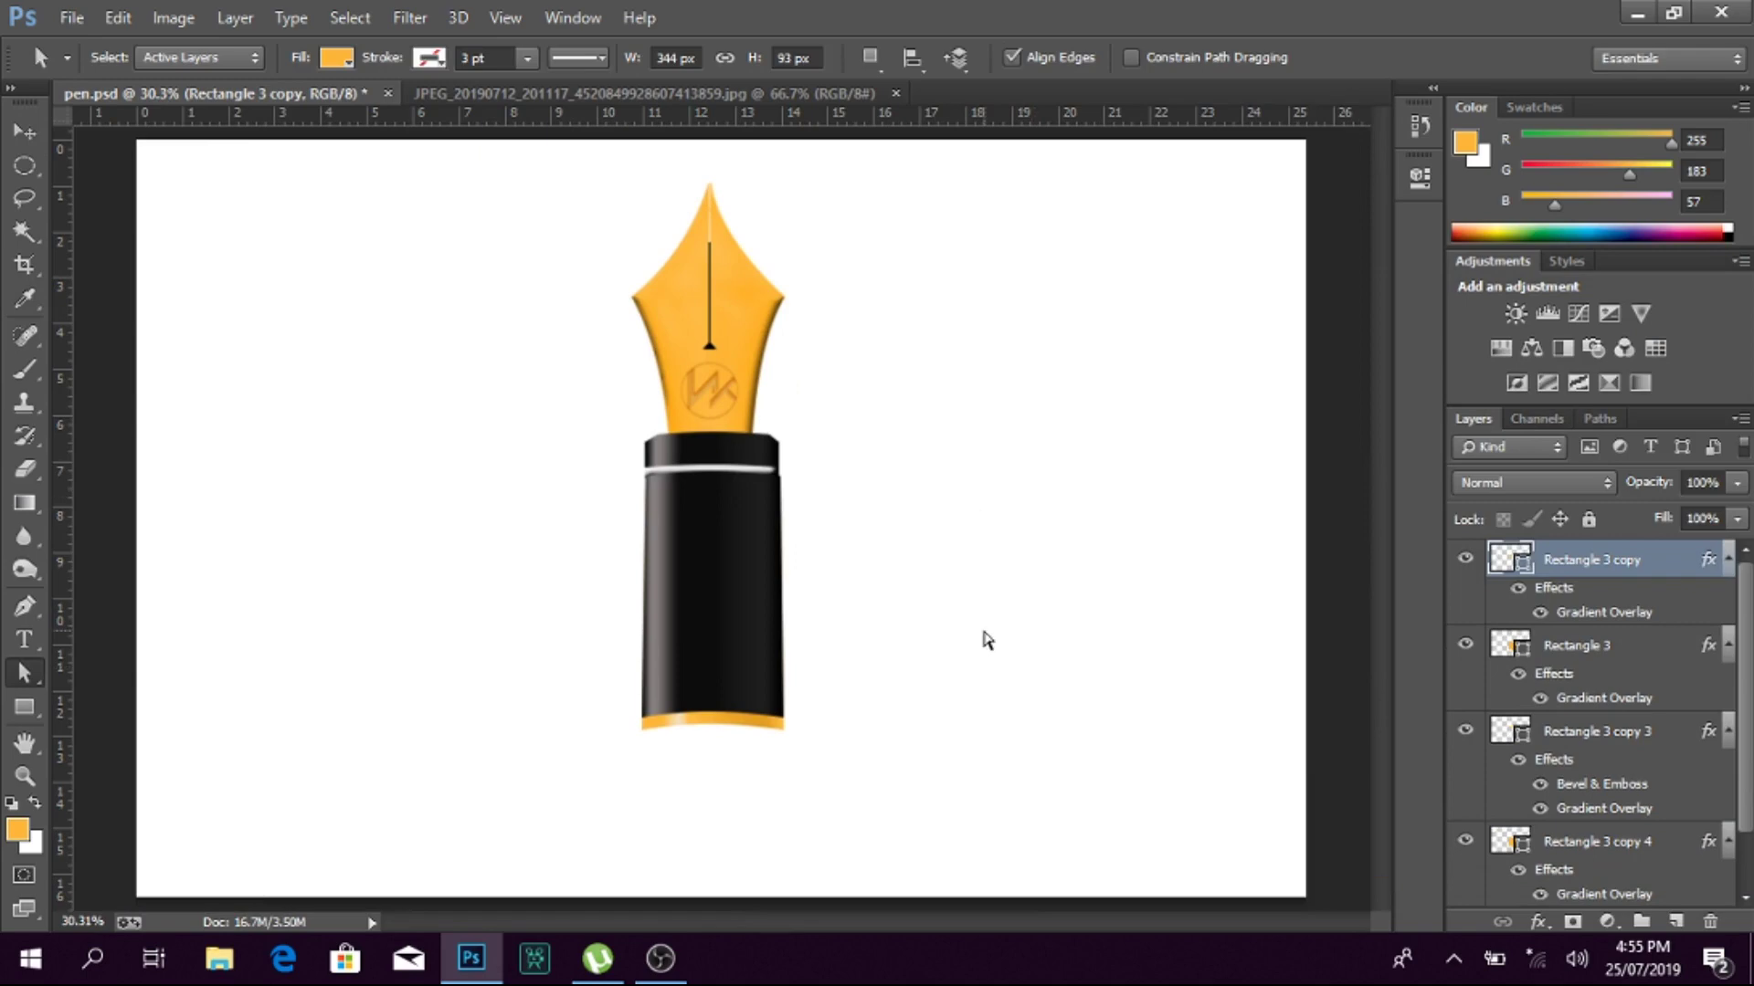
# Step: Zoom in on the pen's lower barrel and select the Rectangle 3 layer
pyautogui.press('z')
pyautogui.click(699, 755)
pyautogui.scroll(-1, 1700, 766)
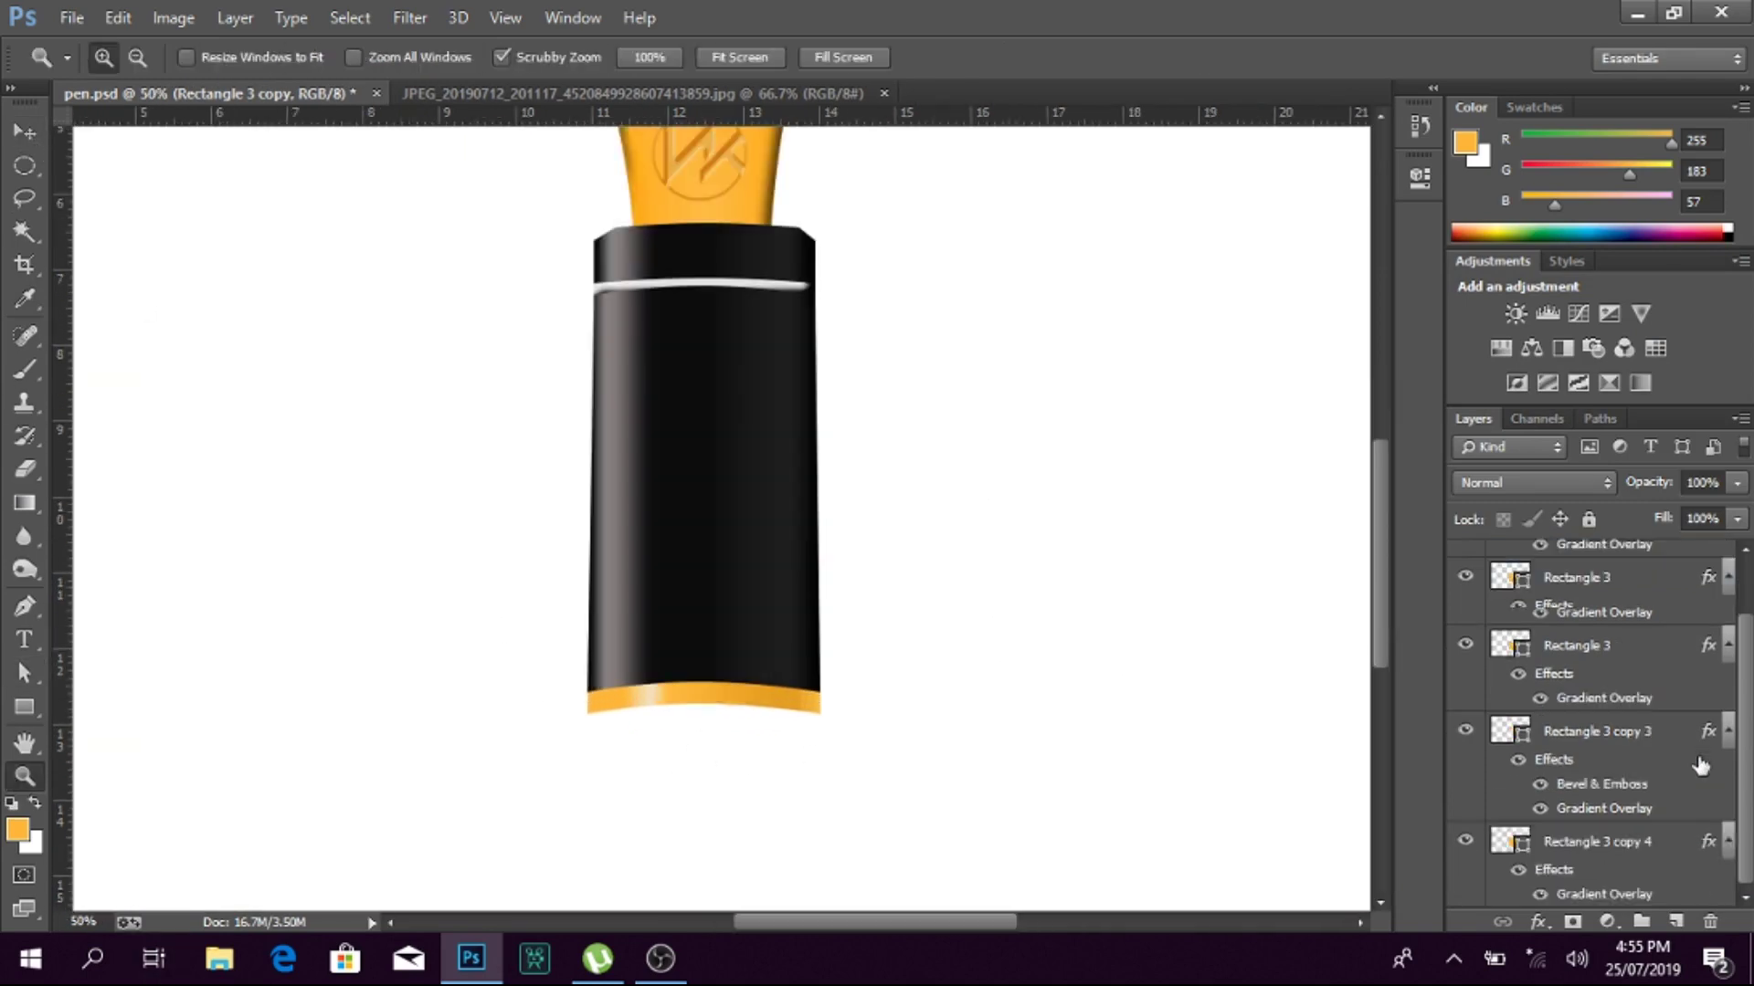
pyautogui.click(1575, 645)
pyautogui.press('v')
pyautogui.moveTo(834, 778); pyautogui.dragTo(833, 638)
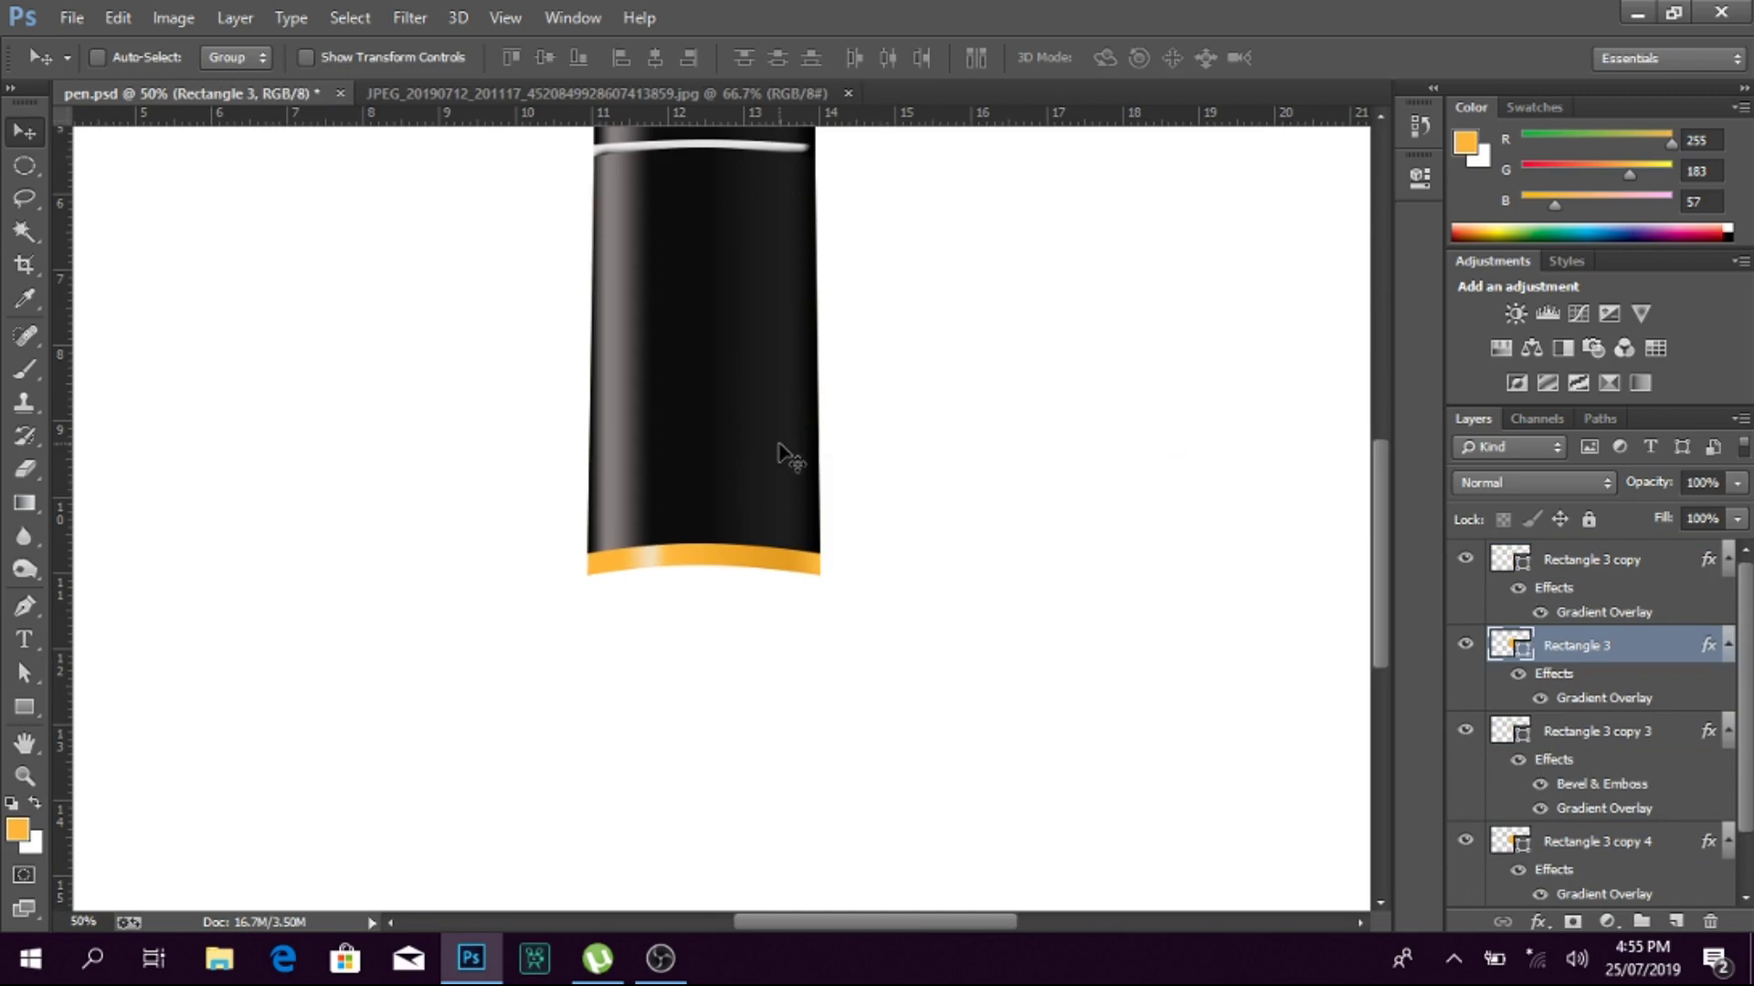
# Step: Move Rectangle 3 copy 2 below the gold band, send it to the bottom, and widen it
pyautogui.keyDown('ctrl'); pyautogui.click(775, 458); pyautogui.keyUp('ctrl')
pyautogui.moveTo(775, 458); pyautogui.dragTo(783, 501)
pyautogui.hotkey('ctrl', 'shift', '[')
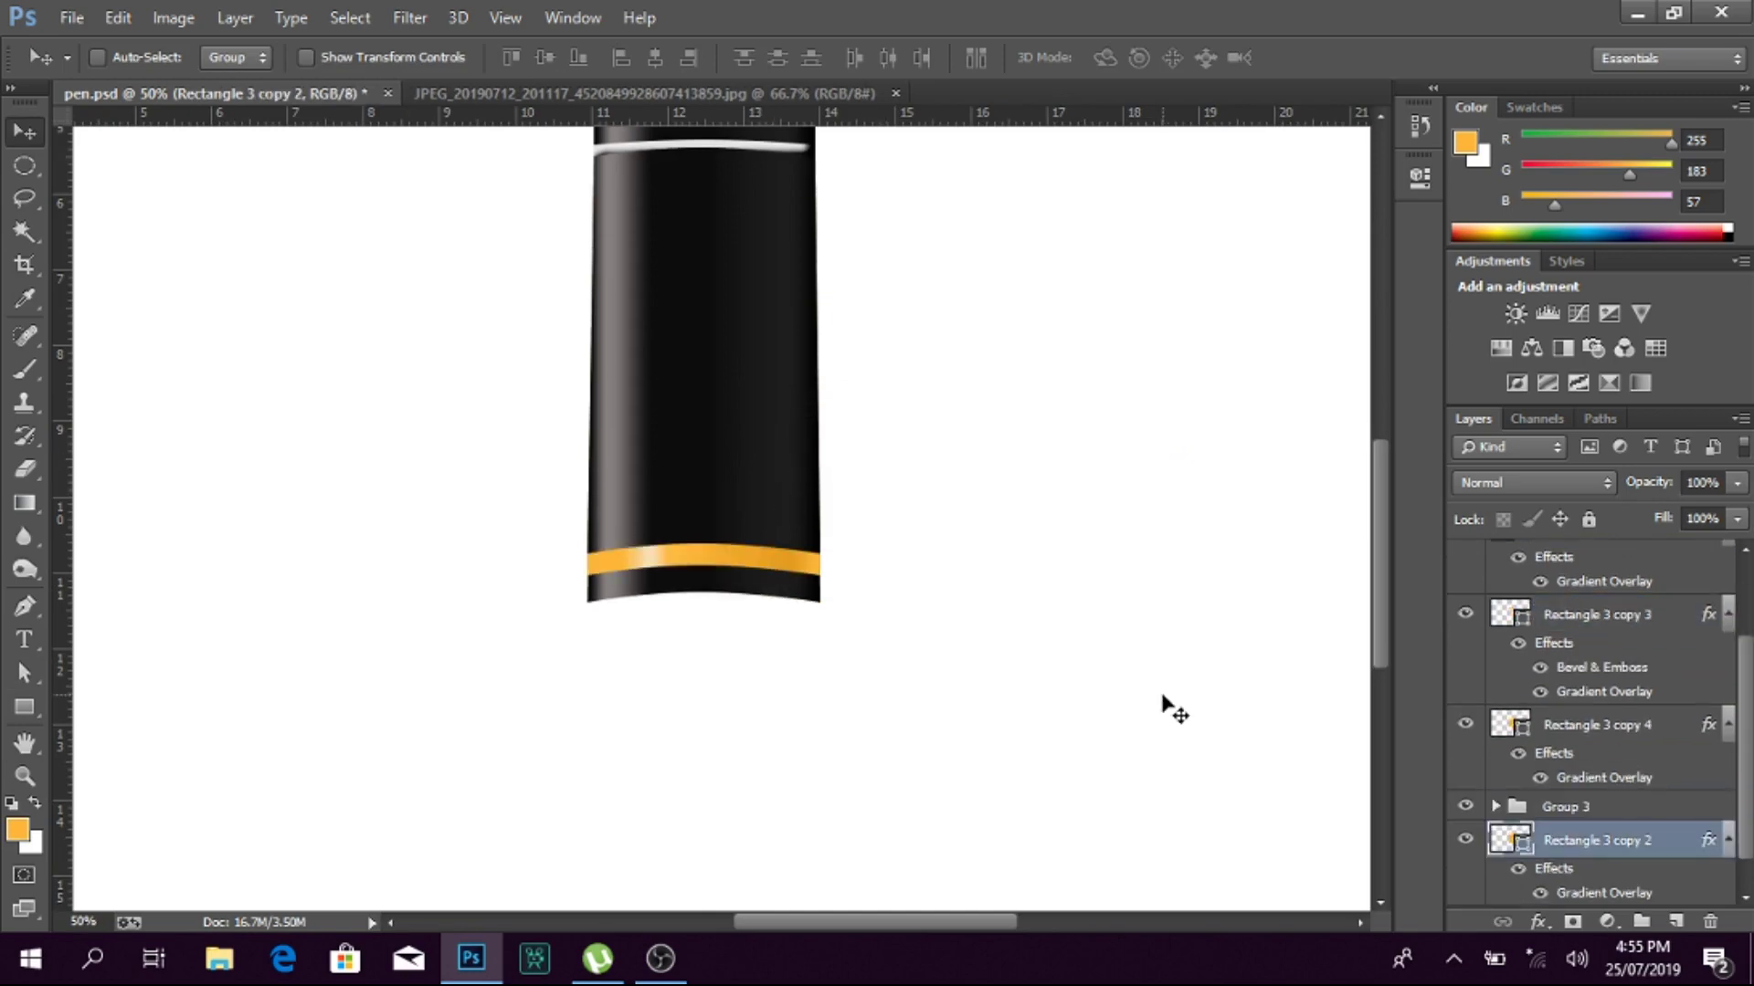
pyautogui.press('Up')
pyautogui.press('Up')
pyautogui.press('Up')
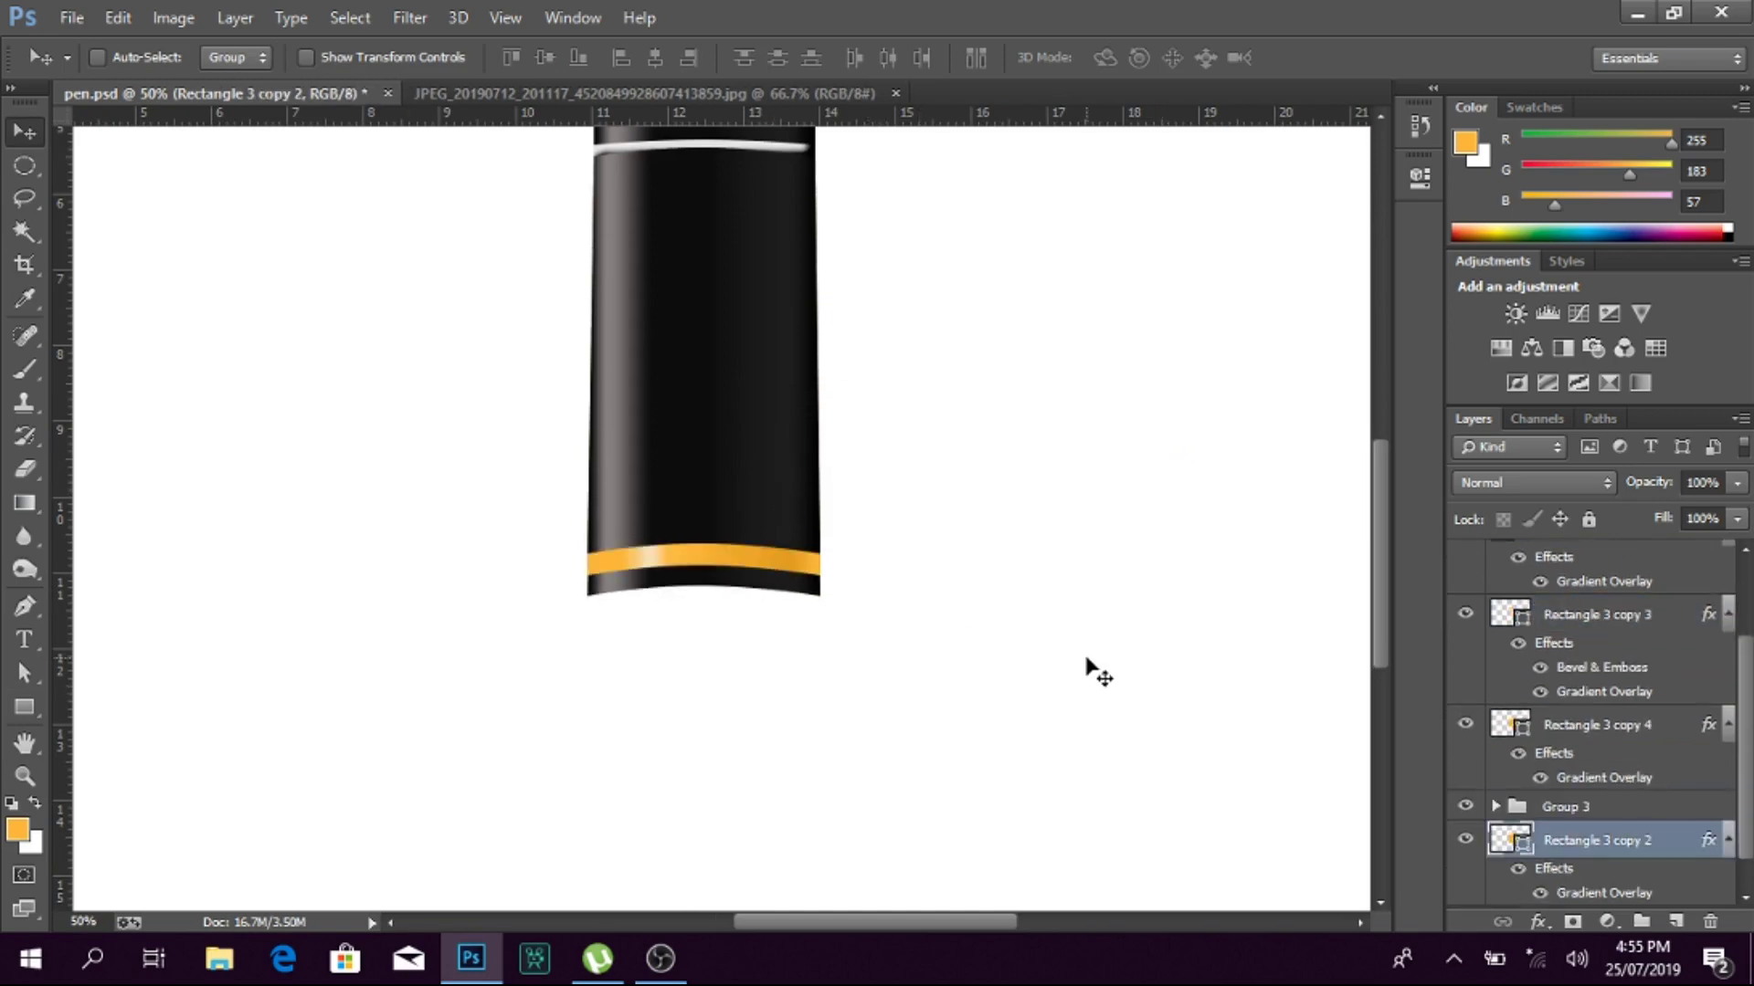
pyautogui.hotkey('ctrl', 't')
pyautogui.moveTo(819, 365); pyautogui.dragTo(833, 496)
pyautogui.press('Return')
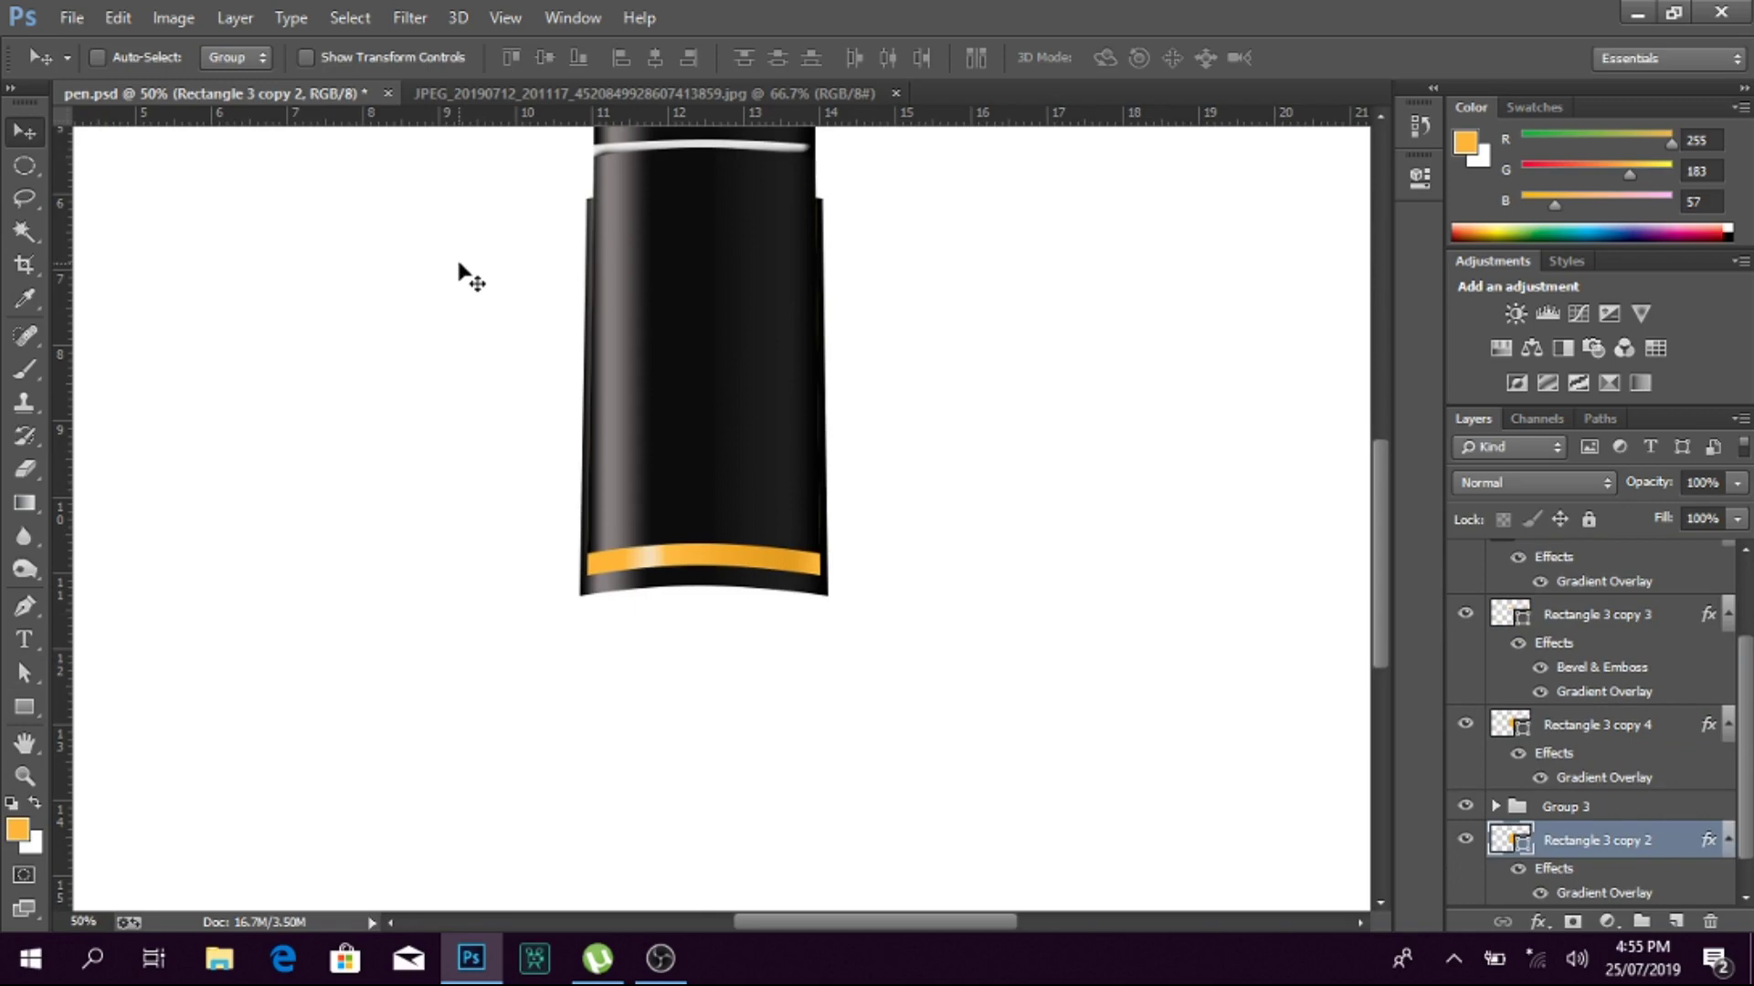
# Step: Delete the end piece's top-centre anchor and adjust the gold band's top corner points
pyautogui.press('a')
pyautogui.press('p')
pyautogui.click(702, 193)
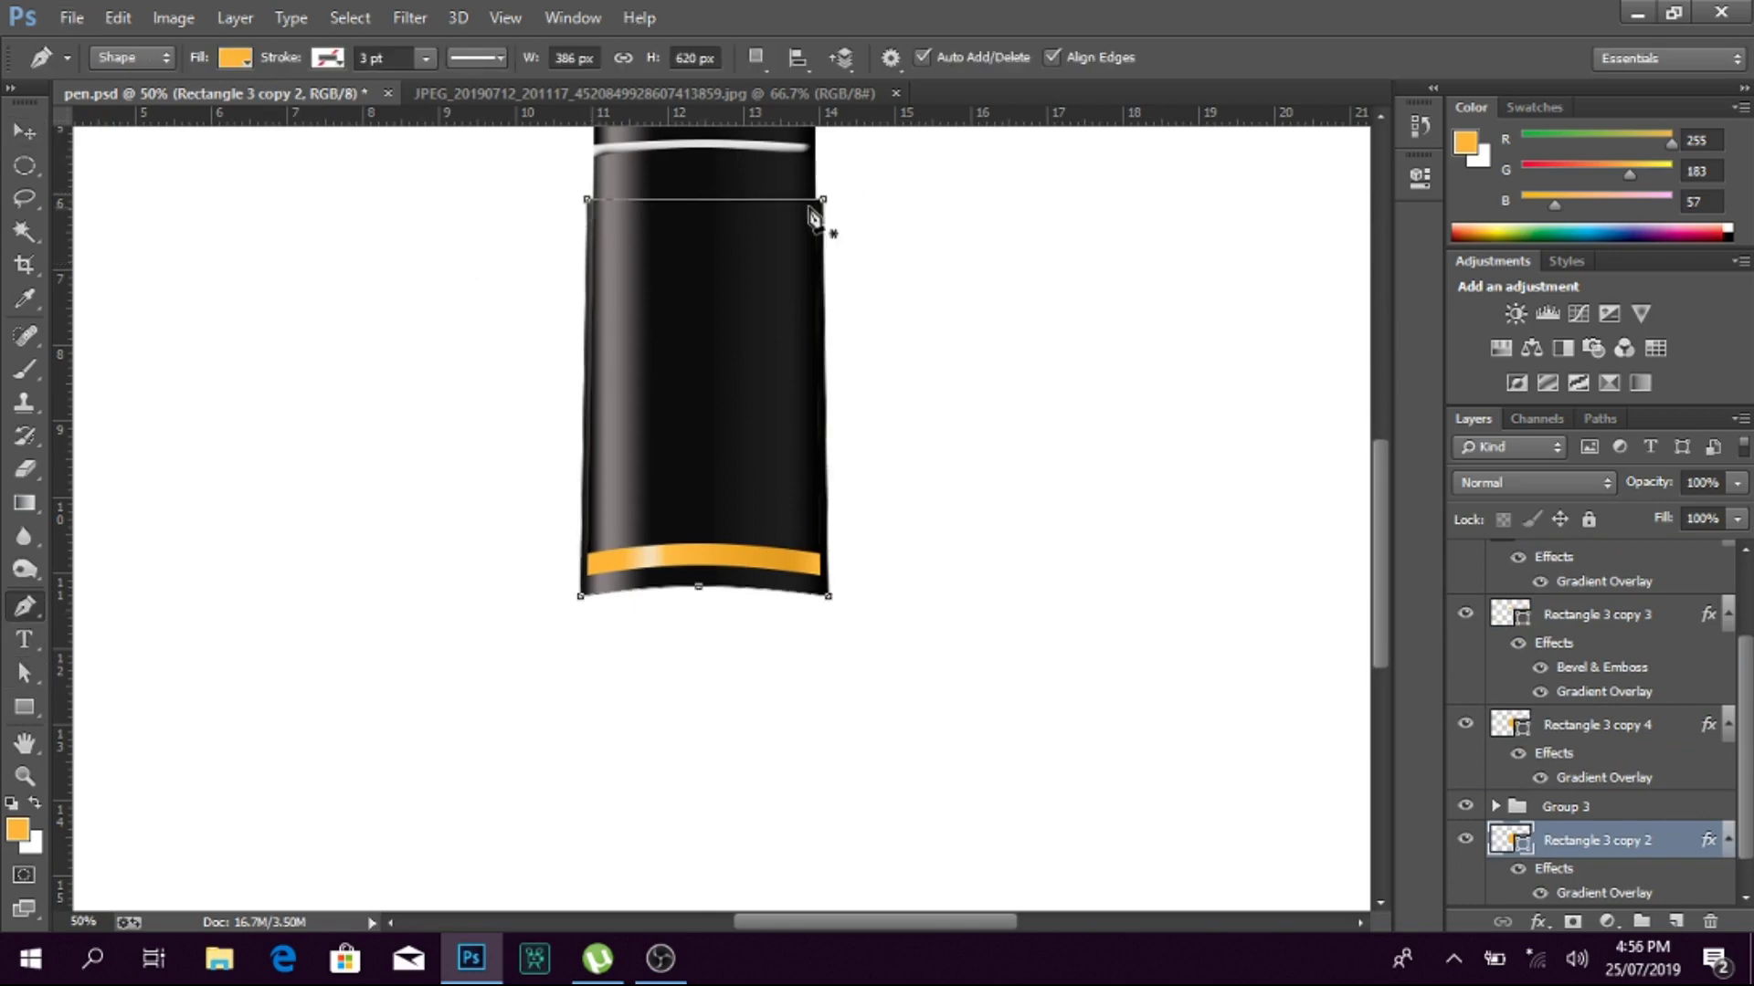
pyautogui.press('a')
pyautogui.click(601, 561)
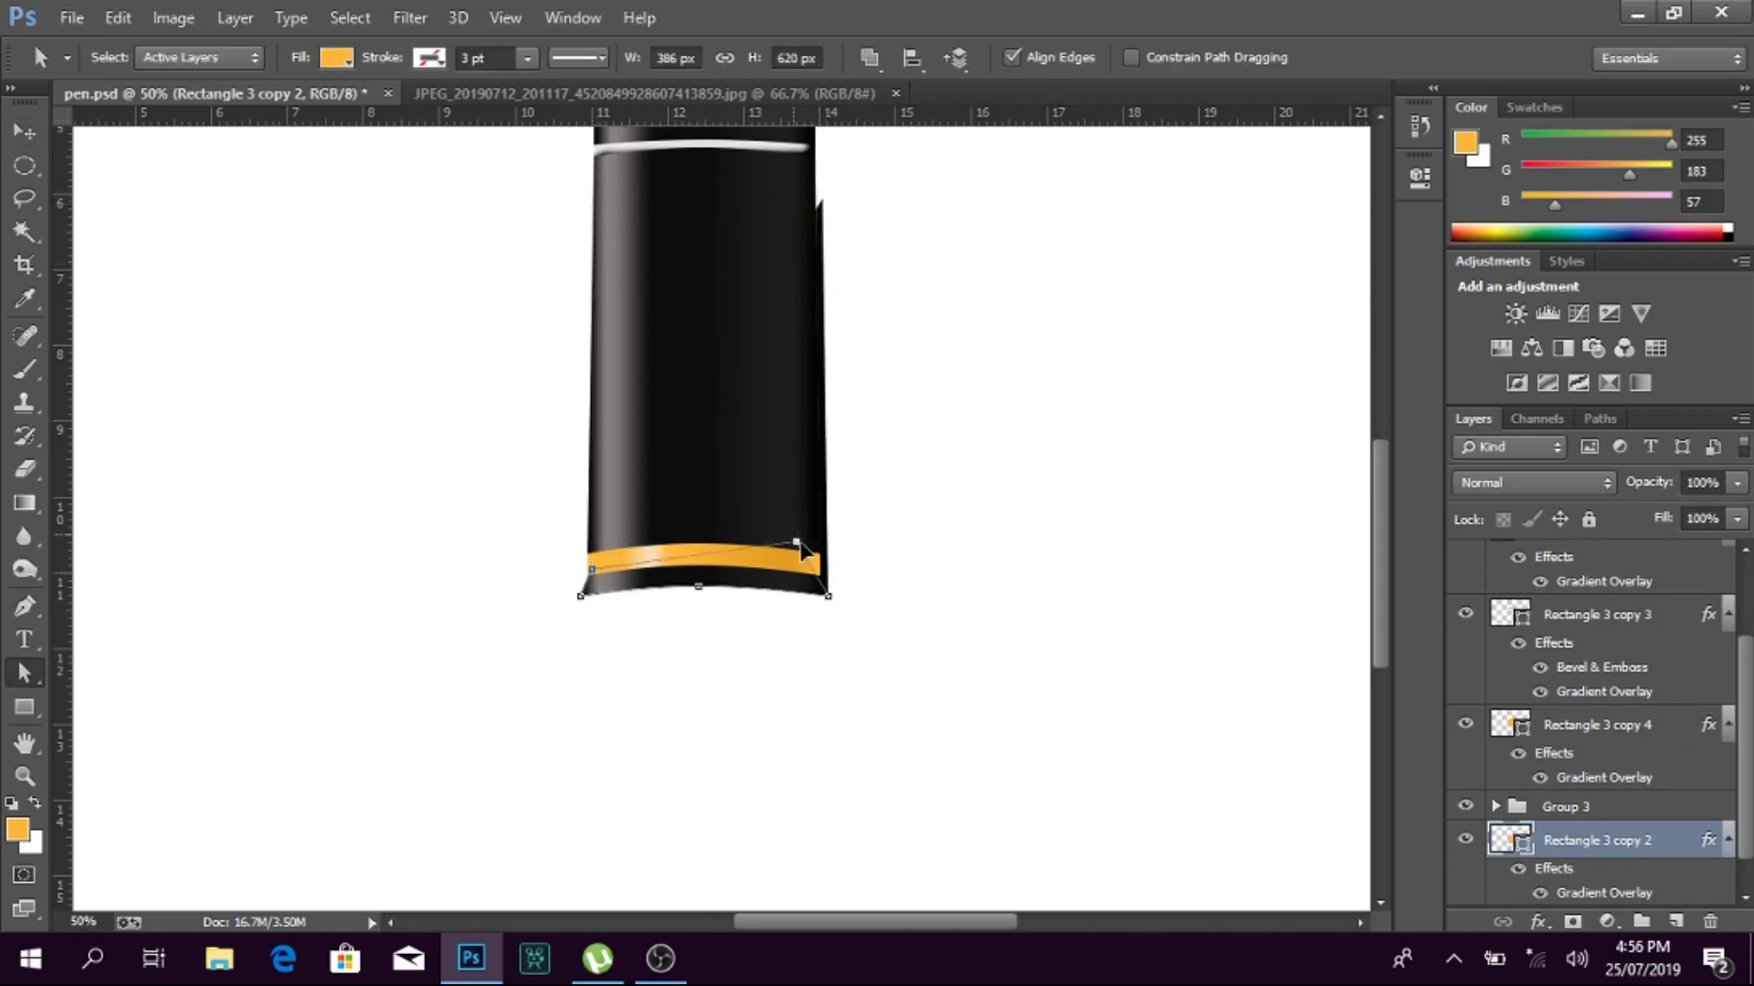
pyautogui.click(706, 571)
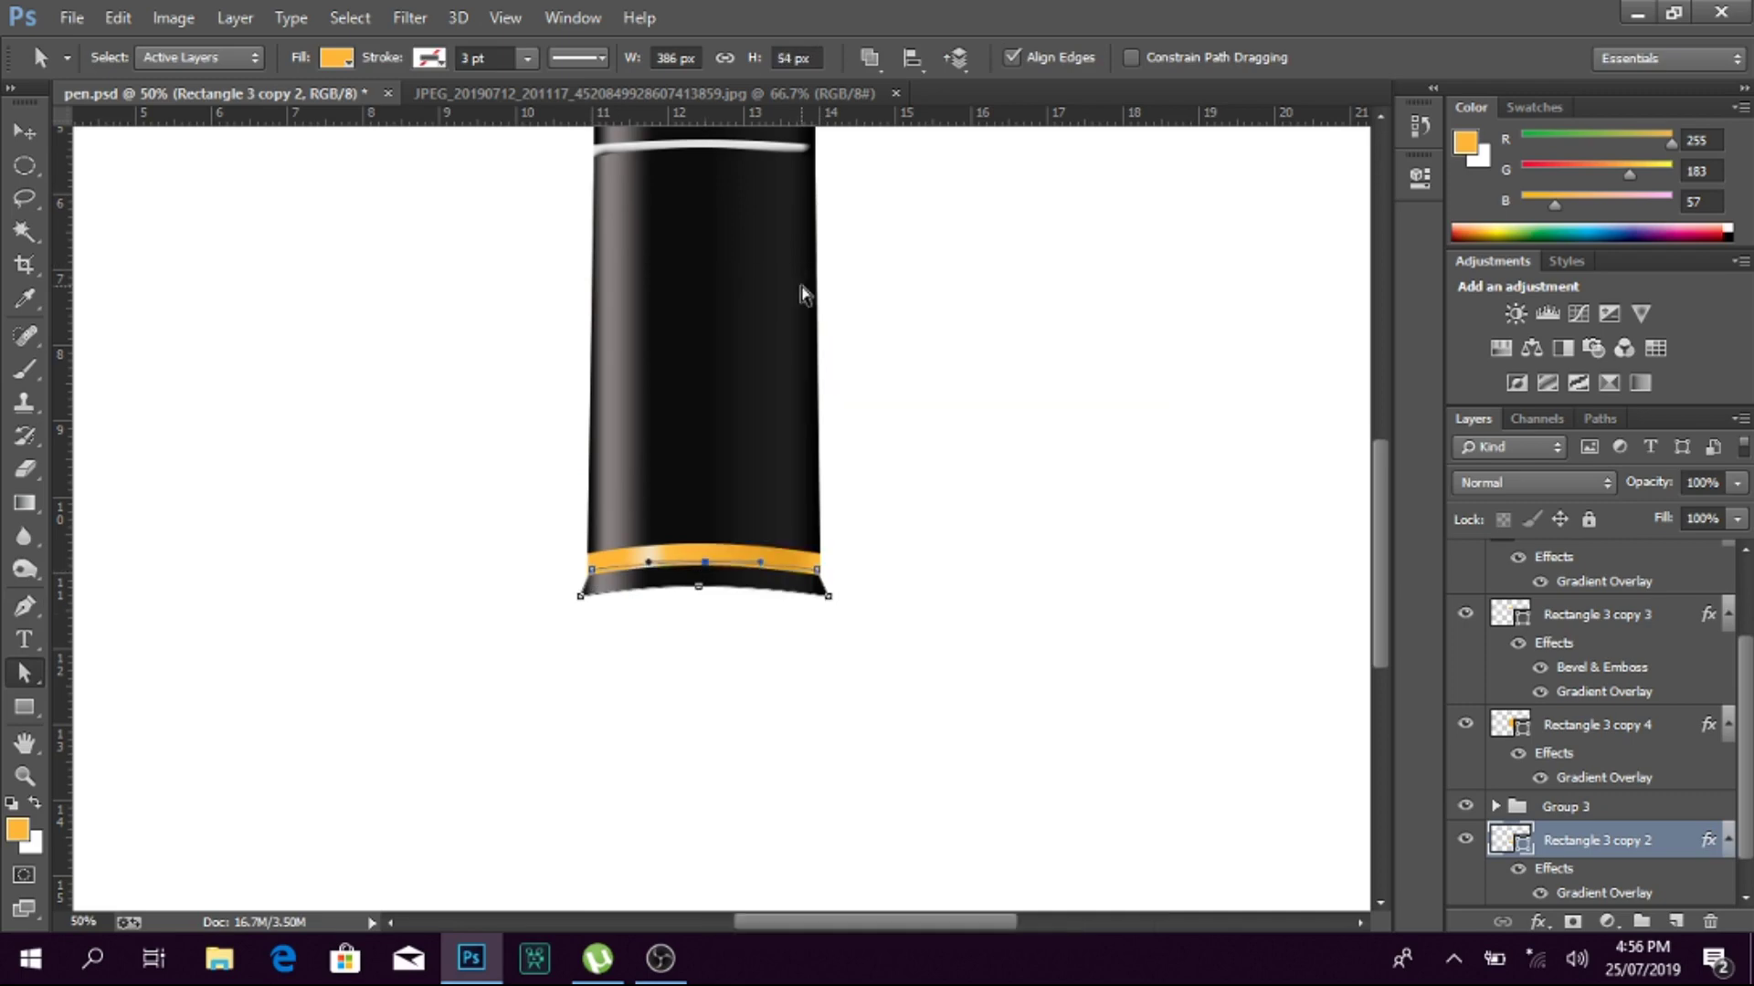
pyautogui.press('v')
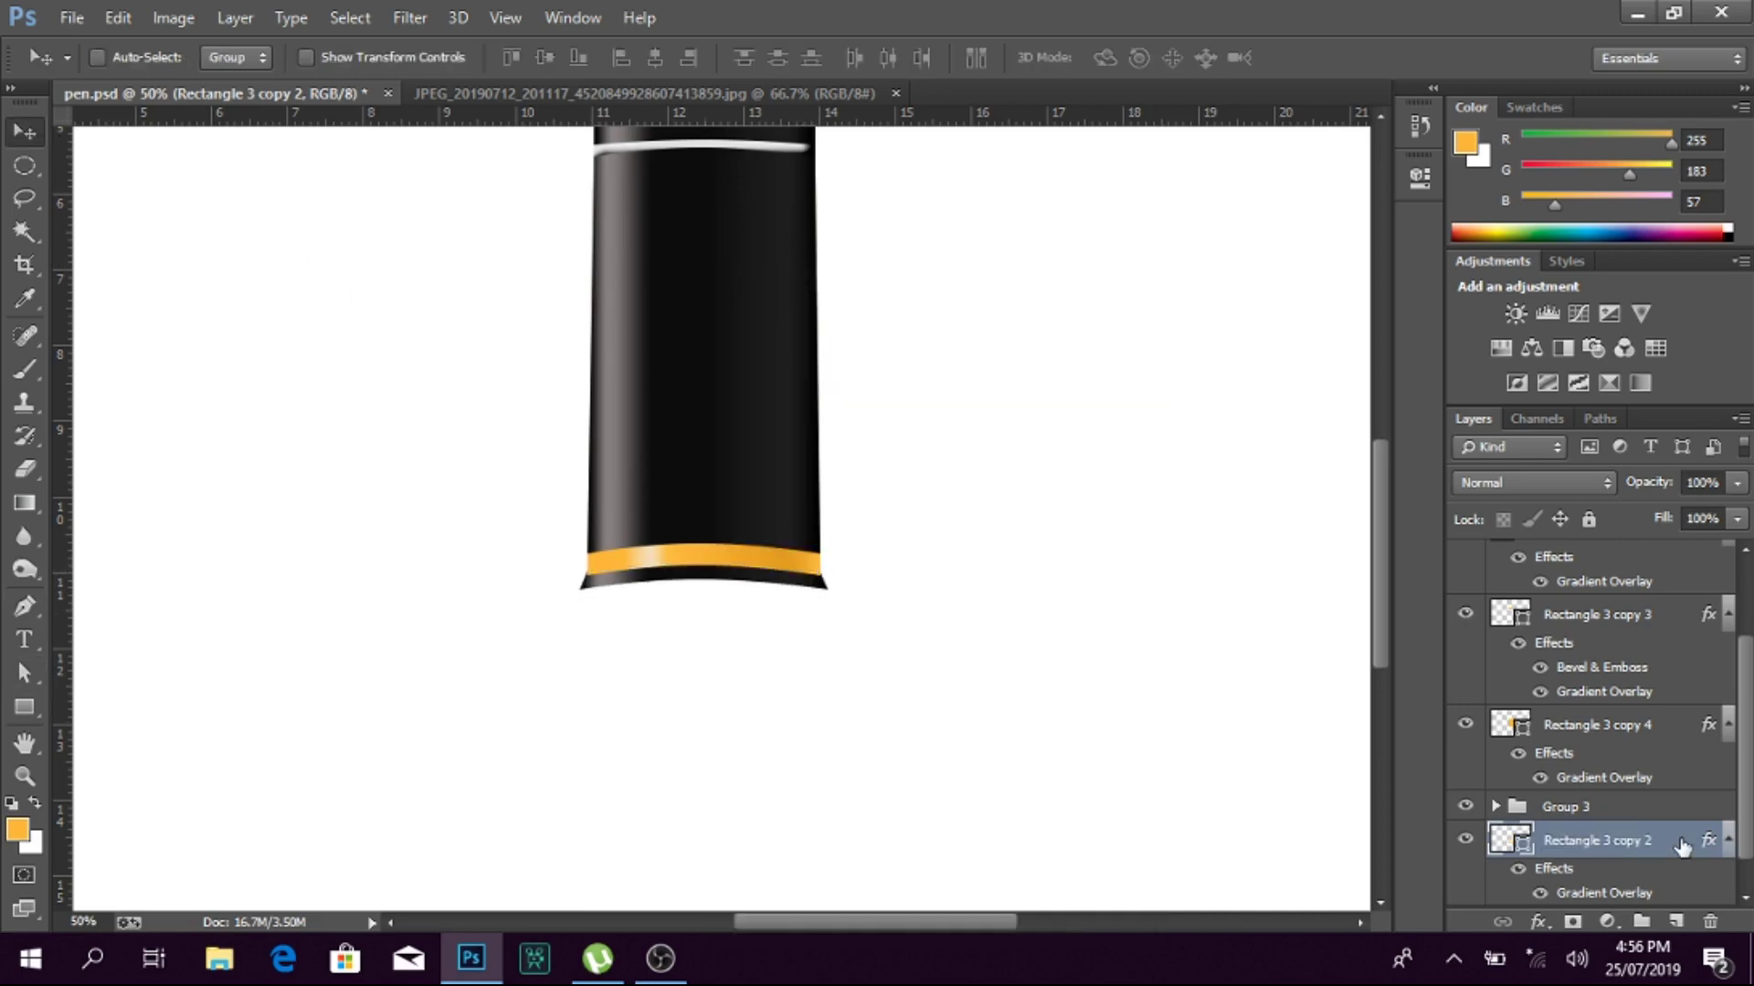
# Step: Review the end piece's Bevel & Emboss style, trying a texture and removing it again
pyautogui.doubleClick(1660, 844)
pyautogui.click(1045, 460)
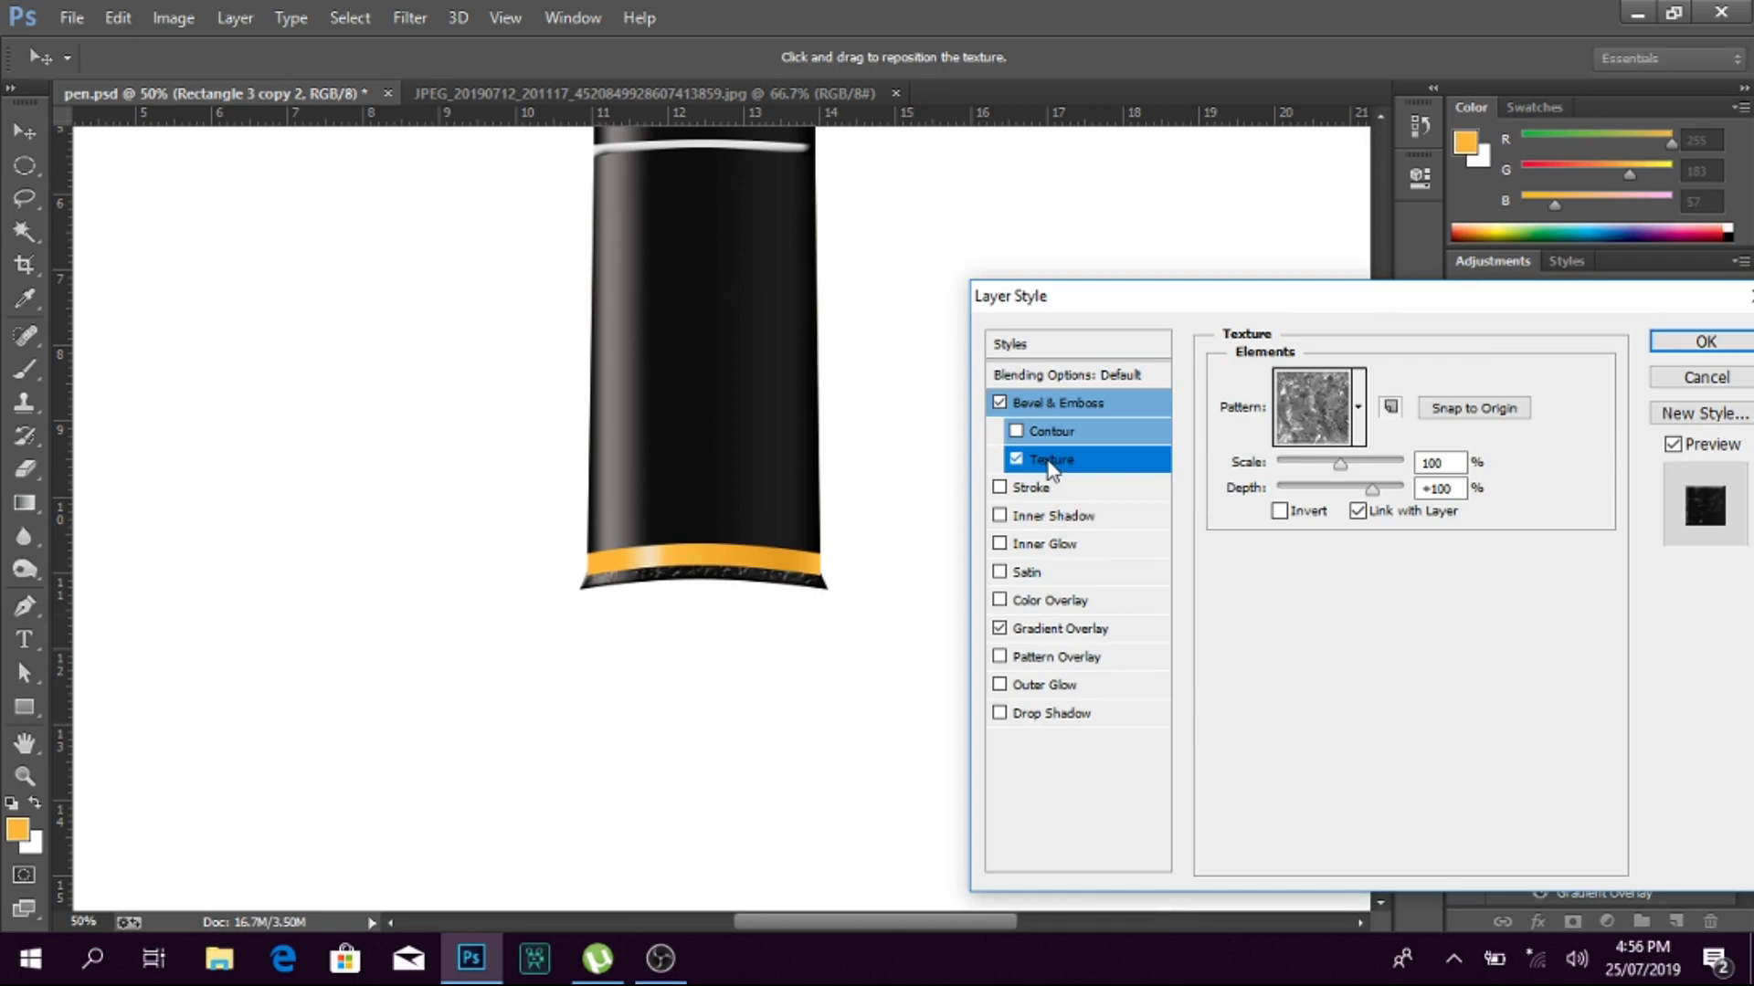
pyautogui.click(1017, 460)
pyautogui.click(1063, 402)
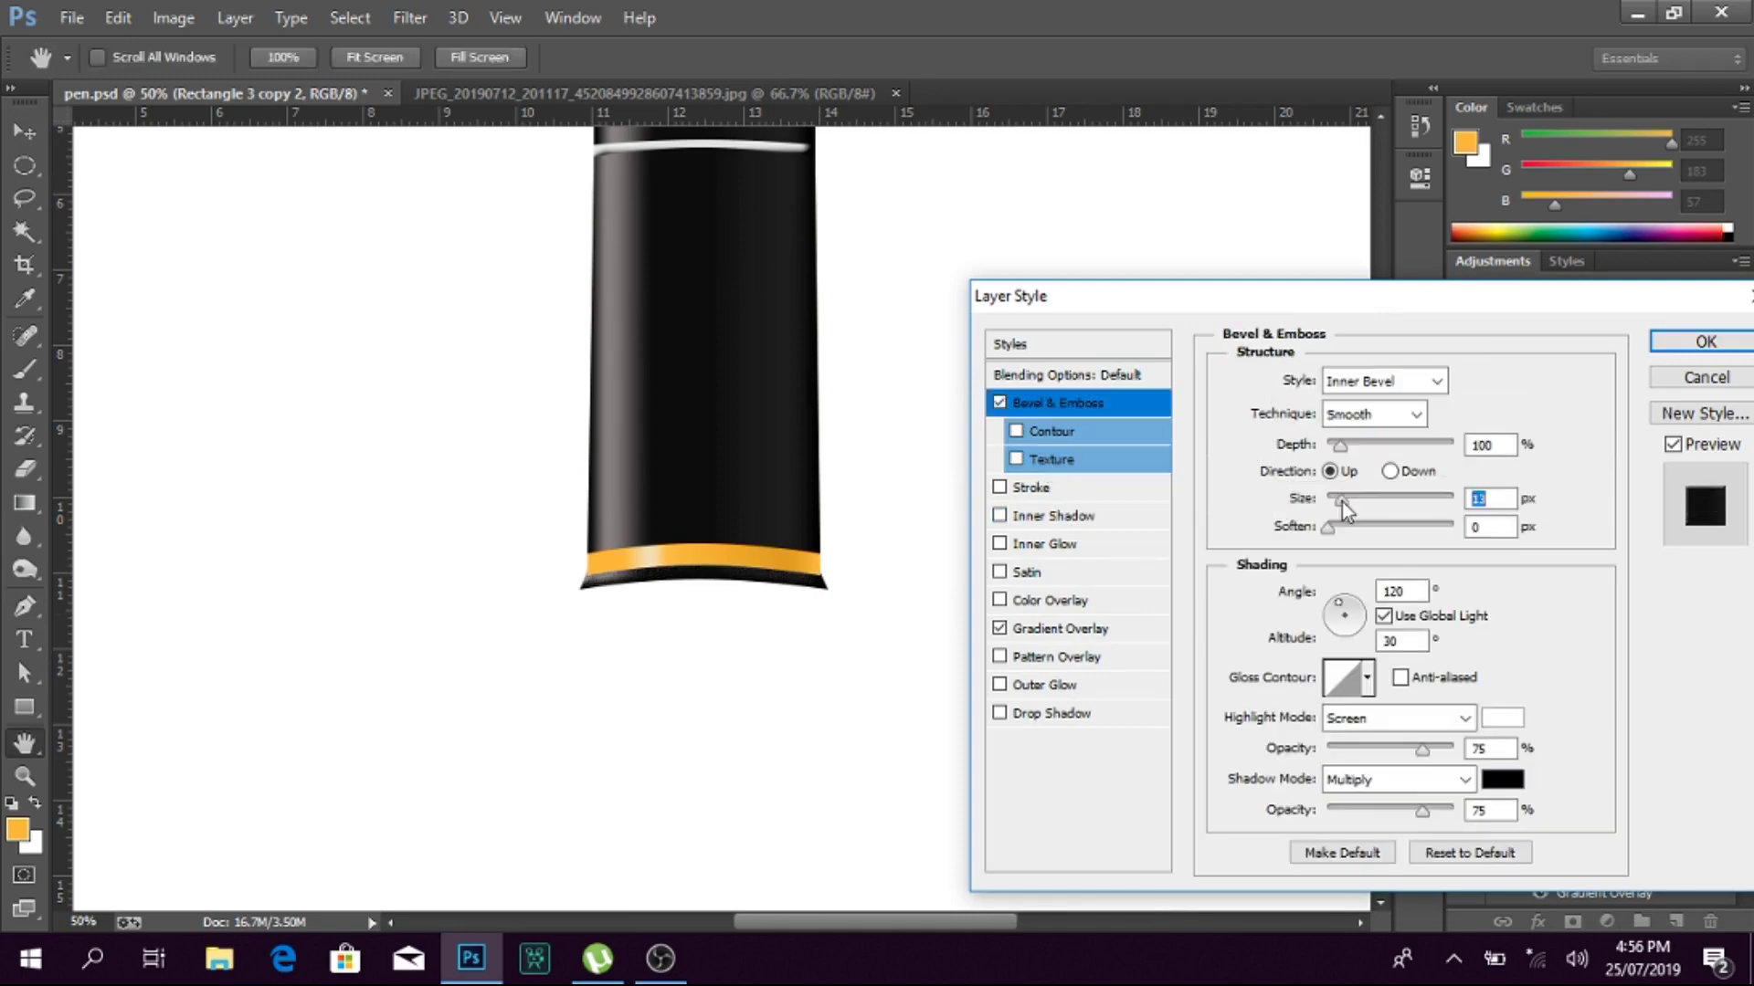
pyautogui.press('Return')
pyautogui.hotkey('ctrl', '+')
pyautogui.hotkey('ctrl', '+')
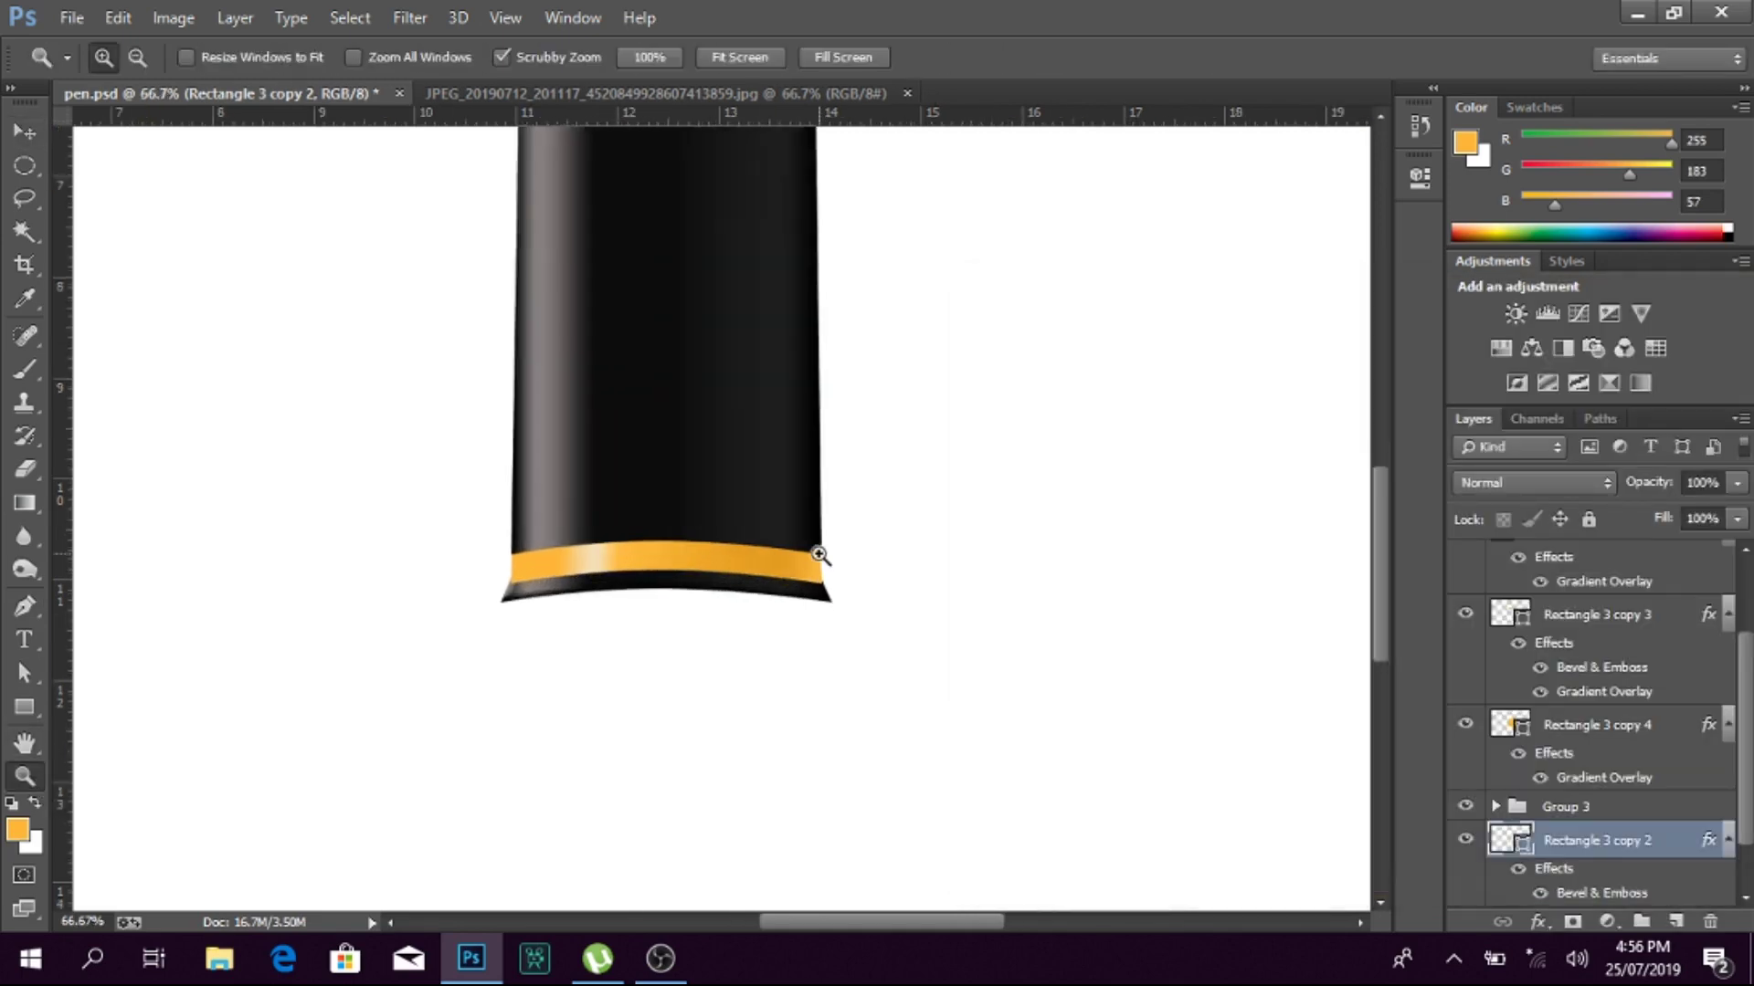
# Step: Duplicate the band layer, nudge the copy lower, and select its left corner point
pyautogui.press('a')
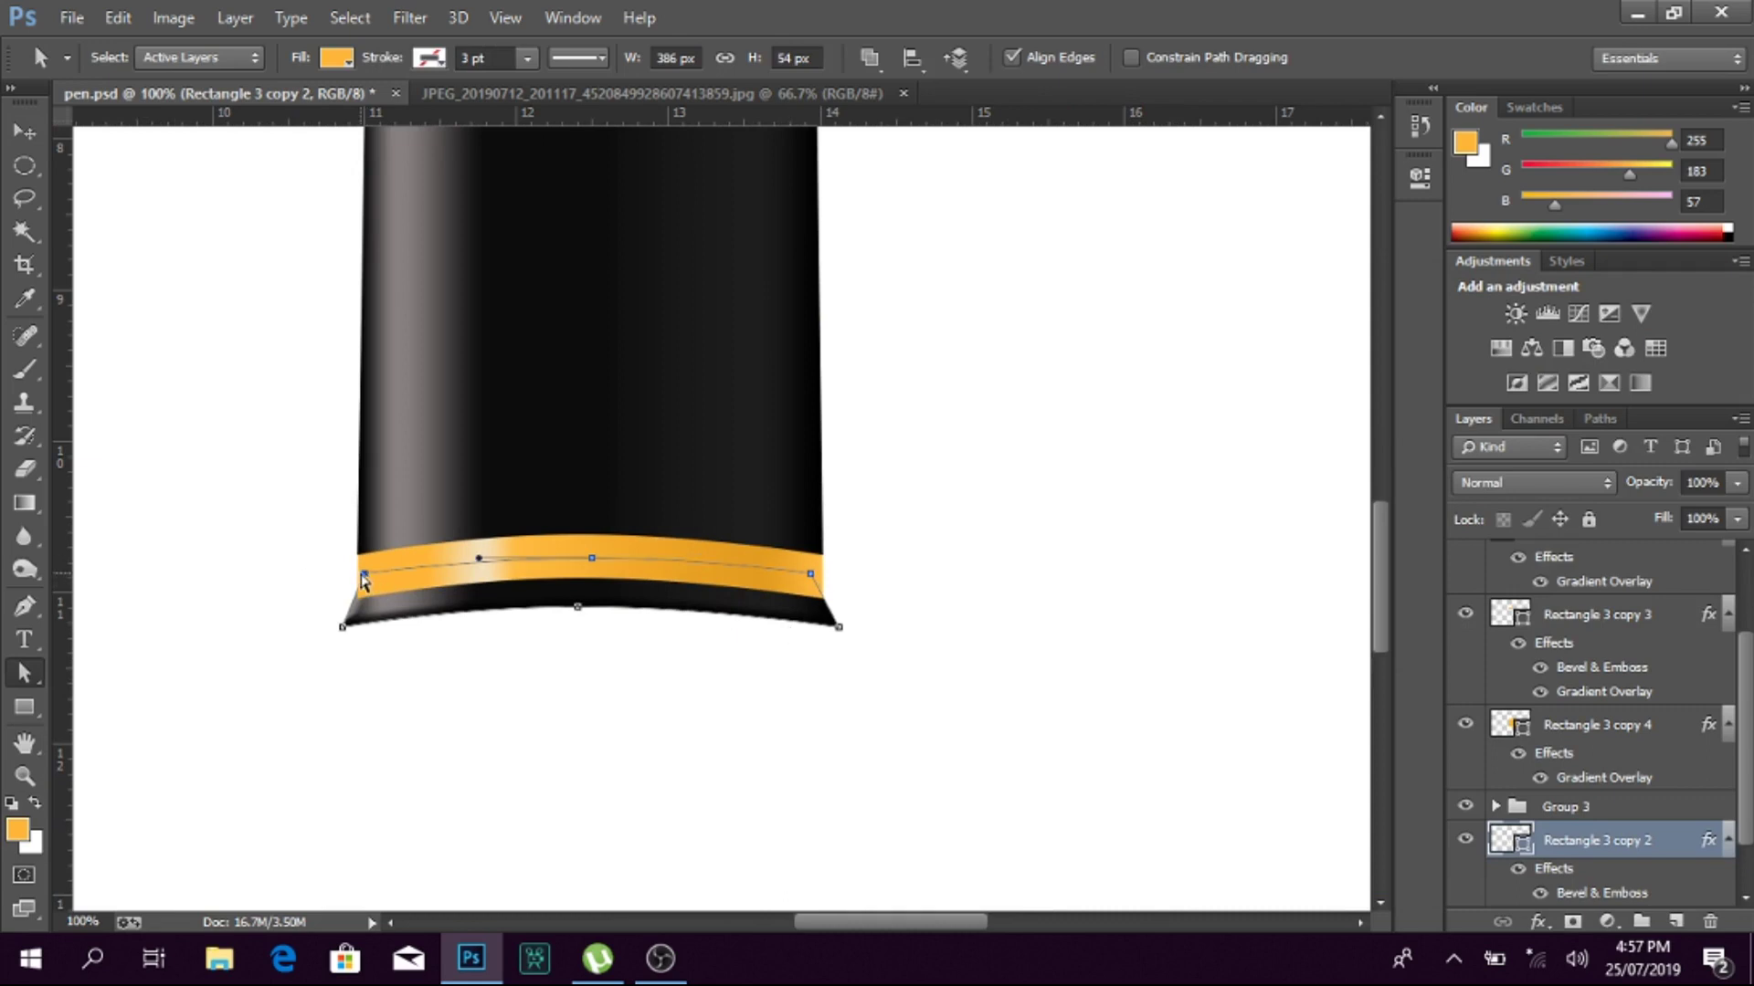
pyautogui.hotkey('ctrl', 'j')
pyautogui.click(702, 804)
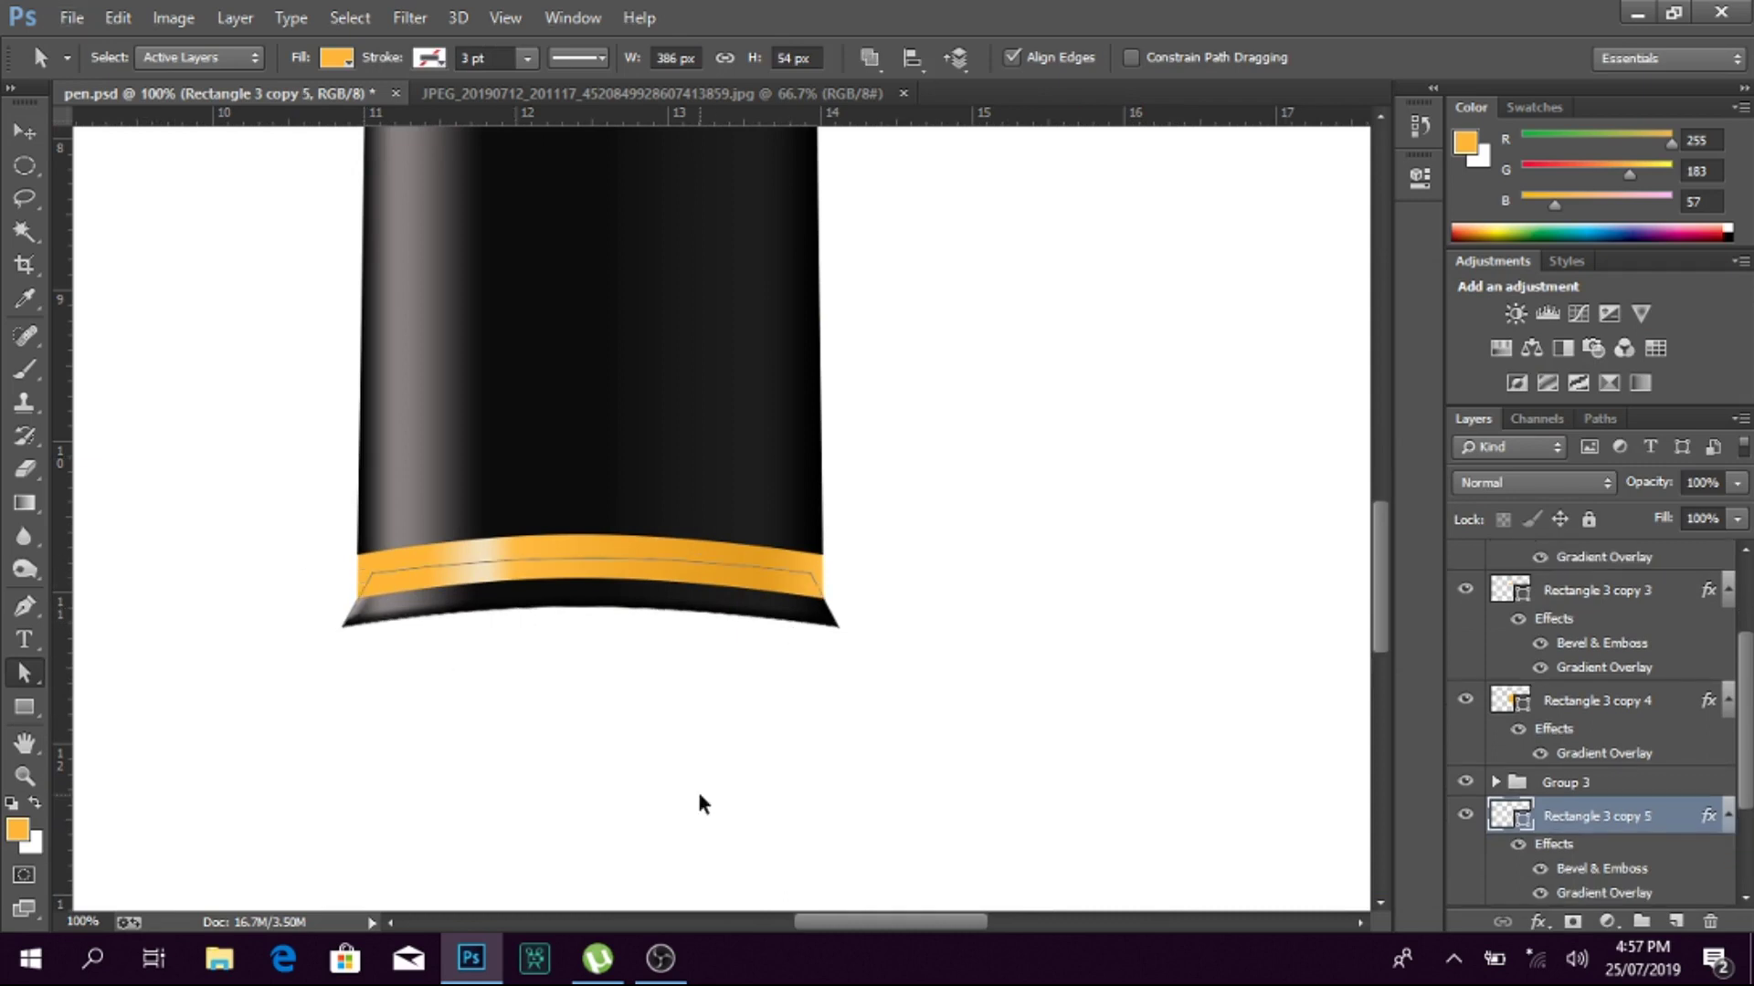
pyautogui.click(25, 132)
pyautogui.press('Down')
pyautogui.press('Down')
pyautogui.press('Down')
pyautogui.press('Down')
pyautogui.press('Down')
pyautogui.press('Down')
pyautogui.press('Down')
pyautogui.press('Down')
pyautogui.press('Down')
pyautogui.press('a')
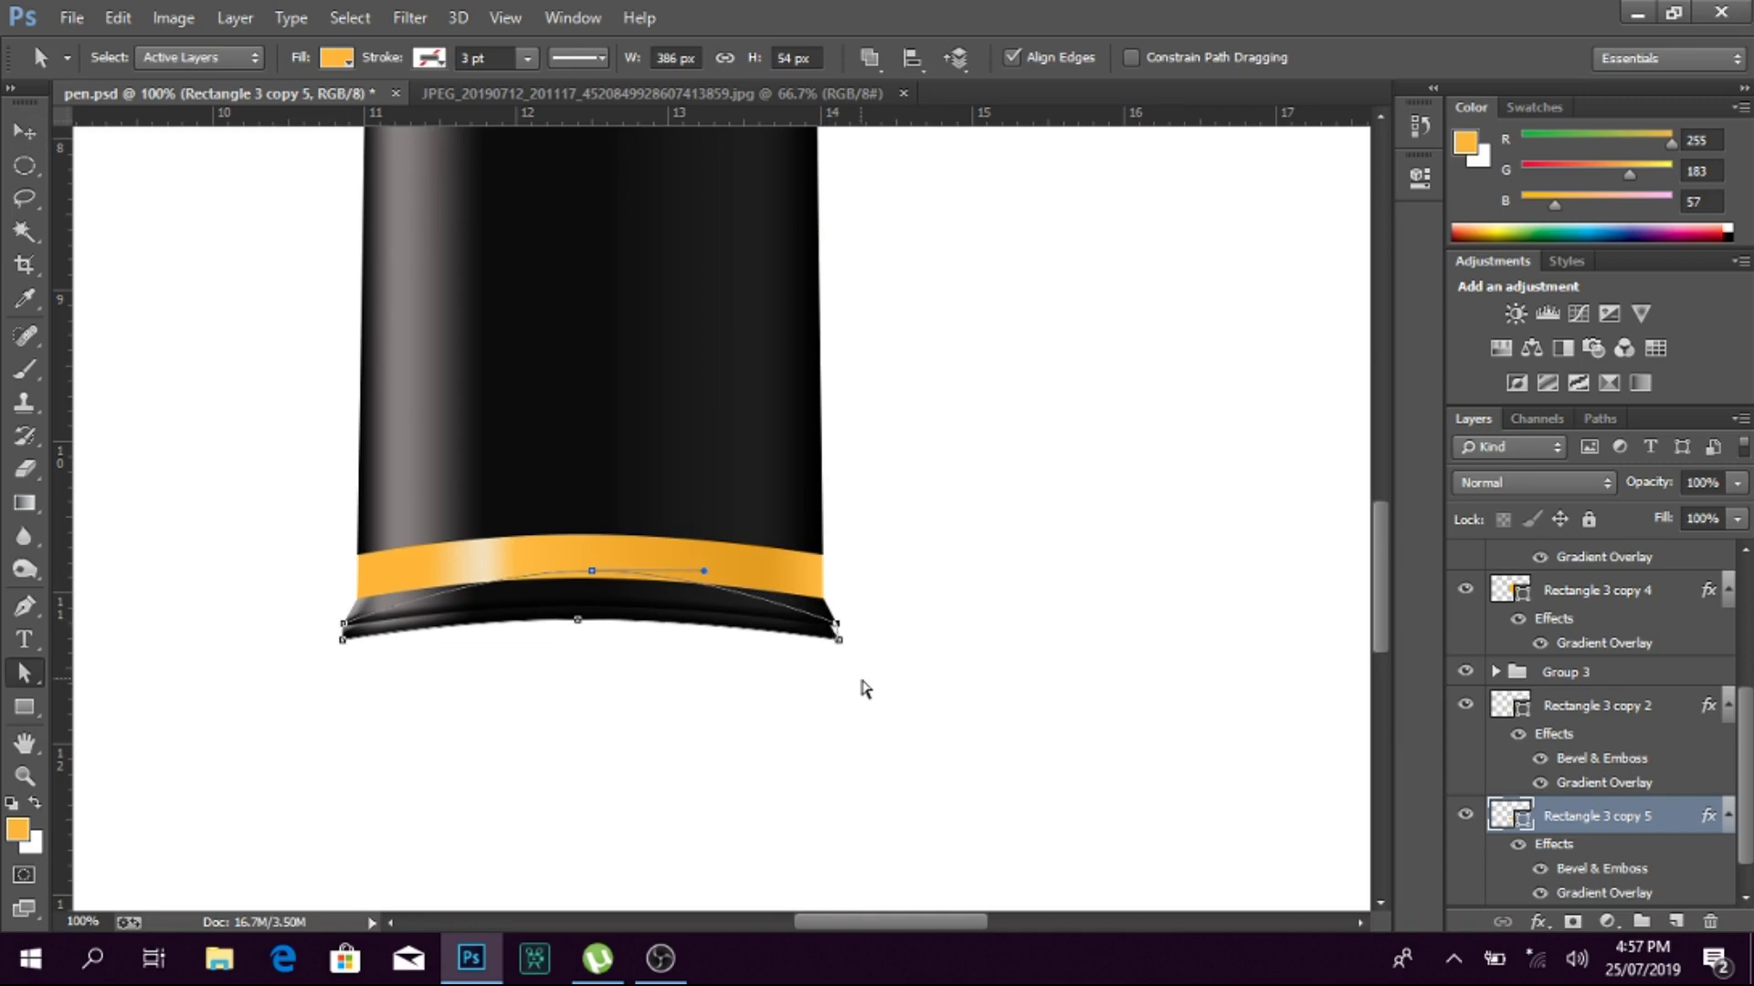
pyautogui.keyDown('ctrl'); pyautogui.click(837, 628); pyautogui.keyUp('ctrl')
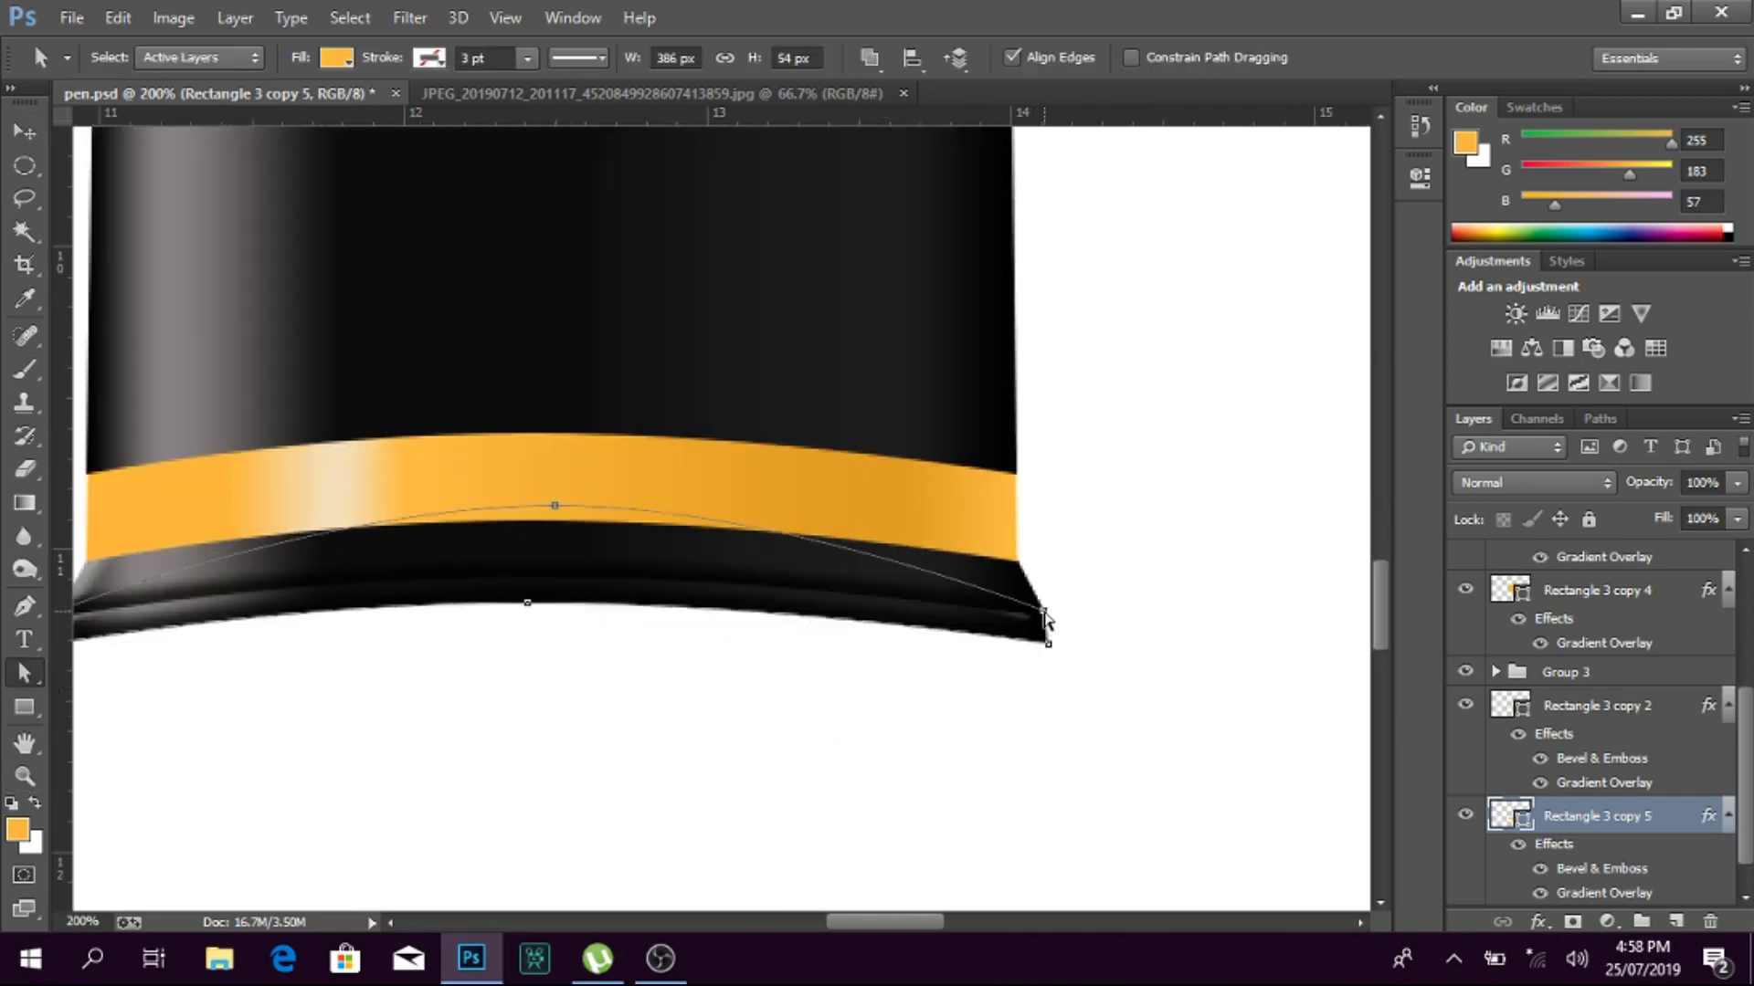
pyautogui.hscroll(-3, 1015, 677)
pyautogui.click(370, 614)
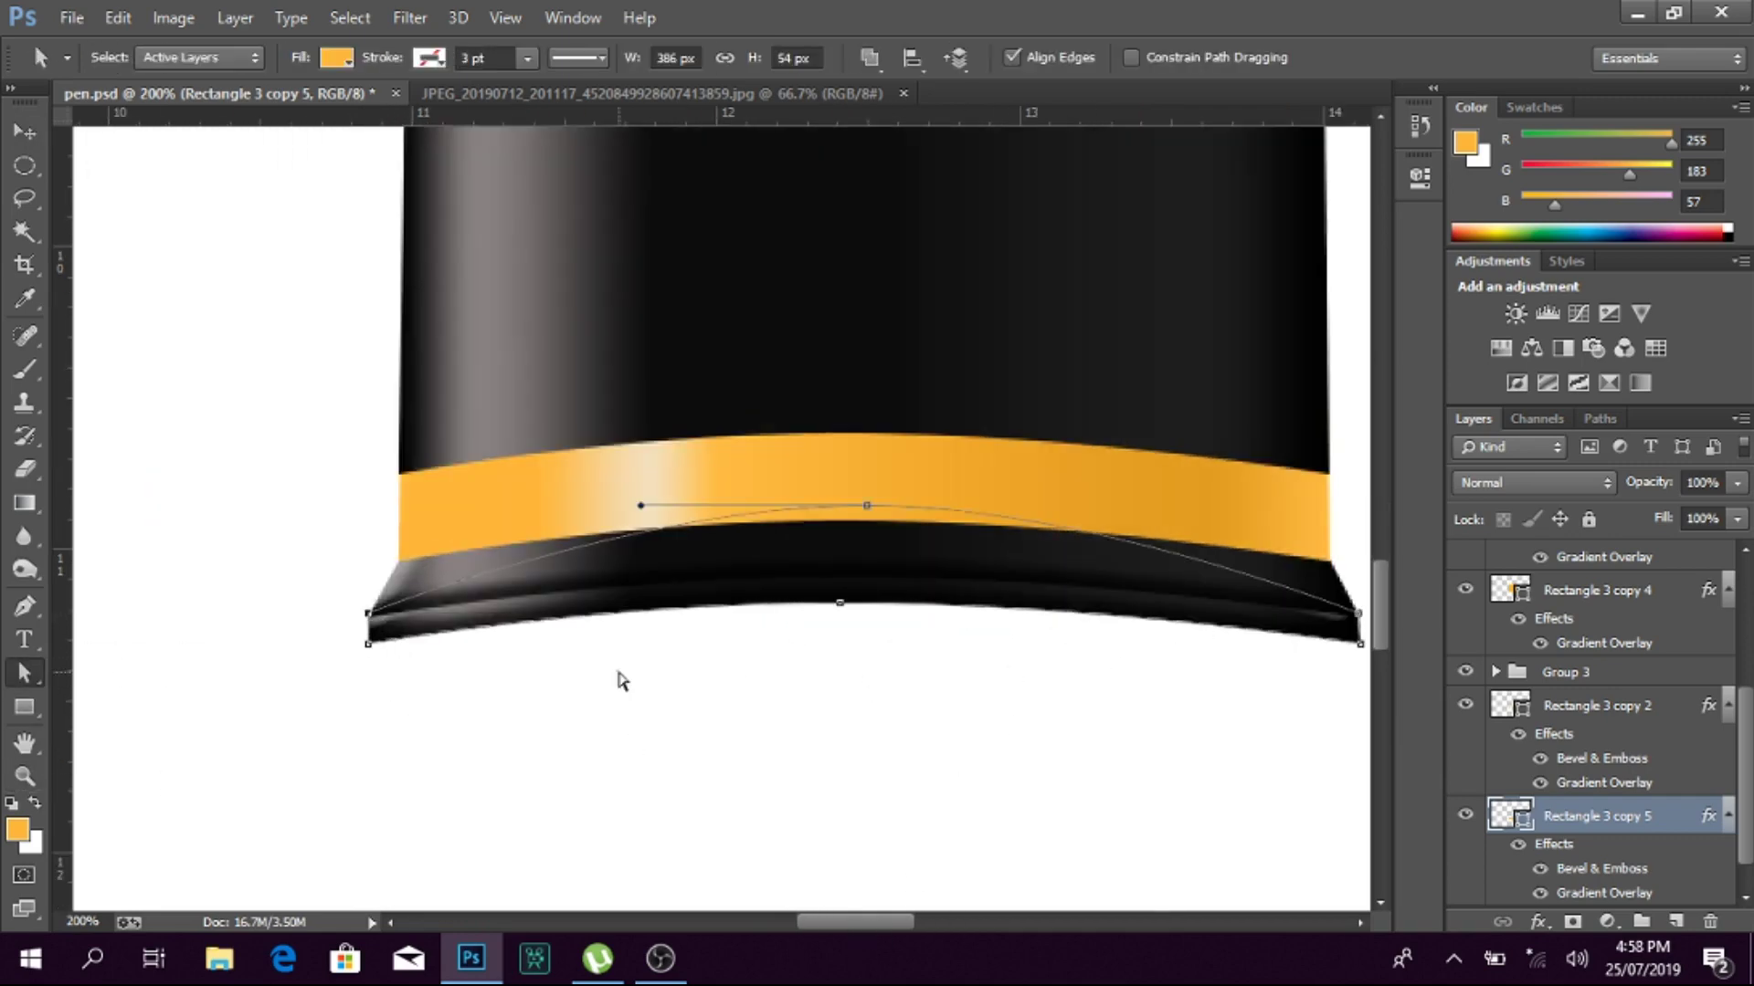
pyautogui.click(621, 681)
pyautogui.moveTo(890, 923); pyautogui.dragTo(899, 923)
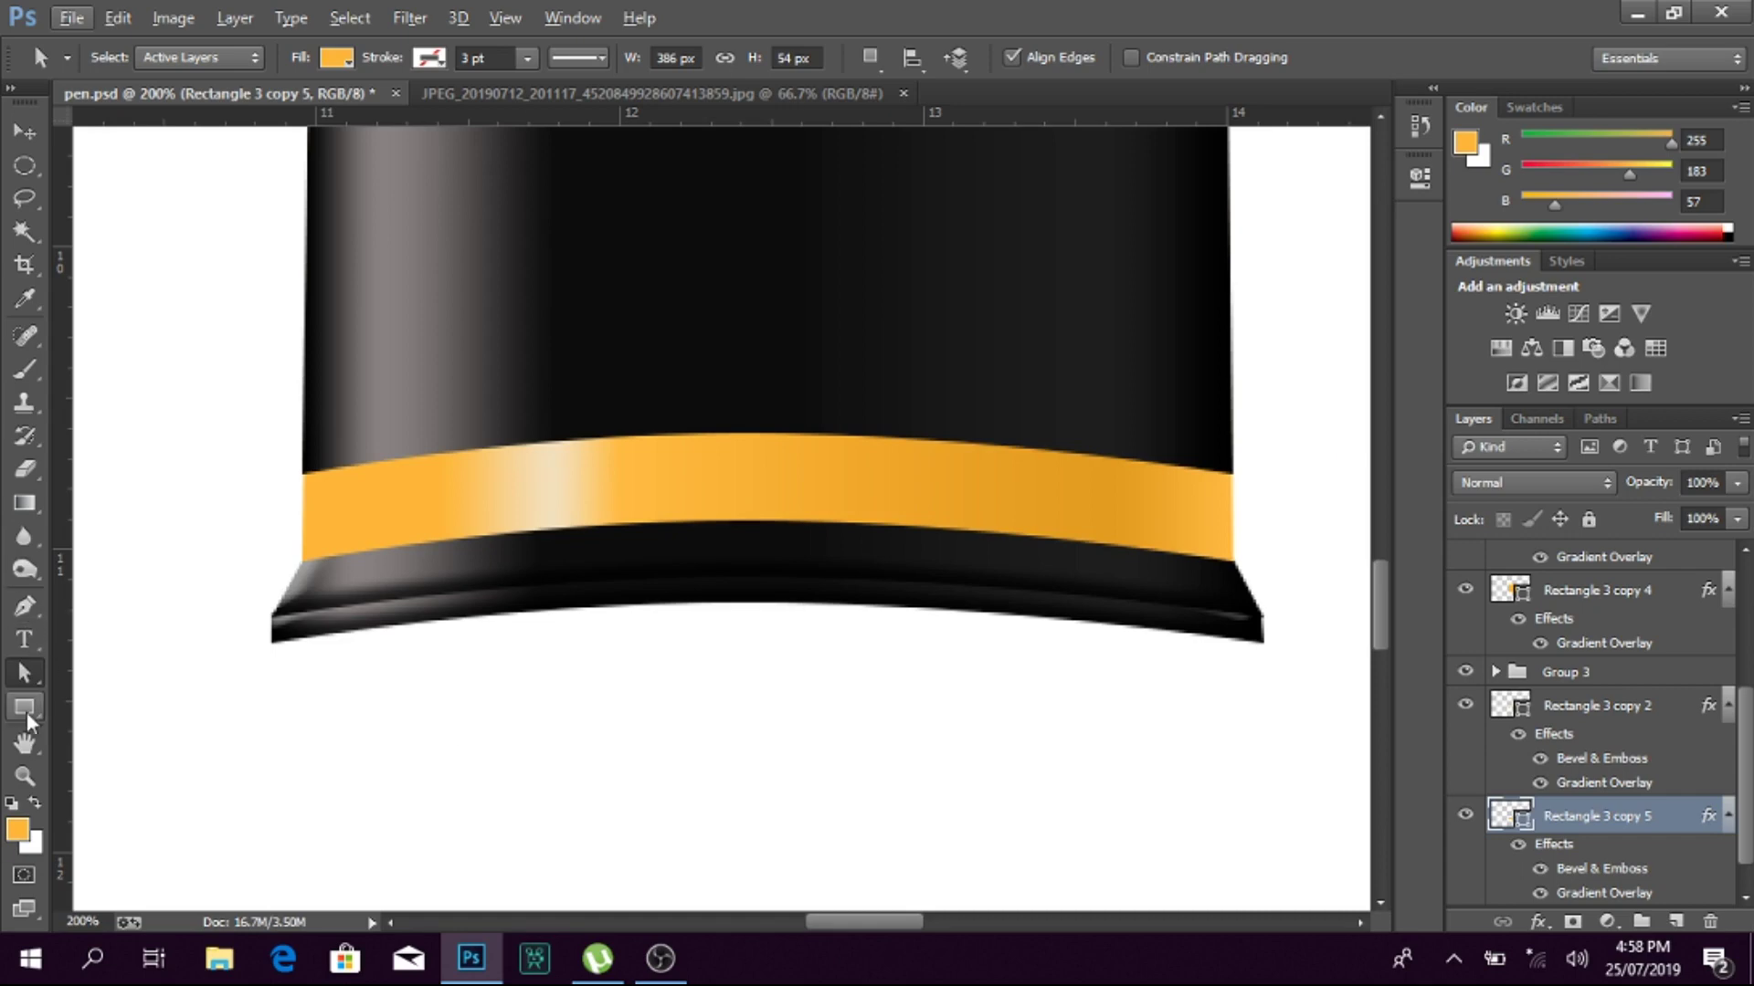
# Step: Duplicate the bottom ridge several times, nudging each copy down to stack the ridges
pyautogui.click(1263, 737)
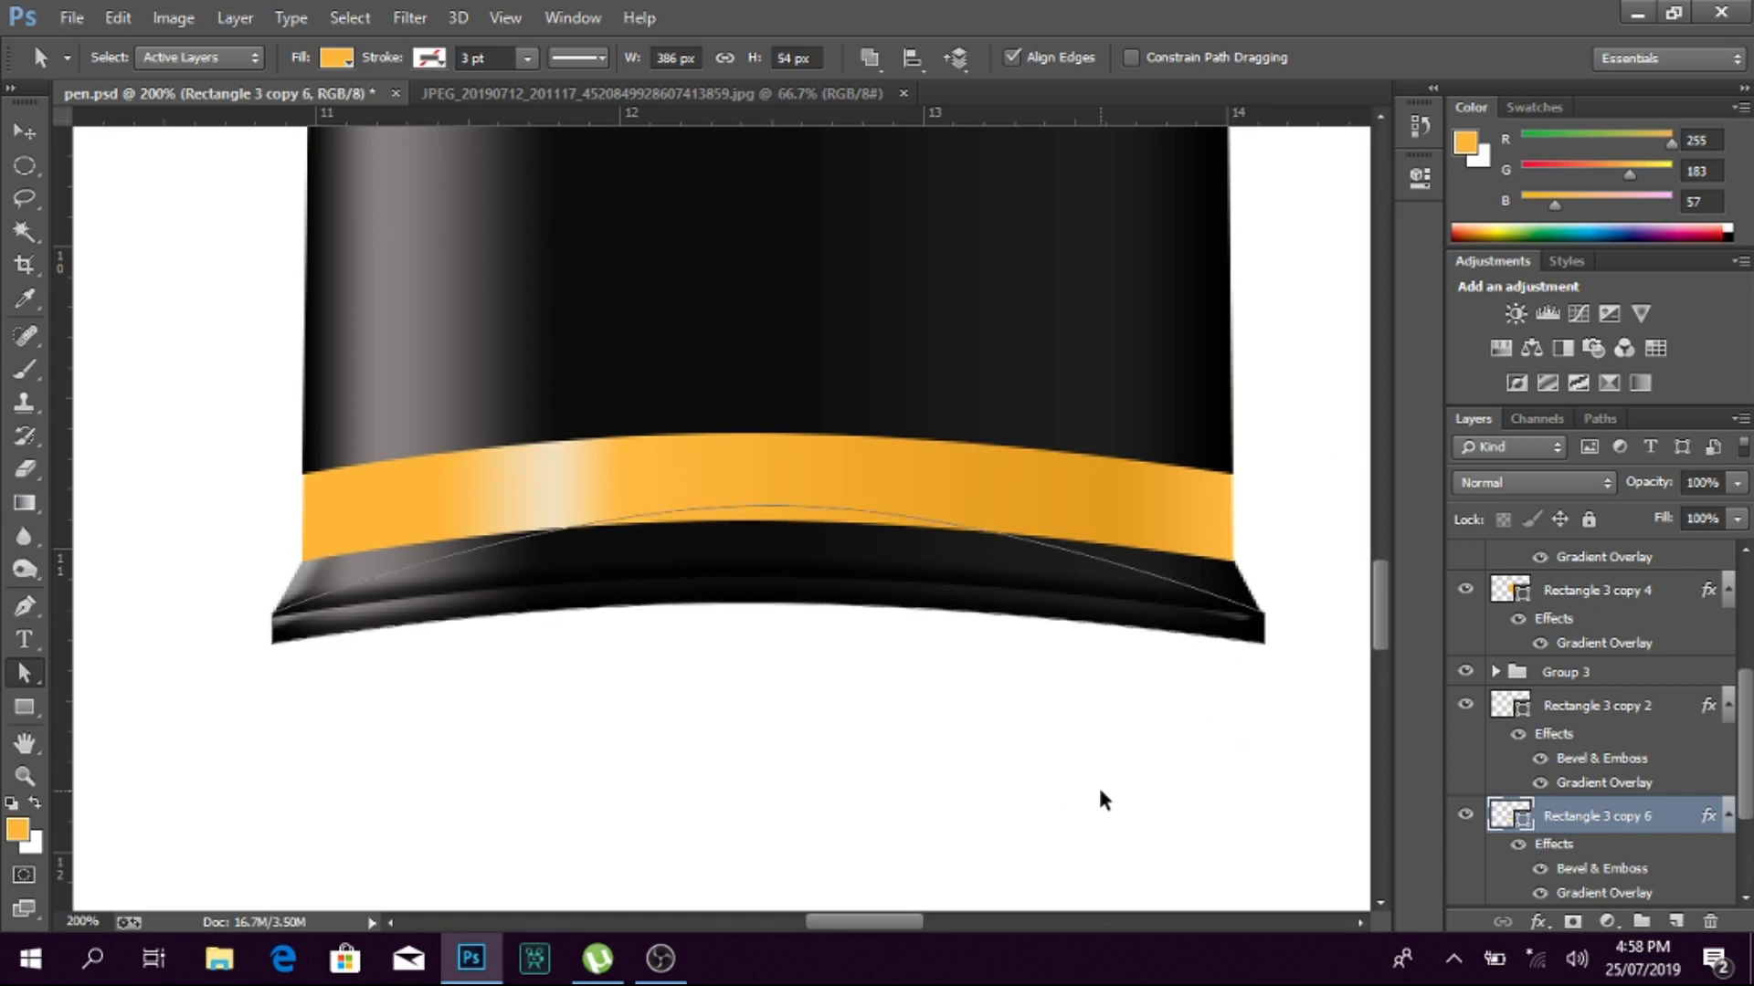
pyautogui.hotkey('ctrl', 'j')
pyautogui.press('v')
pyautogui.press('Down')
pyautogui.press('Down')
pyautogui.press('Down')
pyautogui.press('Down')
pyautogui.press('Down')
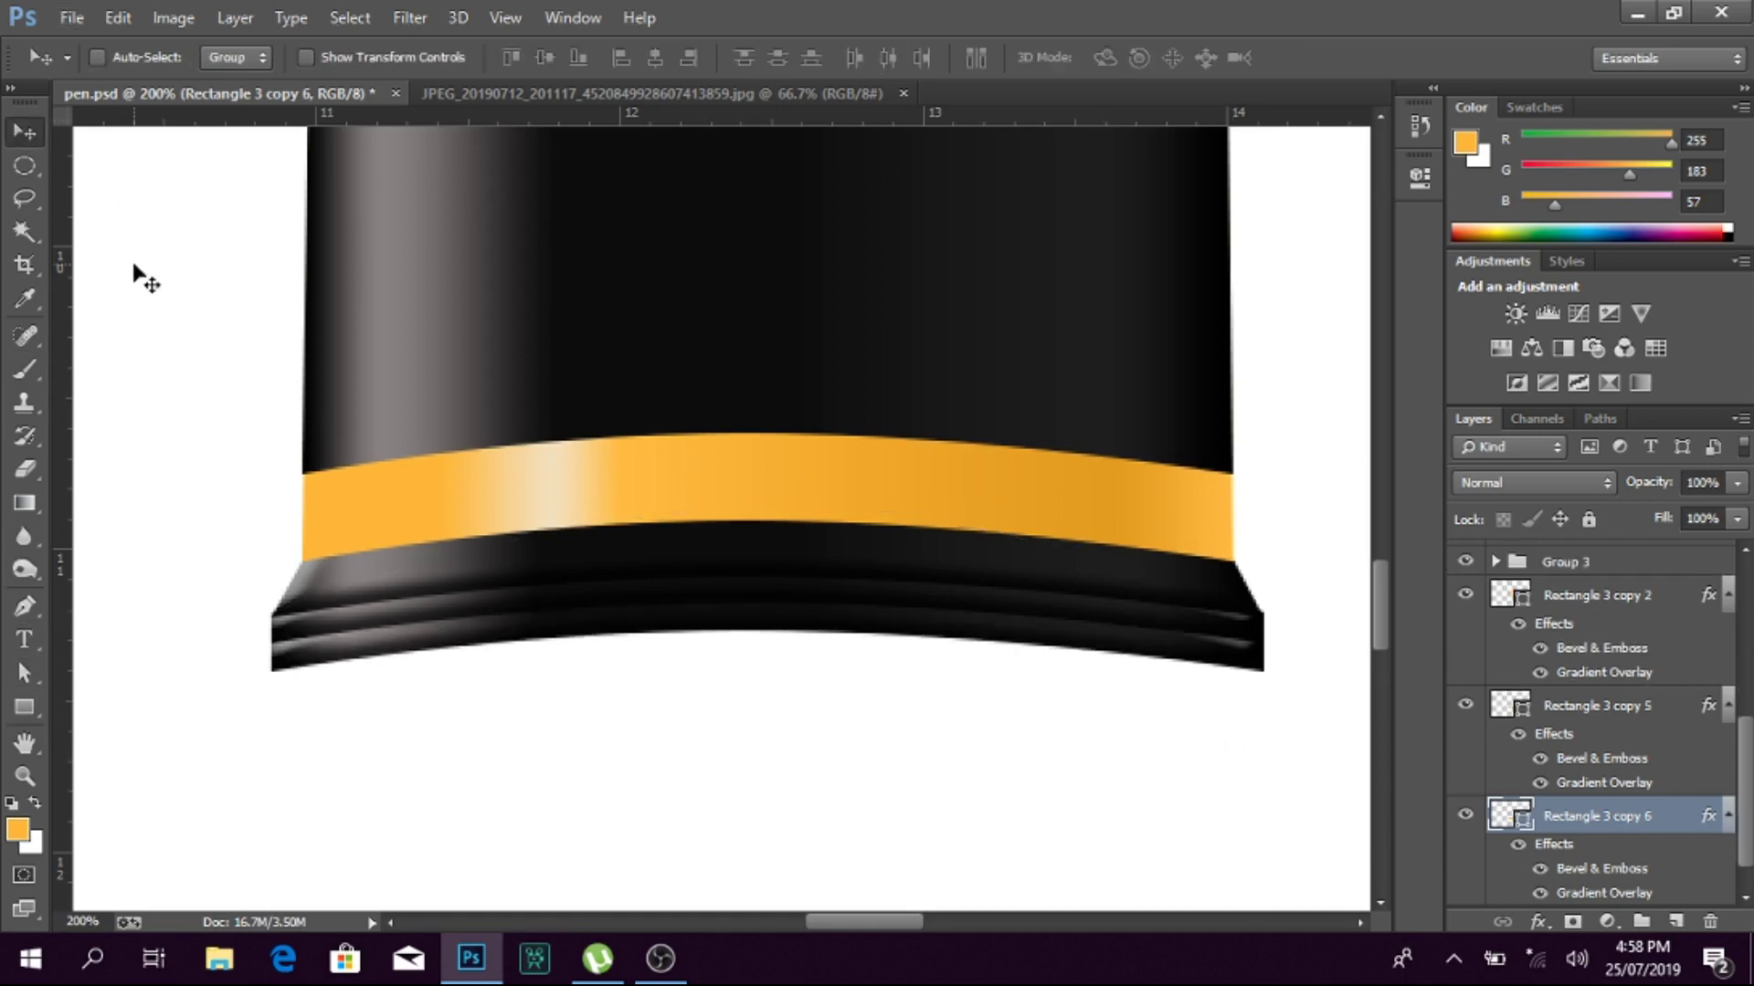
pyautogui.hotkey('ctrl', 'j')
pyautogui.press('Down')
pyautogui.press('Down')
pyautogui.press('Down')
pyautogui.press('Up')
pyautogui.press('Up')
pyautogui.press('Up')
pyautogui.hotkey('ctrl', 'j')
pyautogui.press('Down')
pyautogui.press('Down')
pyautogui.press('Down')
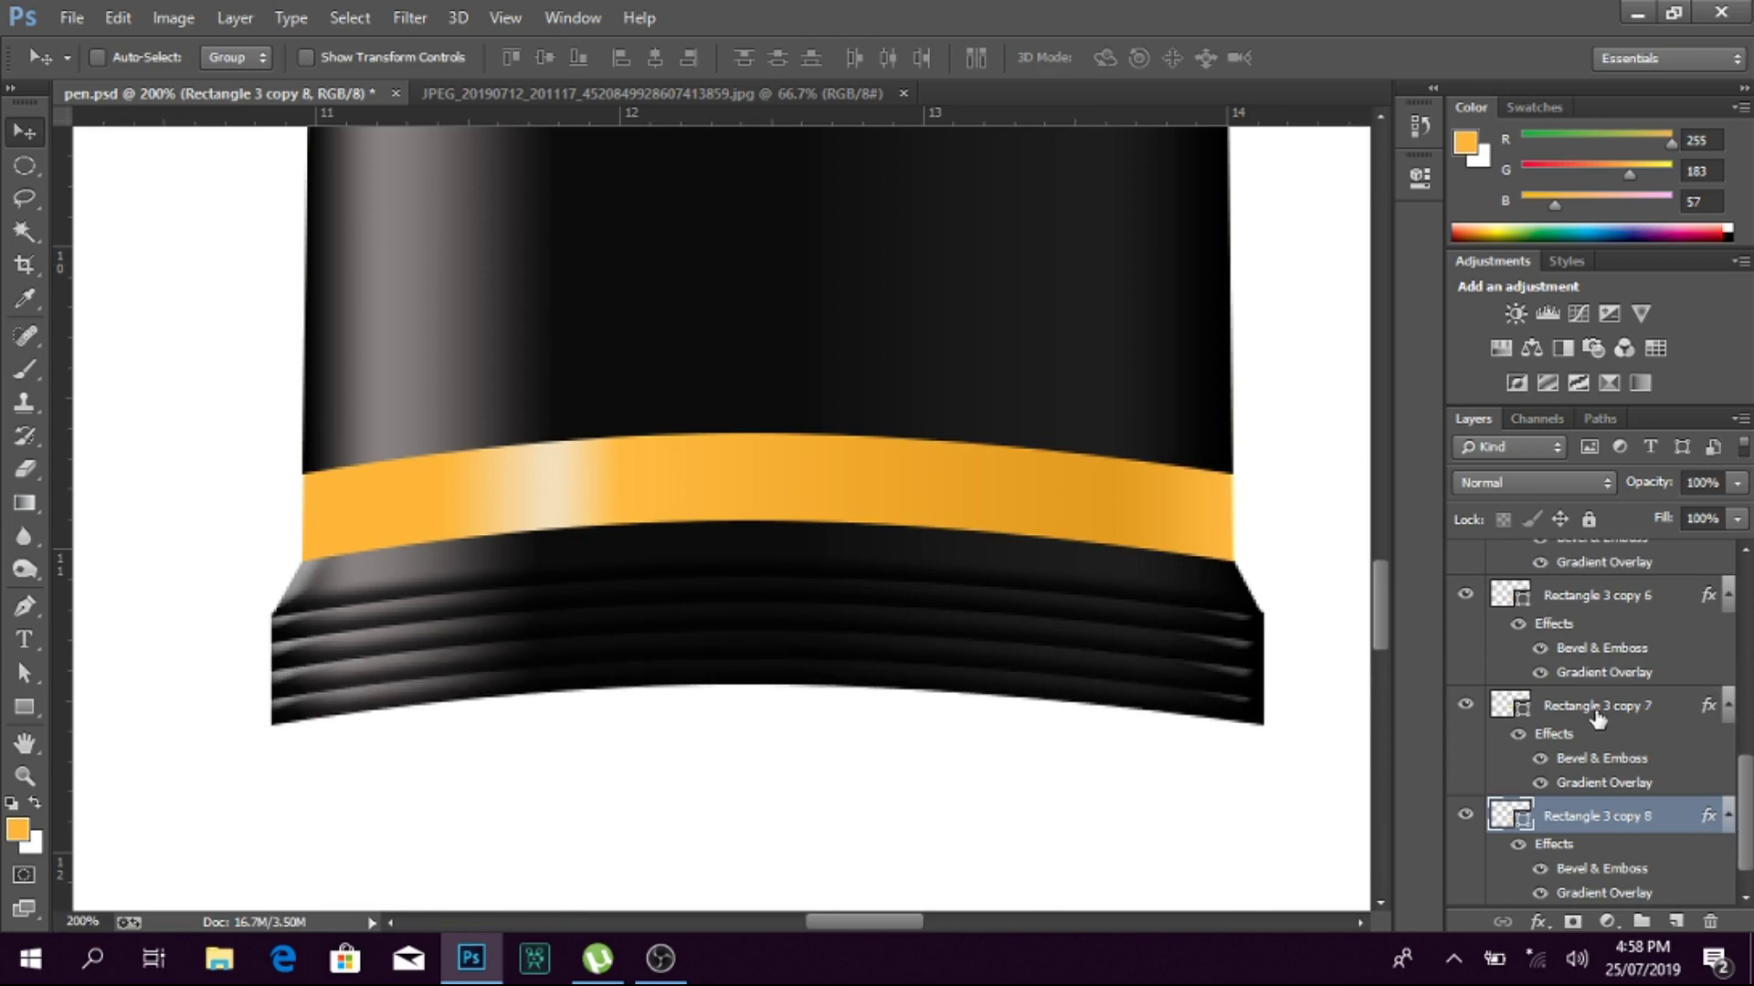
# Step: Select all the ridge layers and group them into Group 4
pyautogui.keyDown('shift'); pyautogui.click(1589, 596); pyautogui.keyUp('shift')
pyautogui.moveTo(1127, 689); pyautogui.dragTo(1129, 691)
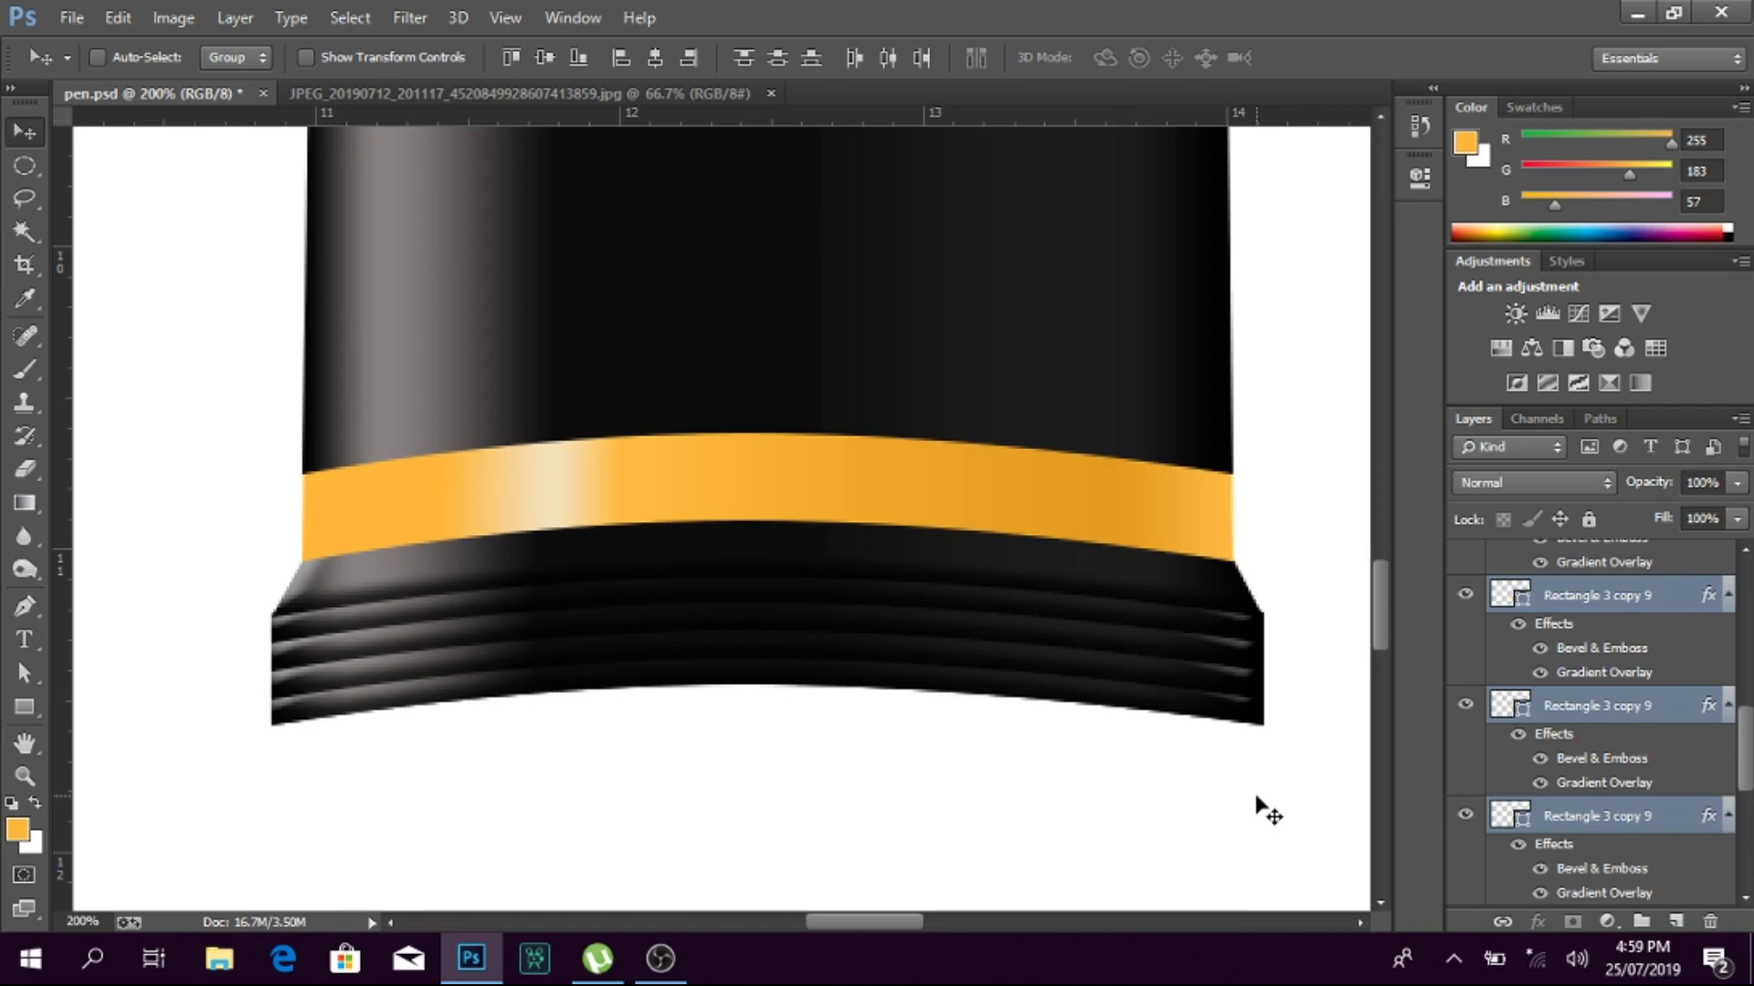
pyautogui.hotkey('ctrl', 'z')
pyautogui.hotkey('ctrl', 'g')
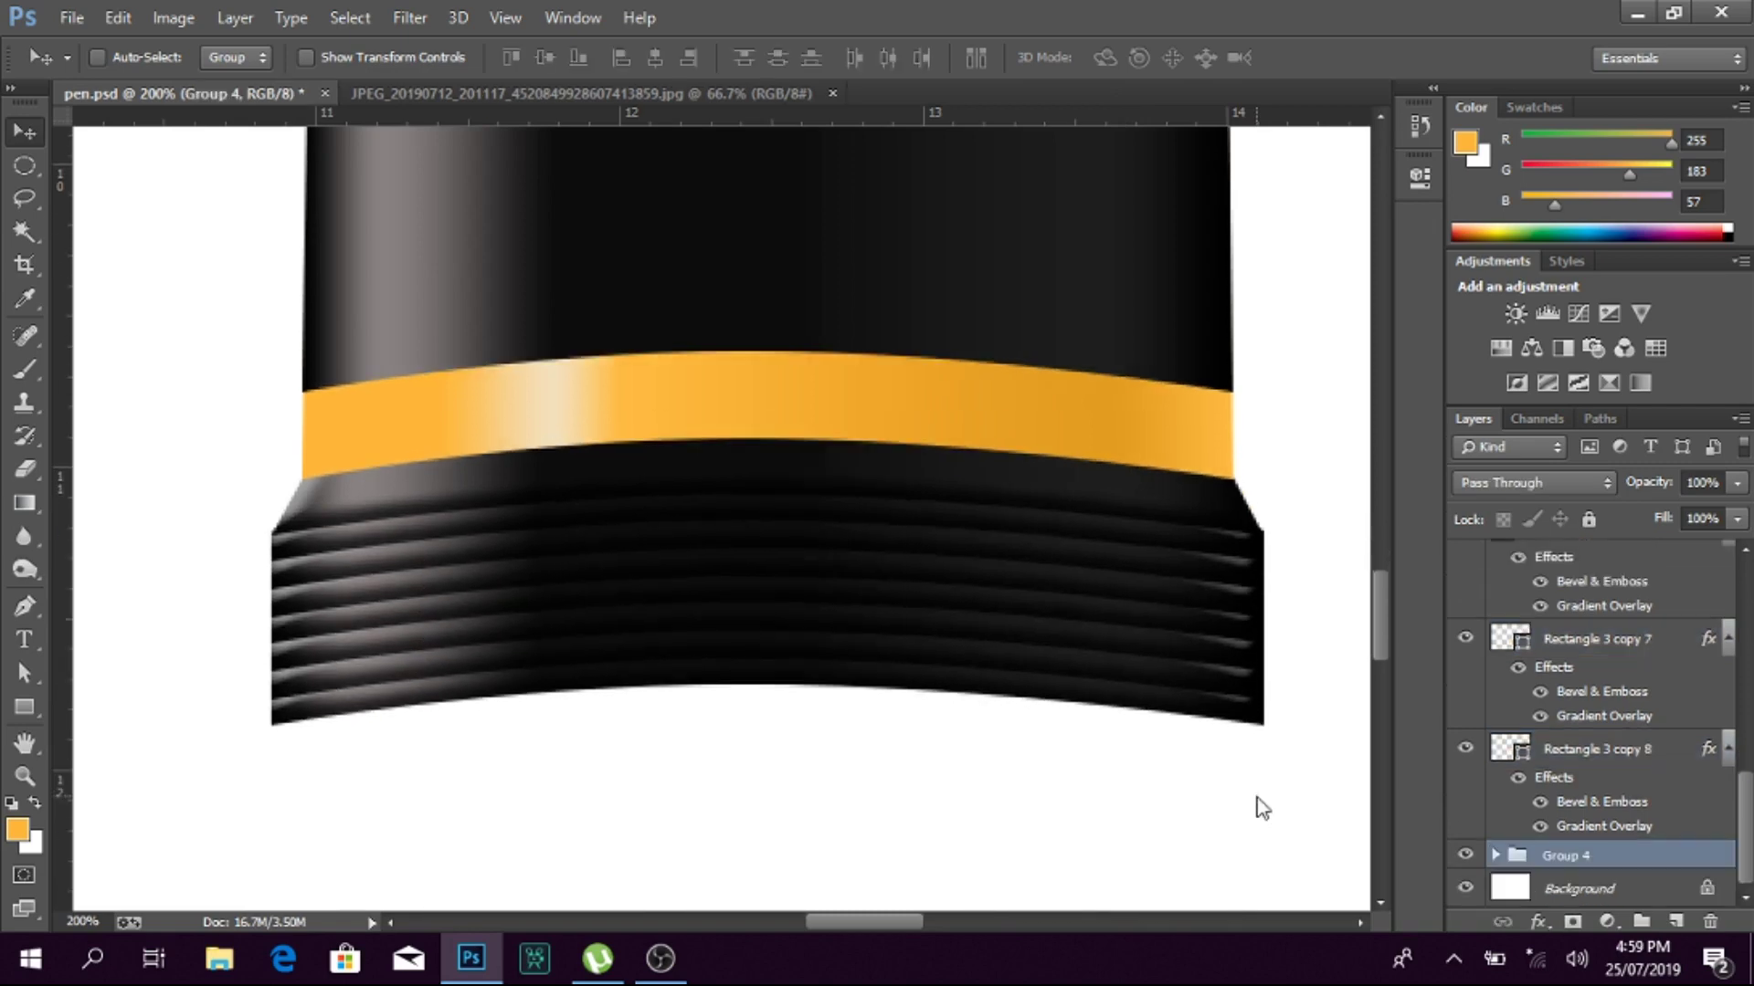
pyautogui.hotkey('ctrl', '0')
# Step: Duplicate the ridge group four times, shifting each copy down to lengthen the grip
pyautogui.press('z')
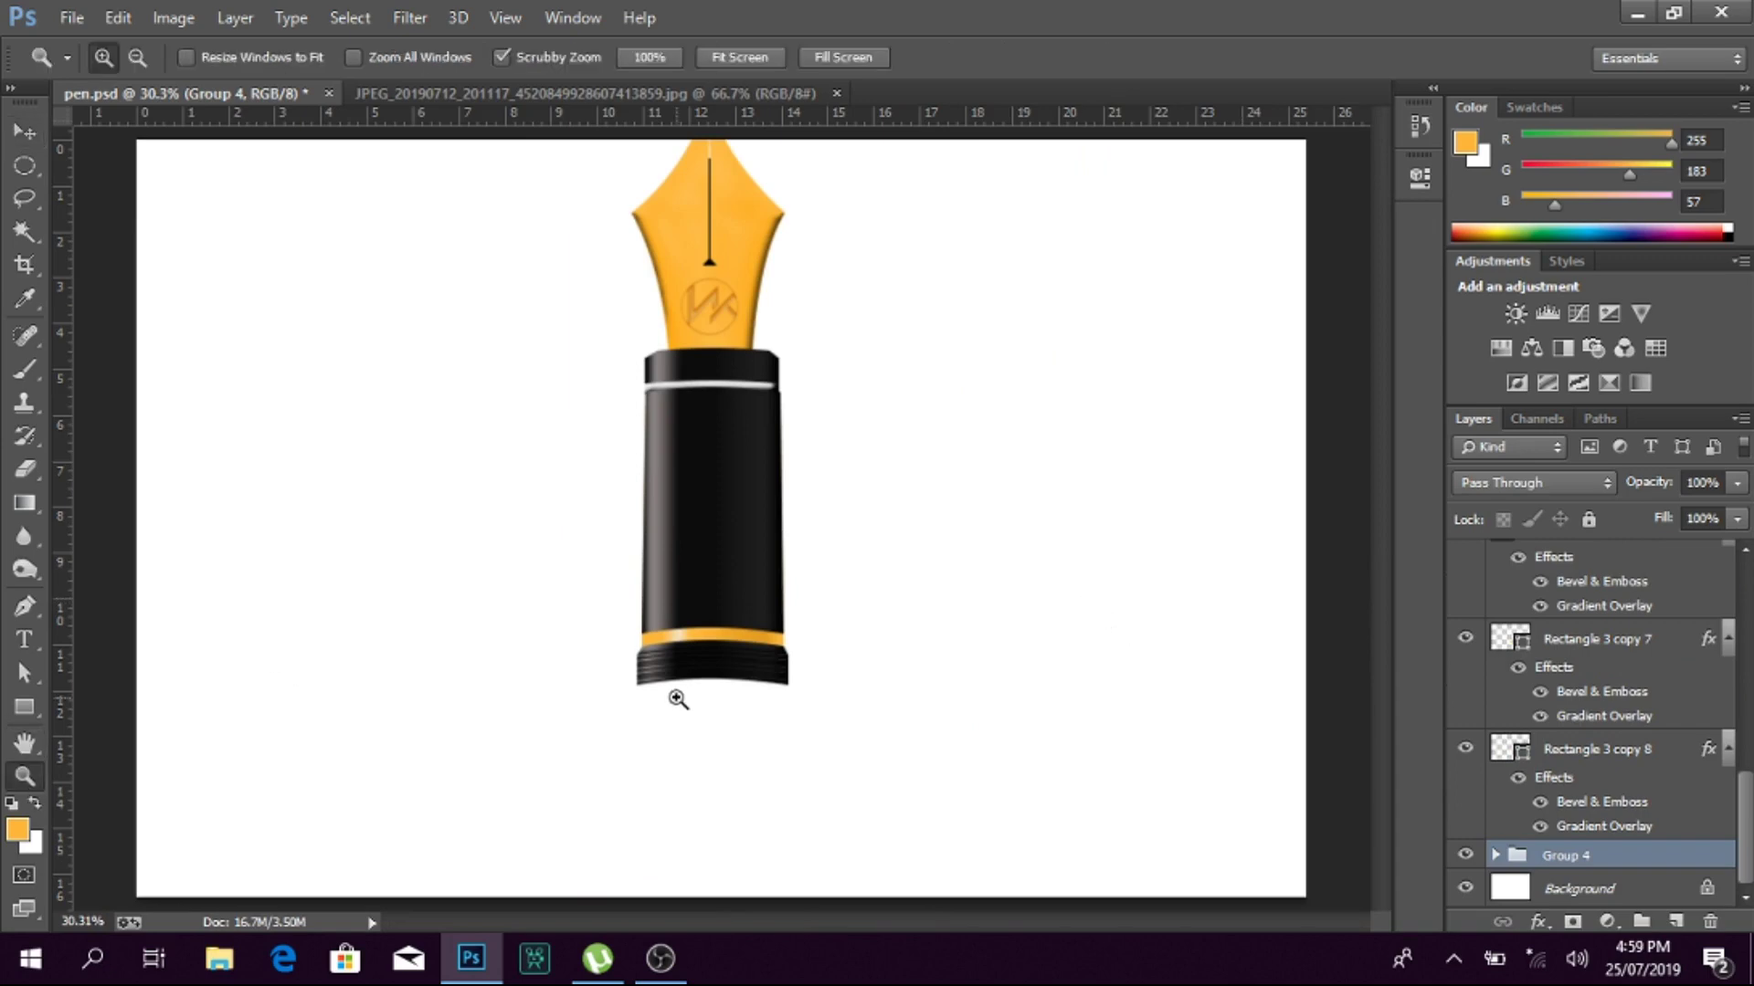
pyautogui.click(676, 697)
pyautogui.click(731, 694)
pyautogui.hotkey('ctrl', 'j')
pyautogui.click(971, 753)
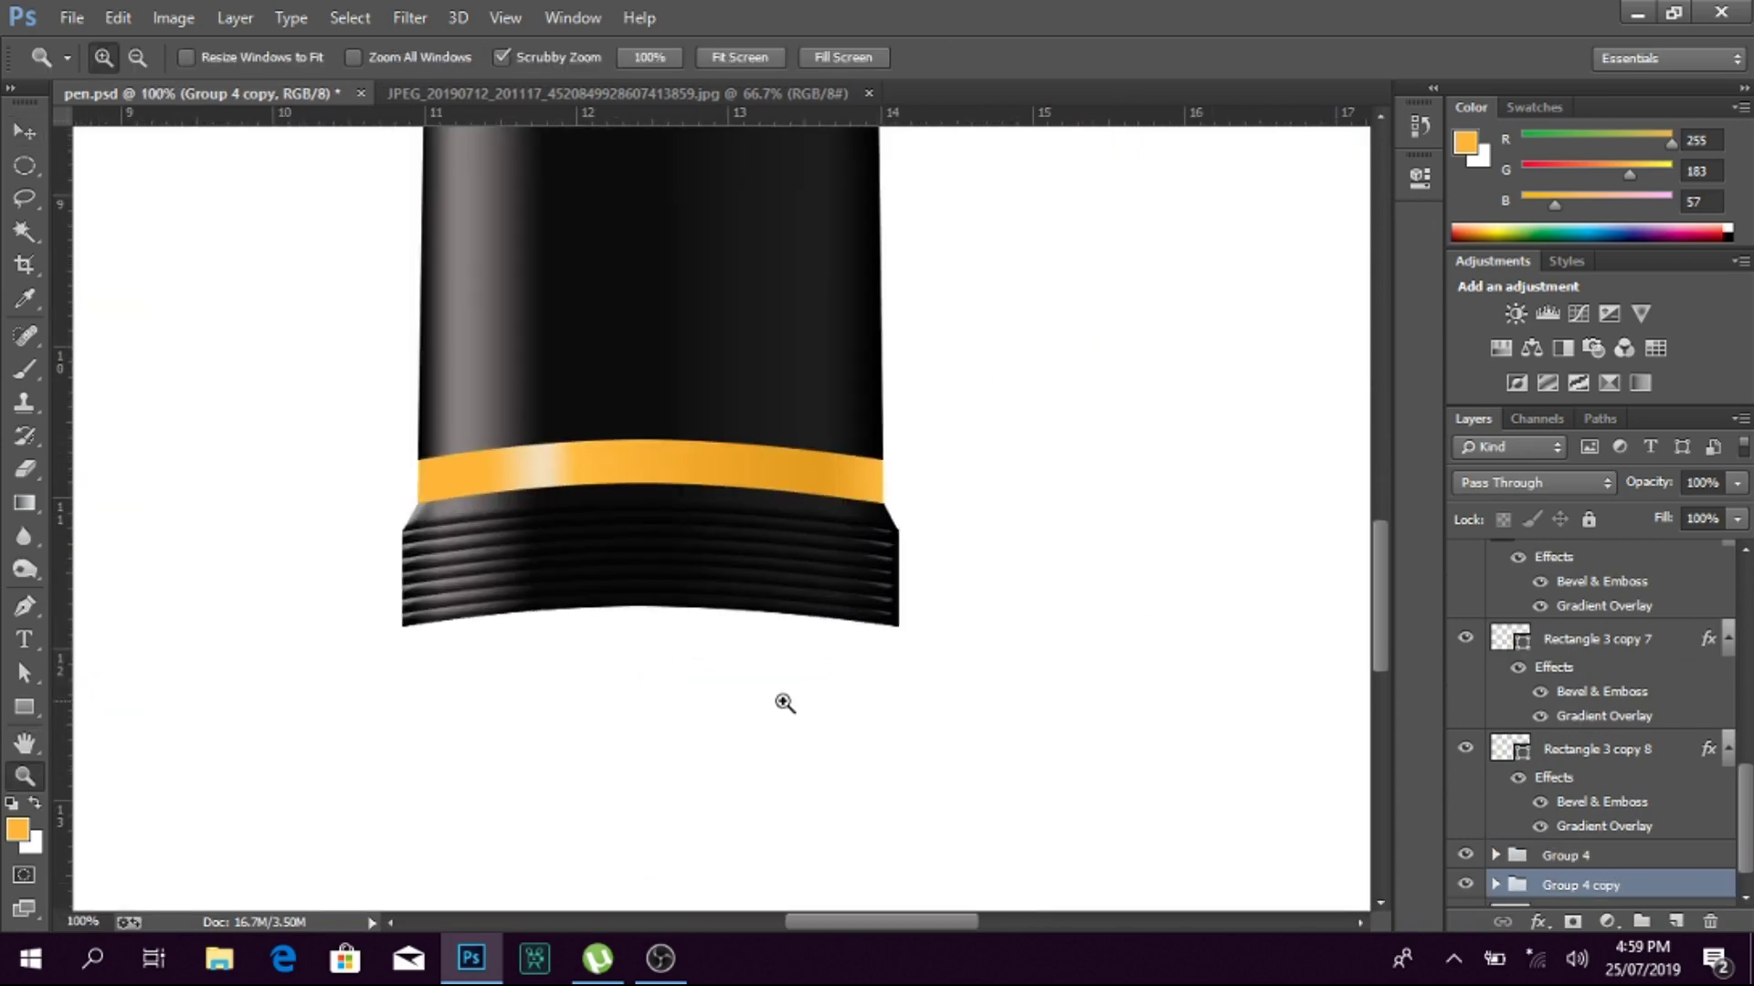
pyautogui.press('v')
pyautogui.hotkey('shift', 'Down')
pyautogui.hotkey('shift', 'Down')
pyautogui.hotkey('shift', 'Down')
pyautogui.hotkey('shift', 'Down')
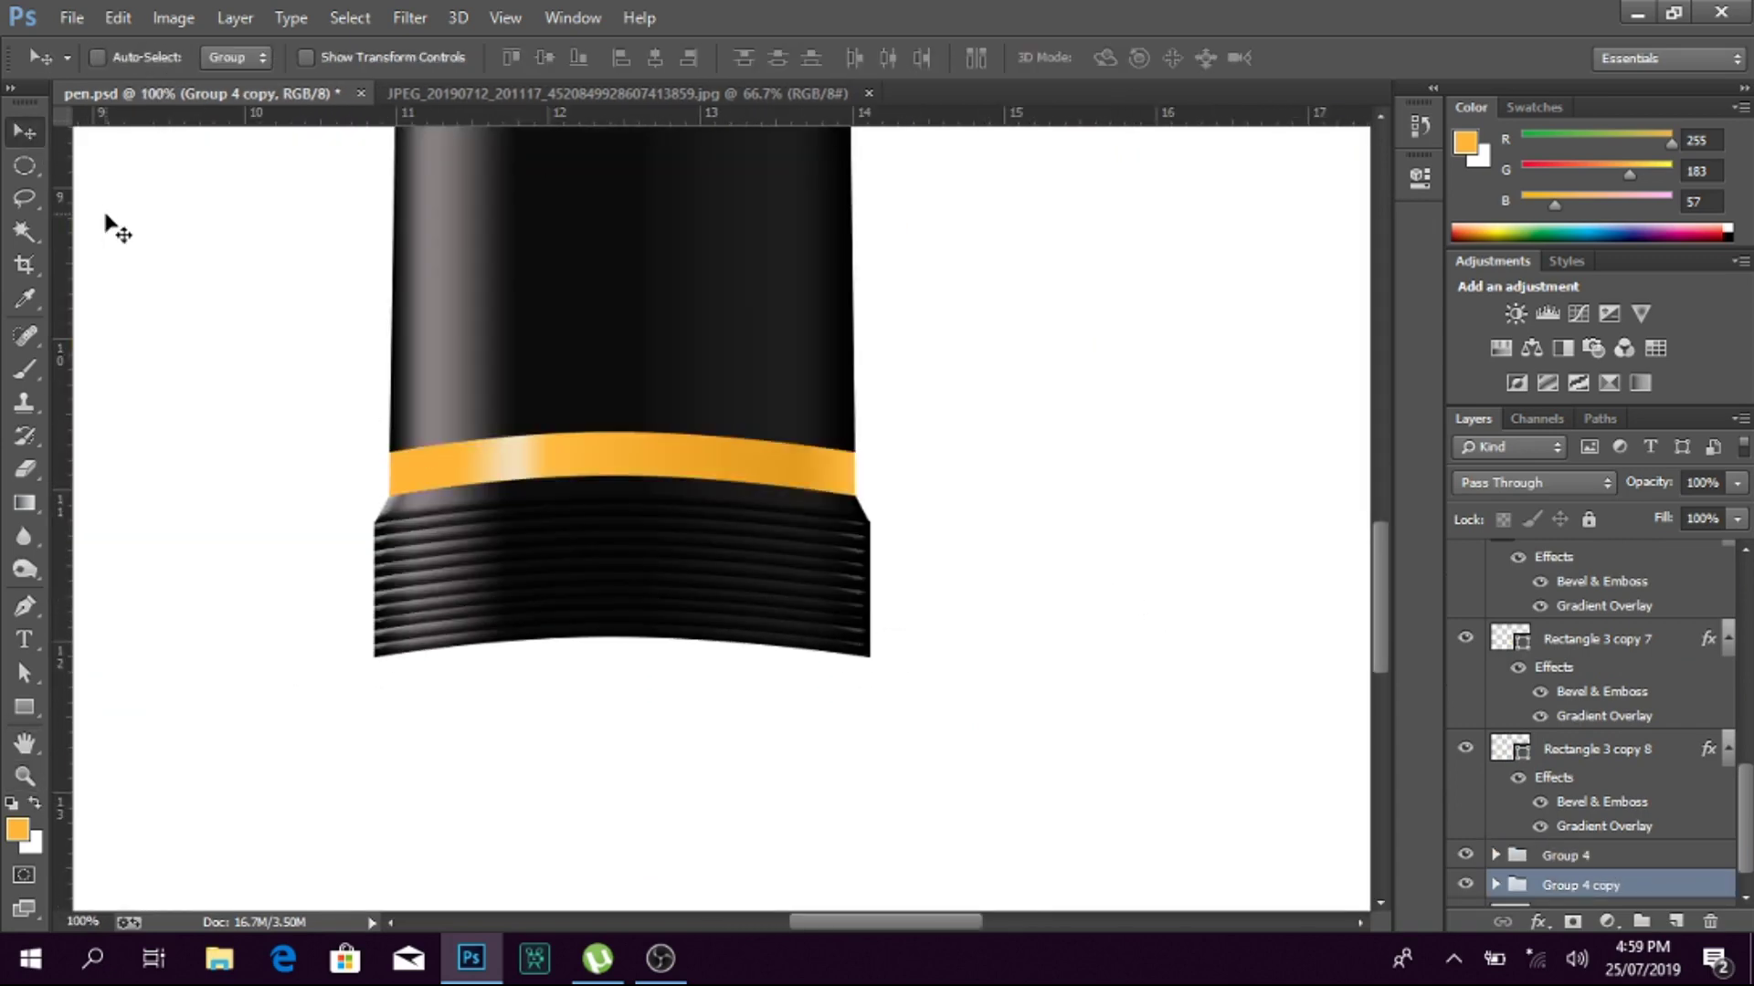
pyautogui.hotkey('ctrl', 'j')
pyautogui.hotkey('shift', 'Down')
pyautogui.hotkey('shift', 'Down')
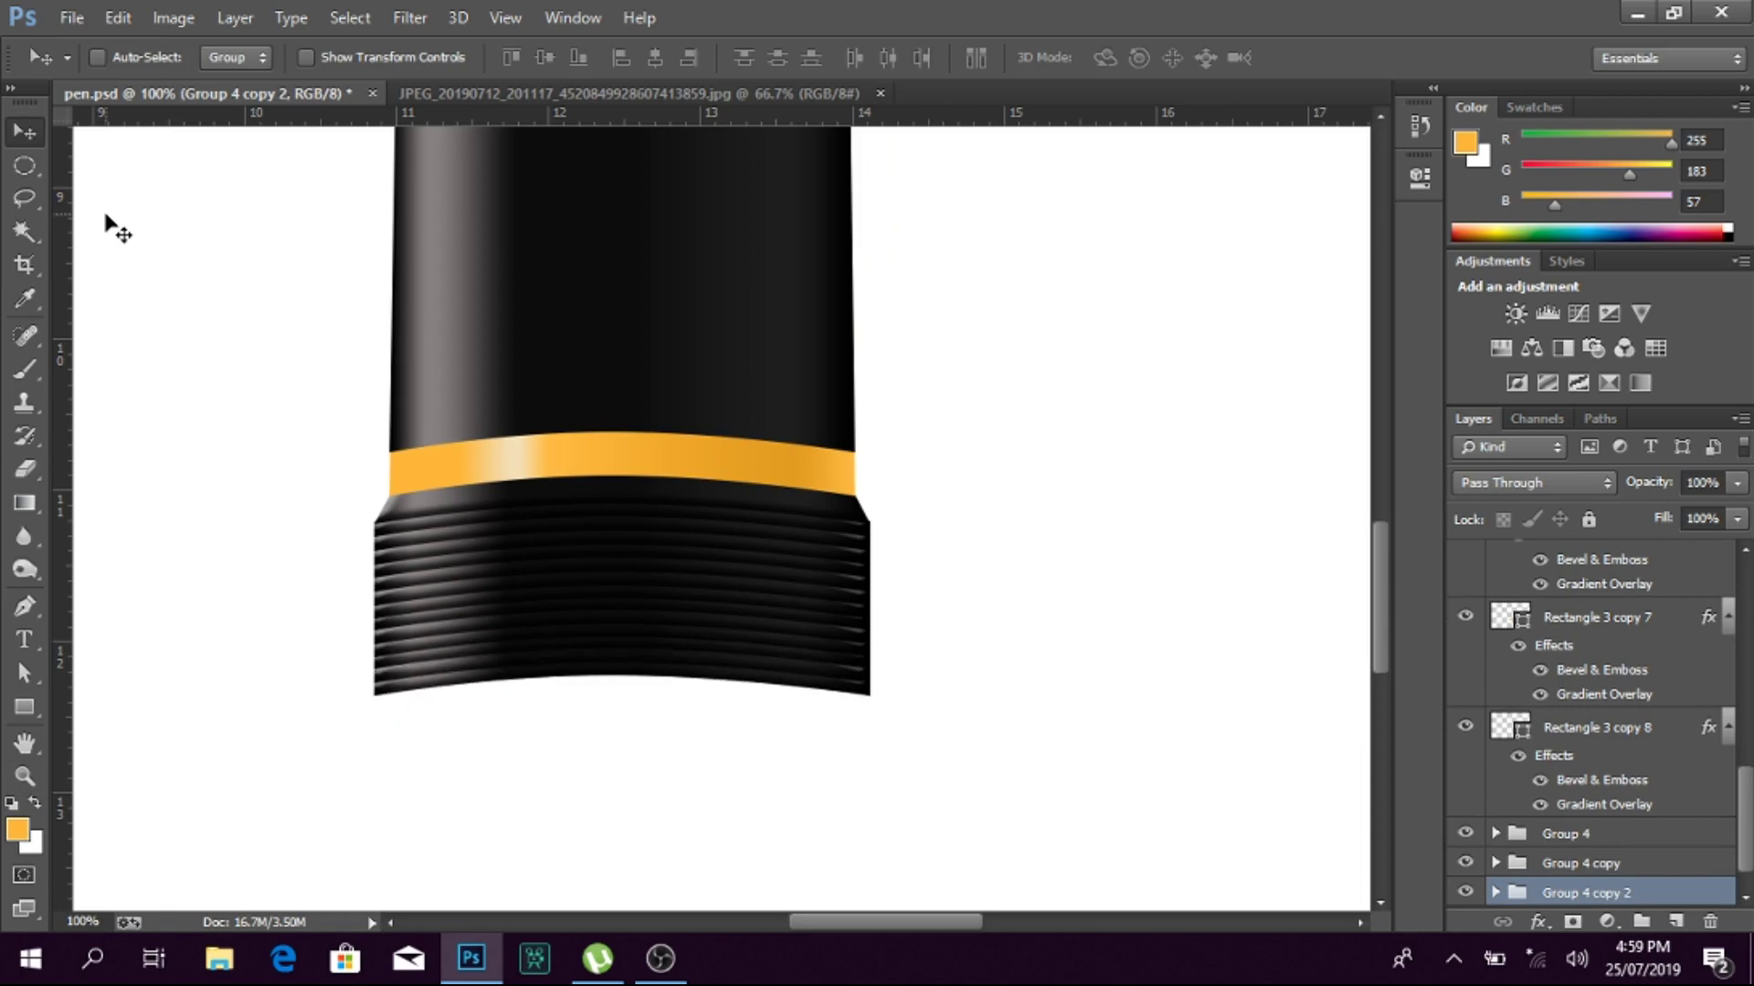
pyautogui.hotkey('ctrl', 'j')
pyautogui.hotkey('shift', 'Down')
pyautogui.hotkey('shift', 'Down')
pyautogui.hotkey('shift', 'Down')
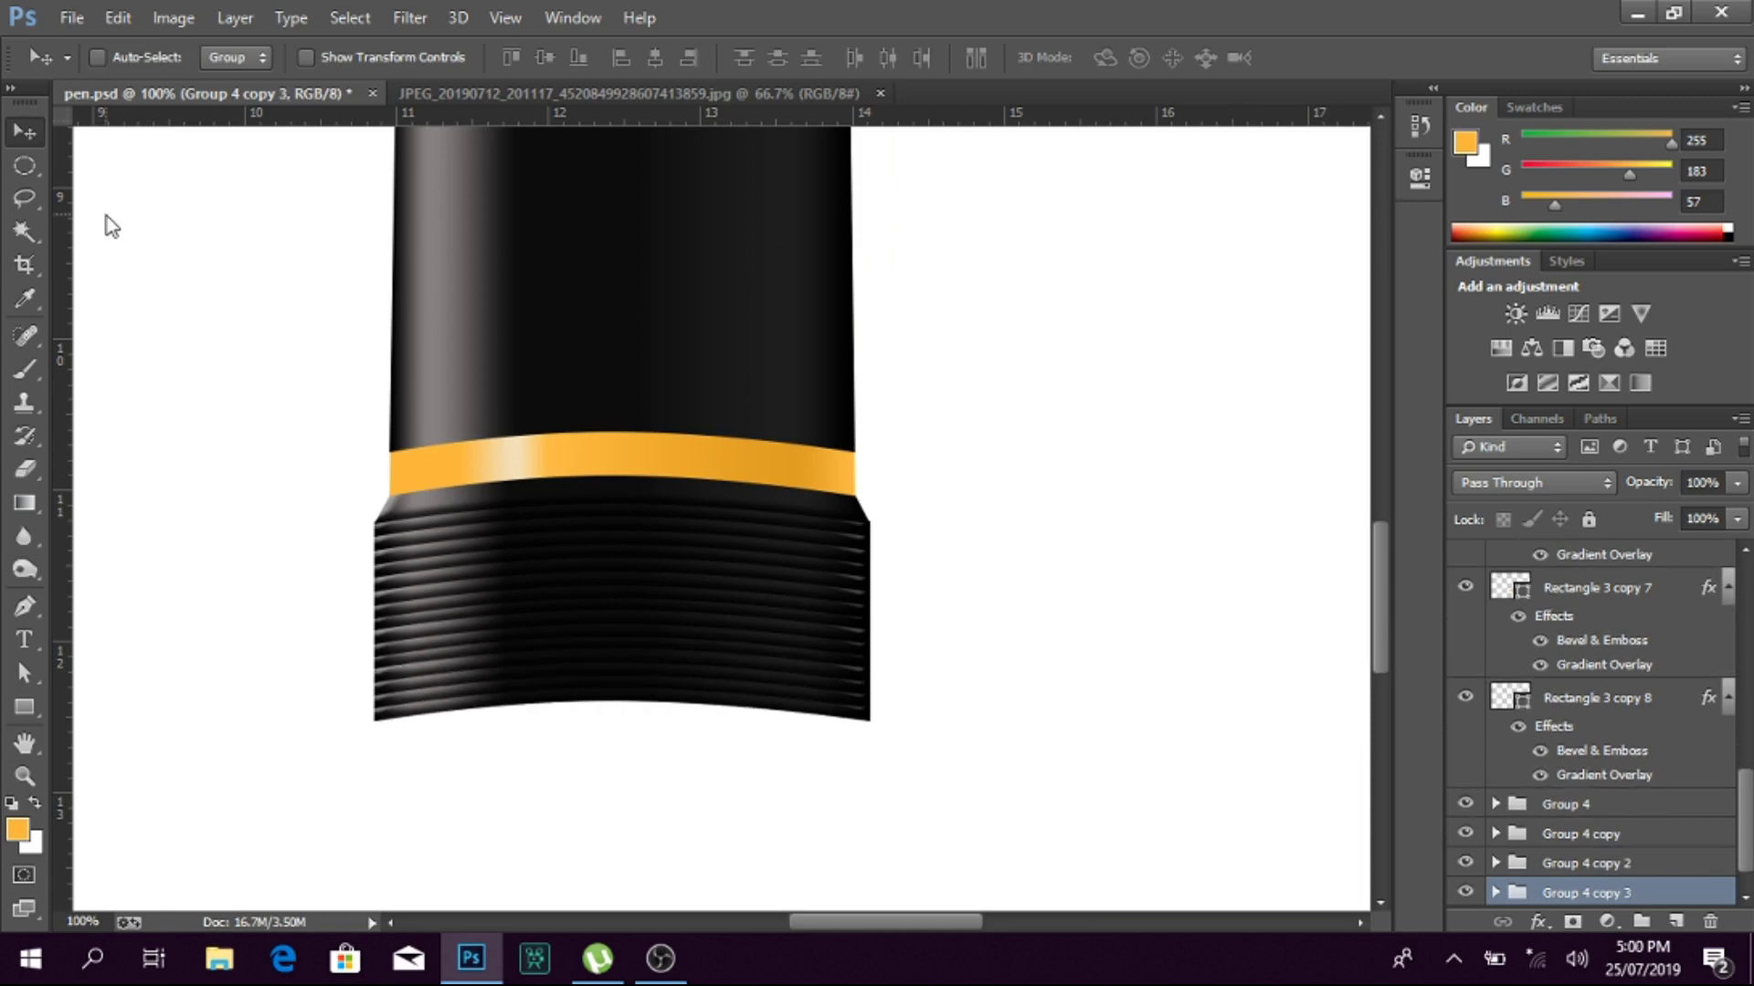
pyautogui.hotkey('shift', 'Down')
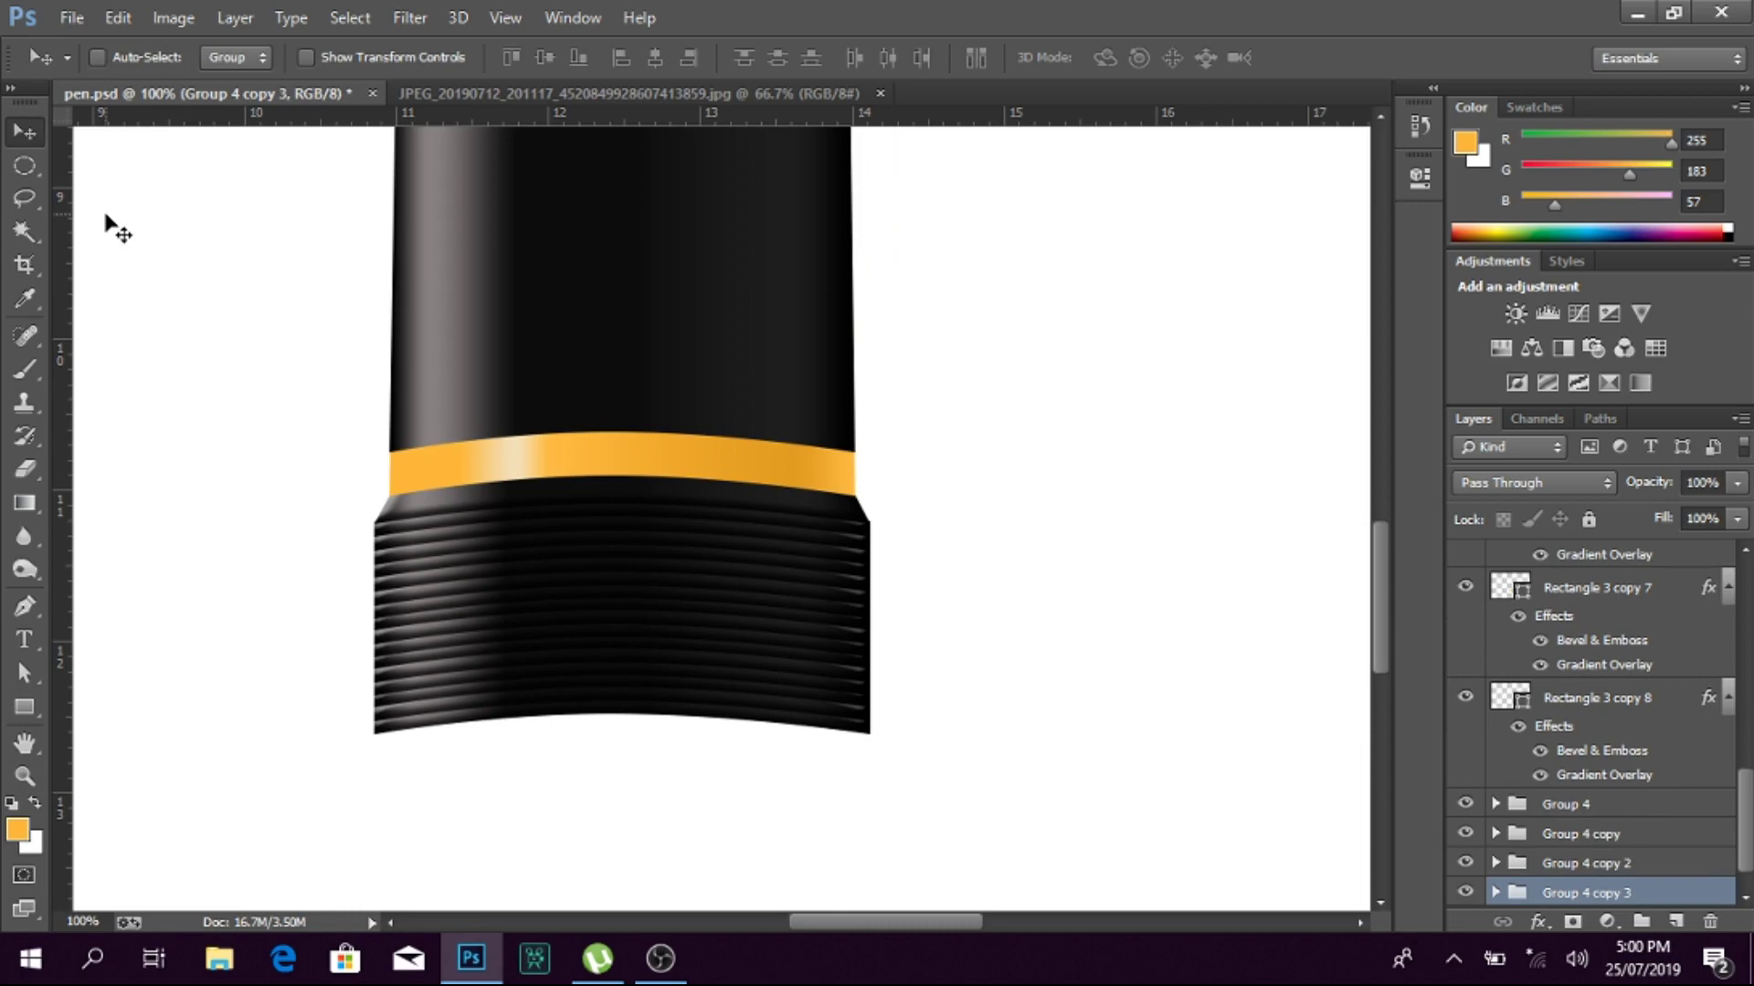
pyautogui.hotkey('ctrl', 'j')
pyautogui.hotkey('shift', 'Down')
pyautogui.hotkey('shift', 'Down')
pyautogui.hotkey('shift', 'Down')
pyautogui.hotkey('shift', 'Down')
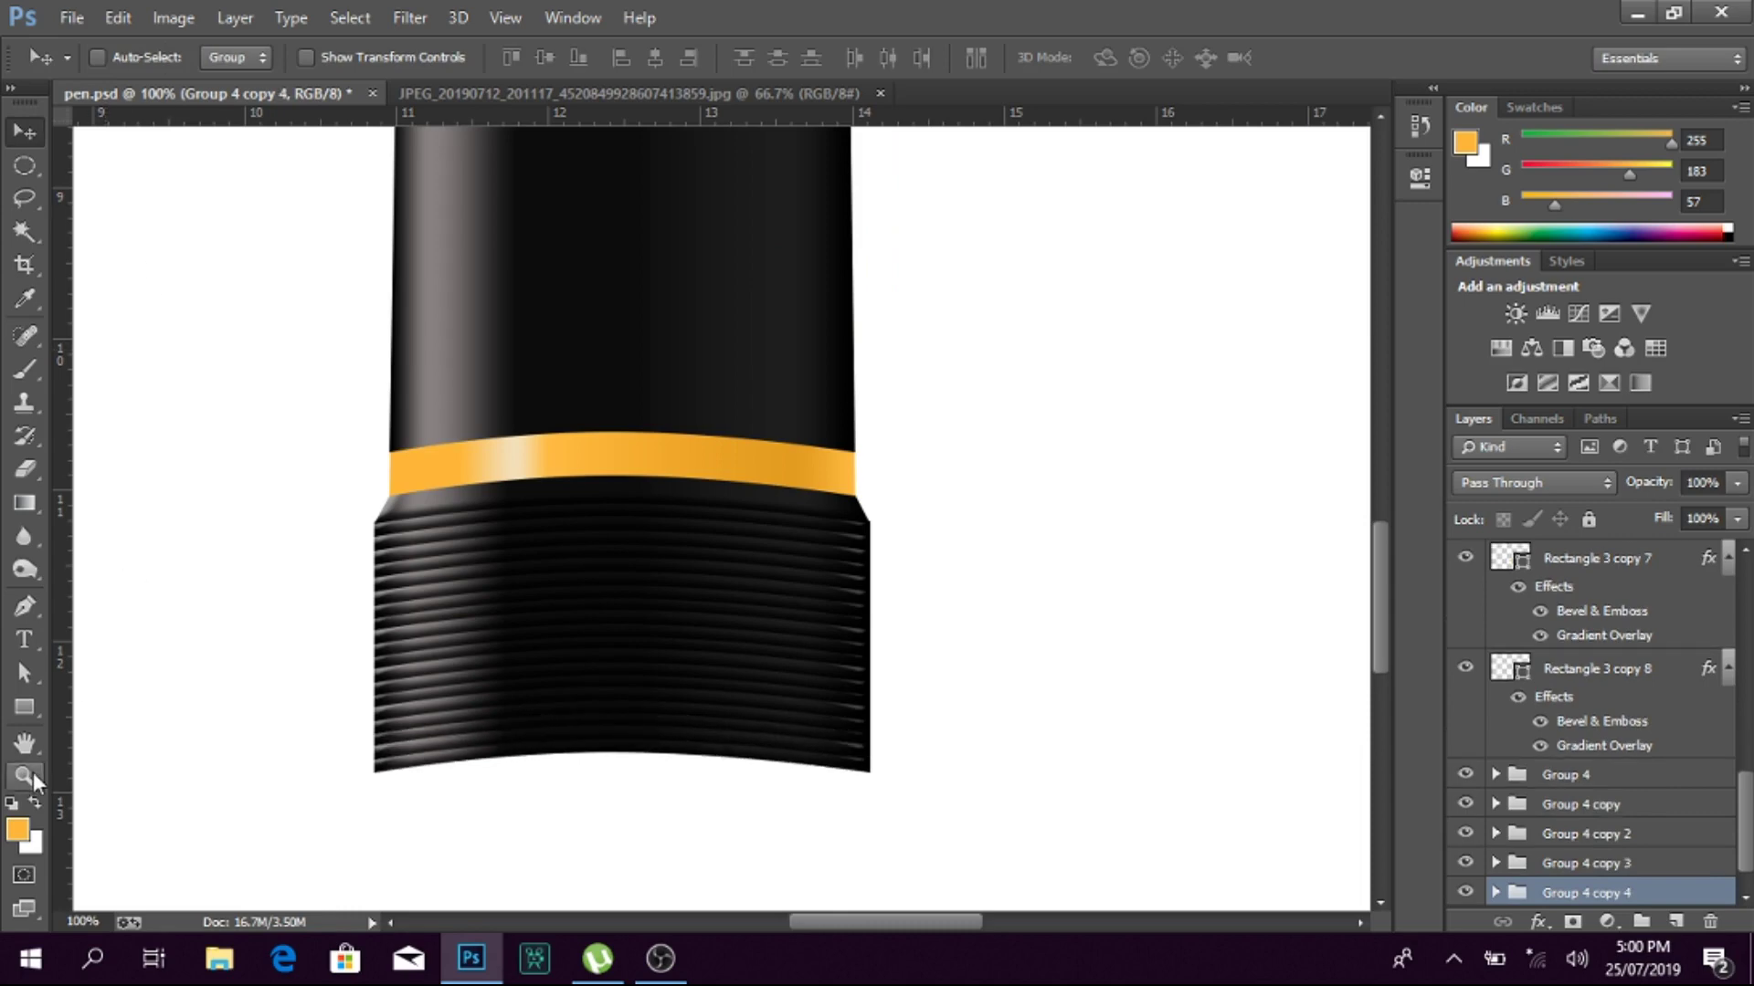
# Step: Pick the Rectangle 3 copy 9 ridge layer and show its path outline
pyautogui.click(24, 775)
pyautogui.click(470, 771)
pyautogui.press('a')
pyautogui.rightClick(400, 749)
pyautogui.press('v')
pyautogui.rightClick(416, 754)
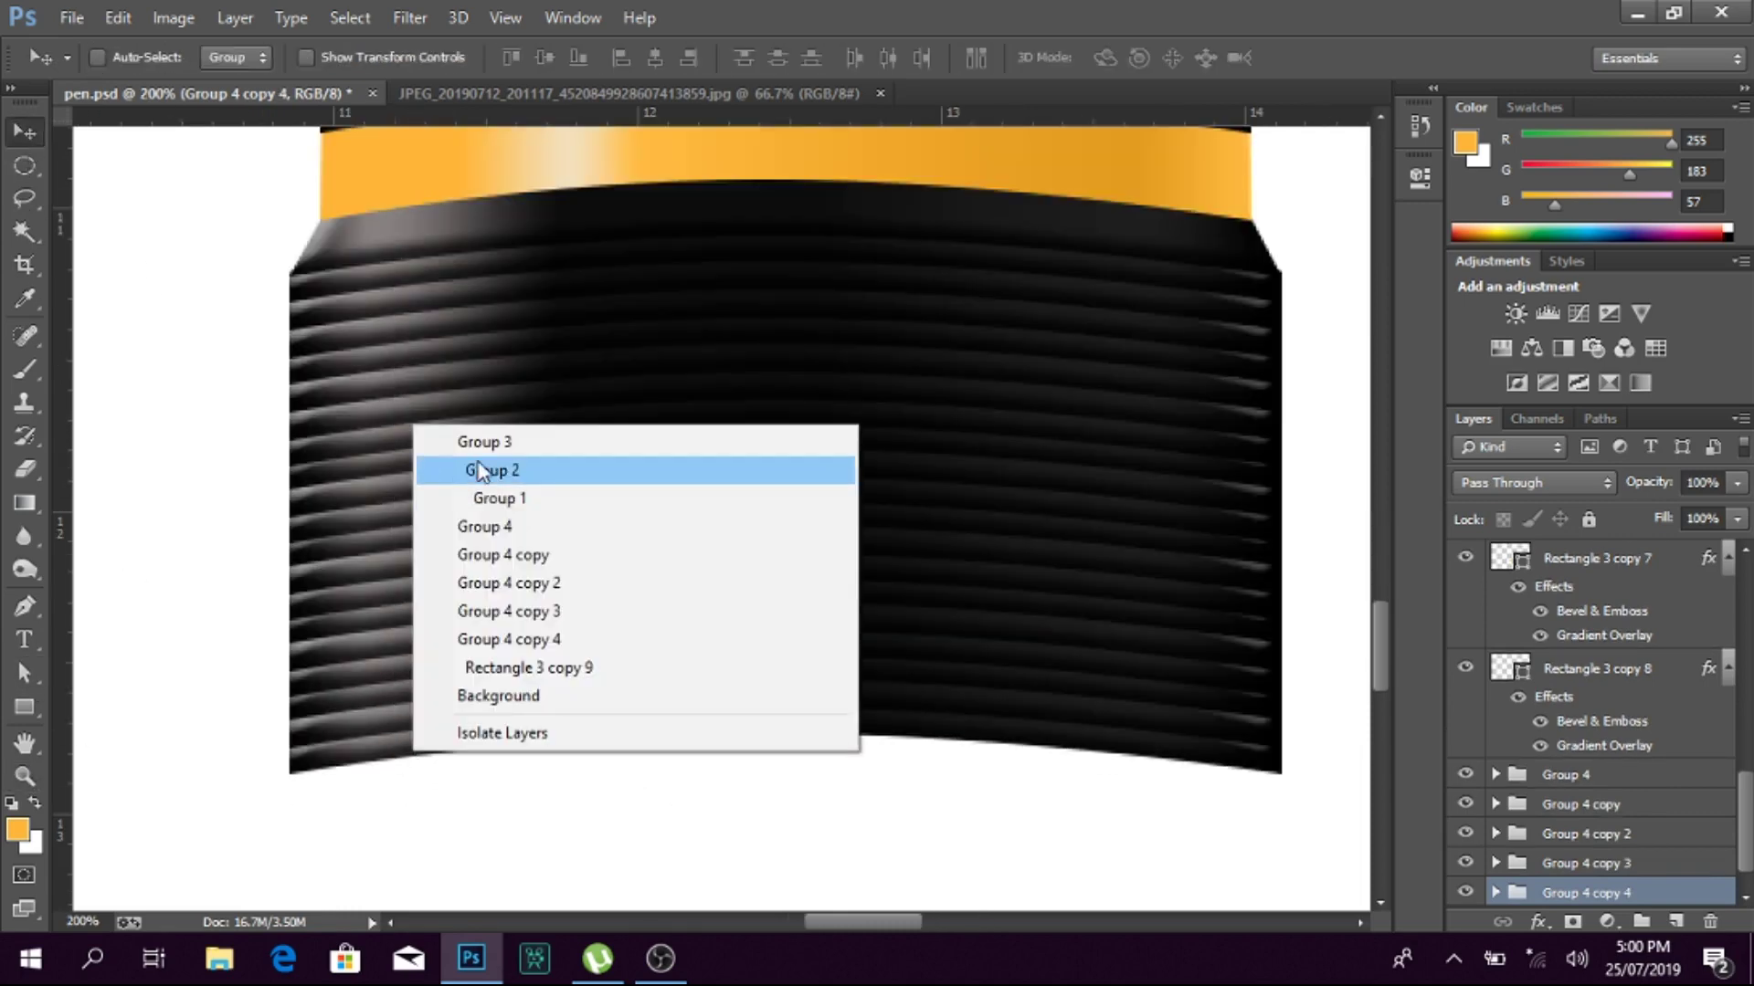
pyautogui.click(528, 668)
pyautogui.press('a')
pyautogui.click(794, 841)
pyautogui.scroll(3, 868, 551)
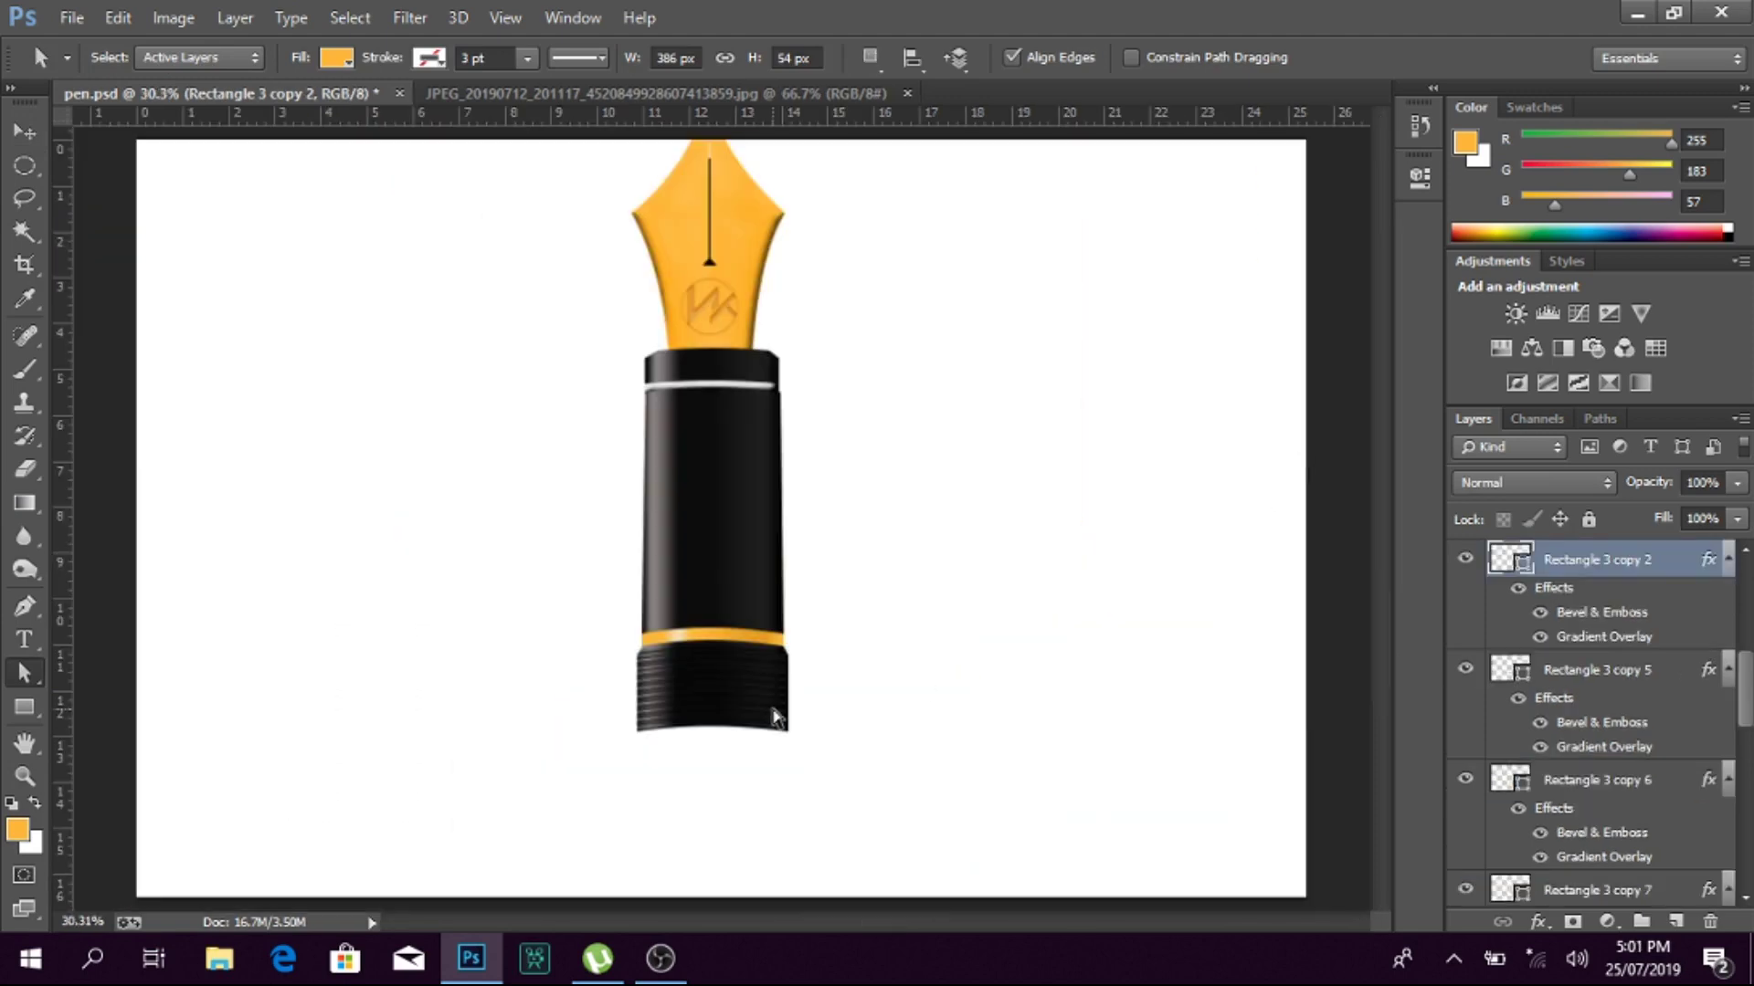
# Step: Group the pen parts, then move the pen up and scale it to about 68%
pyautogui.press('v')
pyautogui.hotkey('ctrl', 'alt', 'a')
pyautogui.moveTo(721, 603)
pyautogui.mouseDown()
pyautogui.moveTo(733, 423)
pyautogui.moveTo(744, 500)
pyautogui.mouseUp()
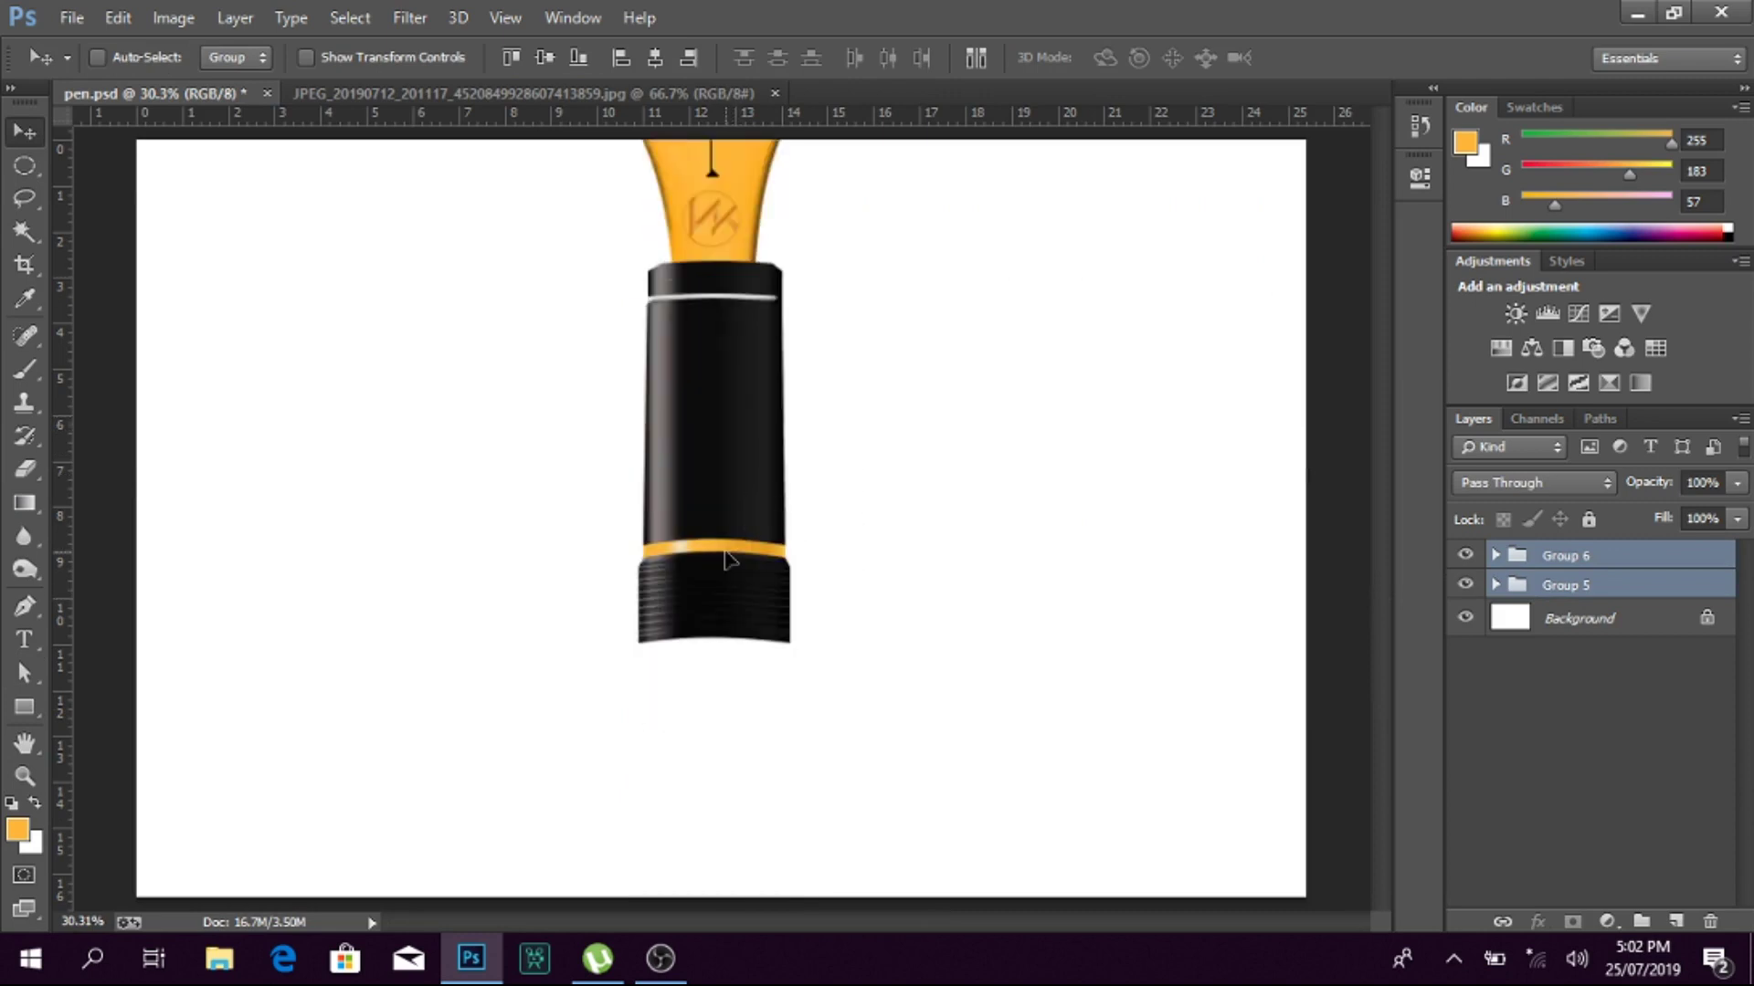
pyautogui.hotkey('ctrl', 't')
pyautogui.moveTo(803, 639); pyautogui.dragTo(756, 509)
pyautogui.moveTo(755, 375); pyautogui.dragTo(753, 227)
# Step: Confirm the transform and place a copy of Rectangle 3 below the ridged section
pyautogui.press('Return')
pyautogui.keyDown('ctrl'); pyautogui.click(748, 329); pyautogui.keyUp('ctrl')
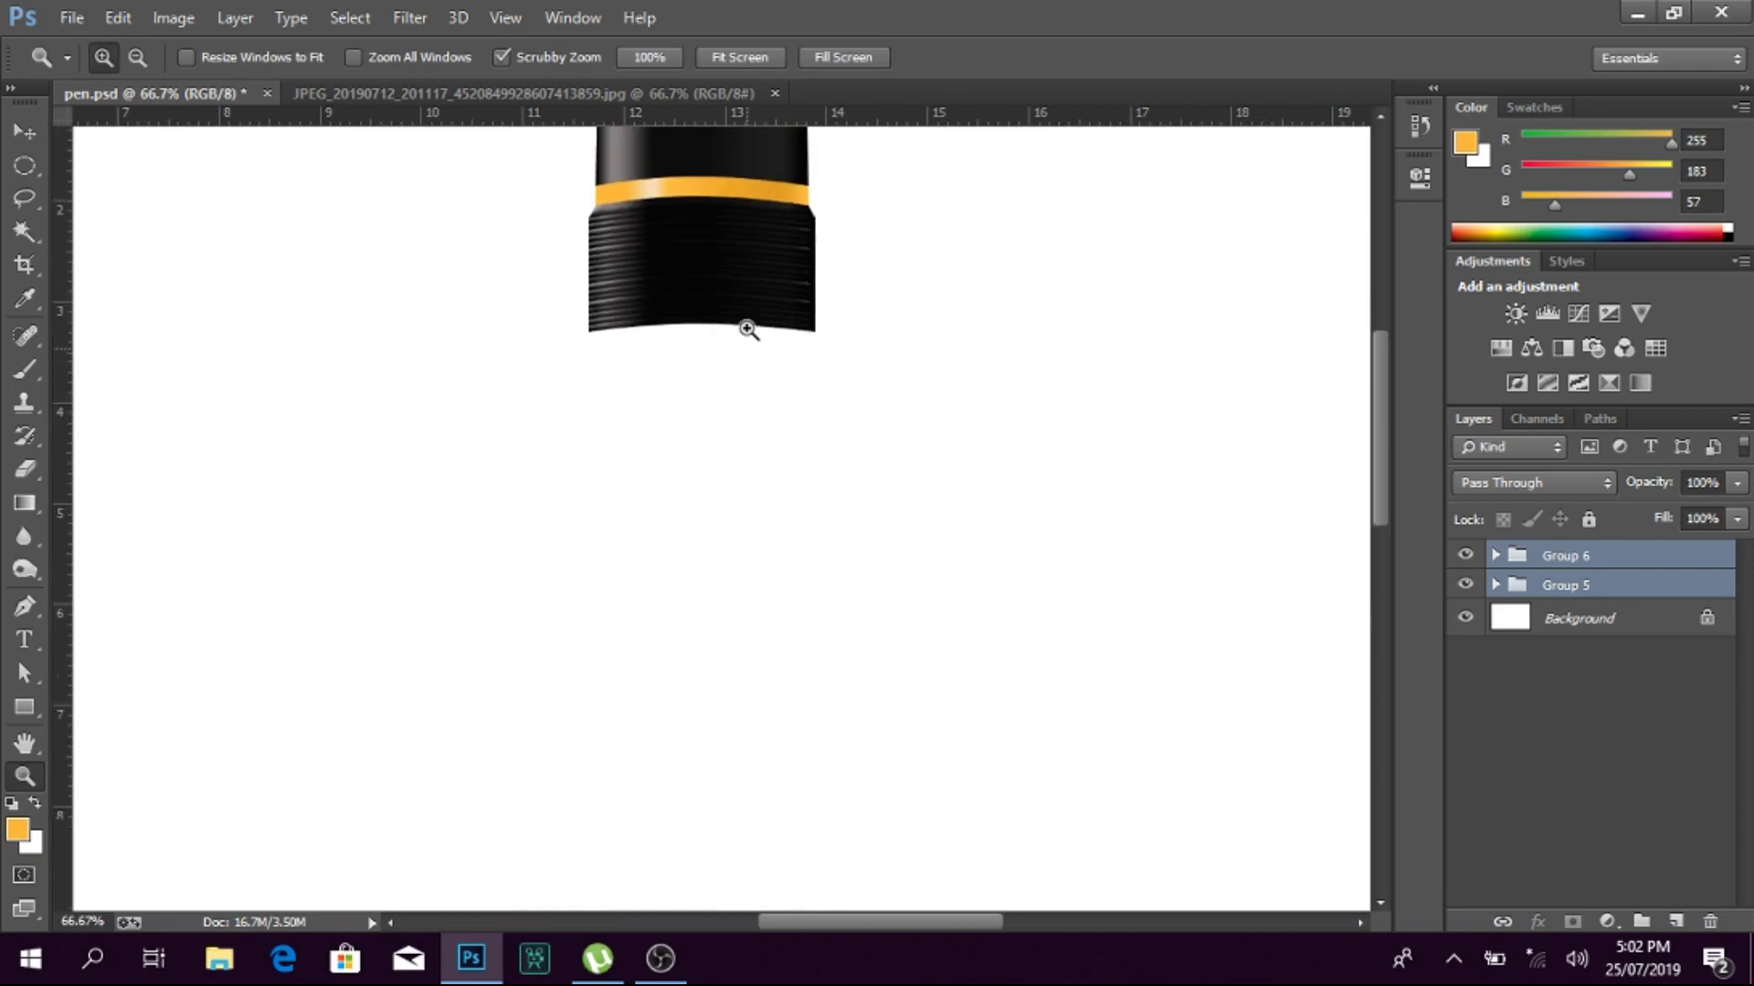
pyautogui.rightClick(702, 245)
pyautogui.click(727, 281)
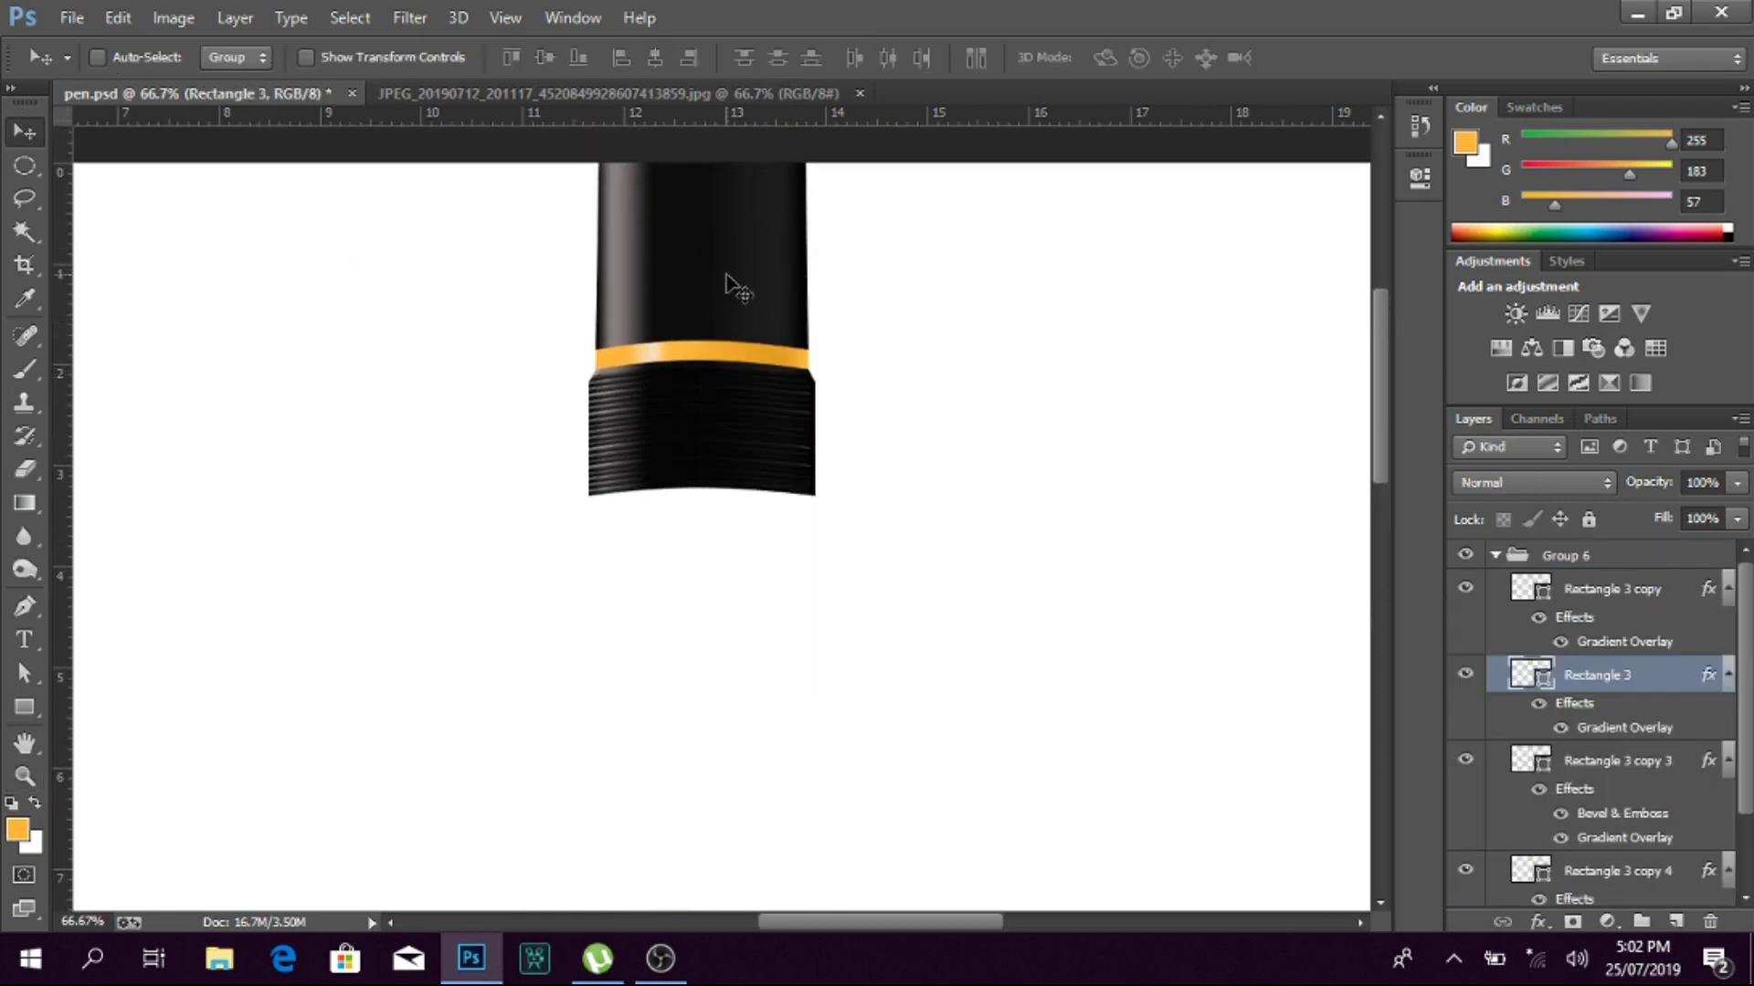
pyautogui.hotkey('ctrl', 'shift', ']')
pyautogui.hotkey('ctrl', 'shift', ']')
pyautogui.click(1495, 641)
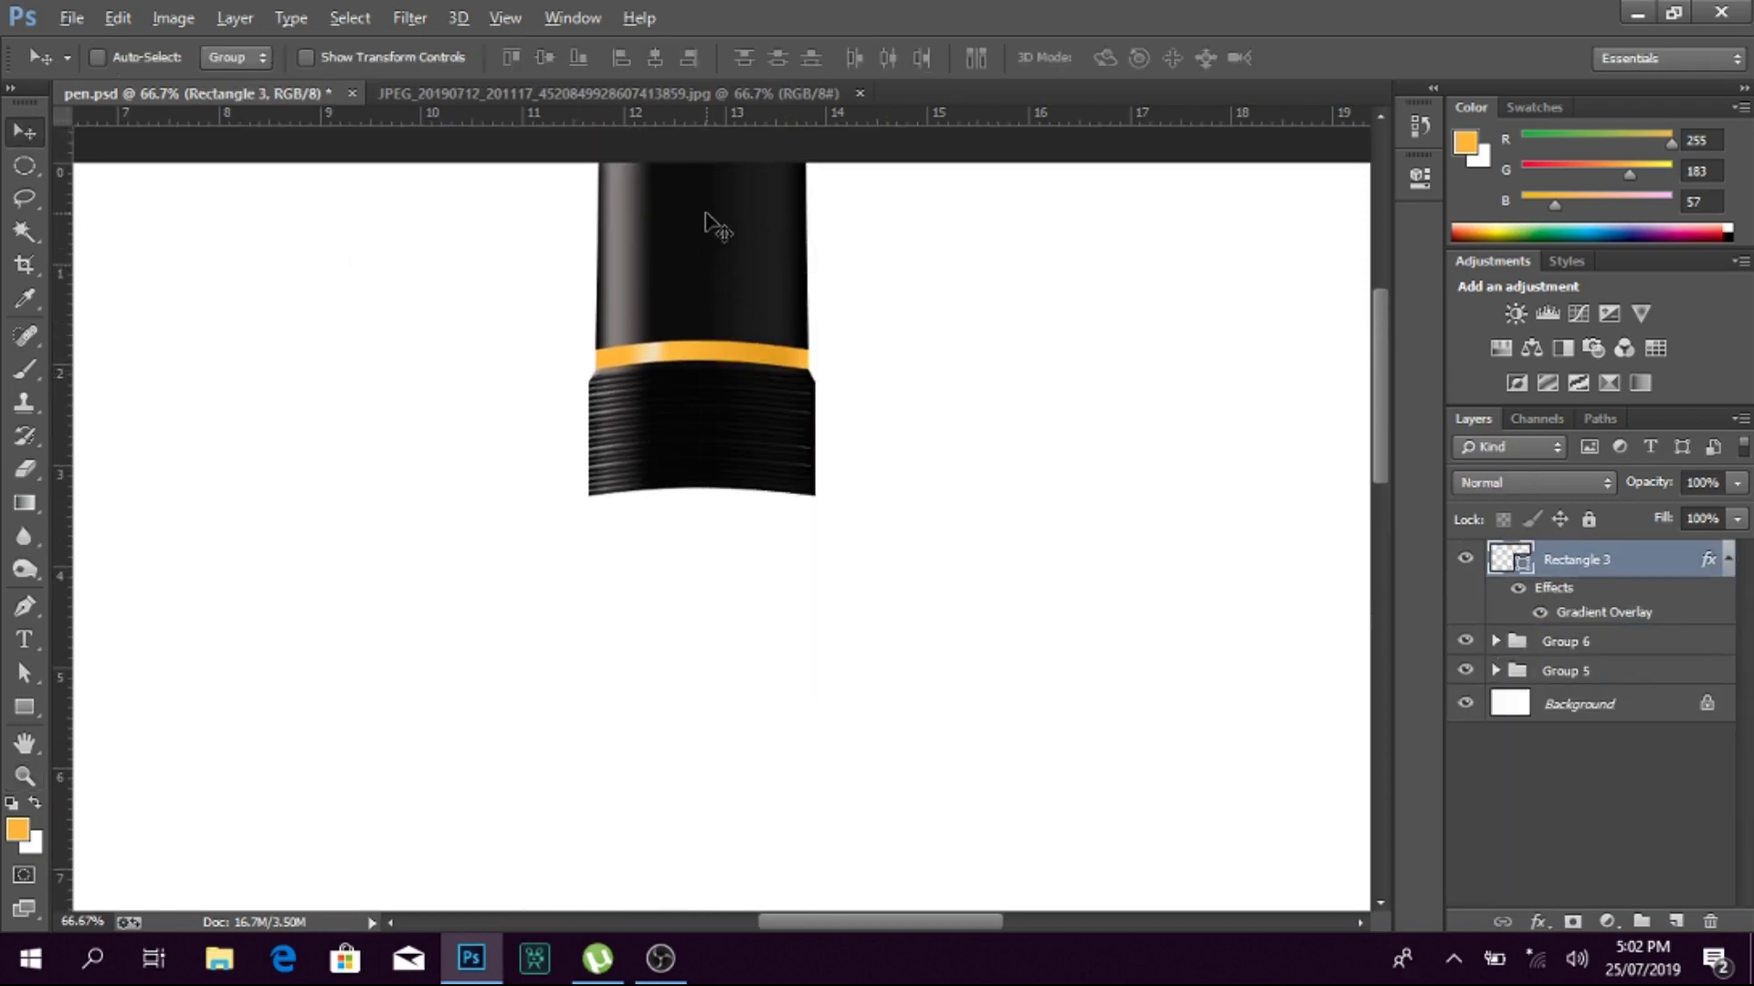
pyautogui.moveTo(716, 228); pyautogui.dragTo(719, 759)
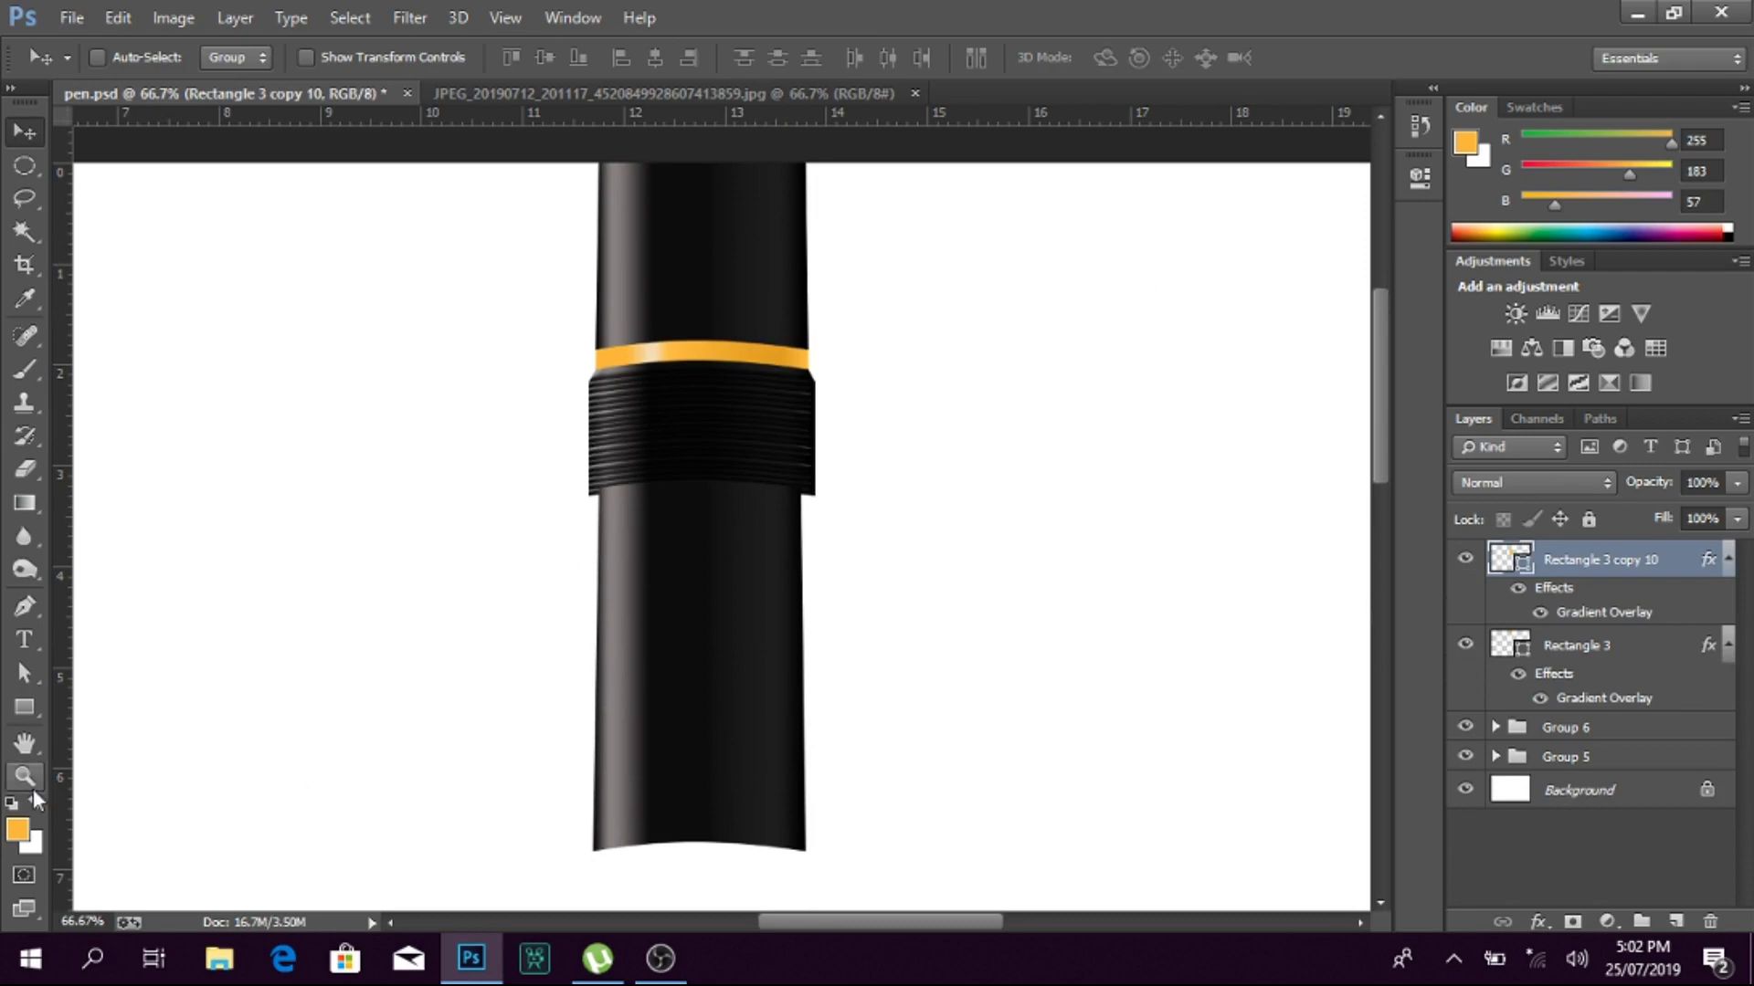
# Step: Nudge the lower barrel's top corners outward to flare its shoulders
pyautogui.click(28, 778)
pyautogui.click(698, 452)
pyautogui.press('a')
pyautogui.click(551, 508)
pyautogui.click(37, 141)
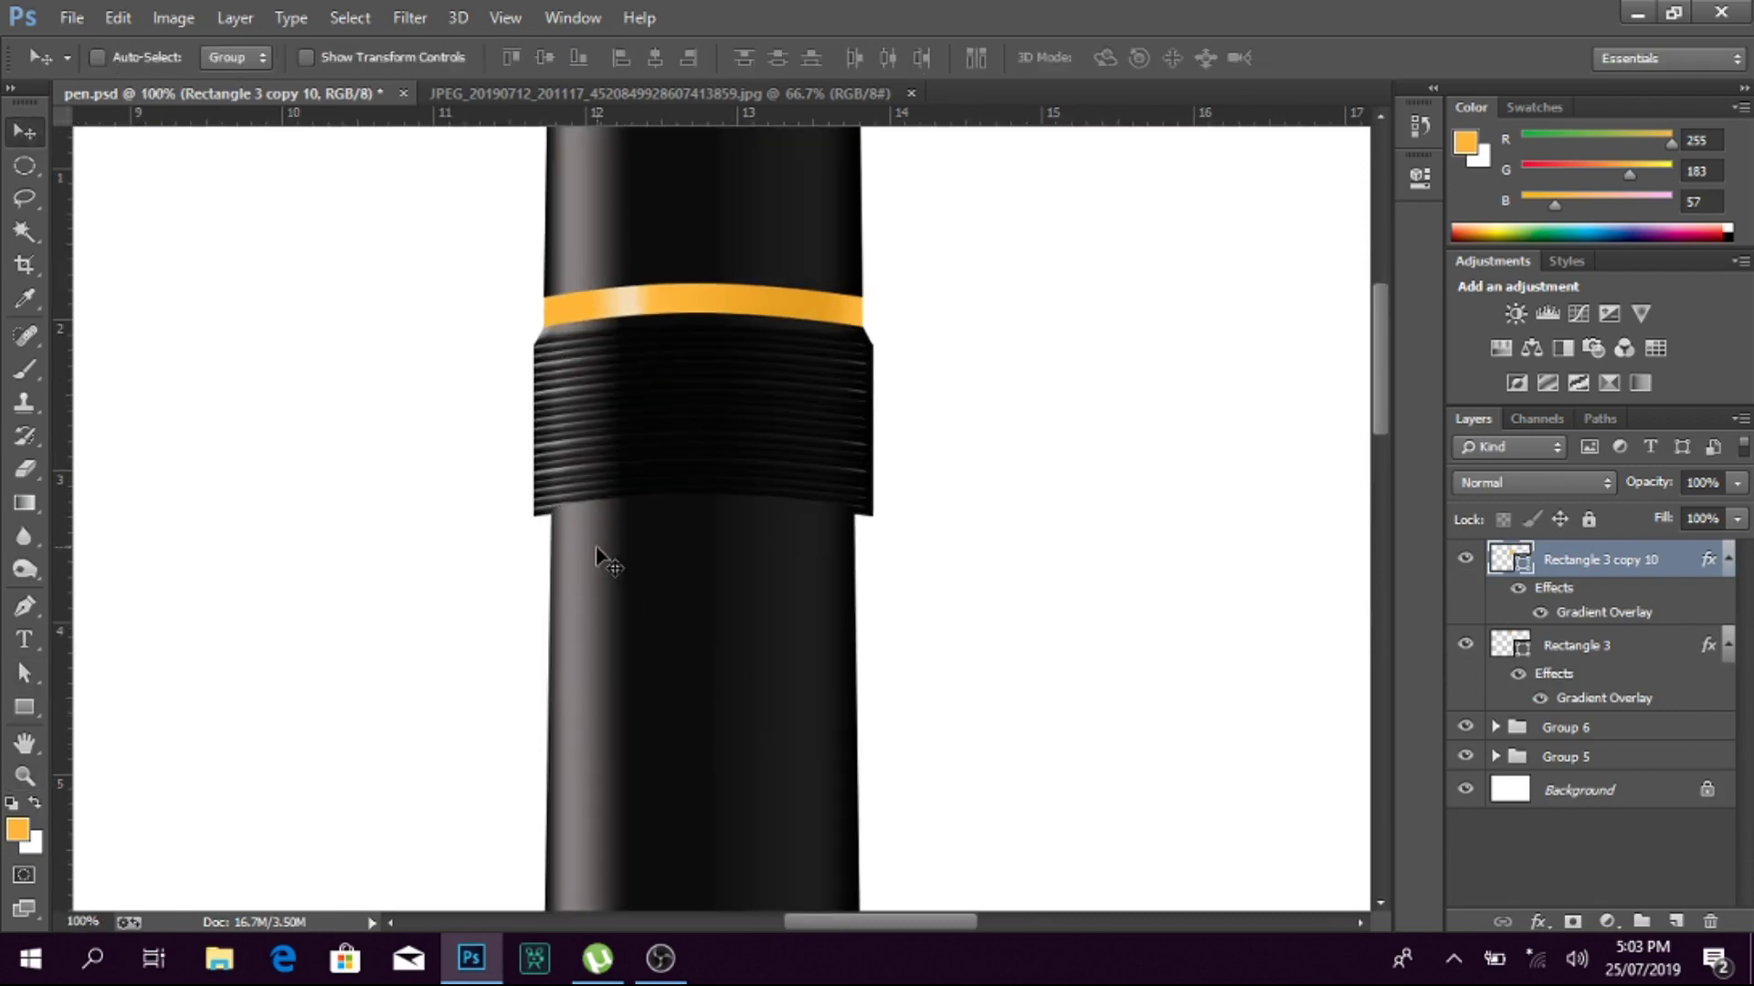
pyautogui.click(26, 676)
pyautogui.click(559, 548)
pyautogui.hotkey('shift', 'Left')
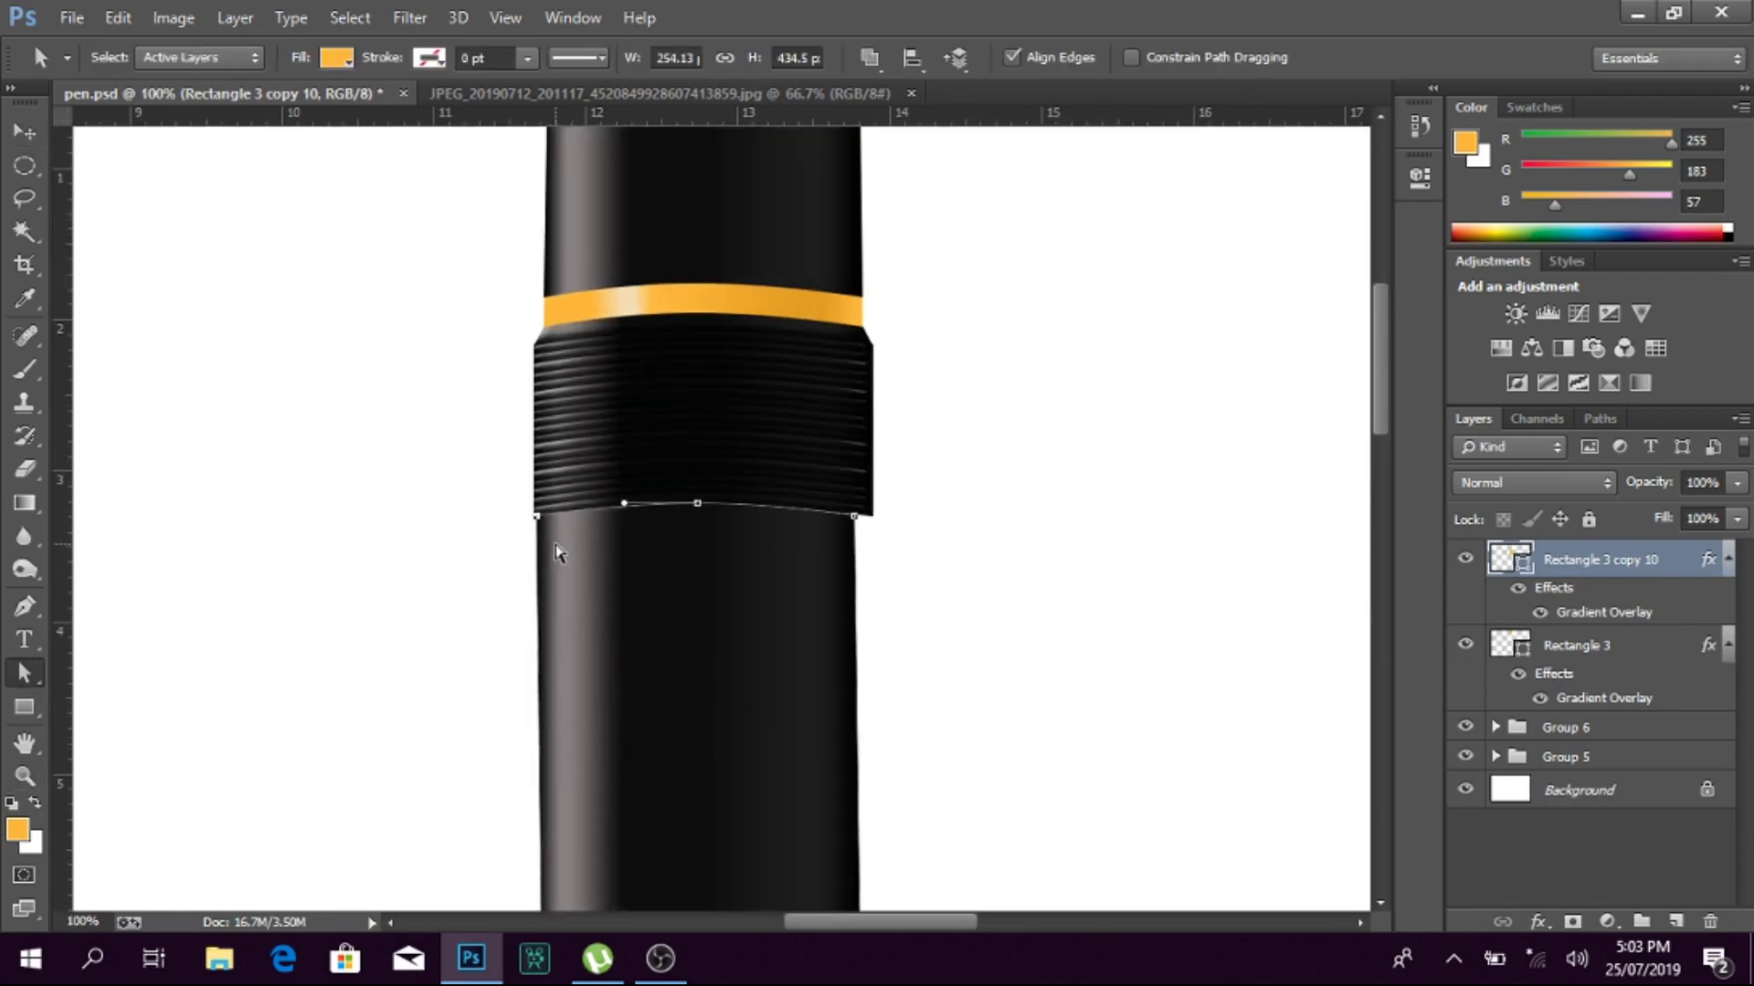
pyautogui.hotkey('shift', 'Left')
pyautogui.hotkey('shift', 'Left')
pyautogui.hotkey('shift', 'Right')
pyautogui.hotkey('shift', 'Right')
pyautogui.hotkey('shift', 'Right')
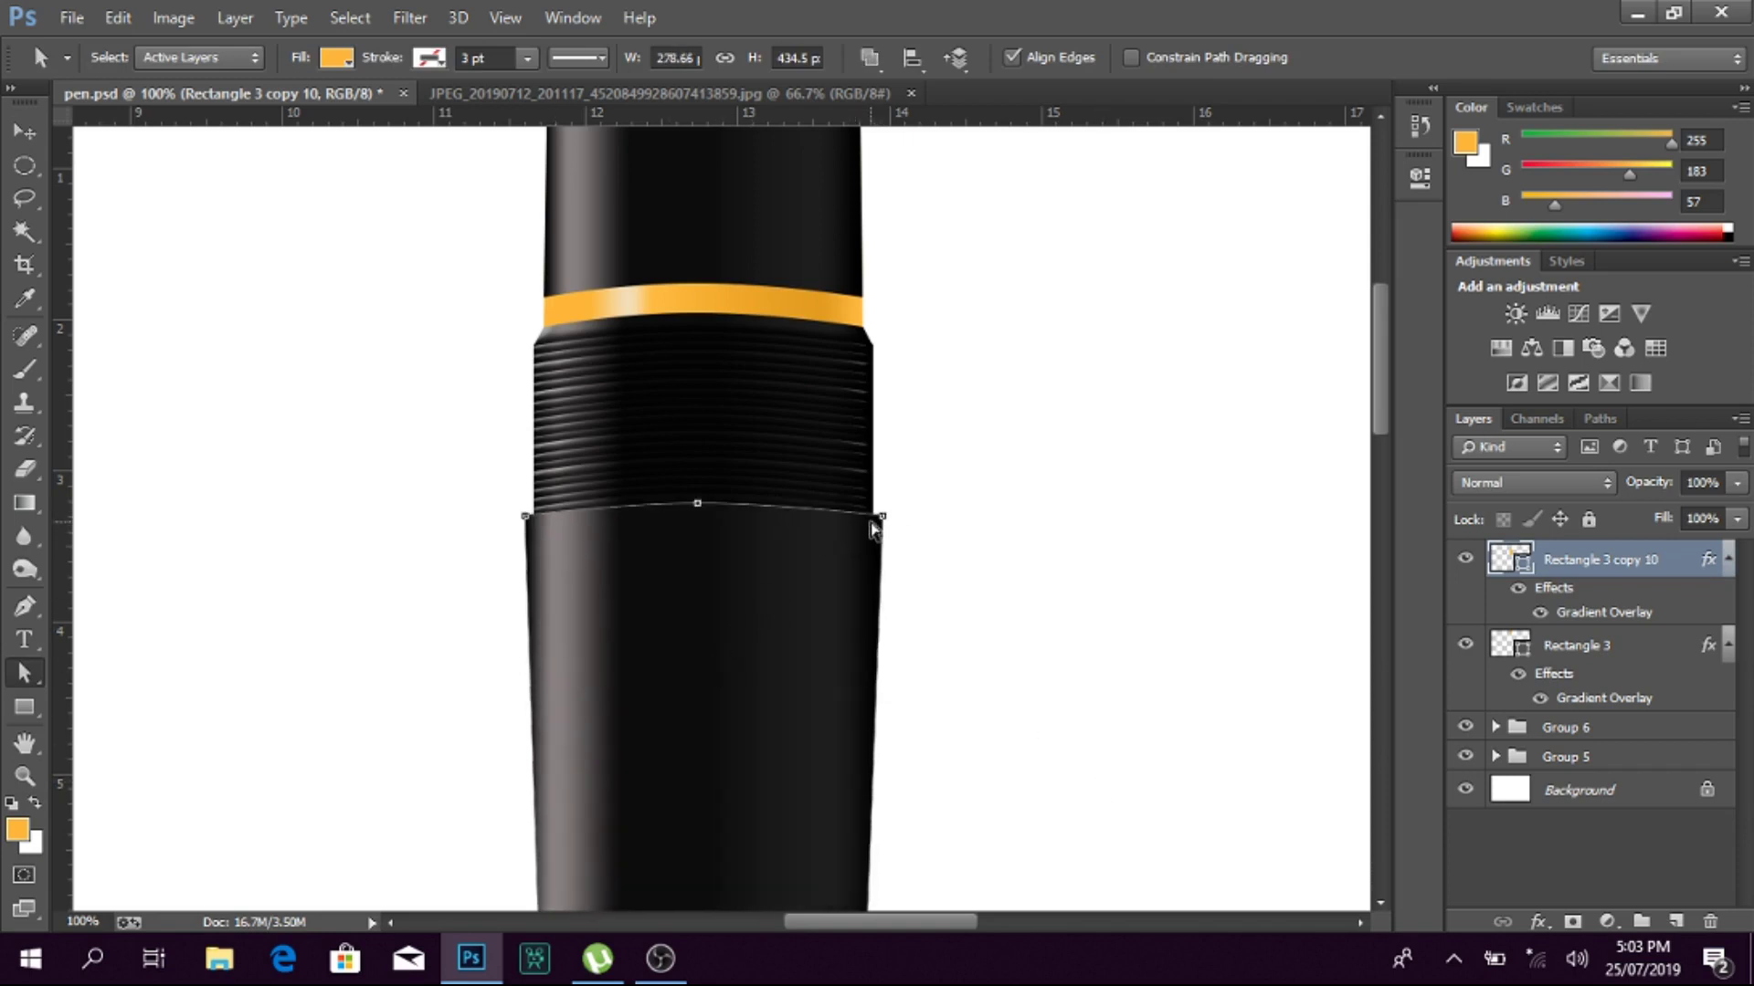
pyautogui.moveTo(525, 518); pyautogui.dragTo(523, 518)
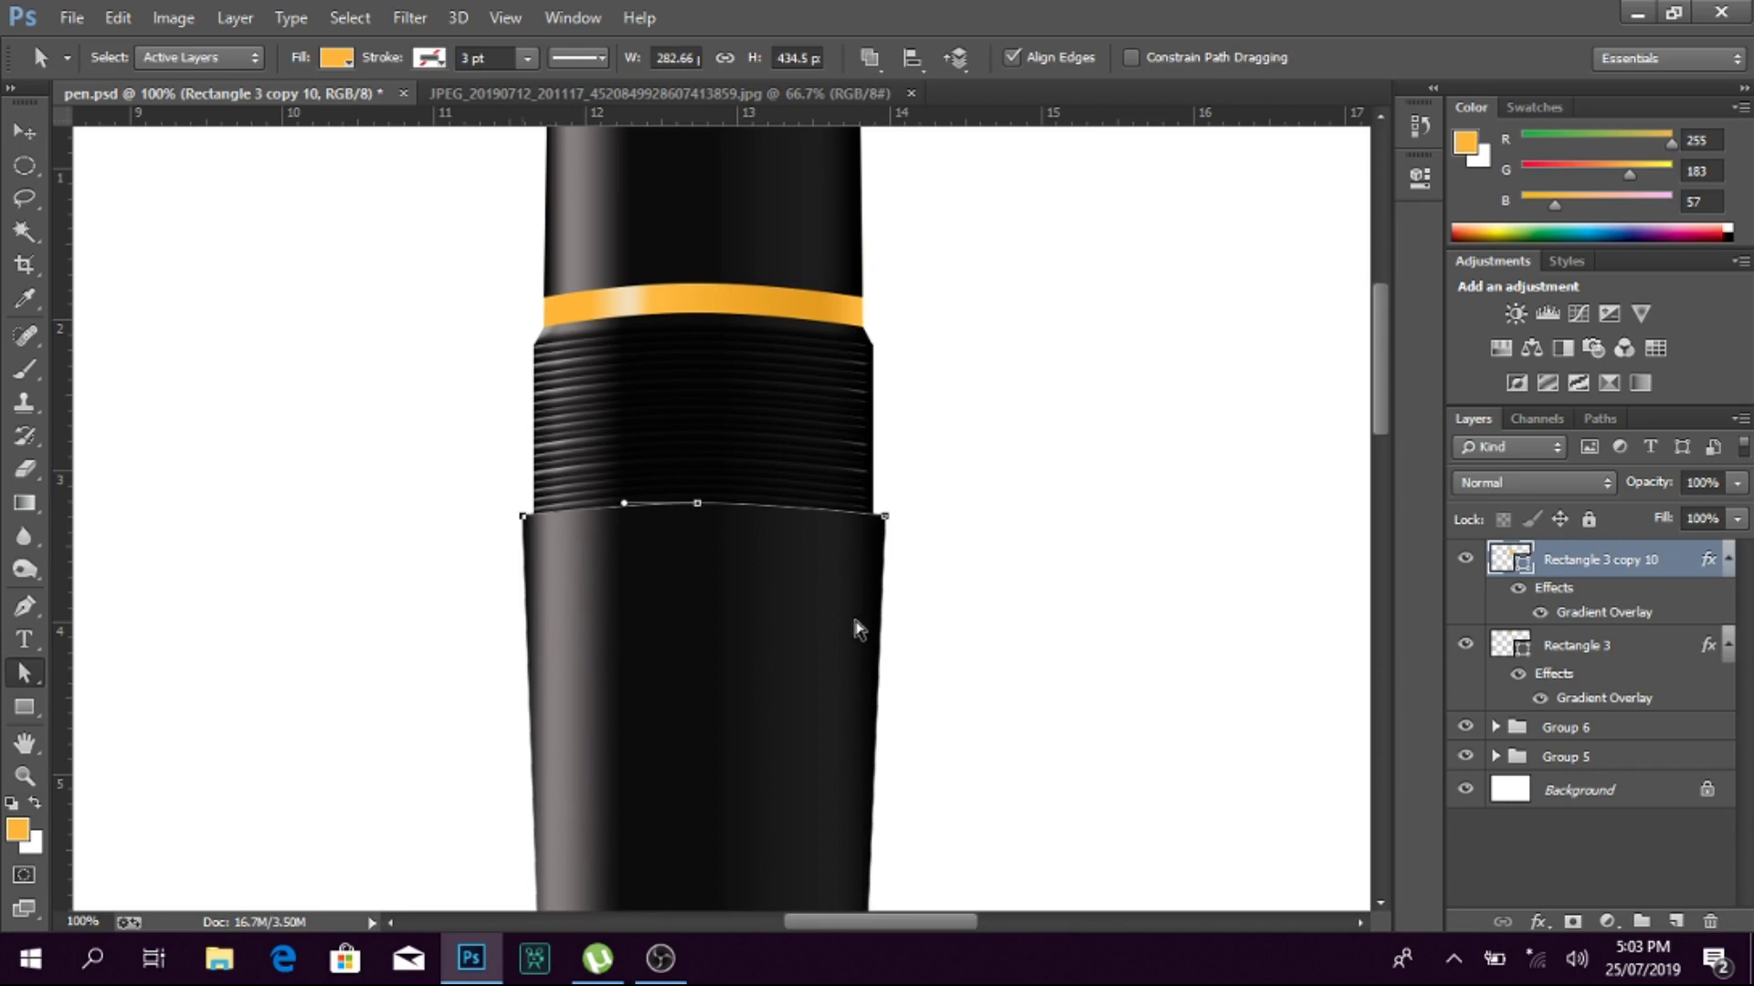
# Step: Refine the top corners and lower the left corner to form a shoulder
pyautogui.press('z')
pyautogui.click(880, 825)
pyautogui.press('a')
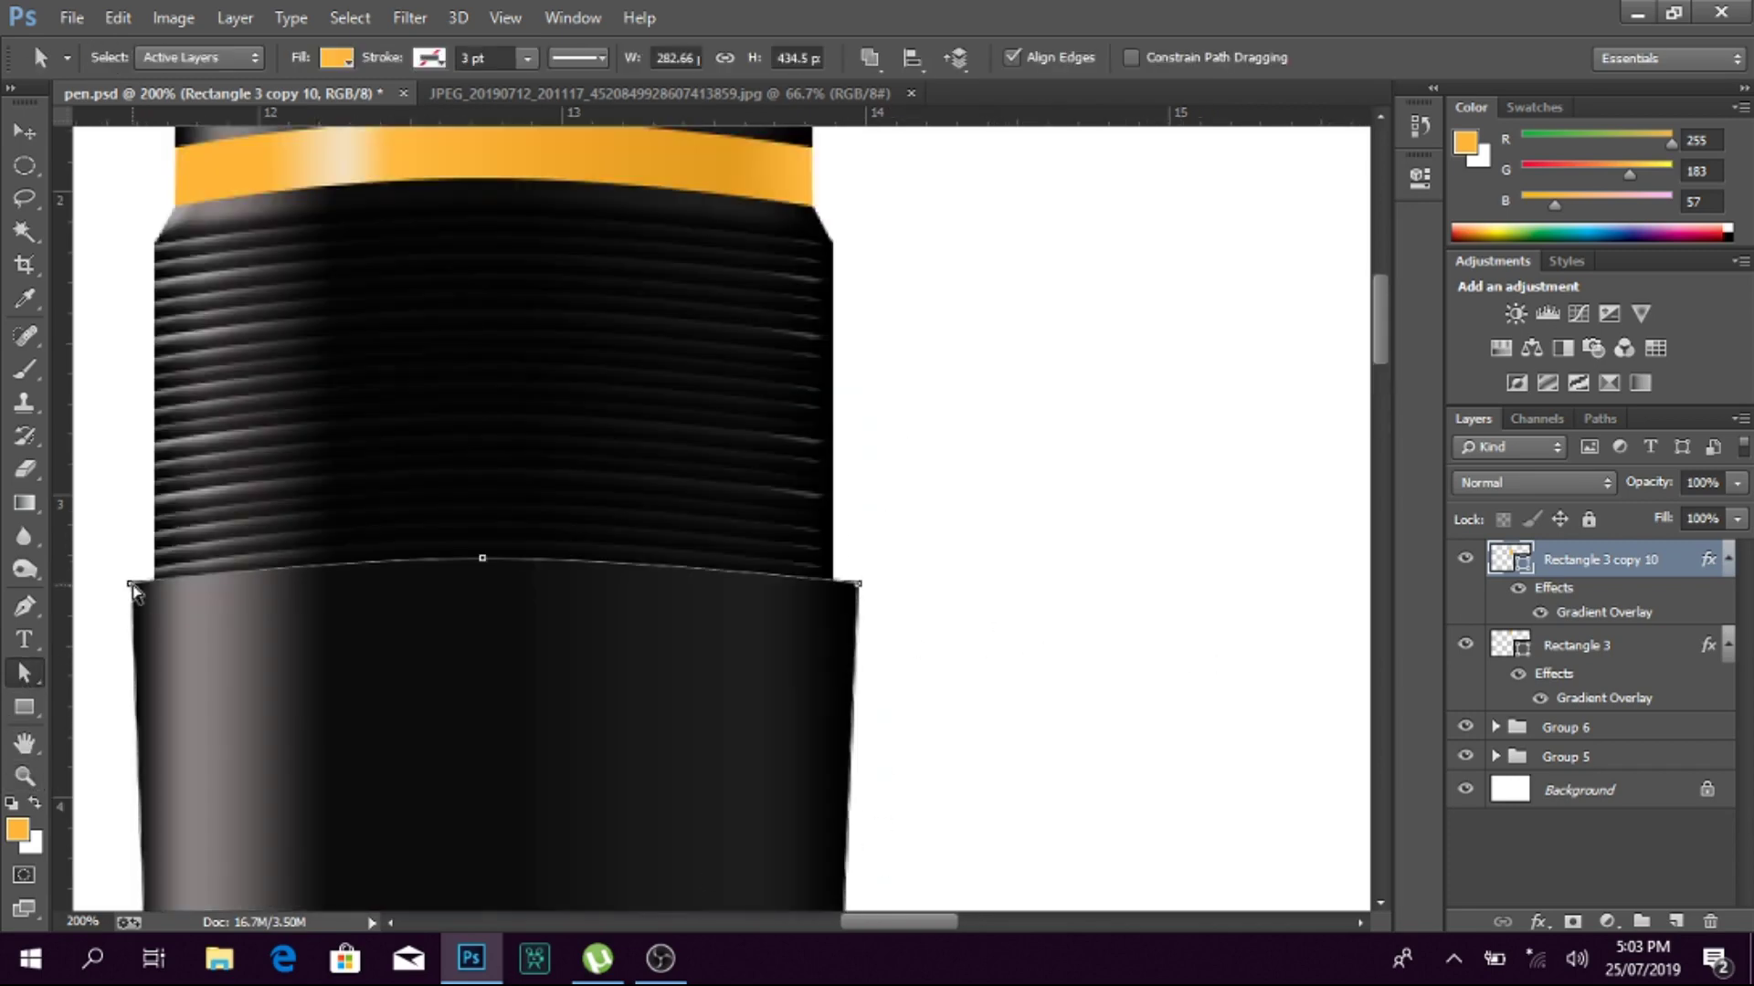
pyautogui.press('Left')
pyautogui.press('Left')
pyautogui.press('Right')
pyautogui.press('Right')
pyautogui.press('p')
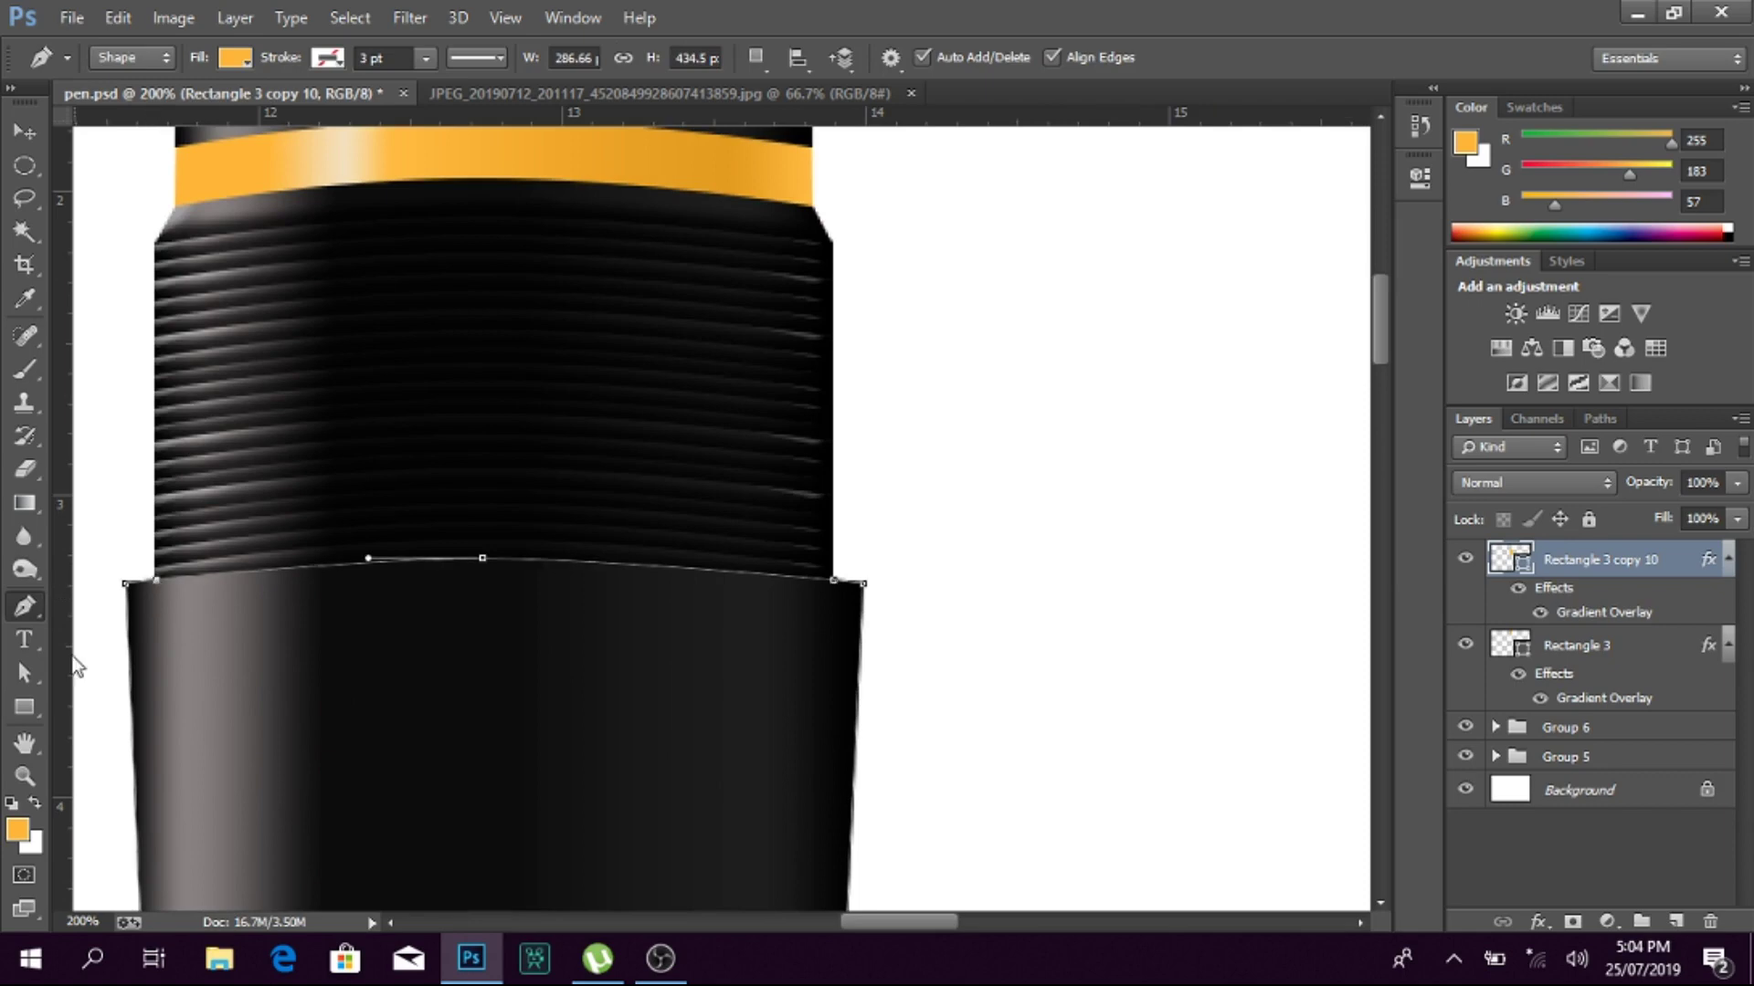
pyautogui.press('a')
pyautogui.moveTo(125, 583); pyautogui.dragTo(125, 608)
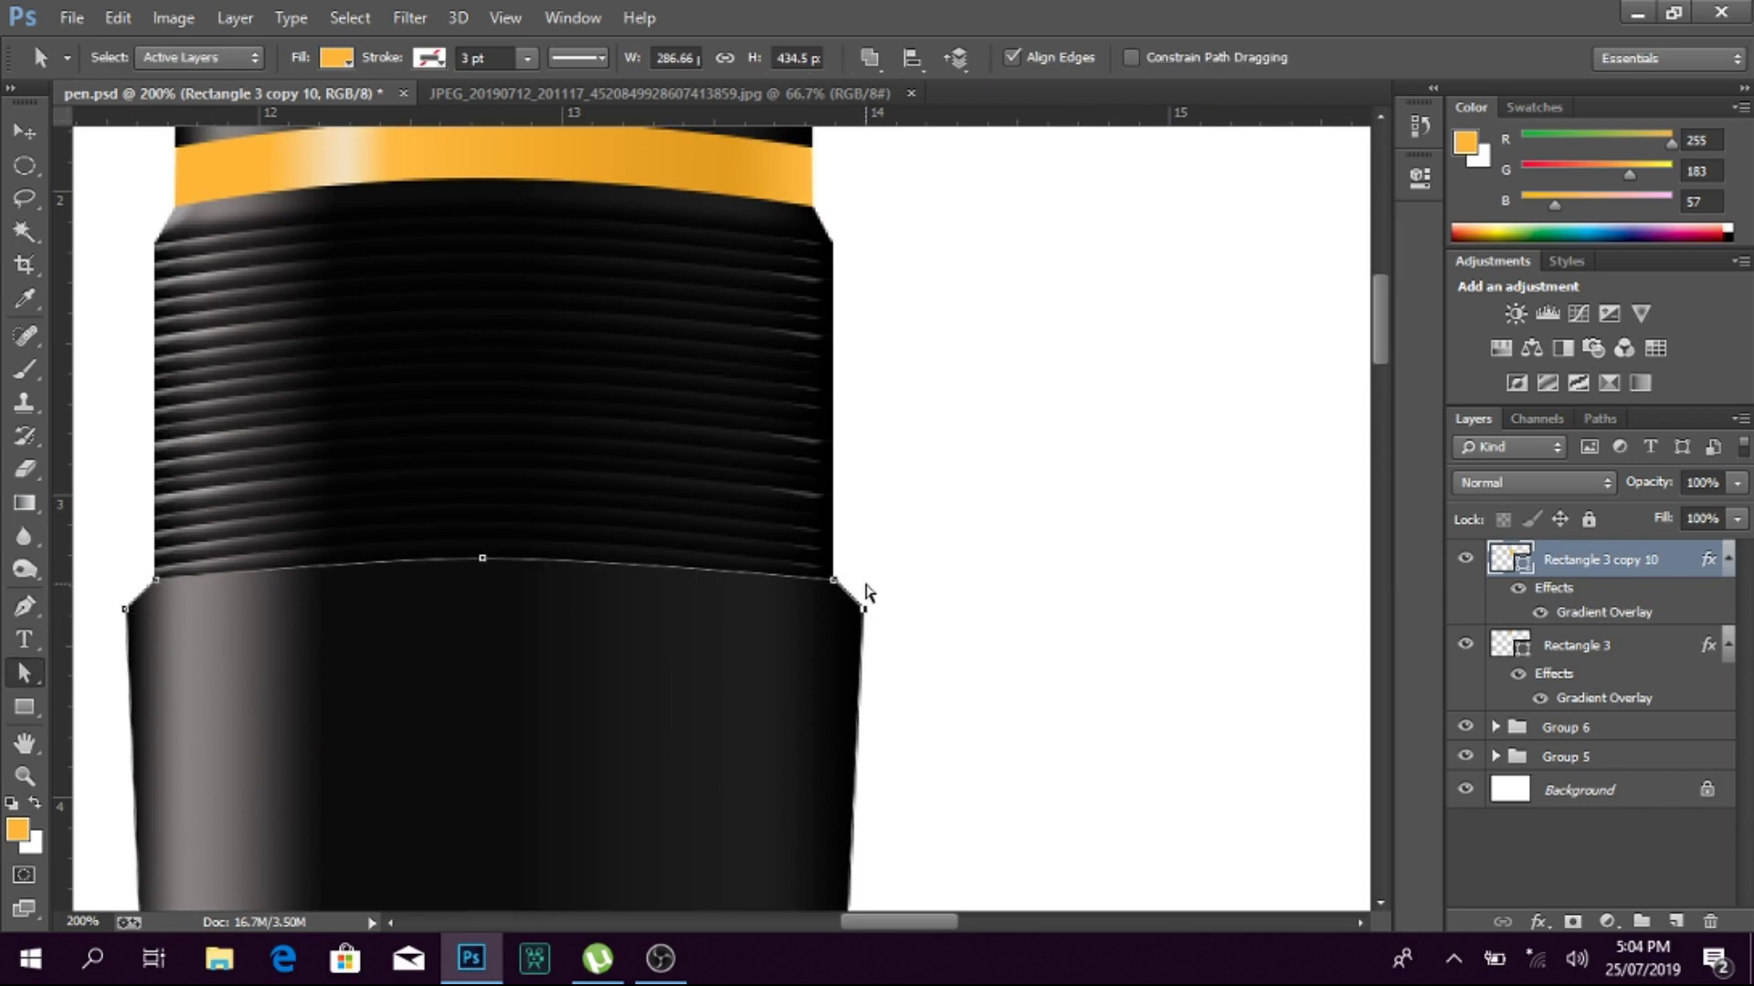
# Step: Reselect the barrel path and its right corner anchor
pyautogui.click(966, 286)
pyautogui.rightClick(137, 604)
pyautogui.press('Escape')
pyautogui.click(876, 672)
pyautogui.click(835, 615)
pyautogui.click(1093, 741)
pyautogui.click(858, 612)
pyautogui.click(859, 594)
pyautogui.click(1003, 493)
# Step: Select the barrel's bottom anchors and stretch the barrel down to 1434.5 px
pyautogui.scroll(-1, 1003, 480)
pyautogui.hotkey('ctrl', '0')
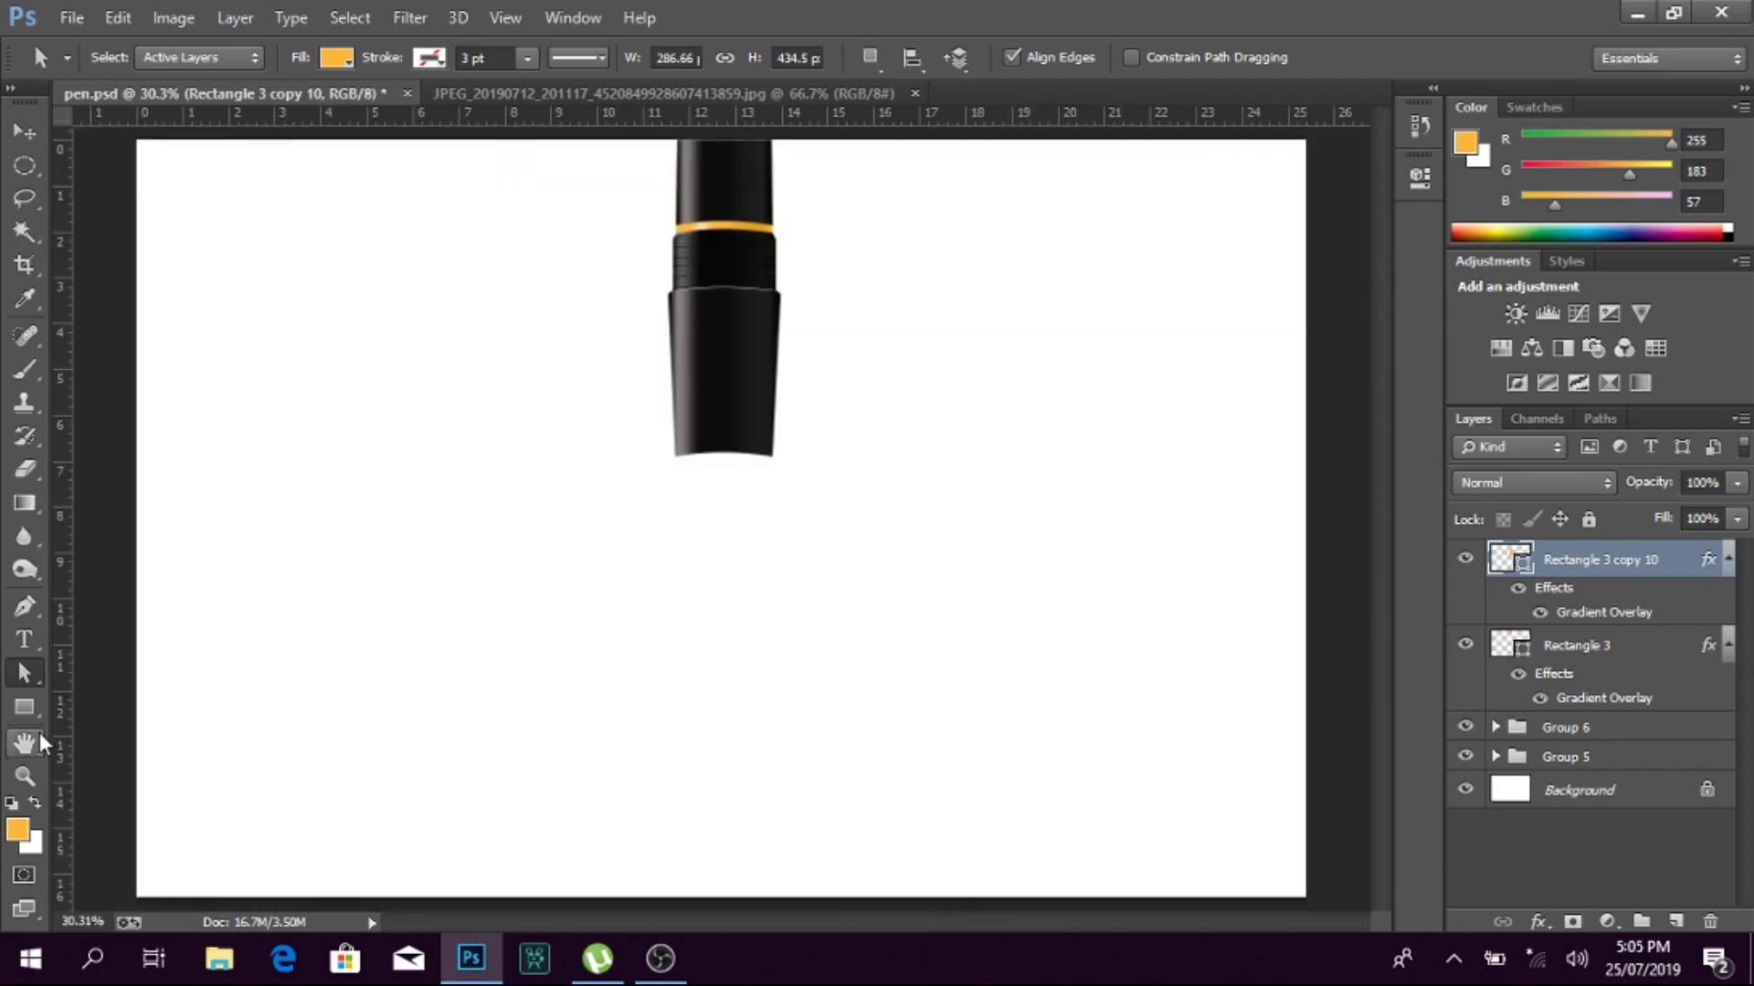
pyautogui.moveTo(694, 522); pyautogui.dragTo(865, 430)
pyautogui.hotkey('shift', 'Down')
pyautogui.hotkey('shift', 'Down')
pyautogui.hotkey('shift', 'Down')
pyautogui.hotkey('shift', 'Down')
pyautogui.hotkey('shift', 'Down')
pyautogui.hotkey('shift', 'Down')
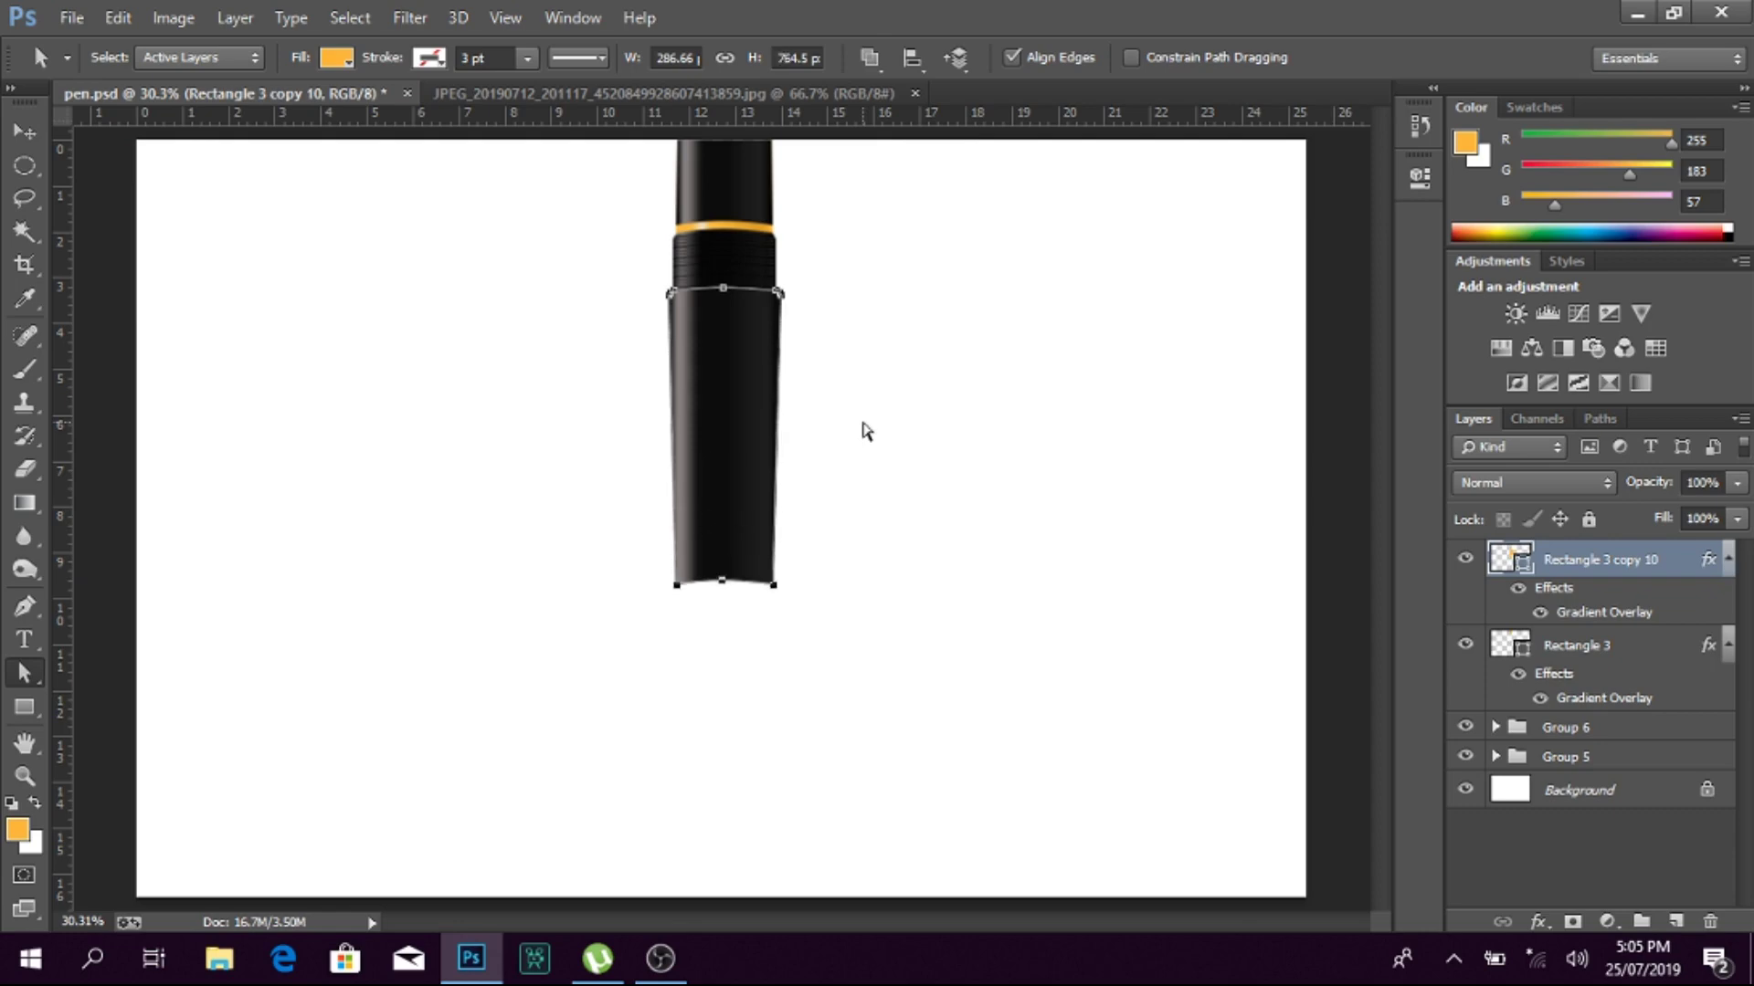
pyautogui.hotkey('shift', 'Down')
pyautogui.hotkey('shift', 'Down')
pyautogui.hotkey('shift', 'Down')
pyautogui.hotkey('shift', 'Down')
pyautogui.hotkey('shift', 'Down')
pyautogui.hotkey('shift', 'Down')
pyautogui.hotkey('shift', 'Down')
pyautogui.hotkey('shift', 'Down')
pyautogui.hotkey('shift', 'Down')
pyautogui.hotkey('shift', 'Down')
pyautogui.hotkey('shift', 'Down')
pyautogui.hotkey('shift', 'Down')
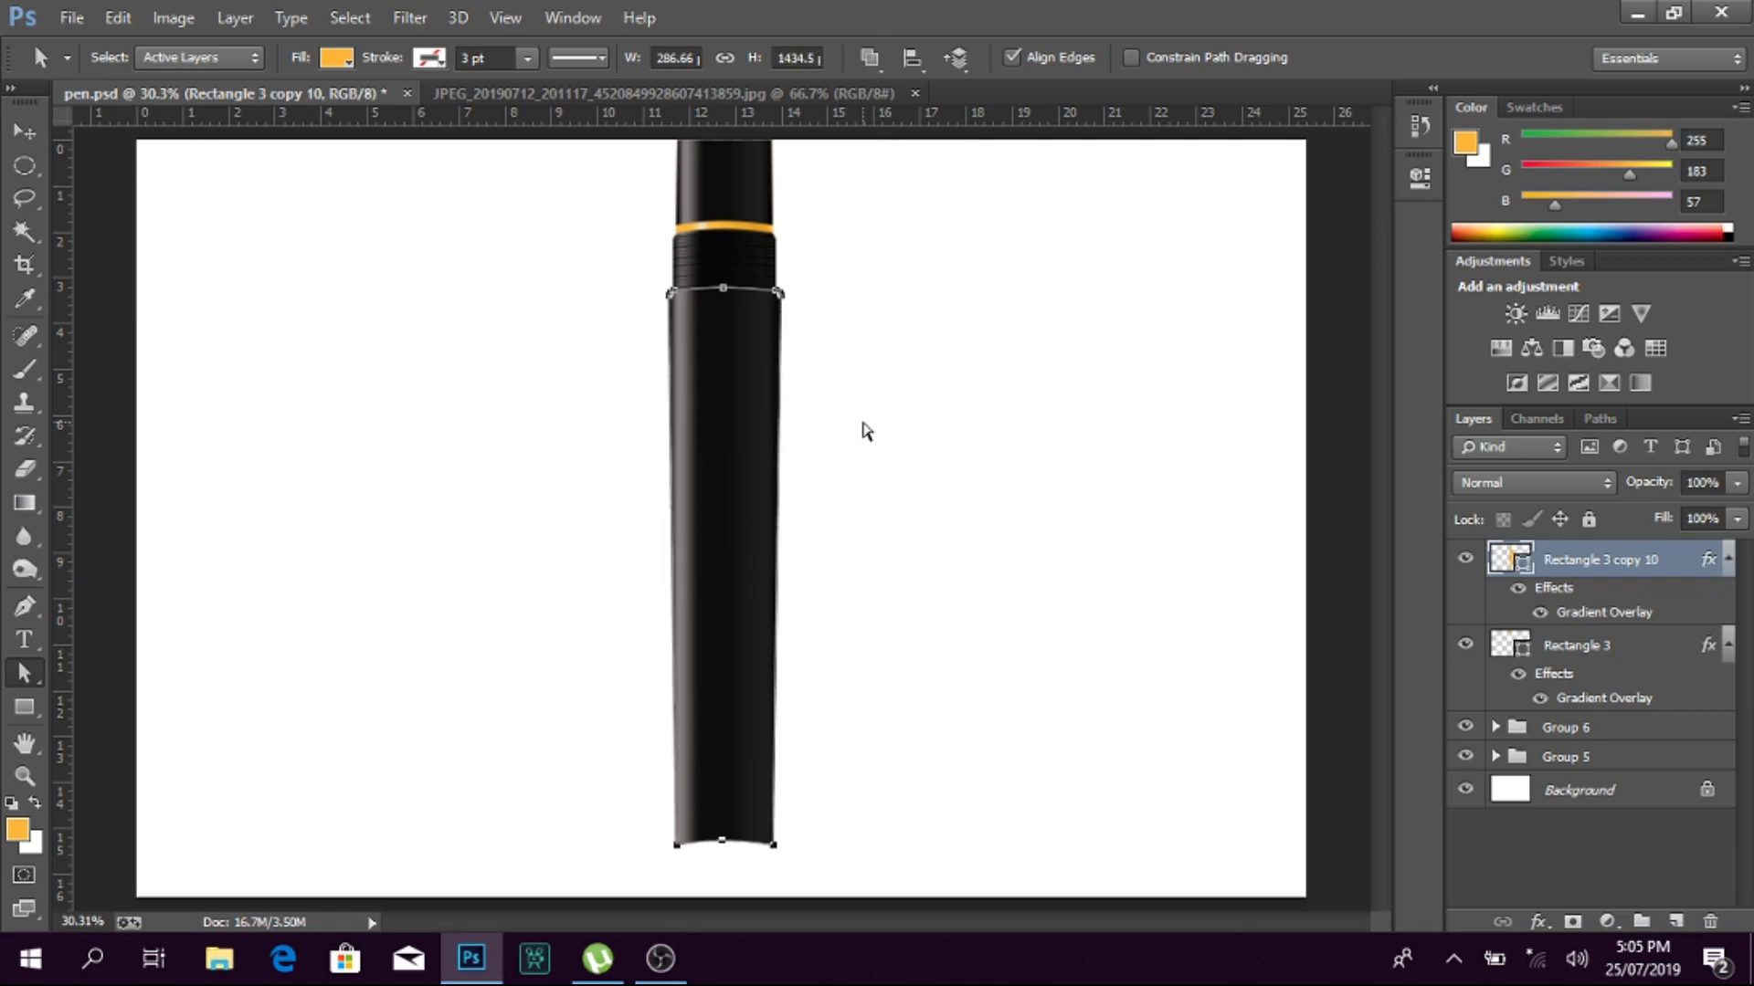
pyautogui.click(763, 852)
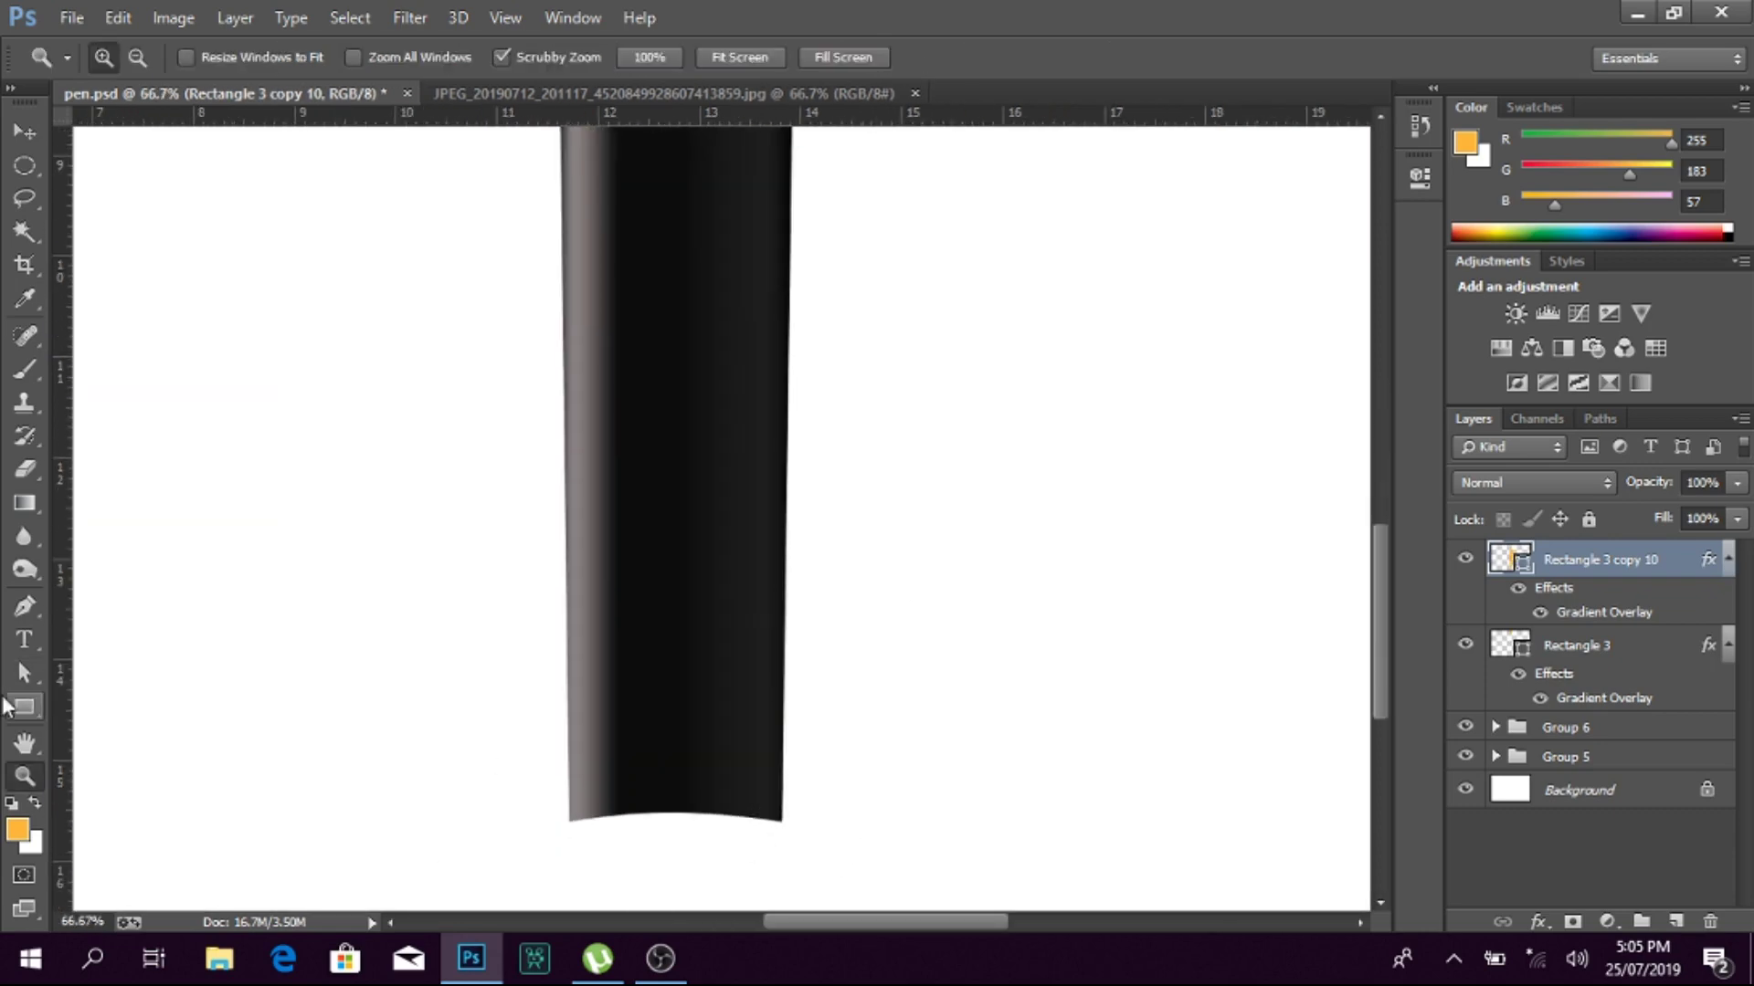
# Step: Curve the barrel's bottom edge and pull its lower corners slightly inward
pyautogui.moveTo(670, 816)
pyautogui.mouseDown()
pyautogui.moveTo(744, 819)
pyautogui.moveTo(766, 783)
pyautogui.mouseUp()
pyautogui.moveTo(570, 783); pyautogui.dragTo(583, 783)
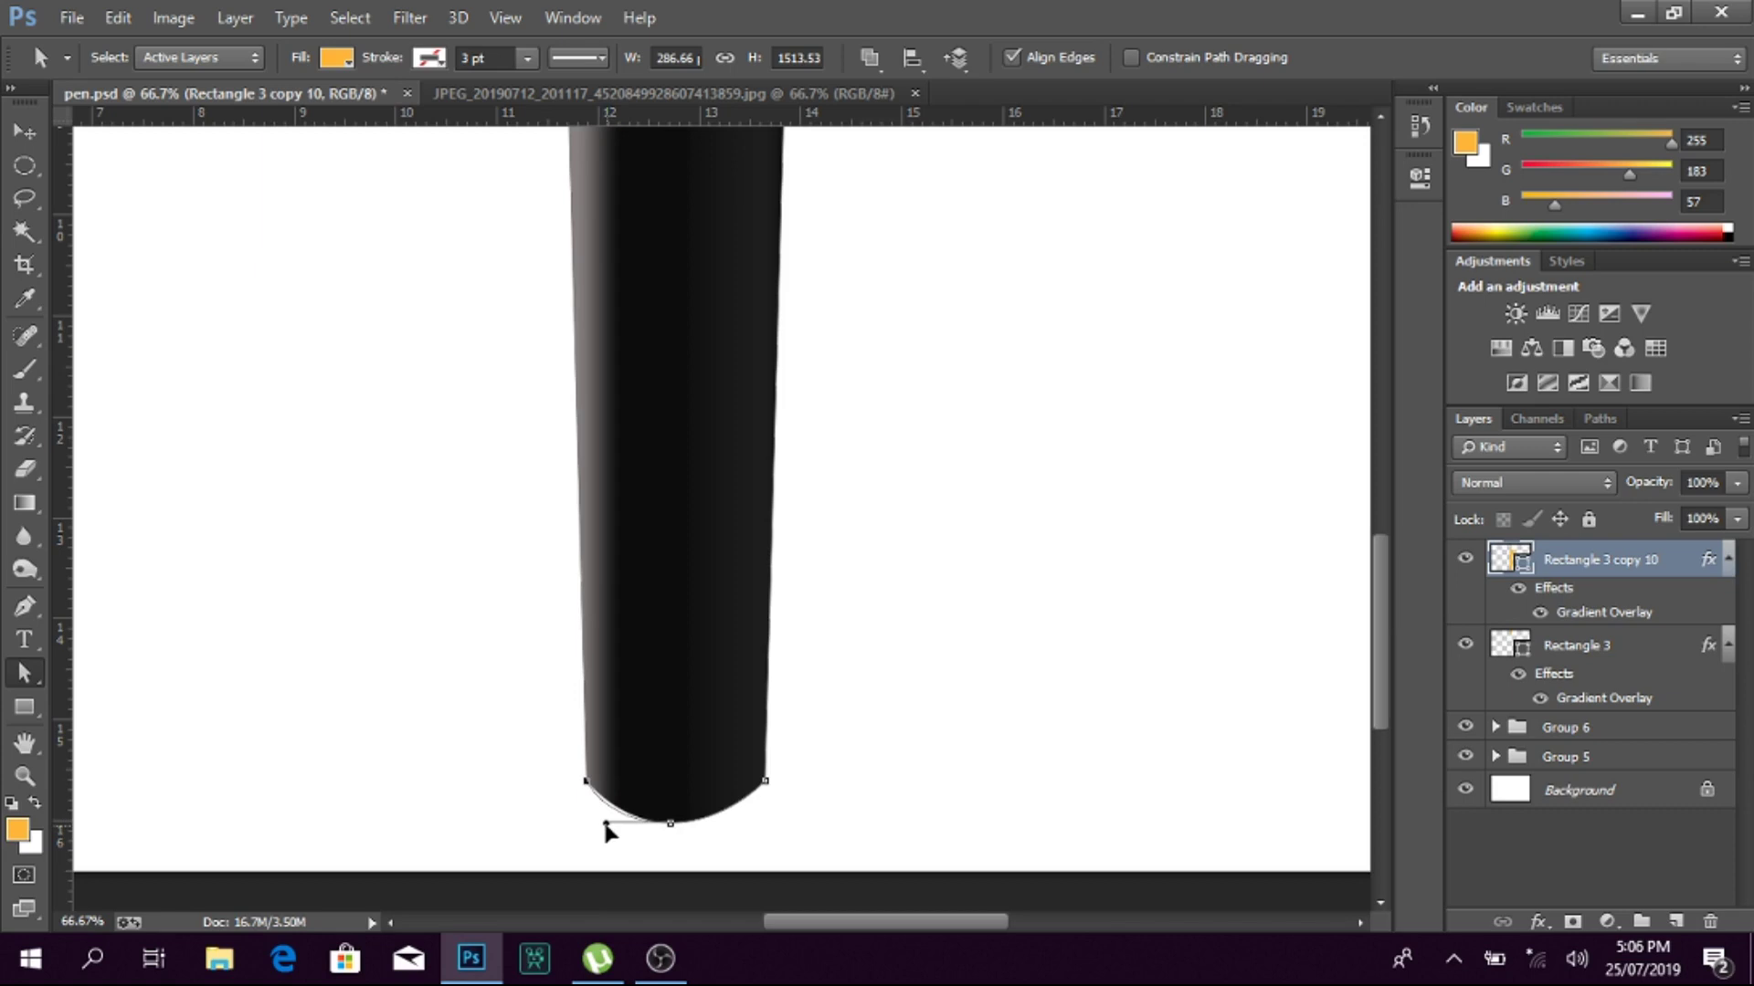
pyautogui.click(842, 809)
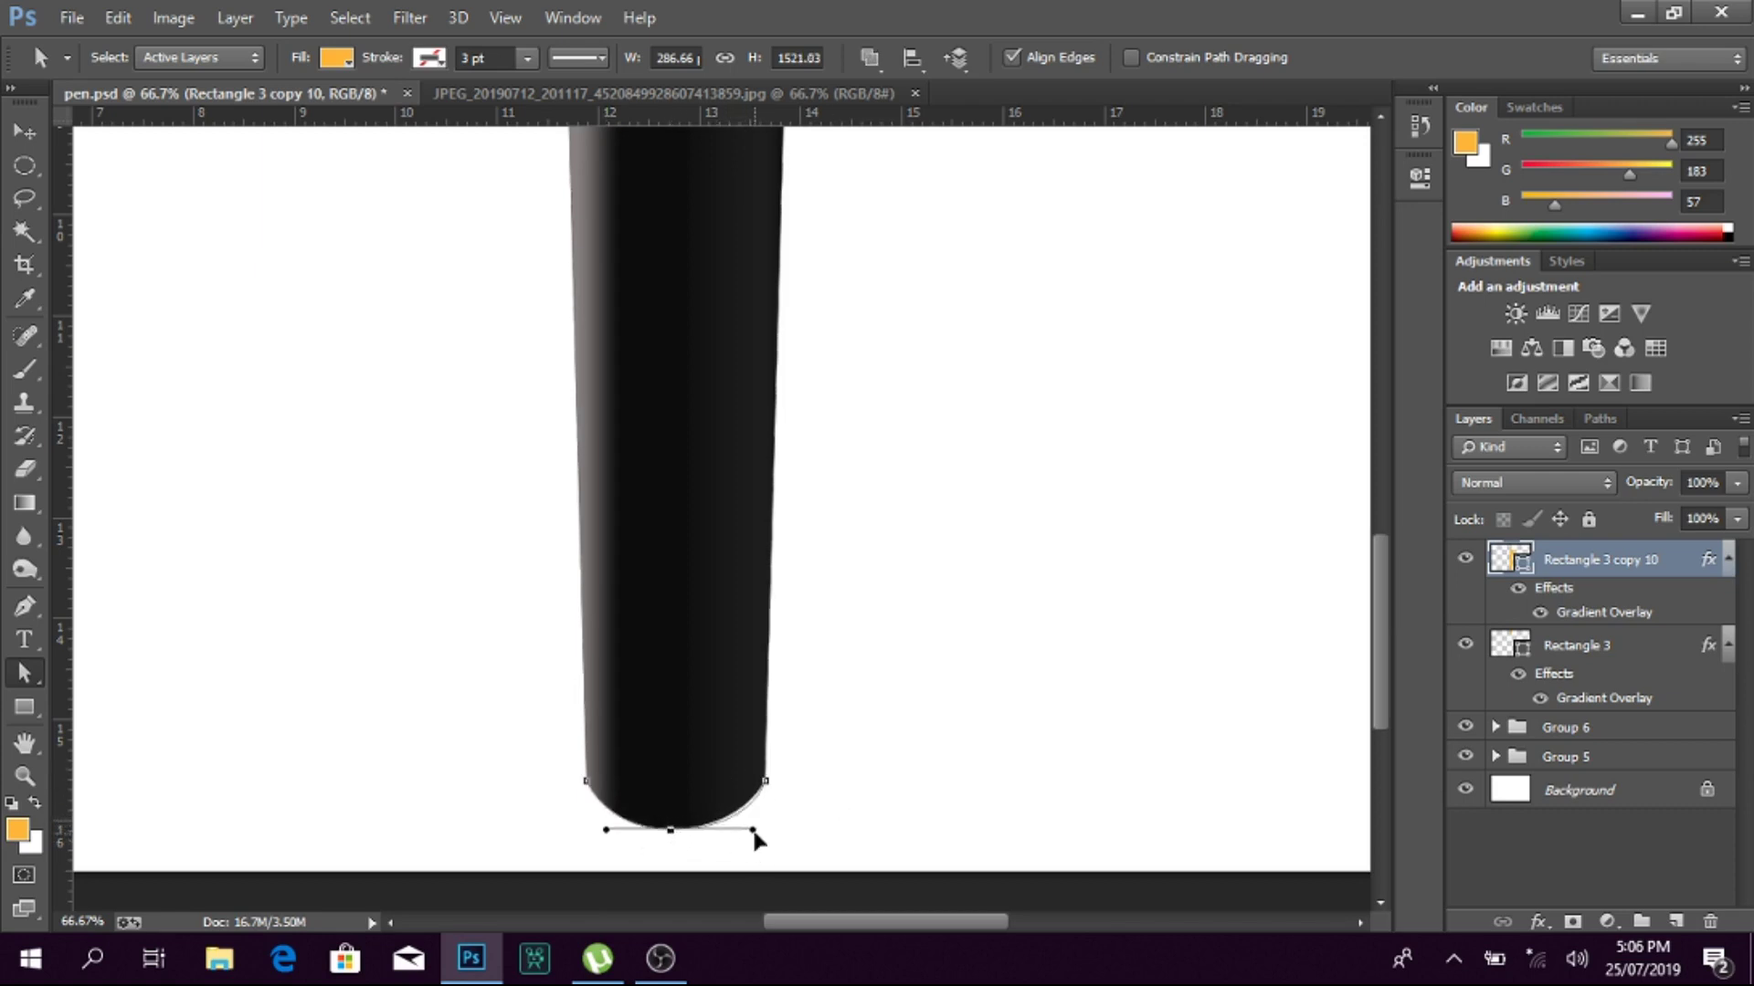
pyautogui.moveTo(754, 832); pyautogui.dragTo(752, 830)
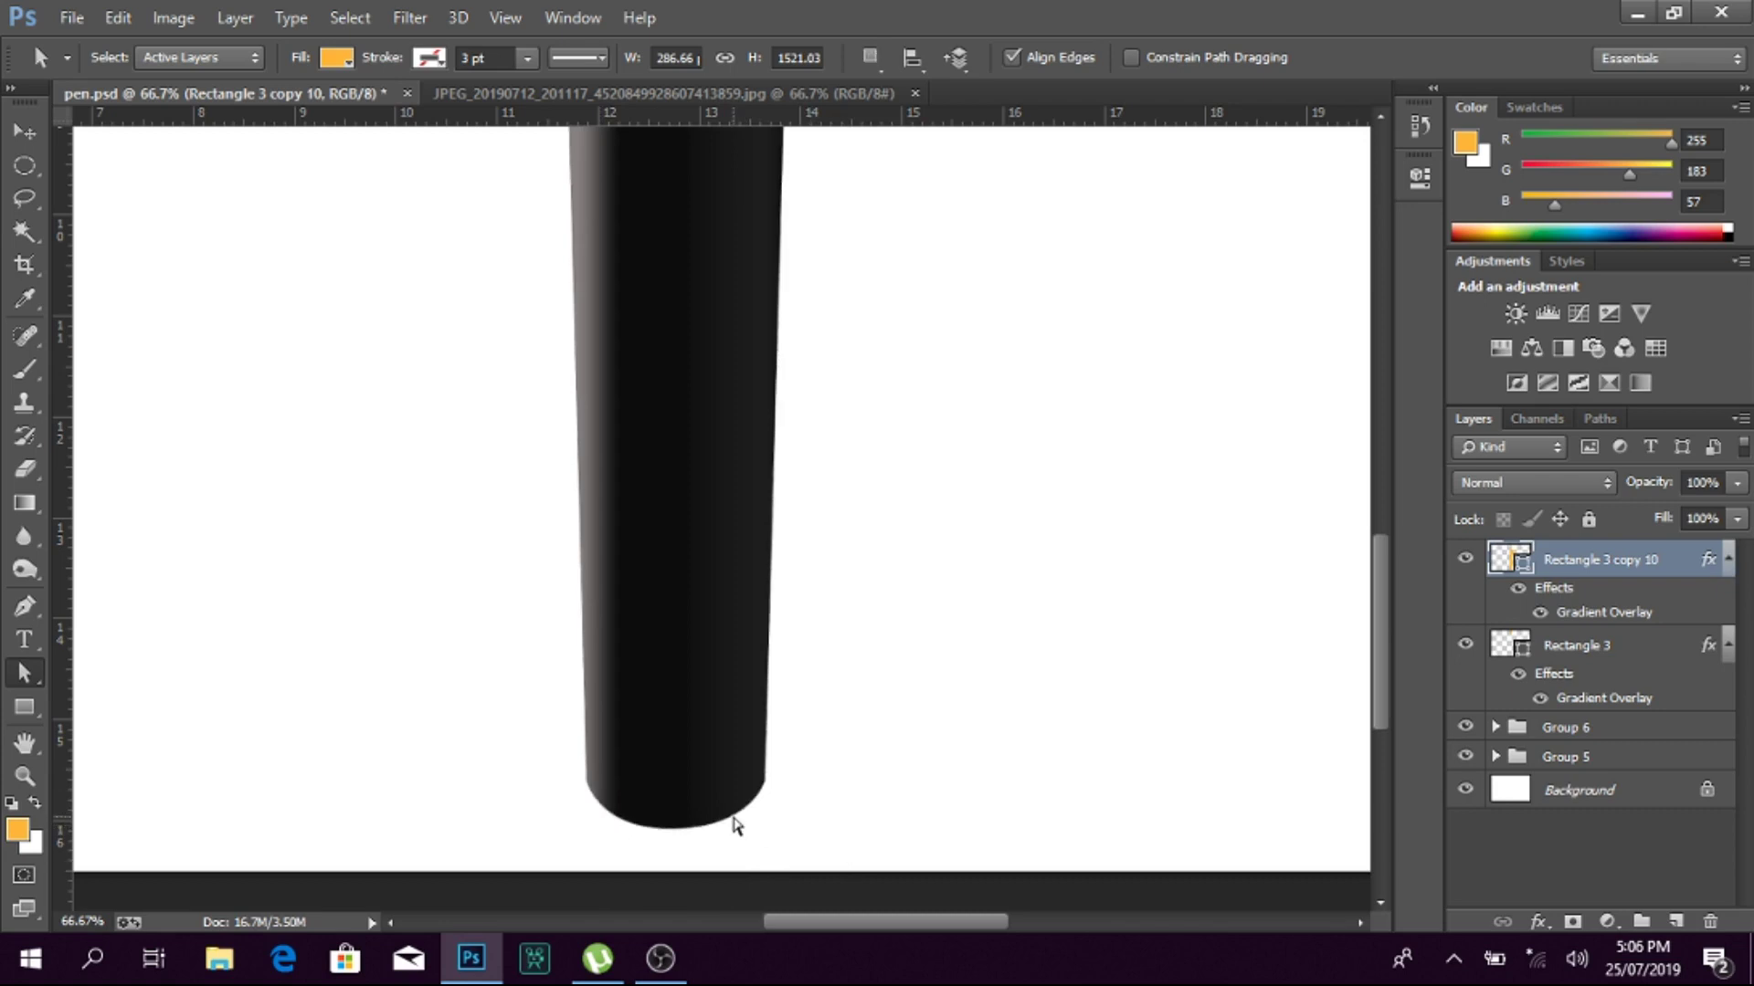
pyautogui.moveTo(766, 782); pyautogui.dragTo(761, 787)
pyautogui.moveTo(586, 782); pyautogui.dragTo(592, 783)
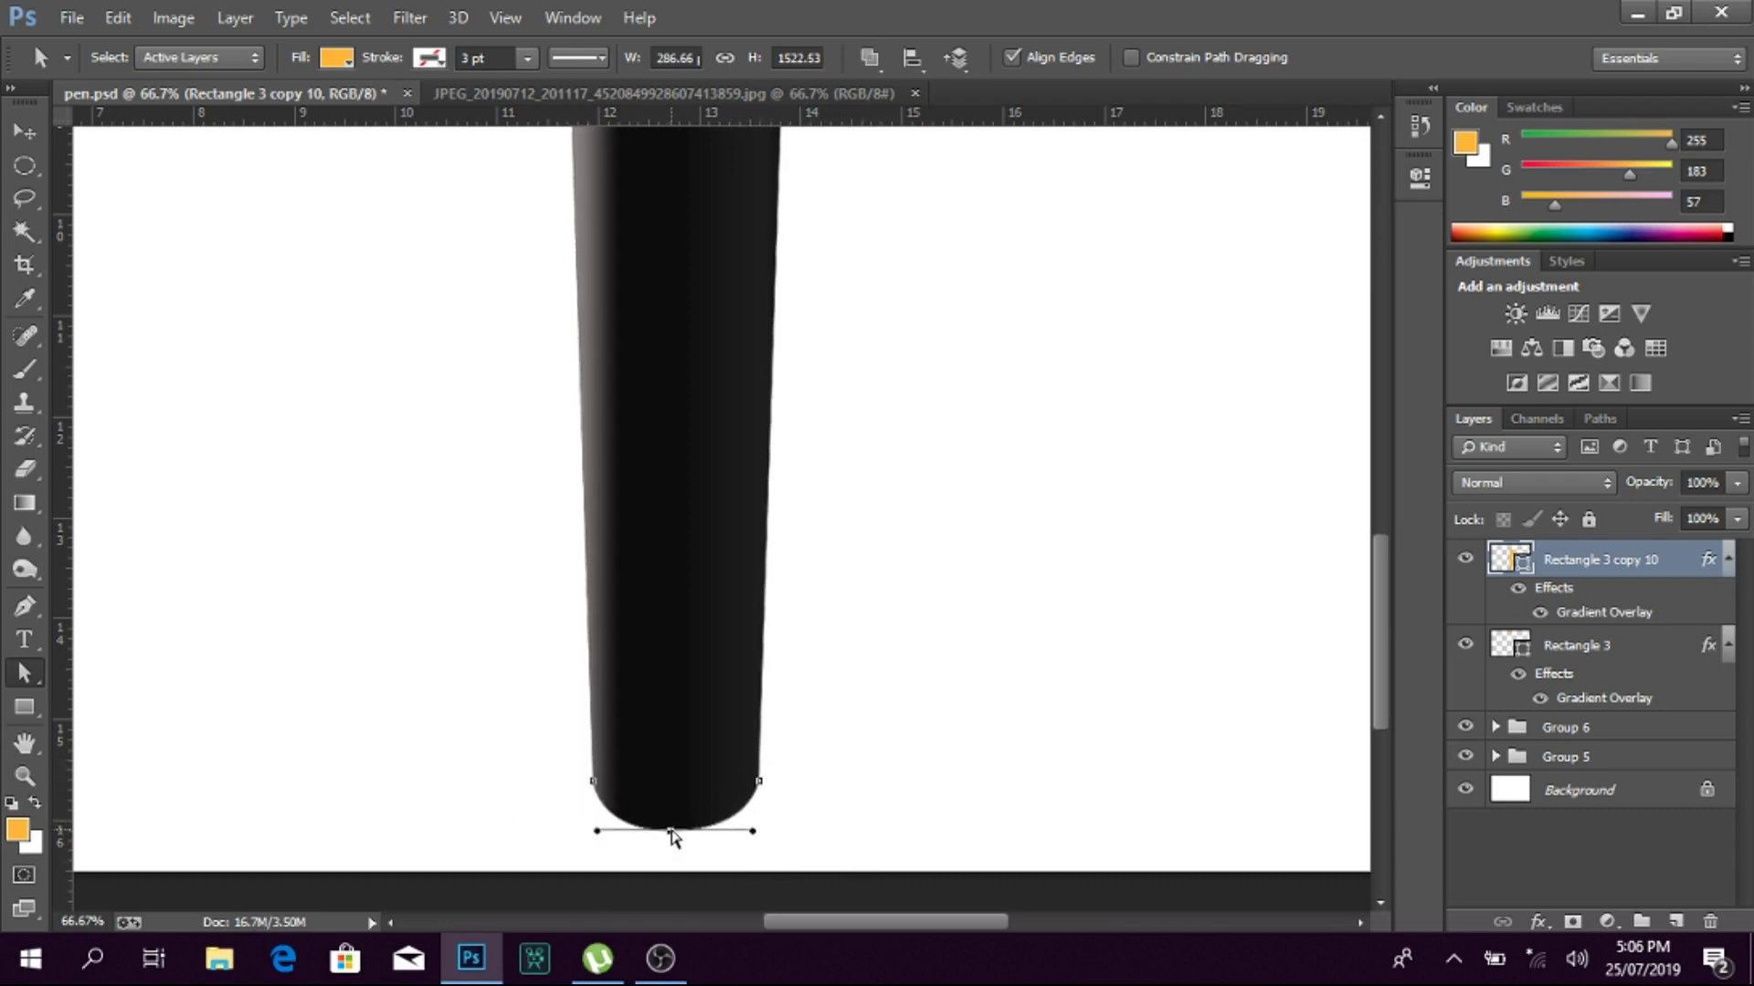
pyautogui.hotkey('ctrl', '0')
# Step: Add empty Layer 4 with red foreground, cyan background and a 150 px brush
pyautogui.hotkey('ctrl', 'shift', 'alt', 'n')
pyautogui.click(1464, 141)
pyautogui.click(1415, 311)
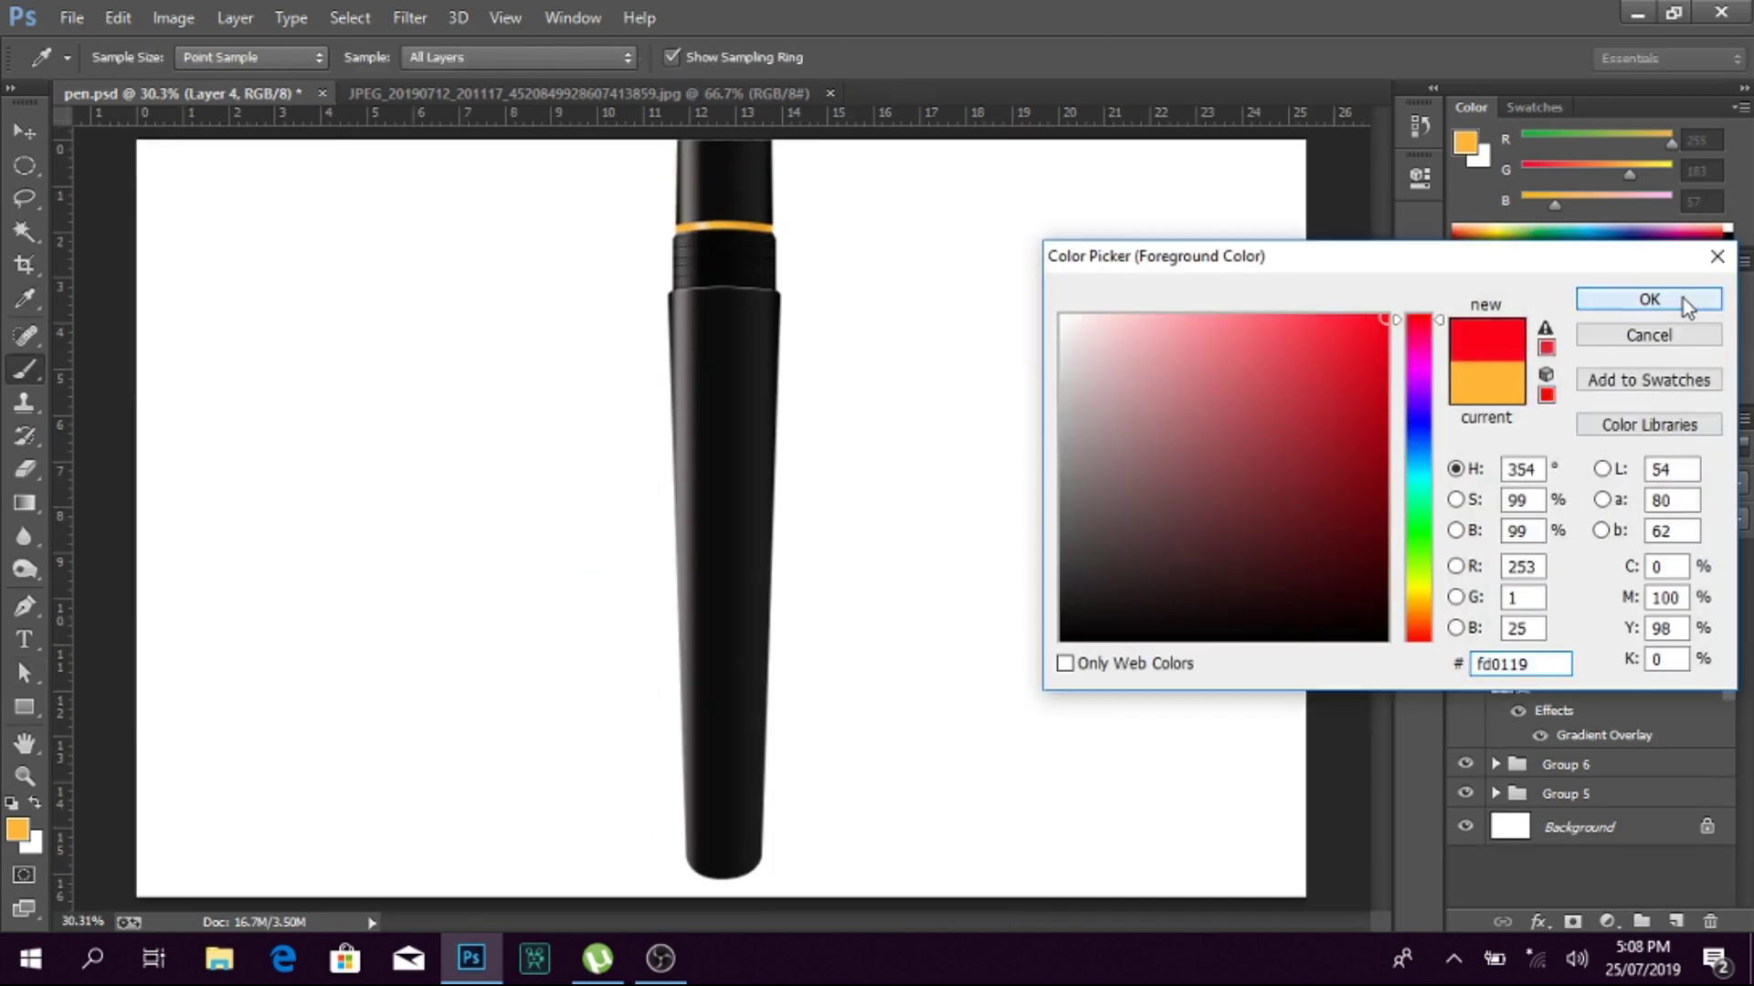
pyautogui.click(1680, 298)
pyautogui.press('b')
pyautogui.click(32, 841)
pyautogui.click(1375, 320)
pyautogui.press('Return')
pyautogui.press(']')
pyautogui.press(']')
pyautogui.press(']')
pyautogui.click(728, 603)
pyautogui.click(744, 663)
pyautogui.hotkey('ctrl', 'z')
# Step: In Window > Brush, enable Scattering with Count Jitter 62% and test on the barrel
pyautogui.click(573, 17)
pyautogui.click(638, 211)
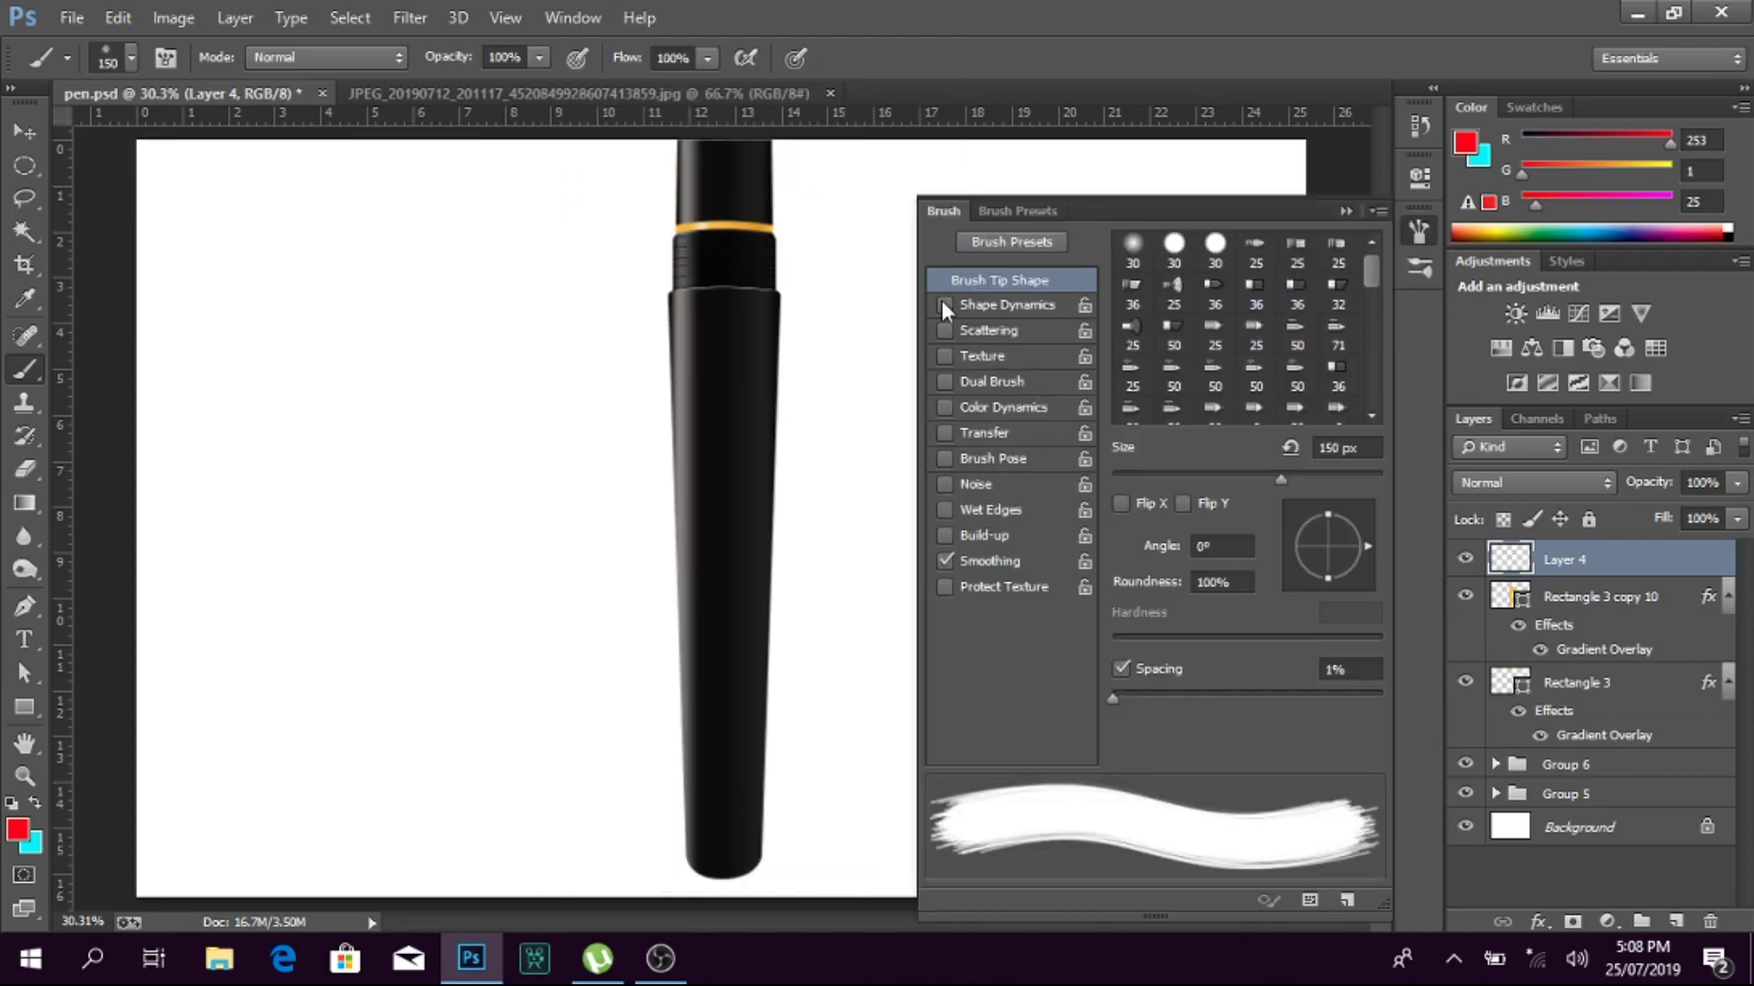
pyautogui.click(989, 330)
pyautogui.click(1138, 271)
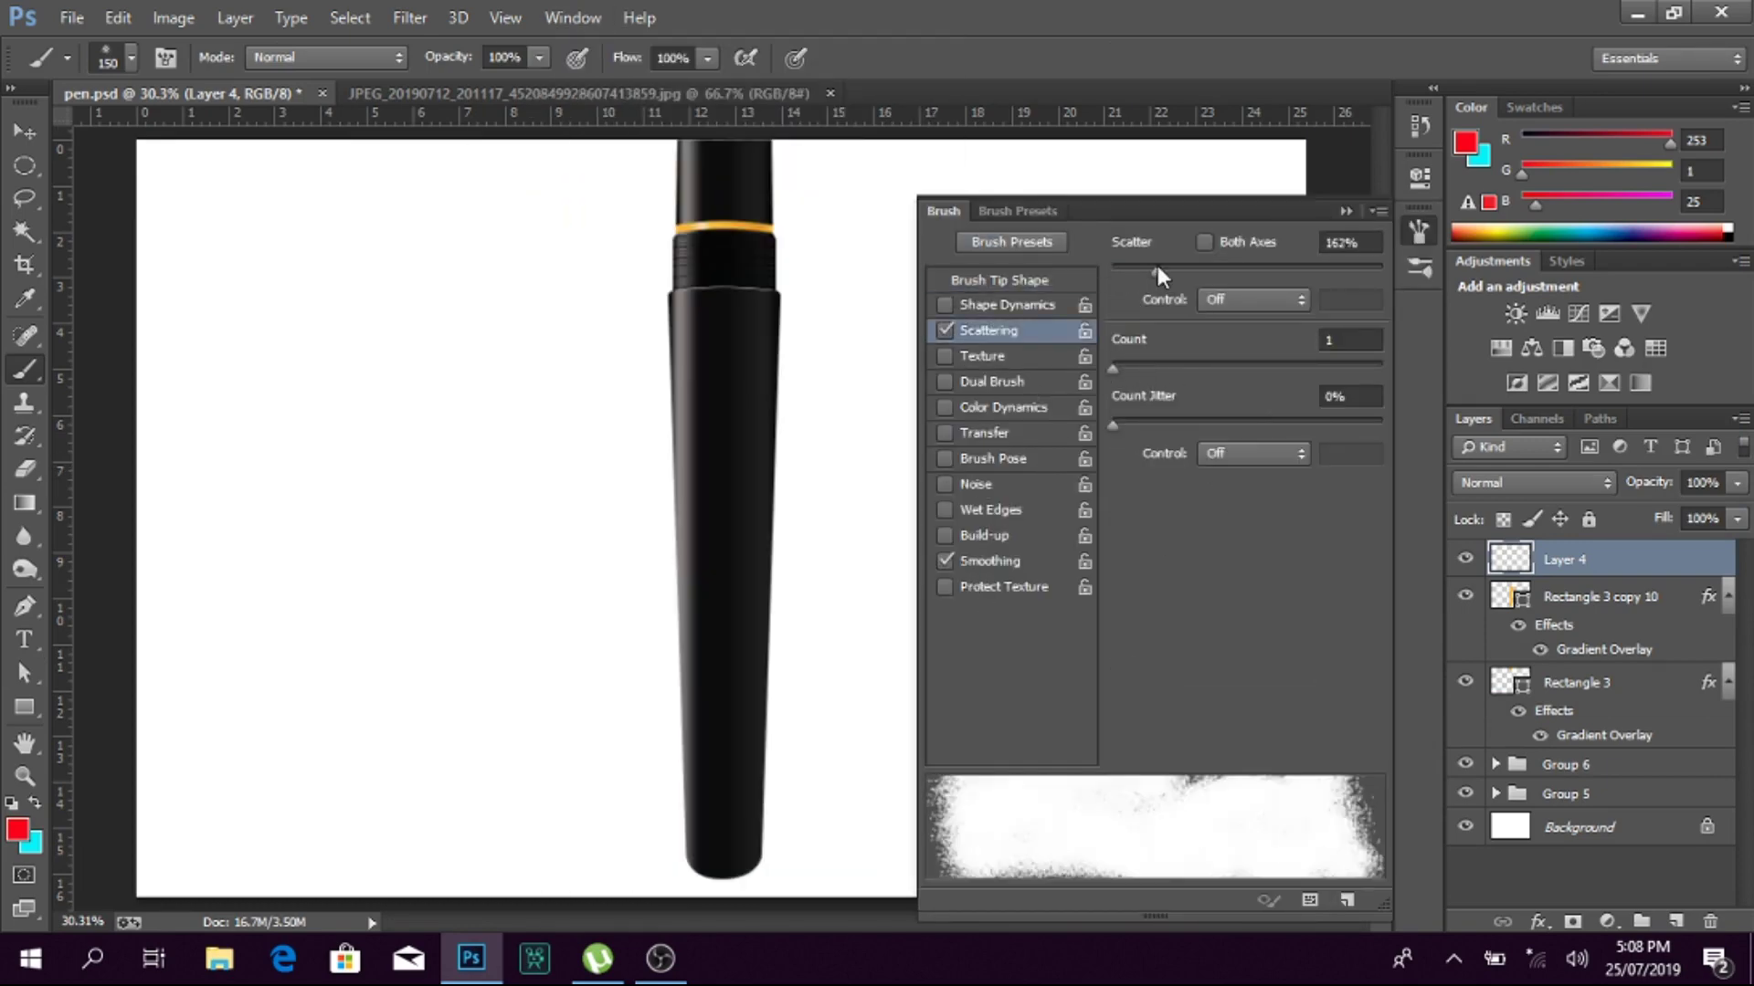
pyautogui.moveTo(1112, 422); pyautogui.dragTo(1278, 423)
pyautogui.moveTo(740, 504); pyautogui.dragTo(741, 589)
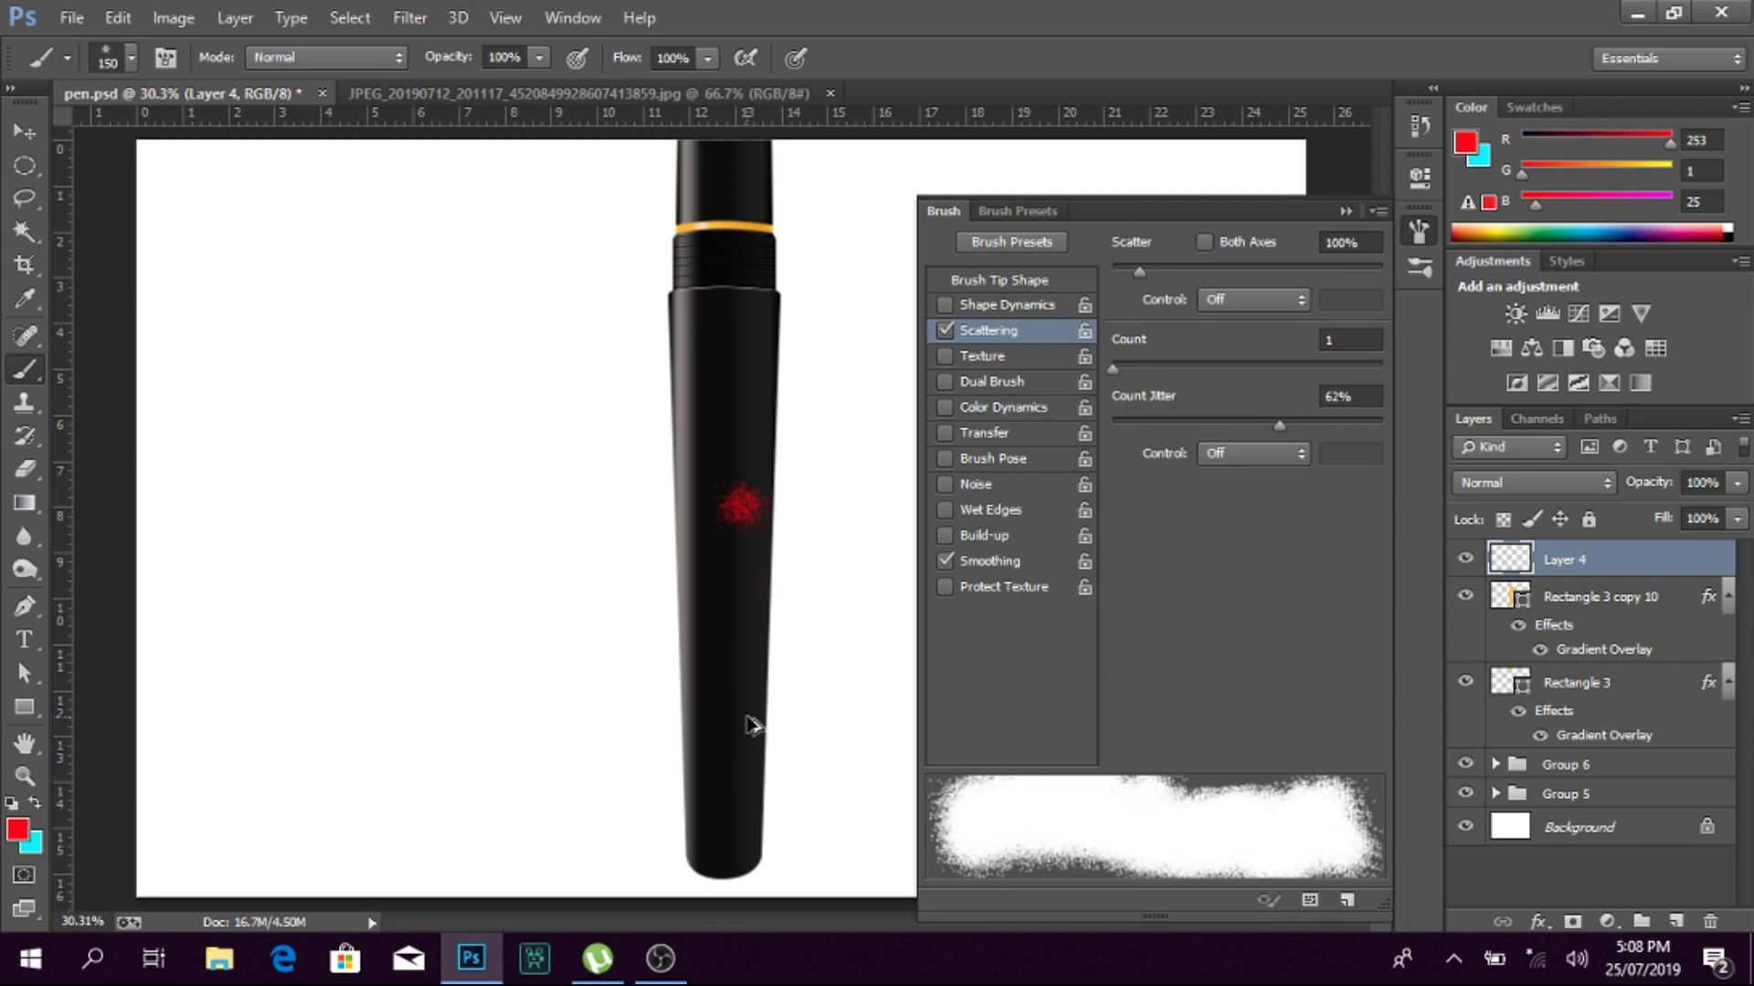
# Step: Enable Dual Brush and Color Dynamics, test each on the barrel, then zoom in
pyautogui.click(946, 381)
pyautogui.moveTo(735, 425); pyautogui.dragTo(742, 708)
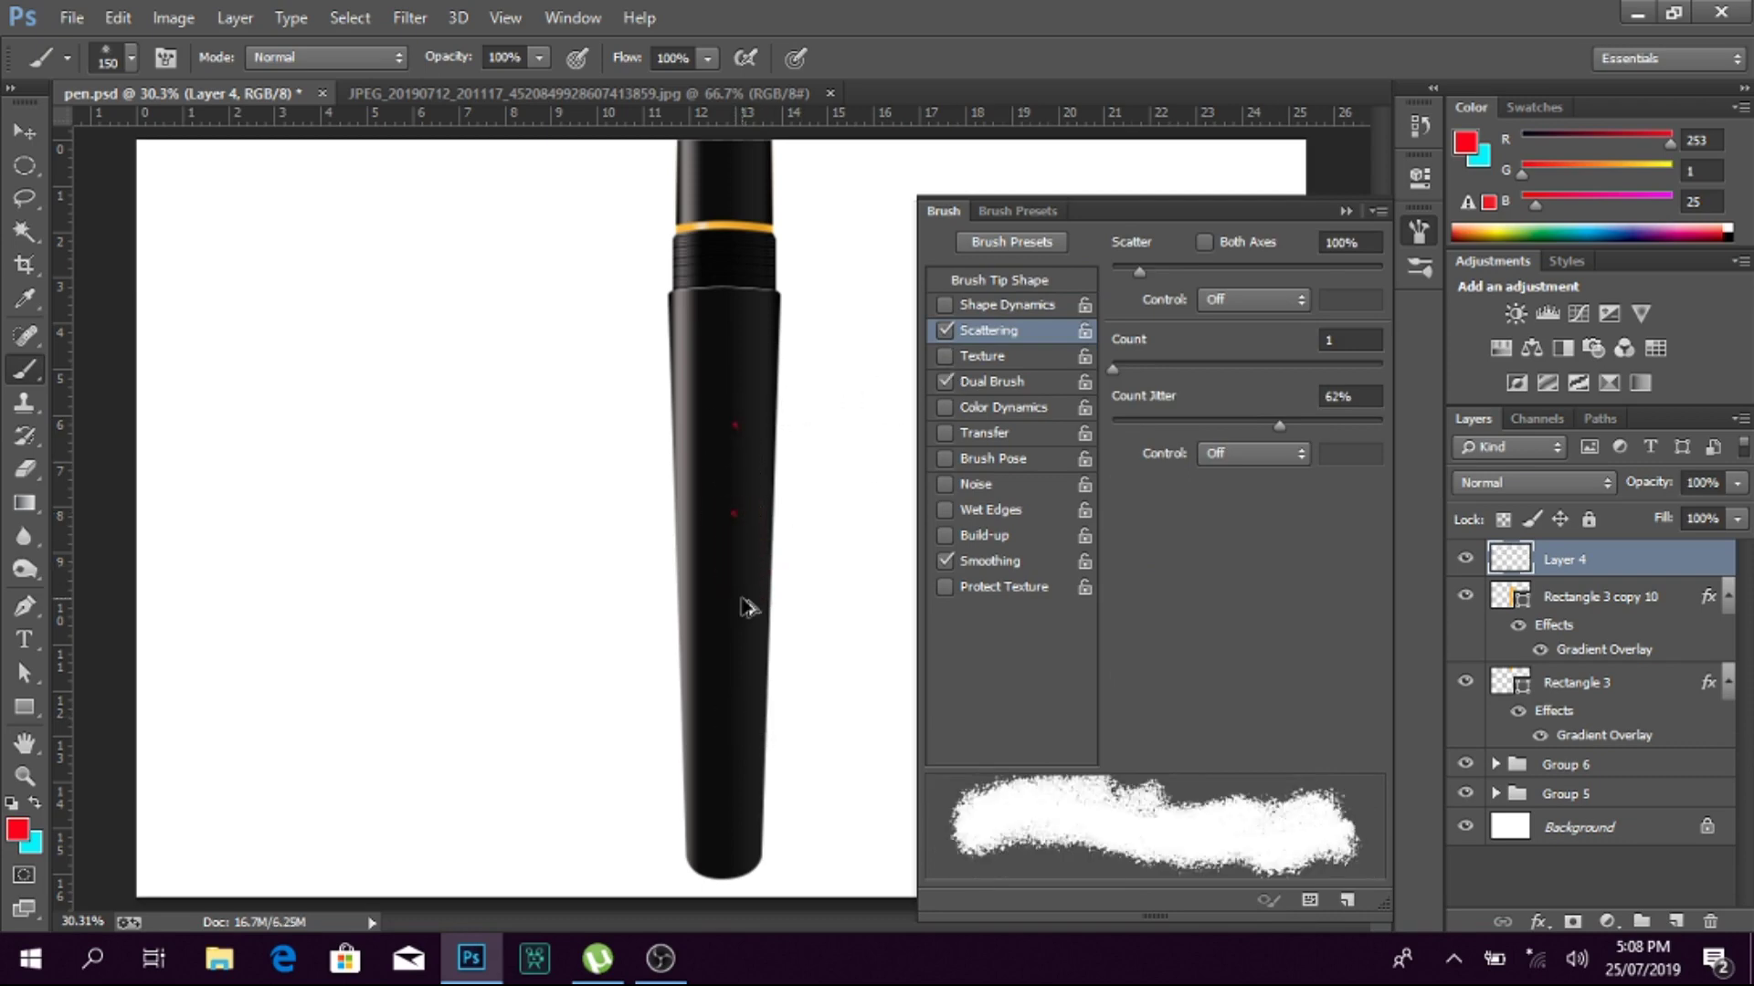
pyautogui.click(945, 407)
pyautogui.moveTo(754, 437); pyautogui.dragTo(749, 603)
pyautogui.press('F5')
pyautogui.press('z')
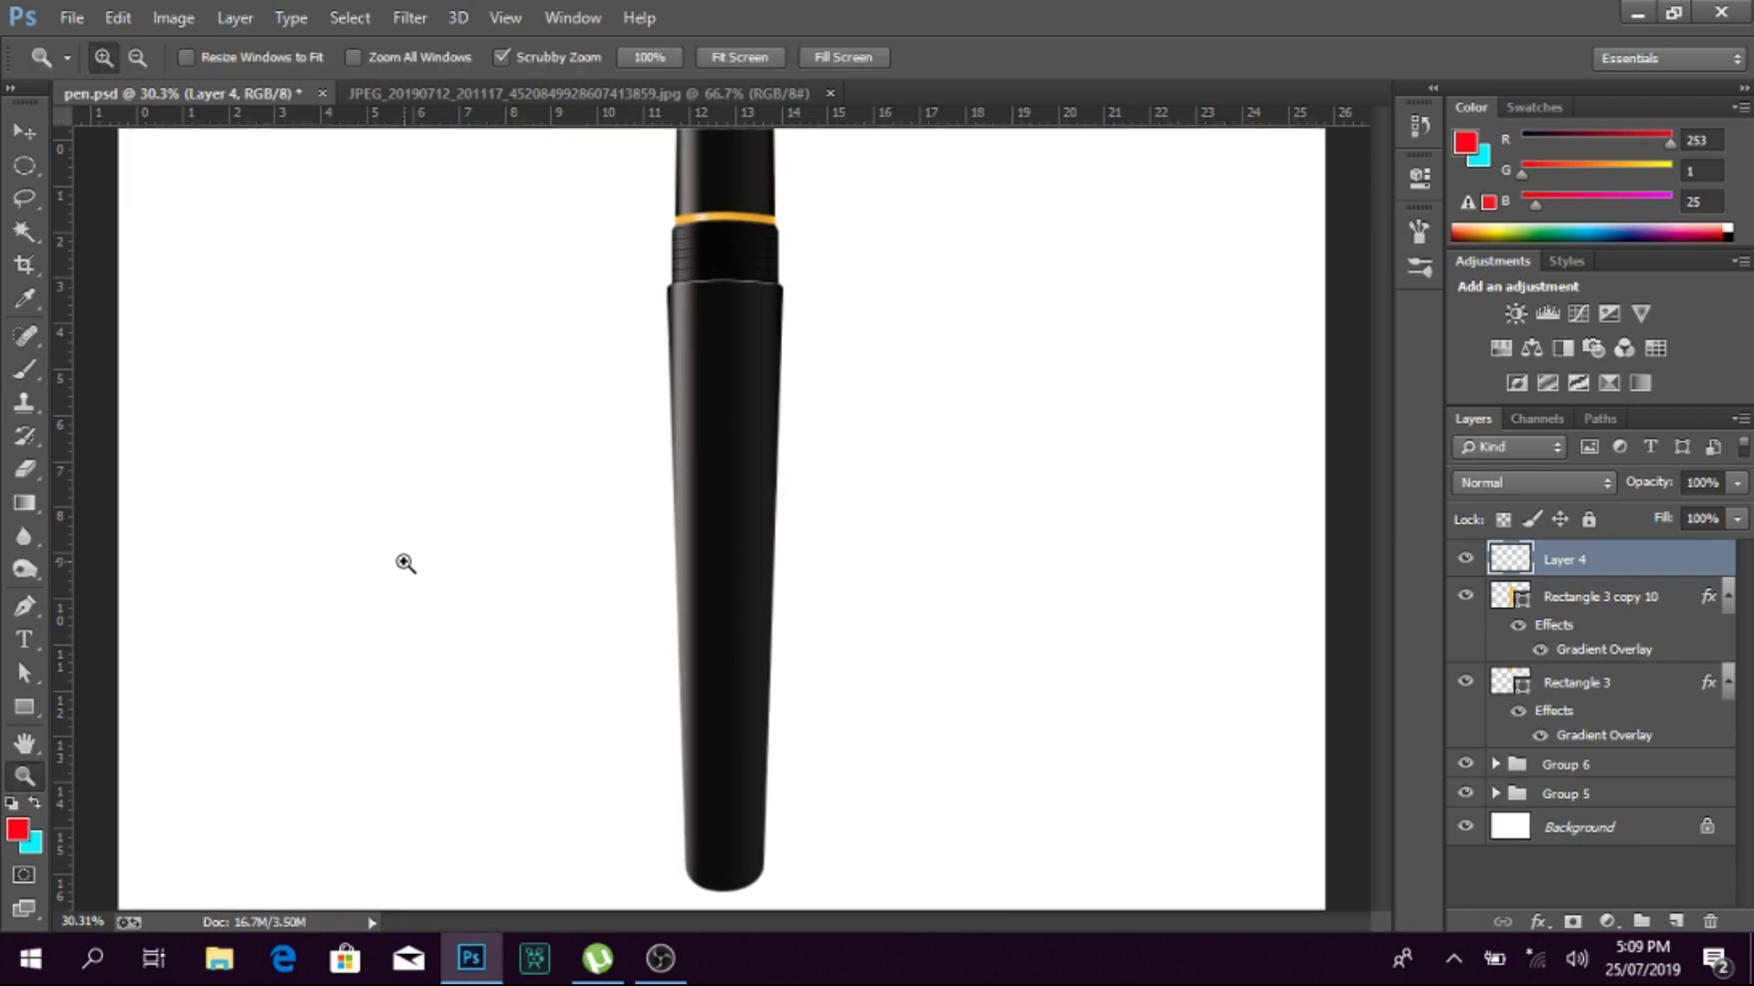
pyautogui.click(404, 560)
# Step: Scatter red speckles down the barrel, then cyan speckles across it
pyautogui.press('b')
pyautogui.moveTo(736, 305)
pyautogui.mouseDown()
pyautogui.moveTo(791, 462)
pyautogui.moveTo(802, 390)
pyautogui.moveTo(743, 293)
pyautogui.moveTo(802, 438)
pyautogui.moveTo(760, 573)
pyautogui.moveTo(776, 484)
pyautogui.moveTo(713, 379)
pyautogui.moveTo(796, 333)
pyautogui.moveTo(741, 705)
pyautogui.moveTo(727, 601)
pyautogui.moveTo(799, 543)
pyautogui.moveTo(757, 809)
pyautogui.moveTo(745, 751)
pyautogui.moveTo(749, 882)
pyautogui.moveTo(727, 803)
pyautogui.mouseUp()
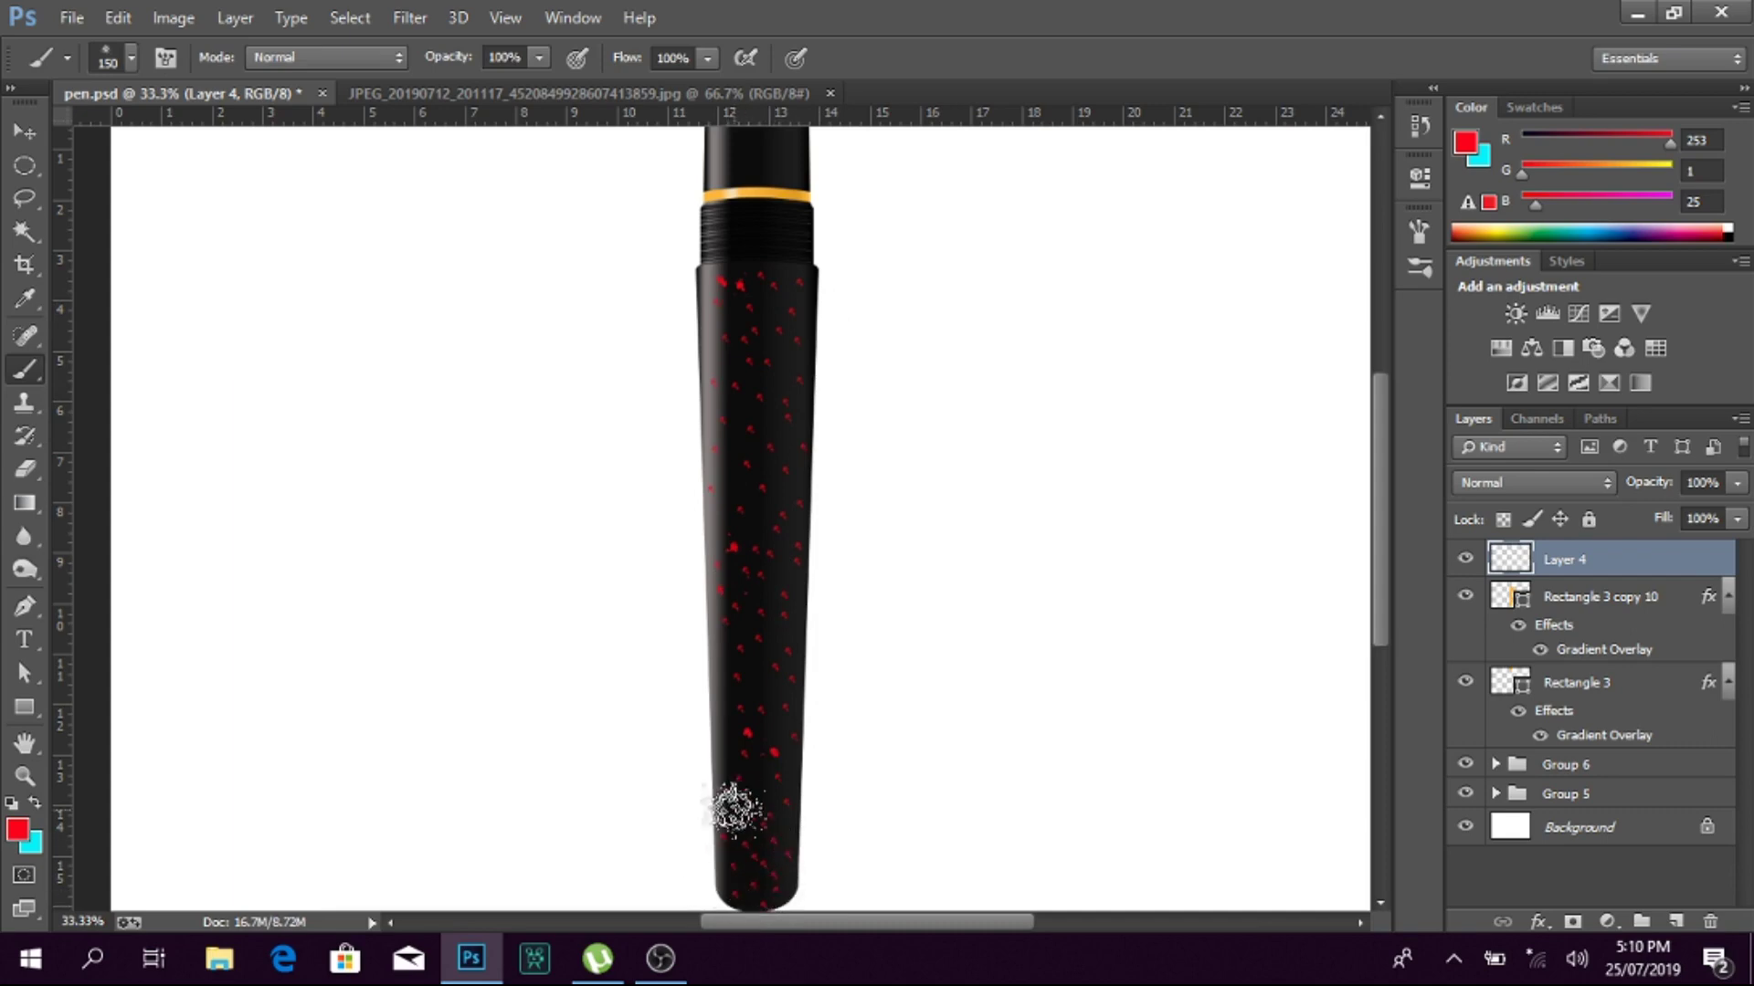
pyautogui.click(19, 830)
pyautogui.press('Return')
pyautogui.click(766, 373)
pyautogui.moveTo(774, 459)
pyautogui.mouseDown()
pyautogui.moveTo(724, 293)
pyautogui.moveTo(803, 360)
pyautogui.moveTo(762, 475)
pyautogui.moveTo(802, 627)
pyautogui.moveTo(756, 587)
pyautogui.moveTo(783, 736)
pyautogui.moveTo(738, 753)
pyautogui.moveTo(716, 438)
pyautogui.moveTo(689, 325)
pyautogui.moveTo(754, 736)
pyautogui.mouseUp()
# Step: Scatter green speckles on the lower barrel and lower Layer 4 opacity to 68%
pyautogui.click(17, 829)
pyautogui.click(1649, 297)
pyautogui.moveTo(744, 853)
pyautogui.mouseDown()
pyautogui.moveTo(771, 512)
pyautogui.moveTo(800, 425)
pyautogui.moveTo(749, 411)
pyautogui.moveTo(816, 429)
pyautogui.moveTo(782, 606)
pyautogui.mouseUp()
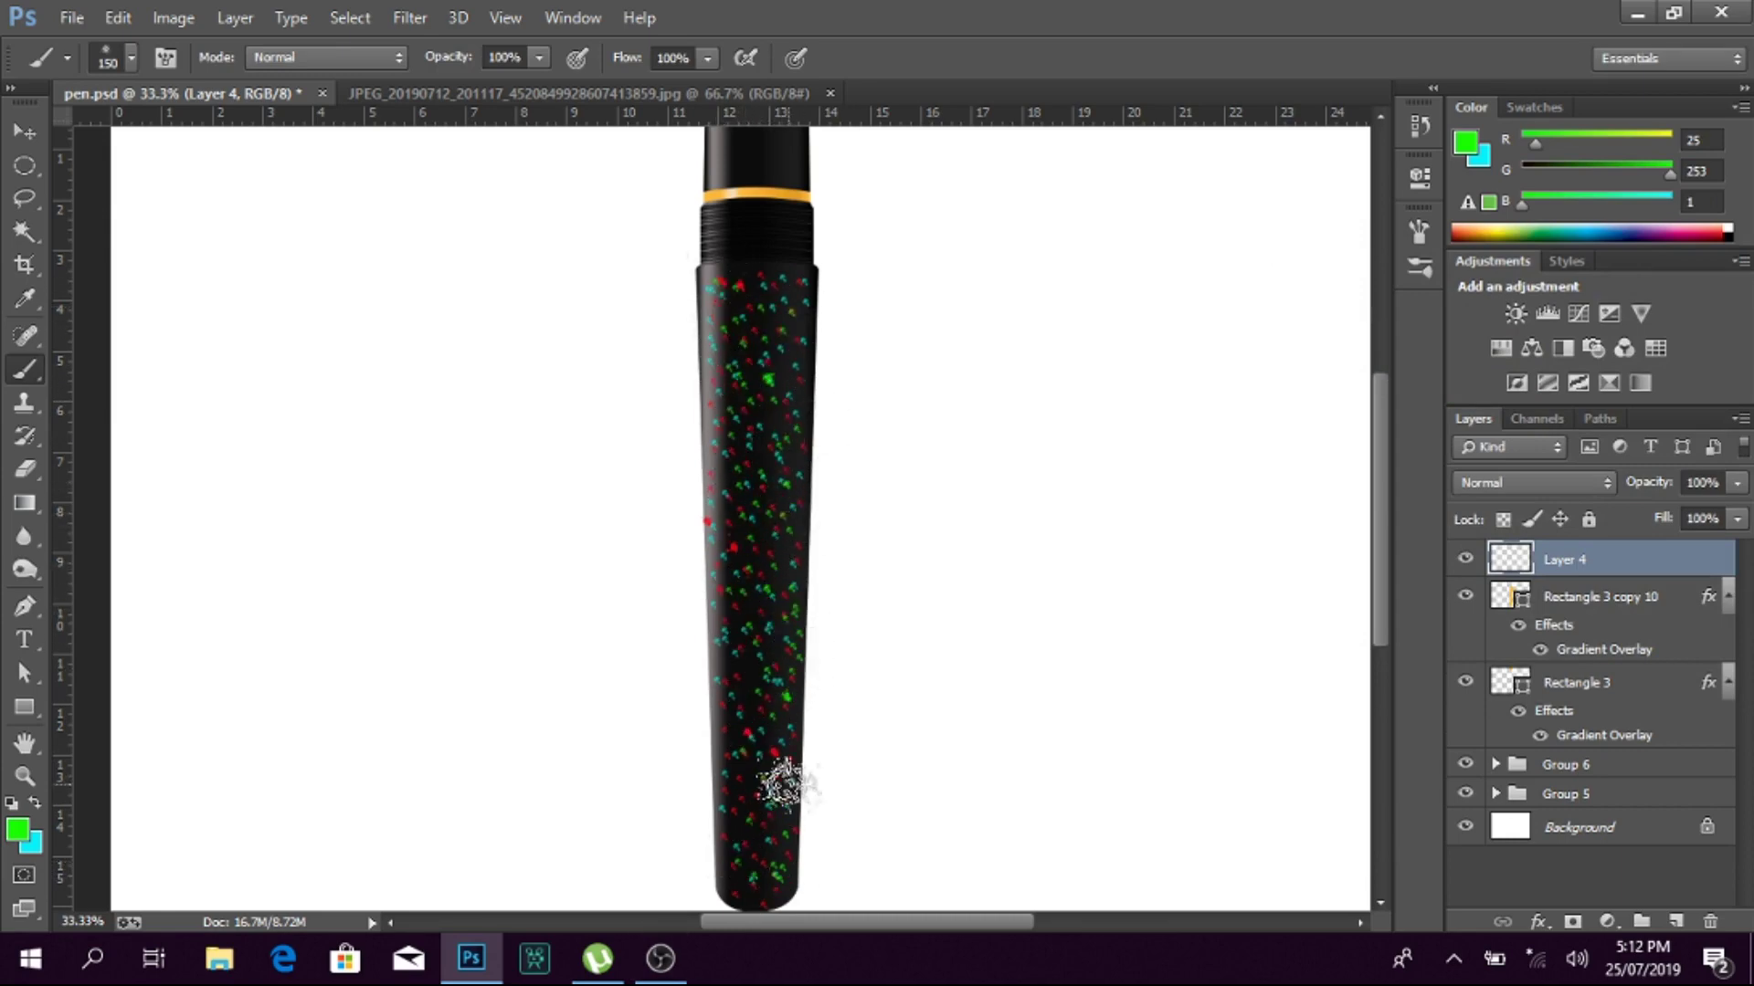
pyautogui.rightClick(24, 569)
pyautogui.click(95, 583)
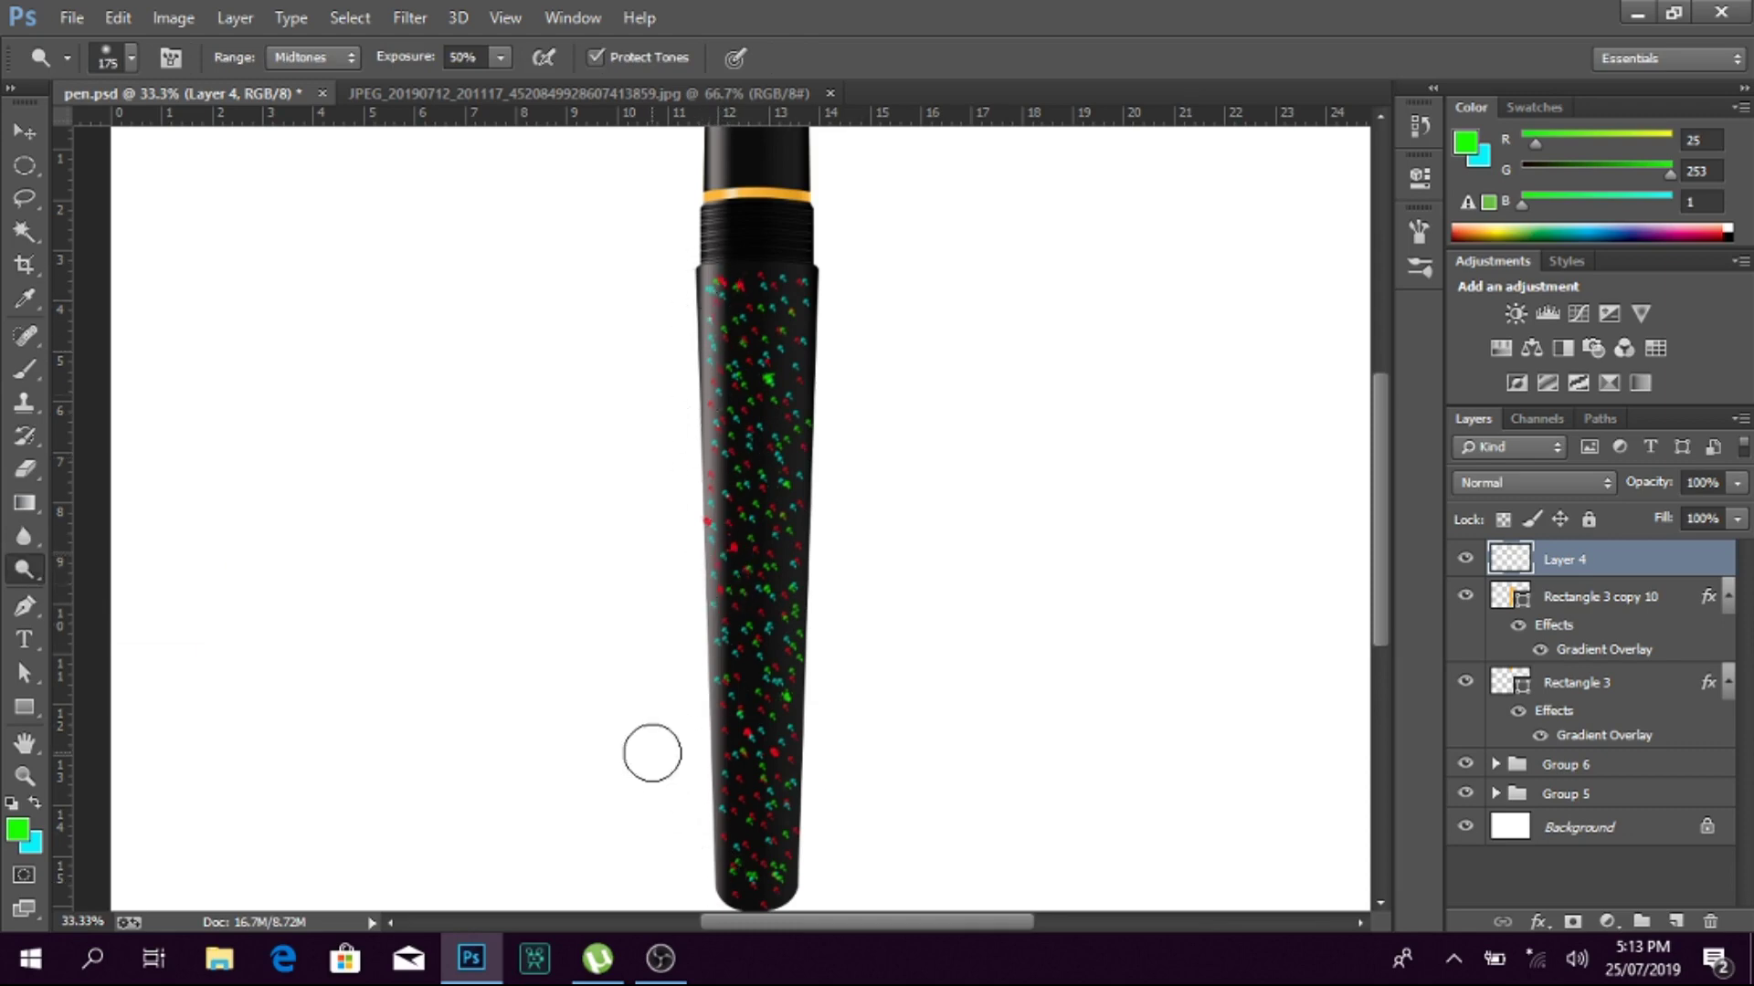
pyautogui.click(1737, 483)
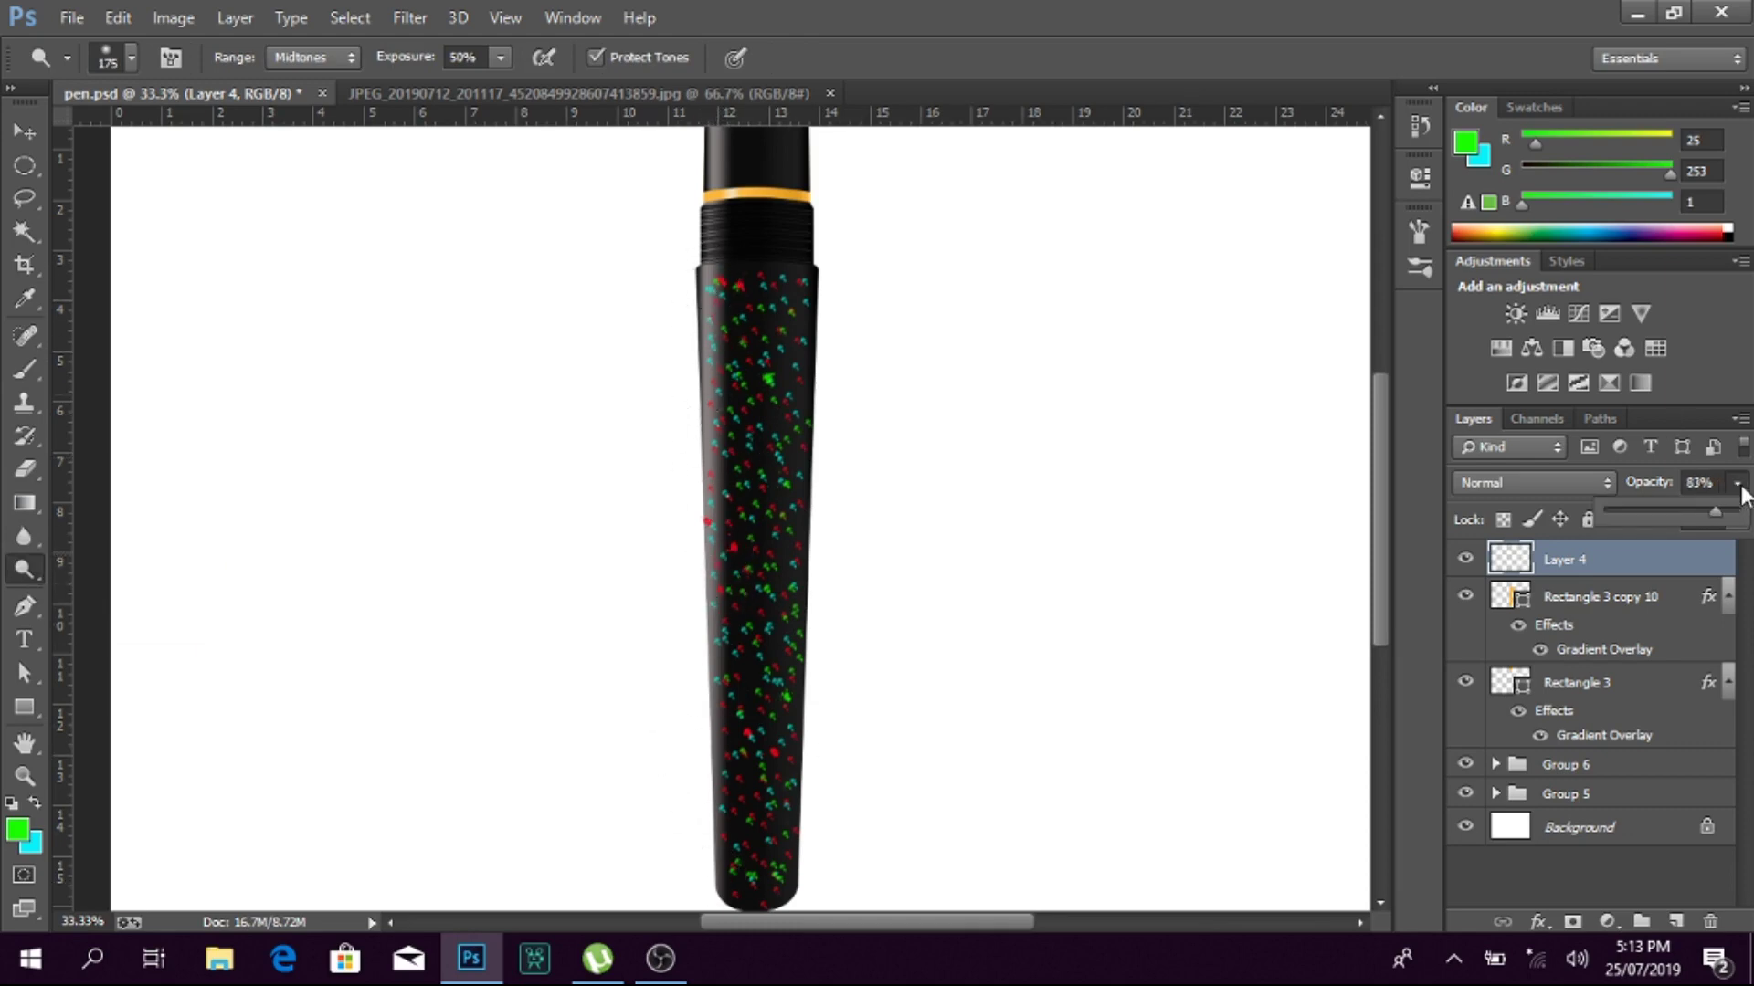
pyautogui.press('v')
pyautogui.hotkey('ctrl', '0')
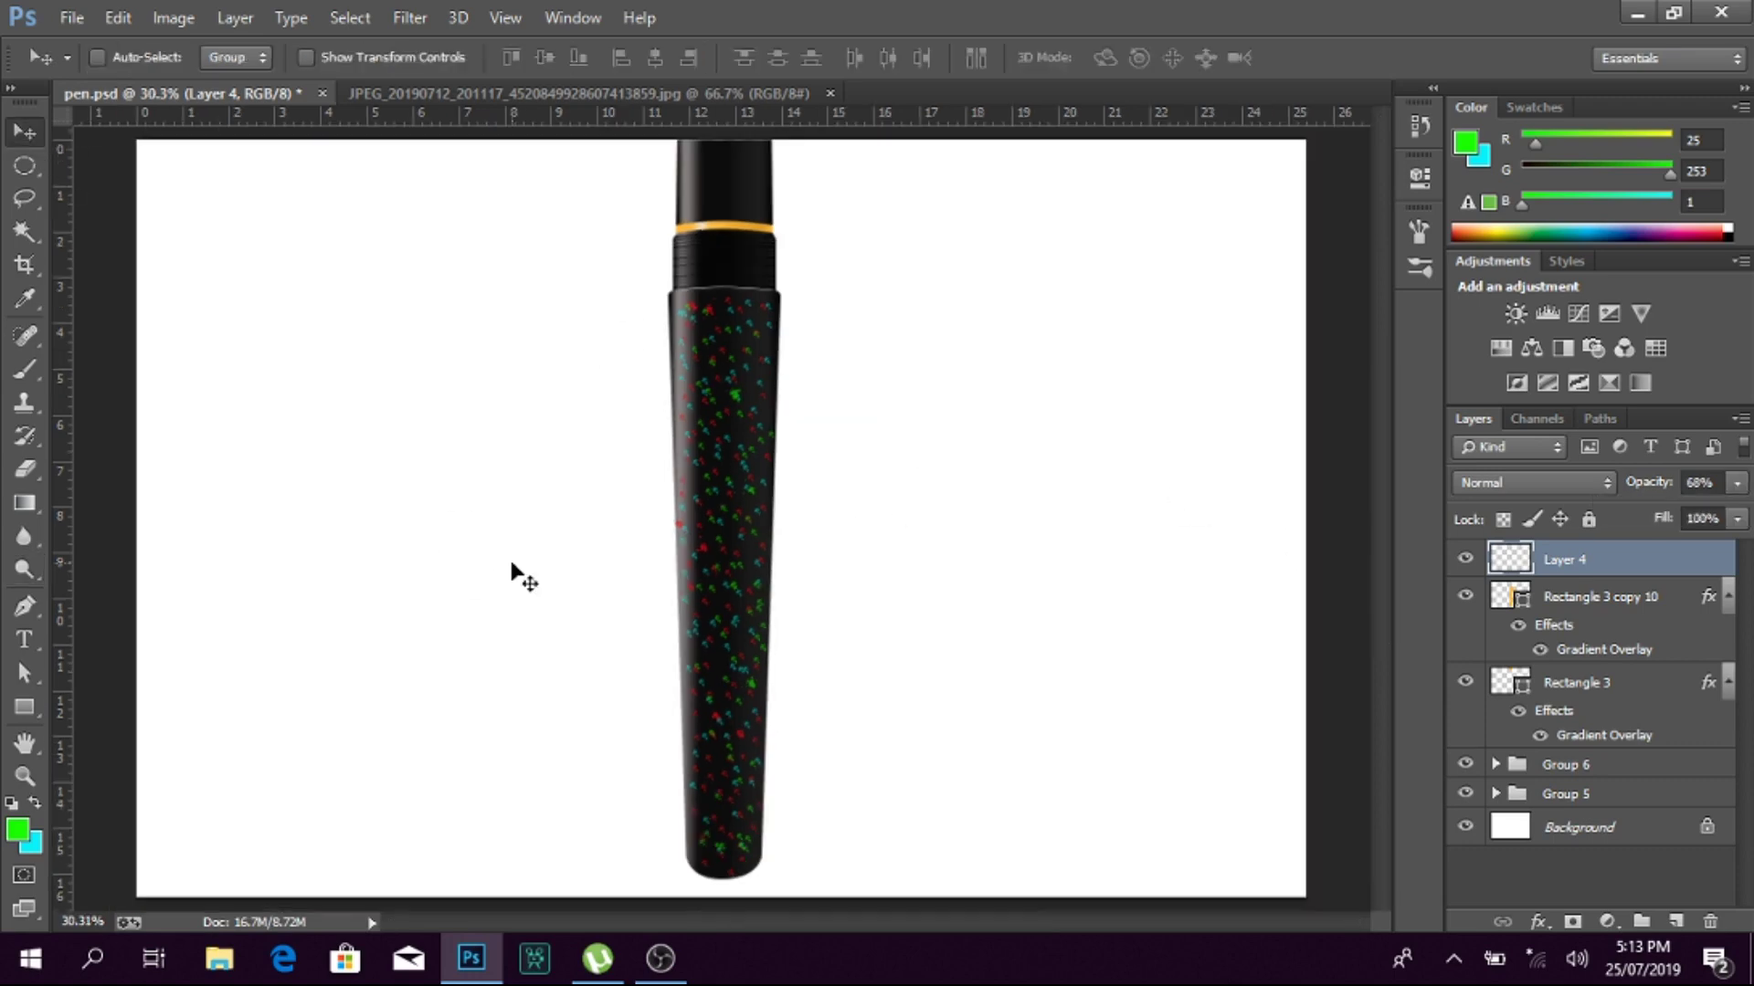
# Step: Duplicate the barrel and speckle layers, move the copy right as a cap, and save
pyautogui.keyDown('shift'); pyautogui.click(1578, 797); pyautogui.keyUp('shift')
pyautogui.moveTo(734, 305); pyautogui.dragTo(694, 630)
pyautogui.rightClick(738, 730)
pyautogui.click(803, 322)
pyautogui.hotkey('ctrl', 'j')
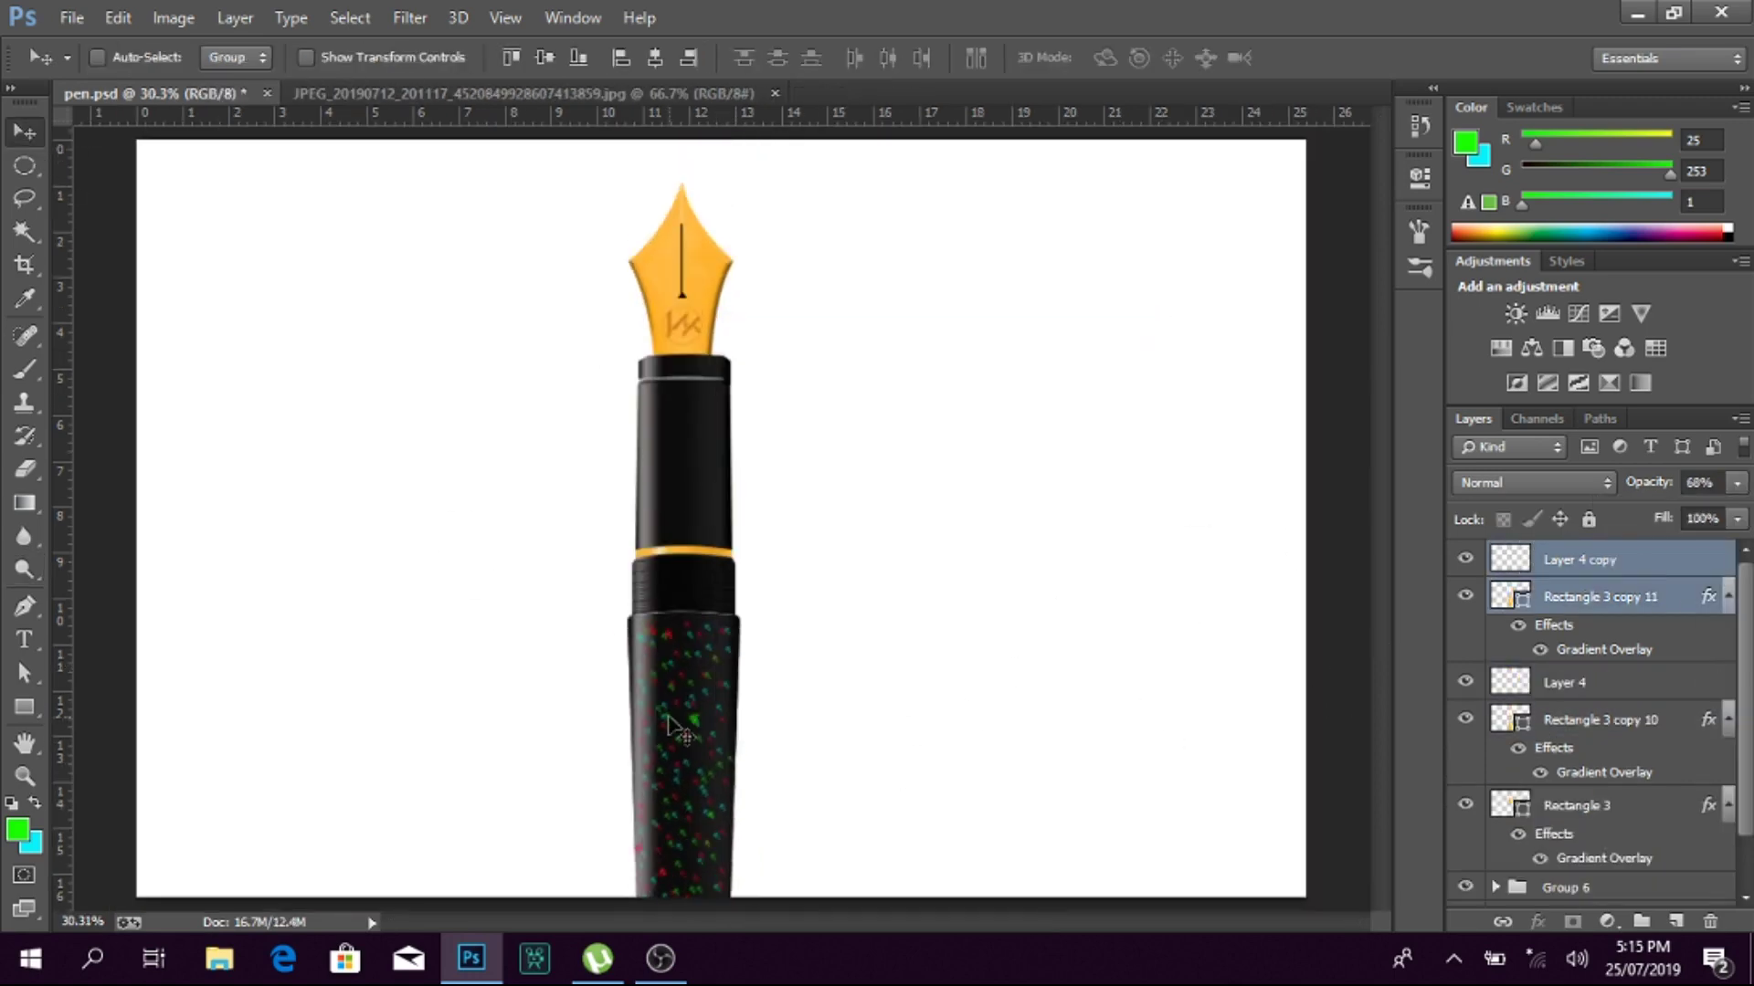
pyautogui.moveTo(676, 728); pyautogui.dragTo(1112, 481)
pyautogui.click(1571, 621)
pyautogui.hotkey('ctrl', 's')
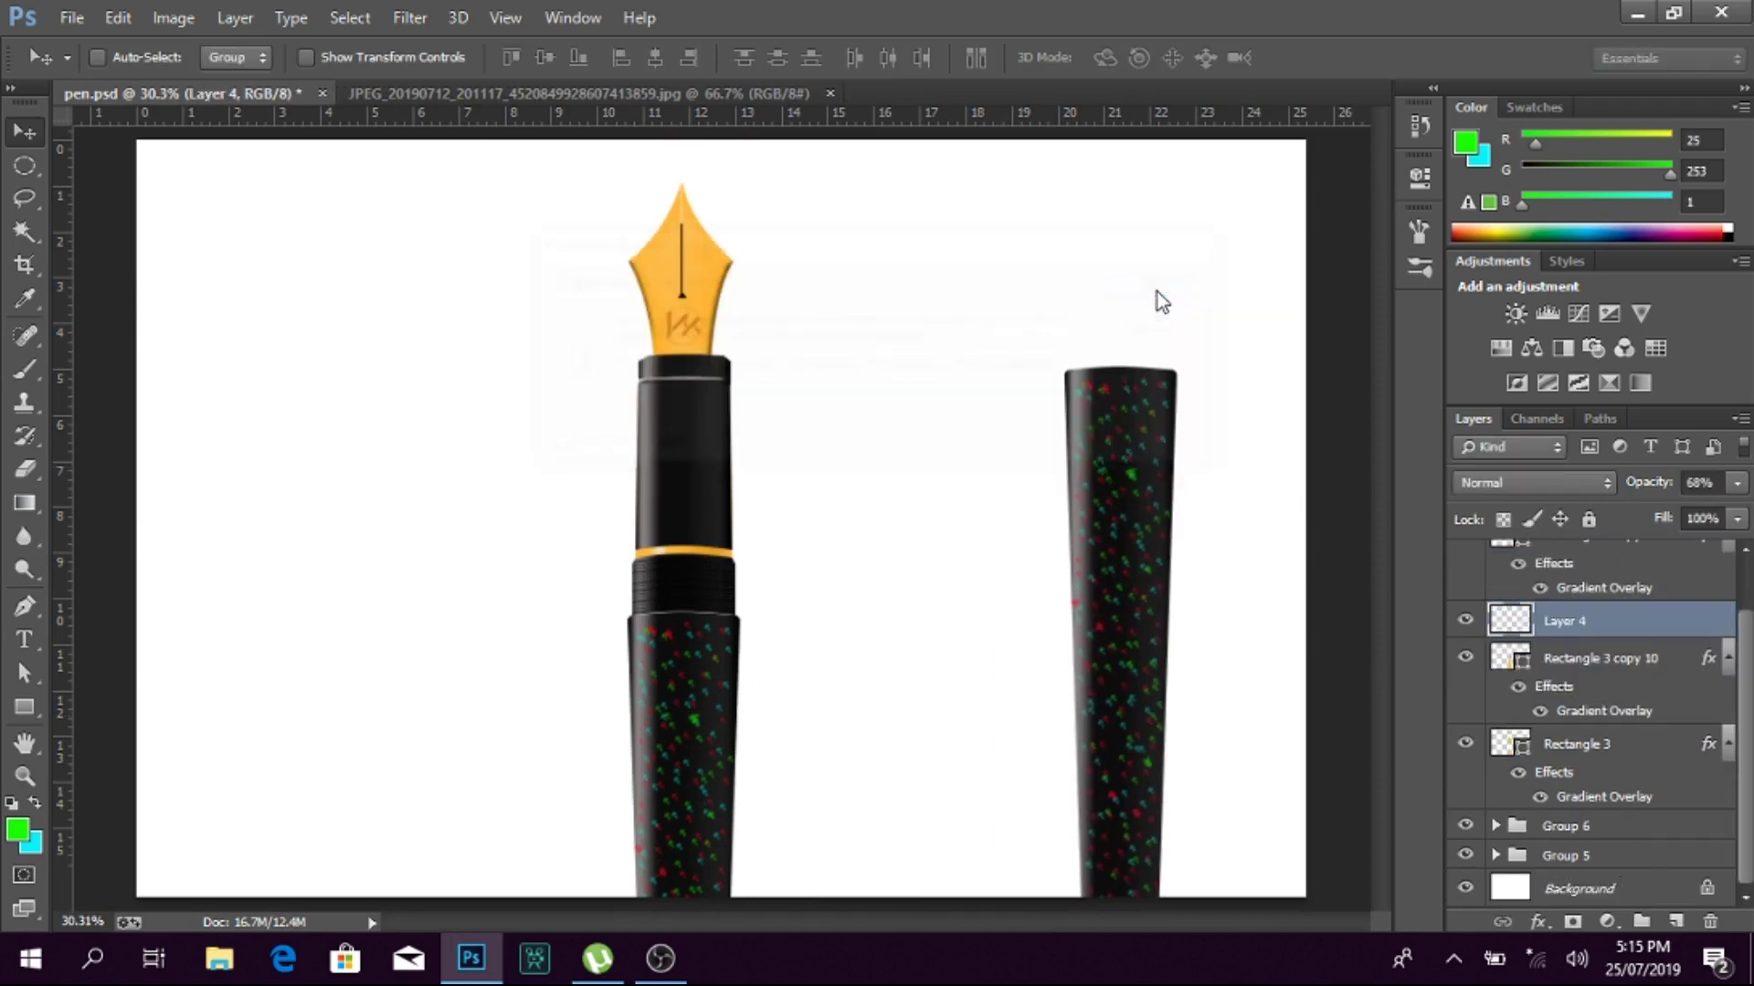
# Step: Group the pen layers into Group 7 and rotate it about -41° diagonally
pyautogui.keyDown('shift'); pyautogui.click(1605, 859); pyautogui.keyUp('shift')
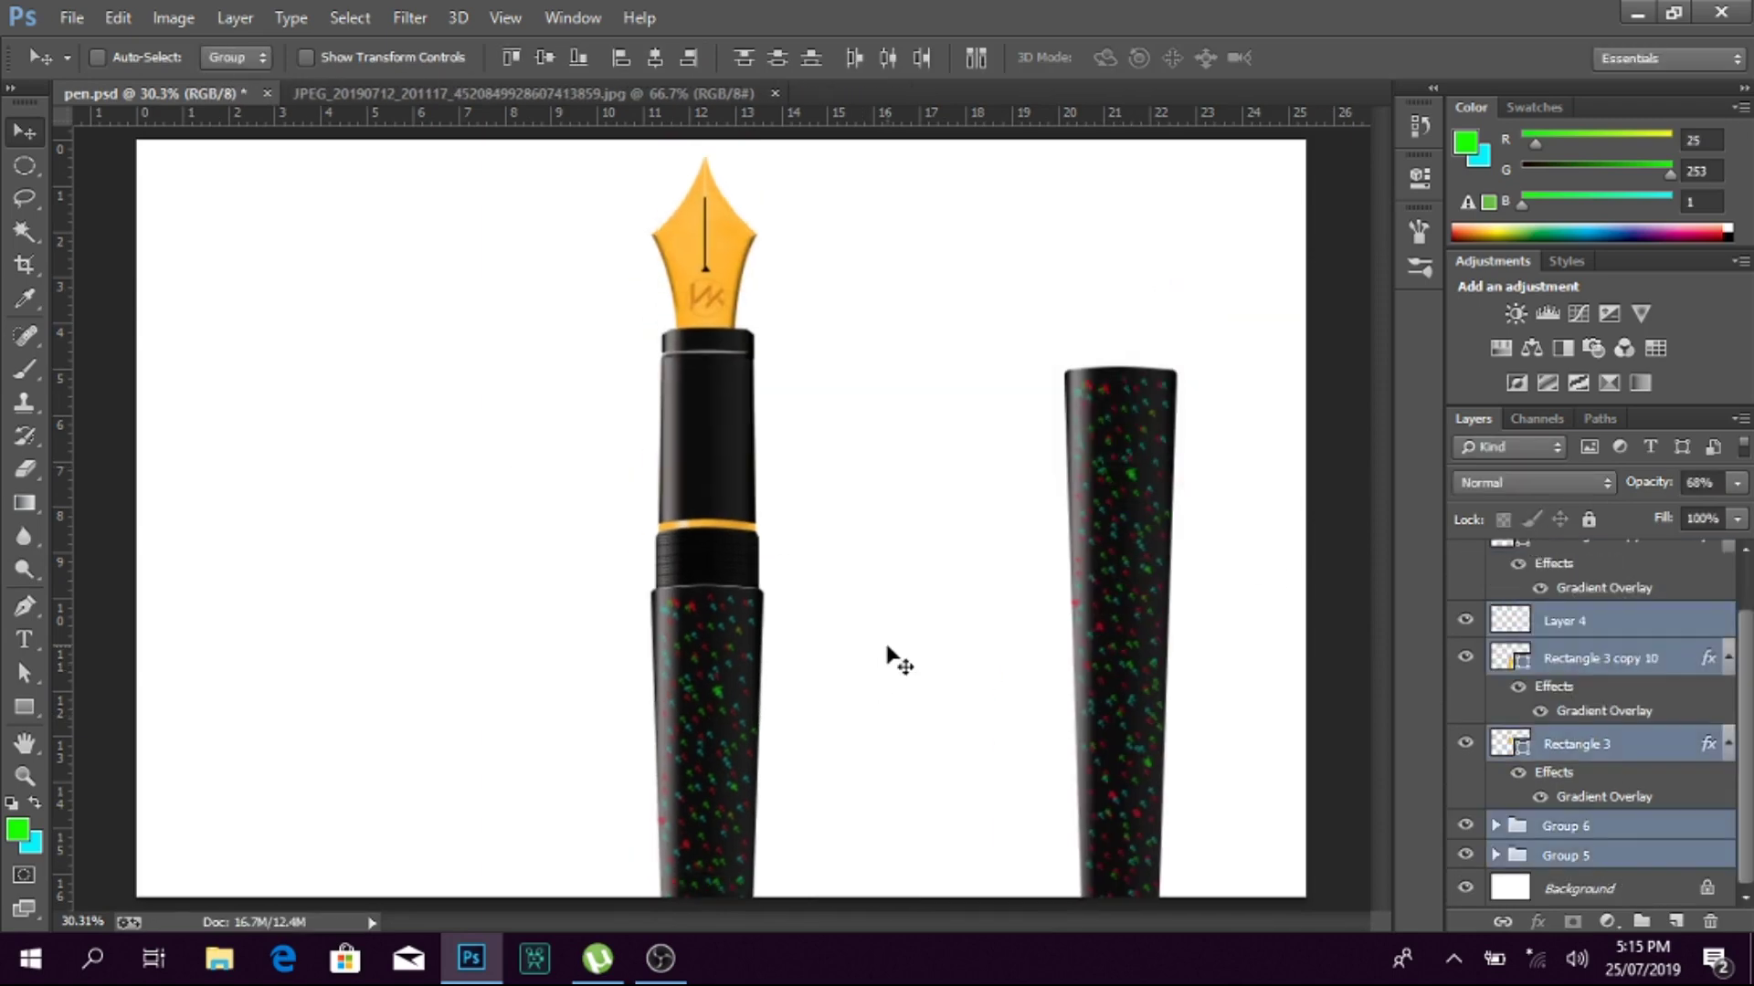
pyautogui.hotkey('ctrl', 'g')
pyautogui.hotkey('ctrl', 'z')
pyautogui.hotkey('ctrl', 'z')
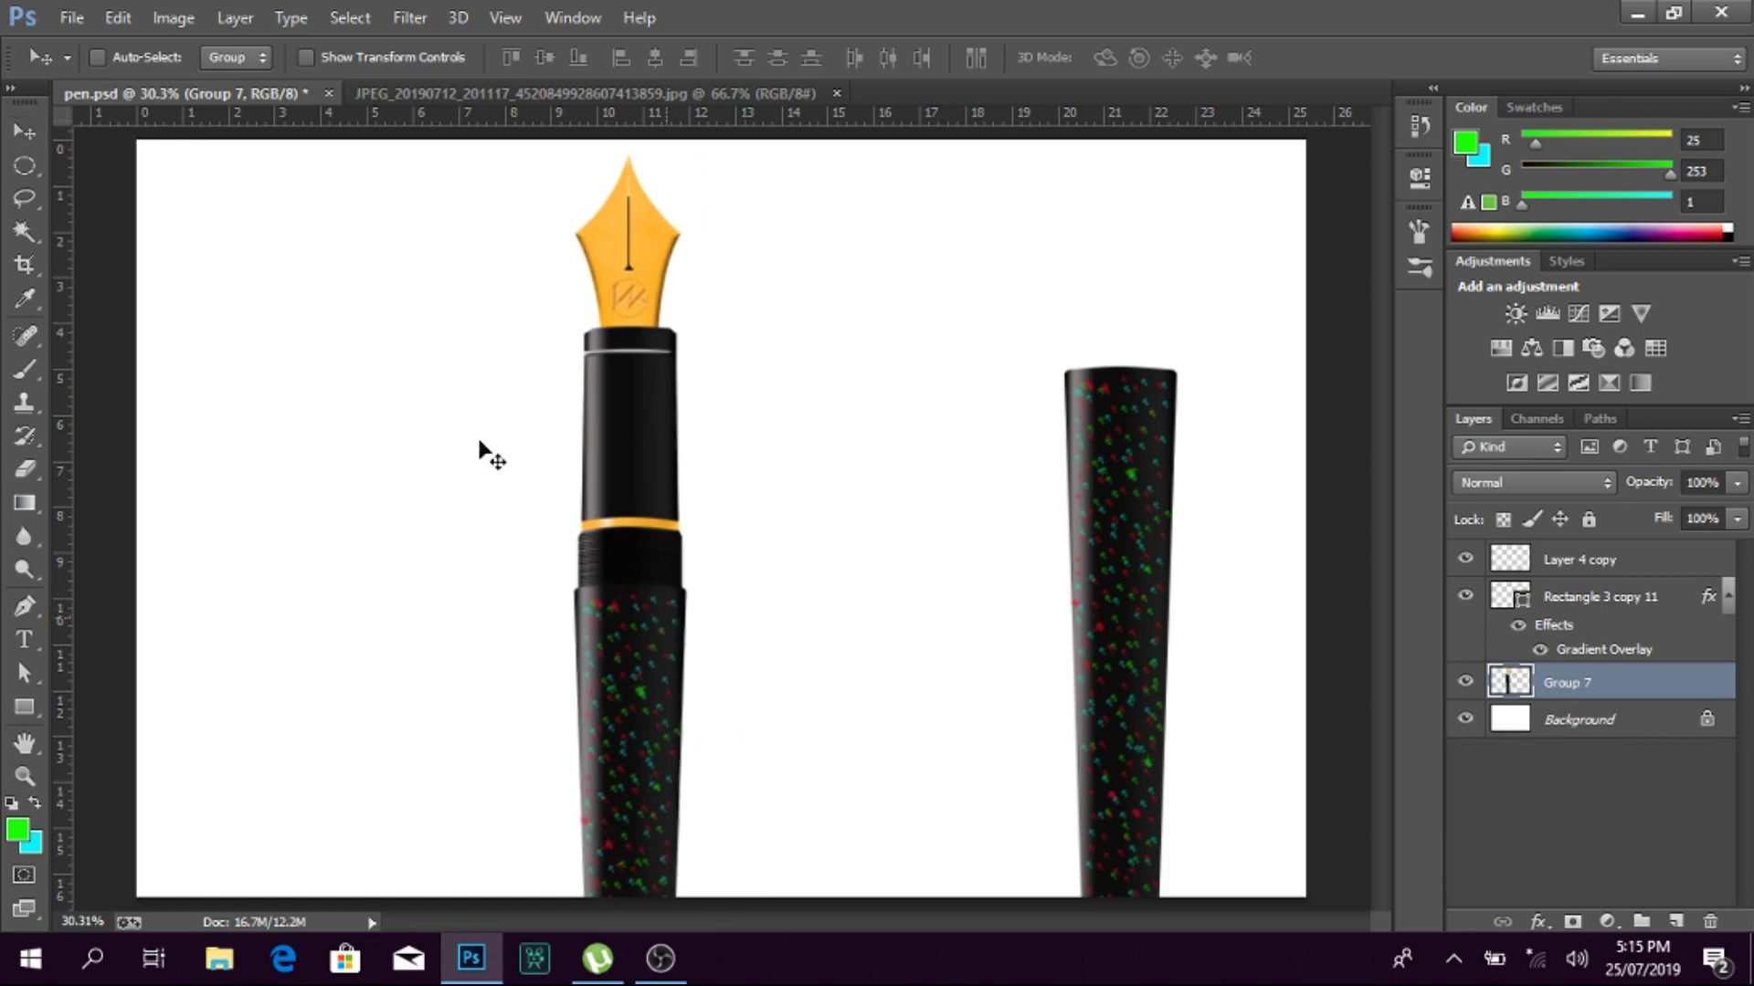
pyautogui.hotkey('ctrl', 't')
pyautogui.moveTo(656, 153); pyautogui.dragTo(235, 177)
pyautogui.moveTo(595, 352); pyautogui.dragTo(597, 473)
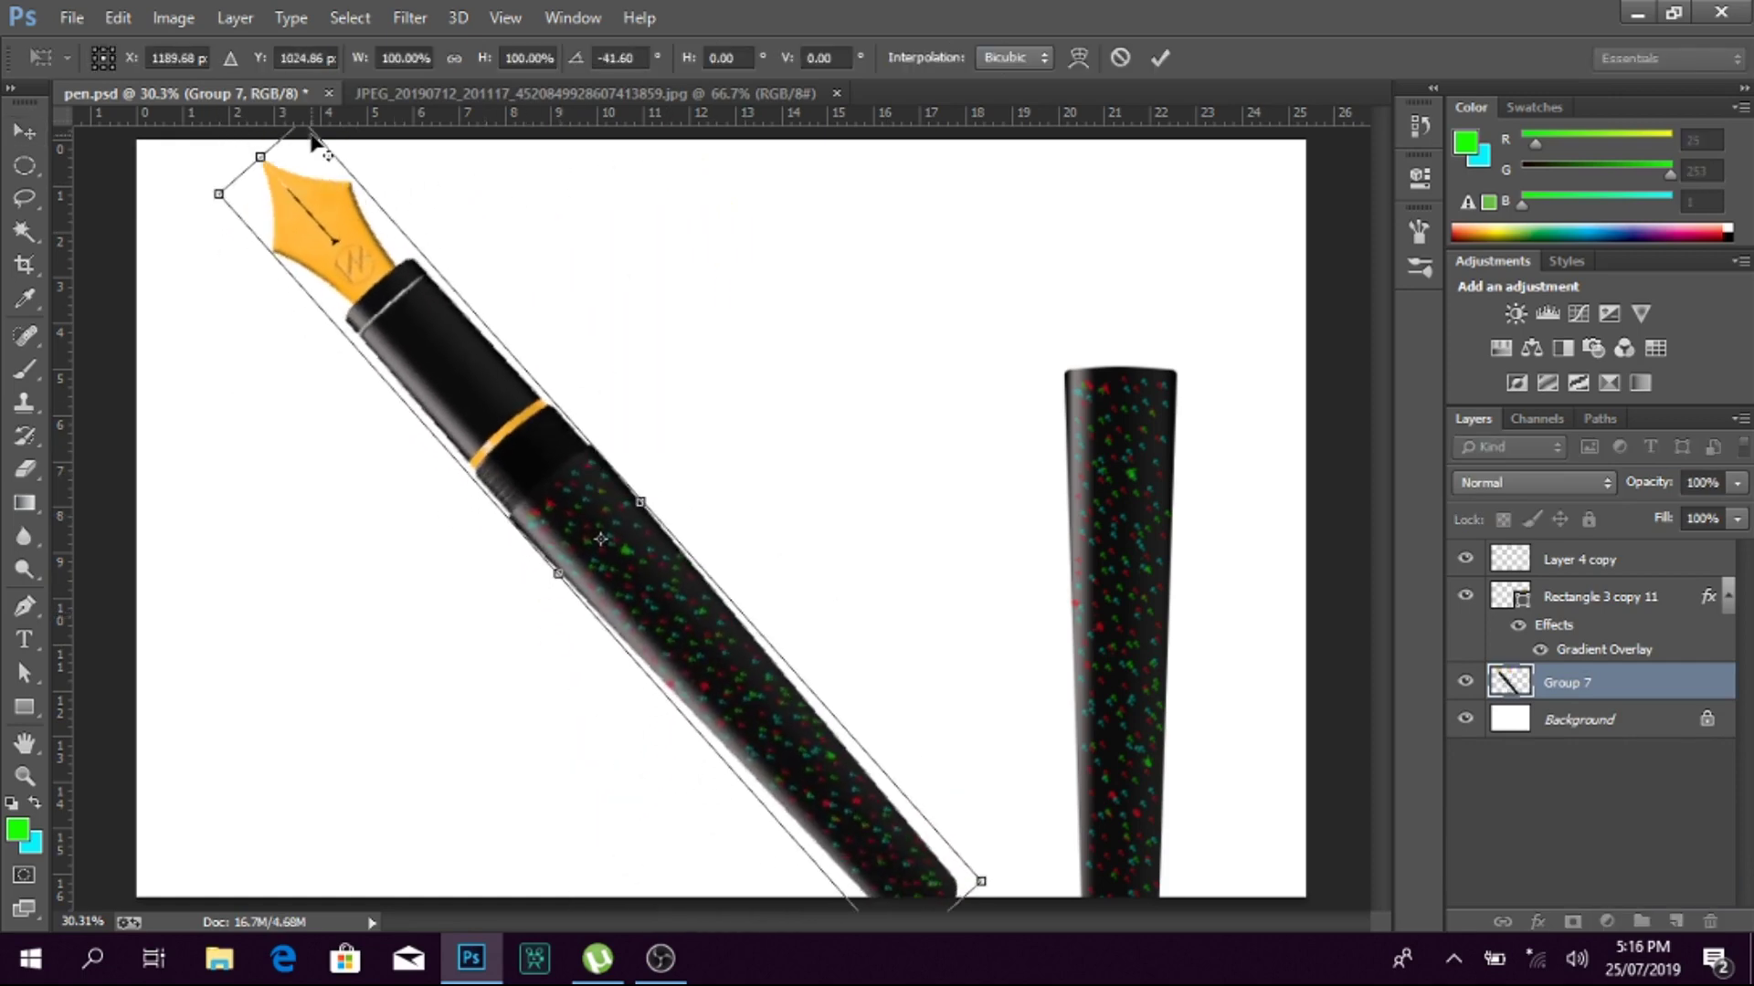
pyautogui.moveTo(199, 210); pyautogui.dragTo(265, 228)
pyautogui.press('Return')
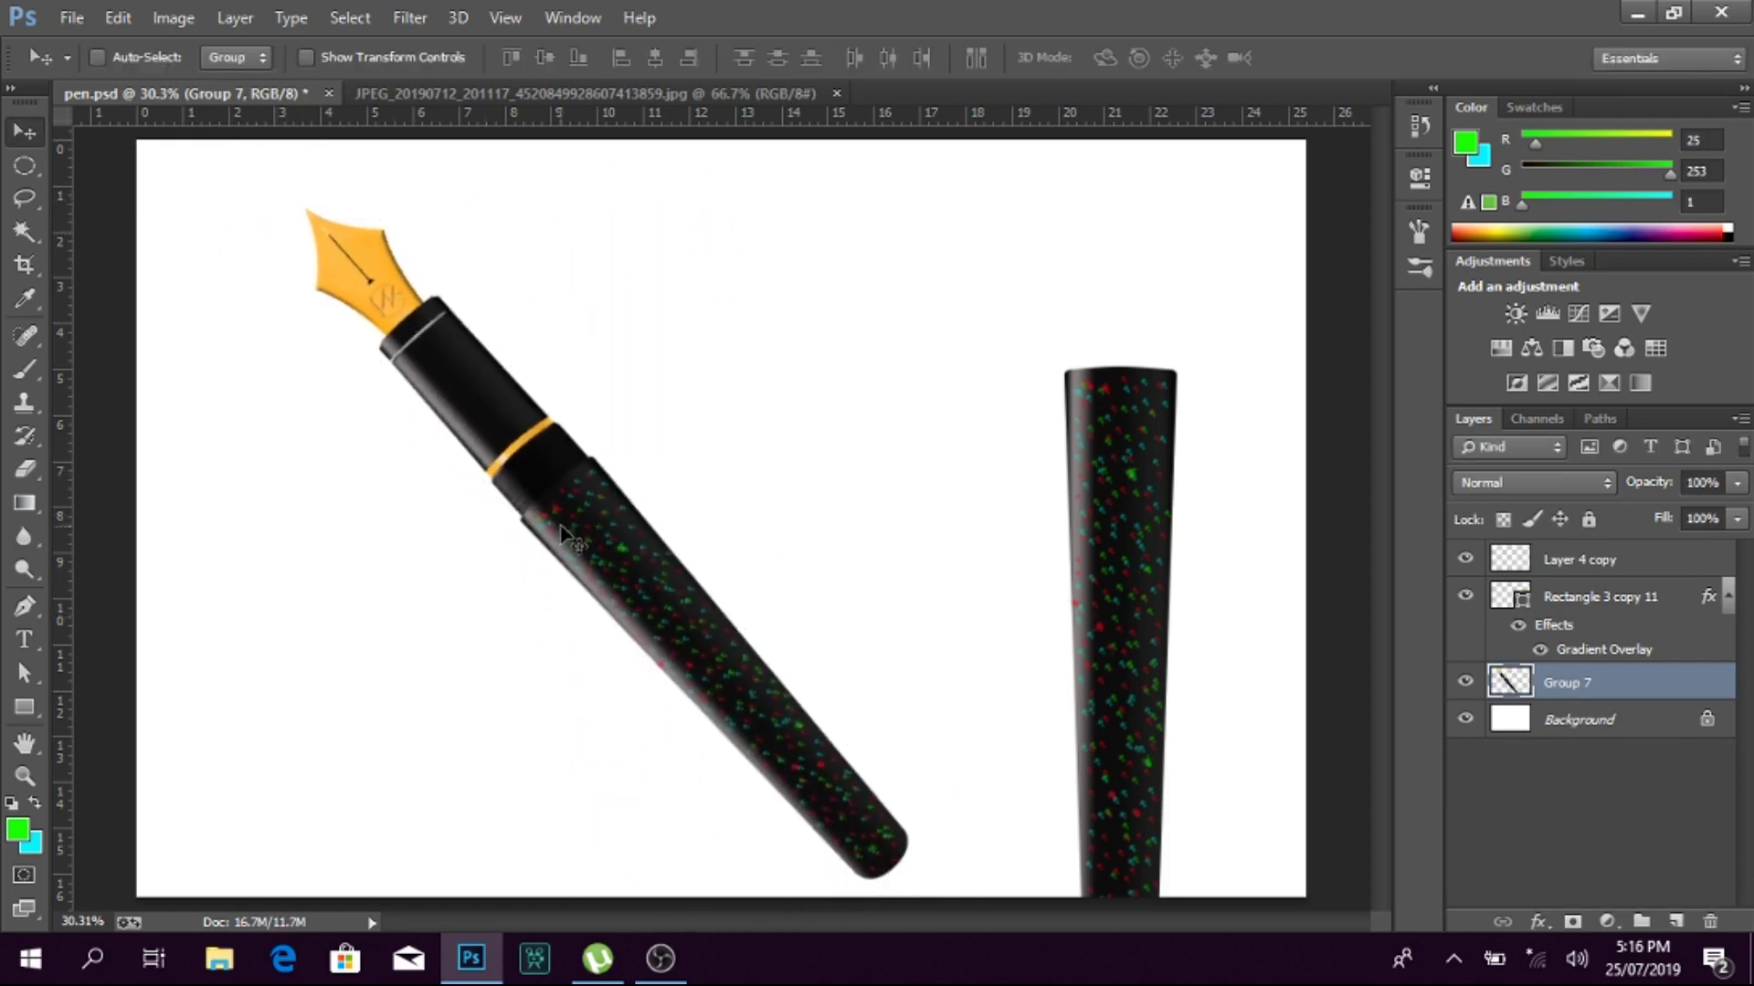
pyautogui.moveTo(676, 543); pyautogui.dragTo(699, 516)
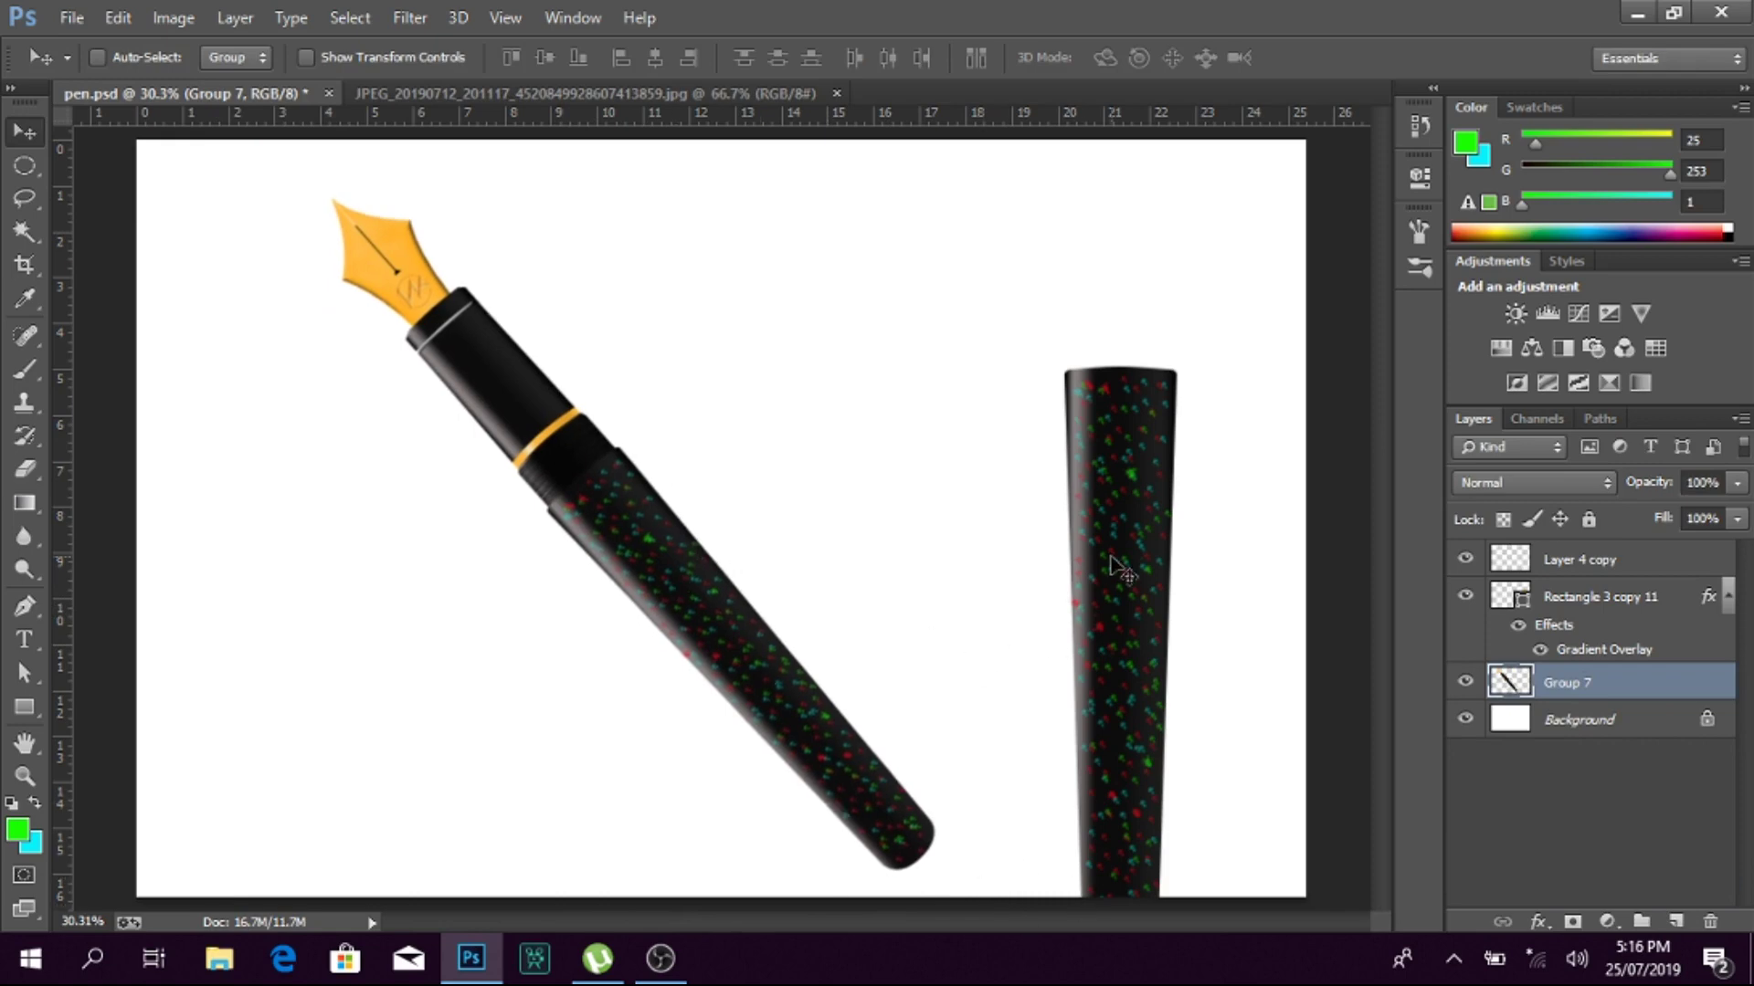
# Step: Move the cap with its speckles up and left beside the pen
pyautogui.moveTo(1108, 571); pyautogui.dragTo(1032, 457)
pyautogui.hotkey('ctrl', 'z')
pyautogui.keyDown('shift'); pyautogui.click(1644, 559); pyautogui.keyUp('shift')
pyautogui.moveTo(1206, 504); pyautogui.dragTo(1093, 347)
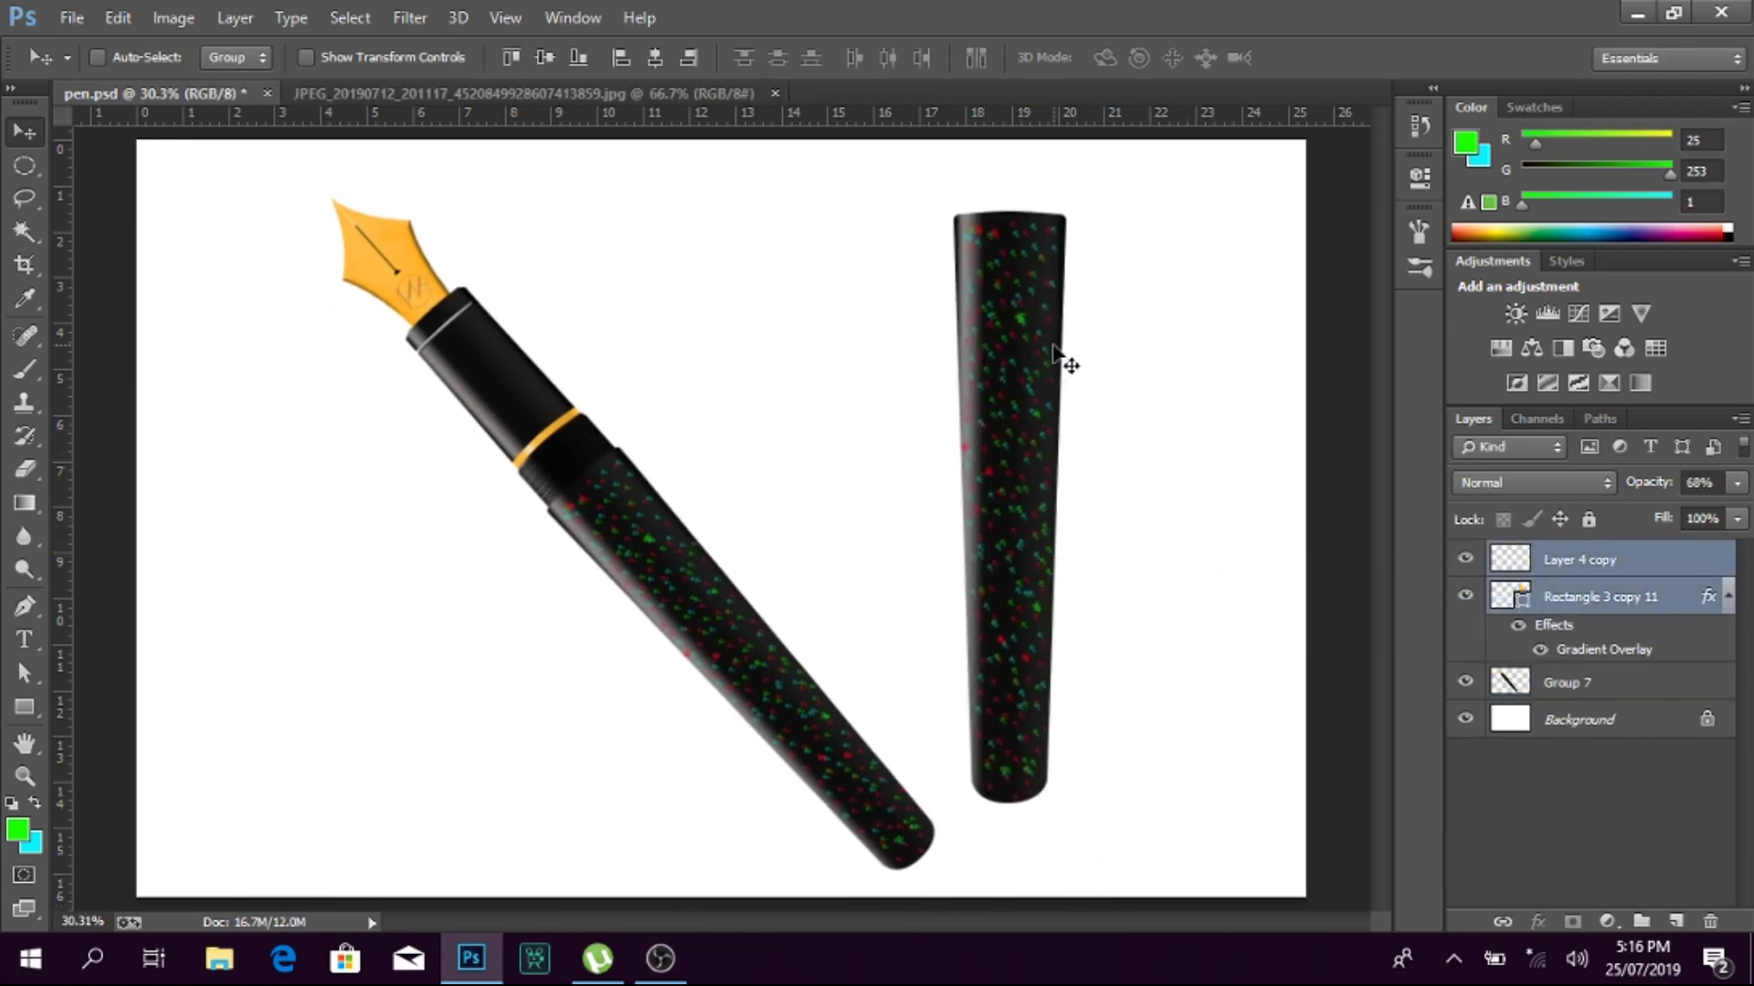
# Step: Hide the cap's speckles and flip the cap shape upside down
pyautogui.click(1570, 596)
pyautogui.click(1465, 559)
pyautogui.hotkey('ctrl', 't')
pyautogui.rightClick(1025, 499)
pyautogui.click(1146, 909)
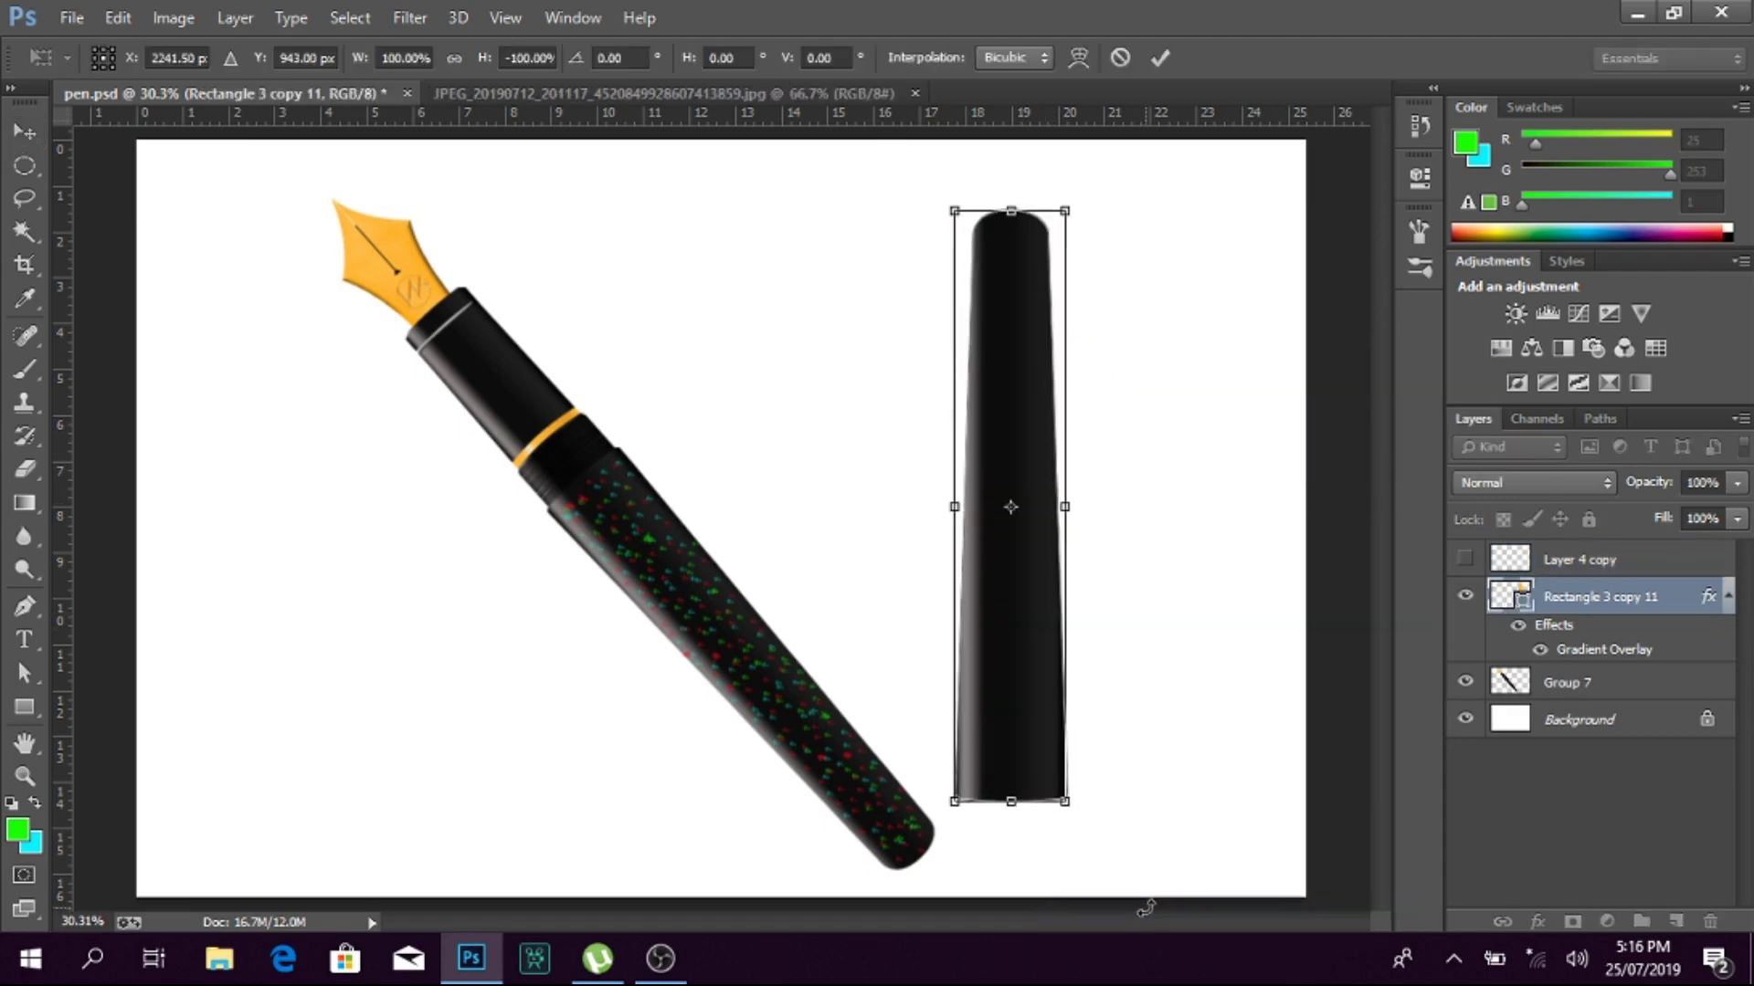
pyautogui.press('Return')
# Step: Duplicate the cap shape and nudge its top points down and sideways
pyautogui.press('a')
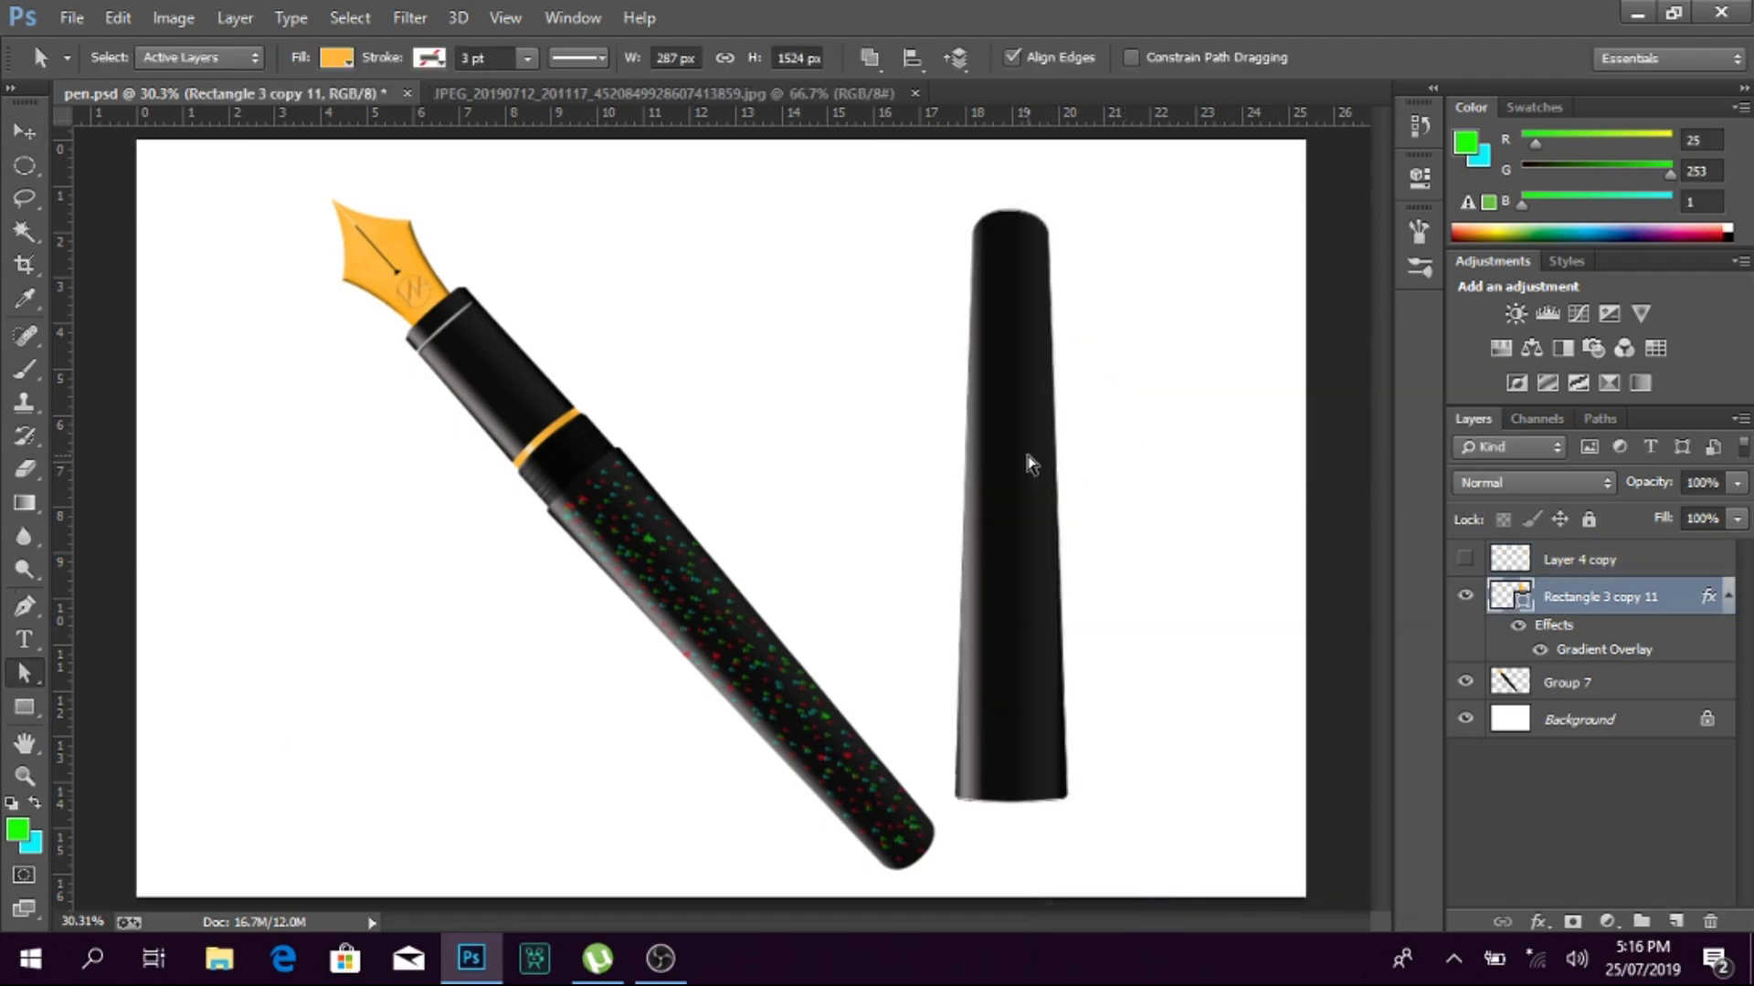
pyautogui.keyDown('ctrl'); pyautogui.click(1065, 474); pyautogui.keyUp('ctrl')
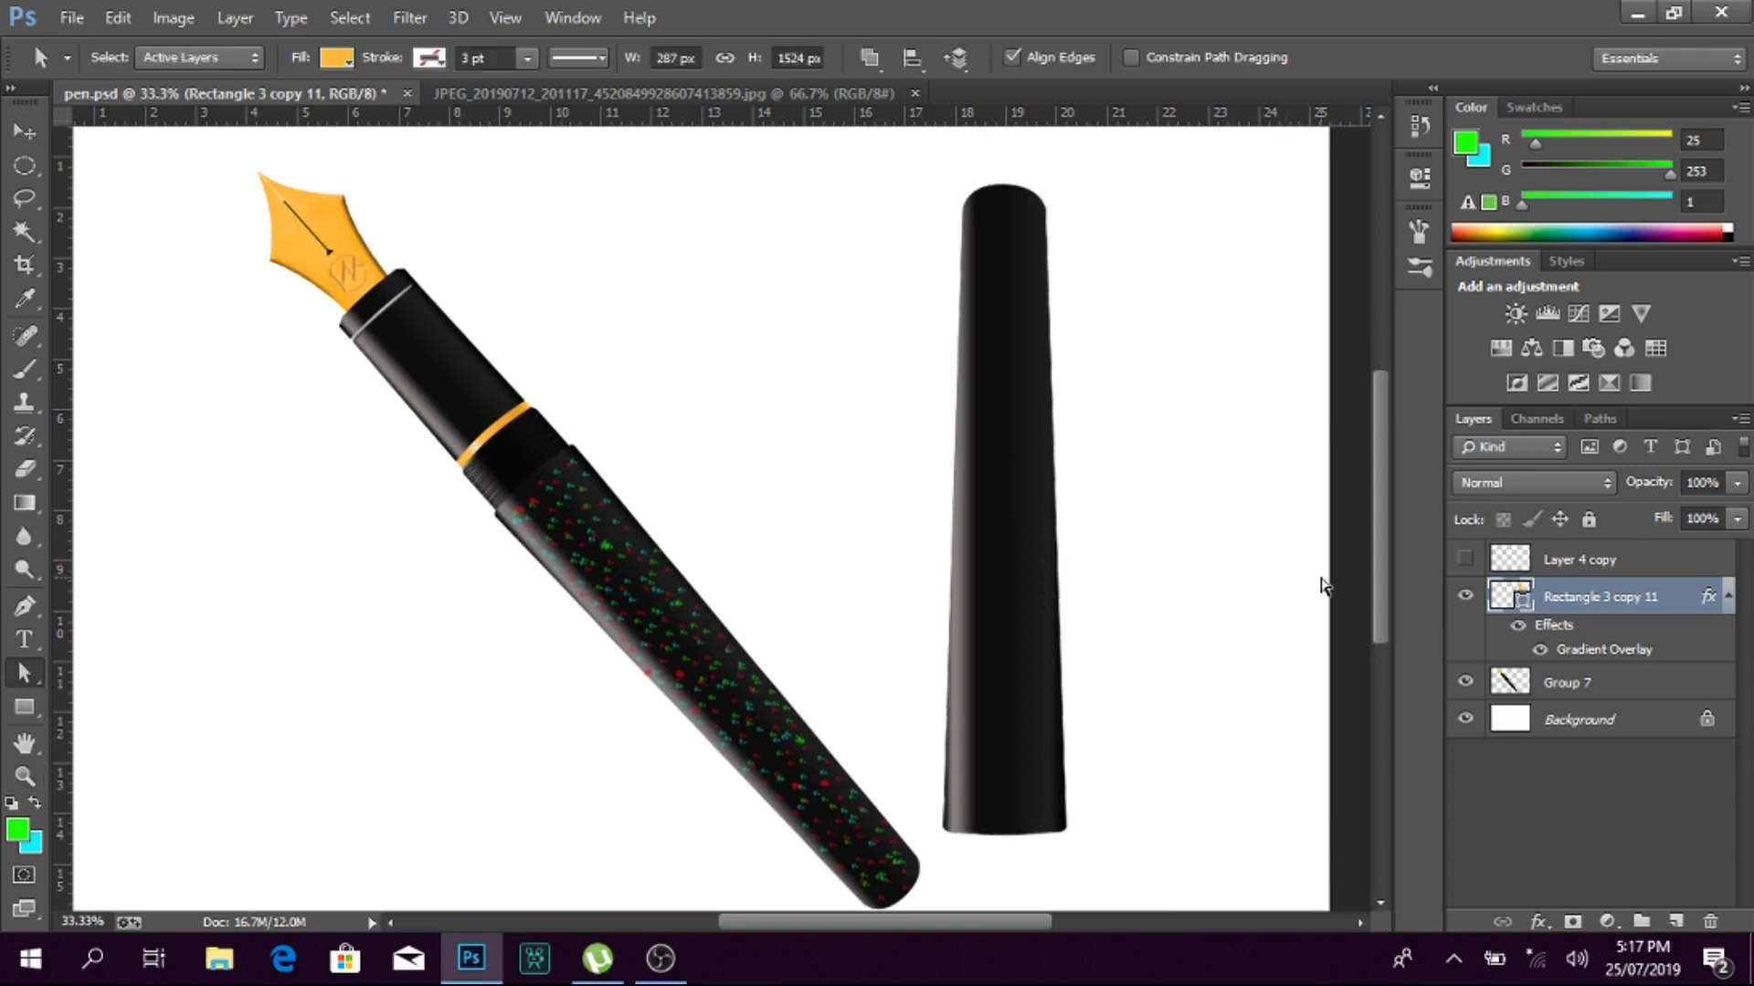
pyautogui.hotkey('ctrl', 'j')
pyautogui.hotkey('alt', '[')
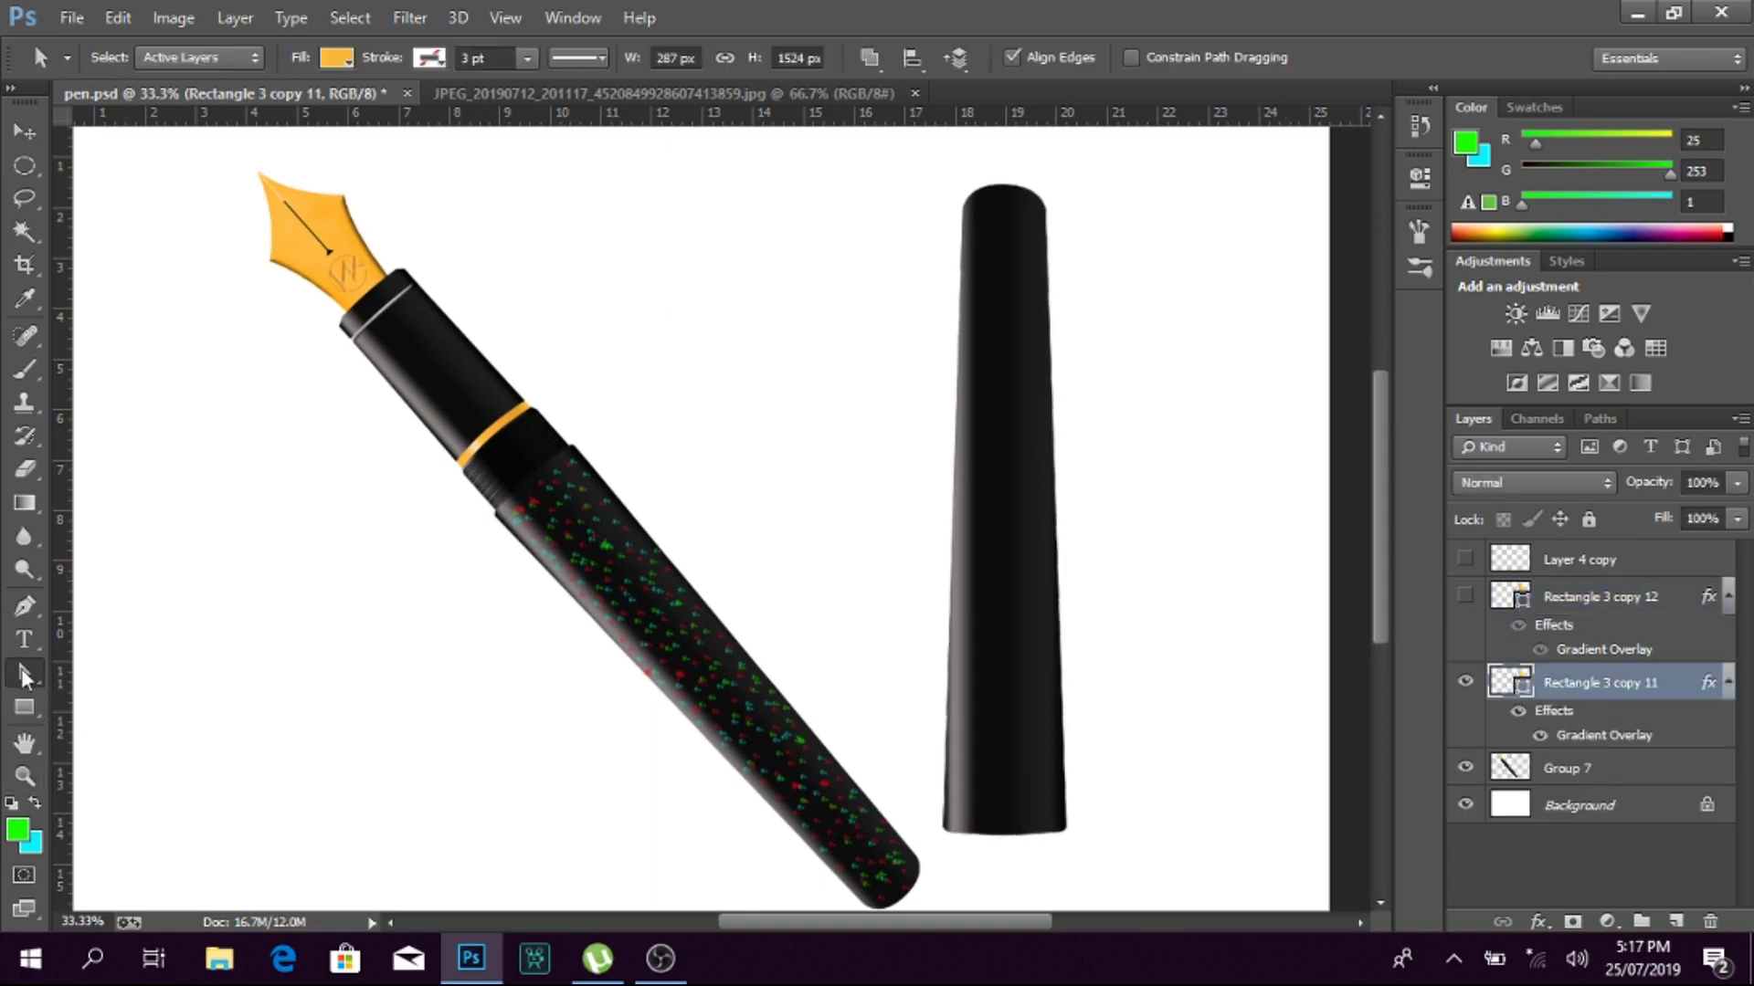
pyautogui.hotkey('shift', 'Down')
pyautogui.hotkey('shift', 'Down')
pyautogui.hotkey('shift', 'Down')
pyautogui.hotkey('shift', 'Down')
pyautogui.hotkey('shift', 'Down')
pyautogui.hotkey('shift', 'Down')
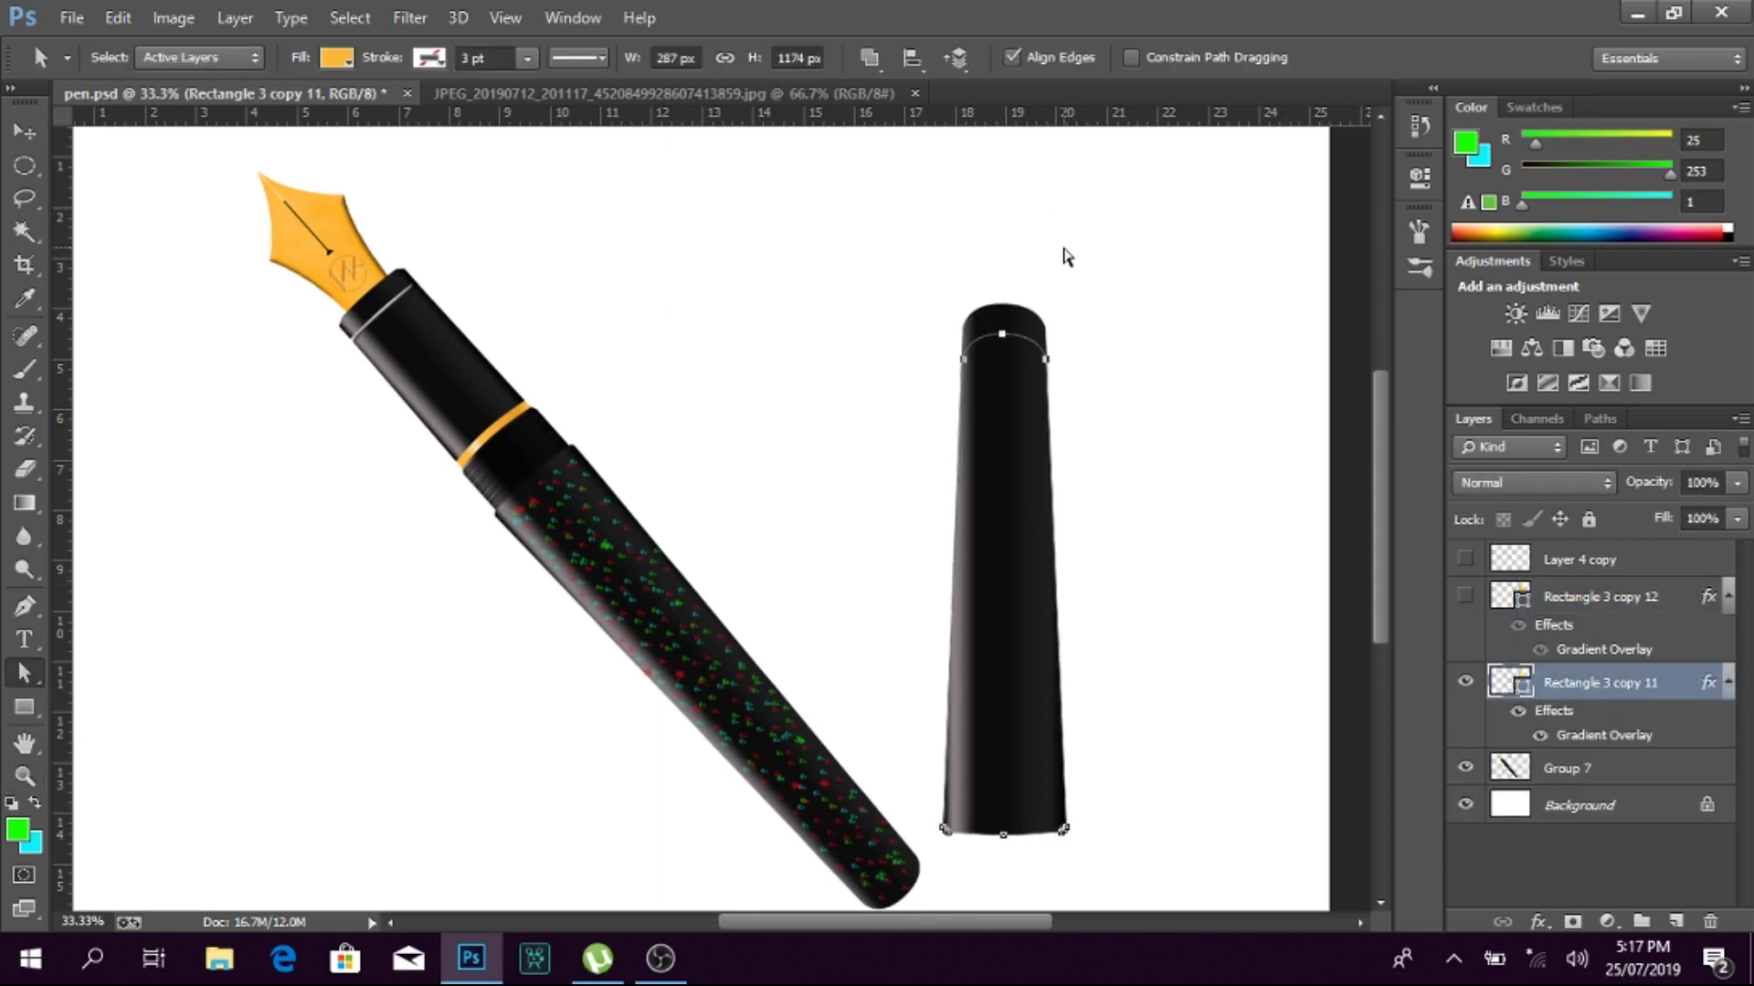
pyautogui.hotkey('shift', 'Down')
pyautogui.hotkey('shift', 'Down')
pyautogui.hotkey('shift', 'Down')
pyautogui.hotkey('shift', 'Down')
pyautogui.hotkey('shift', 'Down')
pyautogui.hotkey('shift', 'Down')
pyautogui.hotkey('shift', 'Left')
pyautogui.hotkey('shift', 'Left')
pyautogui.hotkey('shift', 'Left')
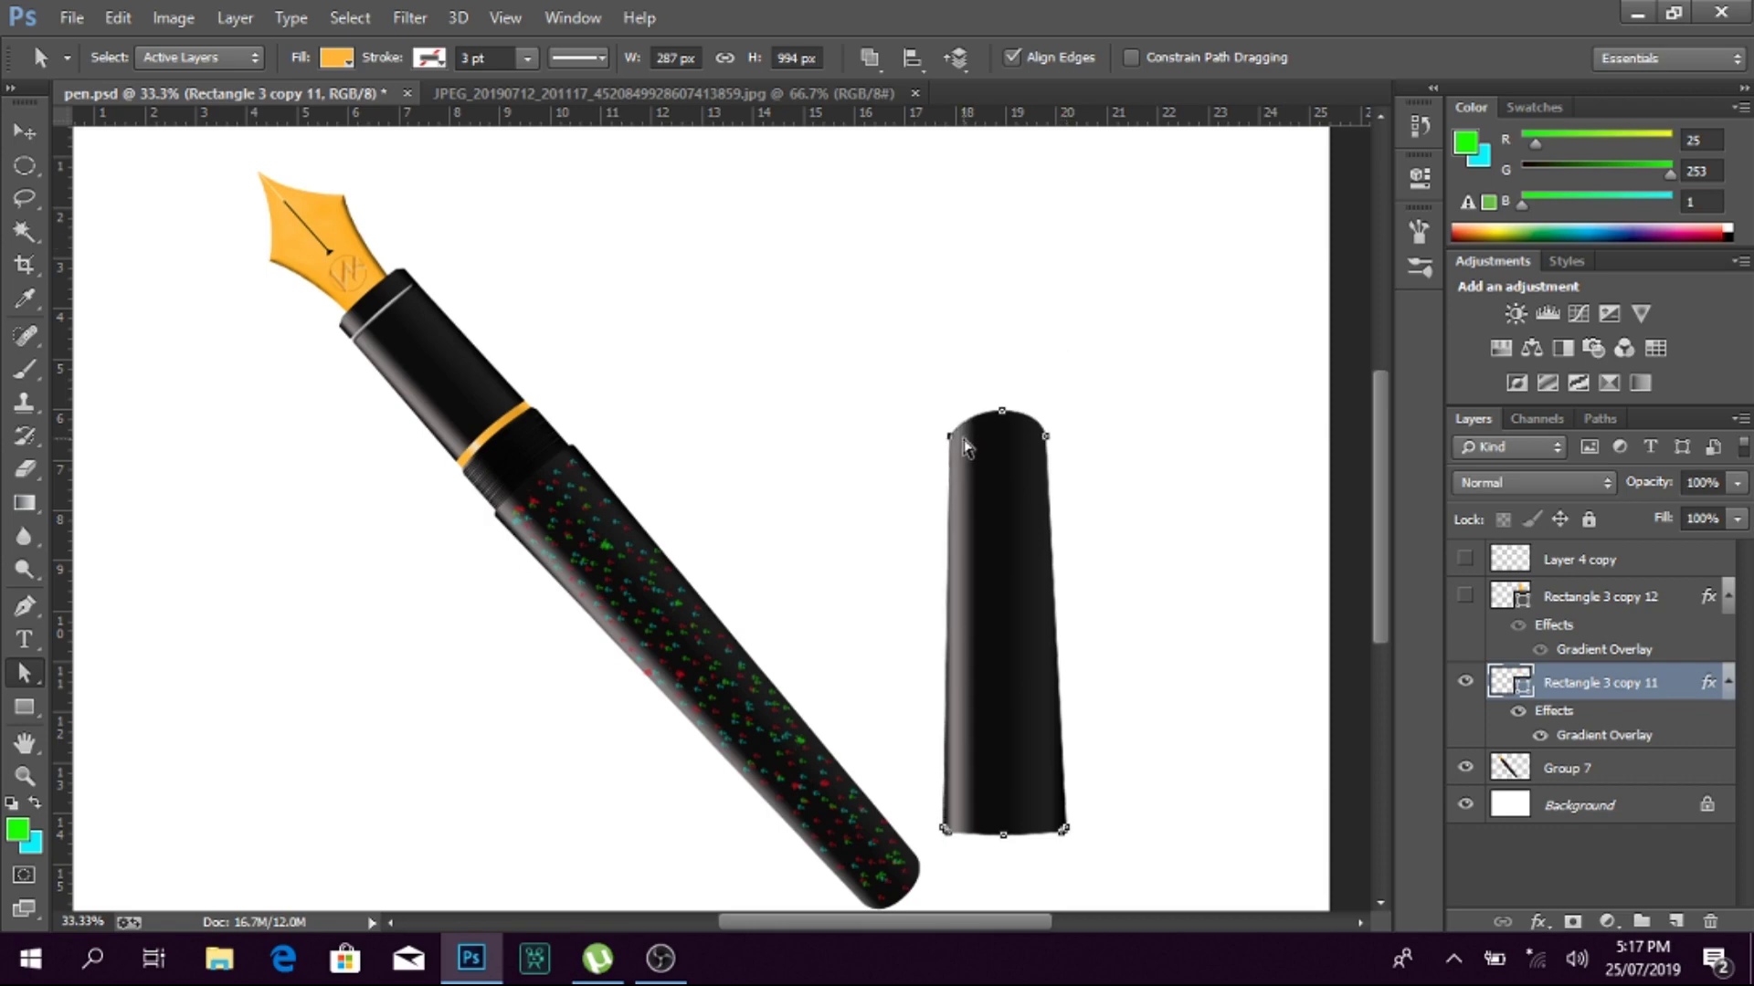
pyautogui.hotkey('shift', 'Left')
pyautogui.hotkey('shift', 'Right')
pyautogui.hotkey('shift', 'Right')
pyautogui.hotkey('shift', 'Right')
pyautogui.hotkey('shift', 'Right')
pyautogui.hotkey('shift', 'Right')
pyautogui.hotkey('shift', 'Right')
pyautogui.hotkey('shift', 'Right')
# Step: Show the duplicated cap shape, select its path and step back recent edits
pyautogui.click(1115, 639)
pyautogui.scroll(-1, 1135, 583)
pyautogui.click(1002, 393)
pyautogui.click(1094, 537)
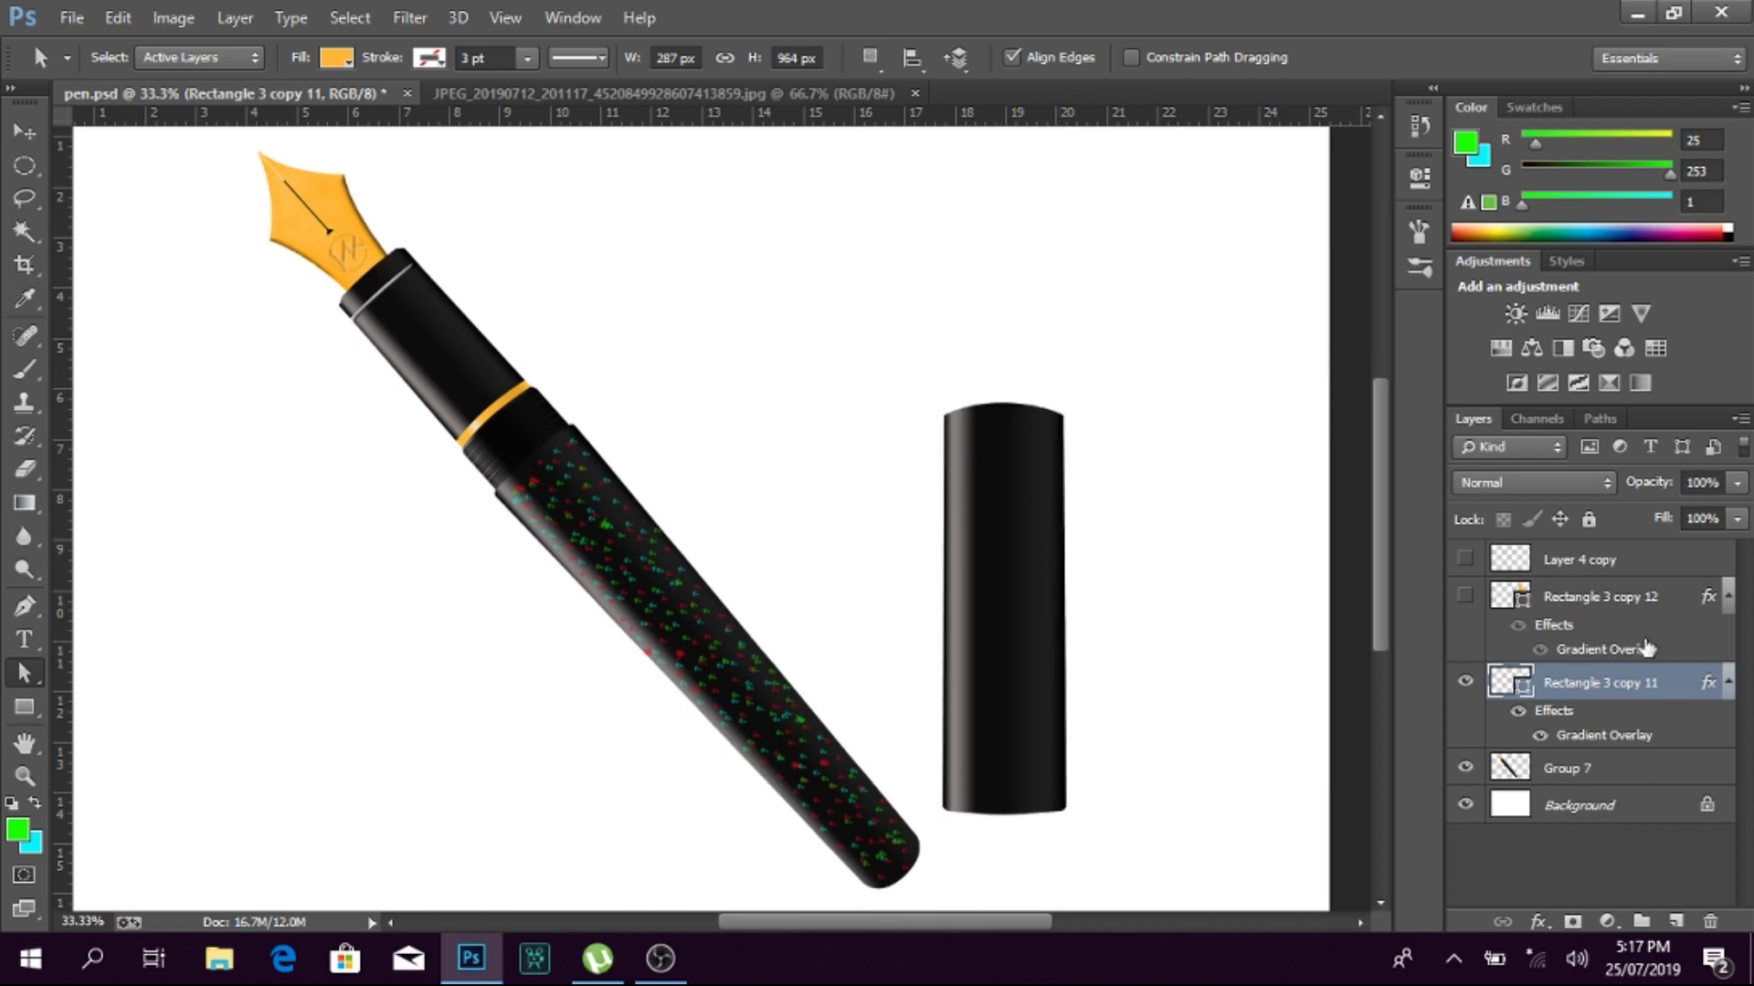
pyautogui.click(1466, 596)
pyautogui.keyDown('ctrl'); pyautogui.click(1085, 327); pyautogui.keyUp('ctrl')
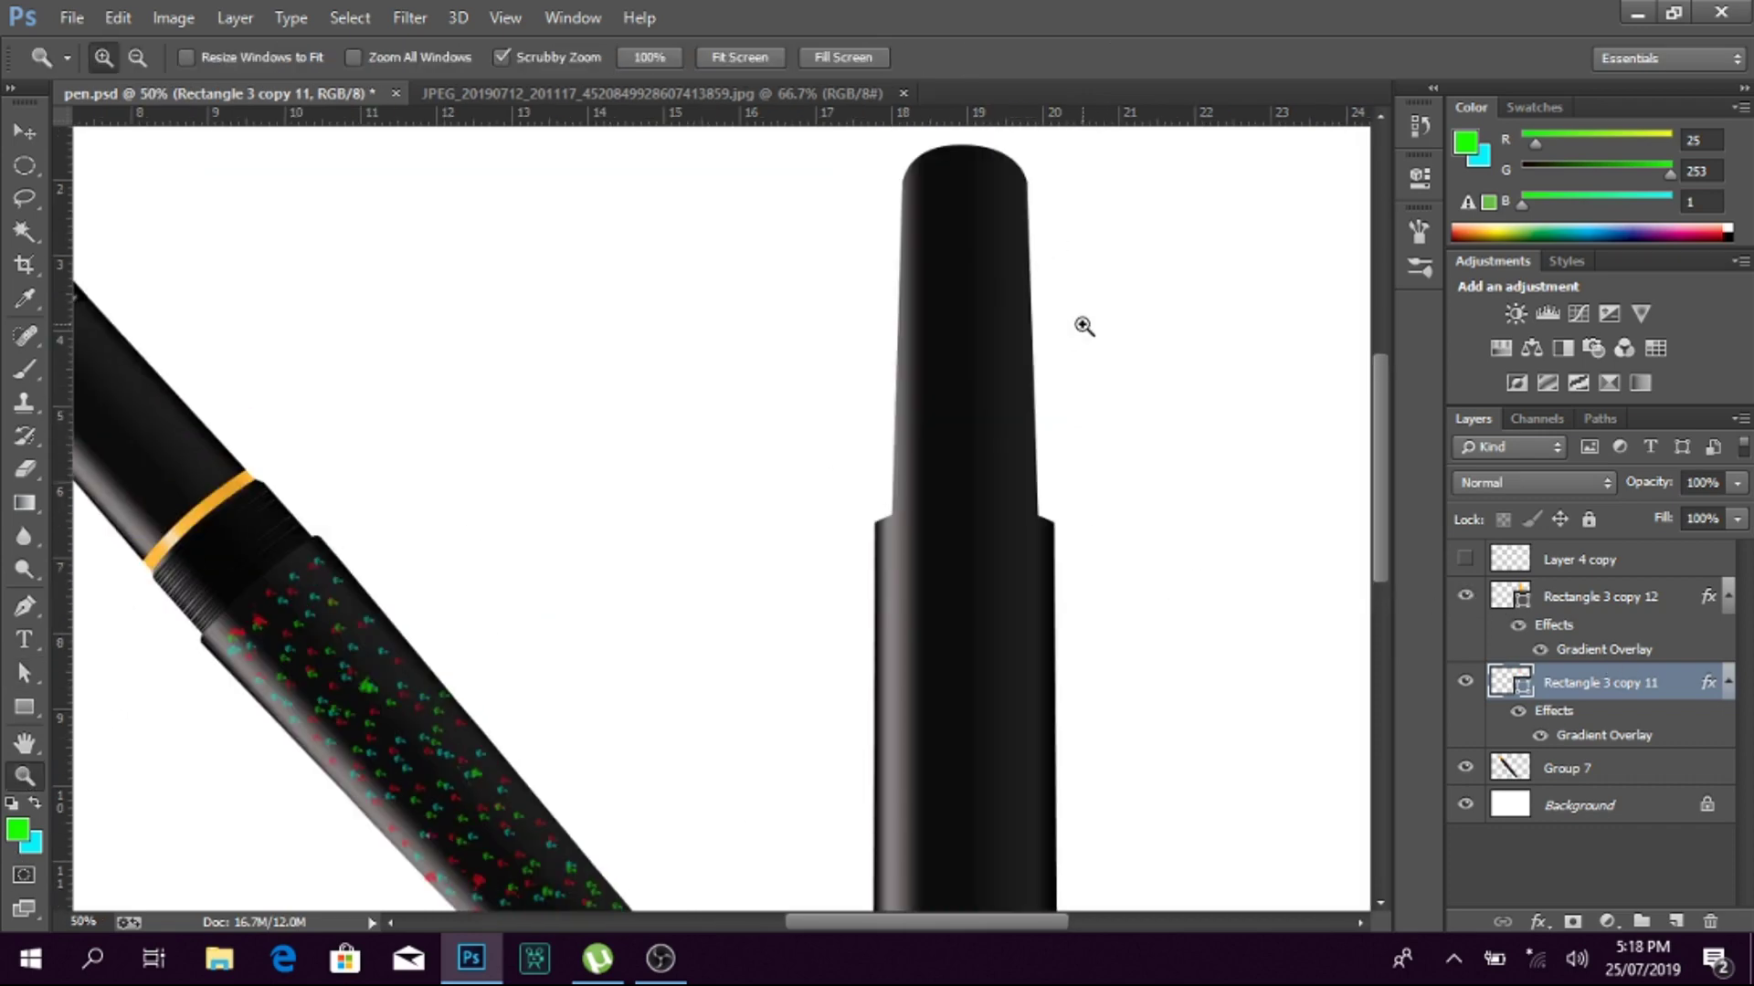
pyautogui.moveTo(853, 137); pyautogui.dragTo(1279, 332)
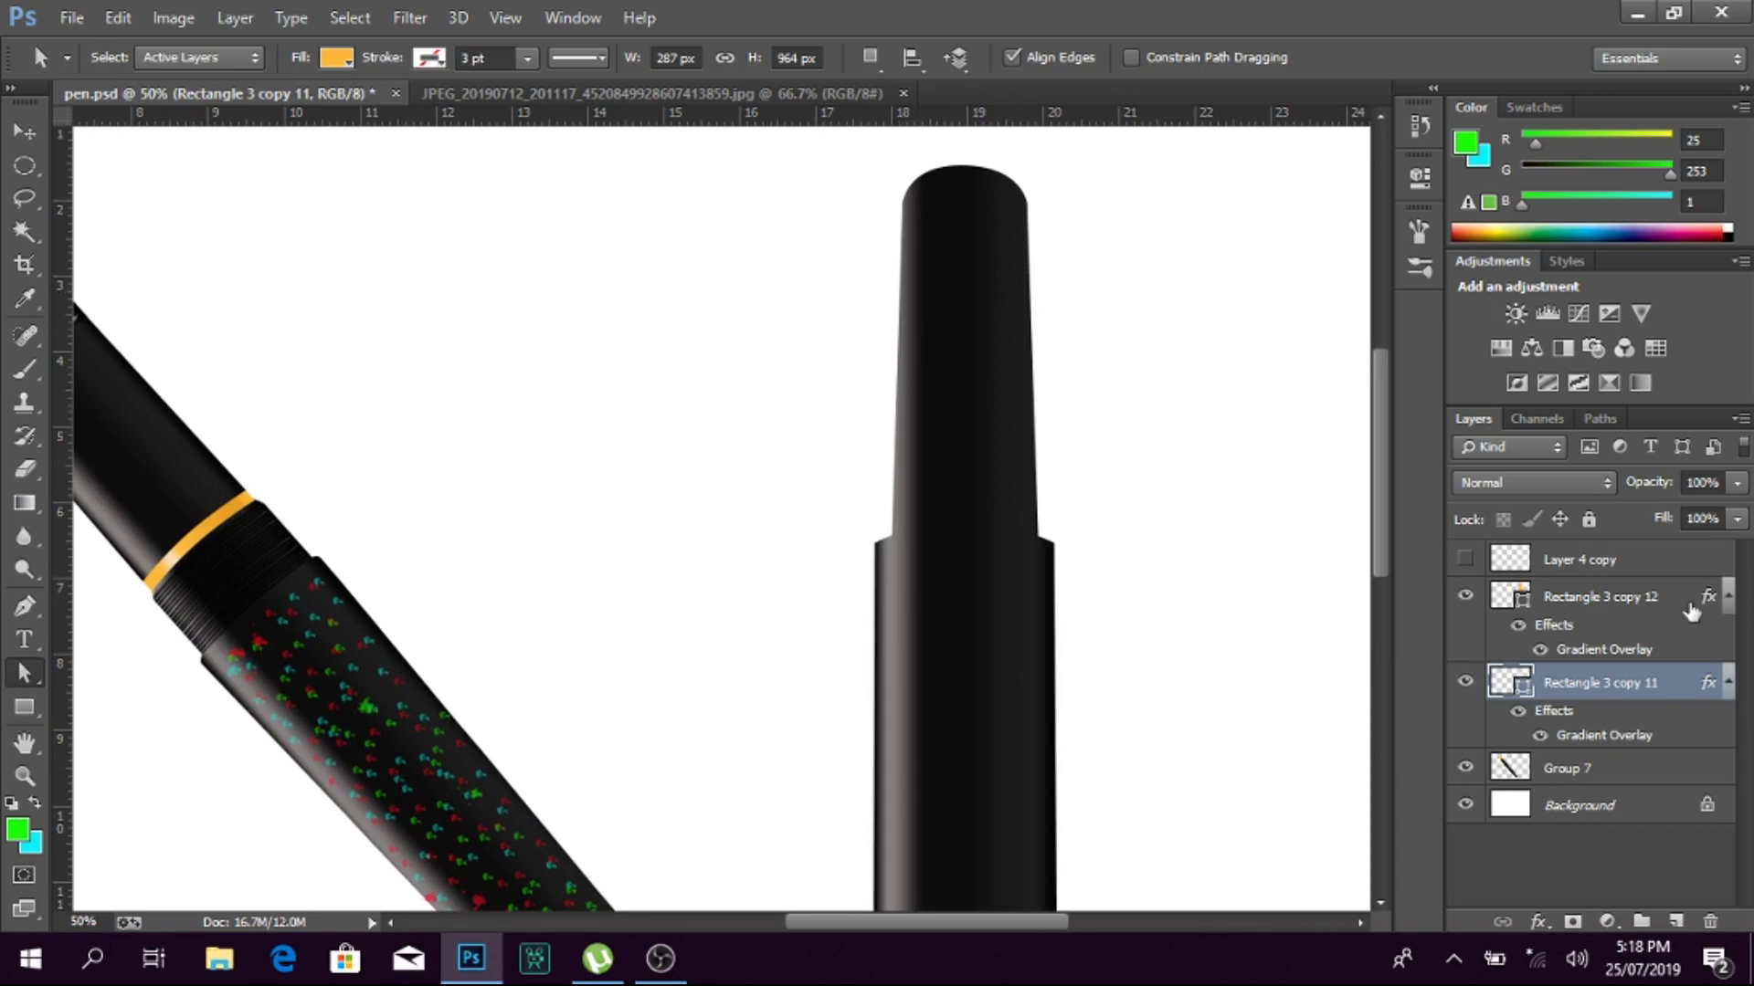
pyautogui.hotkey('ctrl', 'alt', 'z')
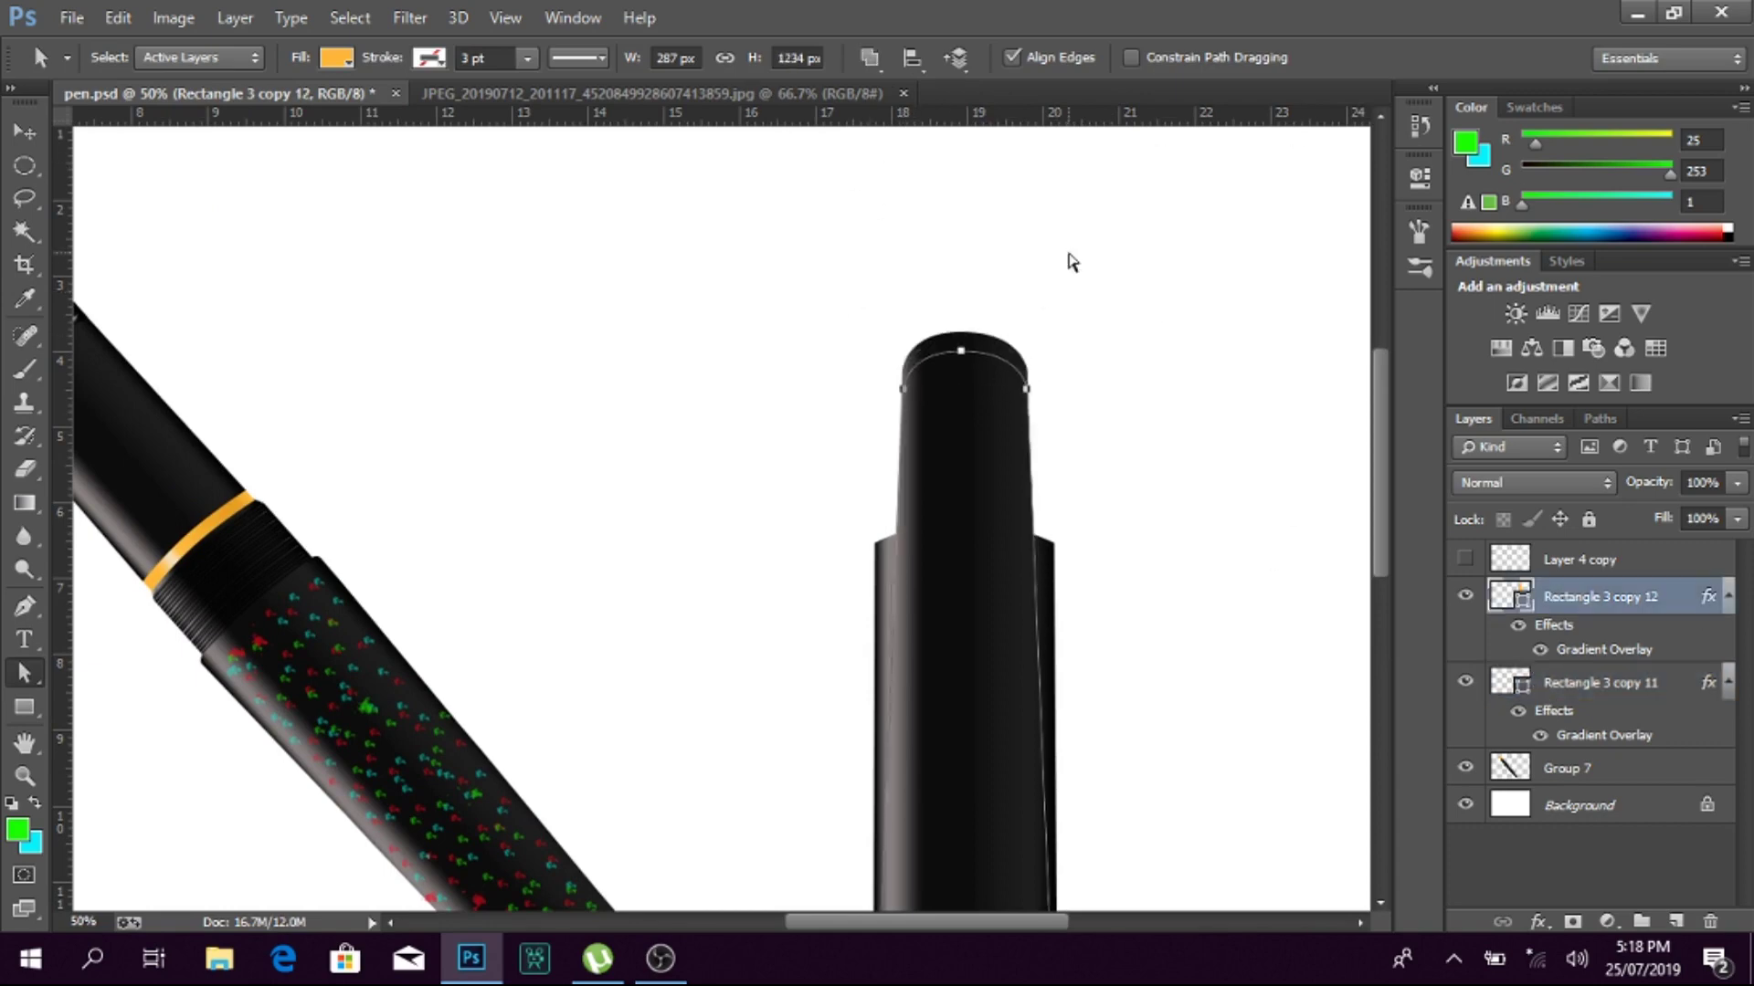
pyautogui.scroll(-5, 1132, 363)
pyautogui.hotkey('ctrl', 'alt', 'z')
# Step: Shorten the cap copy into a short top piece placed below Group 7
pyautogui.hotkey('shift', 'Up')
pyautogui.hotkey('shift', 'Up')
pyautogui.hotkey('shift', 'Up')
pyautogui.hotkey('shift', 'Up')
pyautogui.hotkey('shift', 'Up')
pyautogui.hotkey('shift', 'Up')
pyautogui.hotkey('shift', 'Up')
pyautogui.hotkey('shift', 'Up')
pyautogui.hotkey('shift', 'Up')
pyautogui.hotkey('shift', 'Up')
pyautogui.hotkey('shift', 'Up')
pyautogui.hotkey('shift', 'Up')
pyautogui.scroll(3, 1122, 831)
pyautogui.moveTo(814, 509); pyautogui.dragTo(1139, 407)
pyautogui.hotkey('shift', 'Up')
pyautogui.hotkey('shift', 'Up')
pyautogui.hotkey('shift', 'Up')
pyautogui.click(1135, 397)
pyautogui.hotkey('ctrl', '[')
pyautogui.hotkey('ctrl', '[')
pyautogui.click(1002, 318)
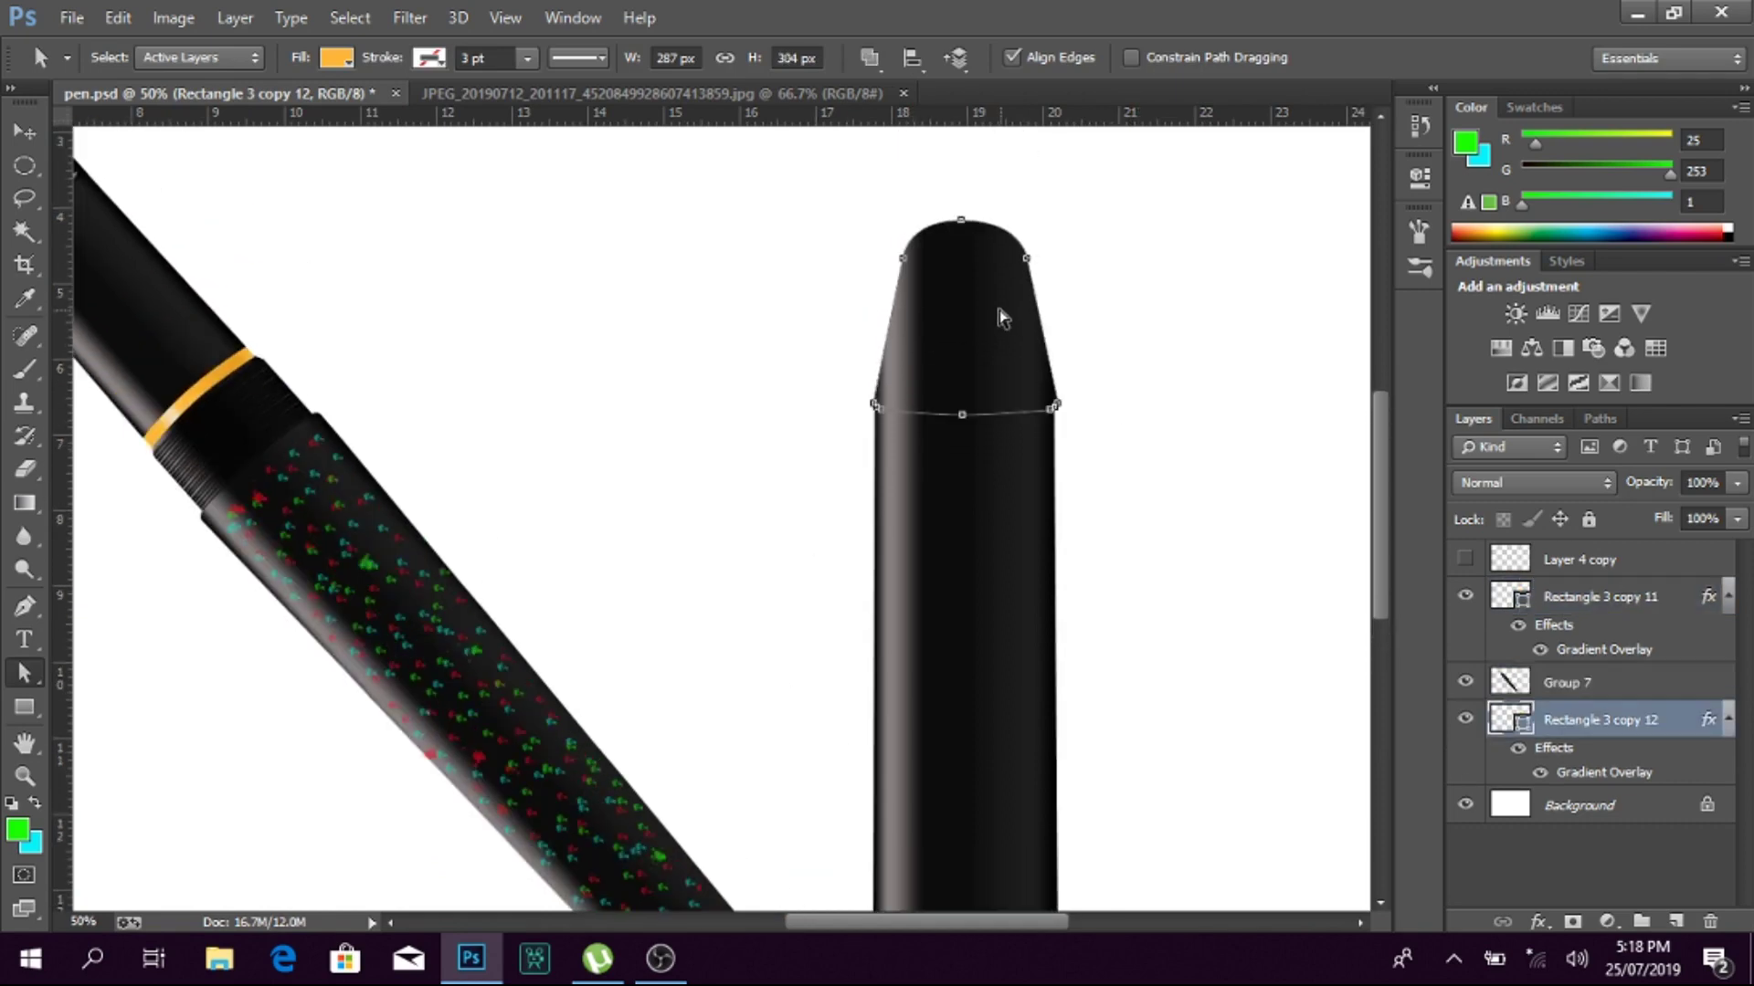
pyautogui.hotkey('shift', 'Down')
pyautogui.hotkey('shift', 'Down')
pyautogui.hotkey('shift', 'Down')
pyautogui.hotkey('shift', 'Down')
pyautogui.hotkey('shift', 'Down')
pyautogui.hotkey('shift', 'Down')
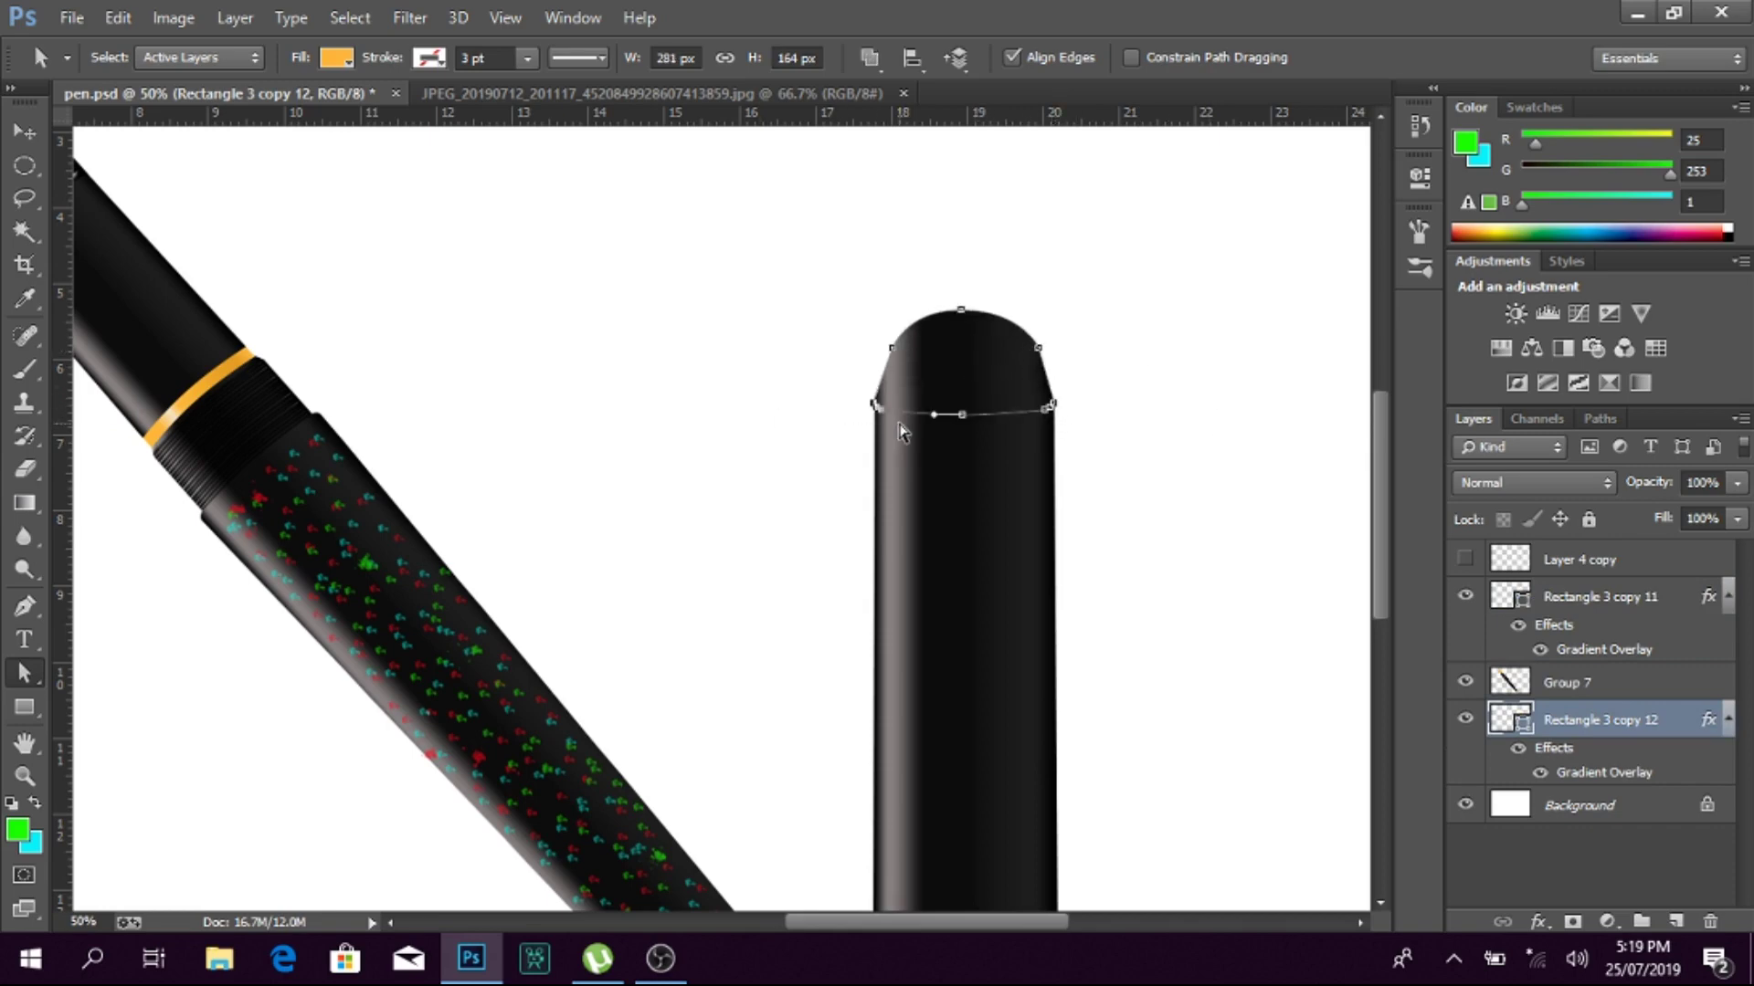
# Step: Zoom in on the cap top and reshape the dome's edge curve
pyautogui.press('z')
pyautogui.click(1028, 344)
pyautogui.press('v')
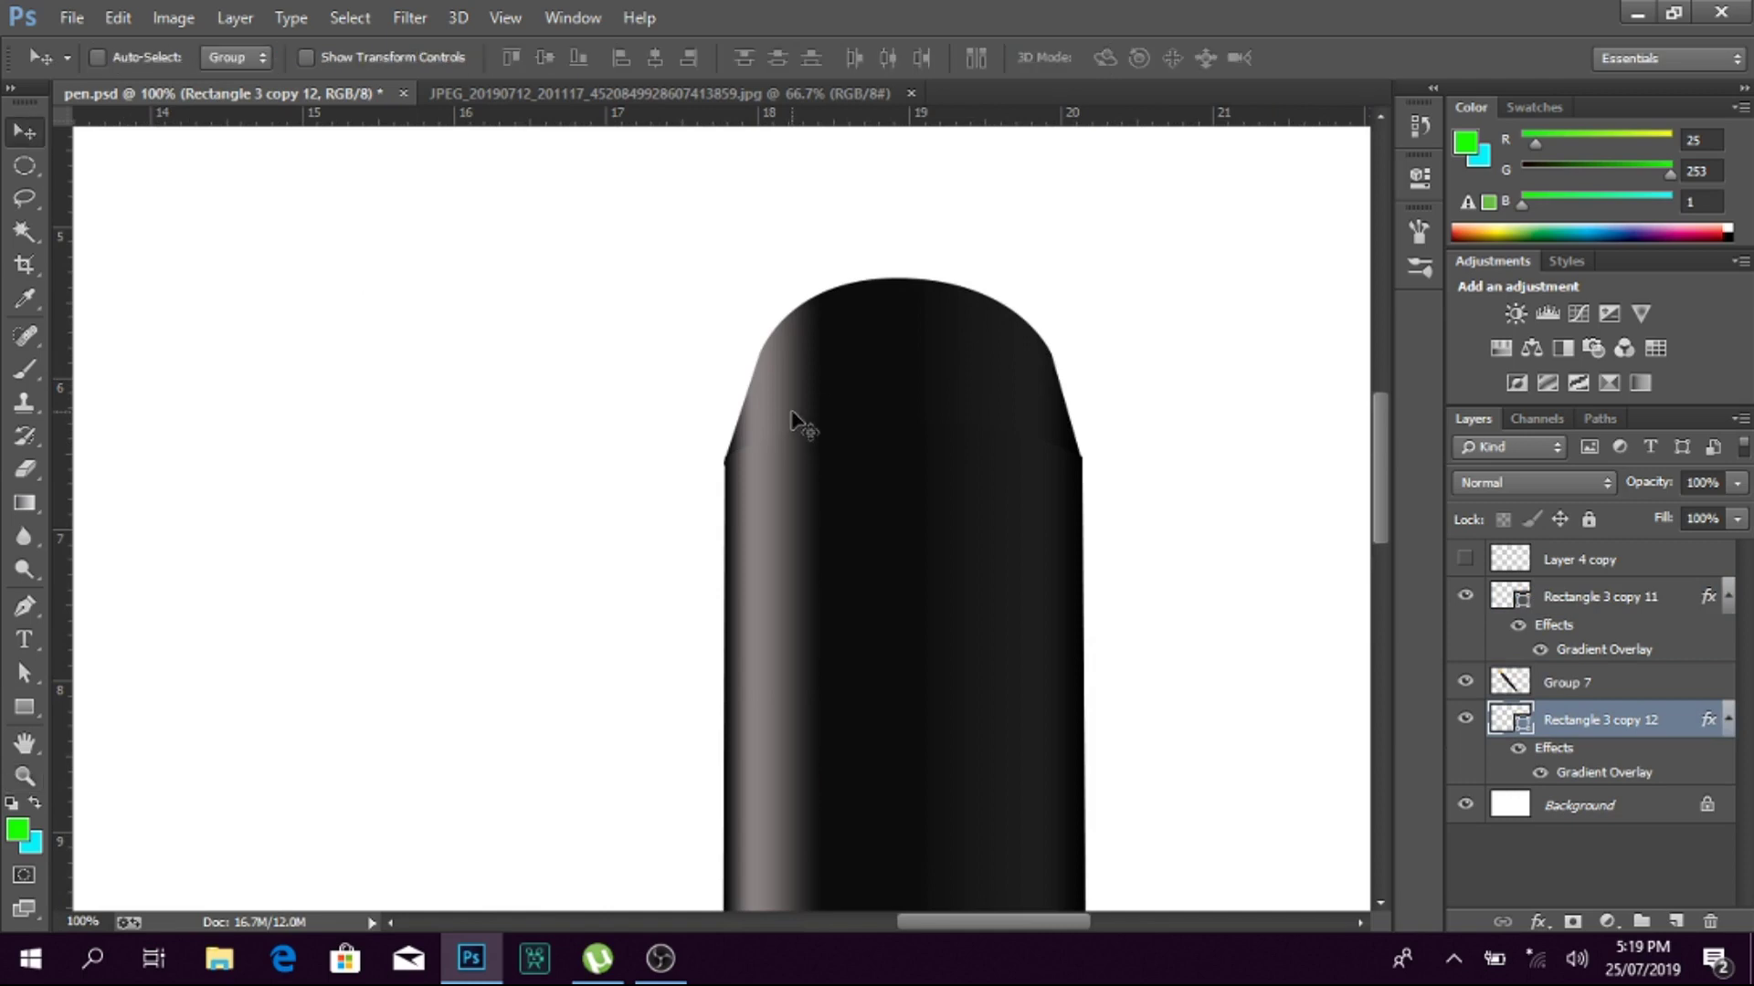
pyautogui.click(24, 673)
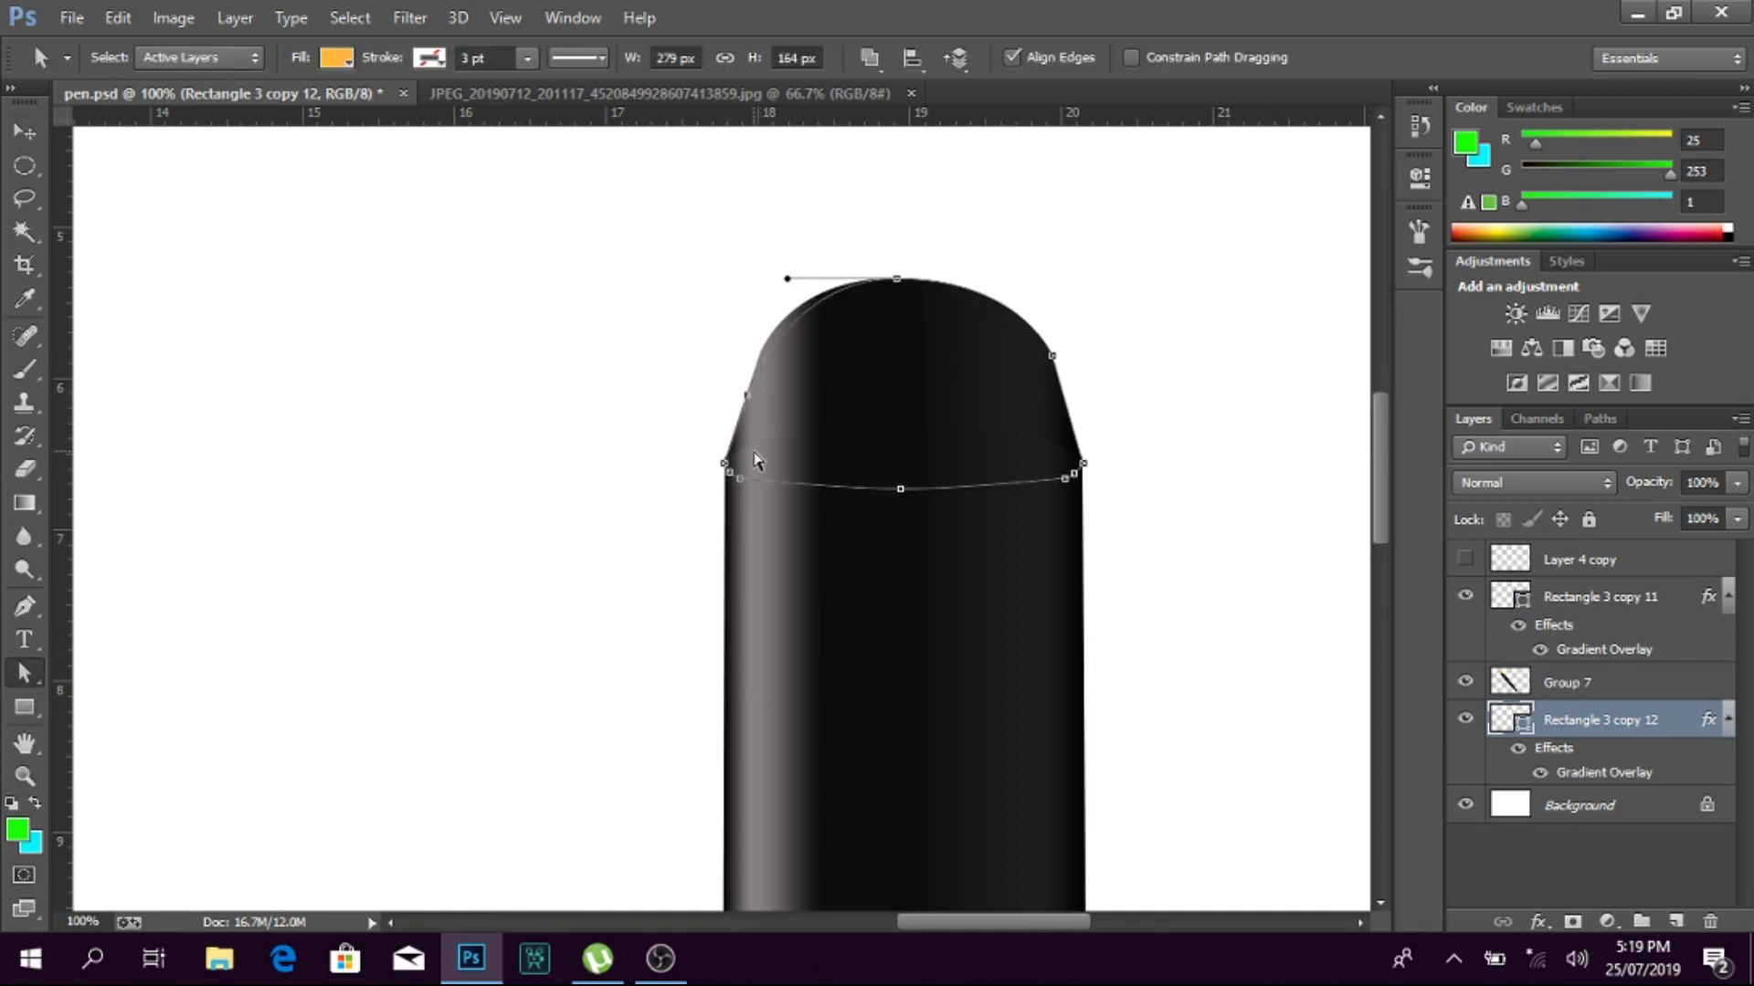
pyautogui.click(747, 399)
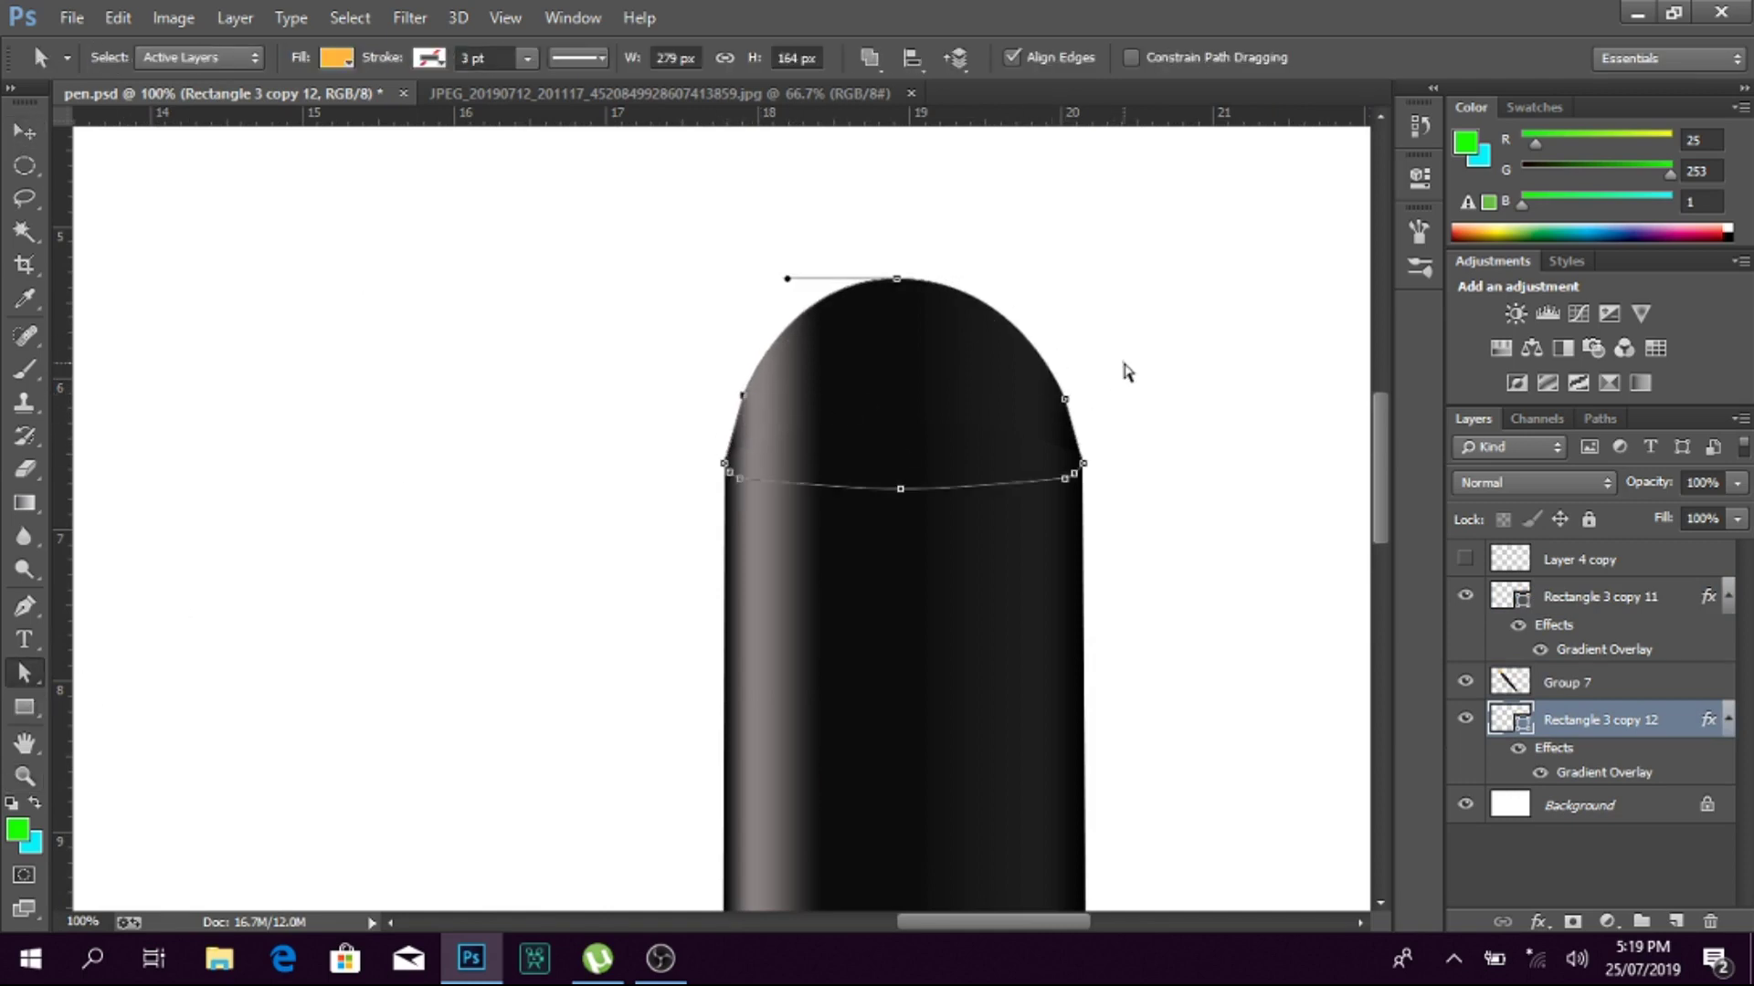
pyautogui.click(1067, 403)
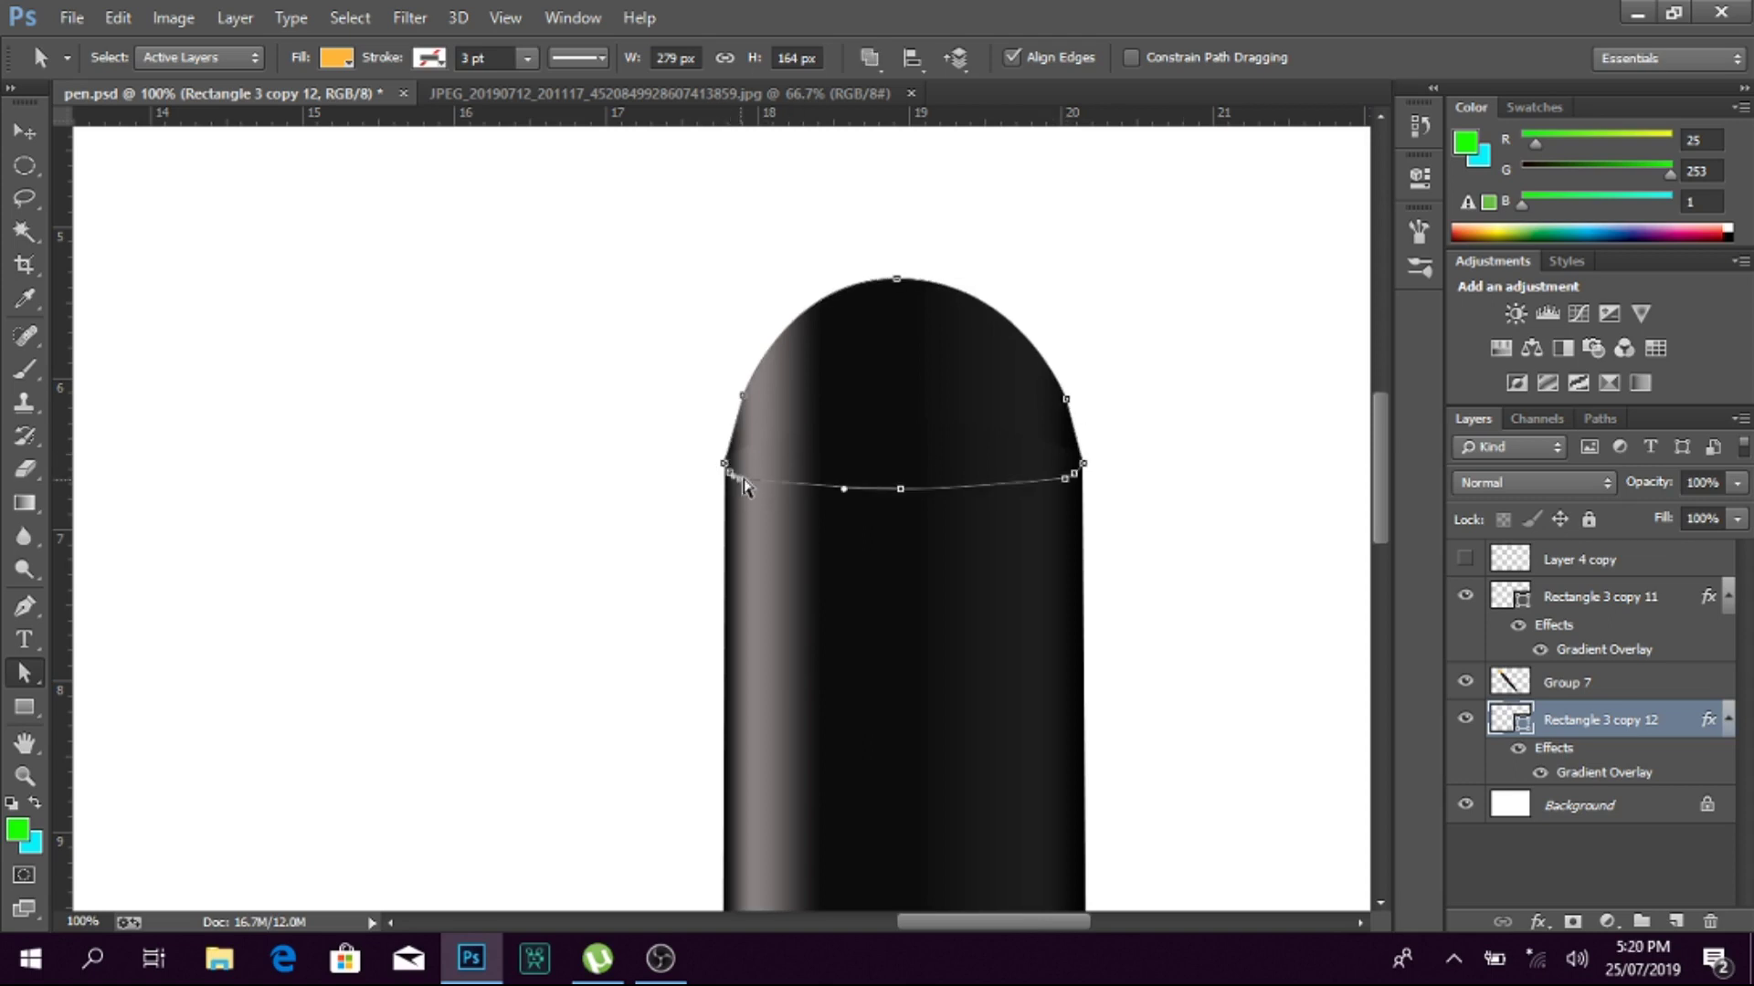
pyautogui.press('p')
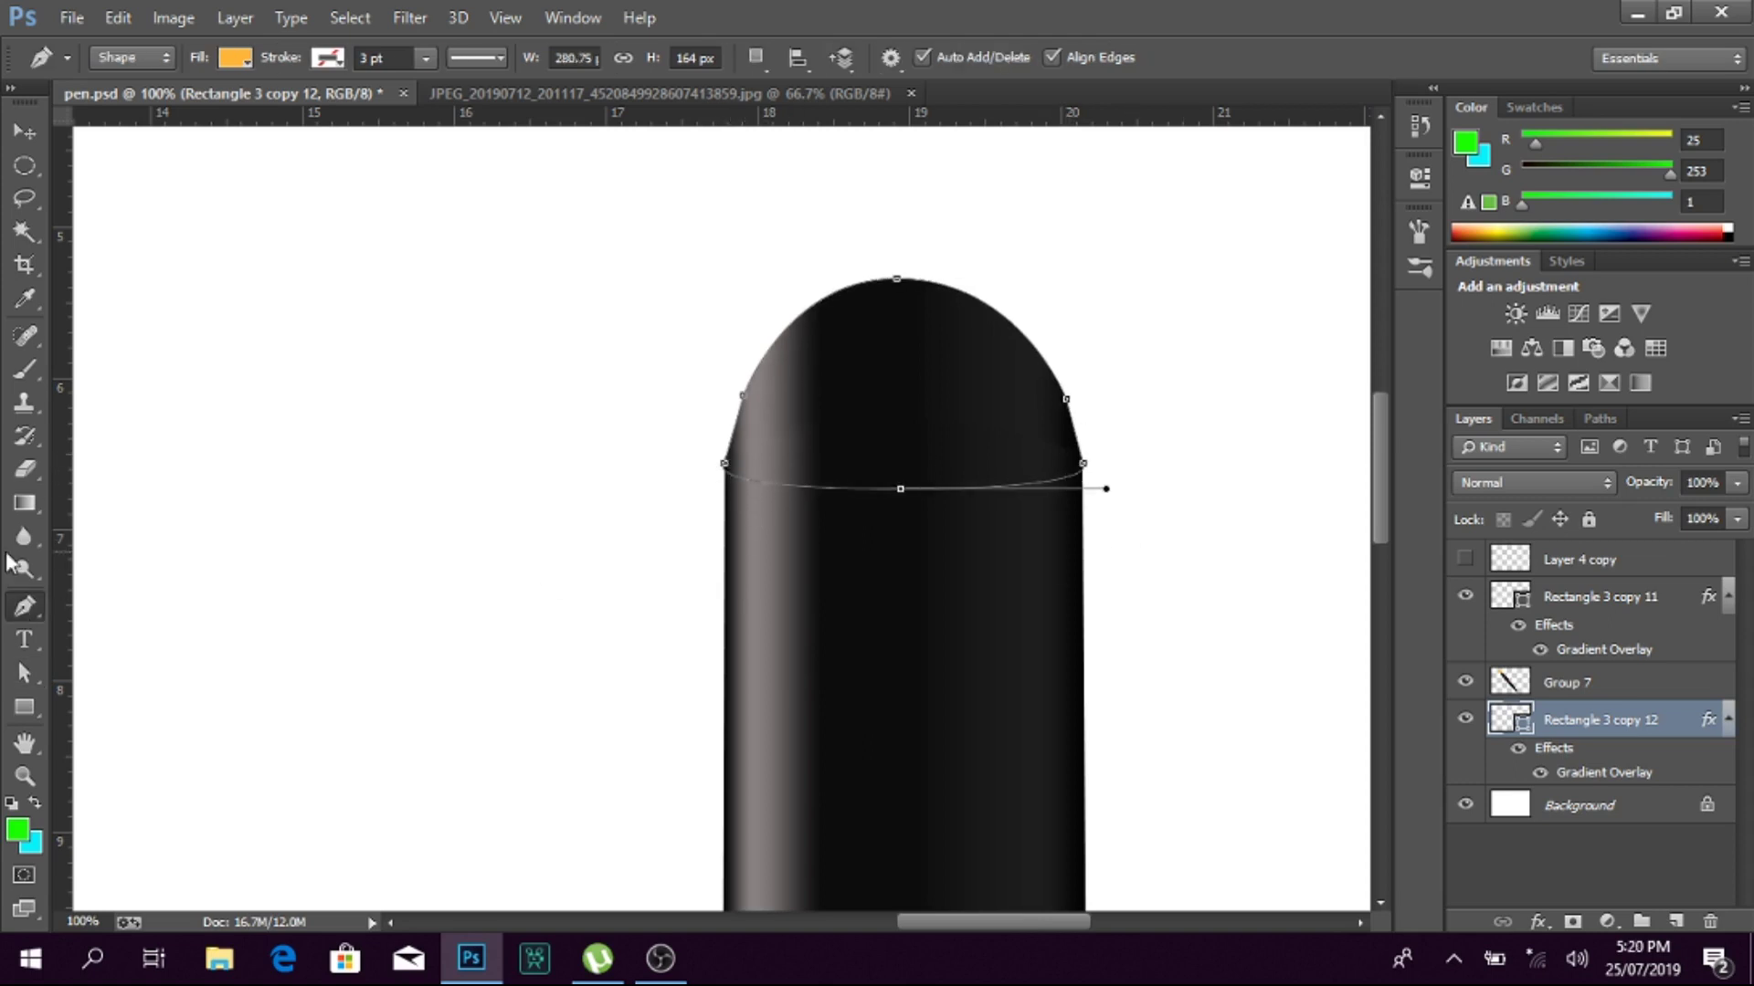
pyautogui.press('a')
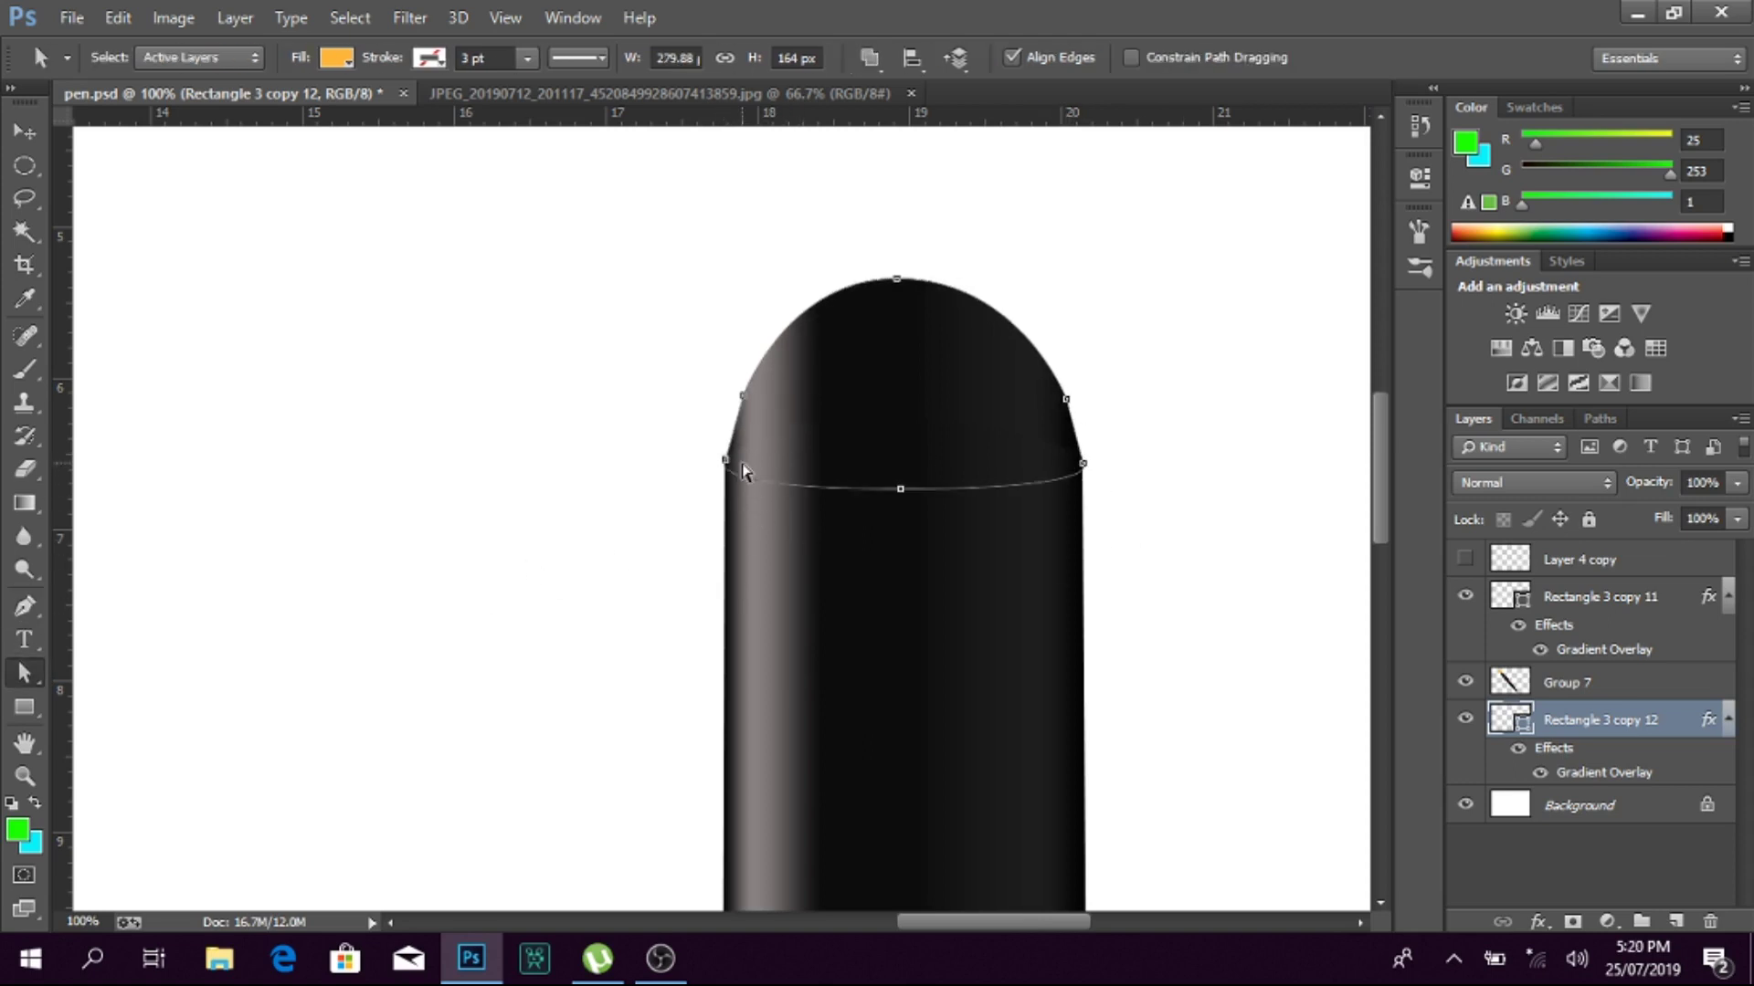
pyautogui.click(1162, 513)
pyautogui.click(1084, 505)
pyautogui.moveTo(1080, 492); pyautogui.dragTo(1077, 439)
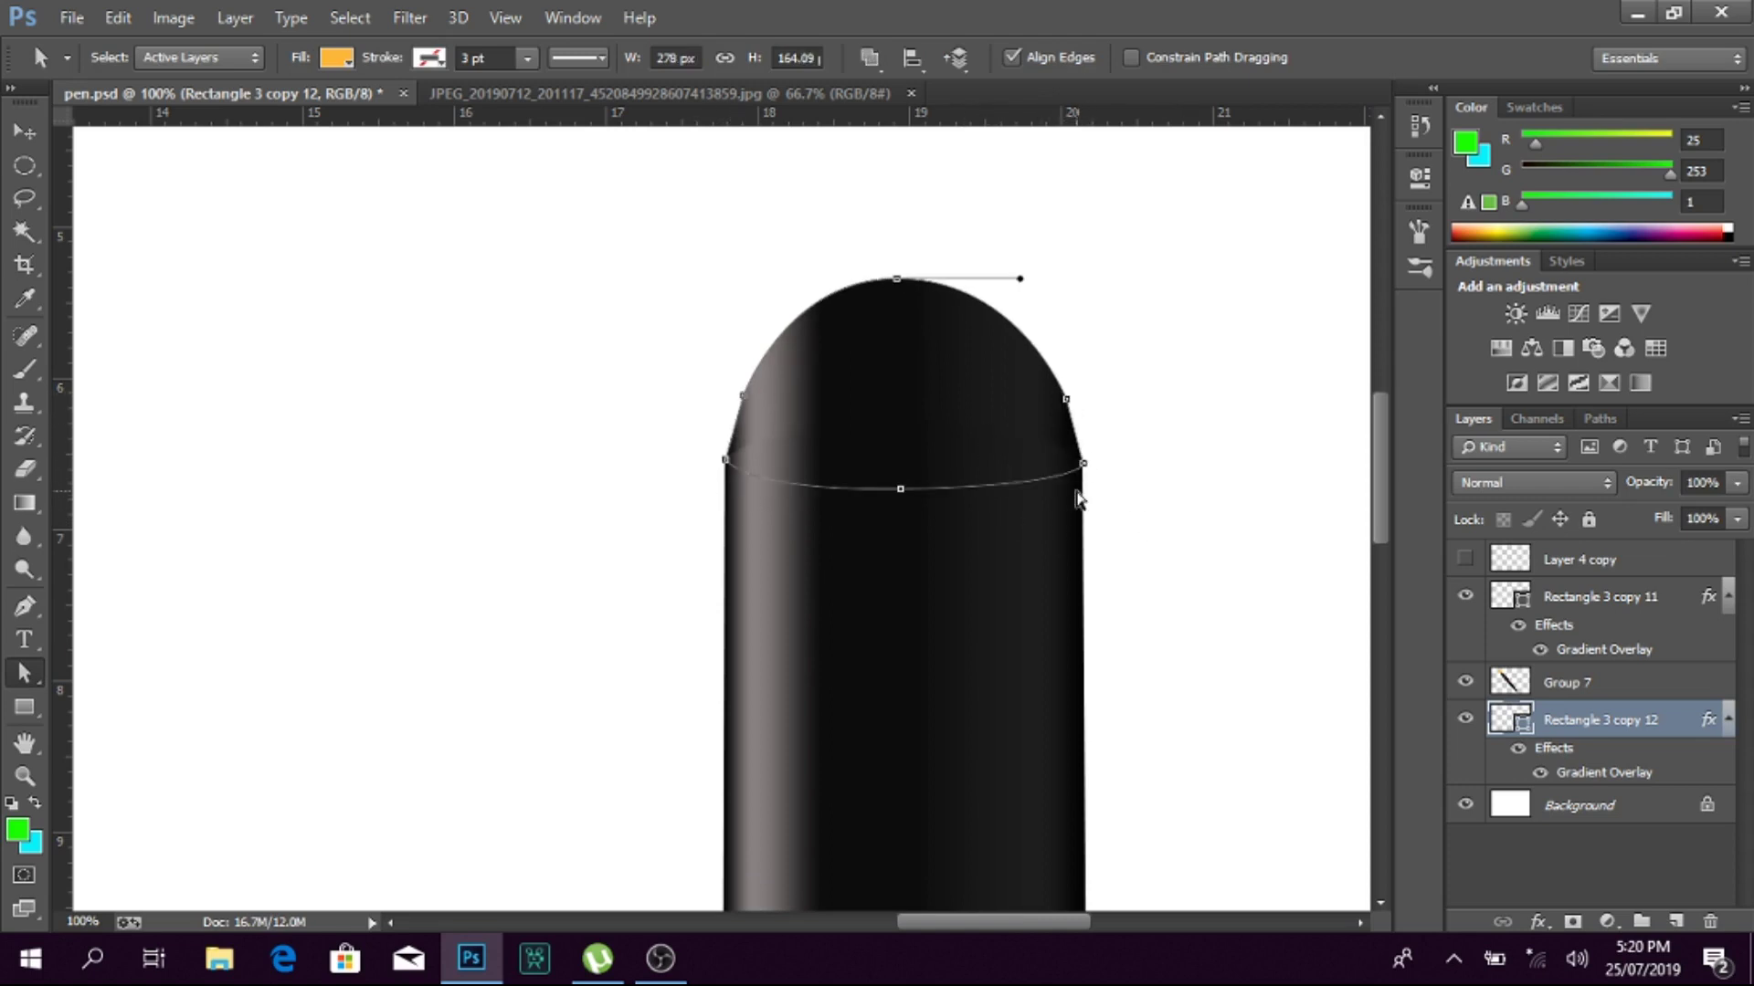
# Step: Add an anchor on the dome's right curve, then select the cap body layer
pyautogui.rightClick(1076, 437)
pyautogui.click(1147, 289)
pyautogui.click(1186, 468)
pyautogui.rightClick(1186, 468)
pyautogui.click(727, 442)
pyautogui.click(1107, 428)
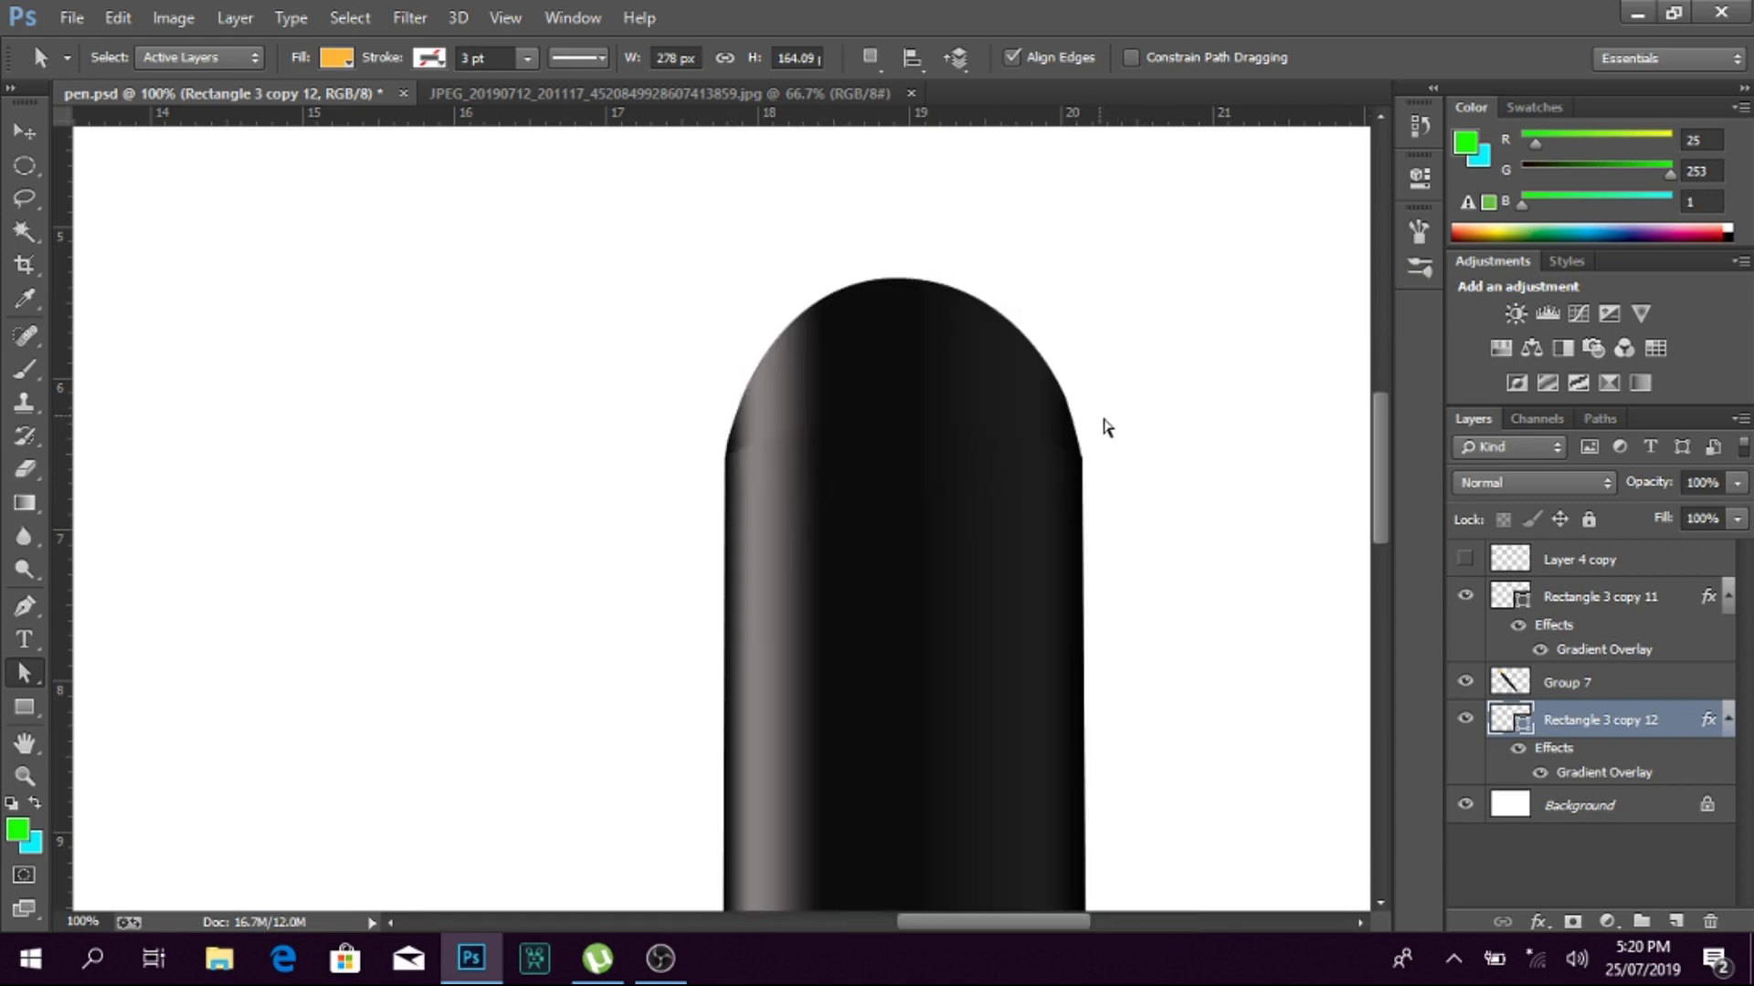
pyautogui.click(1507, 596)
pyautogui.click(897, 424)
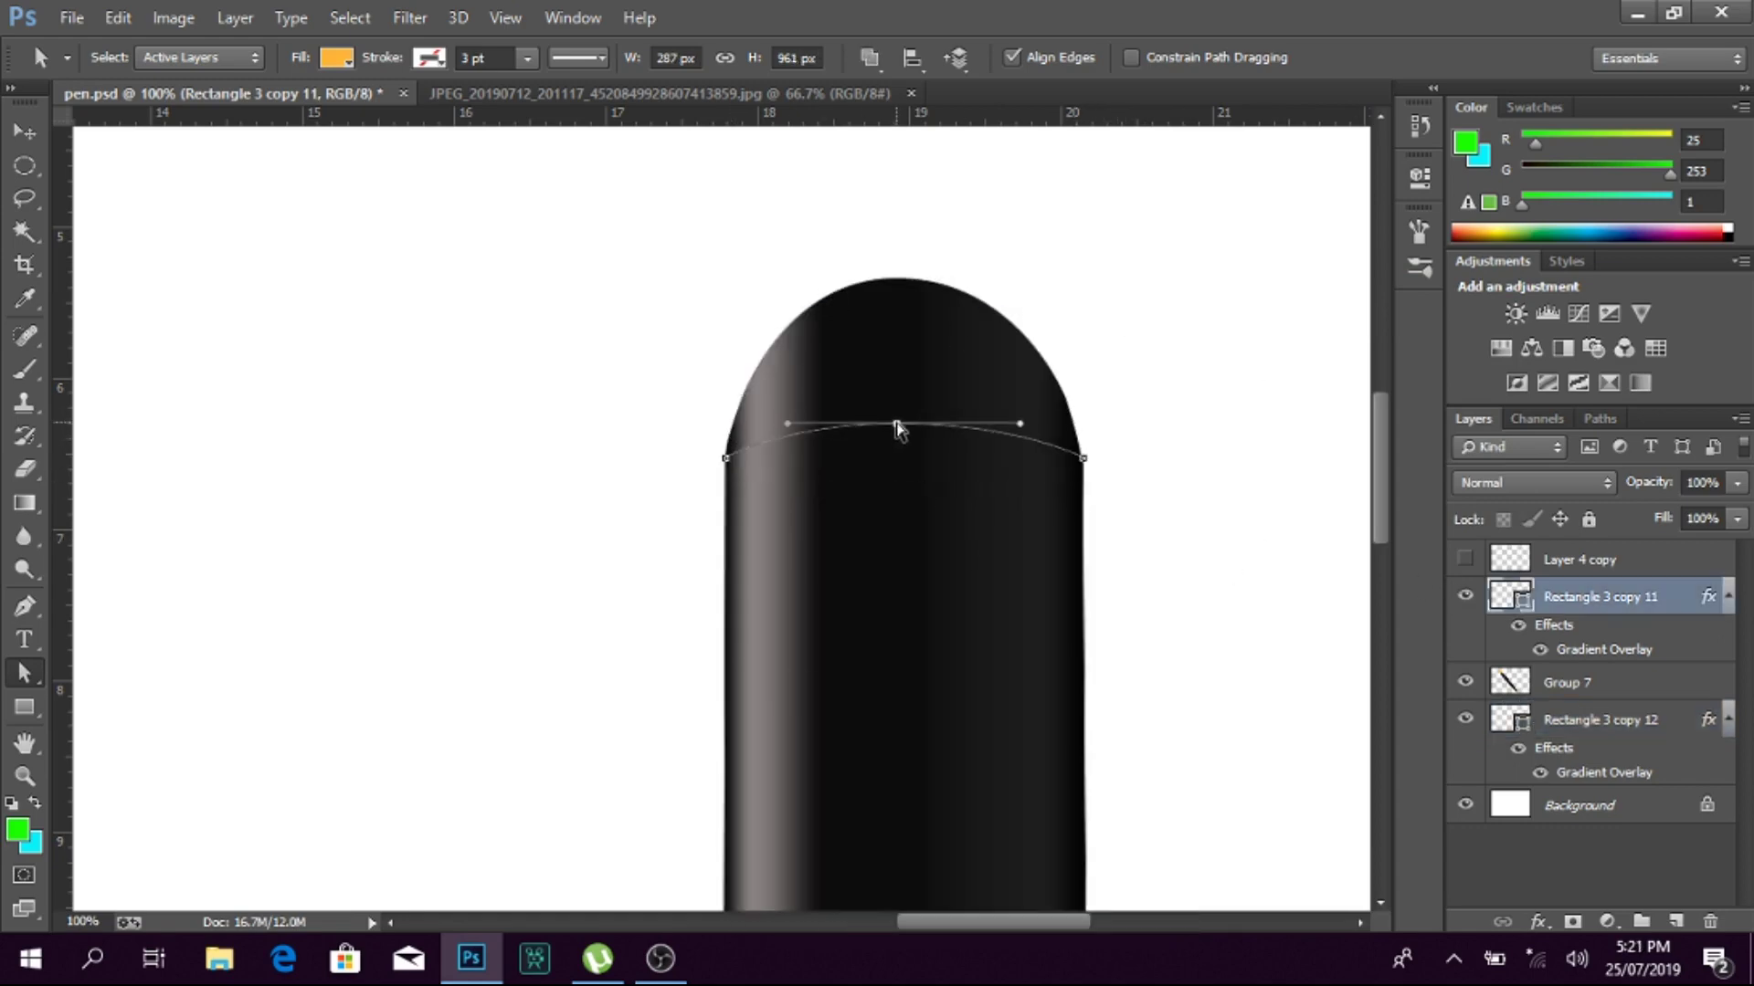
# Step: Nudge Rectangle 3 copy 11 down and duplicate it for a new band layer
pyautogui.click(1186, 430)
pyautogui.press('v')
pyautogui.hotkey('shift', 'Down')
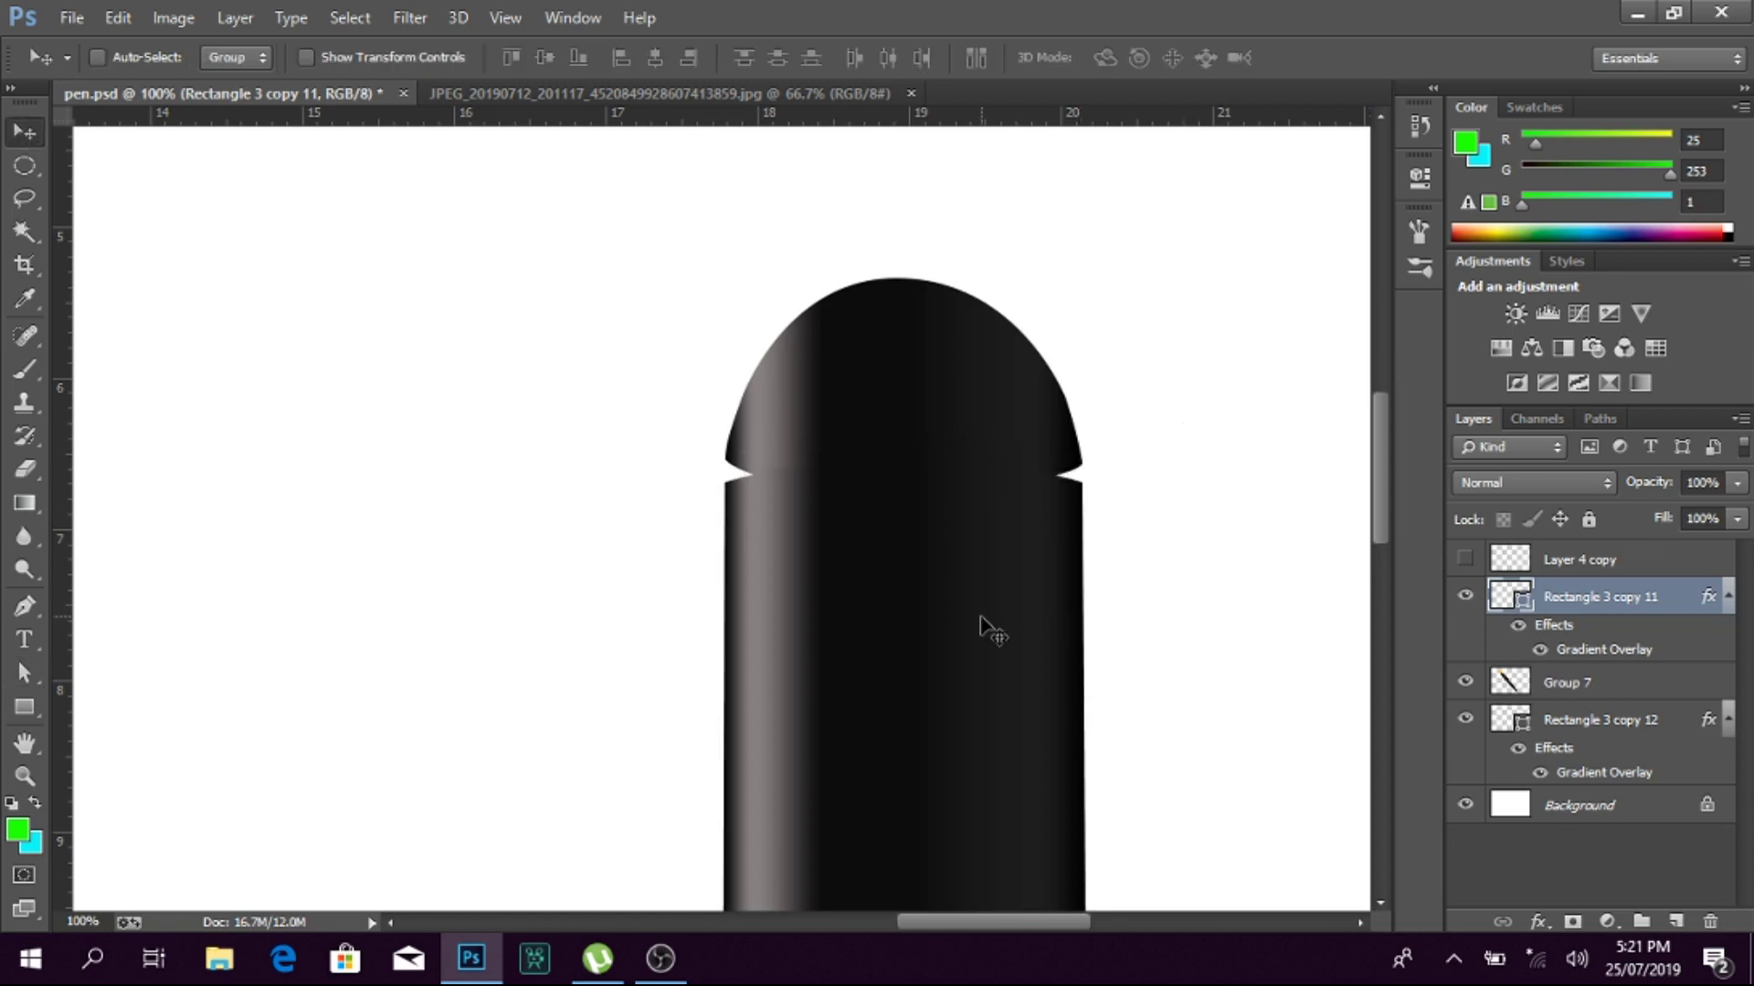
pyautogui.hotkey('ctrl', 'j')
pyautogui.hotkey('ctrl', '[')
# Step: Open the duplicated band's Gradient Overlay settings with the whole pen in view
pyautogui.doubleClick(1630, 685)
pyautogui.doubleClick(1694, 696)
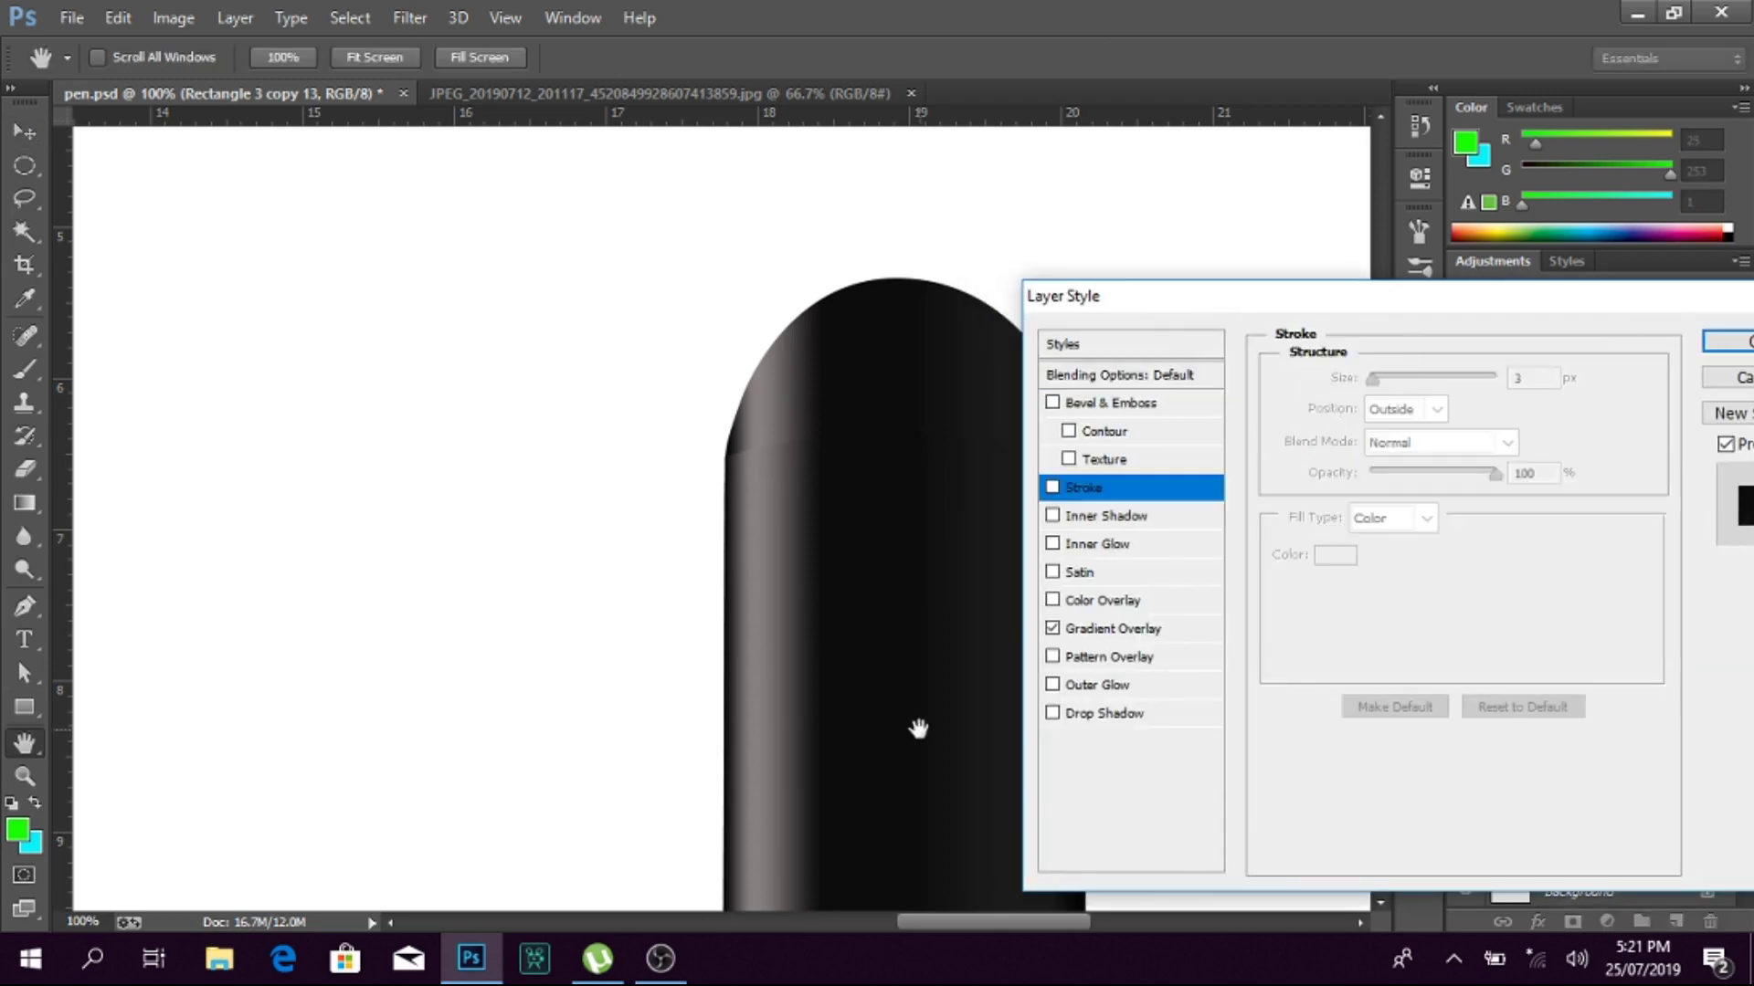
pyautogui.press('Escape')
pyautogui.hotkey('ctrl', '0')
pyautogui.doubleClick(1667, 697)
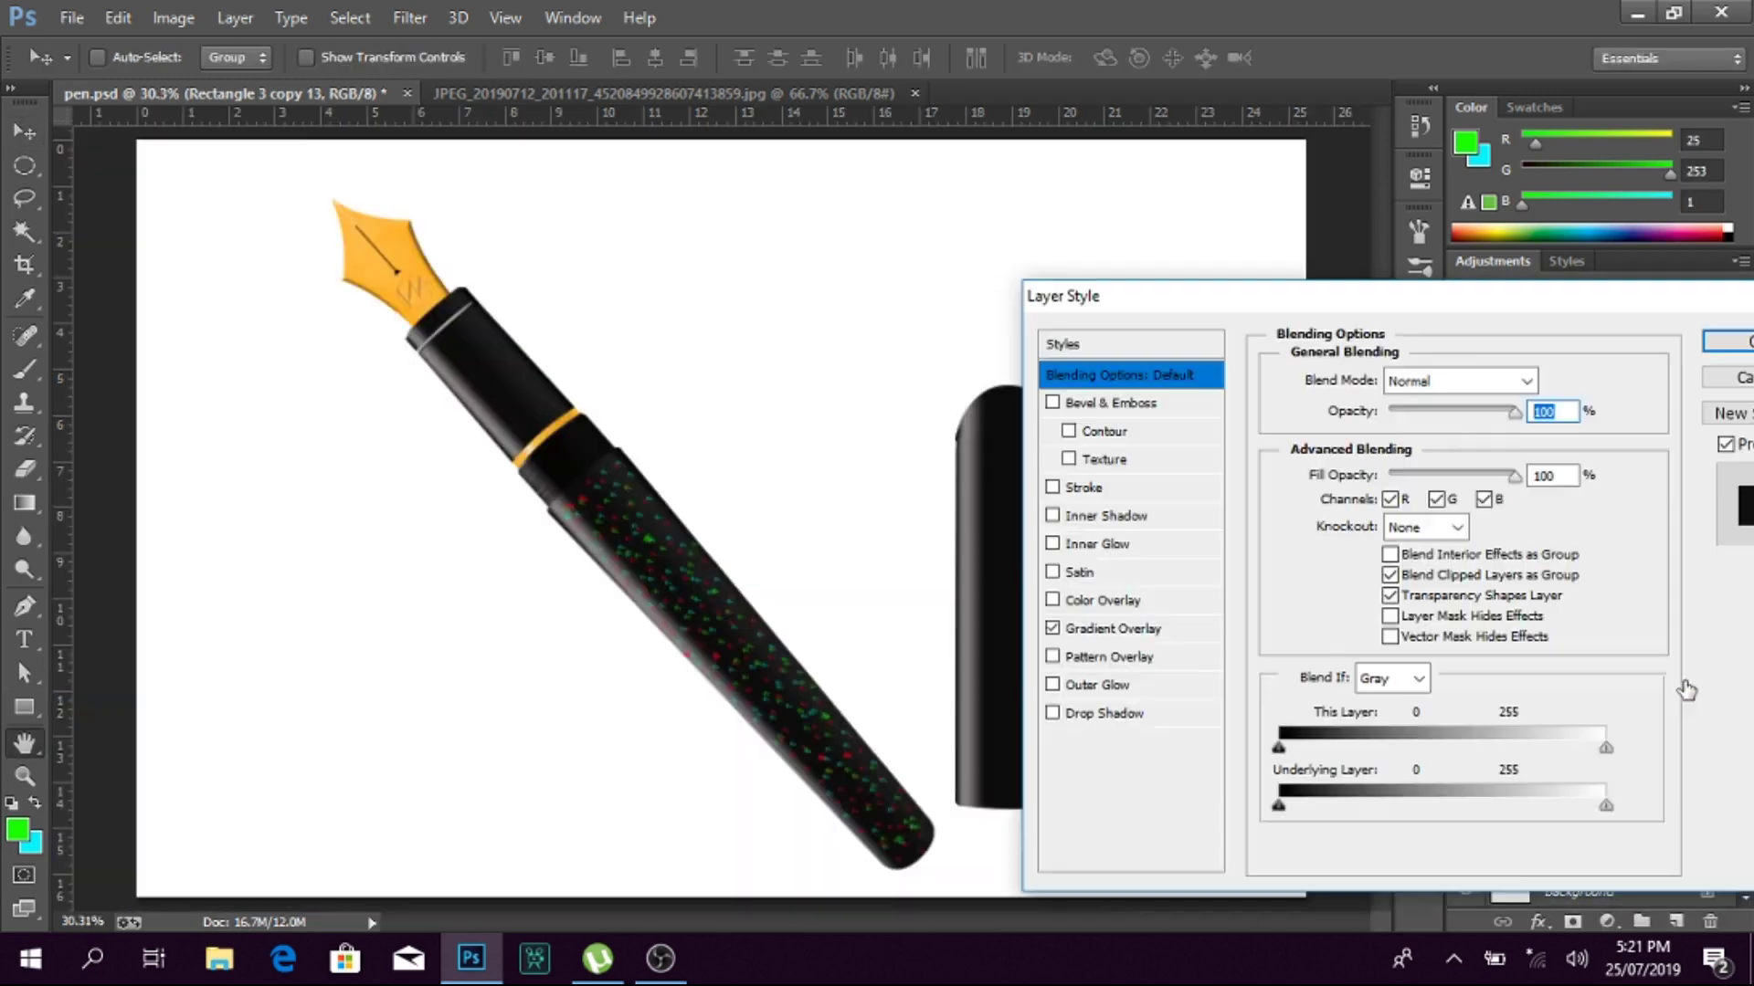
pyautogui.click(1224, 669)
# Step: Recolour the left, 87% and 100% gradient stops with orange sampled from the nib
pyautogui.click(1550, 481)
pyautogui.doubleClick(1271, 674)
pyautogui.click(404, 240)
pyautogui.press('Return')
pyautogui.doubleClick(1747, 674)
pyautogui.click(403, 239)
pyautogui.press('Return')
pyautogui.doubleClick(1687, 674)
pyautogui.click(403, 239)
pyautogui.press('Return')
# Step: Recolour the 27% and 8% stops in dark and lighter nib oranges
pyautogui.doubleClick(1398, 674)
pyautogui.click(404, 240)
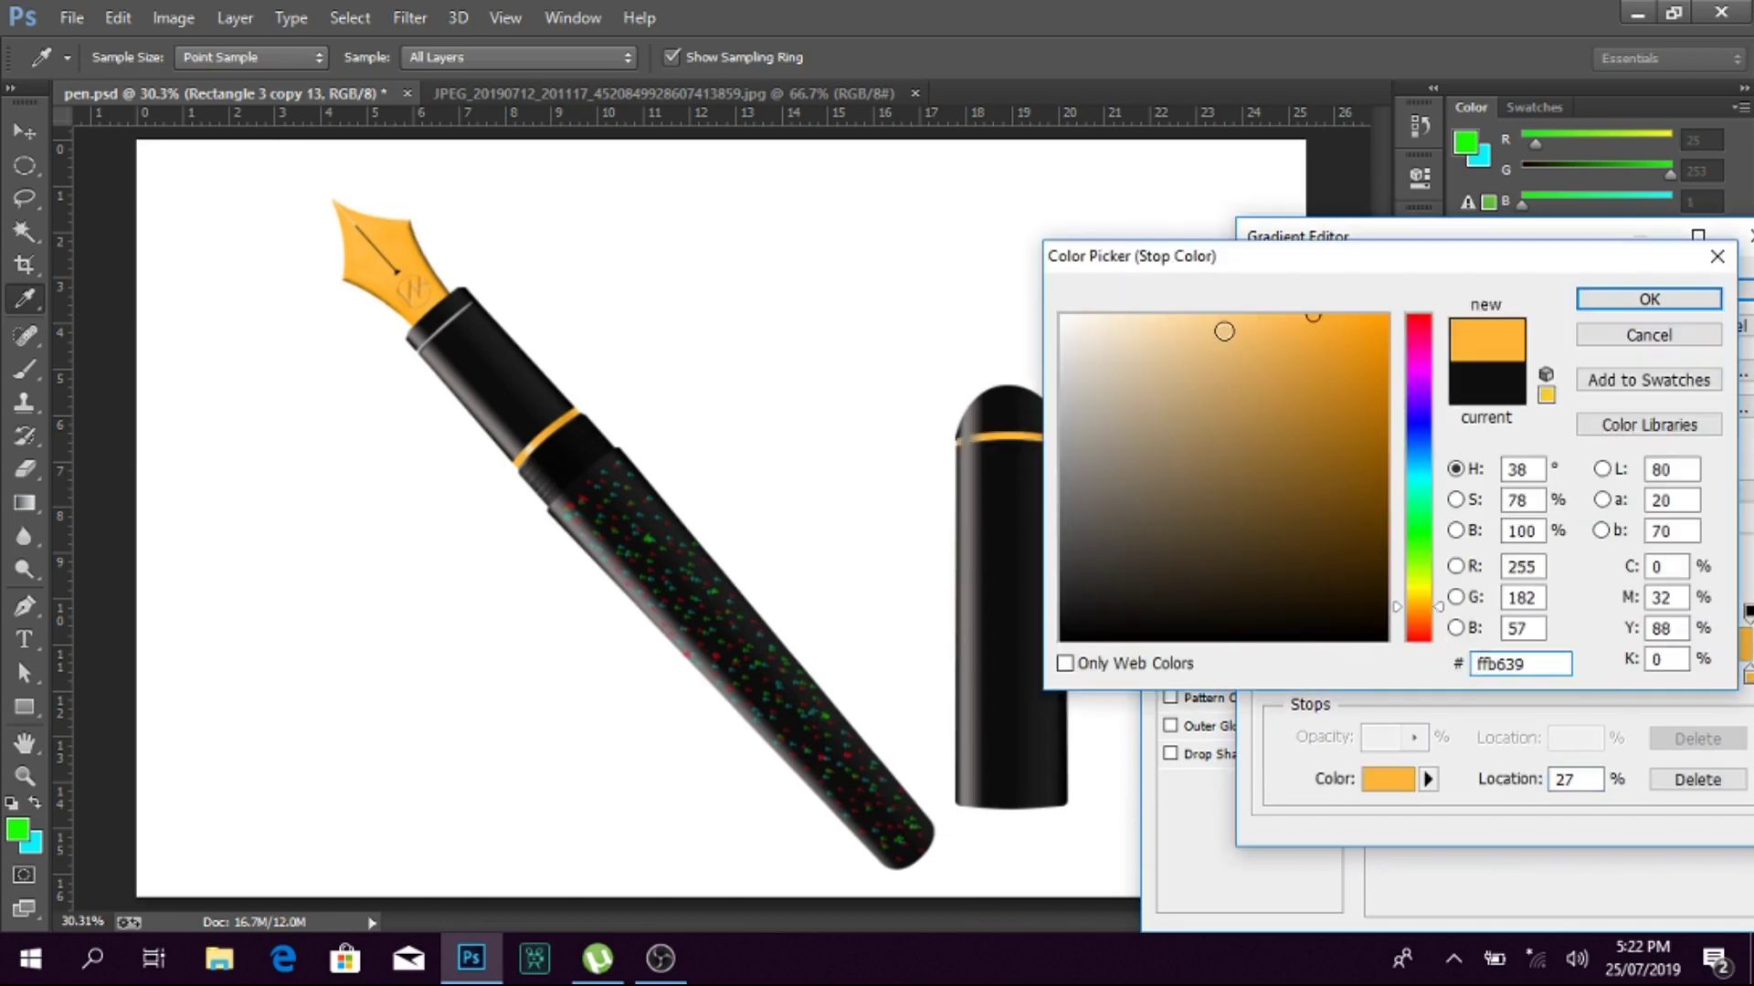
pyautogui.press('Return')
pyautogui.doubleClick(1311, 674)
pyautogui.click(384, 251)
pyautogui.click(427, 294)
pyautogui.press('Return')
pyautogui.doubleClick(1398, 674)
pyautogui.click(1264, 331)
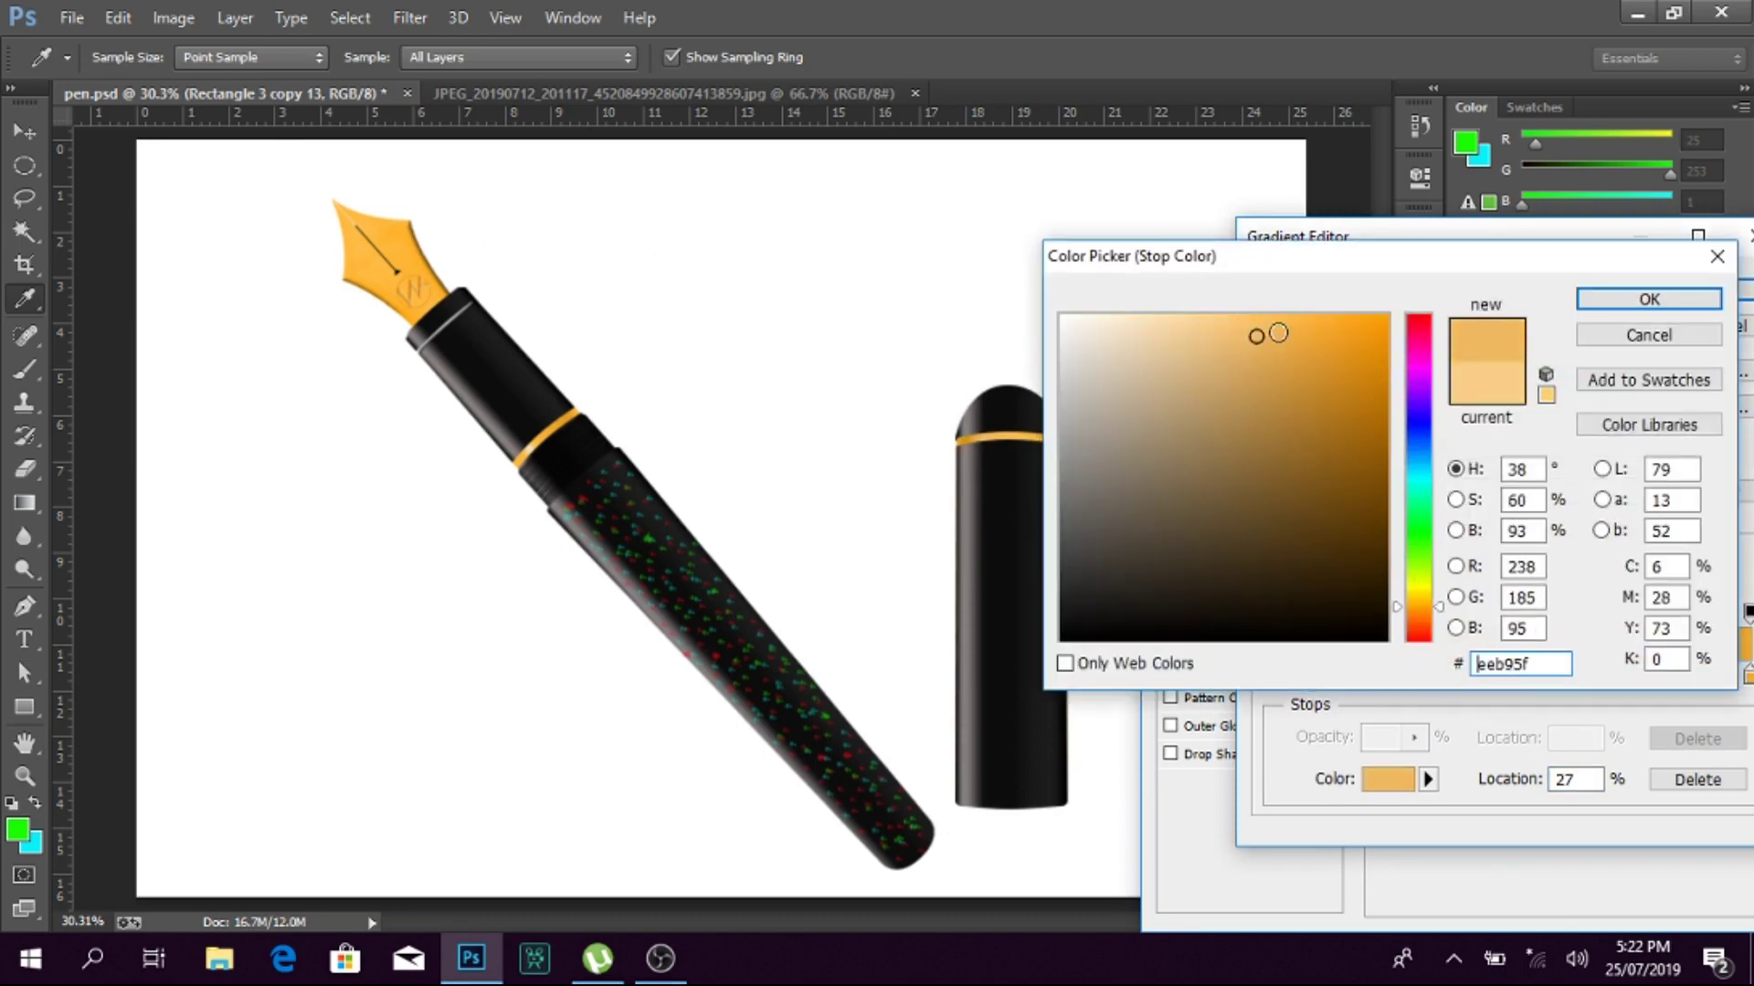
pyautogui.click(1647, 326)
pyautogui.press('Return')
pyautogui.press('Return')
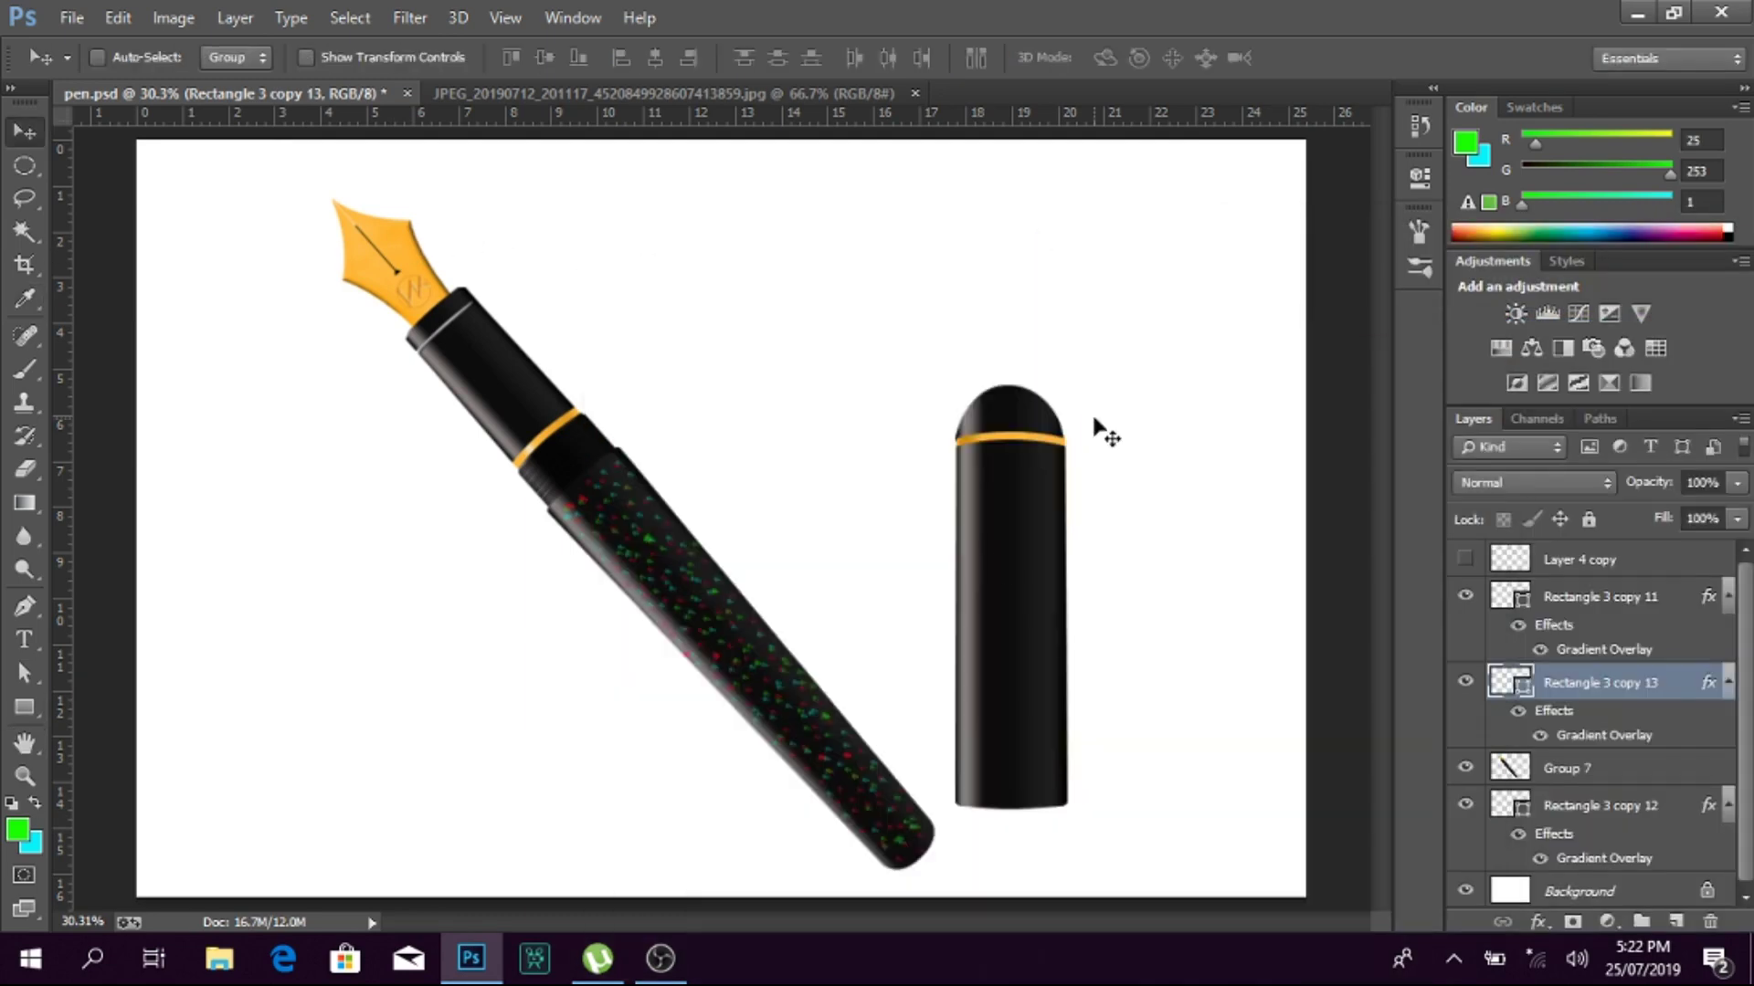
# Step: Zoom in on the cap to apply the gold band and list layers there
pyautogui.press('z')
pyautogui.click(1174, 470)
pyautogui.press('v')
pyautogui.rightClick(880, 540)
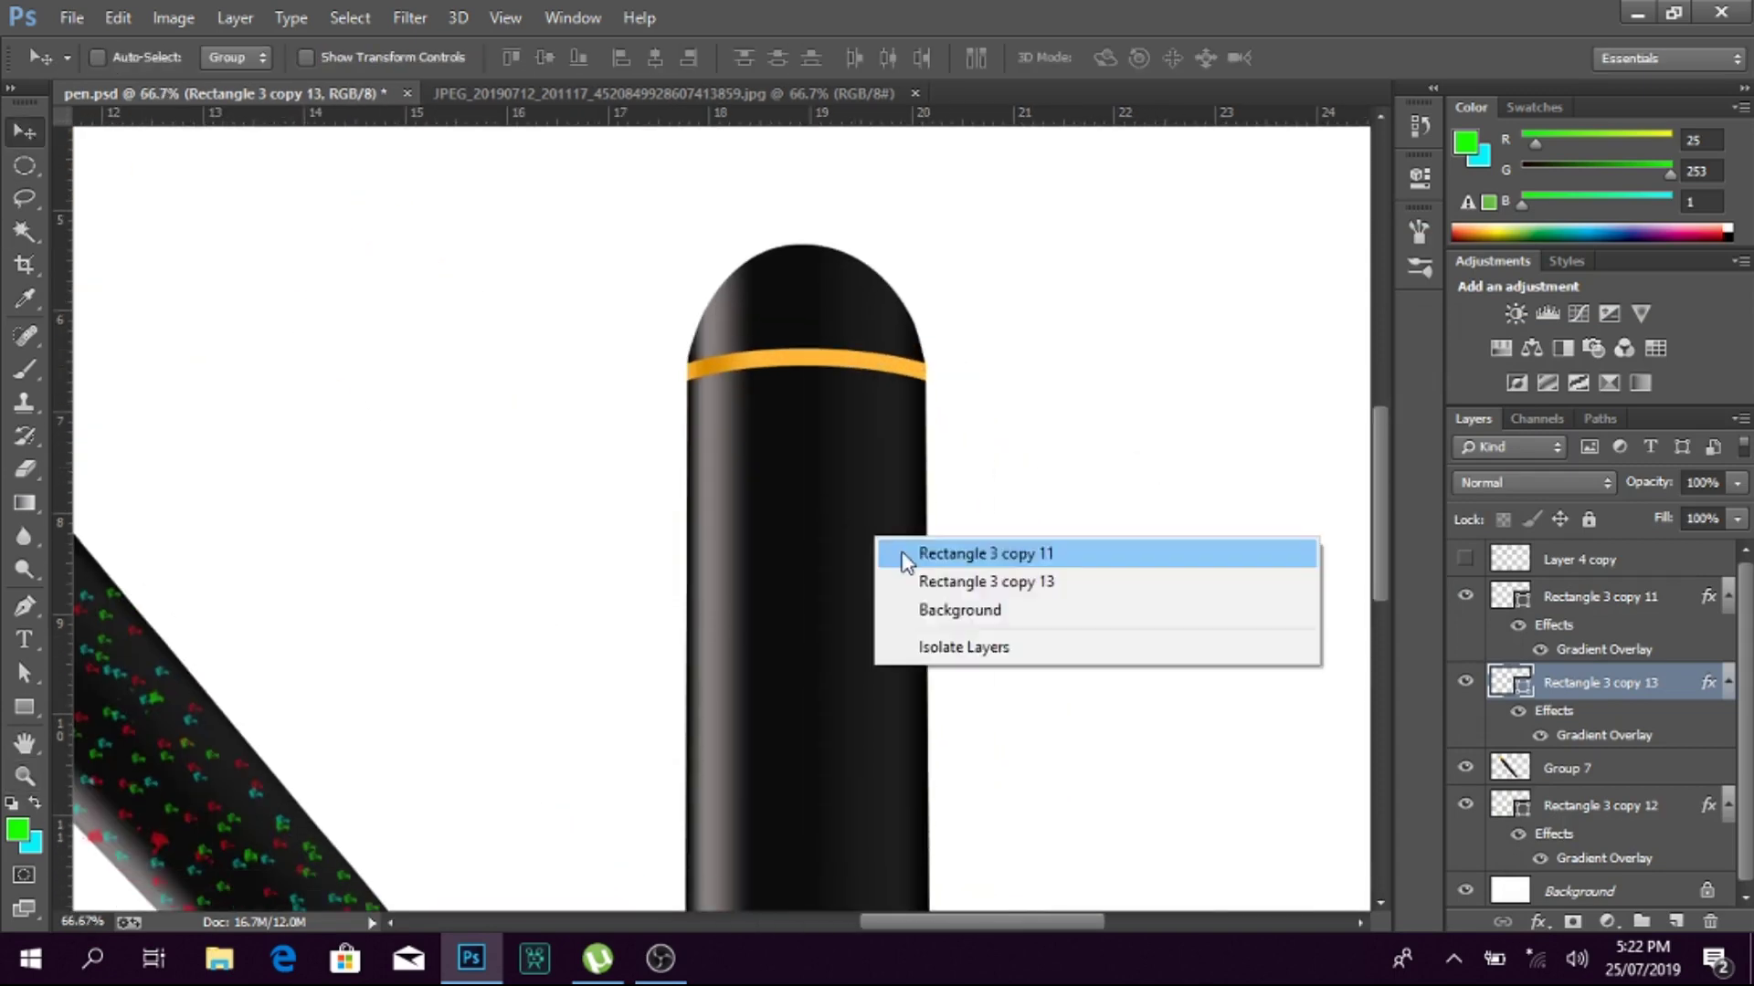
# Step: Try curving the cap body's bottom edge path with the pen anchors
pyautogui.click(904, 555)
pyautogui.press('a')
pyautogui.click(805, 365)
pyautogui.scroll(-1, 771, 405)
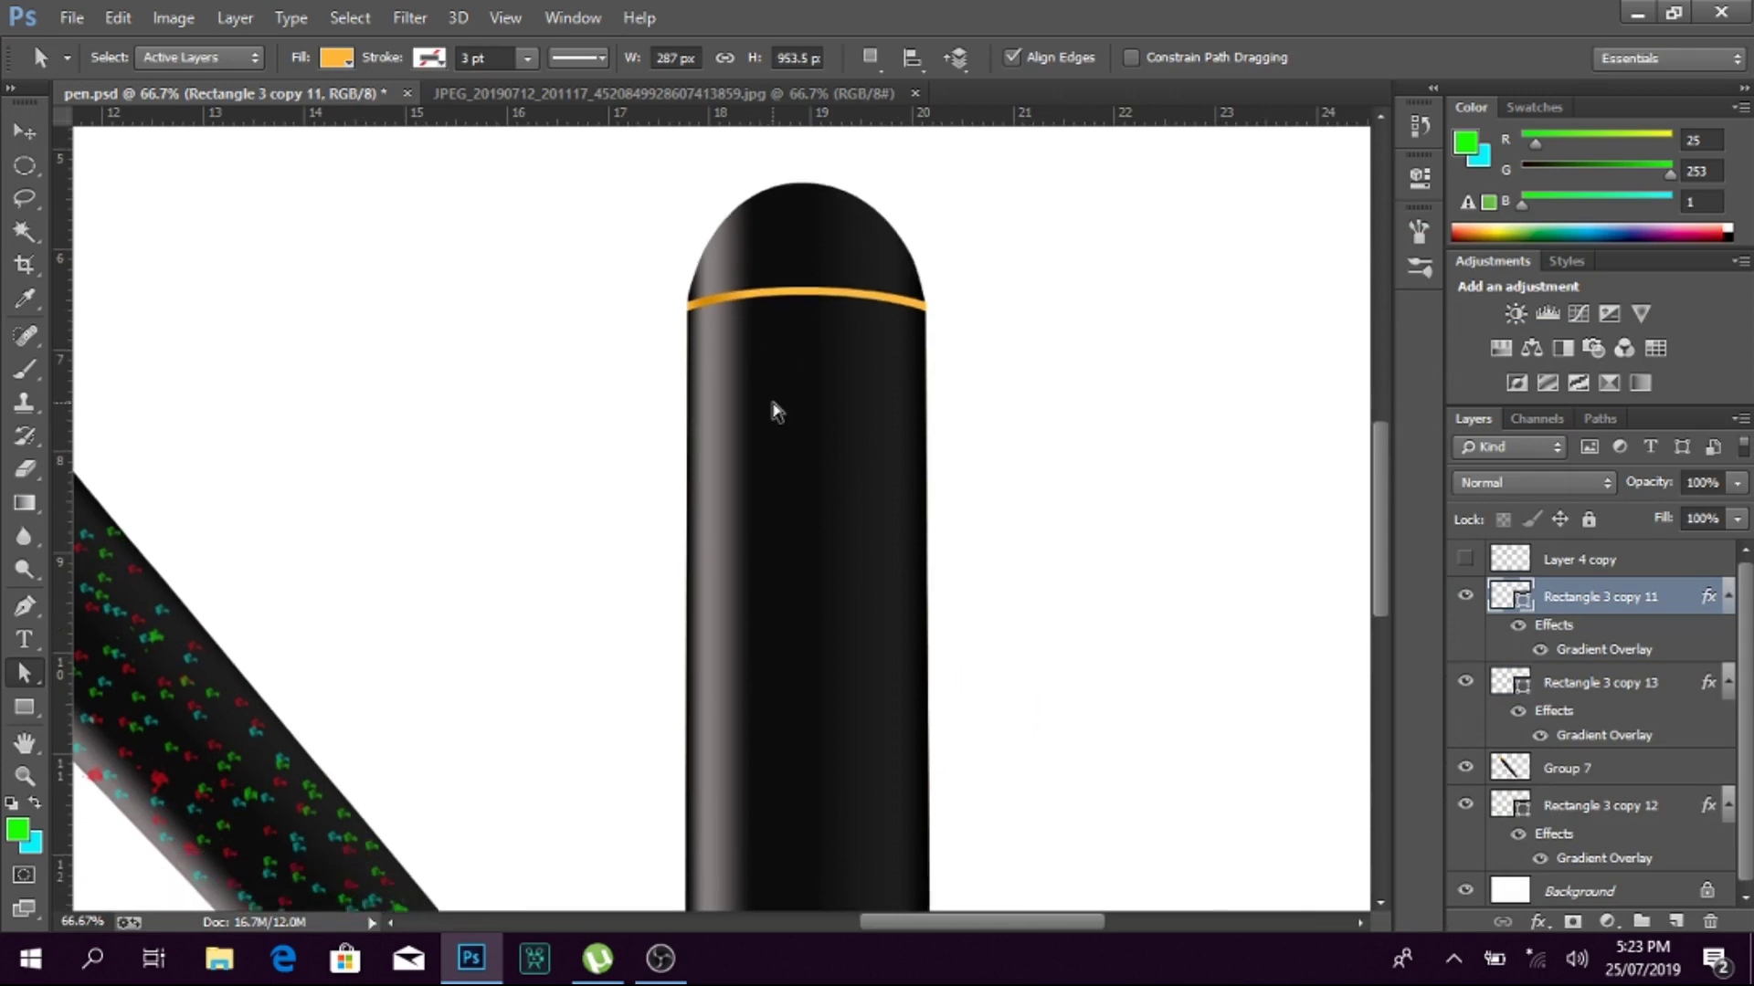
pyautogui.scroll(-5, 786, 408)
pyautogui.click(803, 740)
pyautogui.click(24, 607)
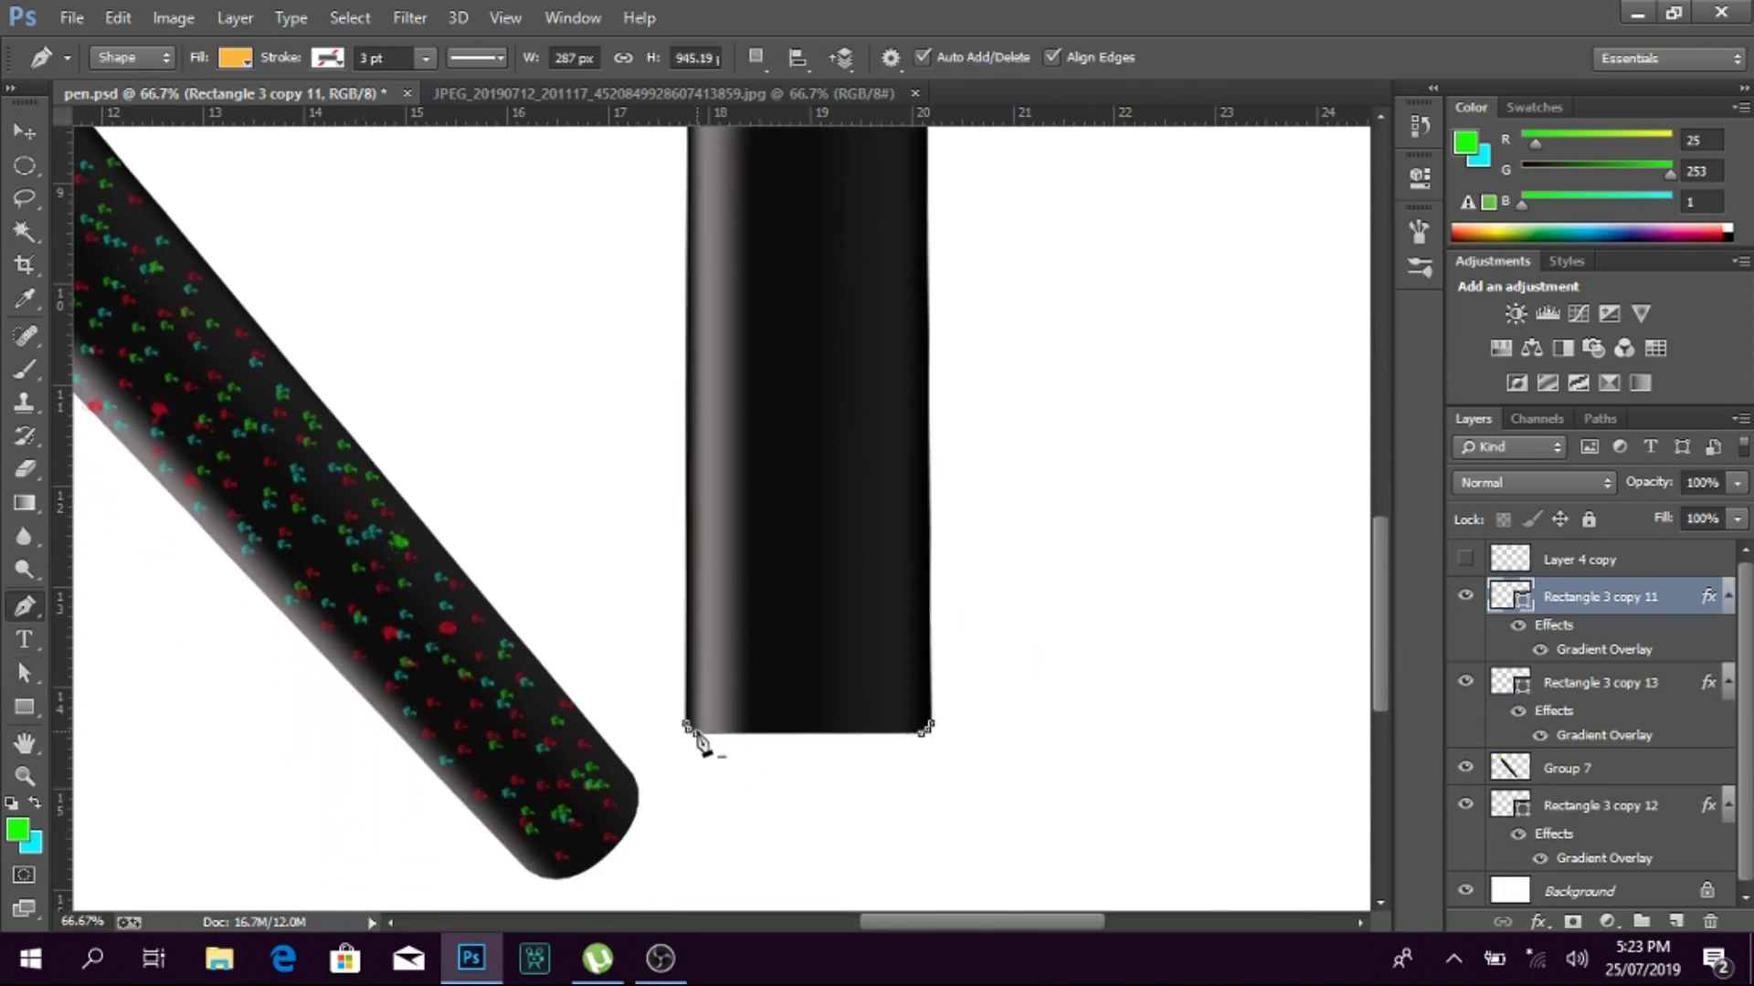
pyautogui.moveTo(687, 726); pyautogui.dragTo(691, 738)
pyautogui.click(930, 727)
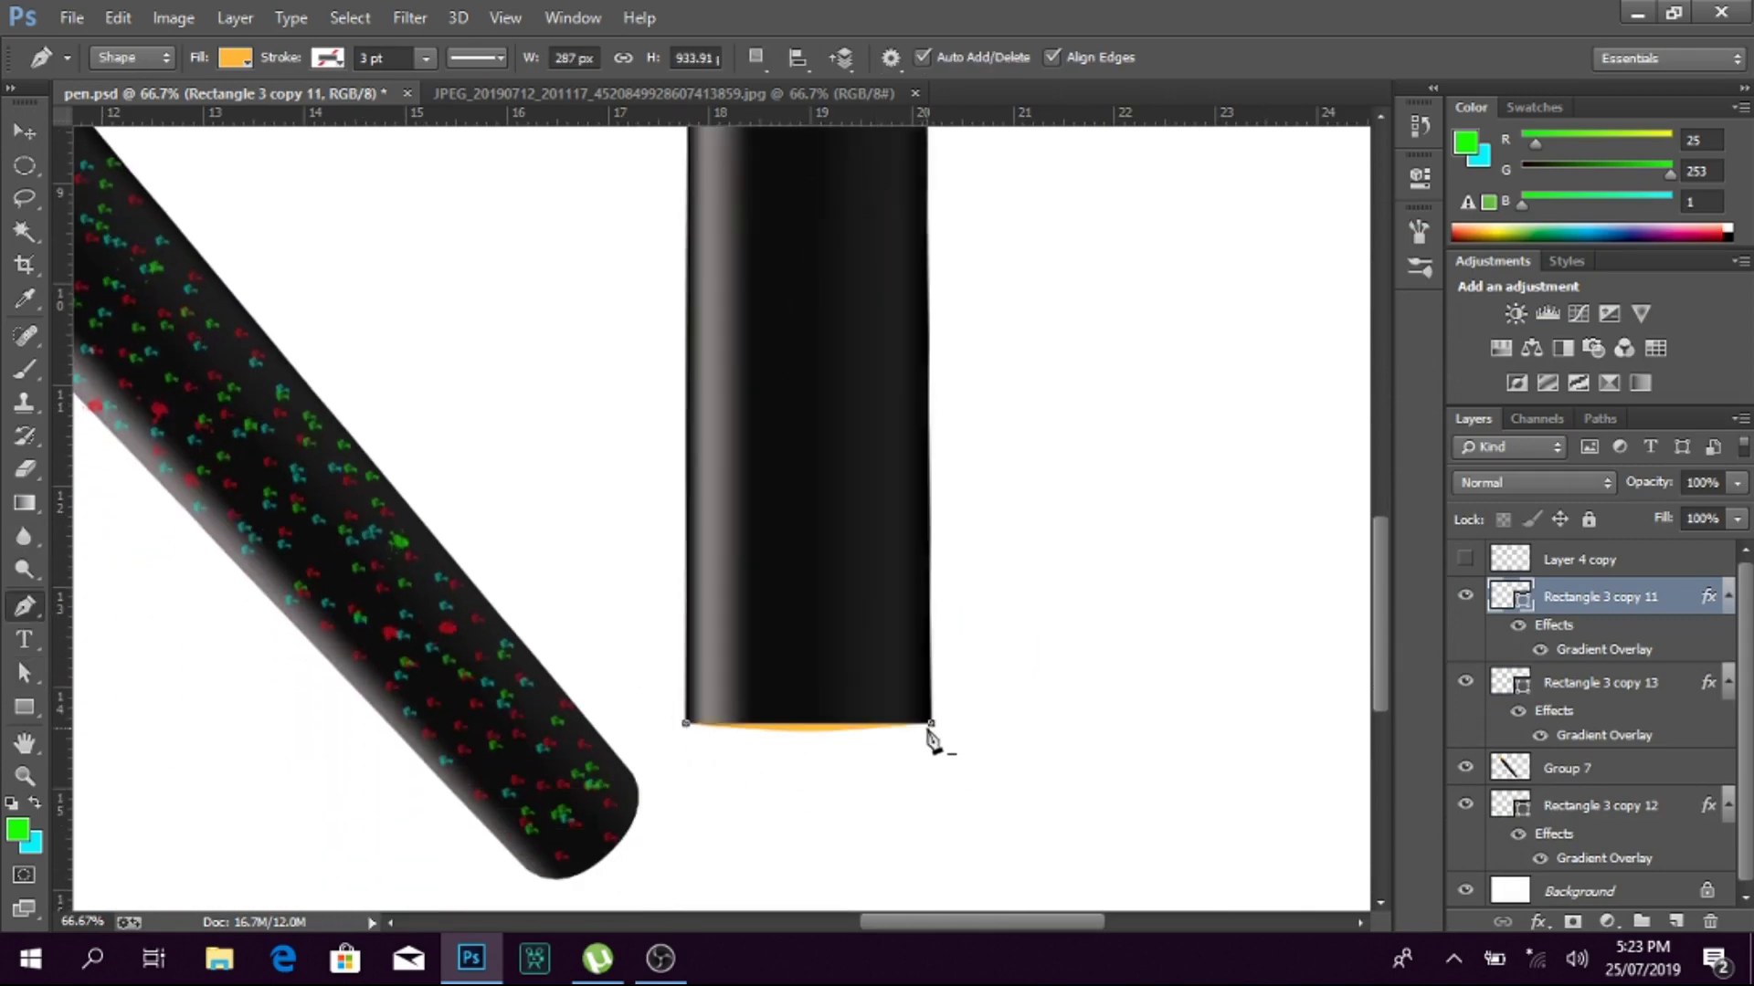
# Step: Undo the accidental shape move and the curved bottom edge
pyautogui.press('a')
pyautogui.moveTo(803, 736); pyautogui.dragTo(1007, 717)
pyautogui.hotkey('ctrl', 'z')
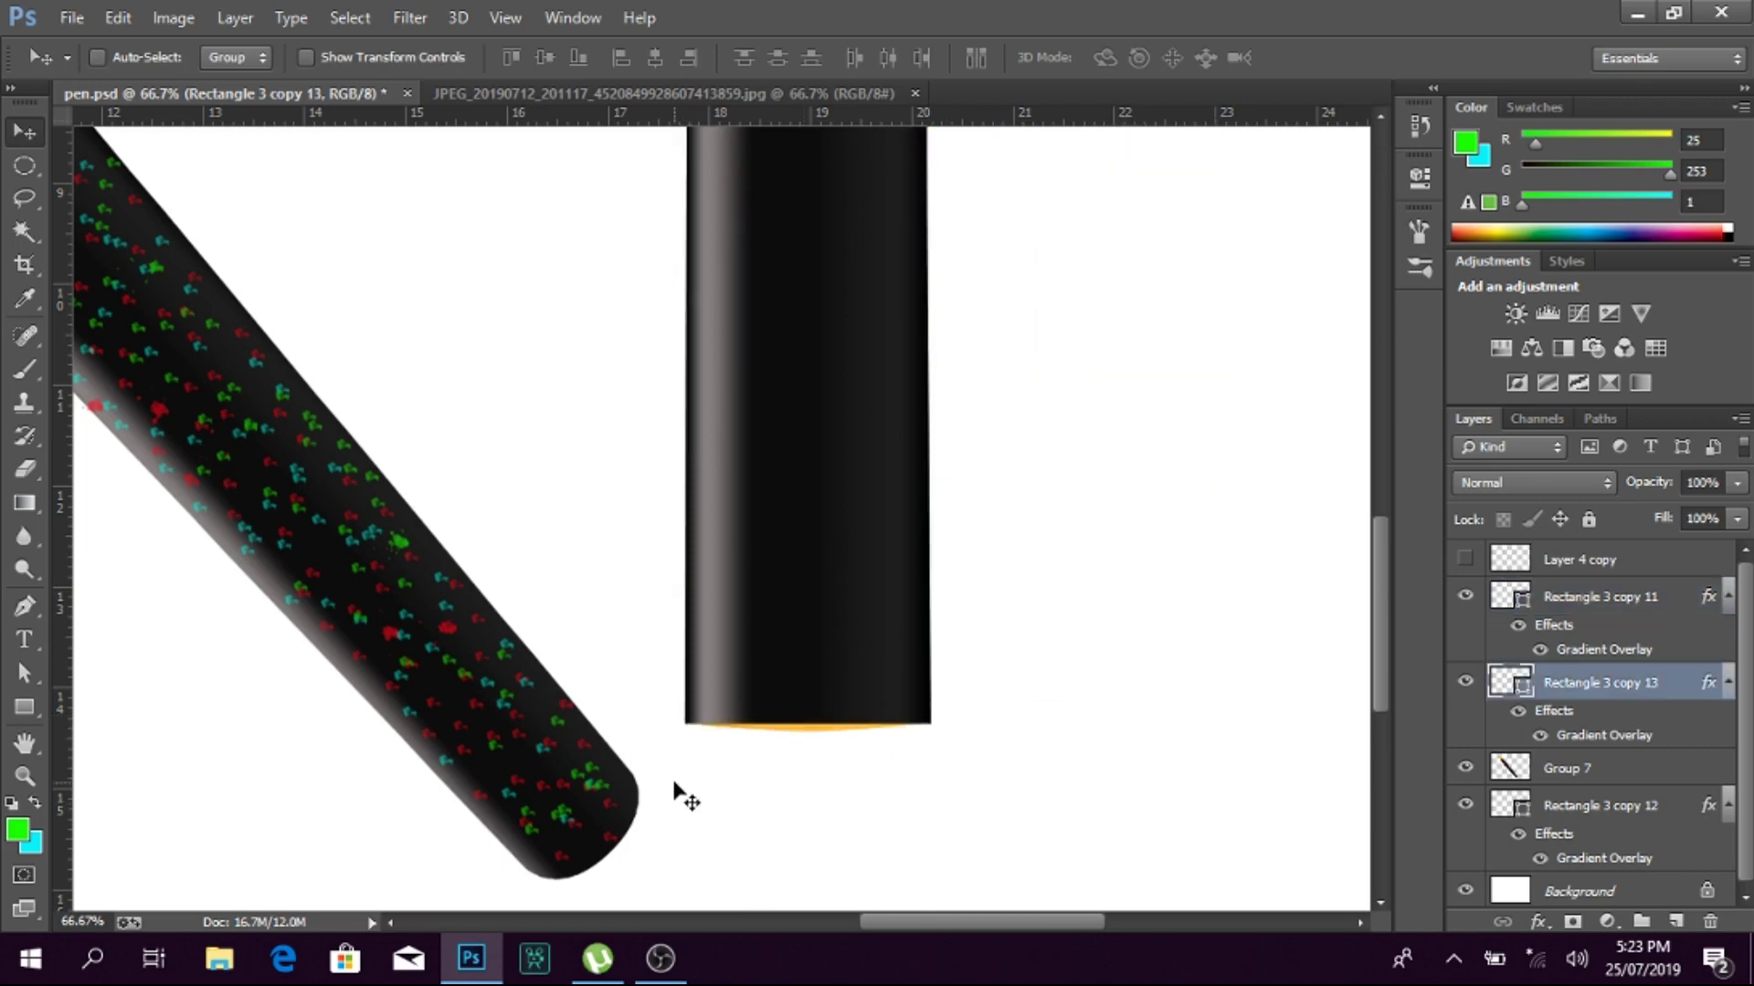
pyautogui.hotkey('ctrl', 'alt', 'z')
pyautogui.moveTo(1379, 644); pyautogui.dragTo(1372, 665)
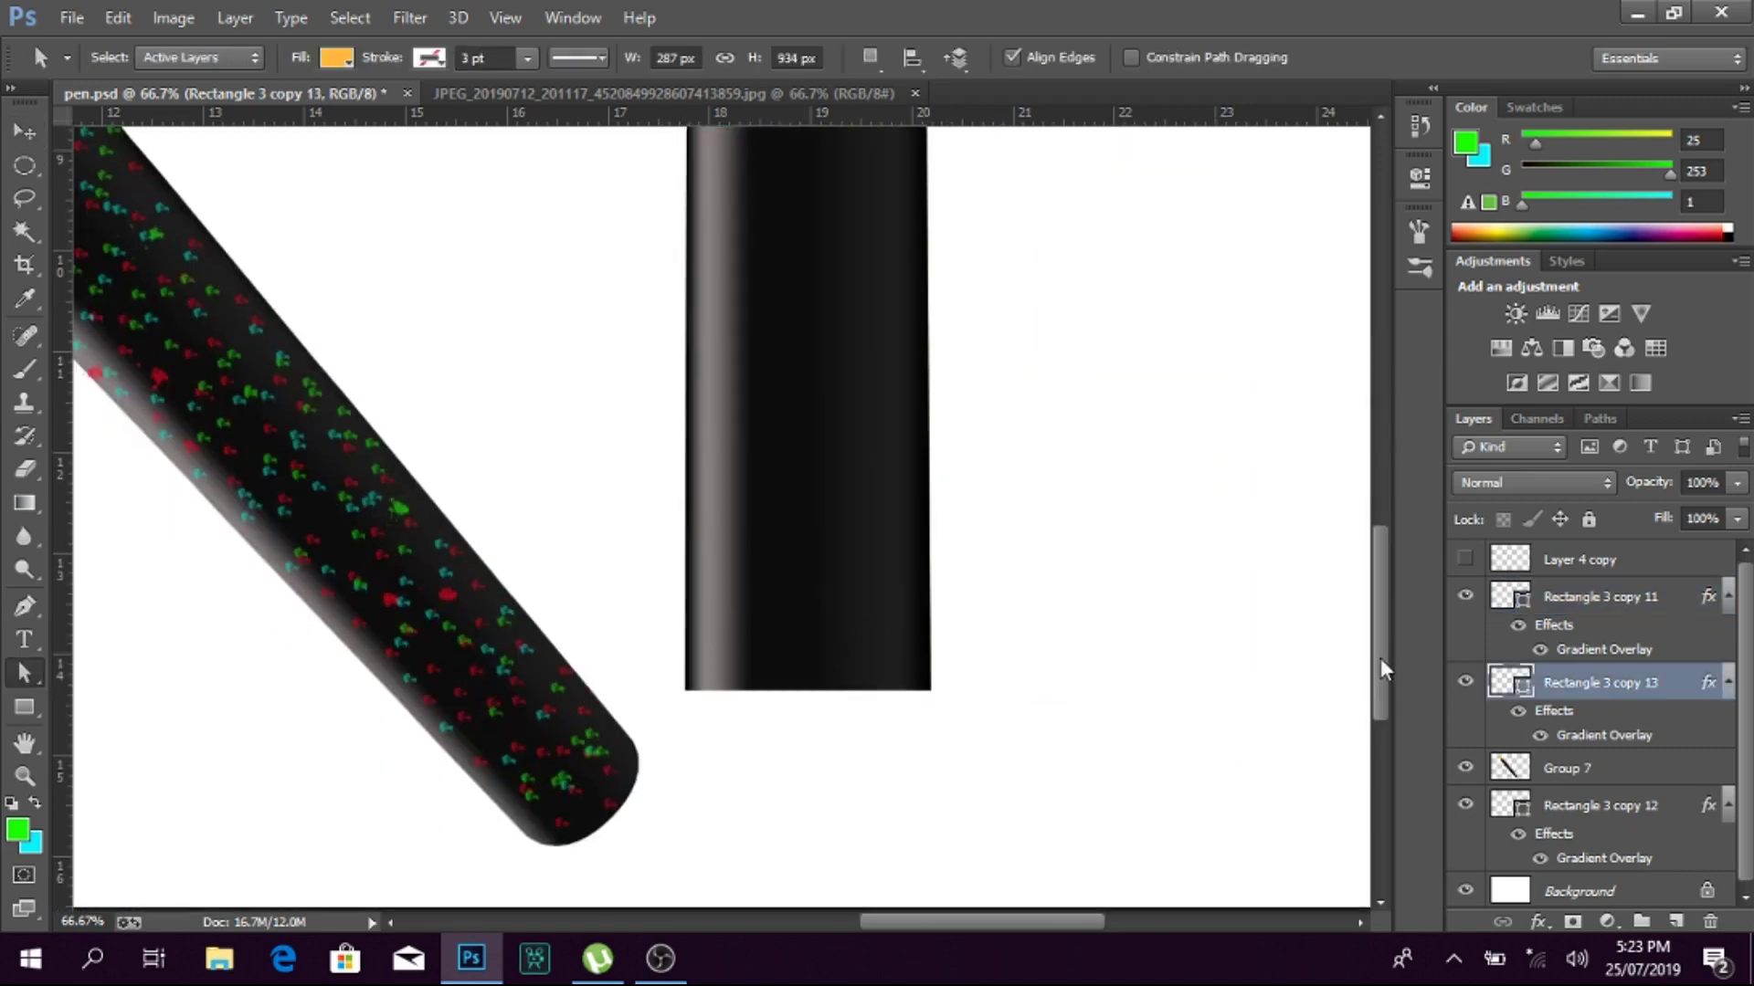
# Step: Draw a black ellipse across the cap's bottom end and move it to the top layer
pyautogui.rightClick(25, 707)
pyautogui.click(127, 739)
pyautogui.moveTo(687, 663); pyautogui.dragTo(927, 646)
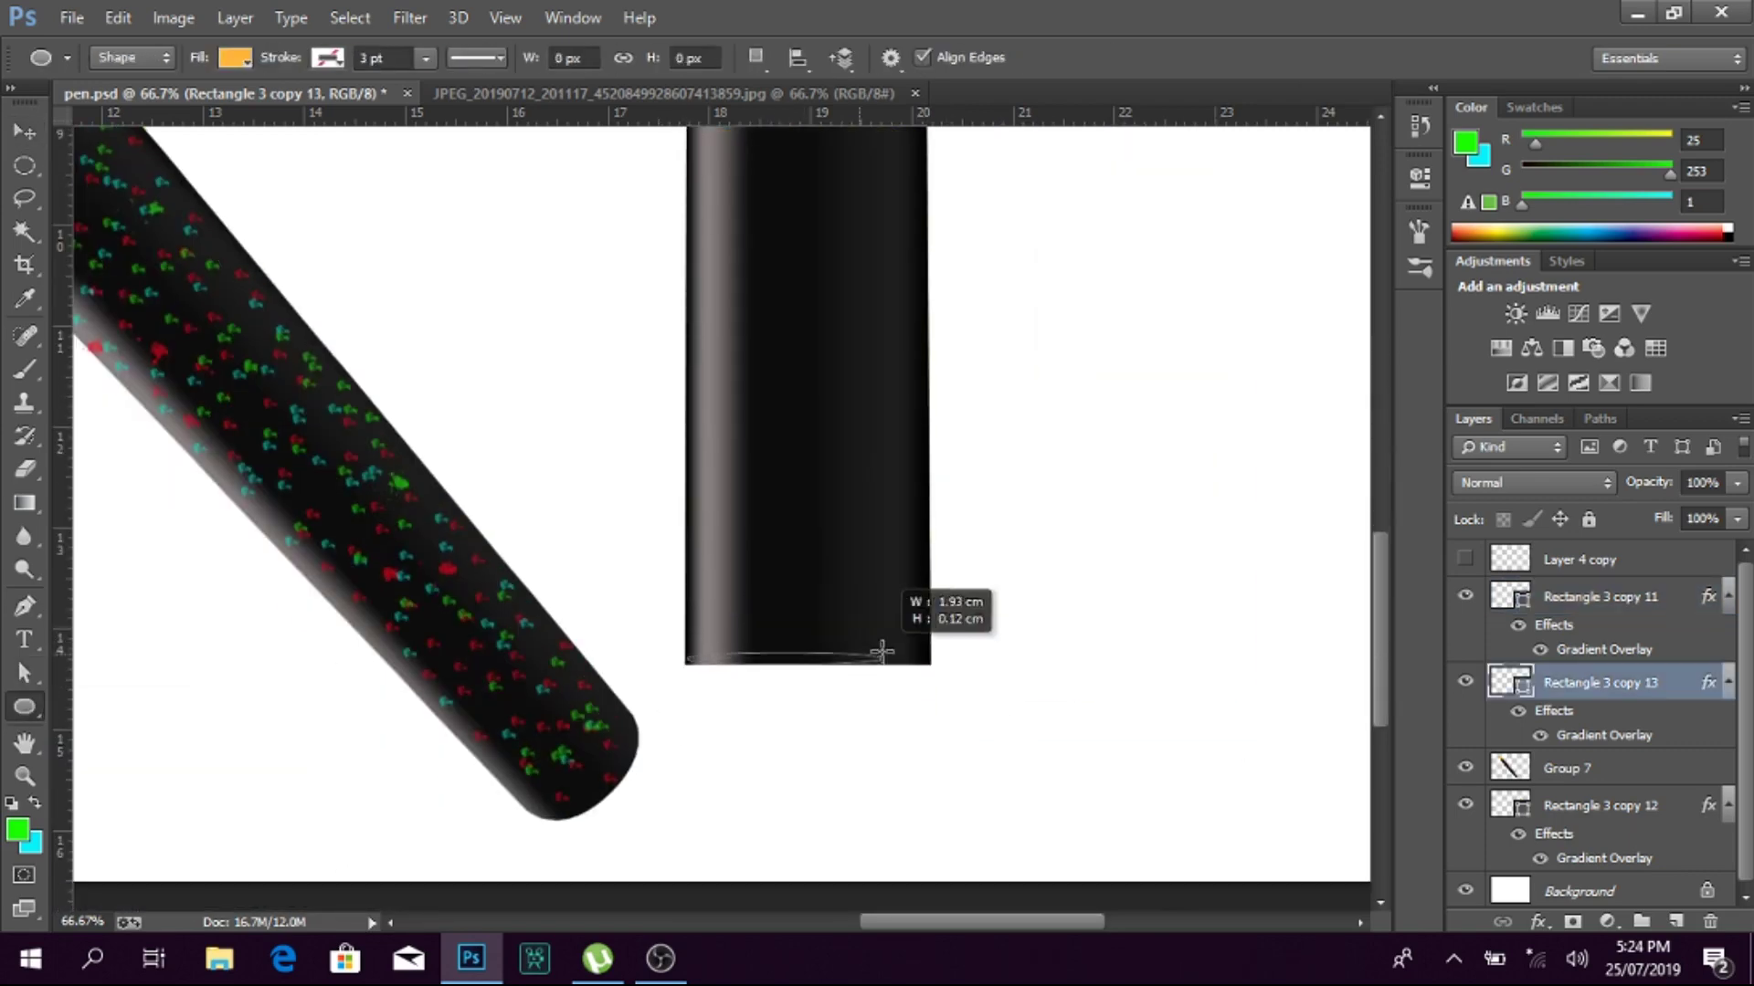
pyautogui.click(1350, 152)
pyautogui.doubleClick(1510, 682)
pyautogui.press('Return')
pyautogui.hotkey('ctrl', 'shift', ']')
pyautogui.click(25, 131)
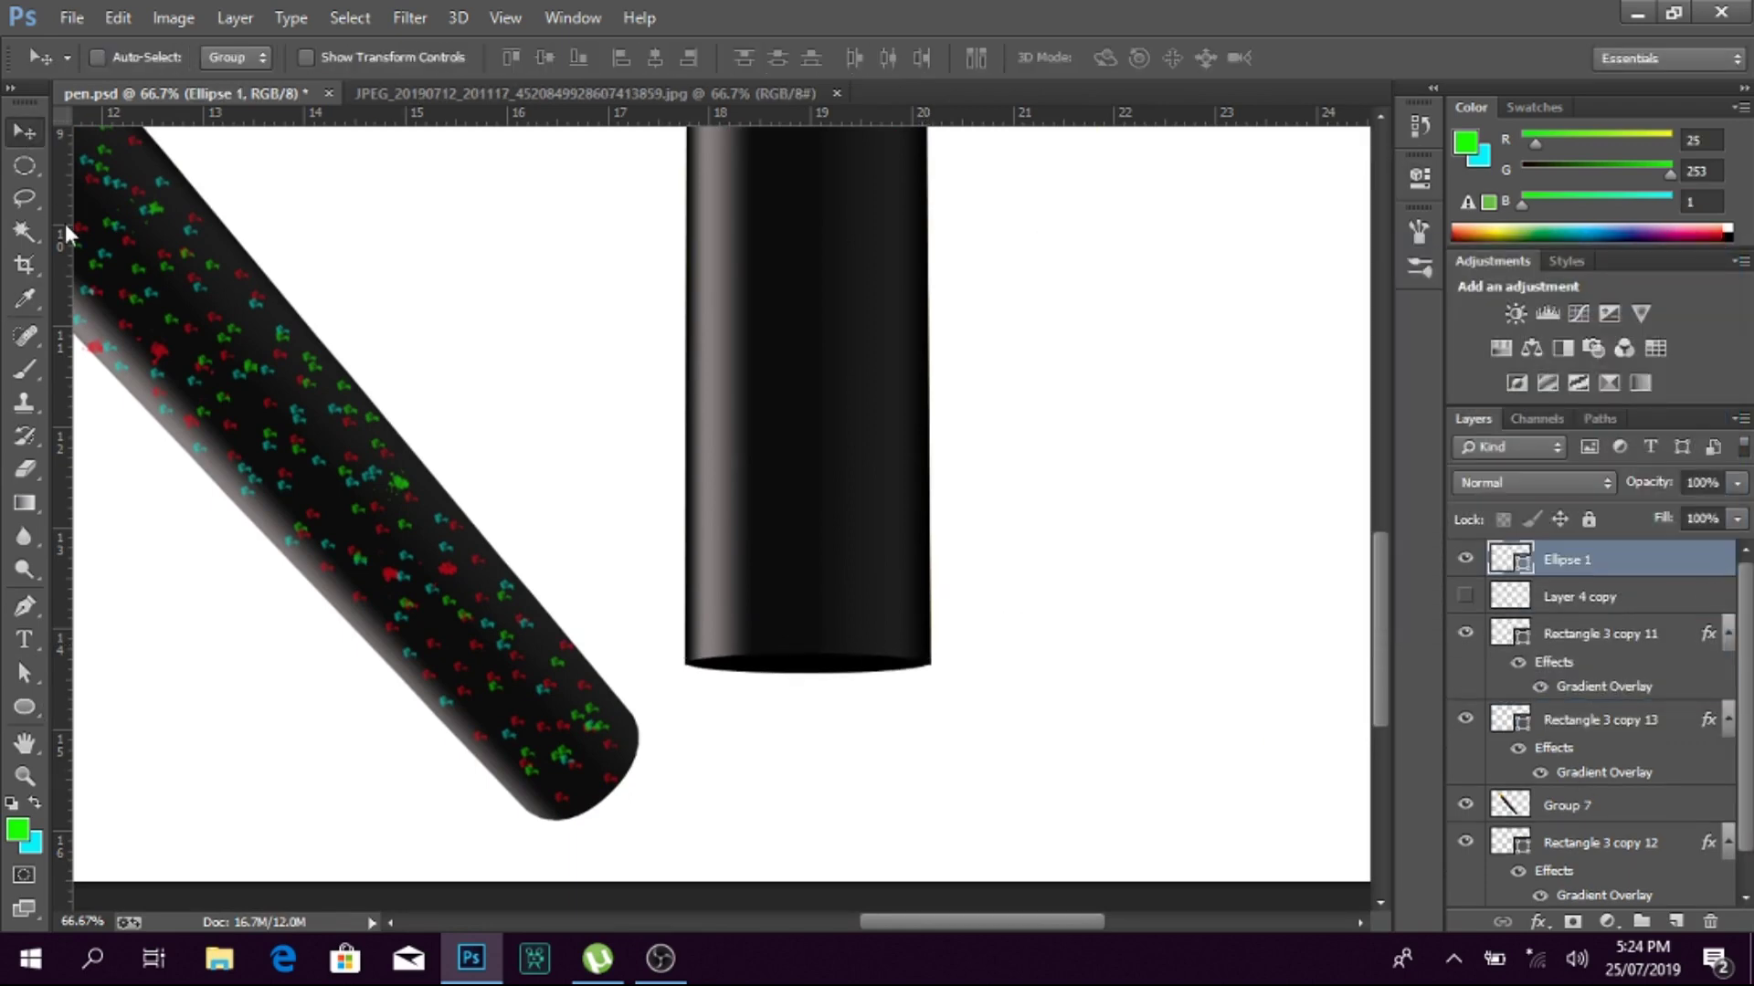
# Step: Give the ellipse a pale Outer Glow layer style
pyautogui.doubleClick(1685, 566)
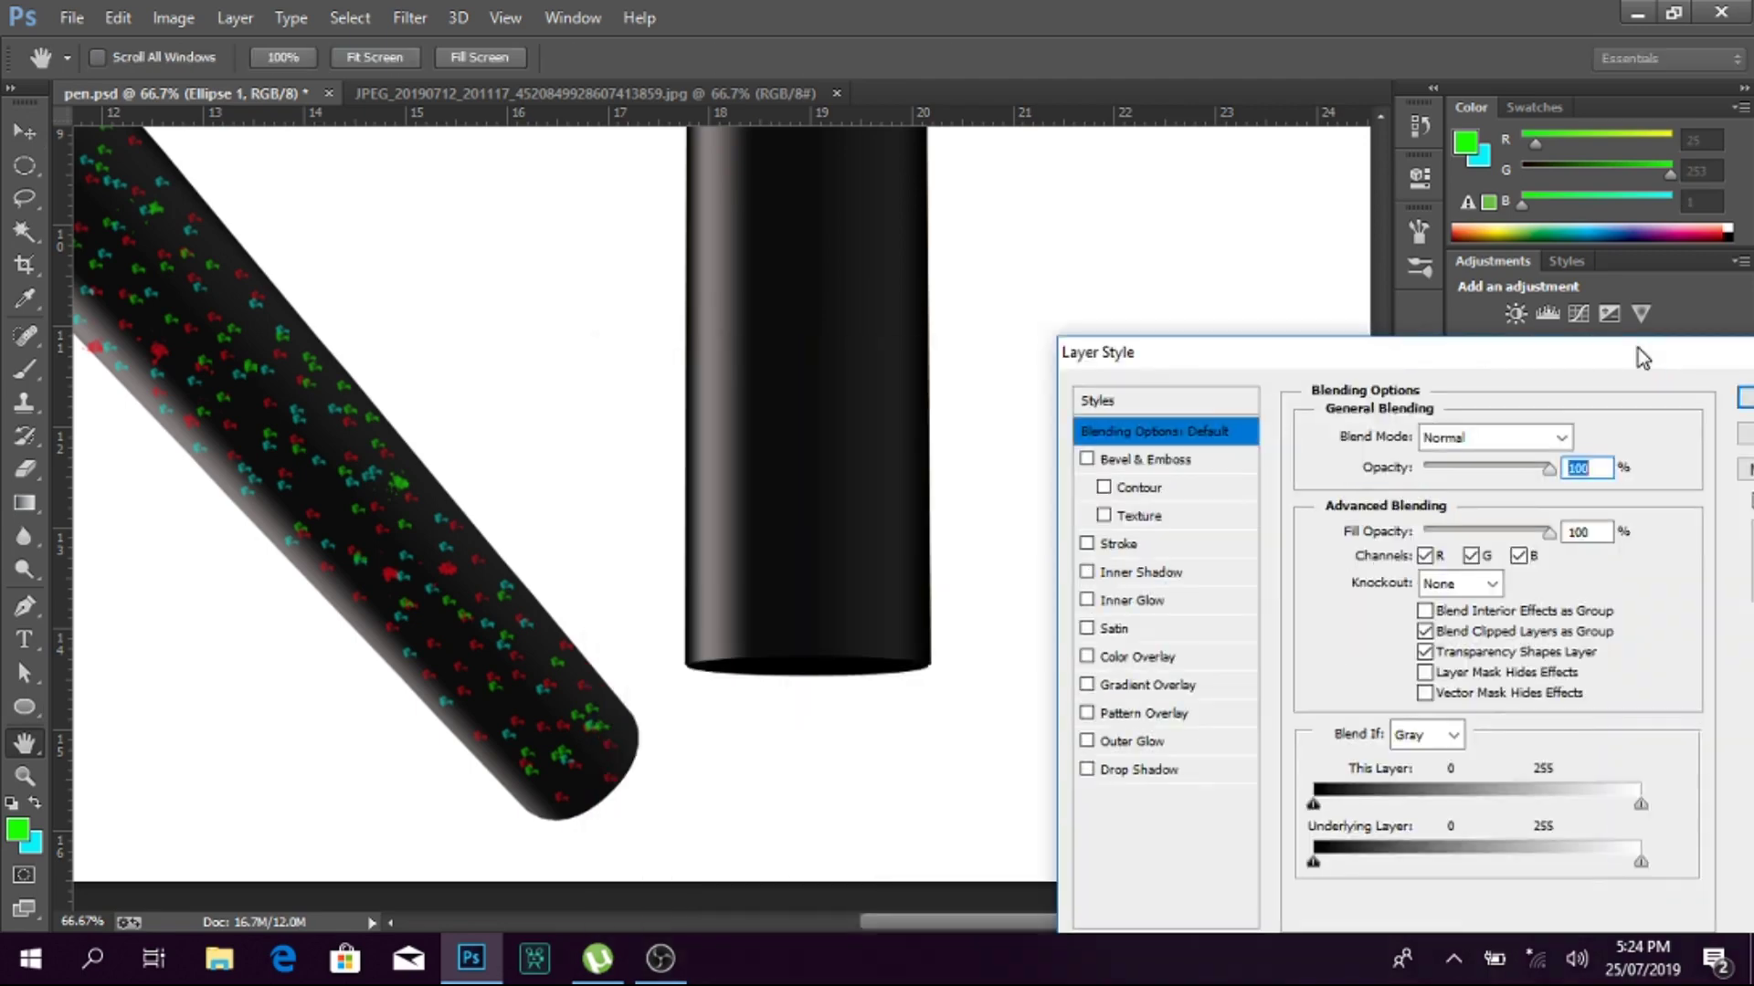
pyautogui.click(1176, 742)
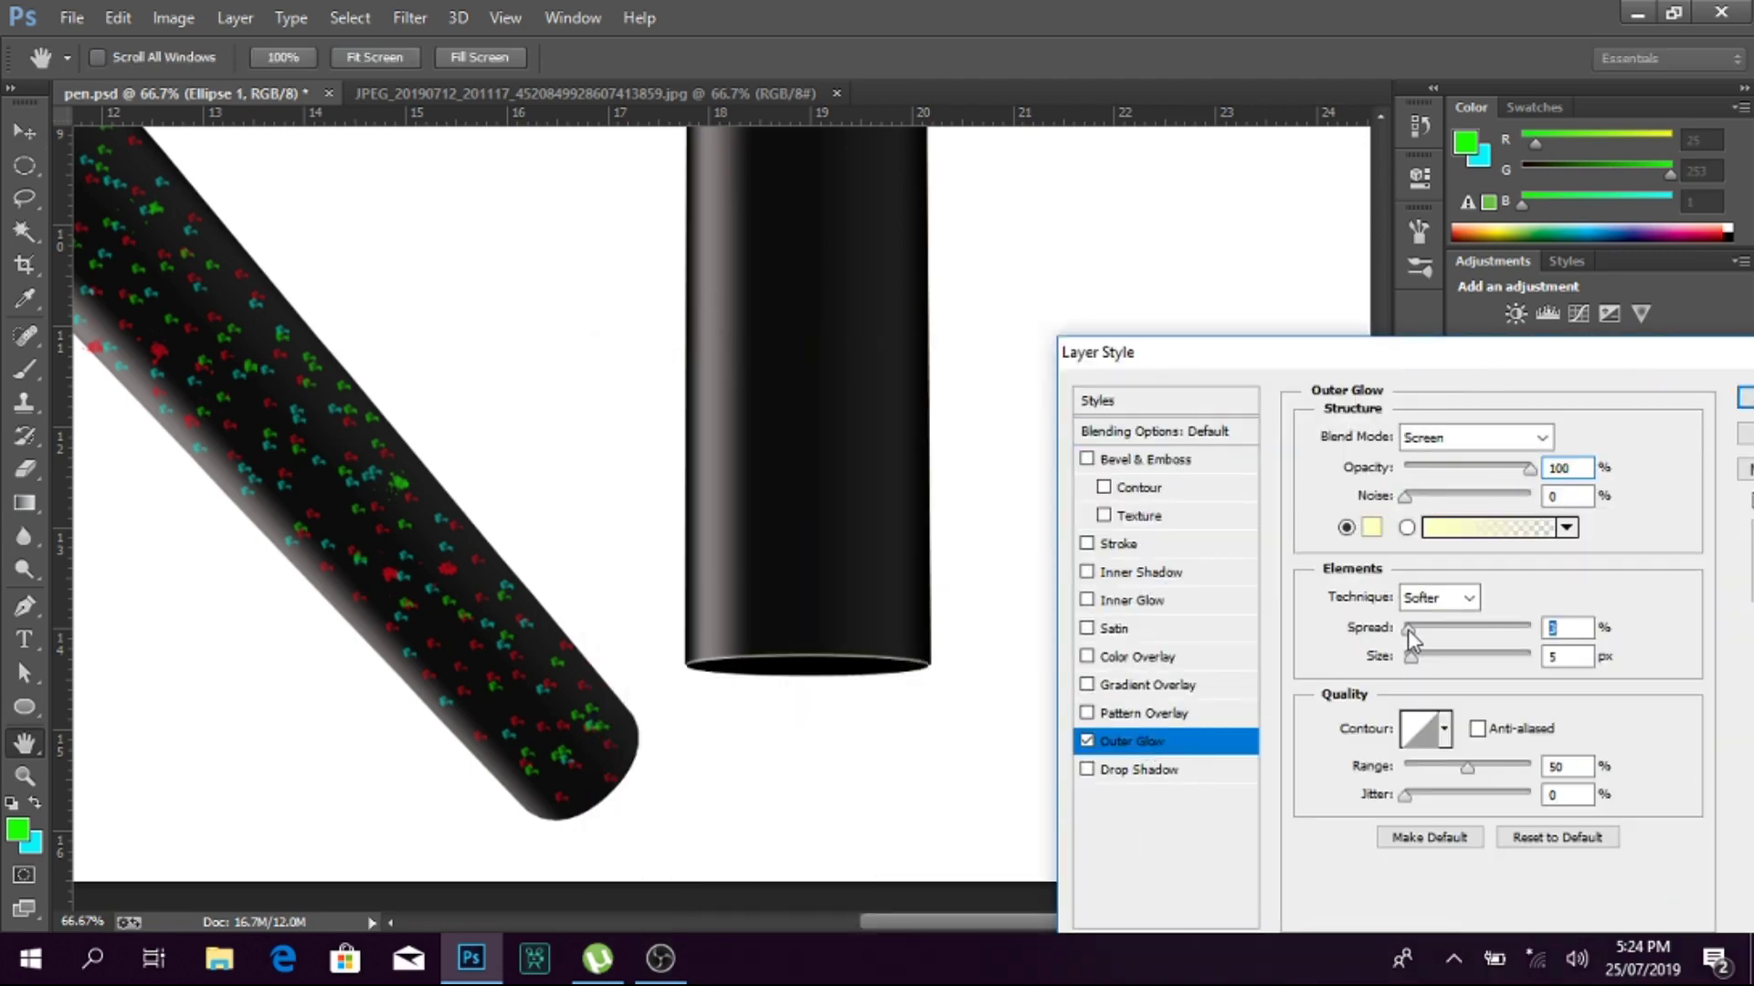
pyautogui.moveTo(1491, 374); pyautogui.dragTo(1395, 377)
pyautogui.press('Return')
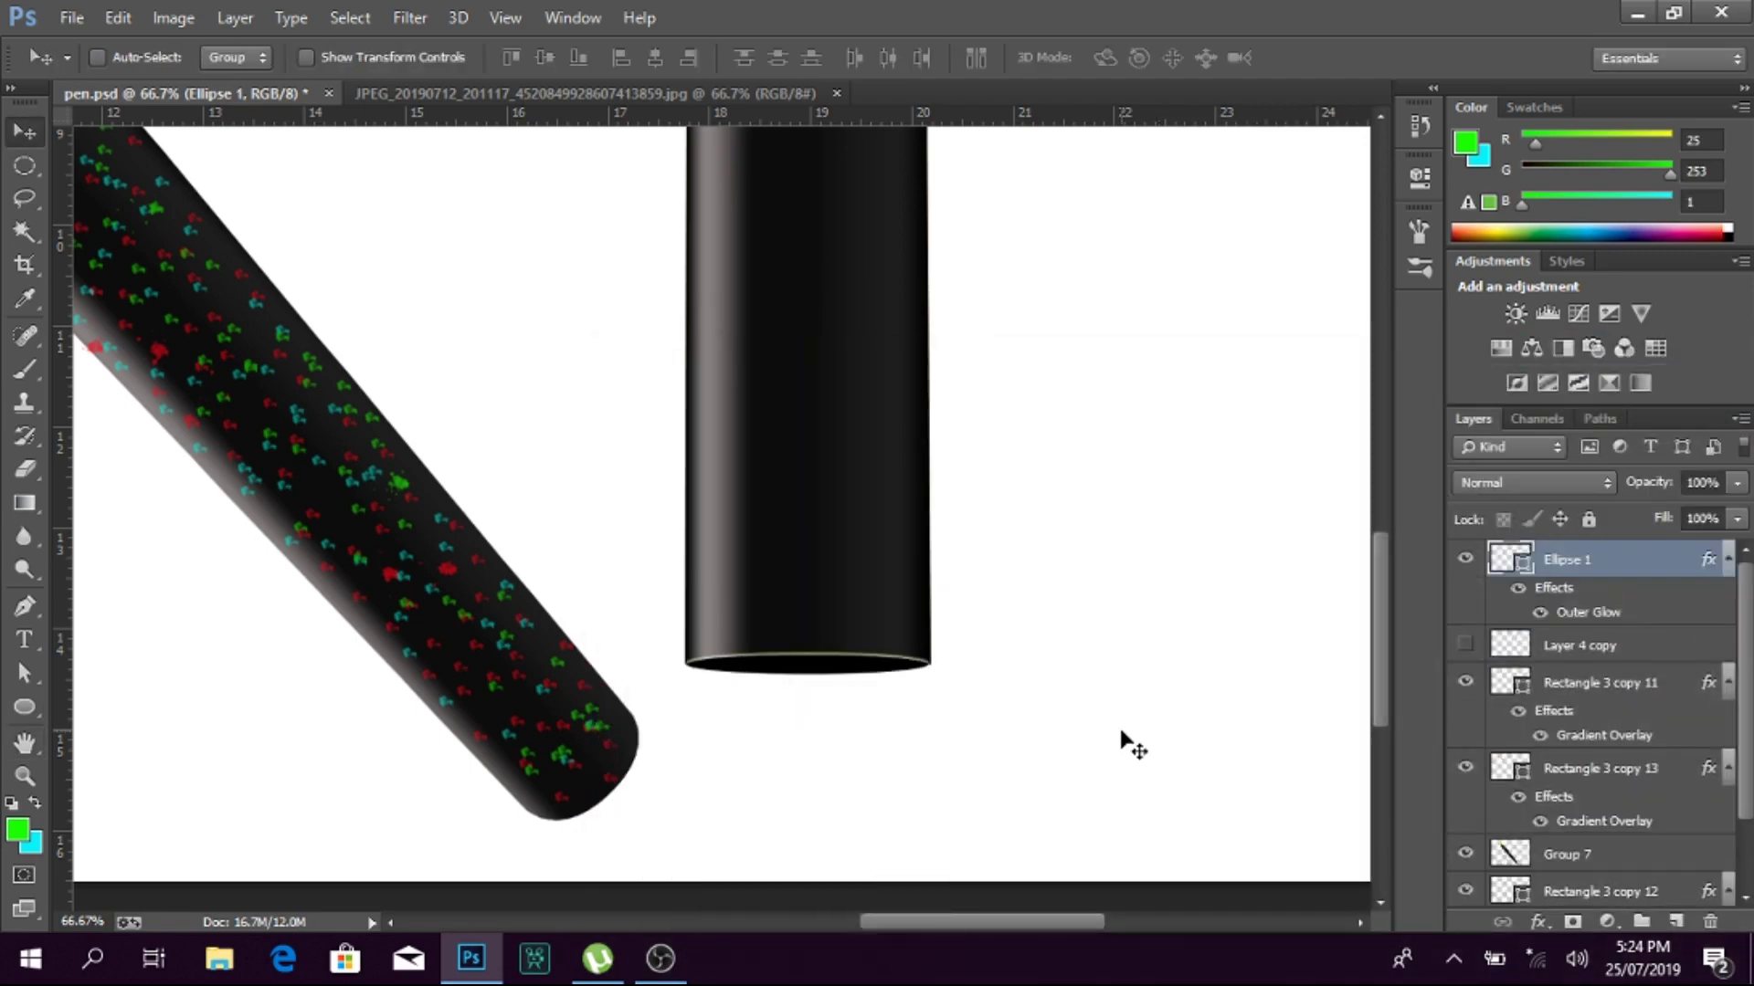
# Step: Zoom in to inspect the ellipse's anchors, then refit the pen and zoom on the cap
pyautogui.click(25, 775)
pyautogui.click(931, 694)
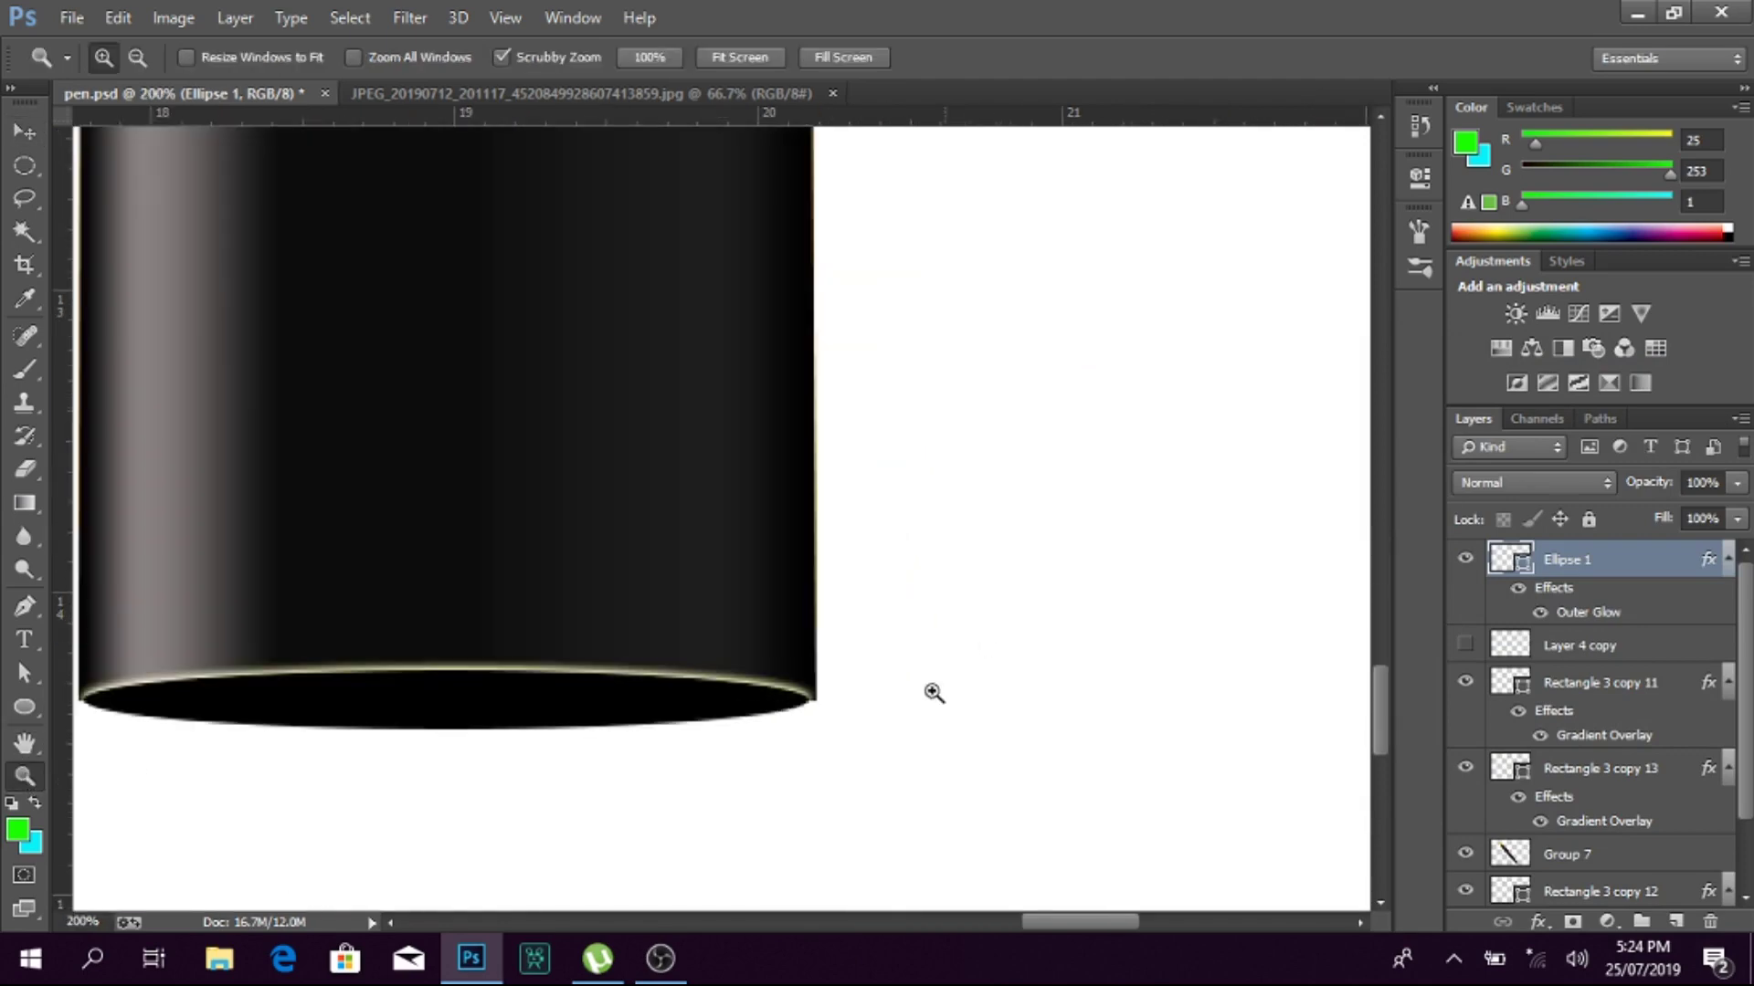
pyautogui.press('a')
pyautogui.click(816, 717)
pyautogui.press('Return')
pyautogui.click(83, 701)
pyautogui.click(928, 864)
pyautogui.hotkey('ctrl', '0')
pyautogui.press('z')
pyautogui.click(1023, 637)
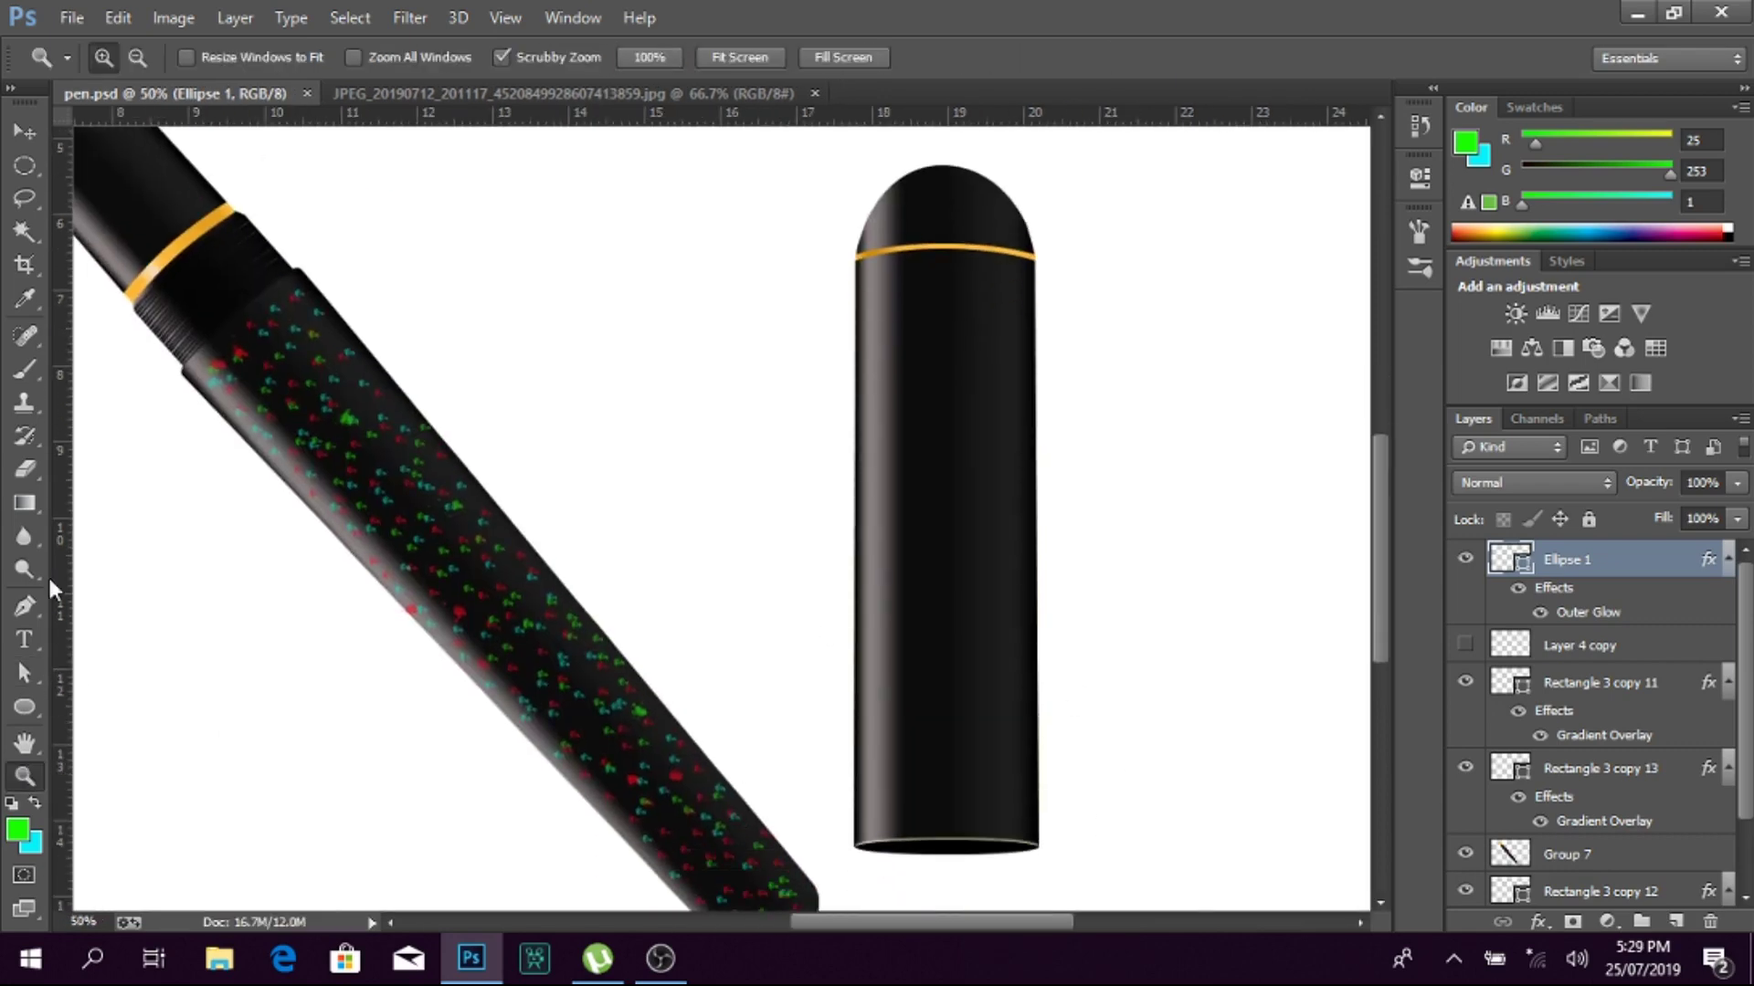
# Step: Draw a tall rounded-rectangle bar inside the pen cap
pyautogui.click(25, 706)
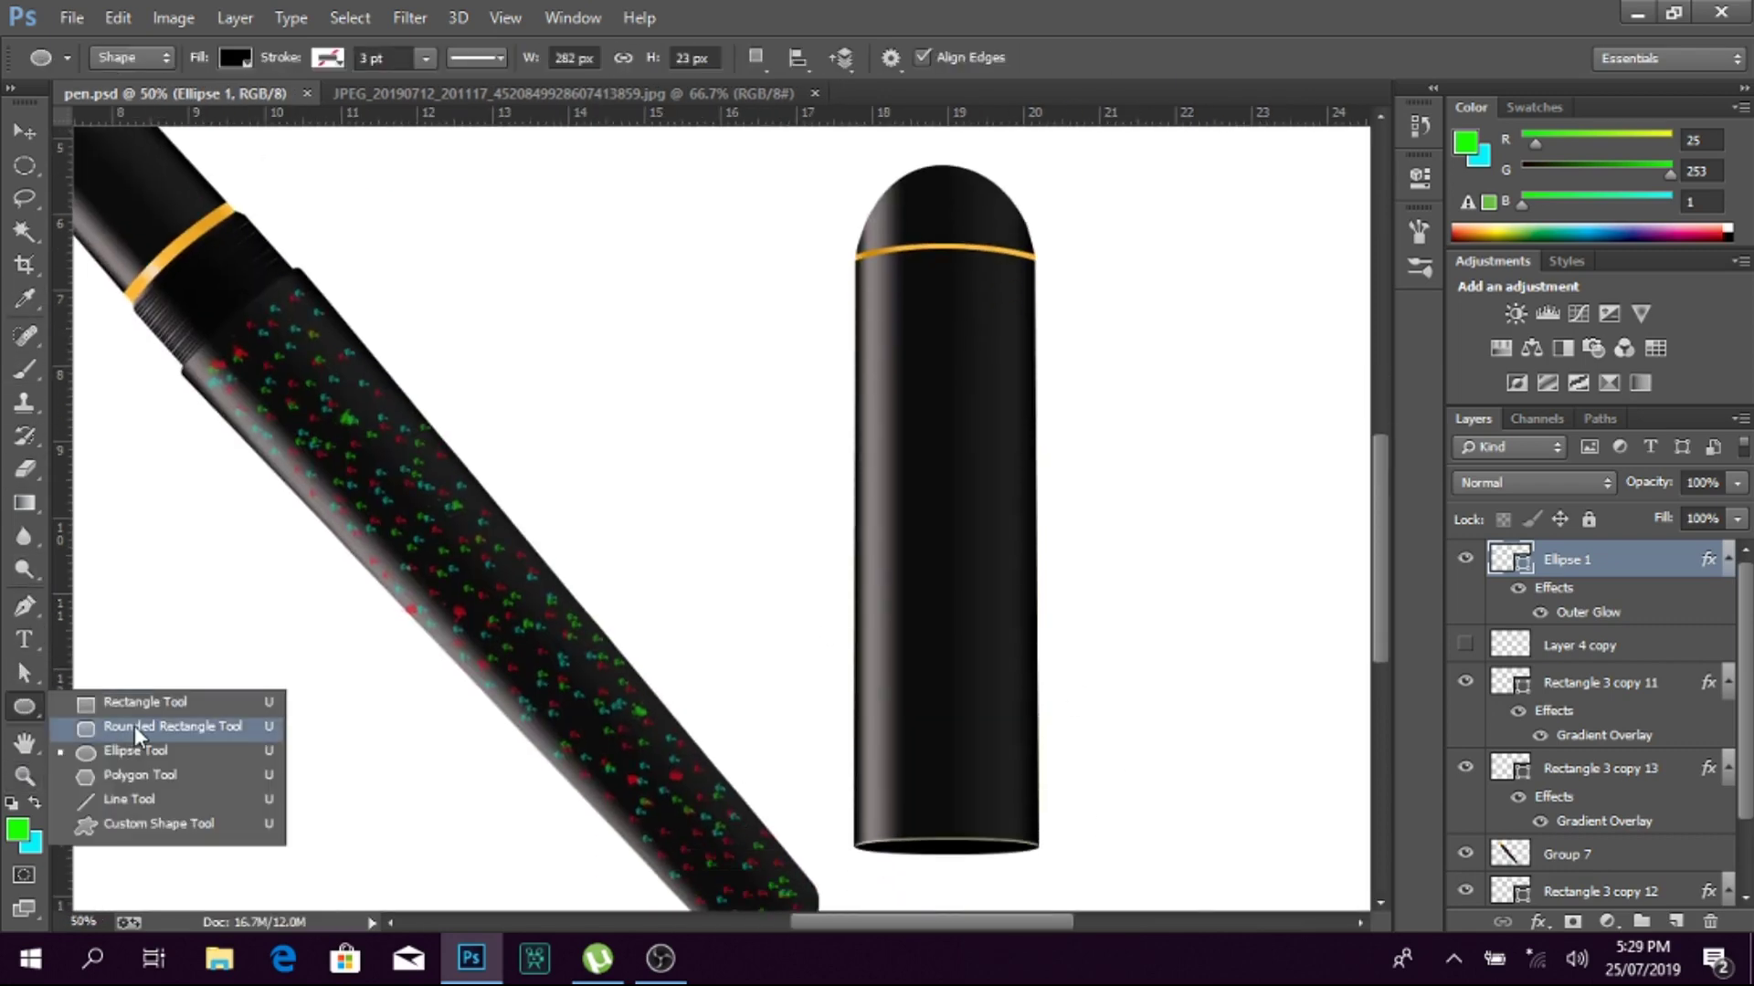
pyautogui.click(137, 726)
pyautogui.moveTo(638, 442); pyautogui.dragTo(682, 542)
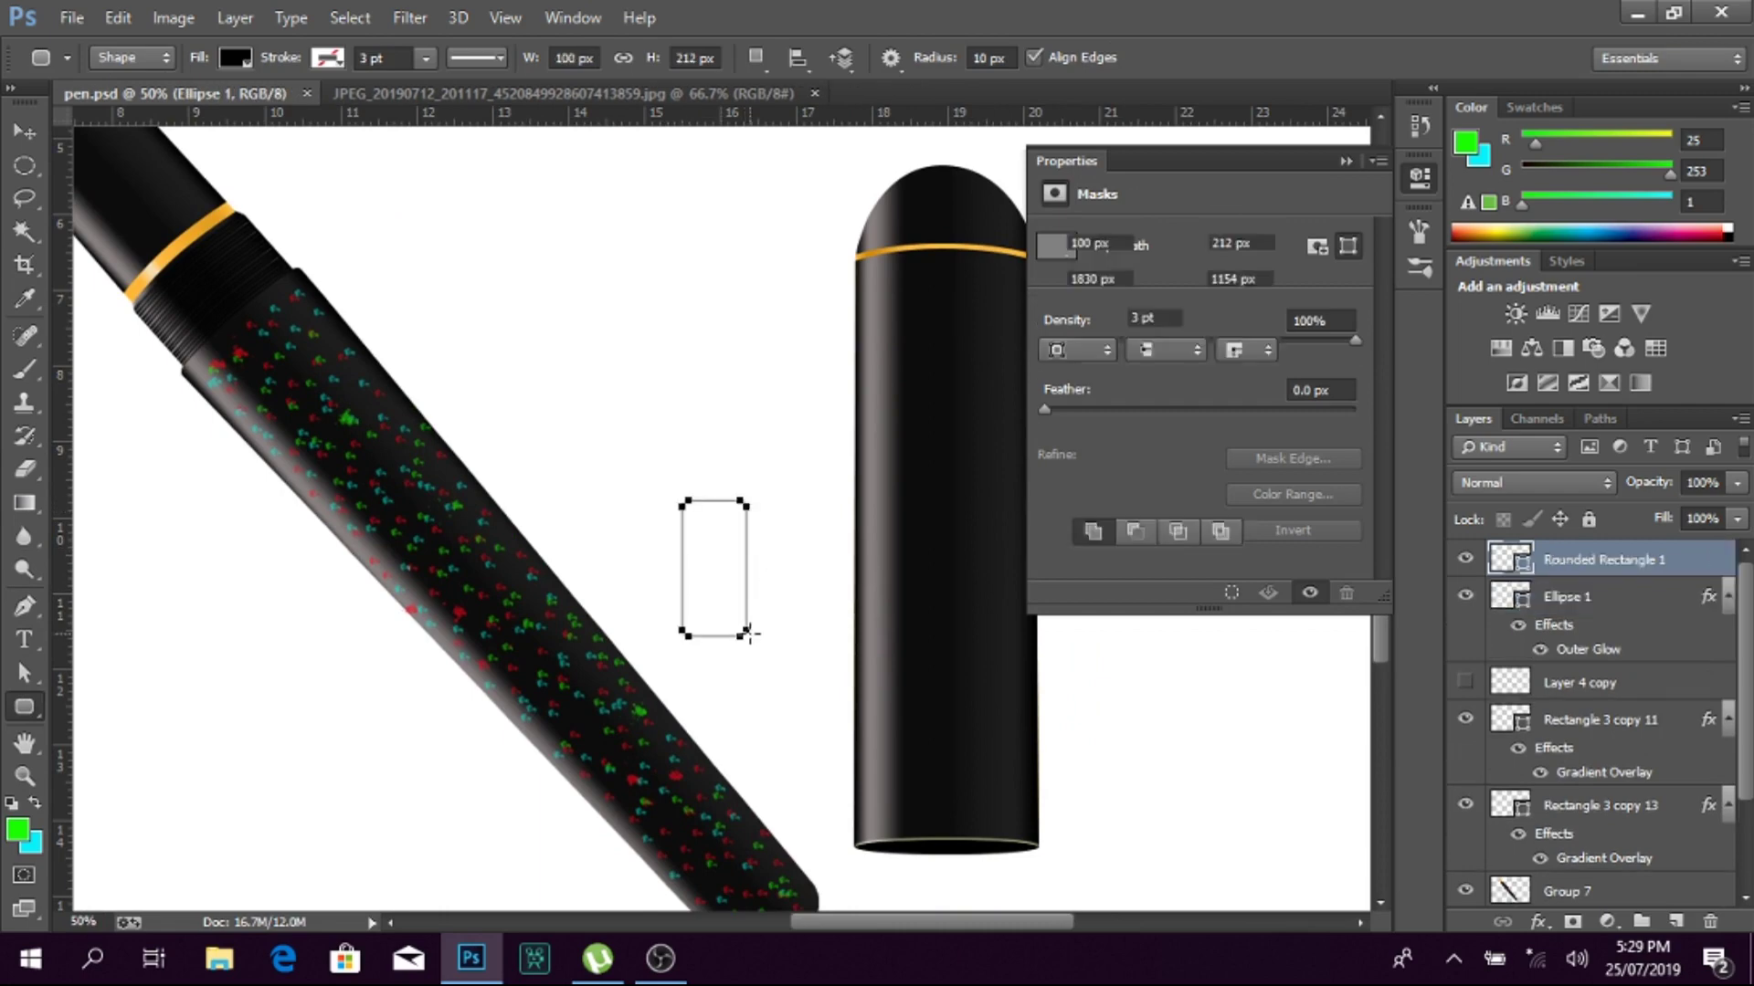
pyautogui.hotkey('ctrl', 'z')
pyautogui.click(979, 58)
pyautogui.moveTo(692, 402); pyautogui.dragTo(770, 735)
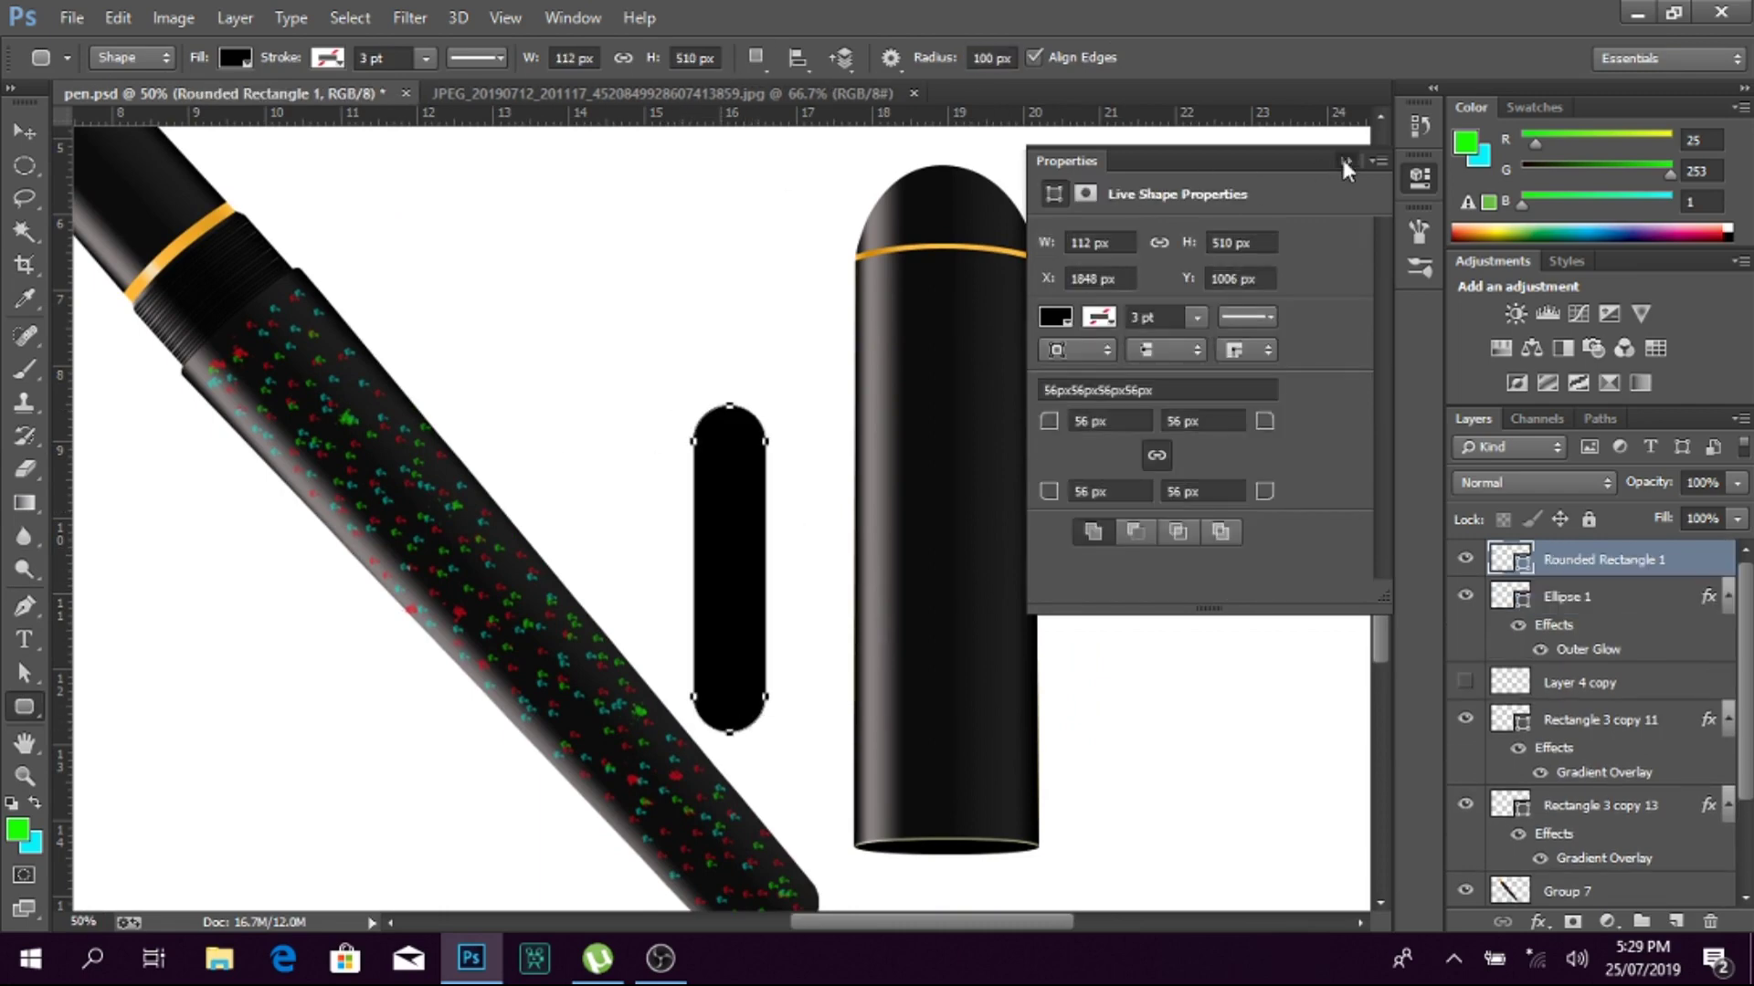
pyautogui.click(1345, 161)
pyautogui.hotkey('ctrl', 'z')
pyautogui.moveTo(918, 247); pyautogui.dragTo(967, 672)
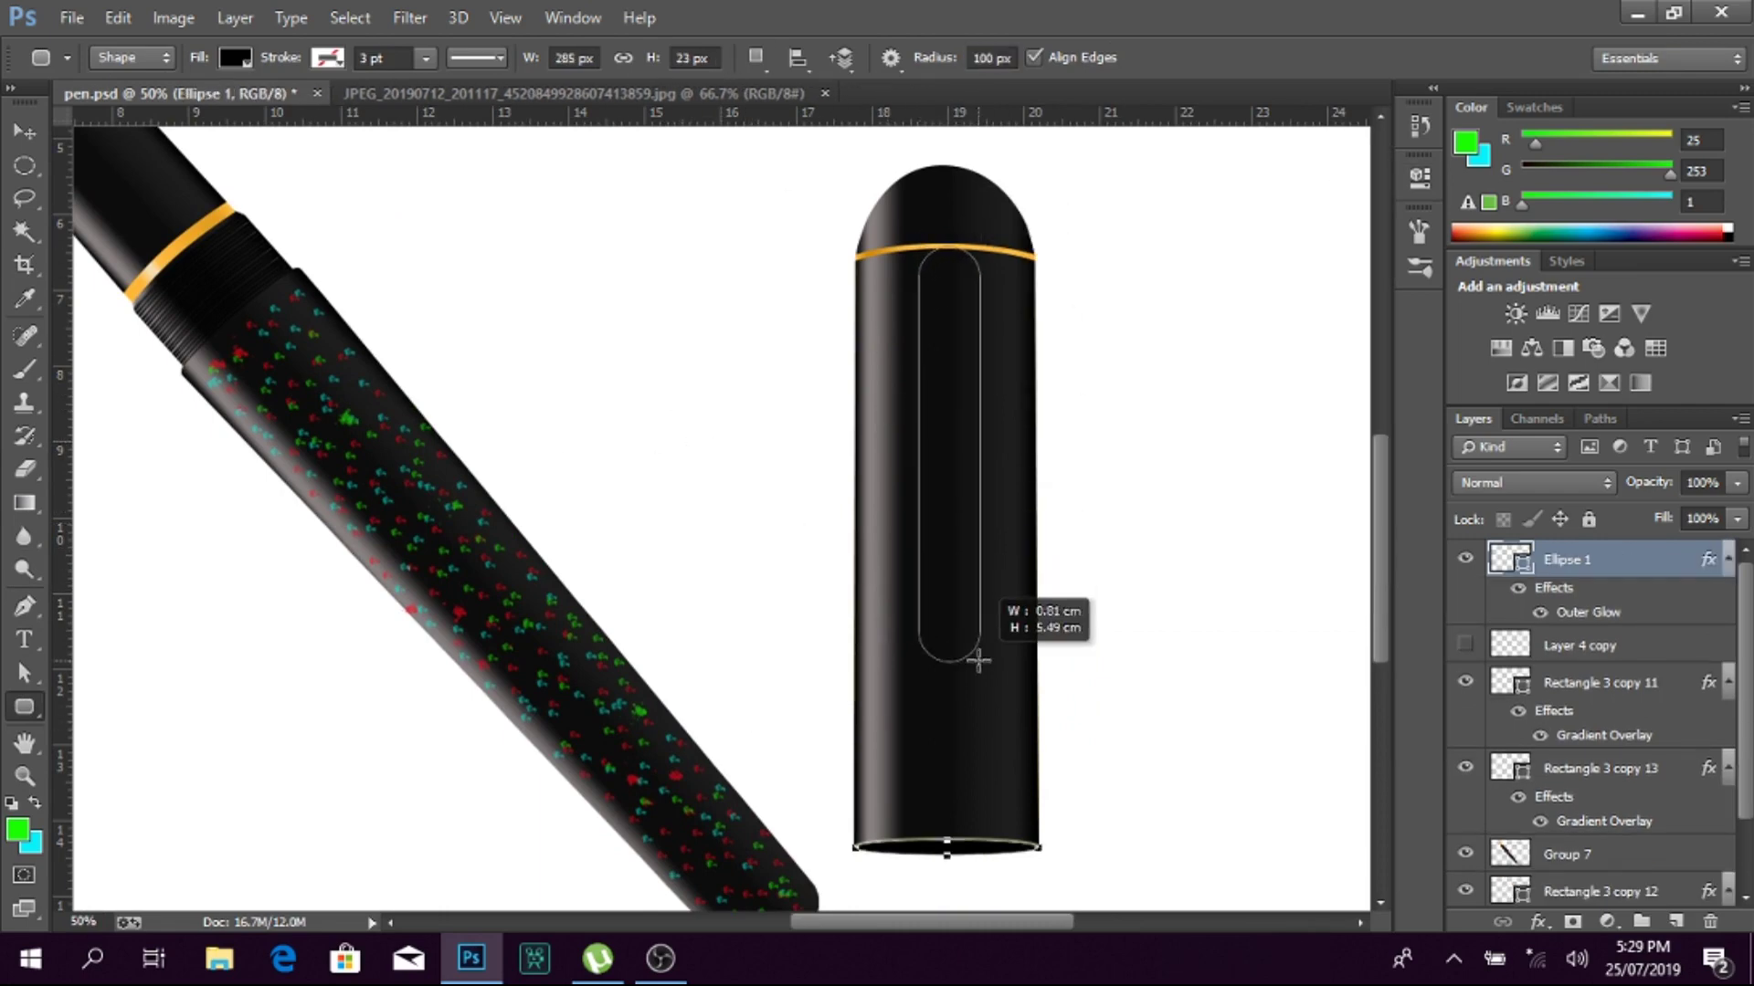
pyautogui.click(1345, 161)
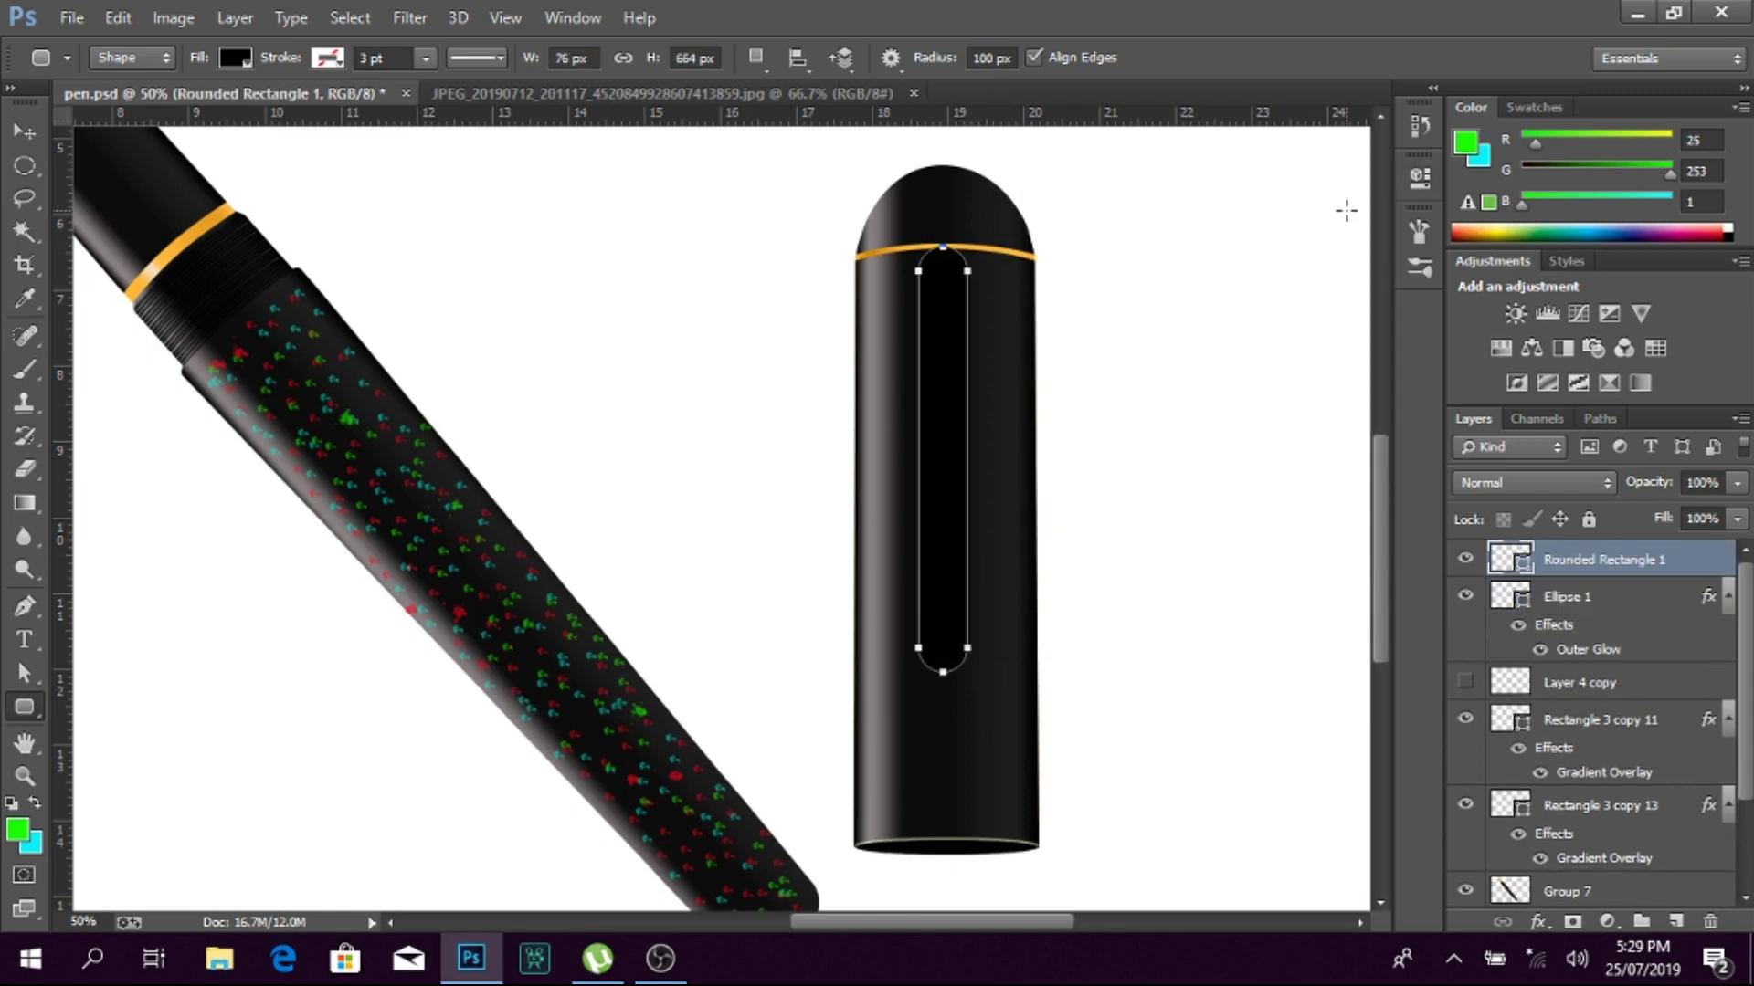
# Step: Delete the hidden Layer 4 copy and paste Rectangle 3 copy 13's gold gradient style onto the bar
pyautogui.press('v')
pyautogui.click(1568, 597)
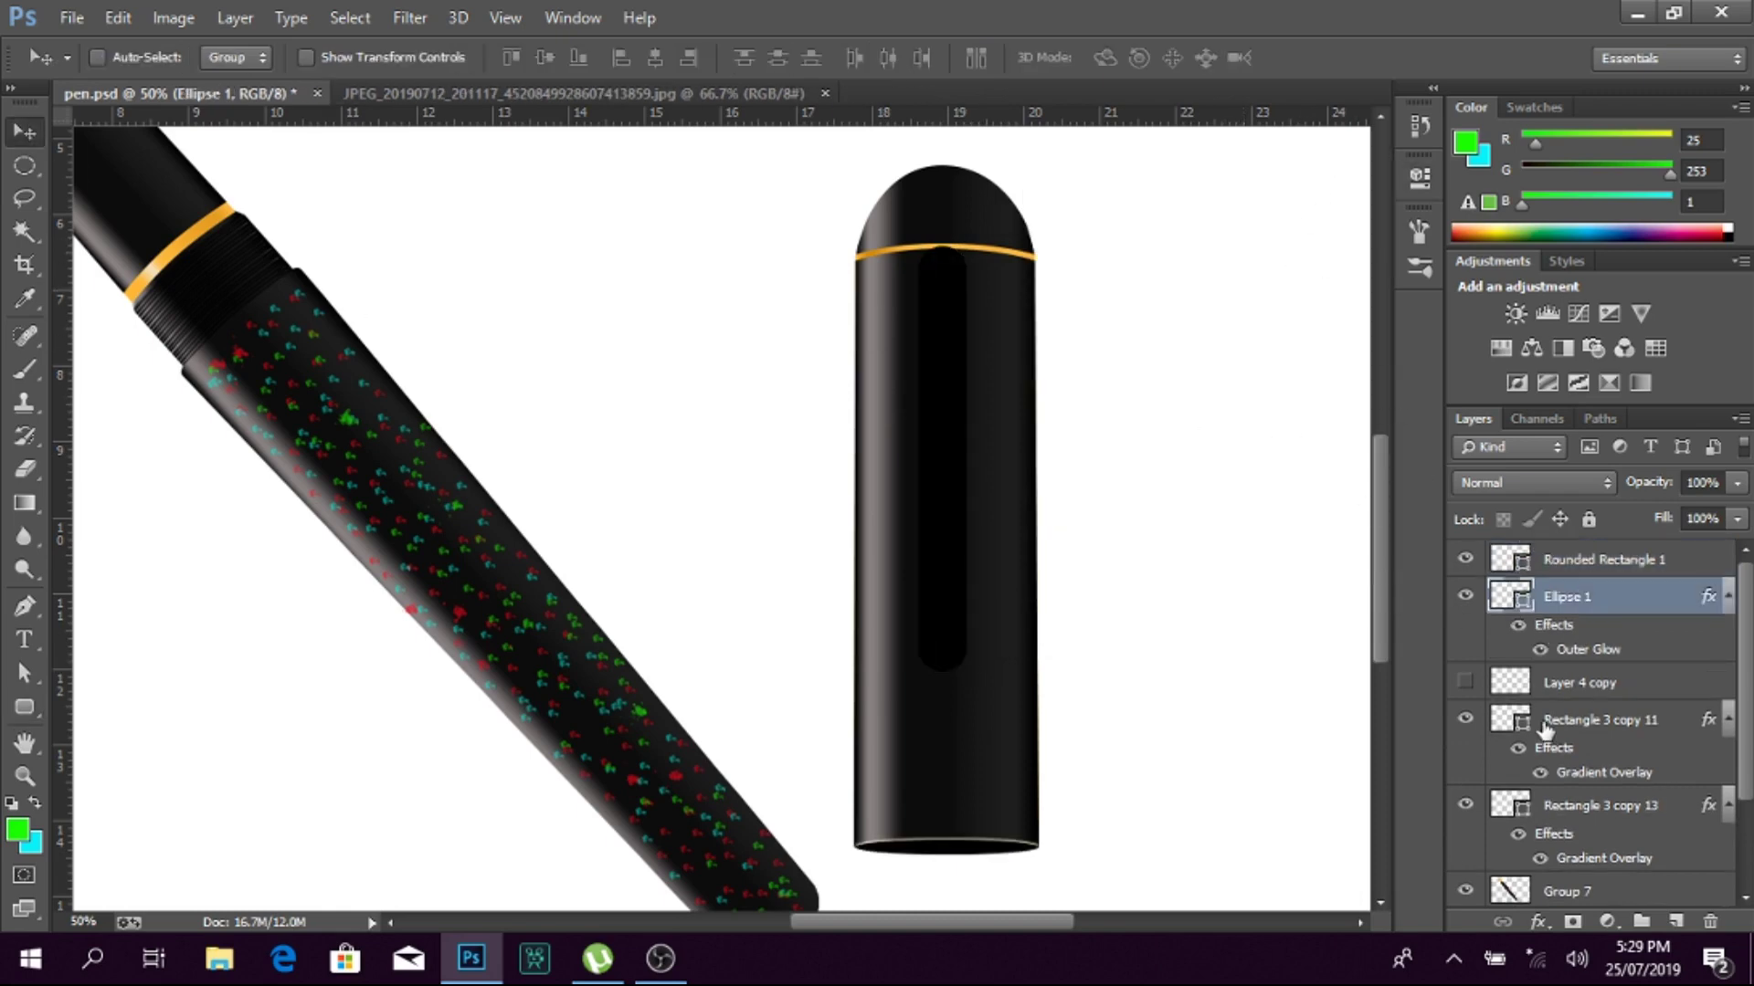
pyautogui.moveTo(1589, 682); pyautogui.dragTo(1709, 922)
pyautogui.click(1622, 770)
pyautogui.rightClick(1590, 822)
pyautogui.press('Escape')
pyautogui.rightClick(1559, 571)
pyautogui.click(1105, 585)
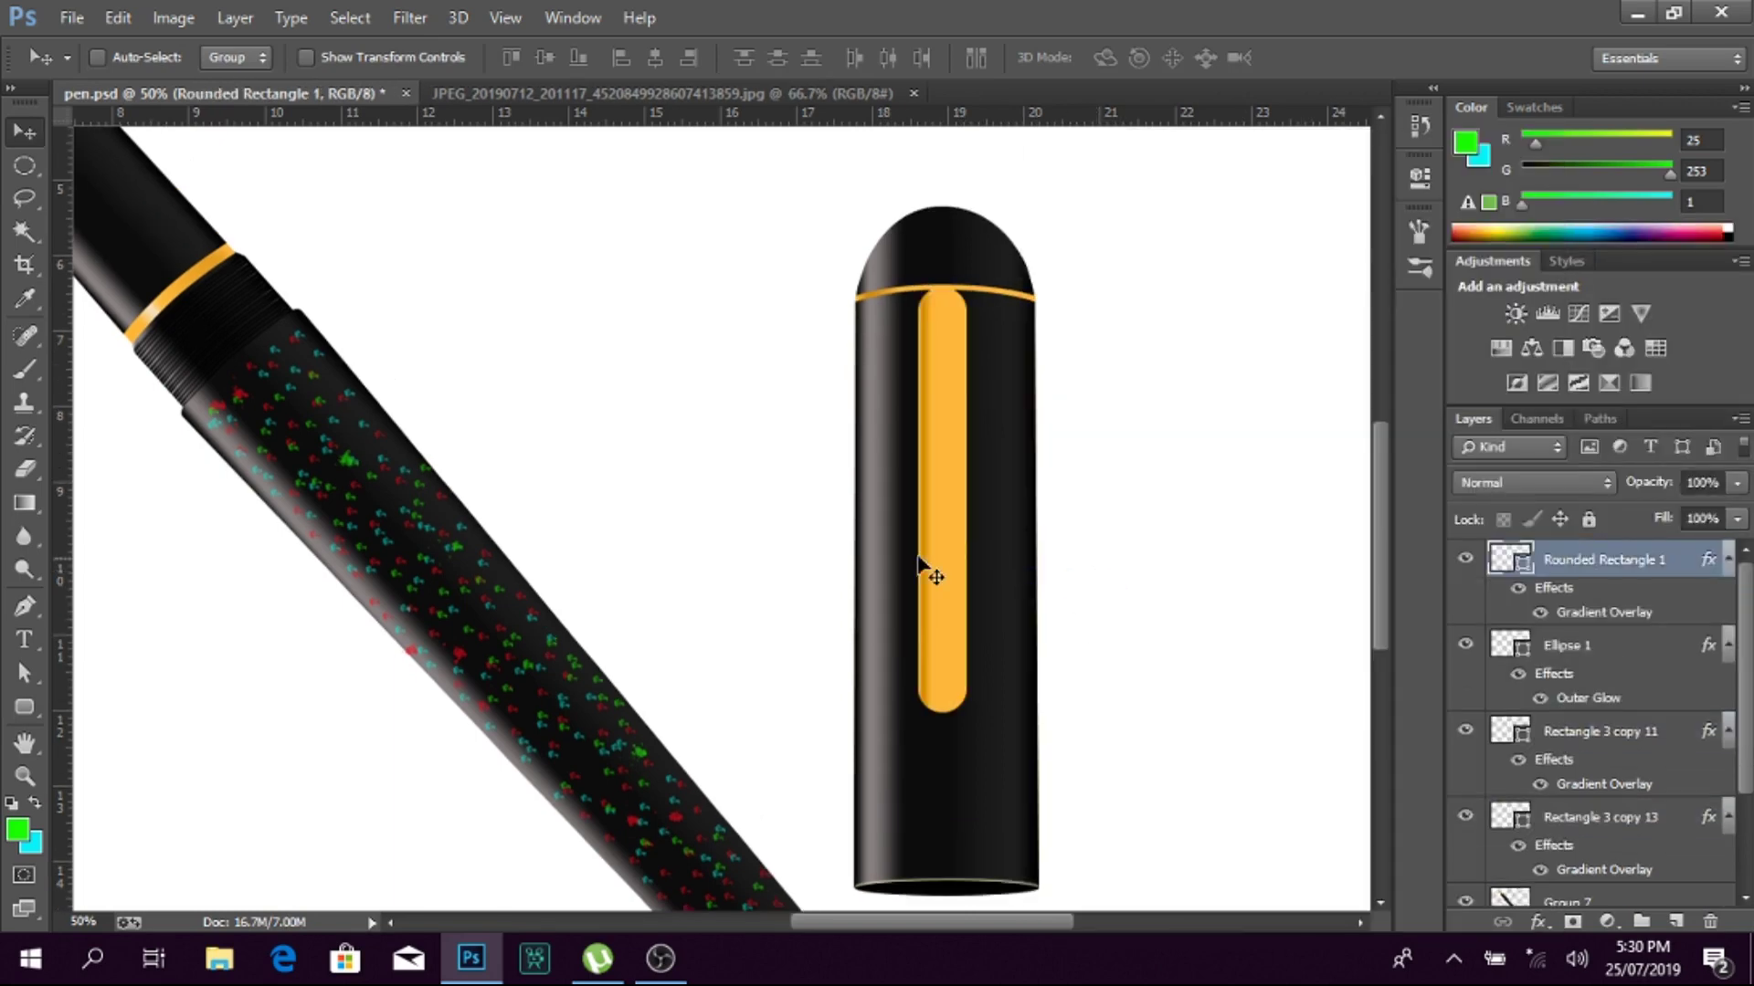
# Step: Nudge the orange bar down and delete its top anchor
pyautogui.keyDown('ctrl'); pyautogui.click(940, 505); pyautogui.keyUp('ctrl')
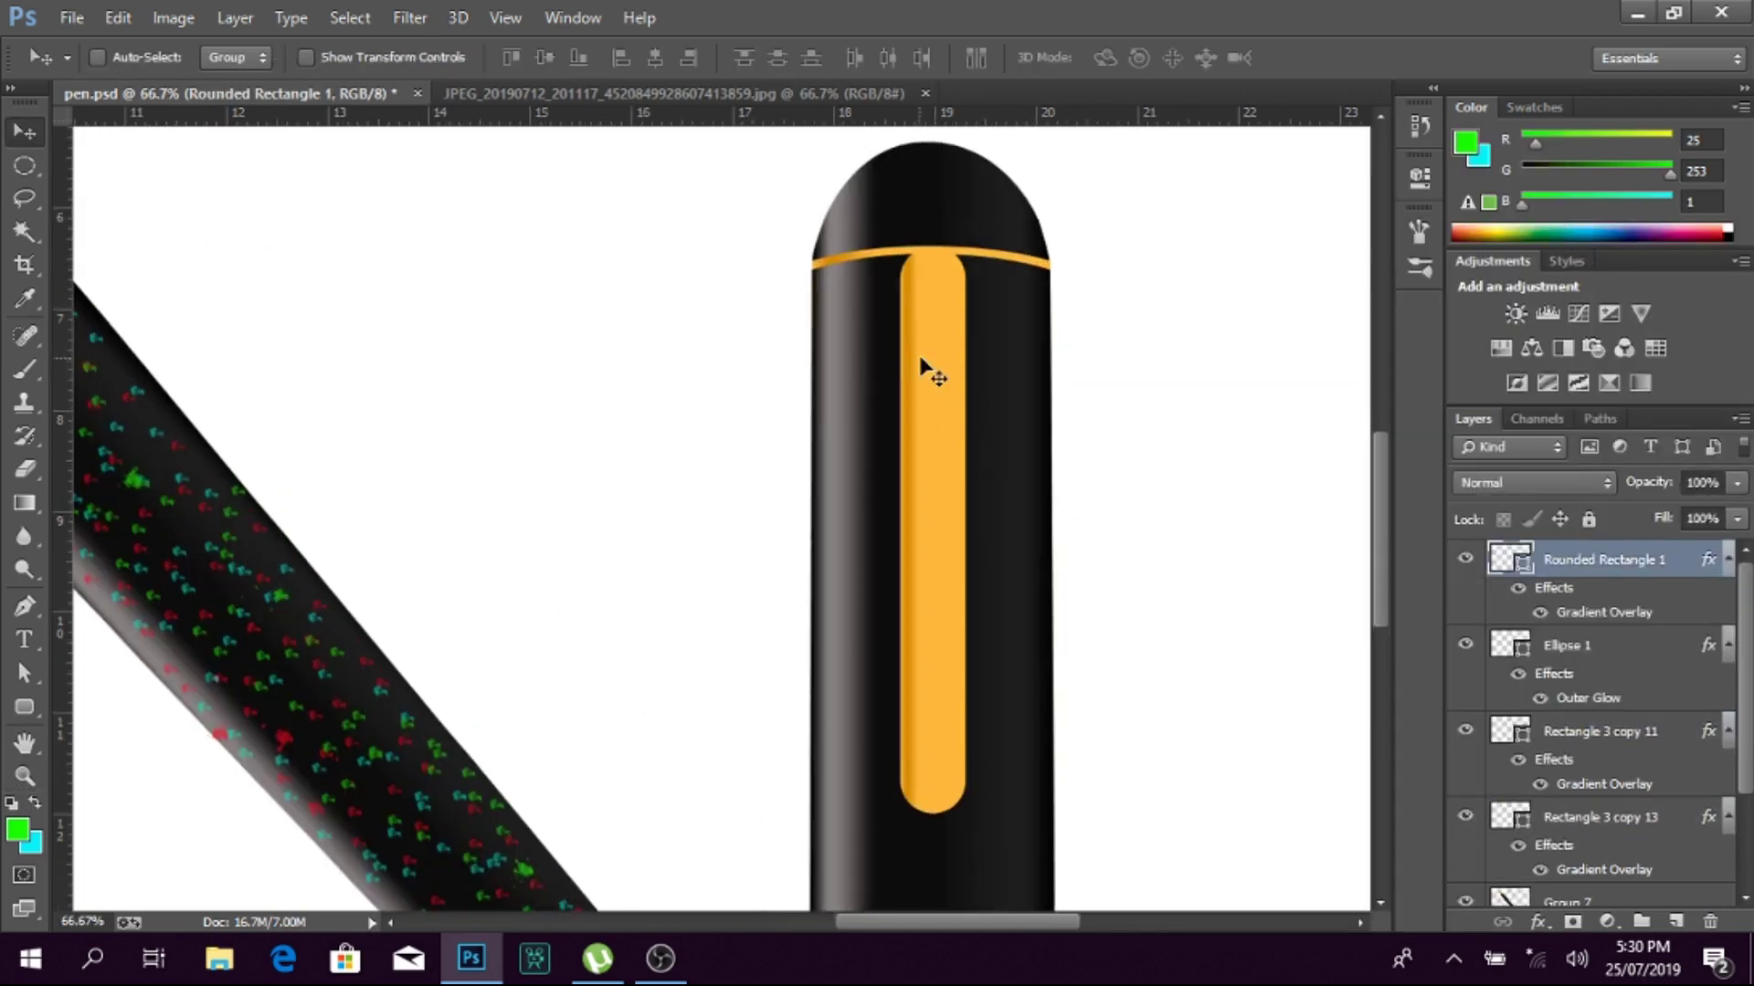
pyautogui.hotkey('shift', 'Down')
pyautogui.hotkey('shift', 'Down')
pyautogui.press('a')
pyautogui.click(25, 606)
pyautogui.click(932, 271)
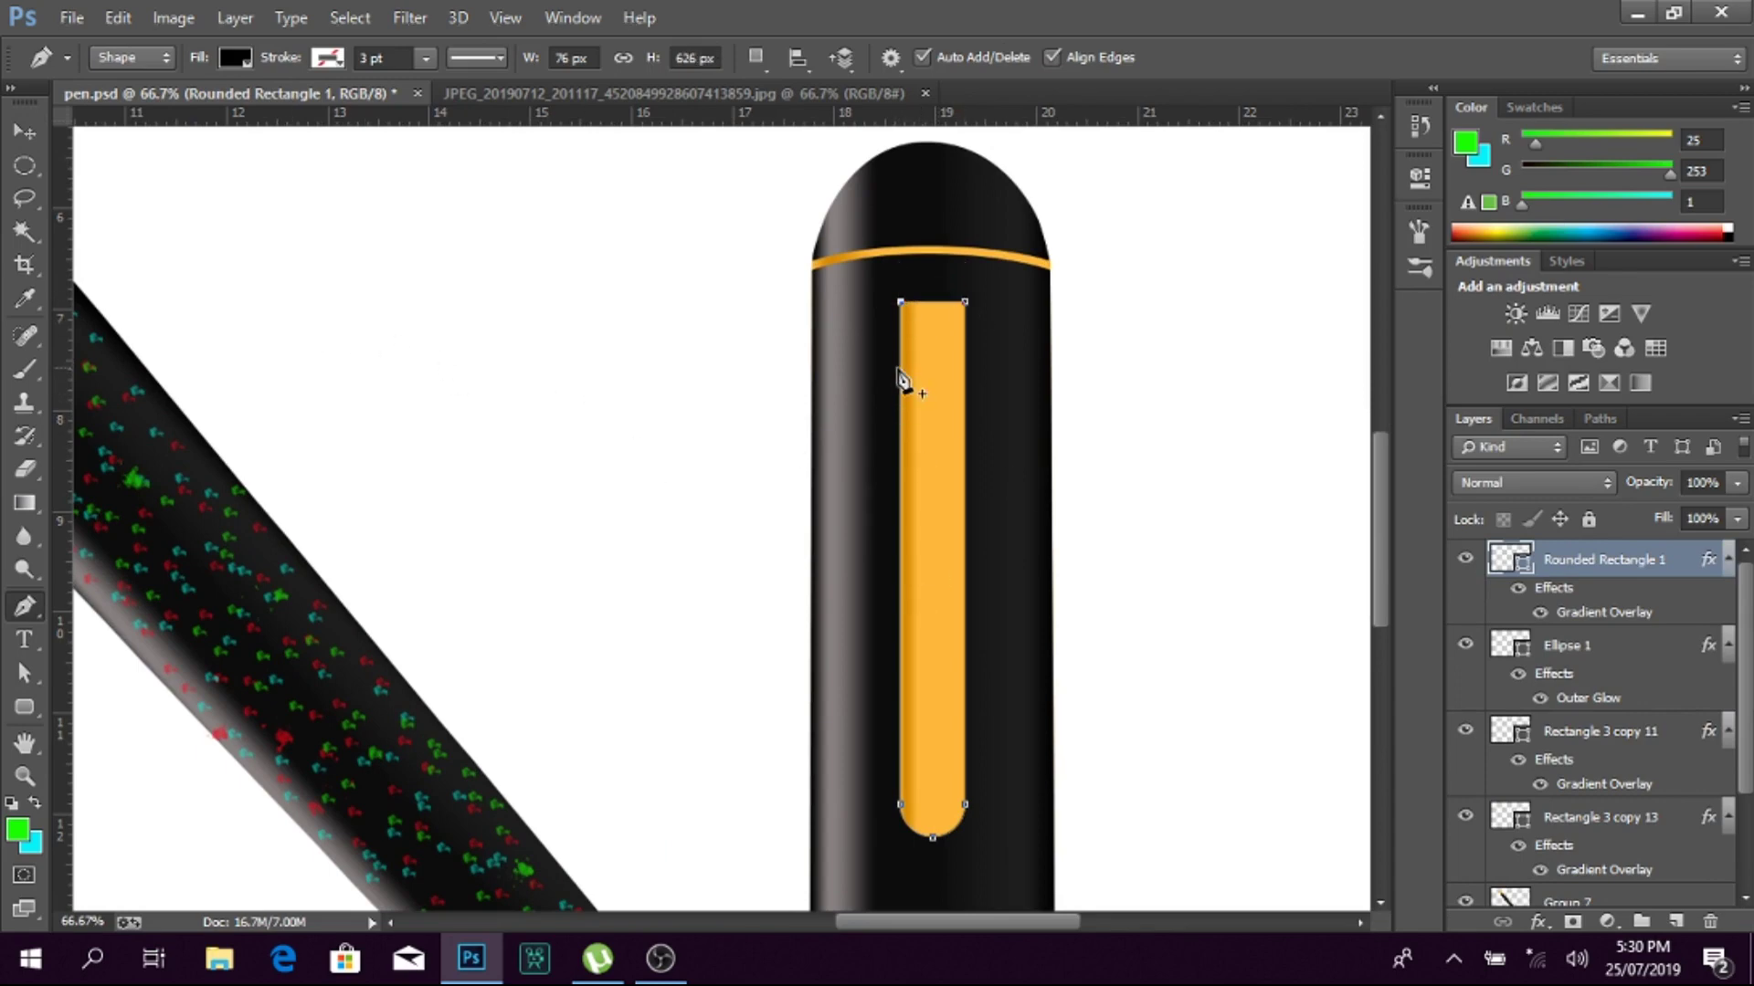
pyautogui.press('a')
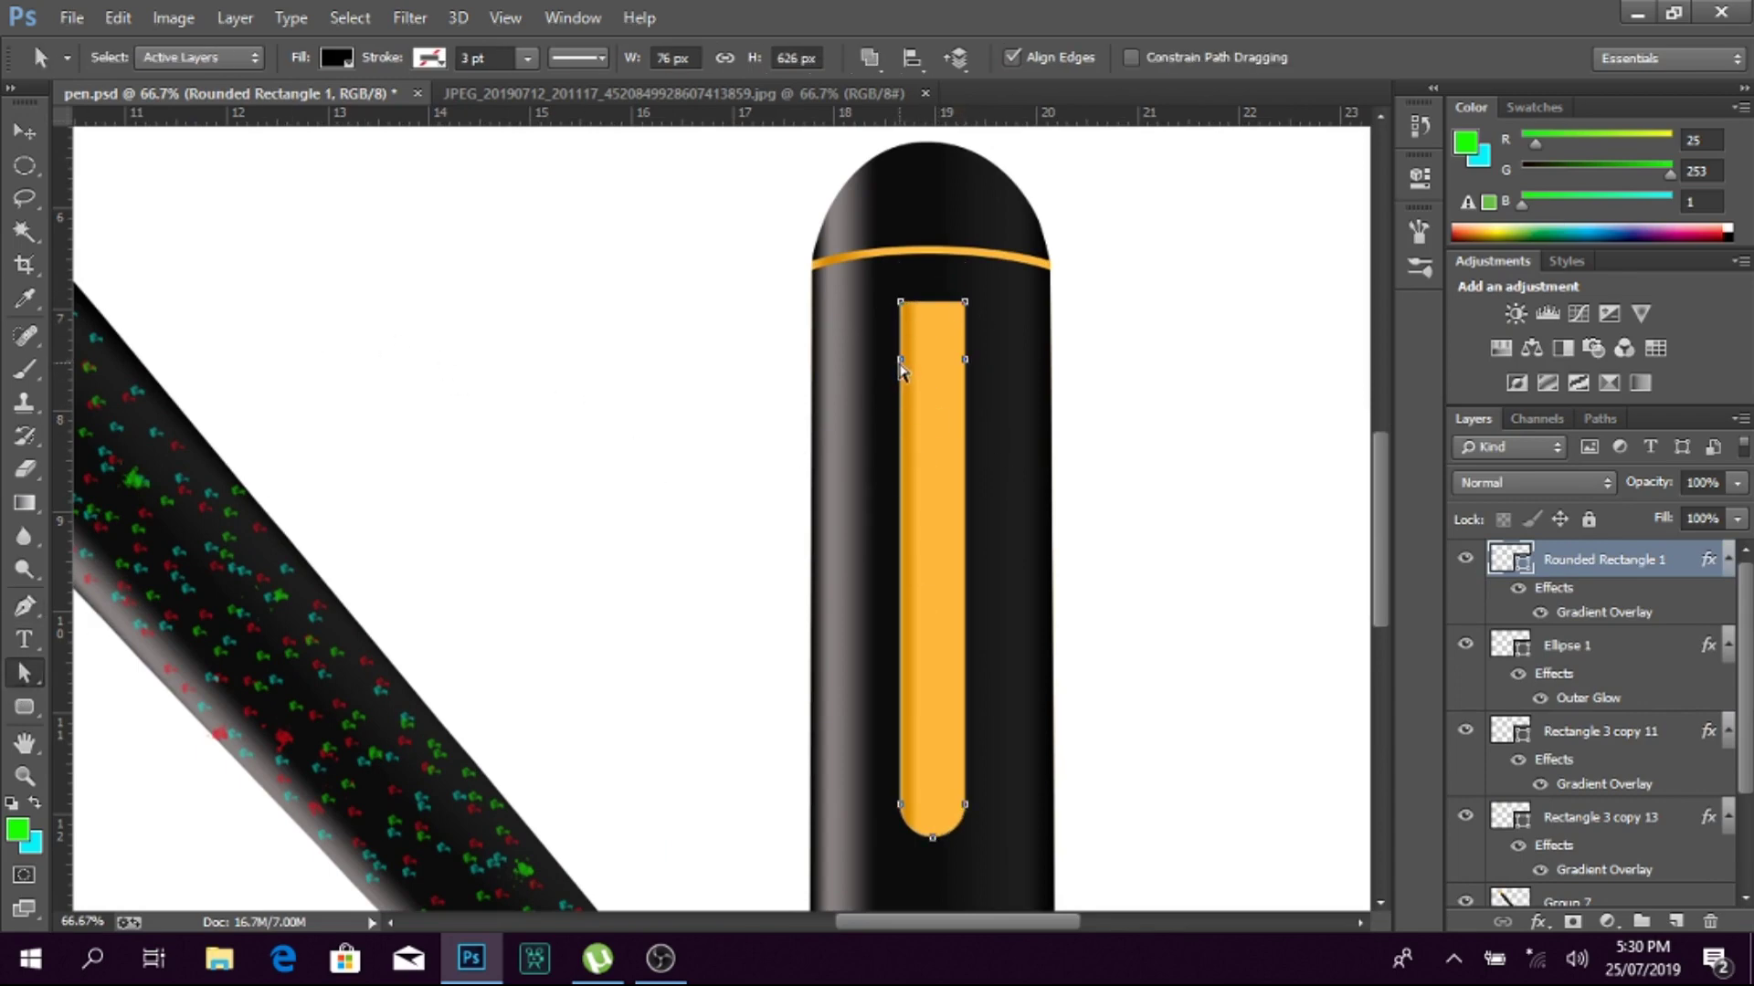
pyautogui.click(902, 815)
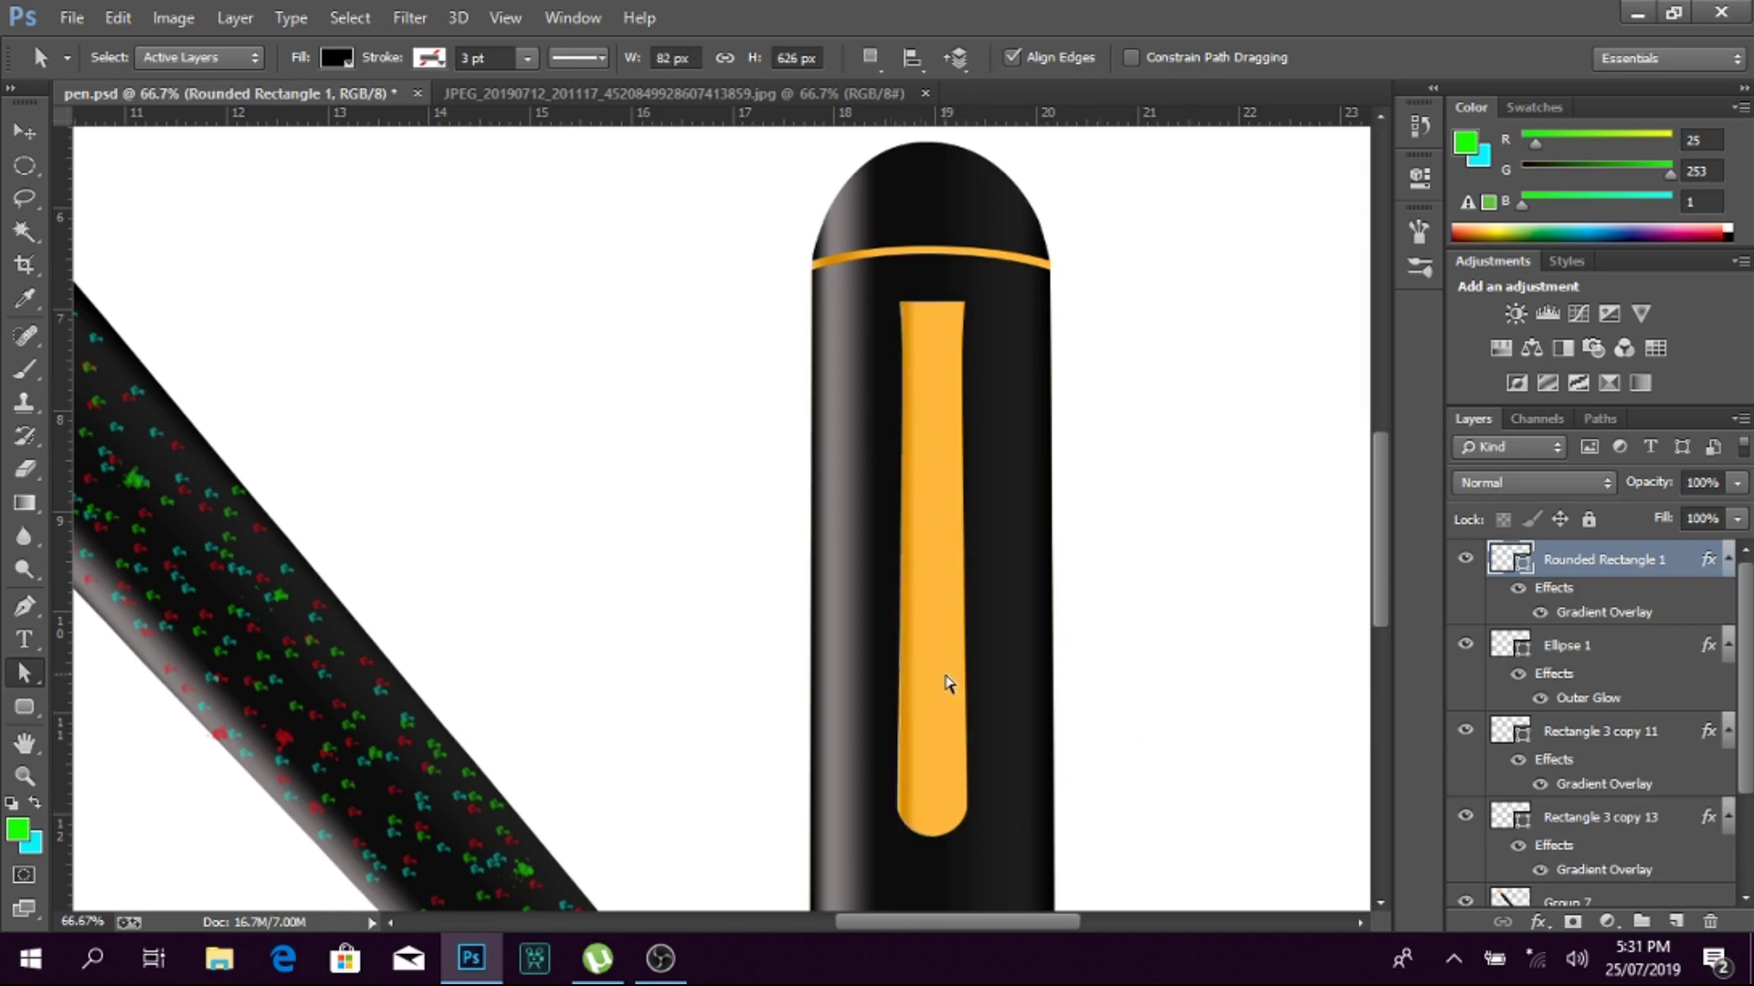
# Step: Adjust the bar's edge anchors to shape its end, then move it up to the gold band
pyautogui.press('p')
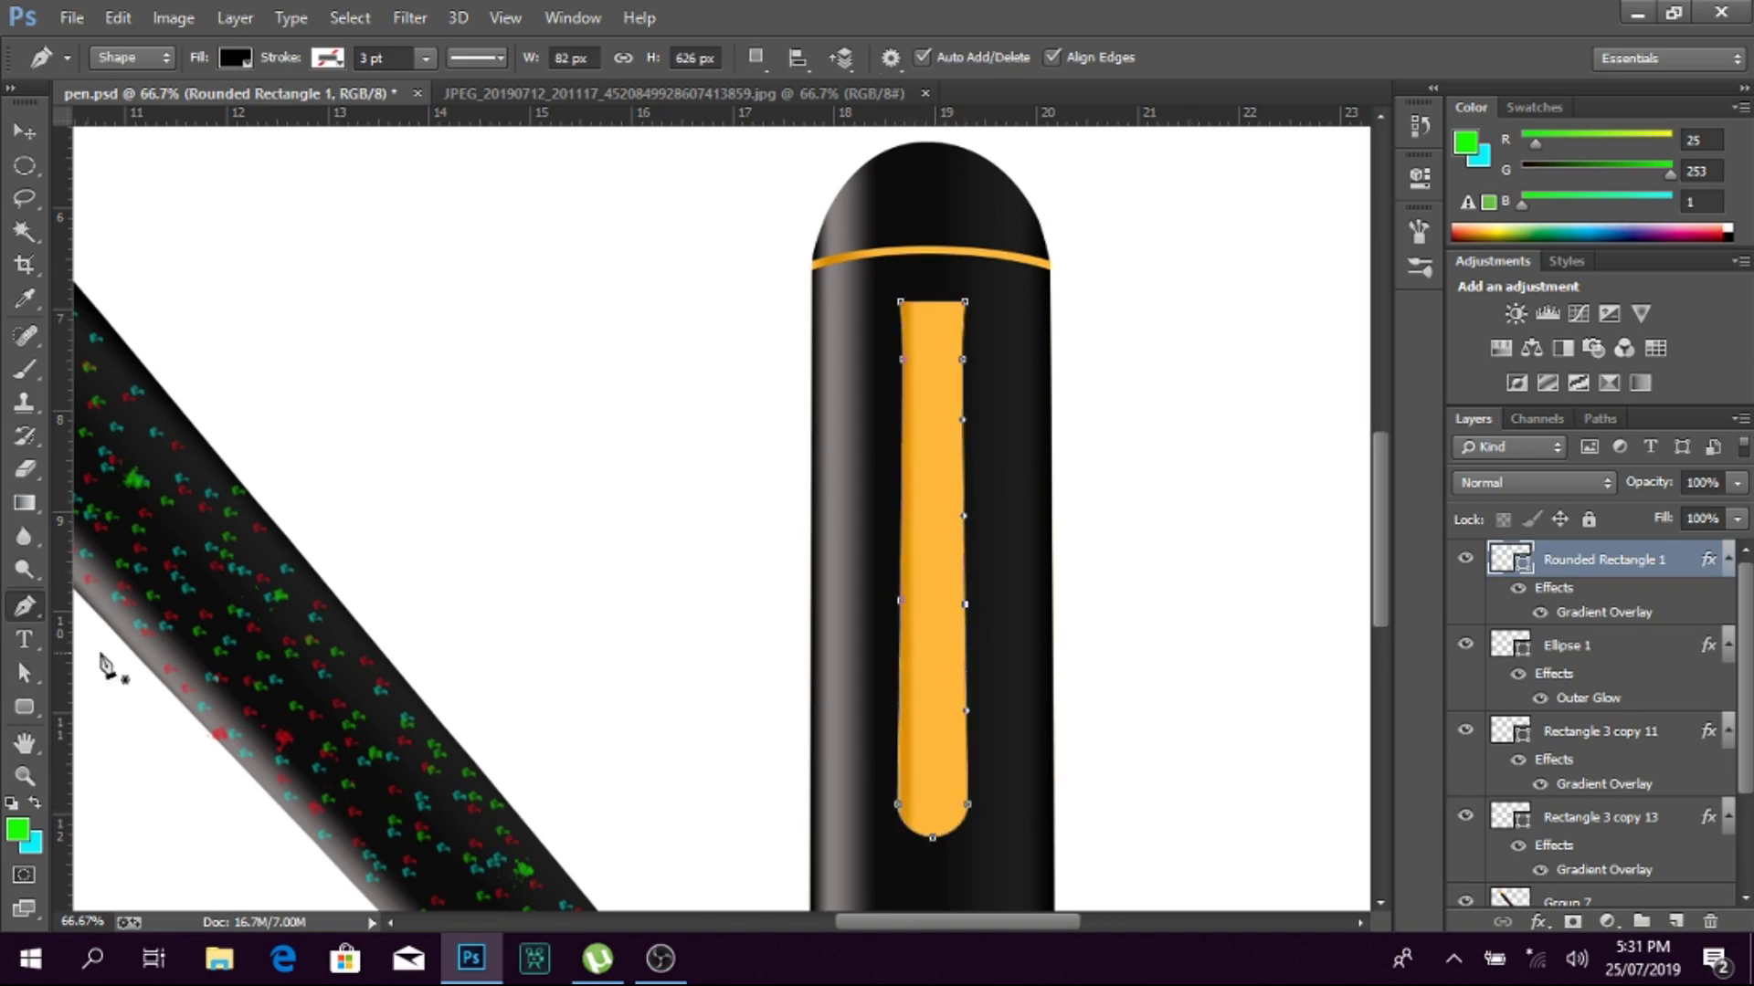
pyautogui.click(24, 674)
pyautogui.click(902, 603)
pyautogui.click(963, 605)
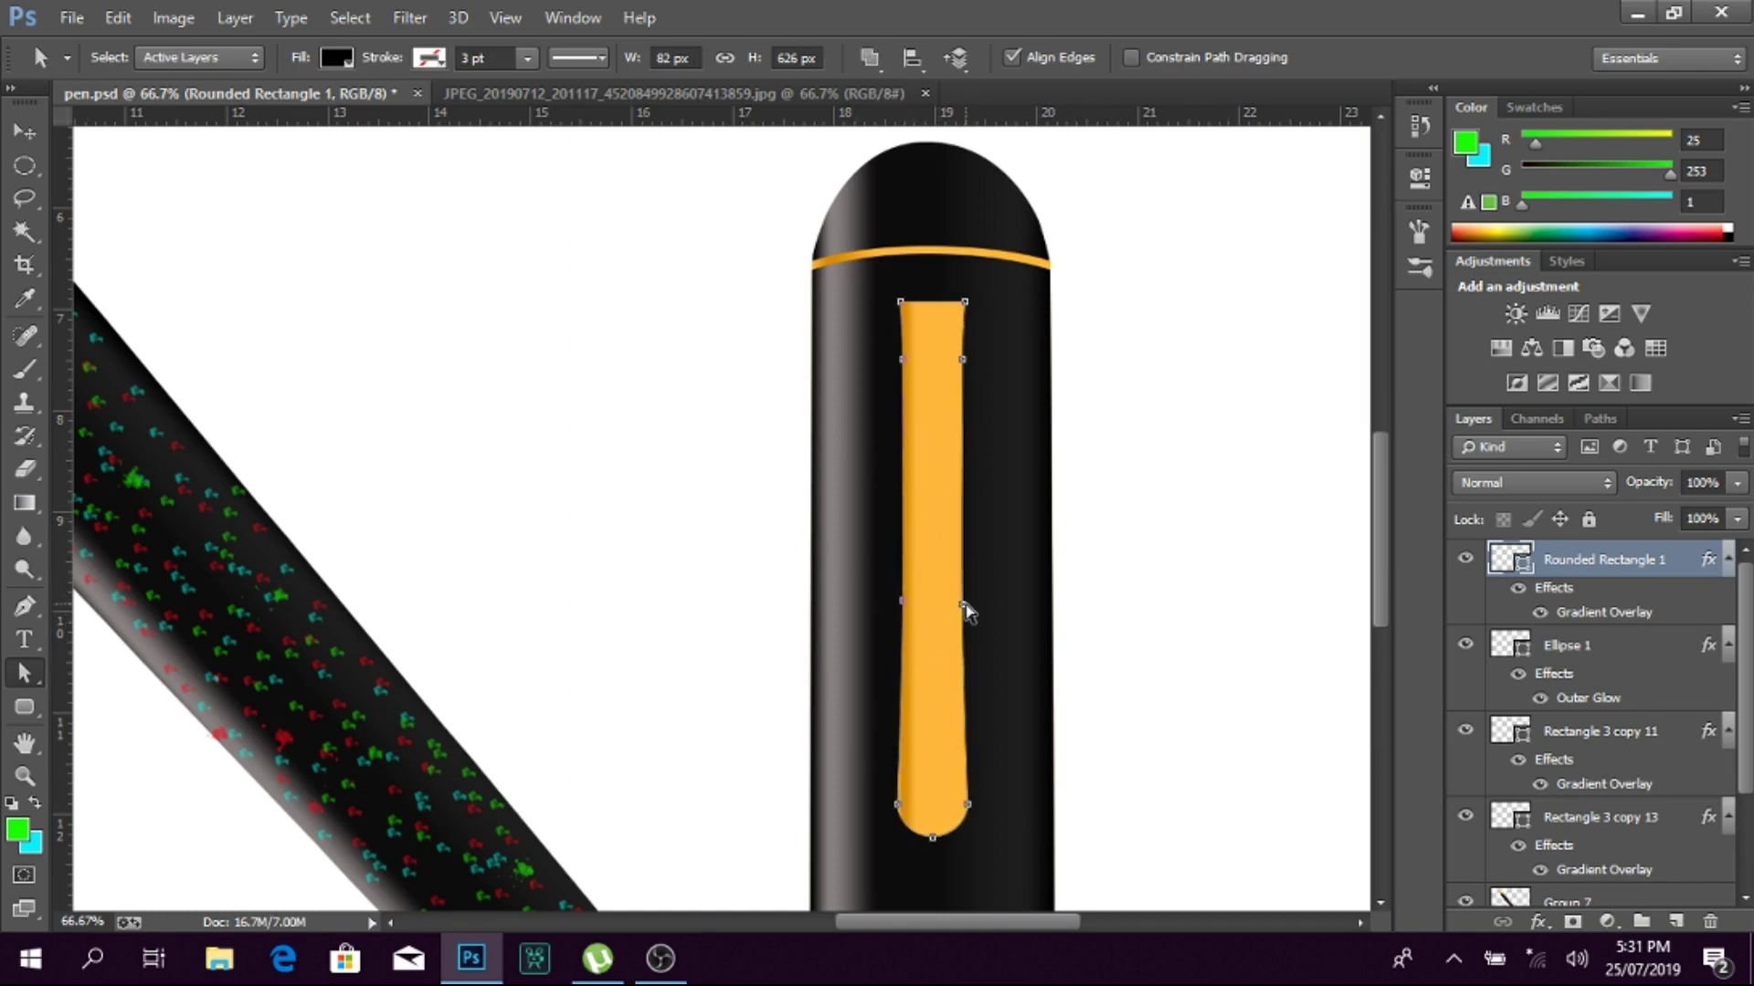
pyautogui.click(1149, 580)
pyautogui.click(930, 640)
pyautogui.click(1016, 580)
pyautogui.click(916, 804)
pyautogui.click(1185, 579)
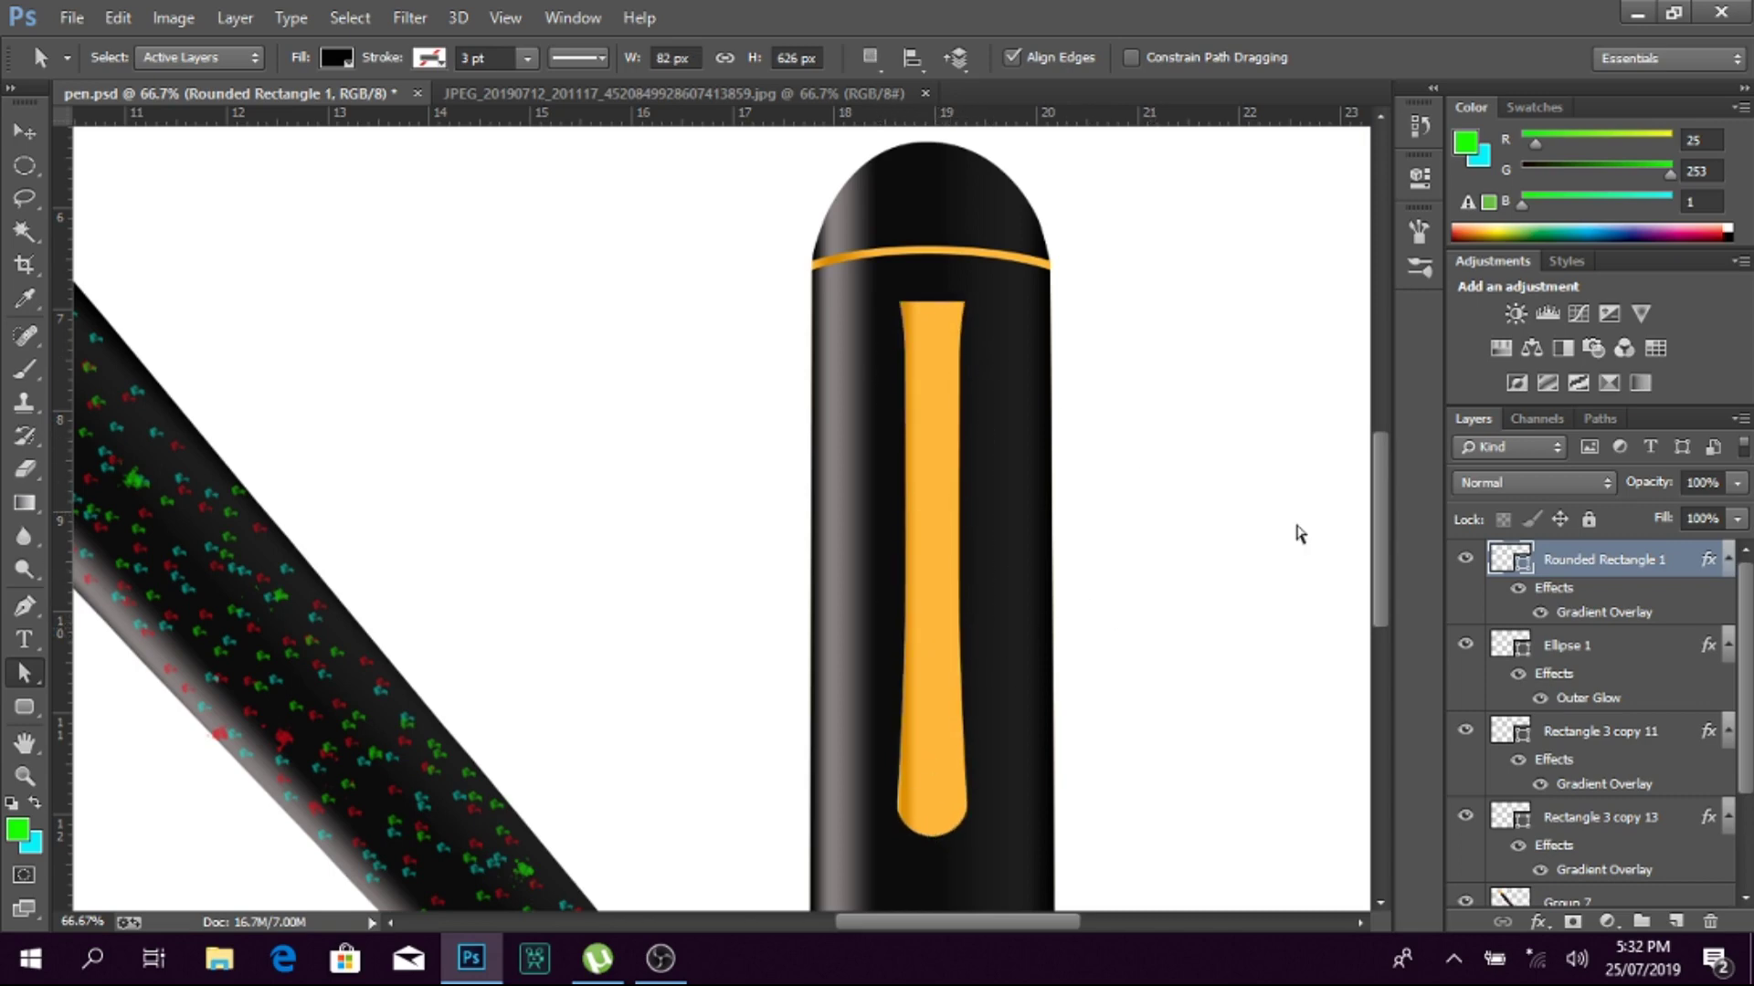
pyautogui.press('v')
pyautogui.moveTo(938, 521); pyautogui.dragTo(938, 472)
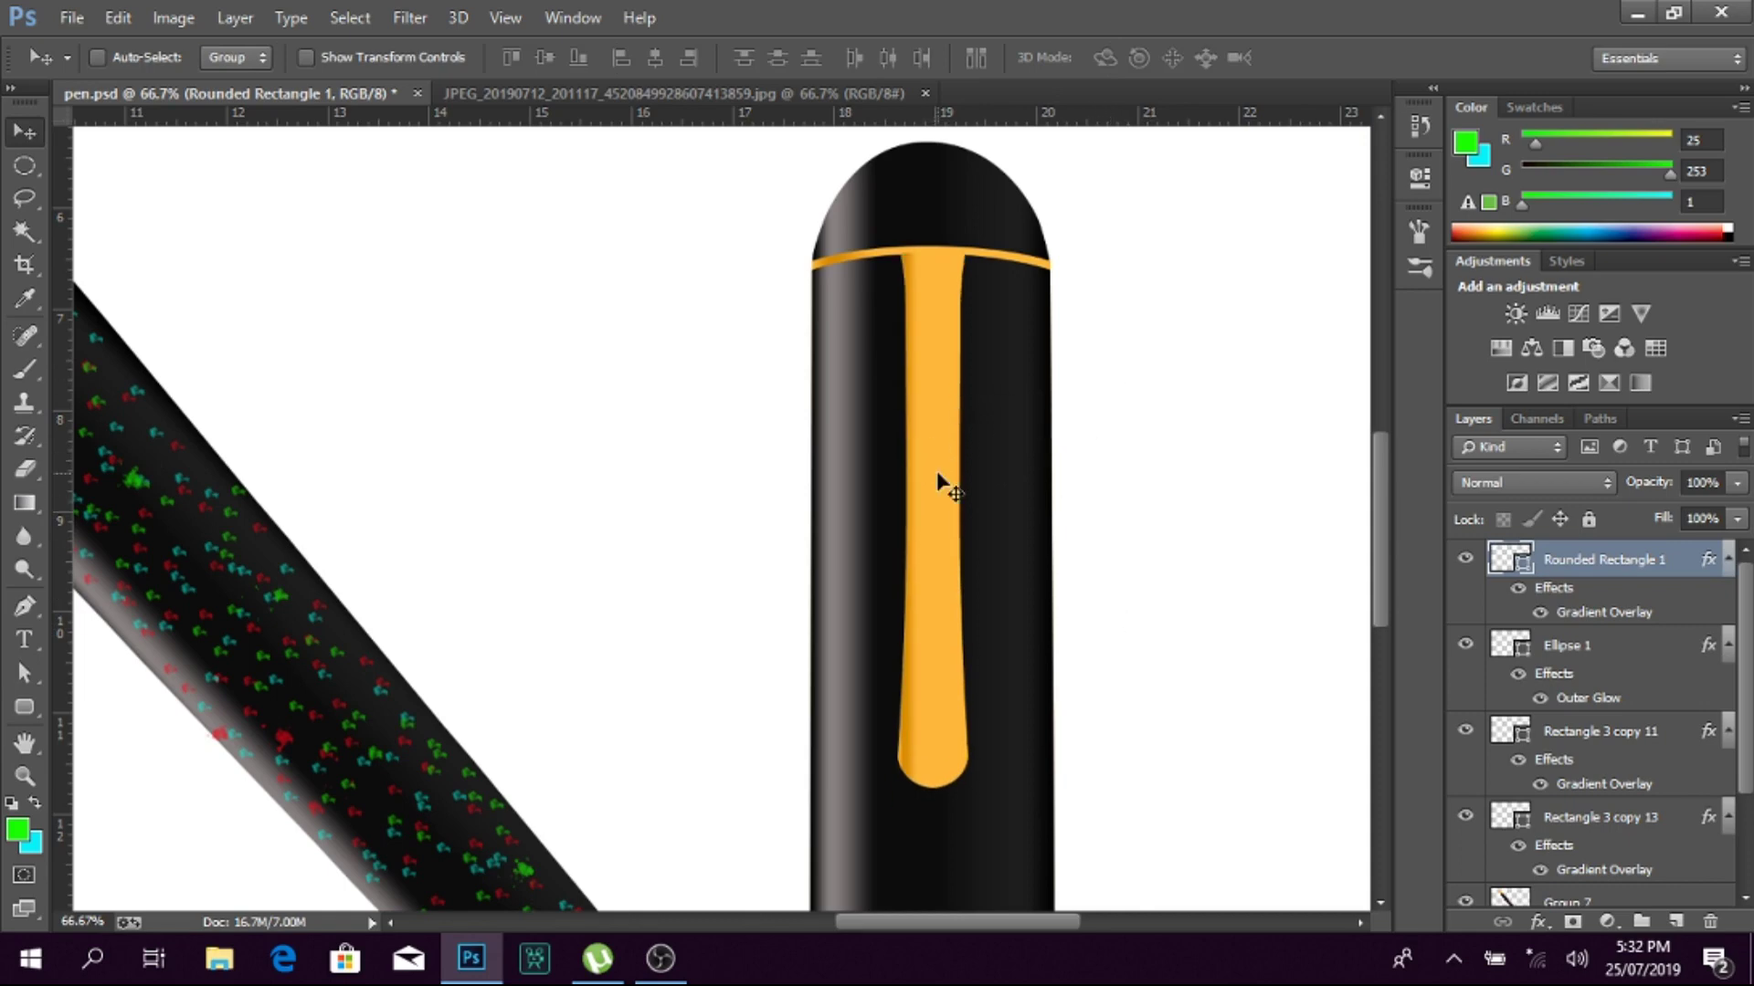
# Step: Duplicate the gold clip layer and make the copy narrower
pyautogui.hotkey('ctrl', 'j')
pyautogui.hotkey('ctrl', 't')
pyautogui.moveTo(976, 539); pyautogui.dragTo(955, 546)
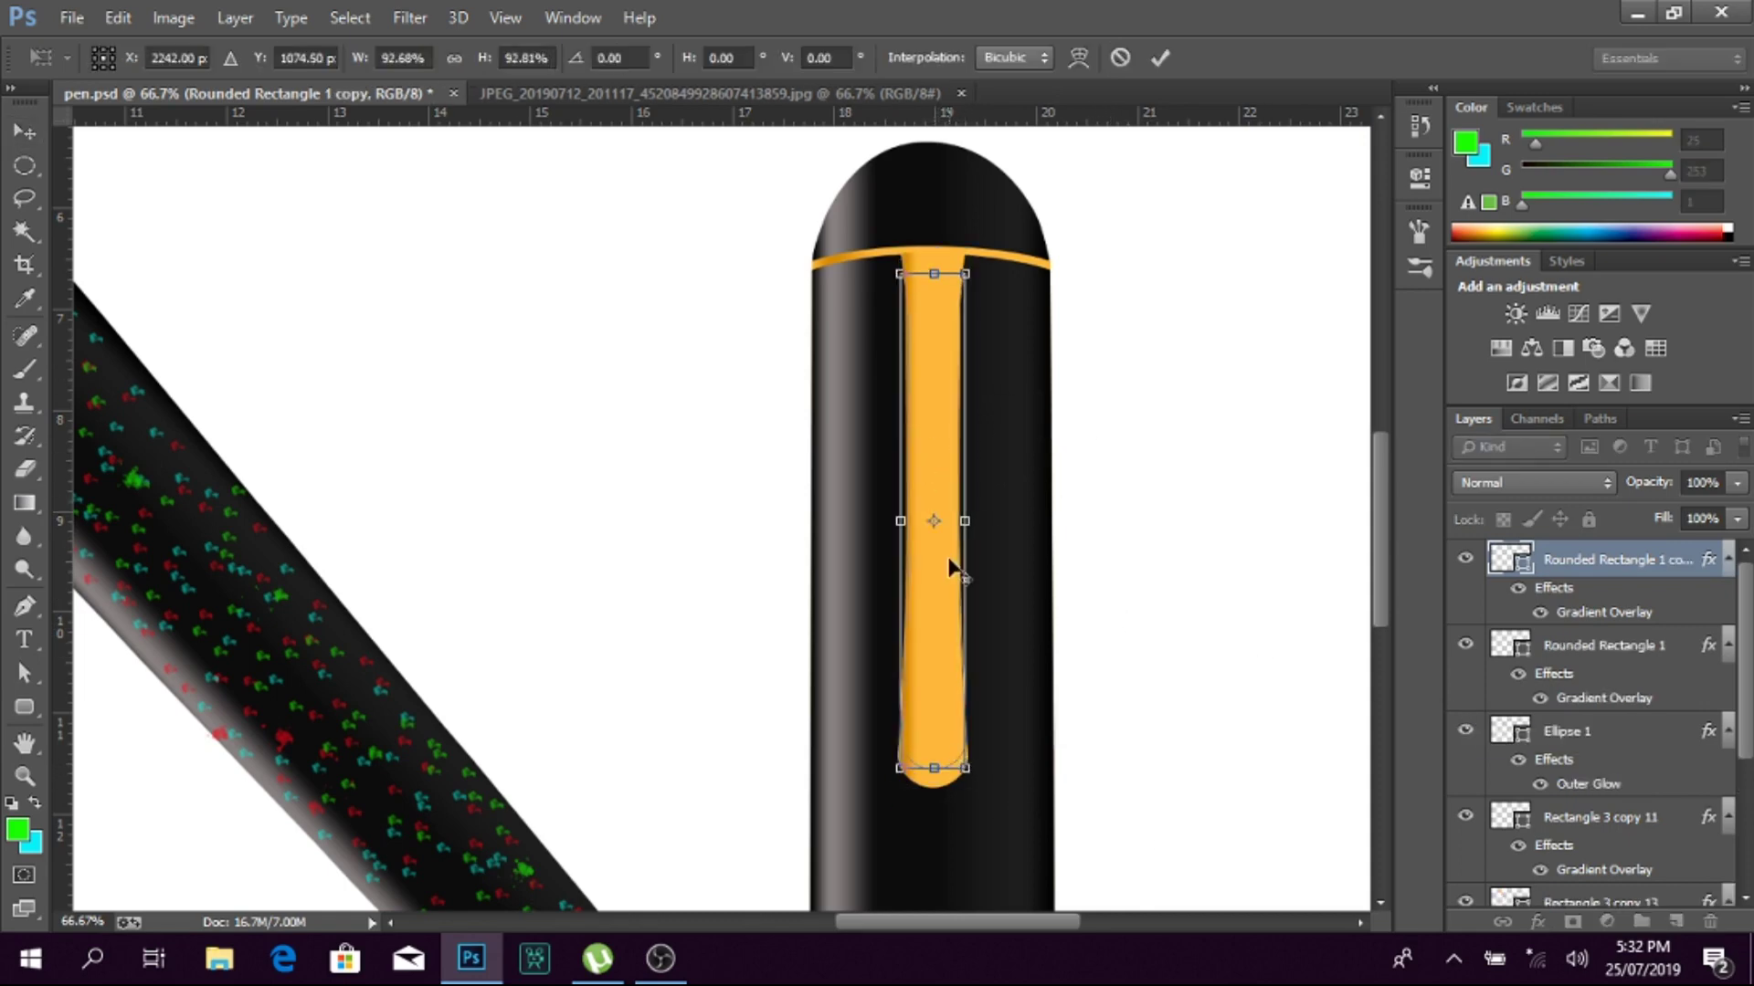
pyautogui.press('Return')
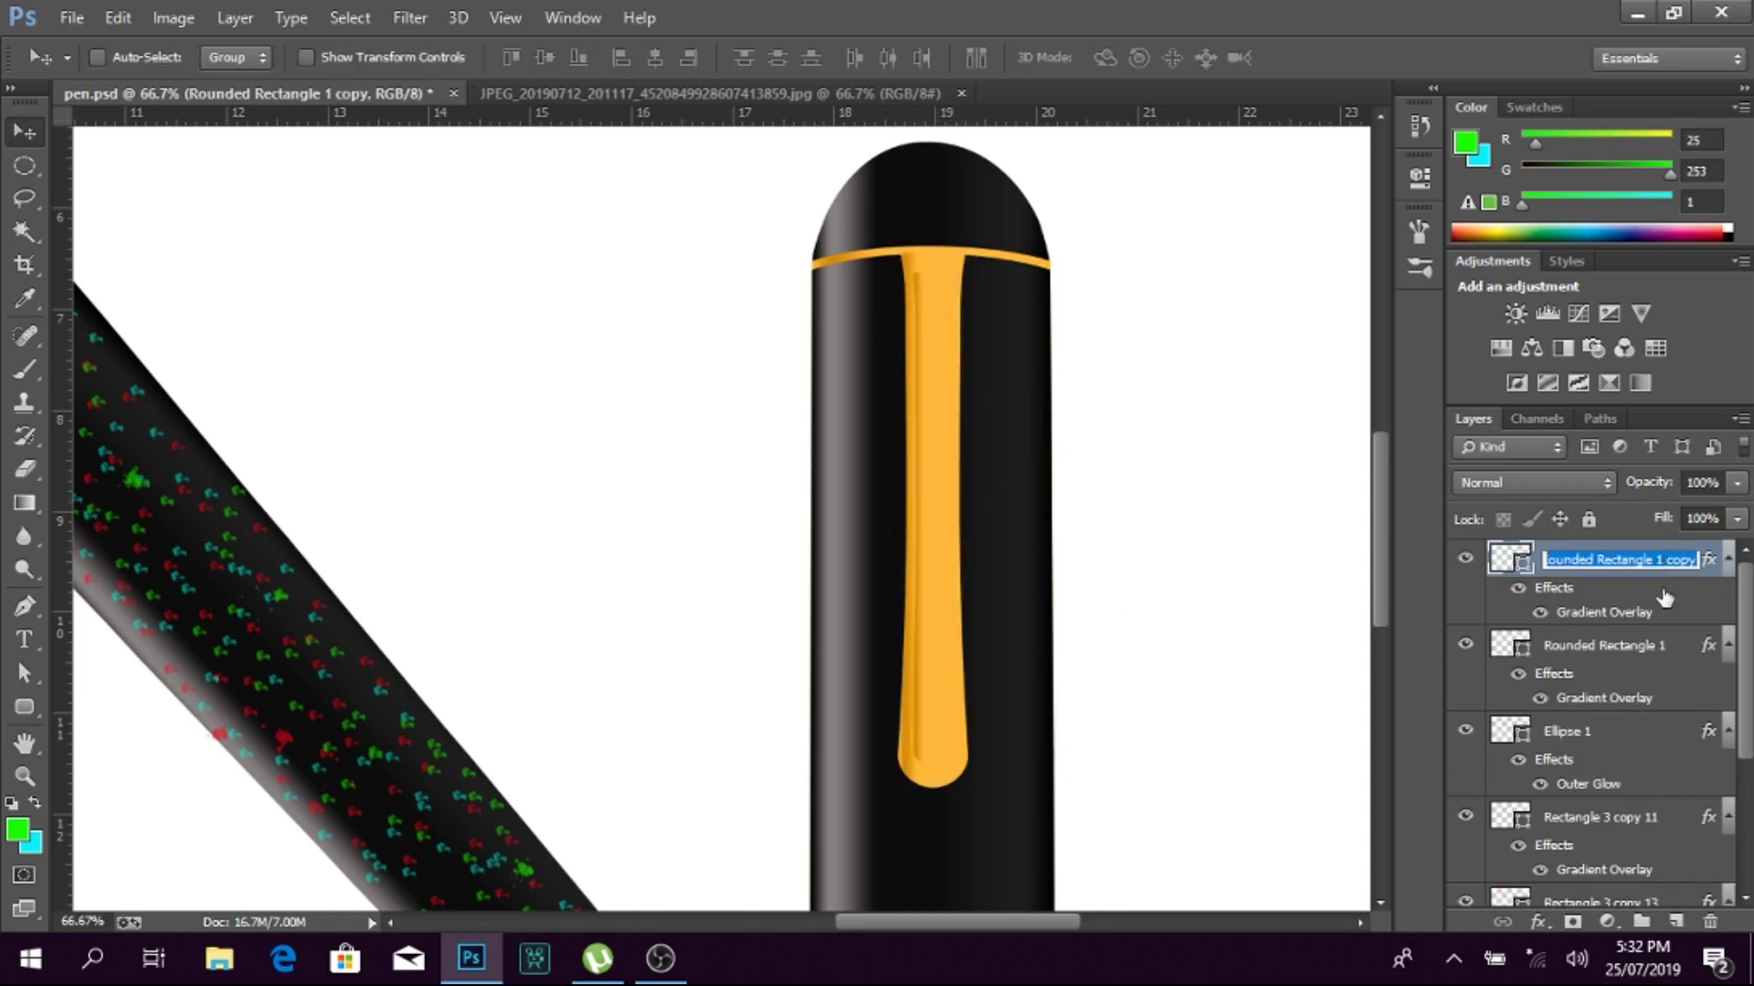
# Step: Give the clip copy Bevel & Emboss with Contour, 54% shadow opacity, and an Outer Glow
pyautogui.doubleClick(1668, 566)
pyautogui.moveTo(1124, 383); pyautogui.dragTo(1162, 374)
pyautogui.click(1114, 459)
pyautogui.moveTo(1395, 500)
pyautogui.mouseDown()
pyautogui.moveTo(1395, 555)
pyautogui.moveTo(1425, 585)
pyautogui.mouseUp()
pyautogui.moveTo(1462, 804); pyautogui.dragTo(1457, 803)
pyautogui.moveTo(1478, 866); pyautogui.dragTo(1451, 866)
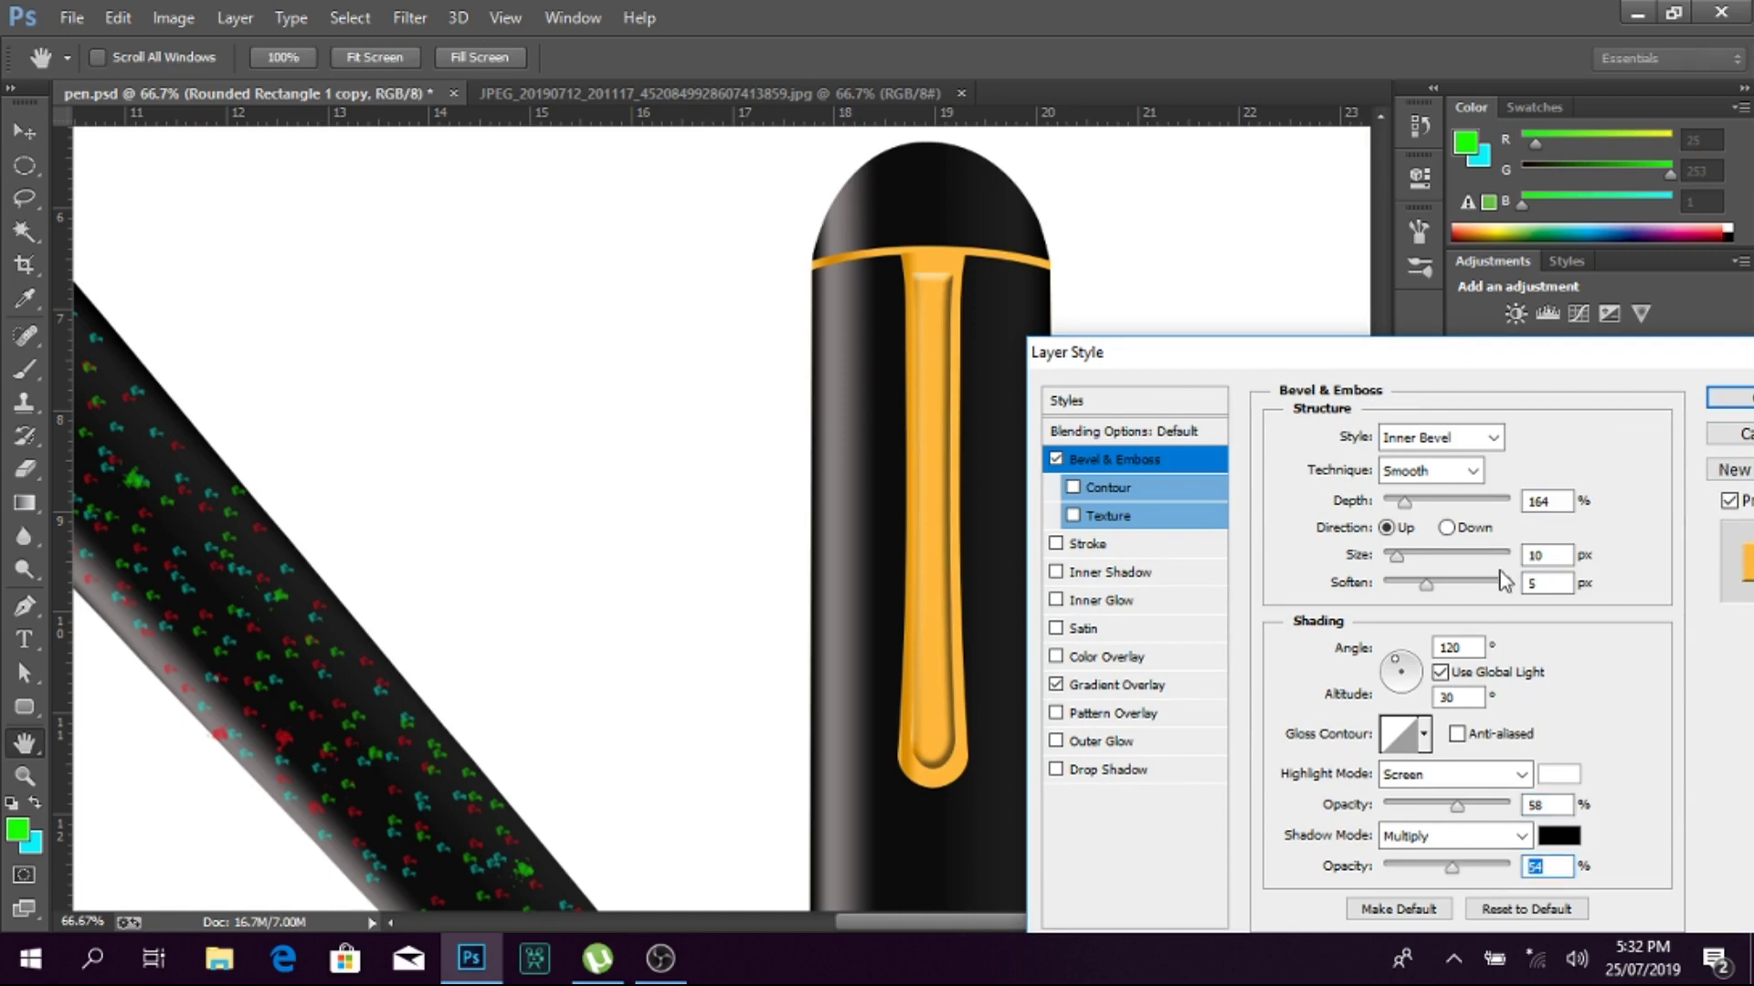
pyautogui.click(1074, 486)
pyautogui.click(1056, 742)
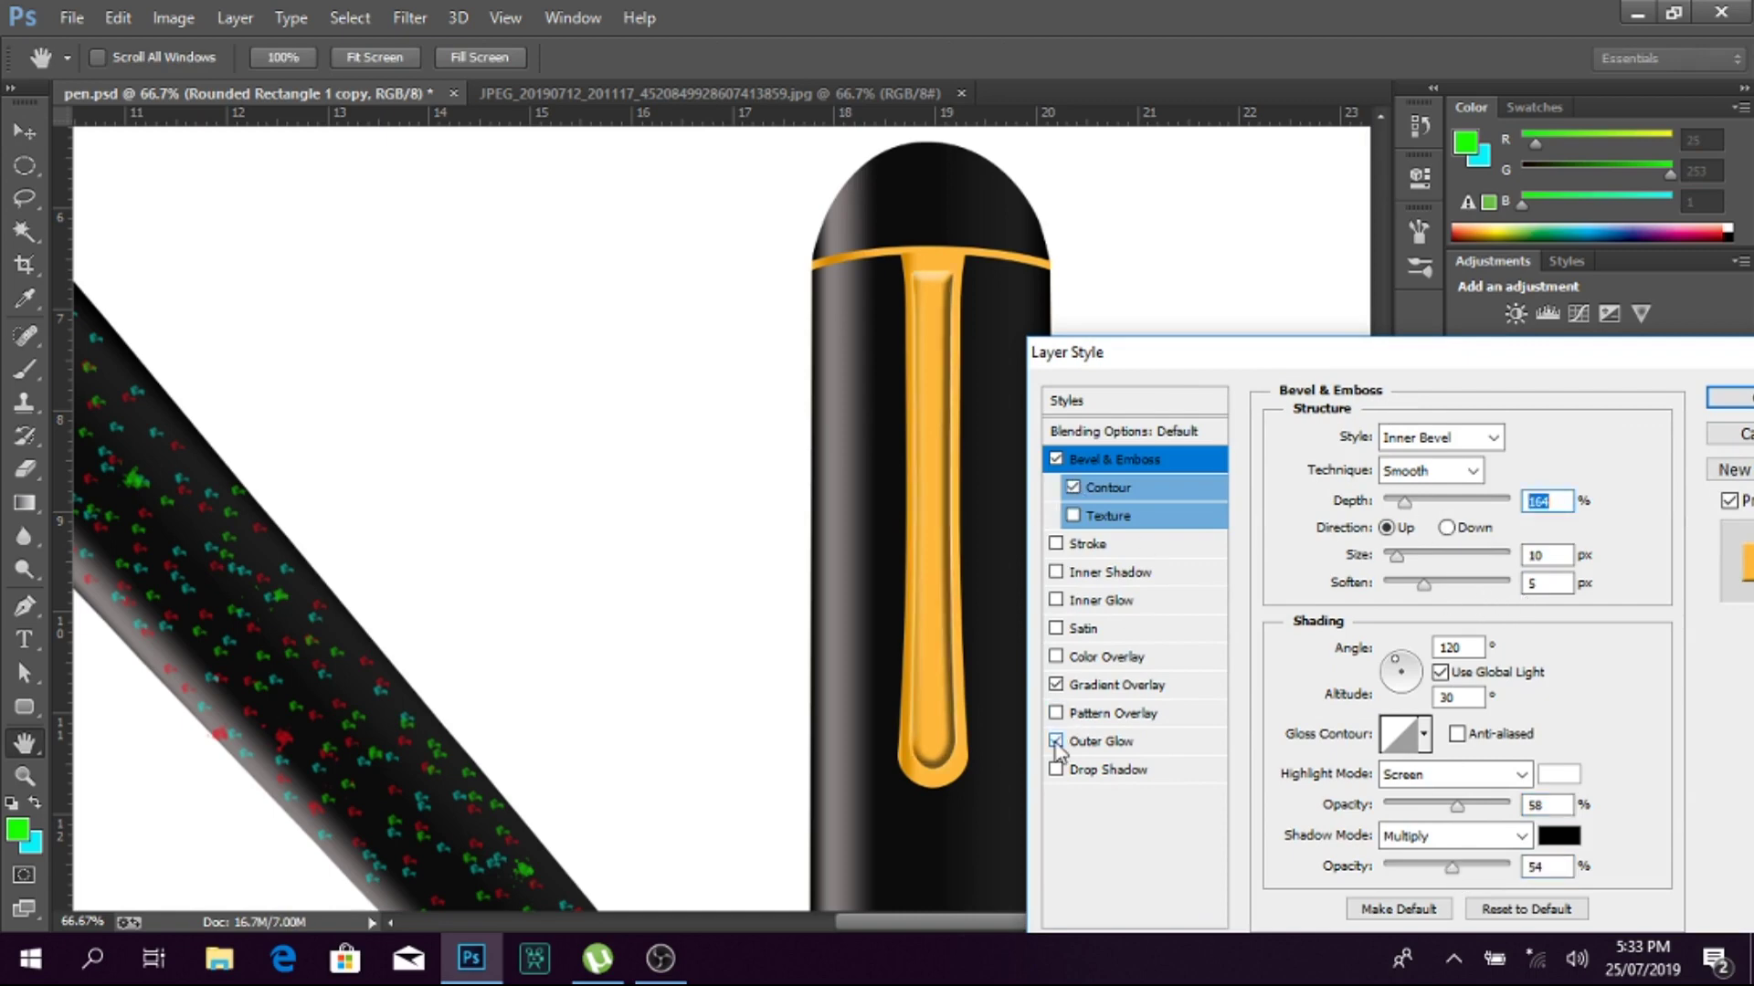
pyautogui.click(1083, 744)
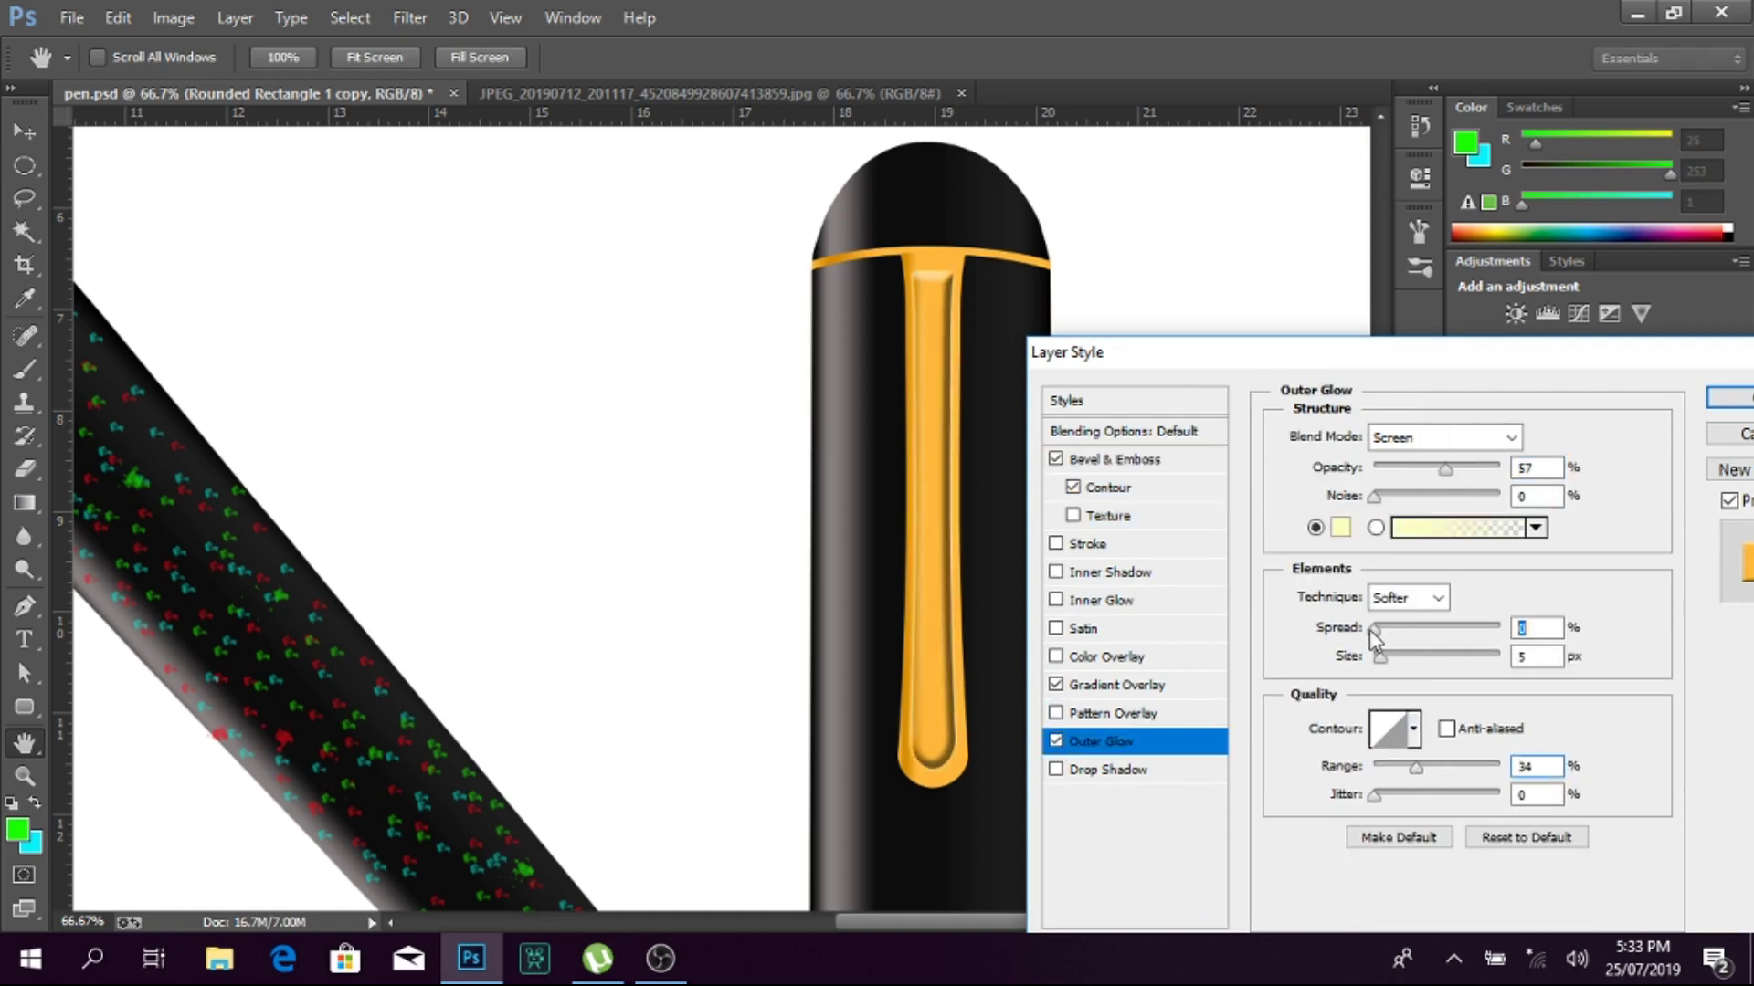
pyautogui.press('Return')
# Step: Reshape the top and stretch the bottom end of the clip copy
pyautogui.hotkey('ctrl', '+')
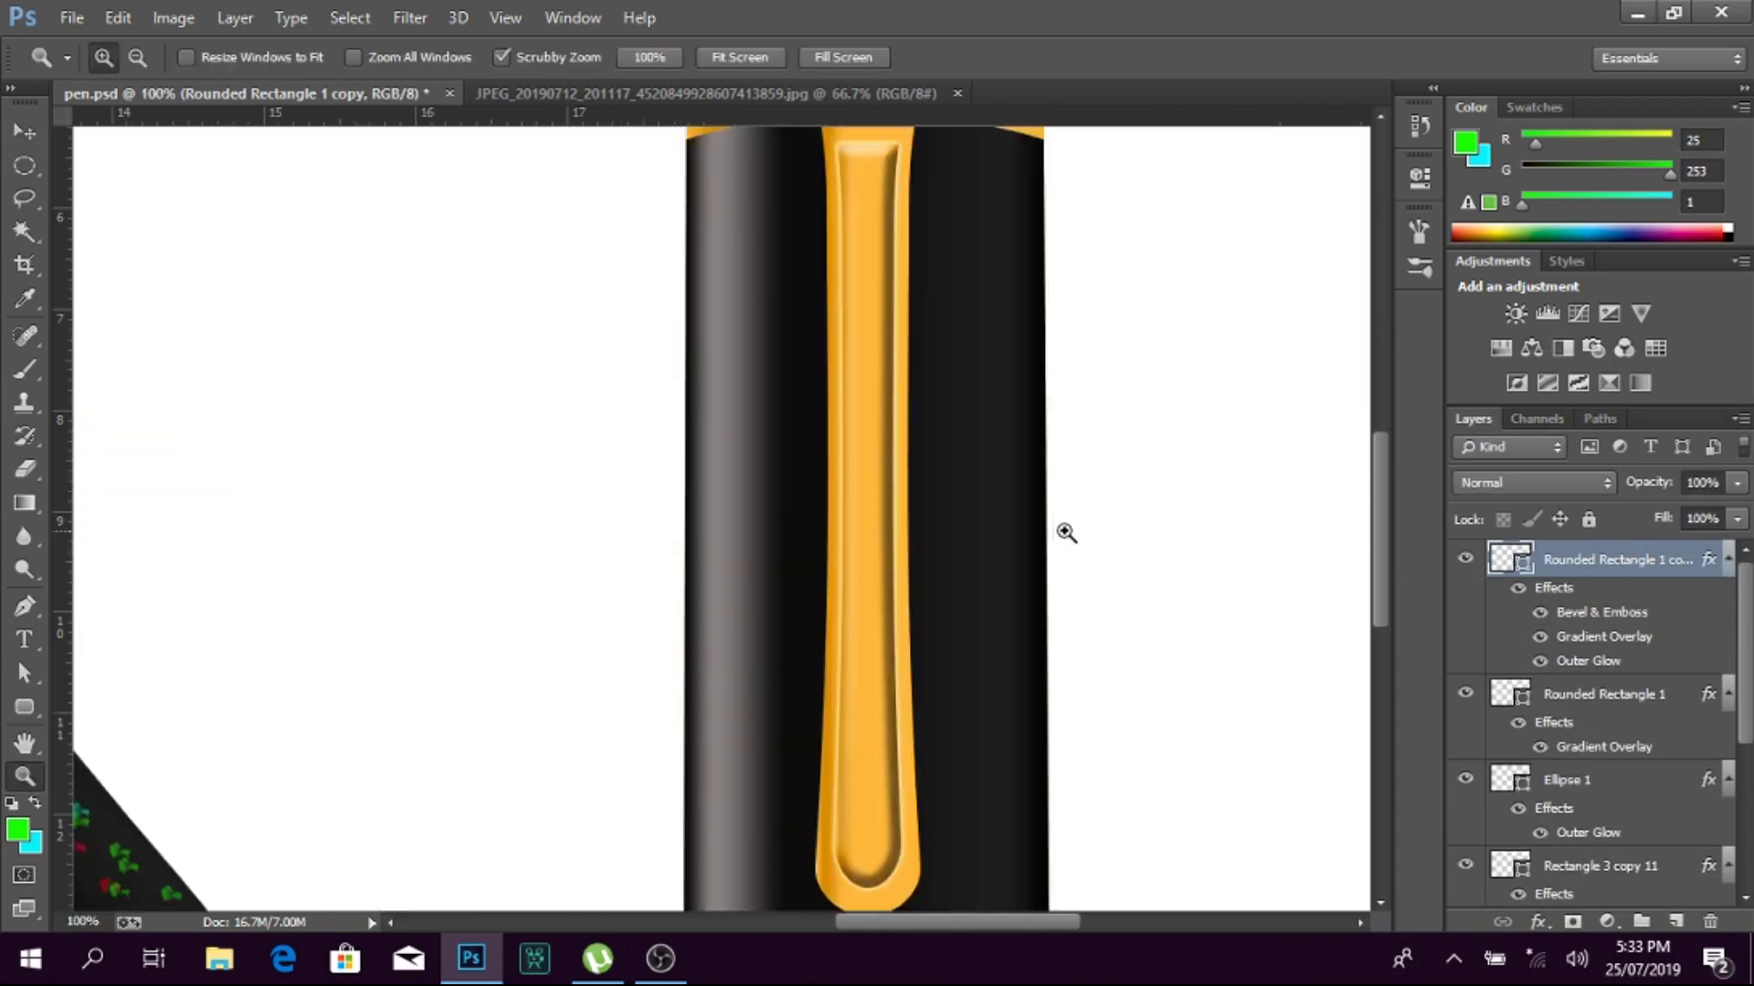
pyautogui.hotkey('ctrl', 't')
pyautogui.moveTo(867, 219); pyautogui.dragTo(864, 232)
pyautogui.press('Return')
pyautogui.scroll(-5, 864, 366)
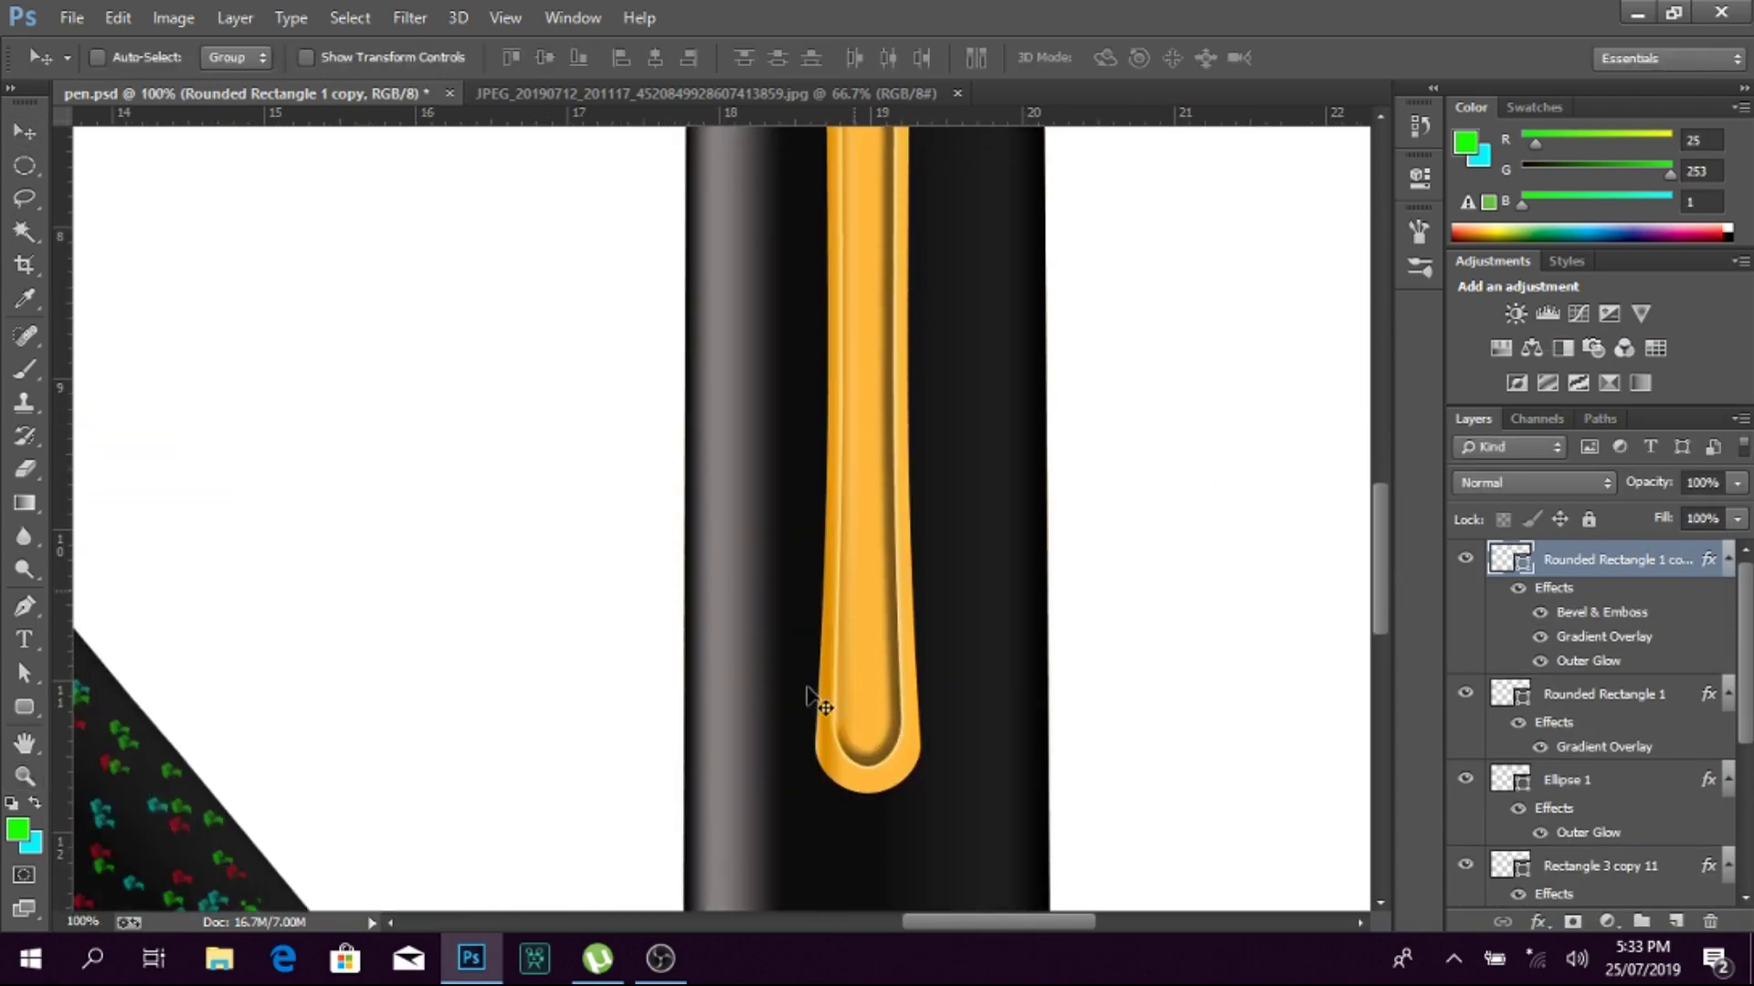
pyautogui.hotkey('ctrl', 't')
pyautogui.moveTo(871, 740); pyautogui.dragTo(871, 778)
pyautogui.moveTo(900, 387); pyautogui.dragTo(905, 387)
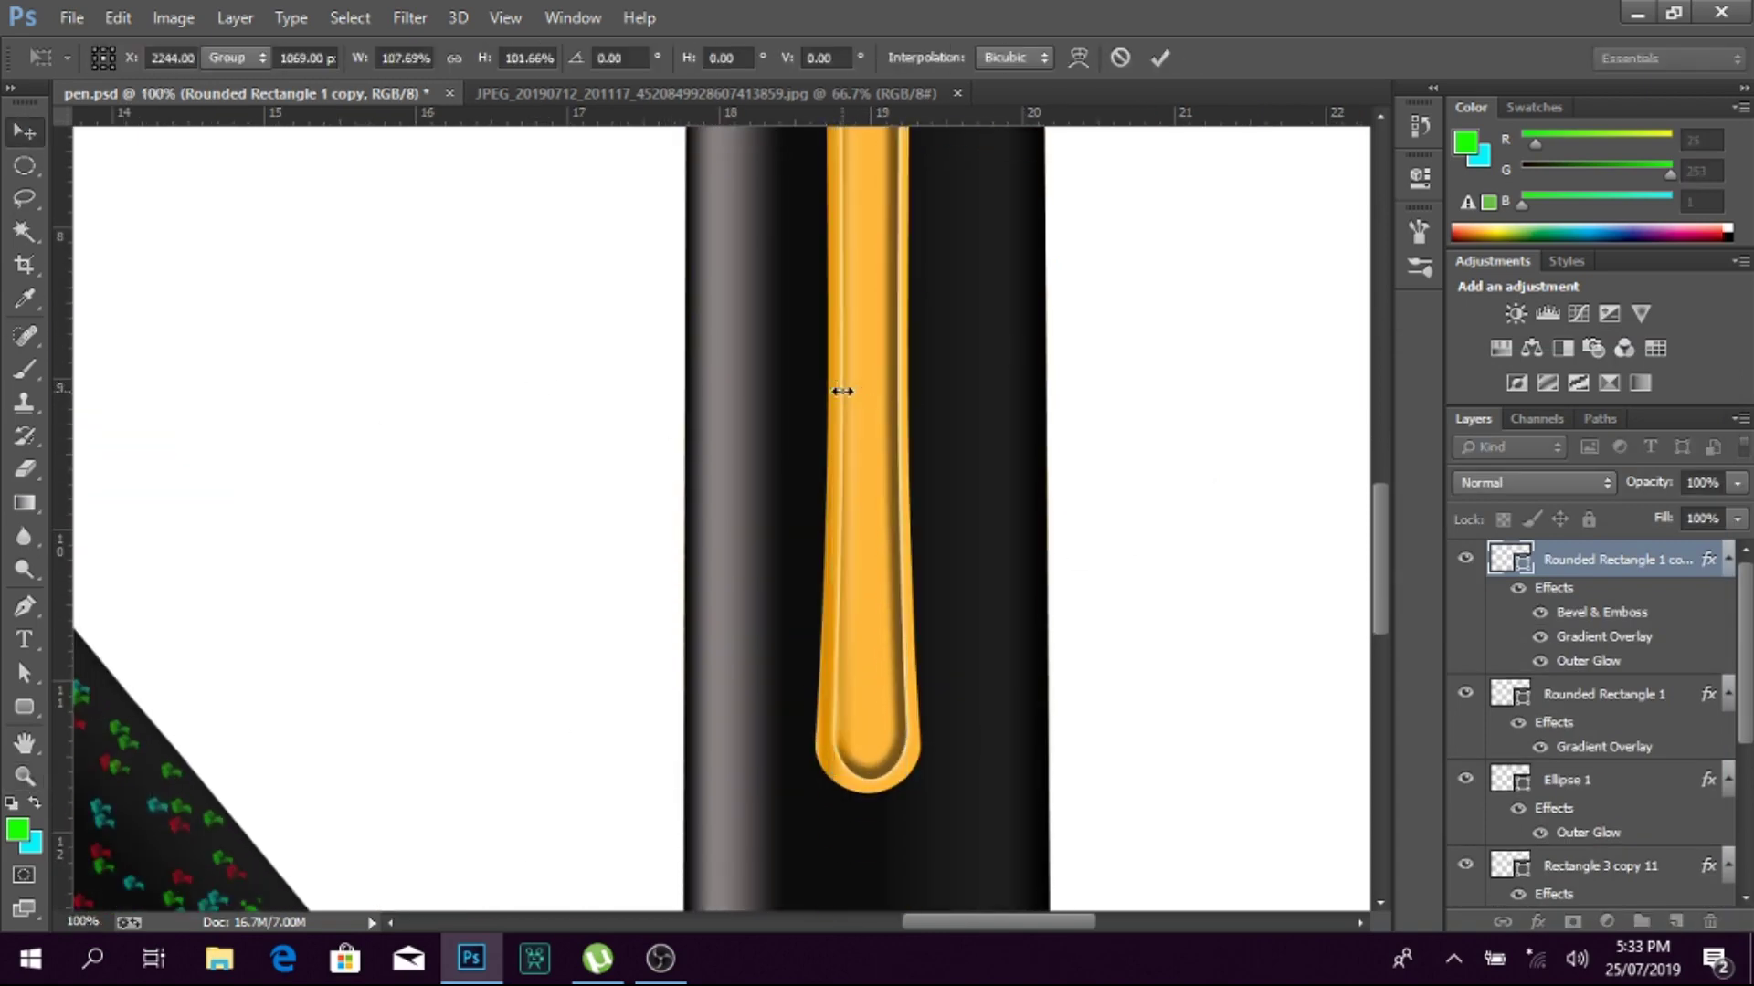
pyautogui.press('Return')
# Step: Adjust a corner of the clip copy in another transform mode, then select the base clip layer
pyautogui.hotkey('ctrl', 't')
pyautogui.rightClick(880, 647)
pyautogui.click(900, 782)
pyautogui.moveTo(899, 782); pyautogui.dragTo(908, 791)
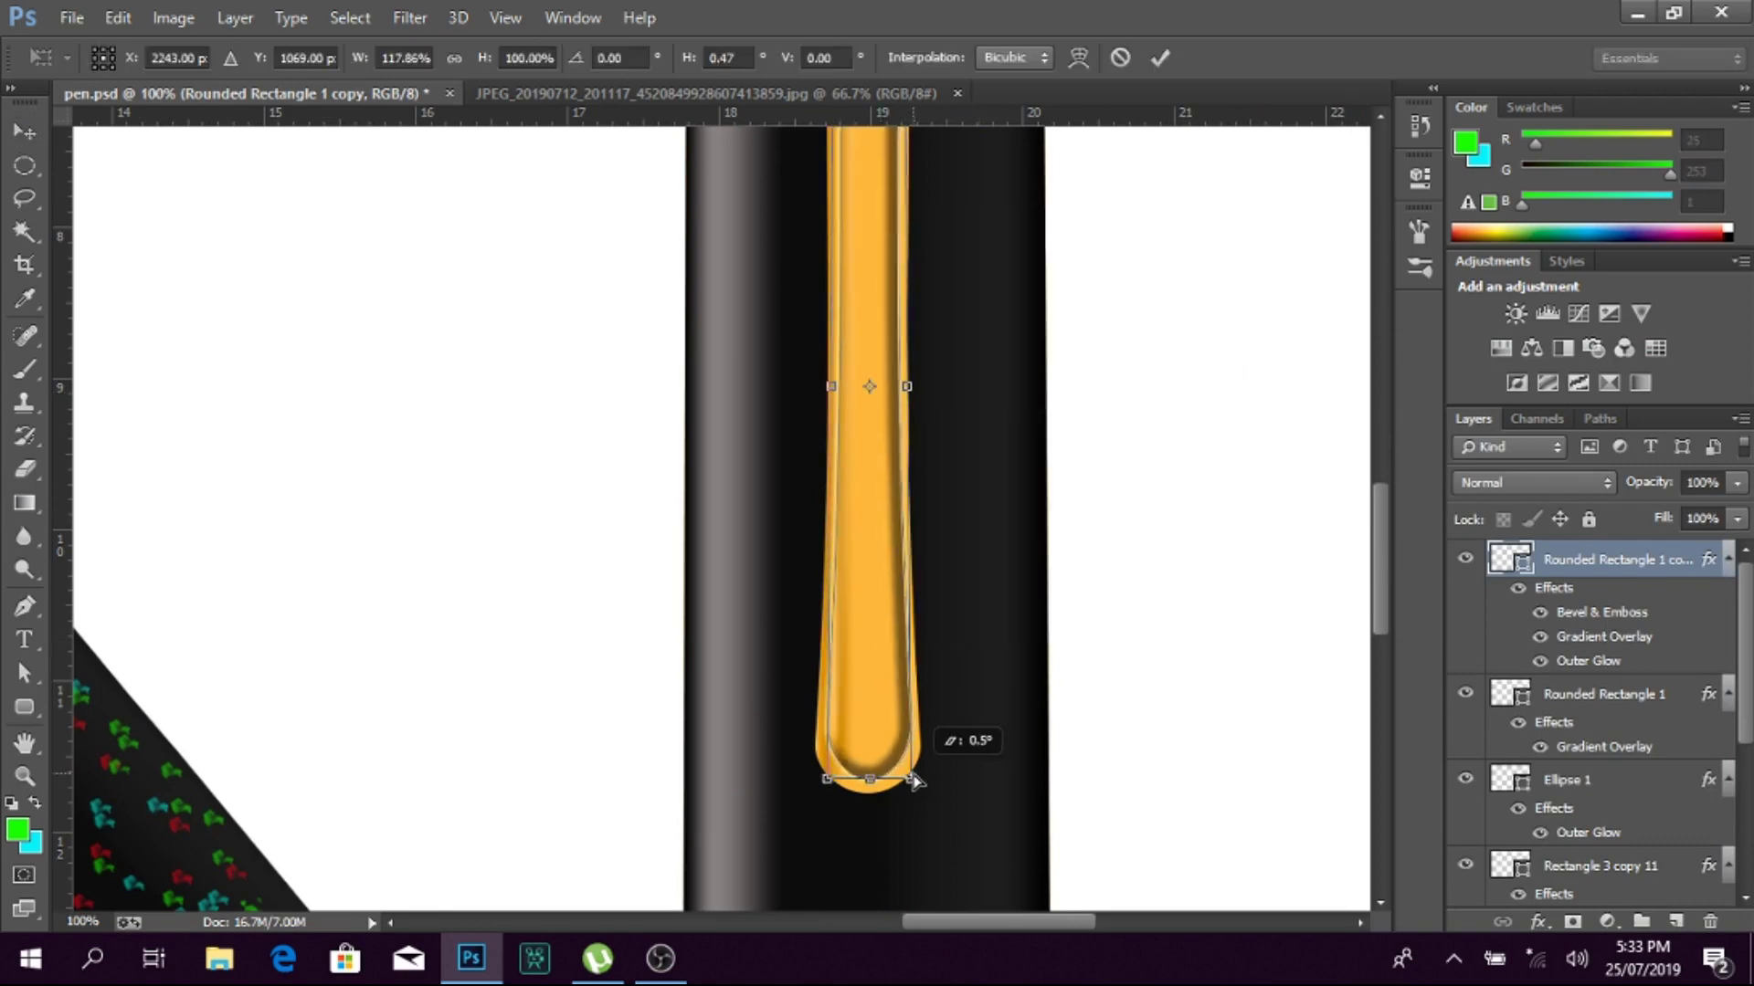
pyautogui.press('Return')
pyautogui.scroll(3, 917, 895)
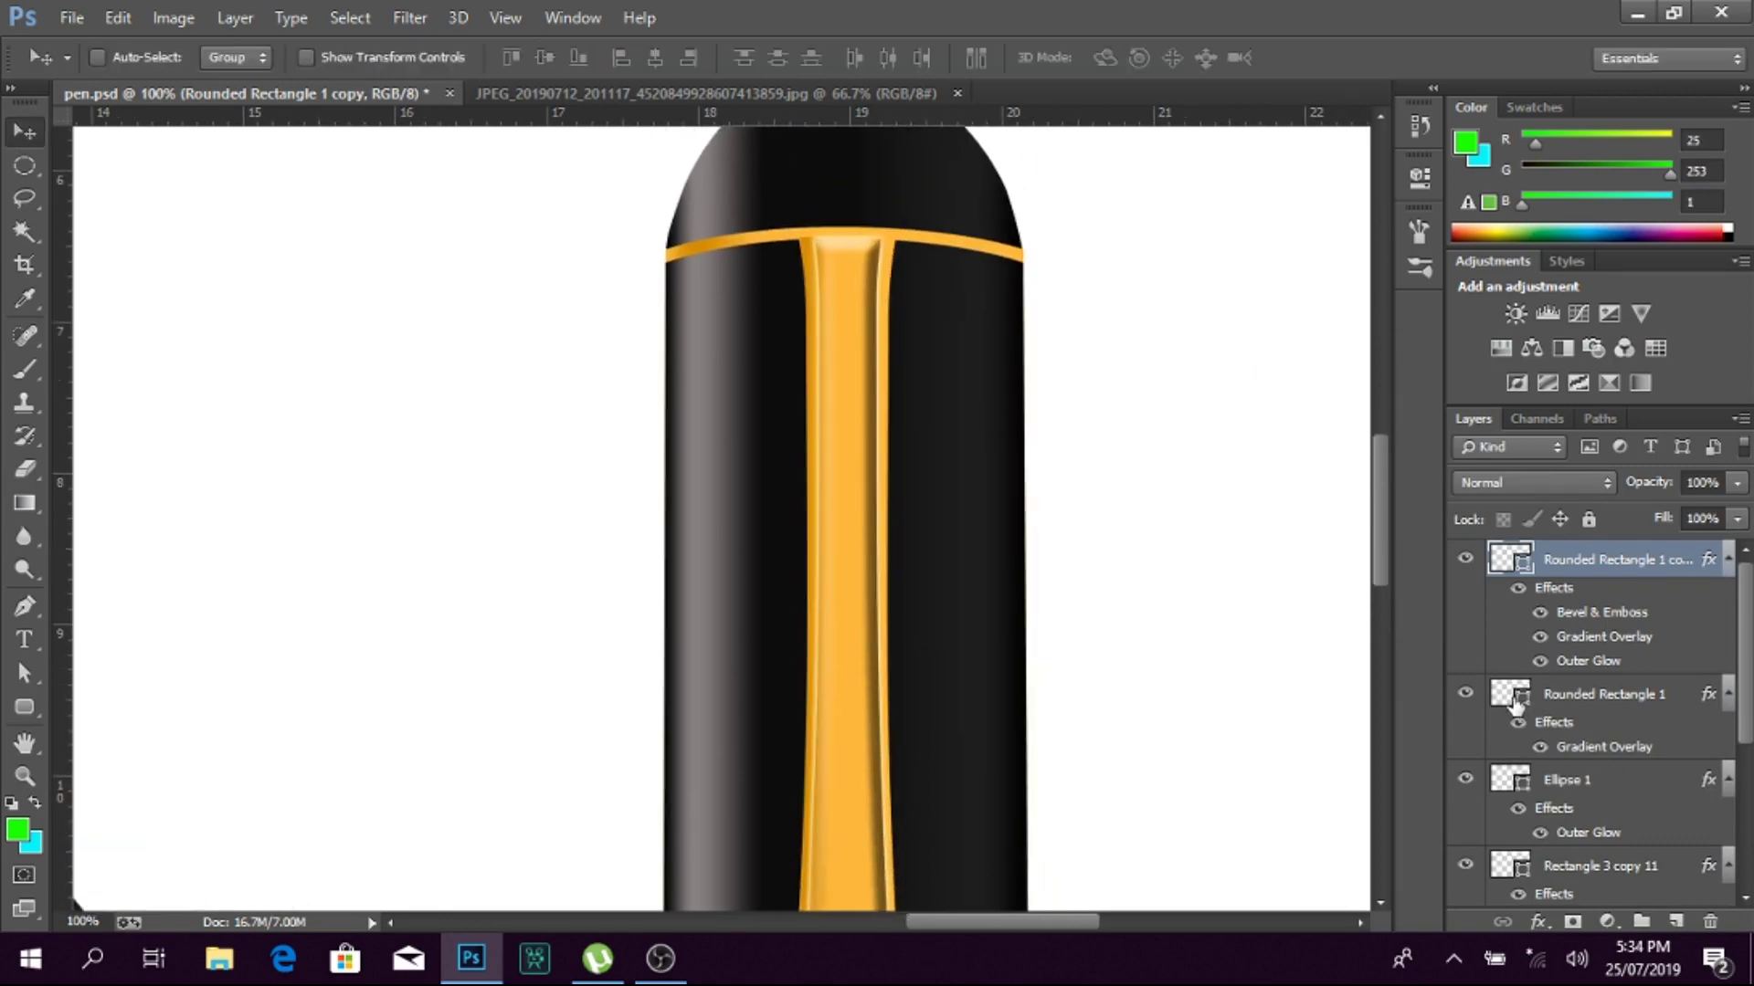
pyautogui.doubleClick(1603, 694)
# Step: Add Bevel & Emboss to the base gold clip, Rounded Rectangle 1
pyautogui.doubleClick(1697, 717)
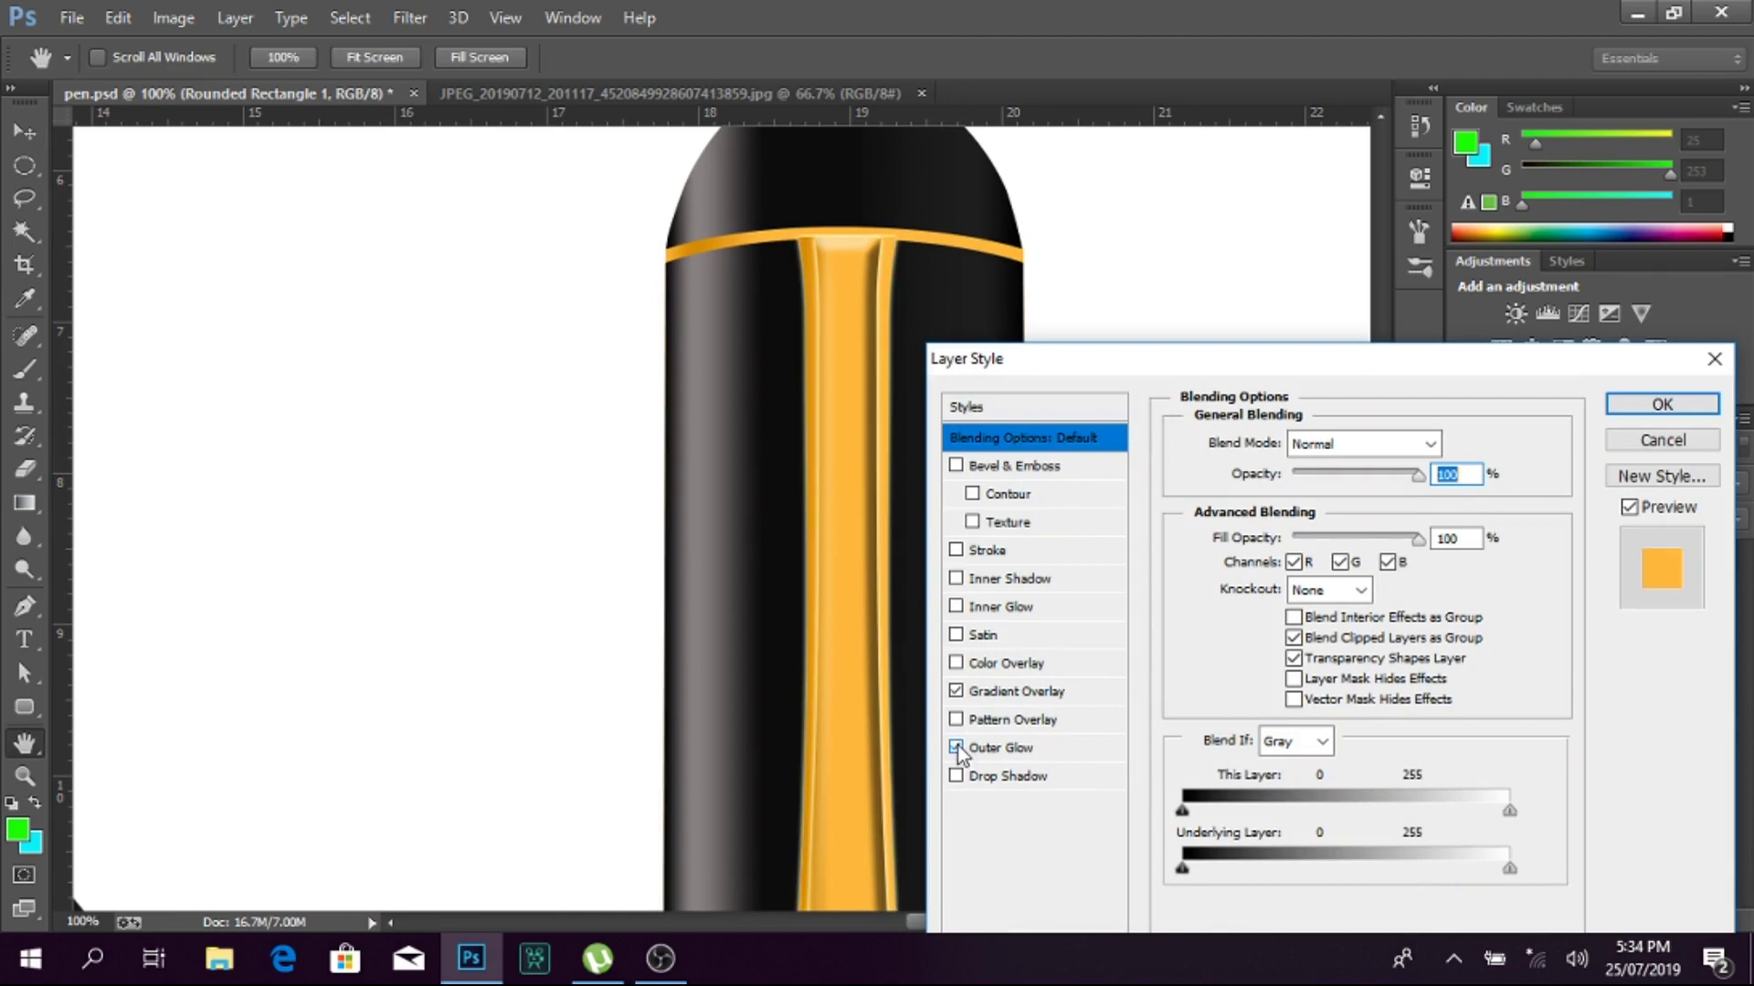
pyautogui.click(955, 466)
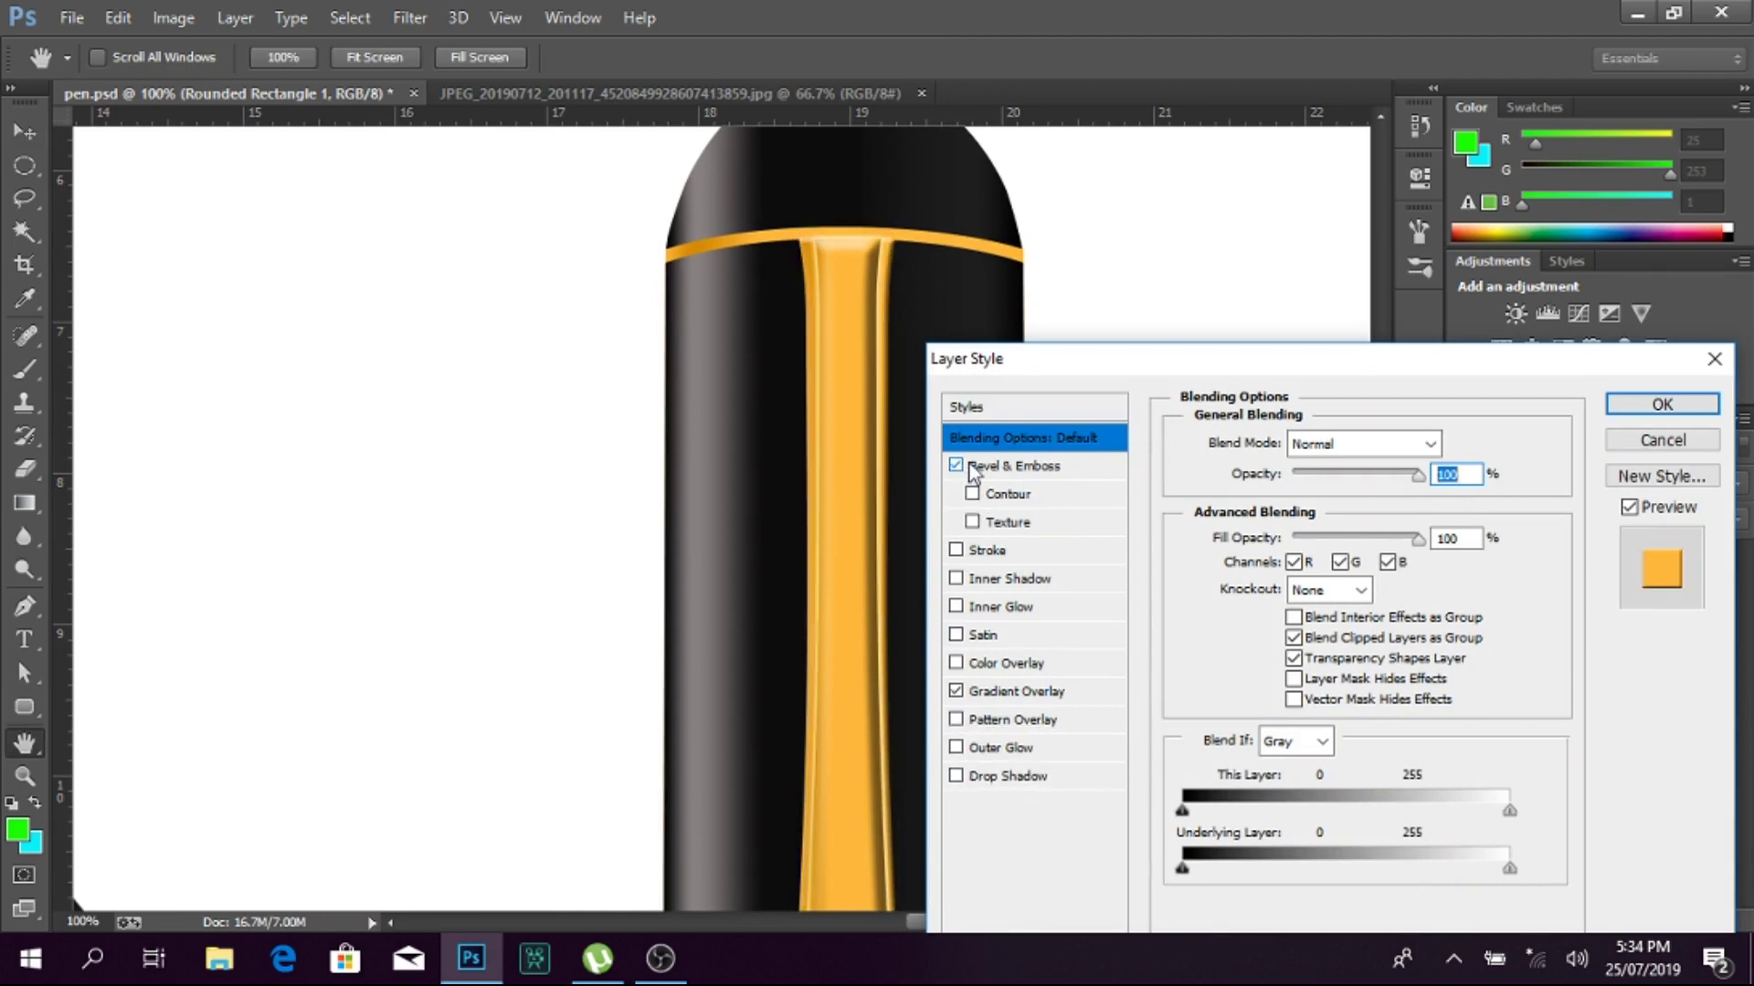
pyautogui.click(1014, 465)
pyautogui.press('Return')
# Step: Select both gold clip layers and widen them slightly together
pyautogui.scroll(-3, 890, 544)
pyautogui.hotkey('ctrl', '0')
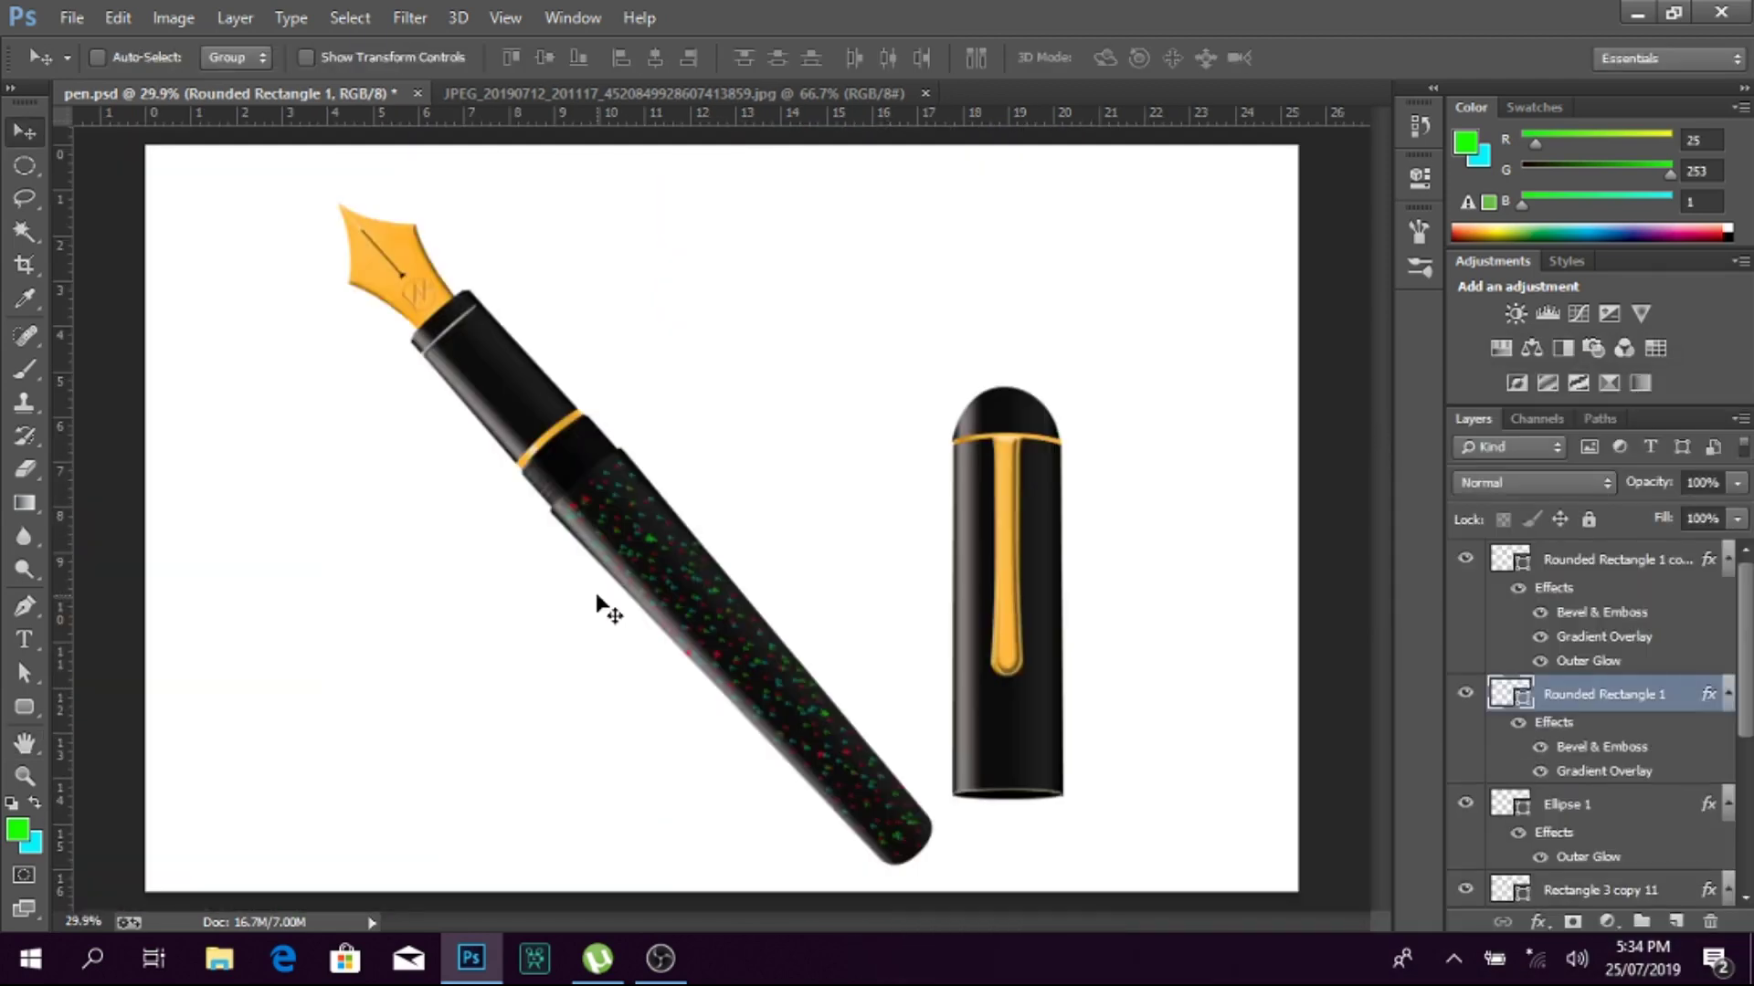
pyautogui.press('z')
pyautogui.click(1076, 576)
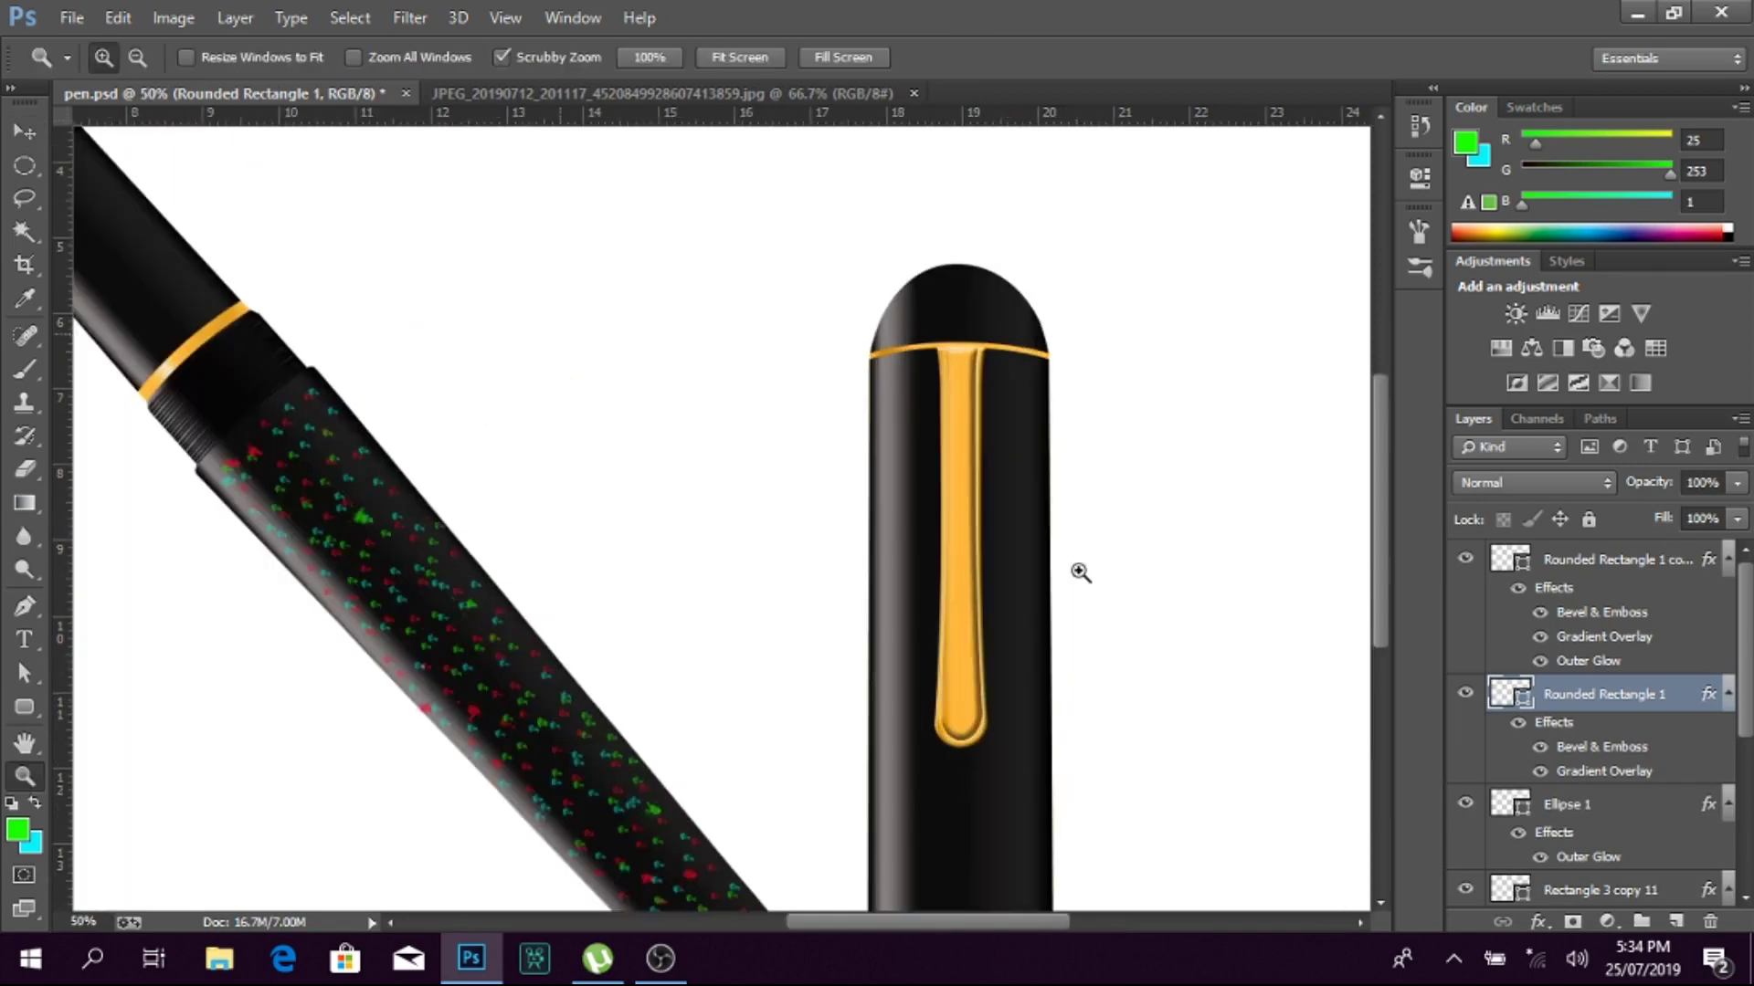
pyautogui.click(1108, 611)
pyautogui.press('v')
pyautogui.keyDown('shift'); pyautogui.click(1608, 559); pyautogui.keyUp('shift')
pyautogui.hotkey('ctrl', 't')
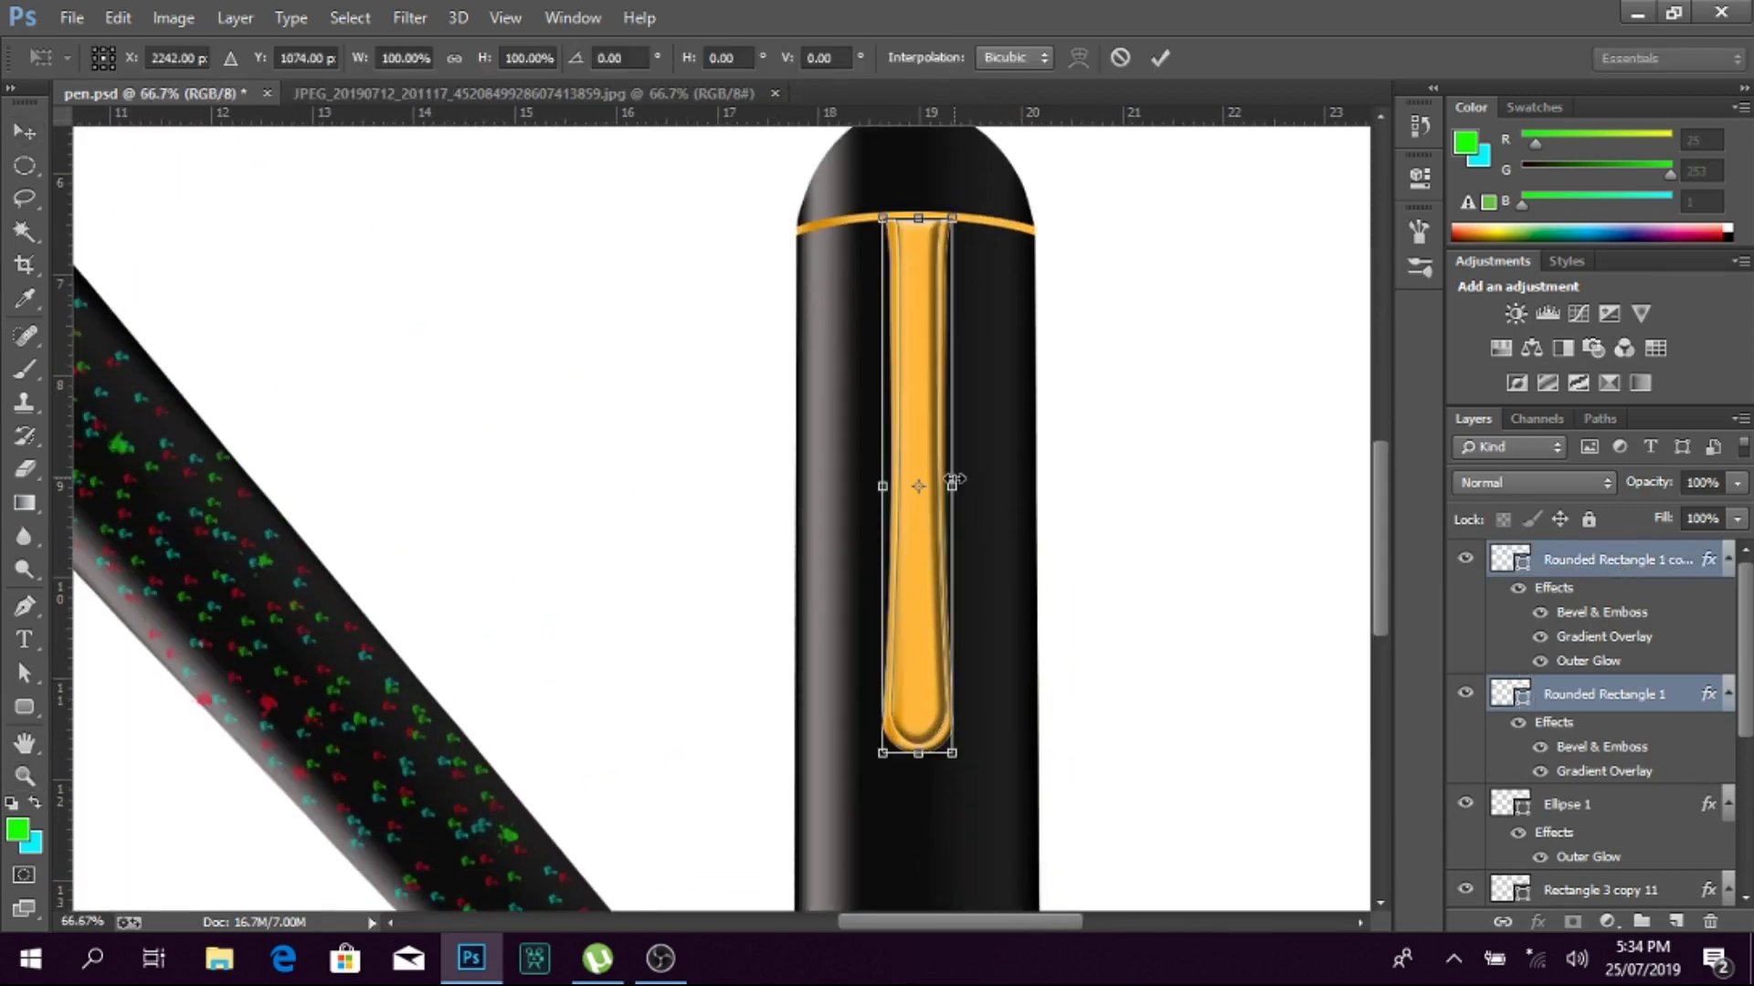
pyautogui.moveTo(952, 485); pyautogui.dragTo(965, 485)
pyautogui.press('Return')
# Step: Stretch both clip layers about 9% longer down the cap
pyautogui.hotkey('ctrl', 't')
pyautogui.moveTo(917, 750); pyautogui.dragTo(916, 794)
pyautogui.press('Return')
# Step: Add a new empty Layer 1 at the top of the layer stack
pyautogui.scroll(-3, 1540, 766)
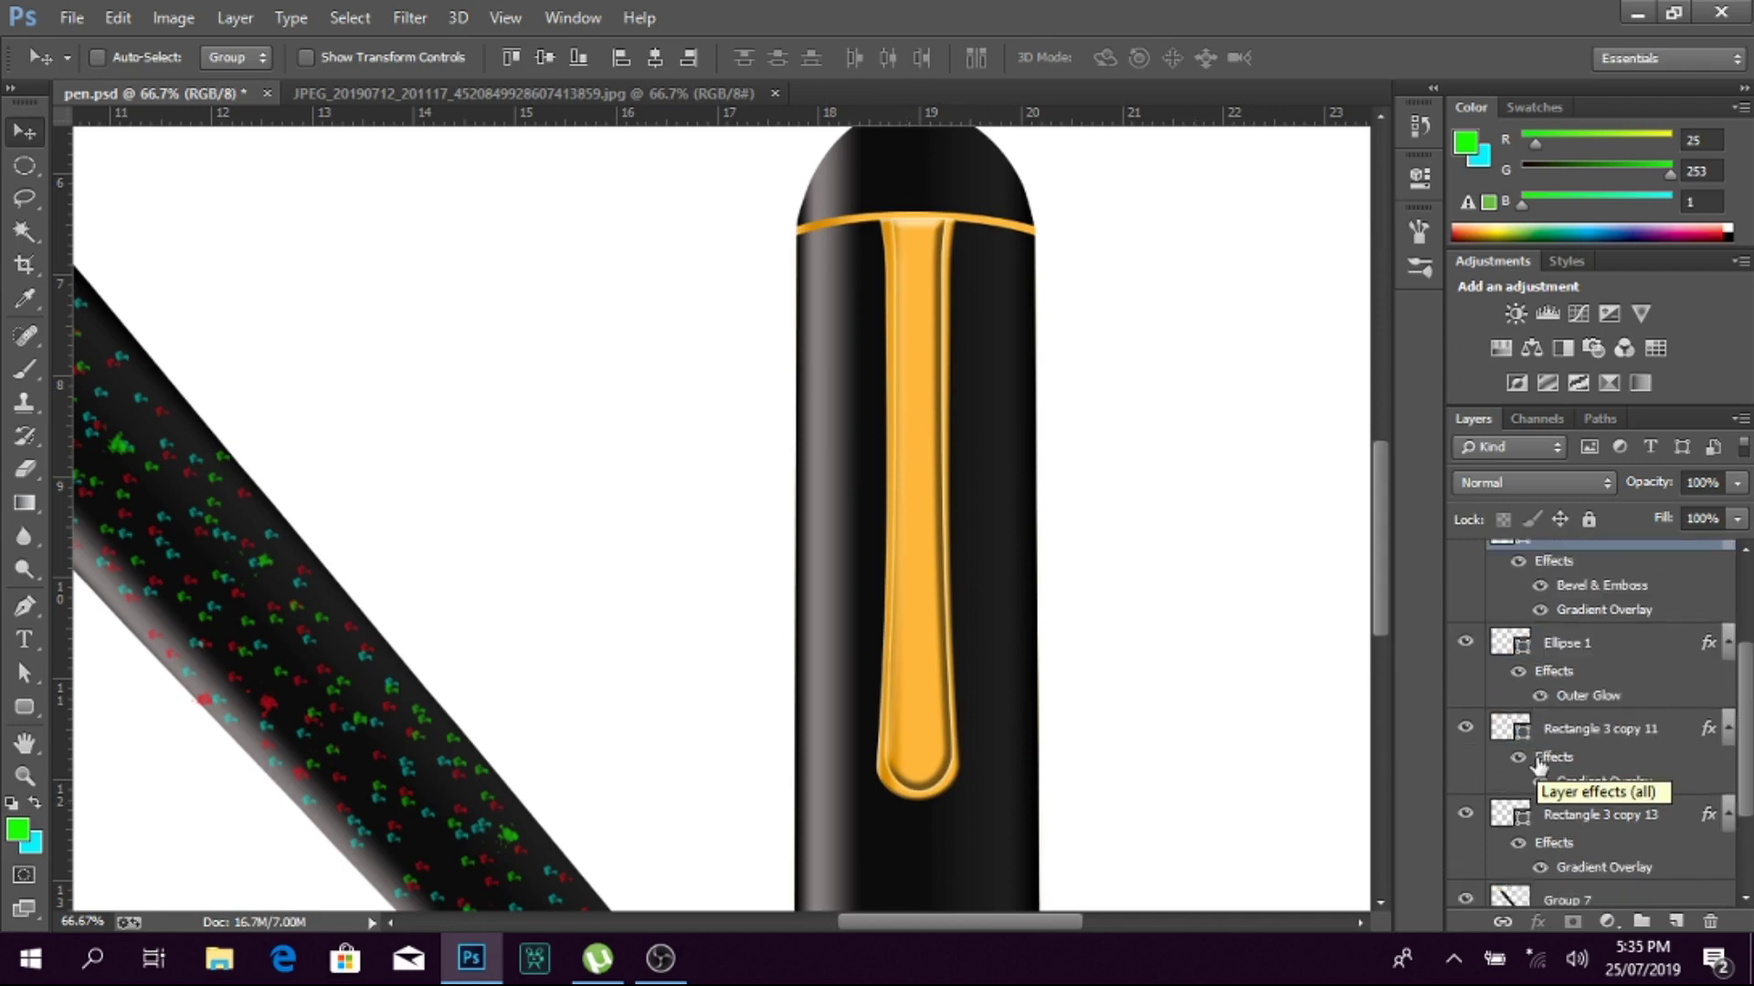
pyautogui.scroll(-2, 1315, 665)
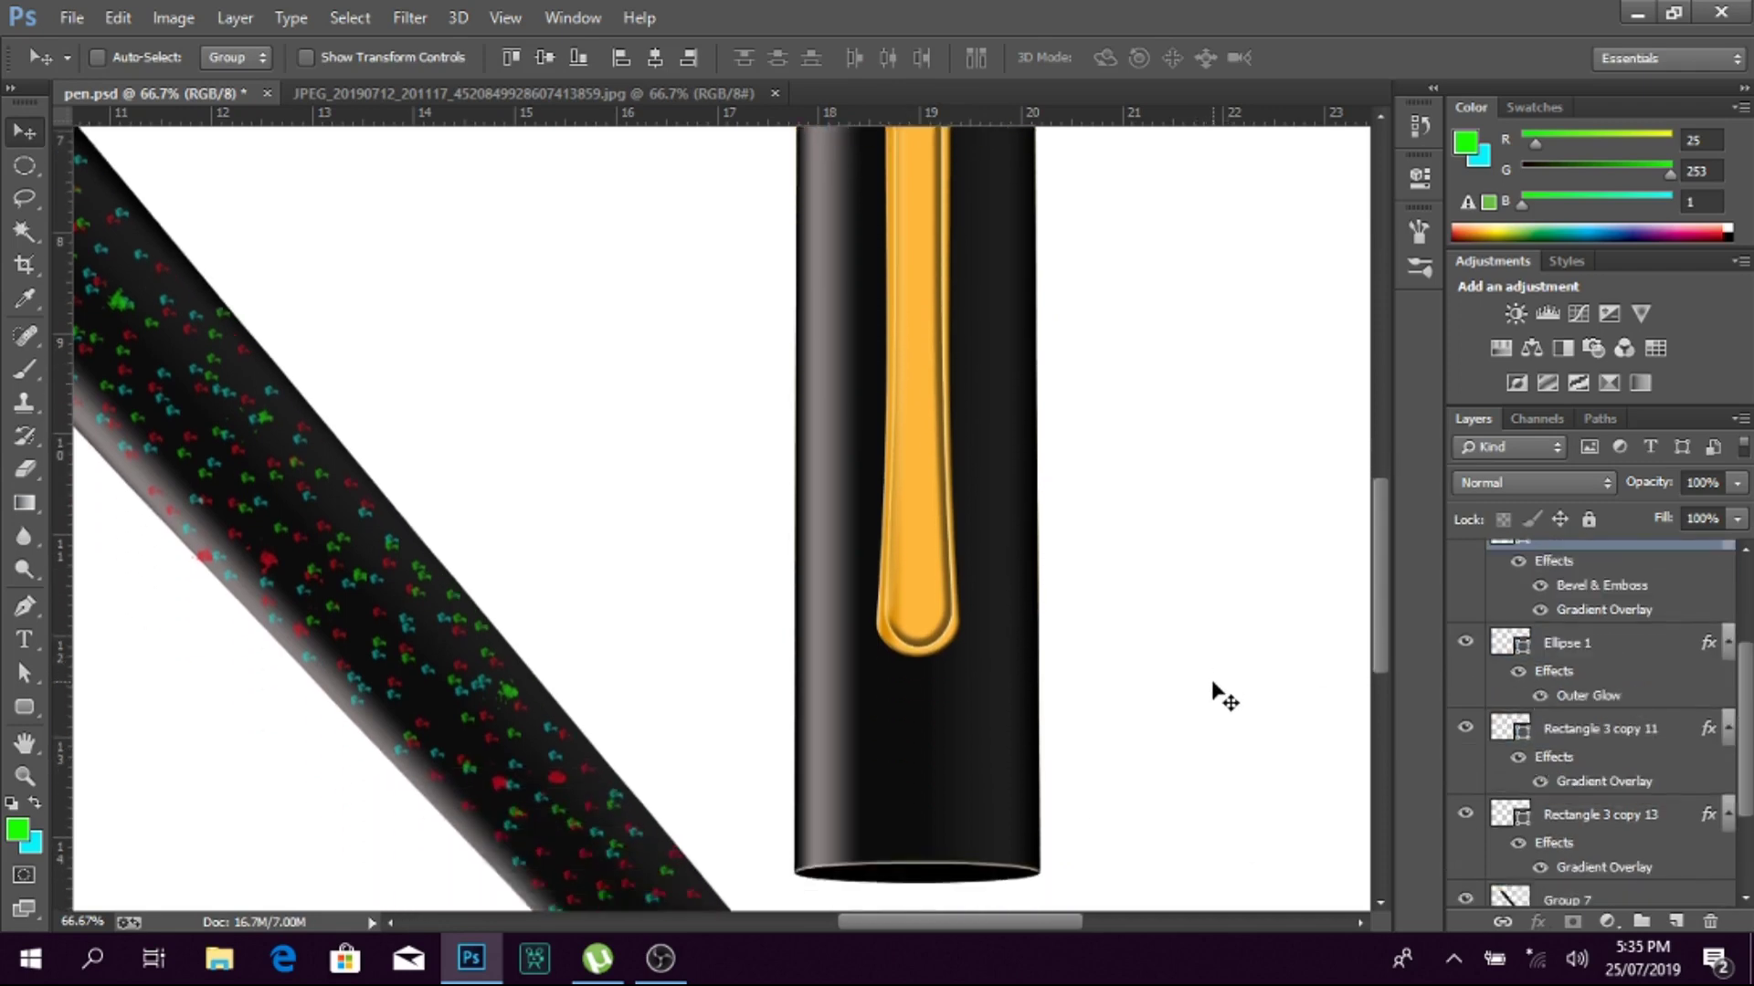
pyautogui.scroll(3, 1221, 697)
pyautogui.scroll(3, 1509, 598)
pyautogui.click(25, 775)
pyautogui.keyDown('alt'); pyautogui.click(853, 646); pyautogui.keyUp('alt')
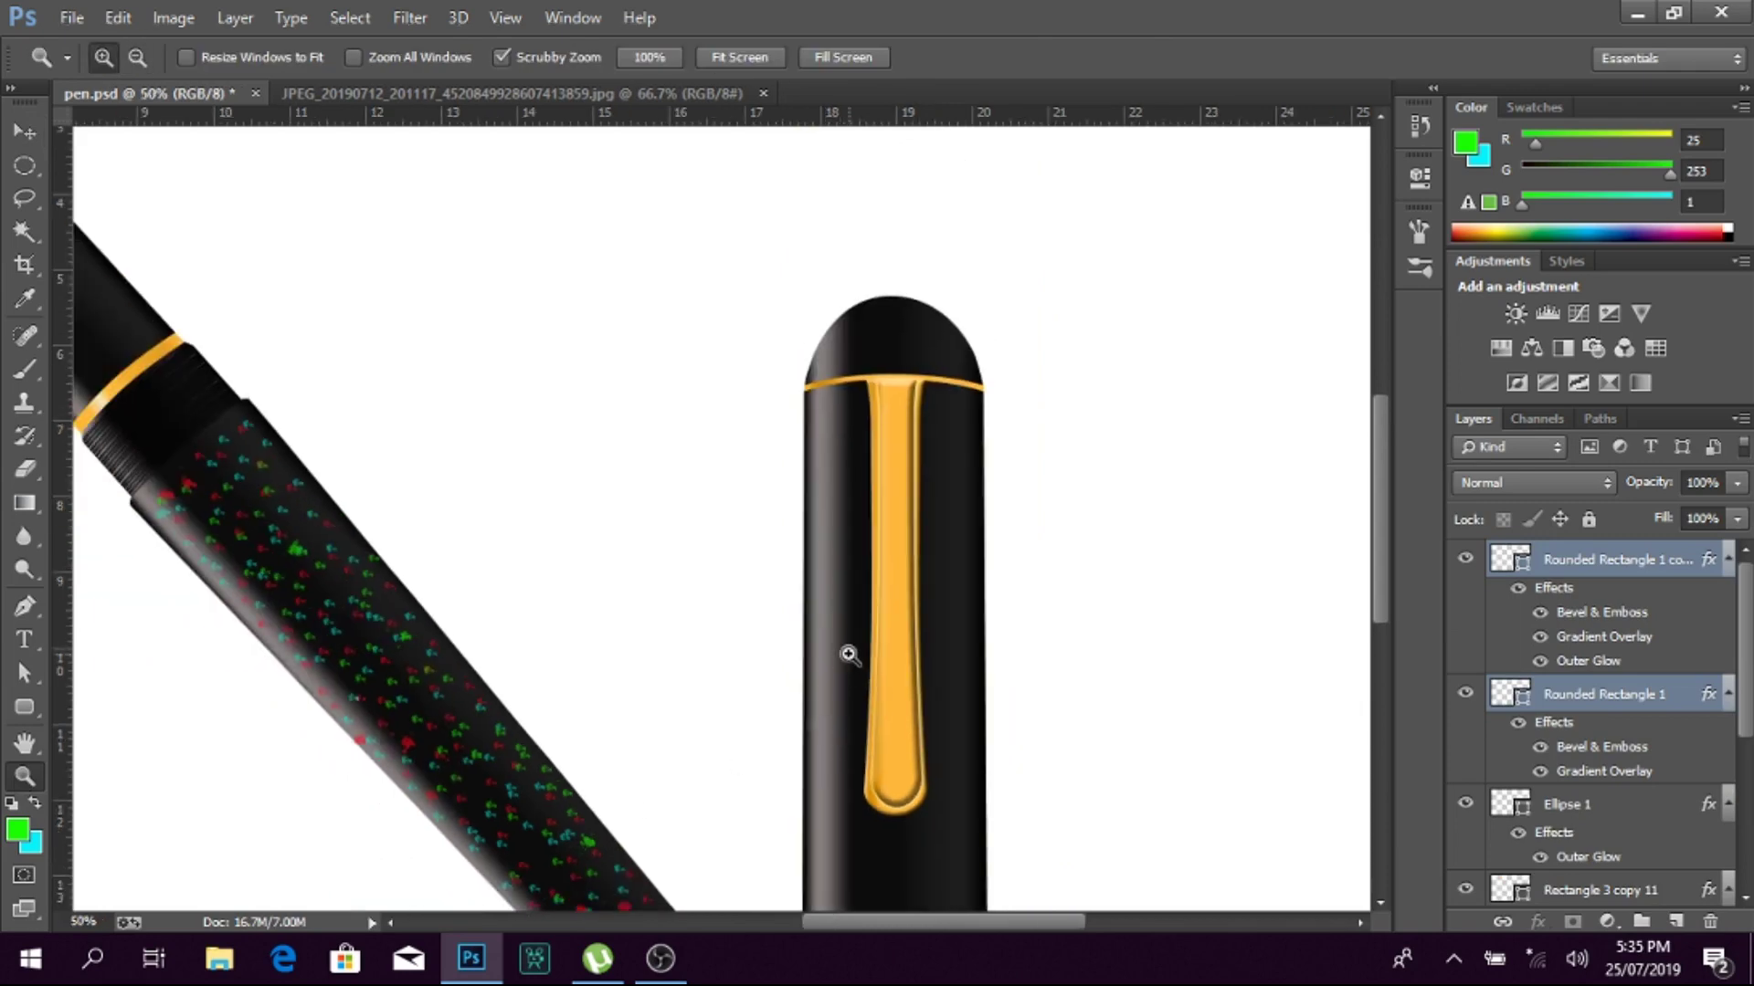
pyautogui.click(1608, 559)
pyautogui.click(1675, 921)
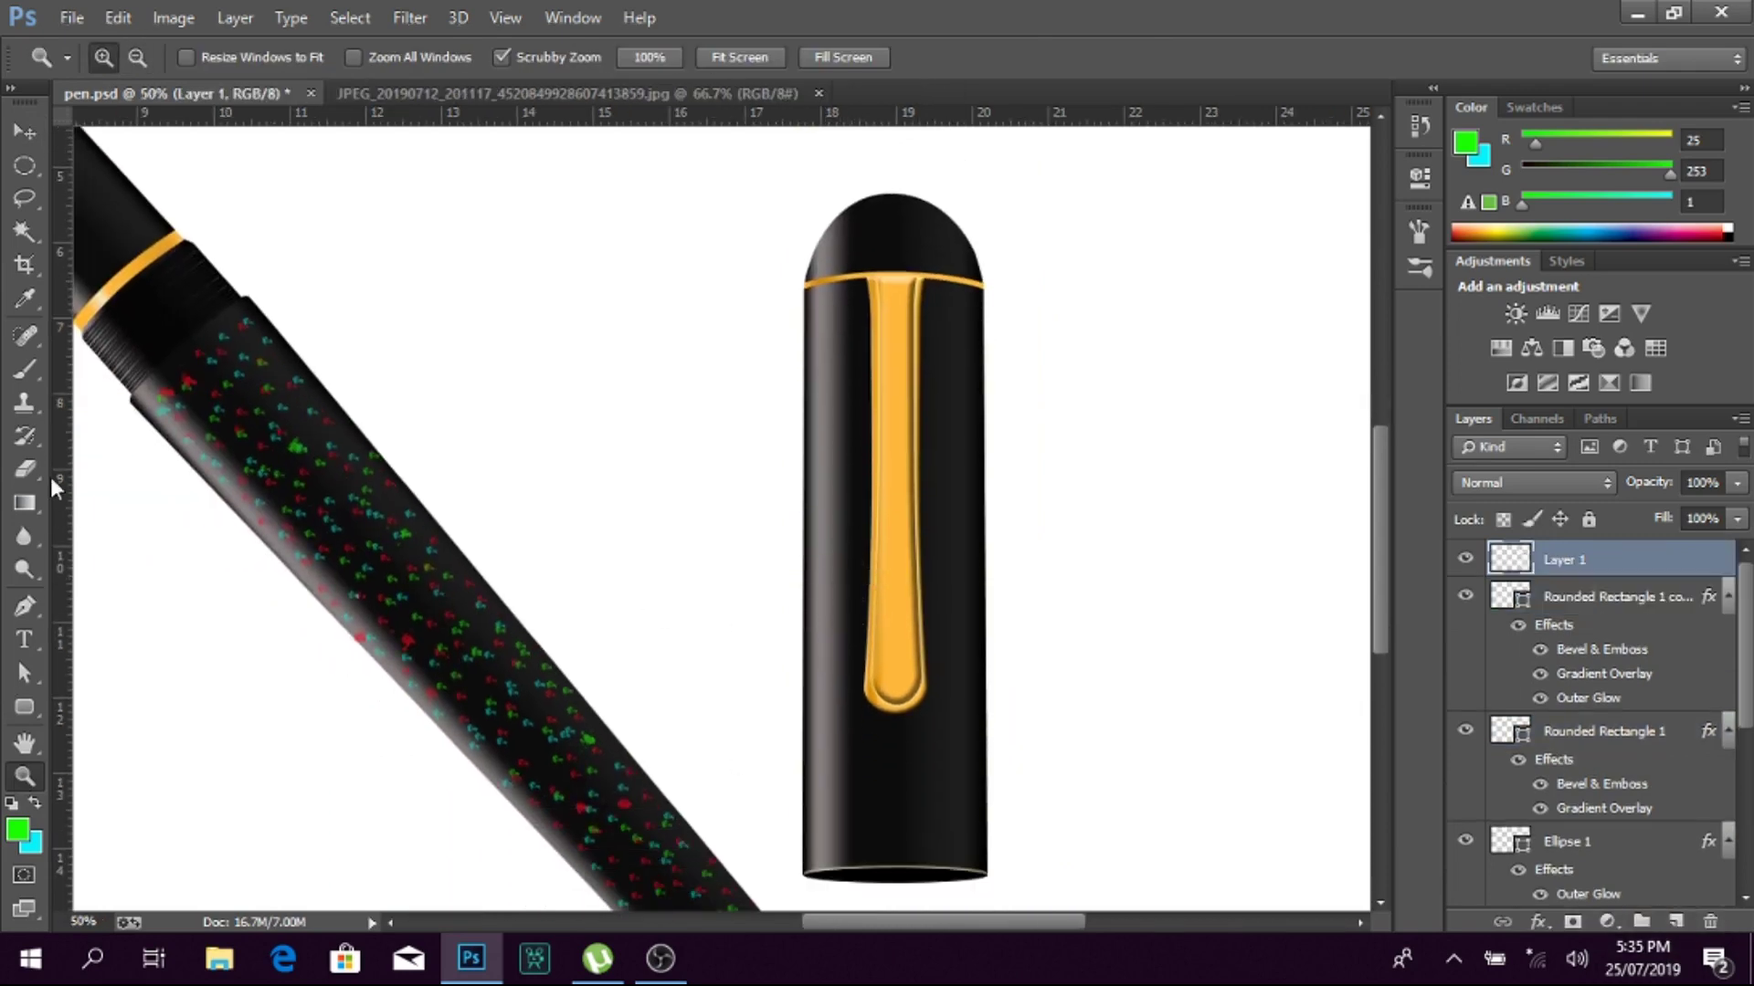
# Step: Scatter red and cyan speckle dots over the cap, then send Layer 1 below Ellipse 1
pyautogui.press('b')
pyautogui.moveTo(973, 831)
pyautogui.mouseDown()
pyautogui.moveTo(834, 822)
pyautogui.moveTo(920, 841)
pyautogui.moveTo(869, 830)
pyautogui.moveTo(950, 799)
pyautogui.moveTo(827, 779)
pyautogui.moveTo(934, 653)
pyautogui.moveTo(946, 555)
pyautogui.moveTo(840, 543)
pyautogui.moveTo(900, 302)
pyautogui.moveTo(973, 465)
pyautogui.moveTo(844, 374)
pyautogui.moveTo(880, 176)
pyautogui.mouseUp()
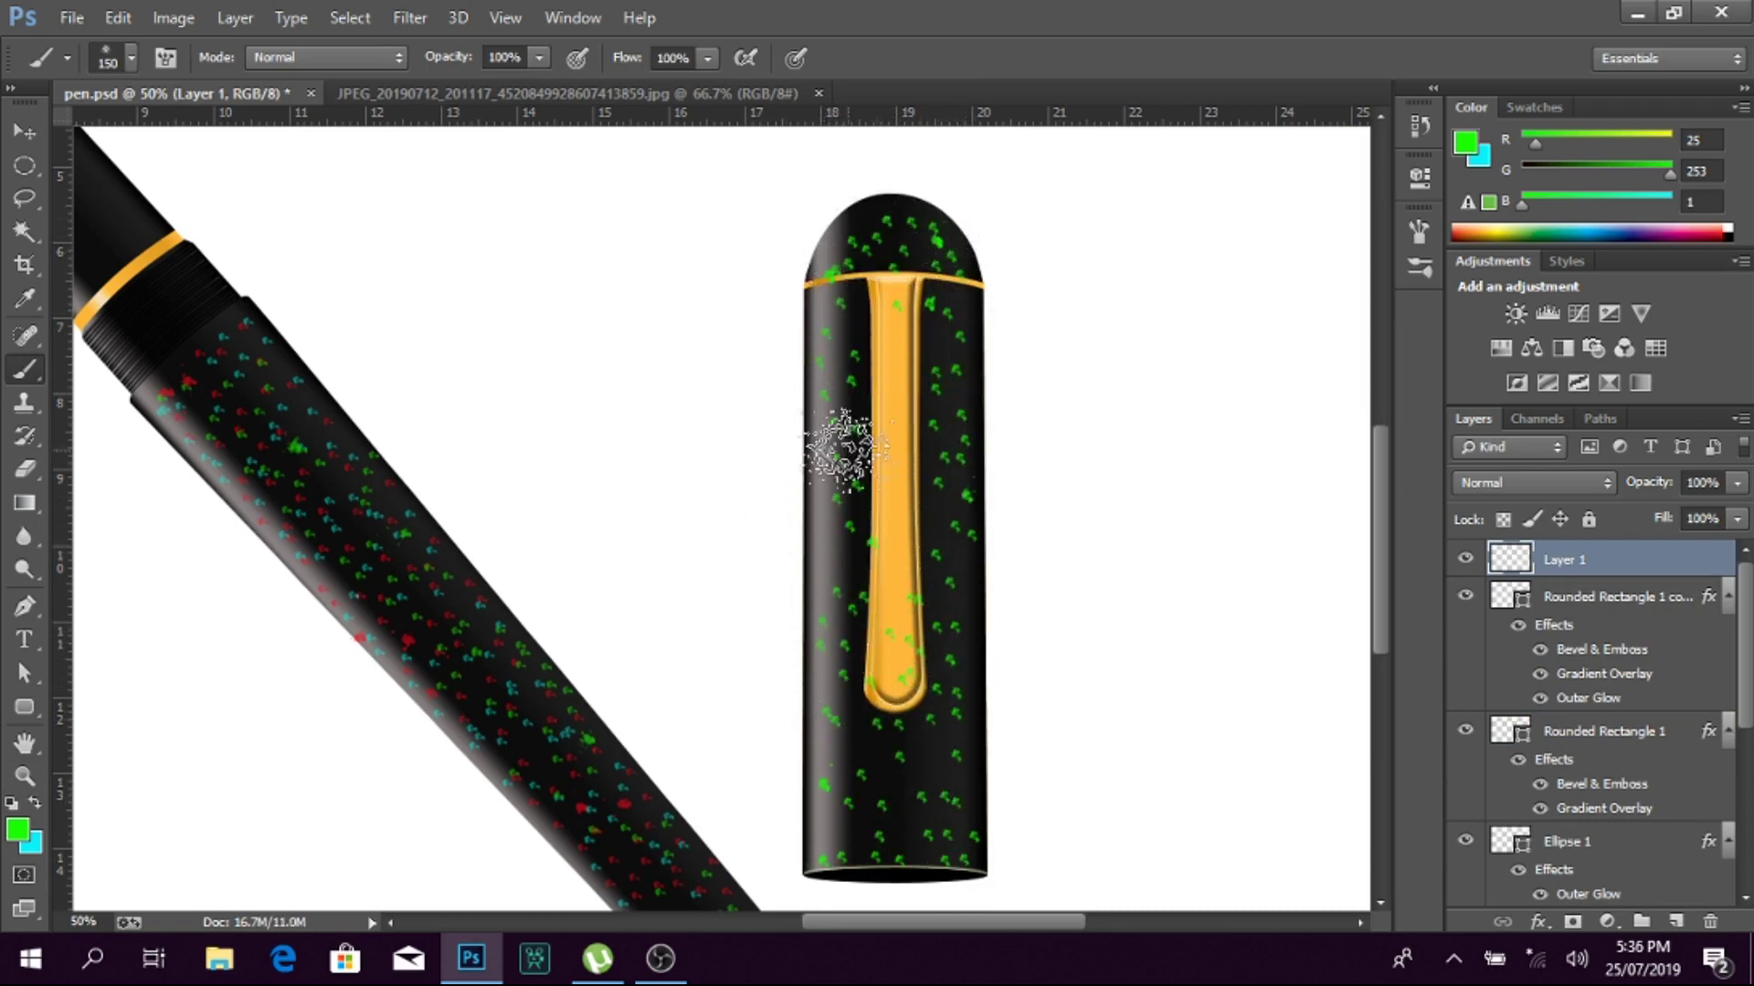
pyautogui.moveTo(913, 849)
pyautogui.mouseDown()
pyautogui.moveTo(924, 725)
pyautogui.moveTo(886, 740)
pyautogui.moveTo(946, 767)
pyautogui.moveTo(811, 525)
pyautogui.moveTo(943, 354)
pyautogui.moveTo(967, 765)
pyautogui.moveTo(828, 575)
pyautogui.moveTo(825, 356)
pyautogui.moveTo(951, 613)
pyautogui.moveTo(853, 228)
pyautogui.moveTo(817, 765)
pyautogui.moveTo(854, 441)
pyautogui.moveTo(822, 254)
pyautogui.moveTo(951, 497)
pyautogui.moveTo(971, 794)
pyautogui.moveTo(938, 792)
pyautogui.mouseUp()
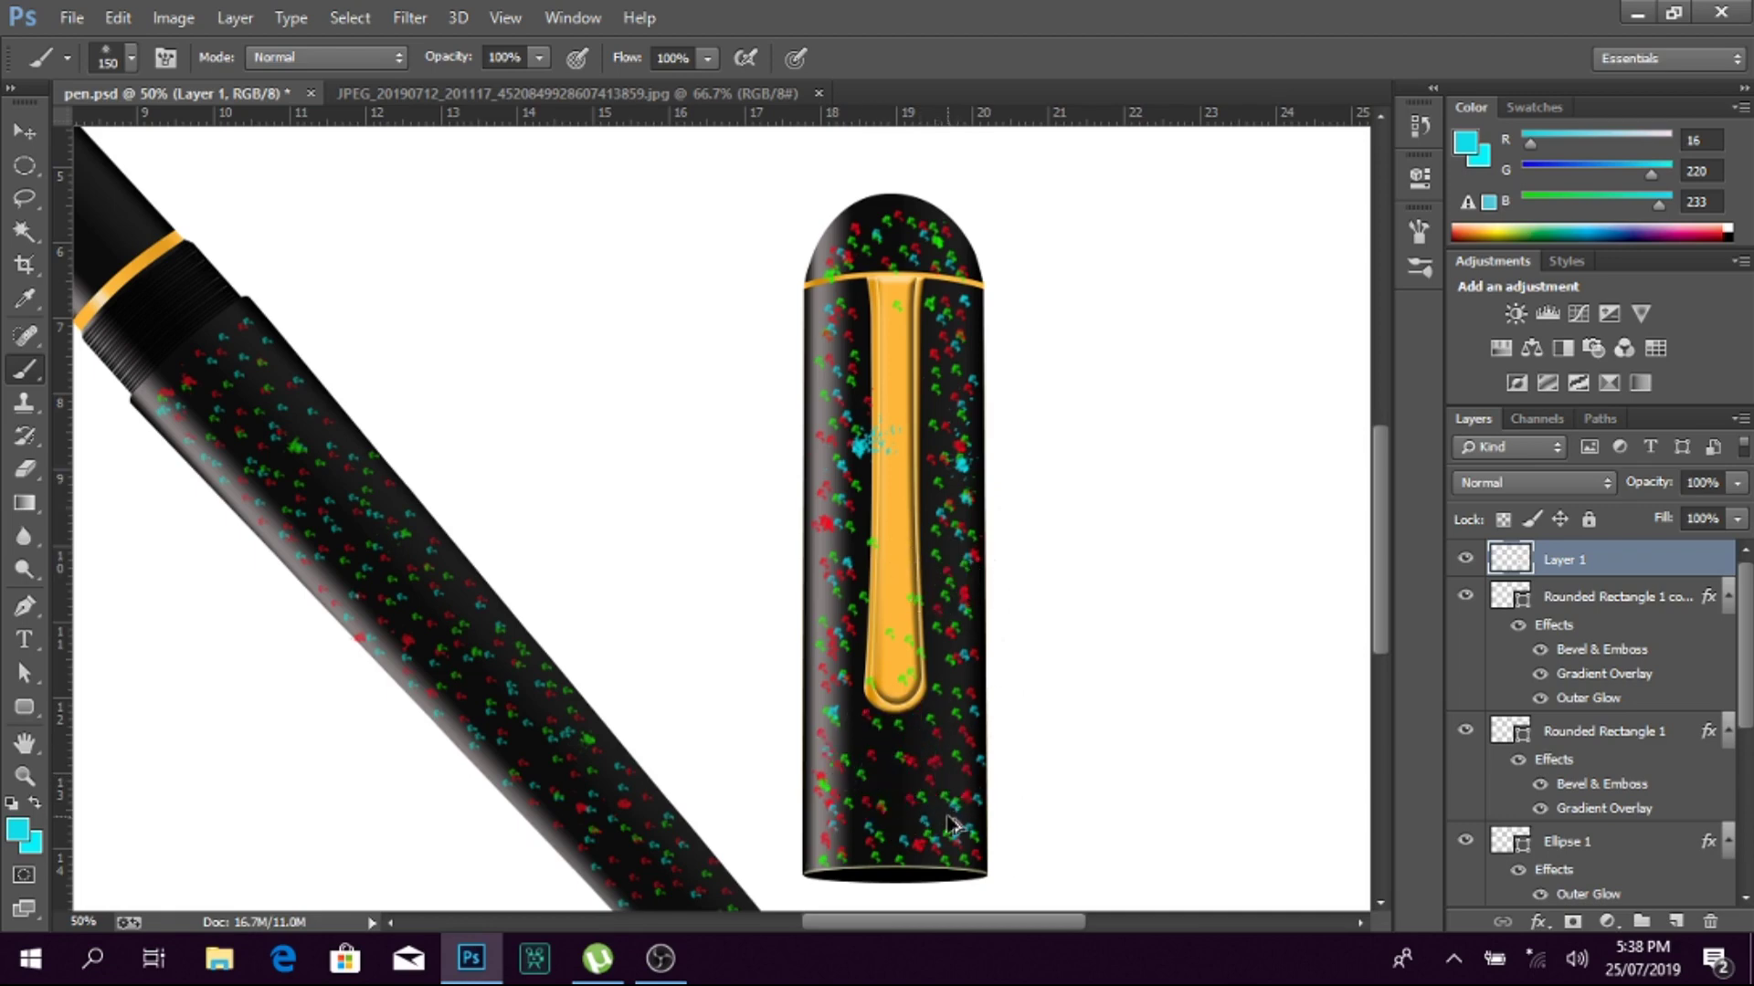
pyautogui.press('v')
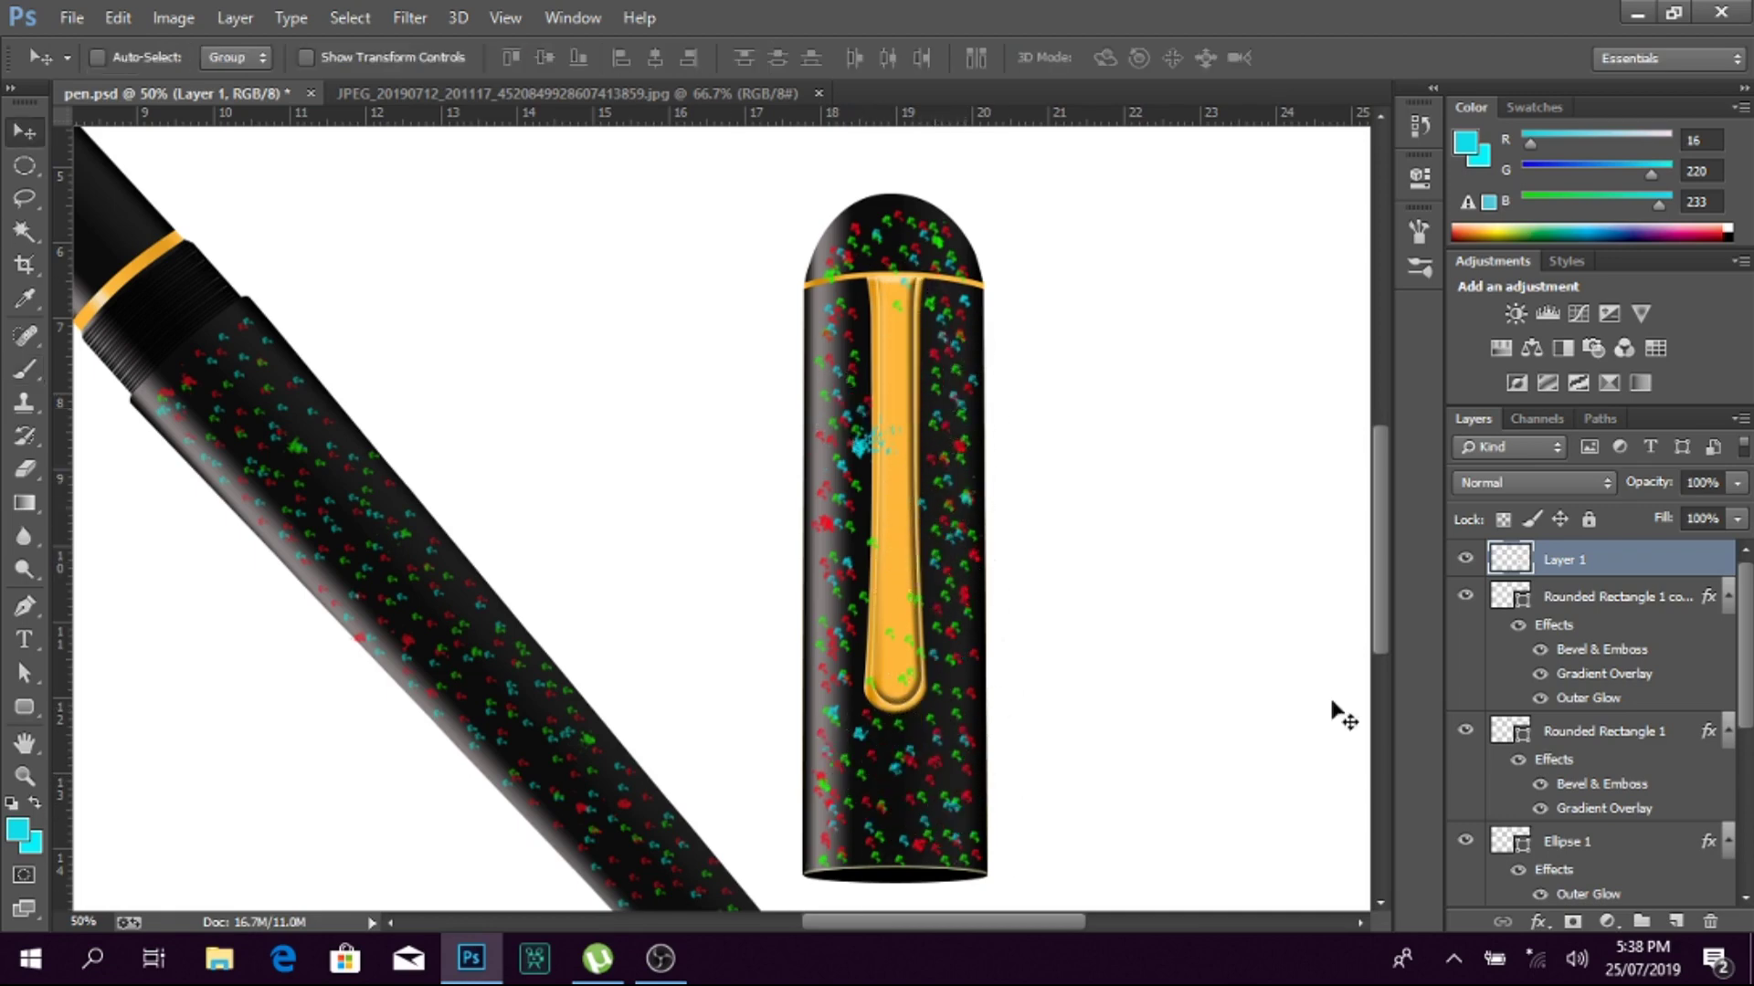
pyautogui.hotkey('ctrl', '[')
pyautogui.hotkey('ctrl', '[')
pyautogui.hotkey('ctrl', '[')
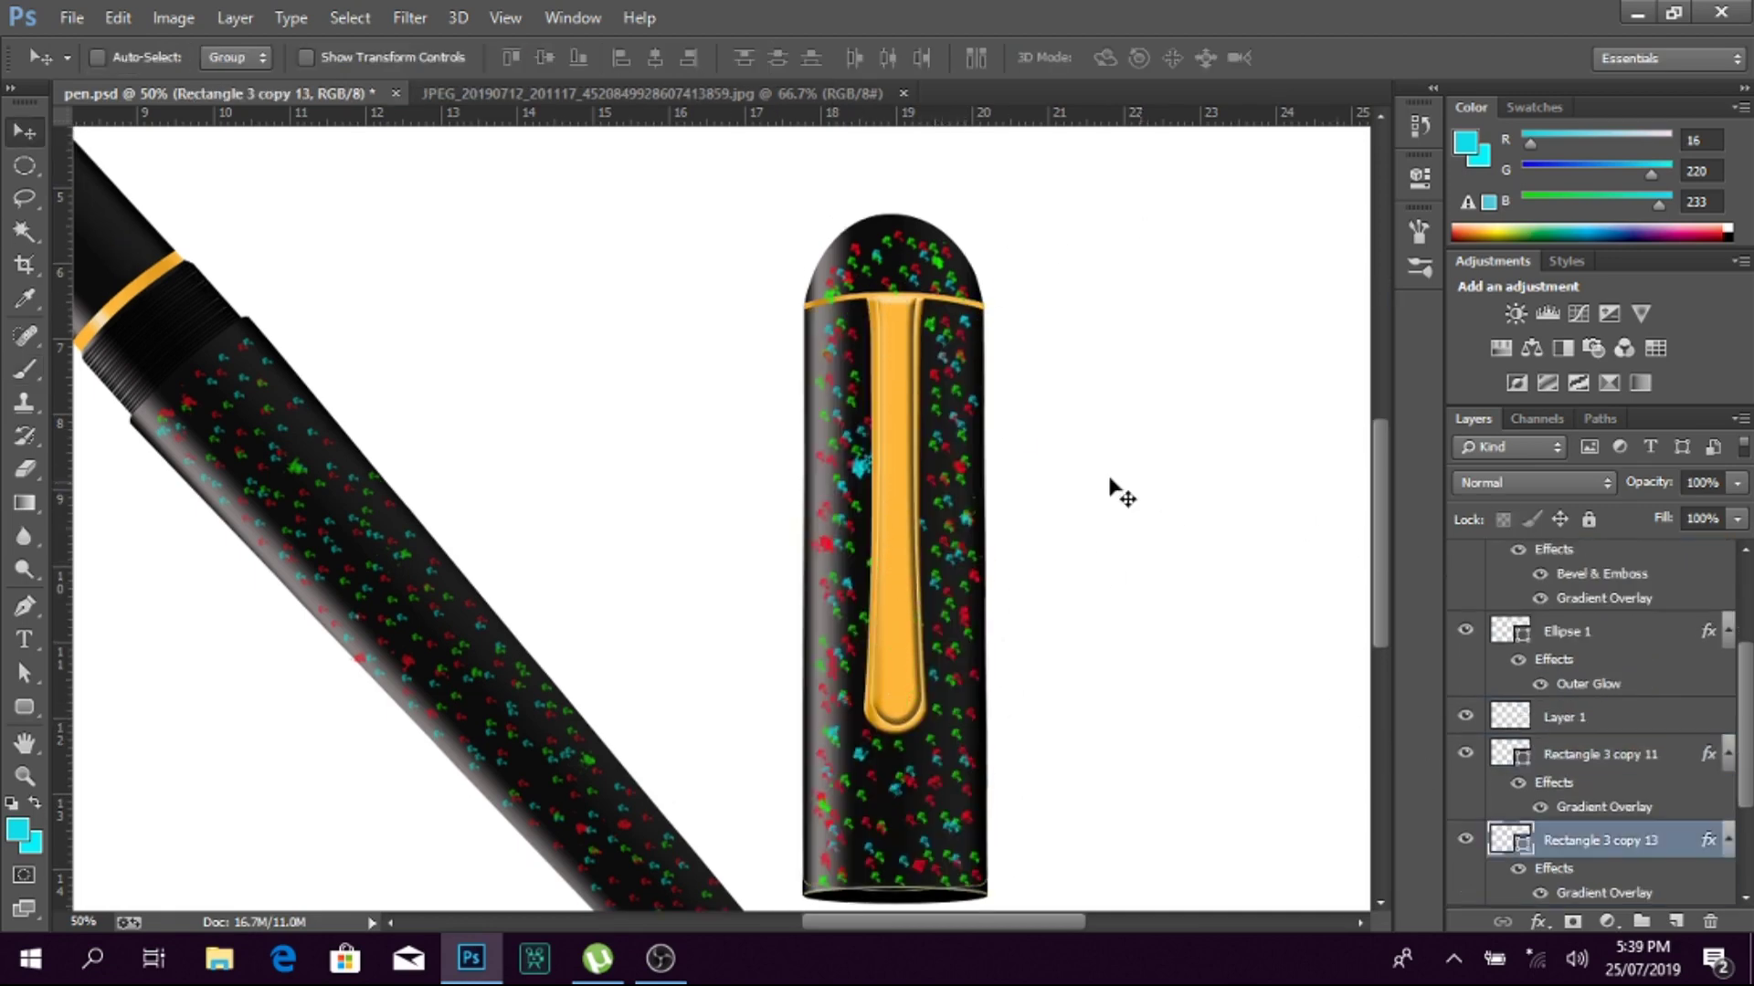
# Step: Group the cap layers into Group 8 and move the cap up and left
pyautogui.hotkey('ctrl', '0')
pyautogui.scroll(-3, 1604, 808)
pyautogui.click(1604, 804)
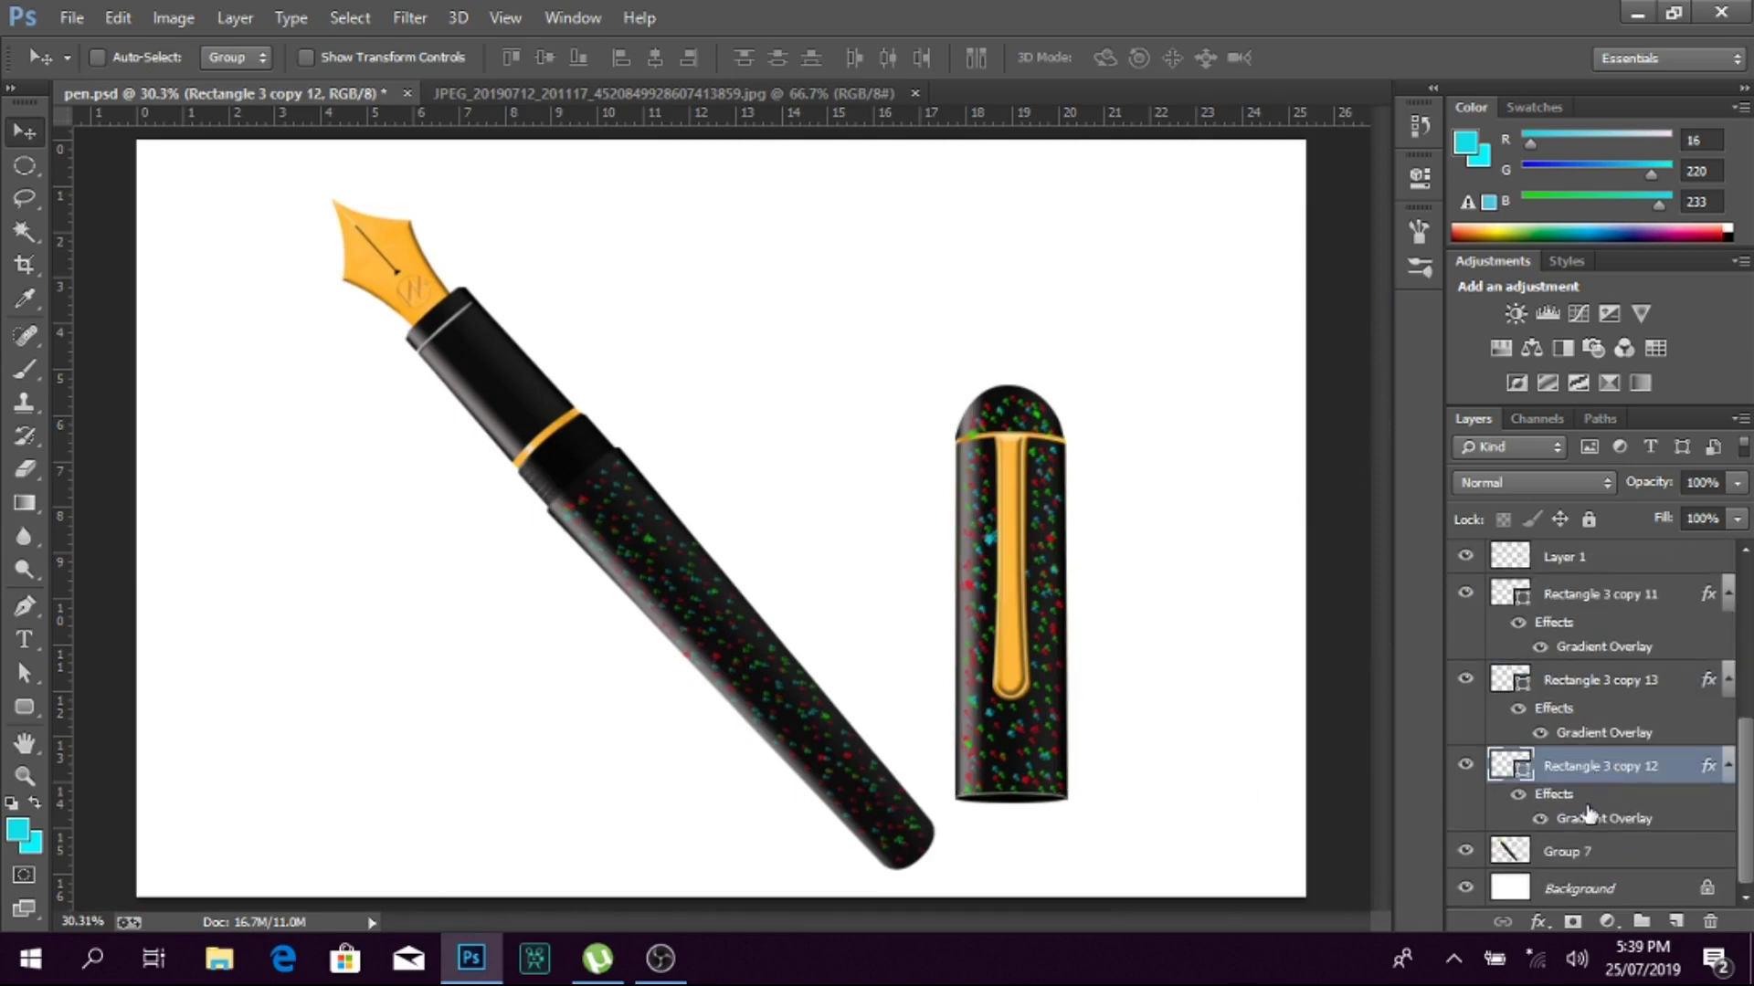
pyautogui.scroll(3, 1589, 696)
pyautogui.click(1598, 557)
pyautogui.keyDown('shift'); pyautogui.click(1599, 694); pyautogui.keyUp('shift')
pyautogui.hotkey('ctrl', 'g')
pyautogui.moveTo(1072, 540); pyautogui.dragTo(1051, 456)
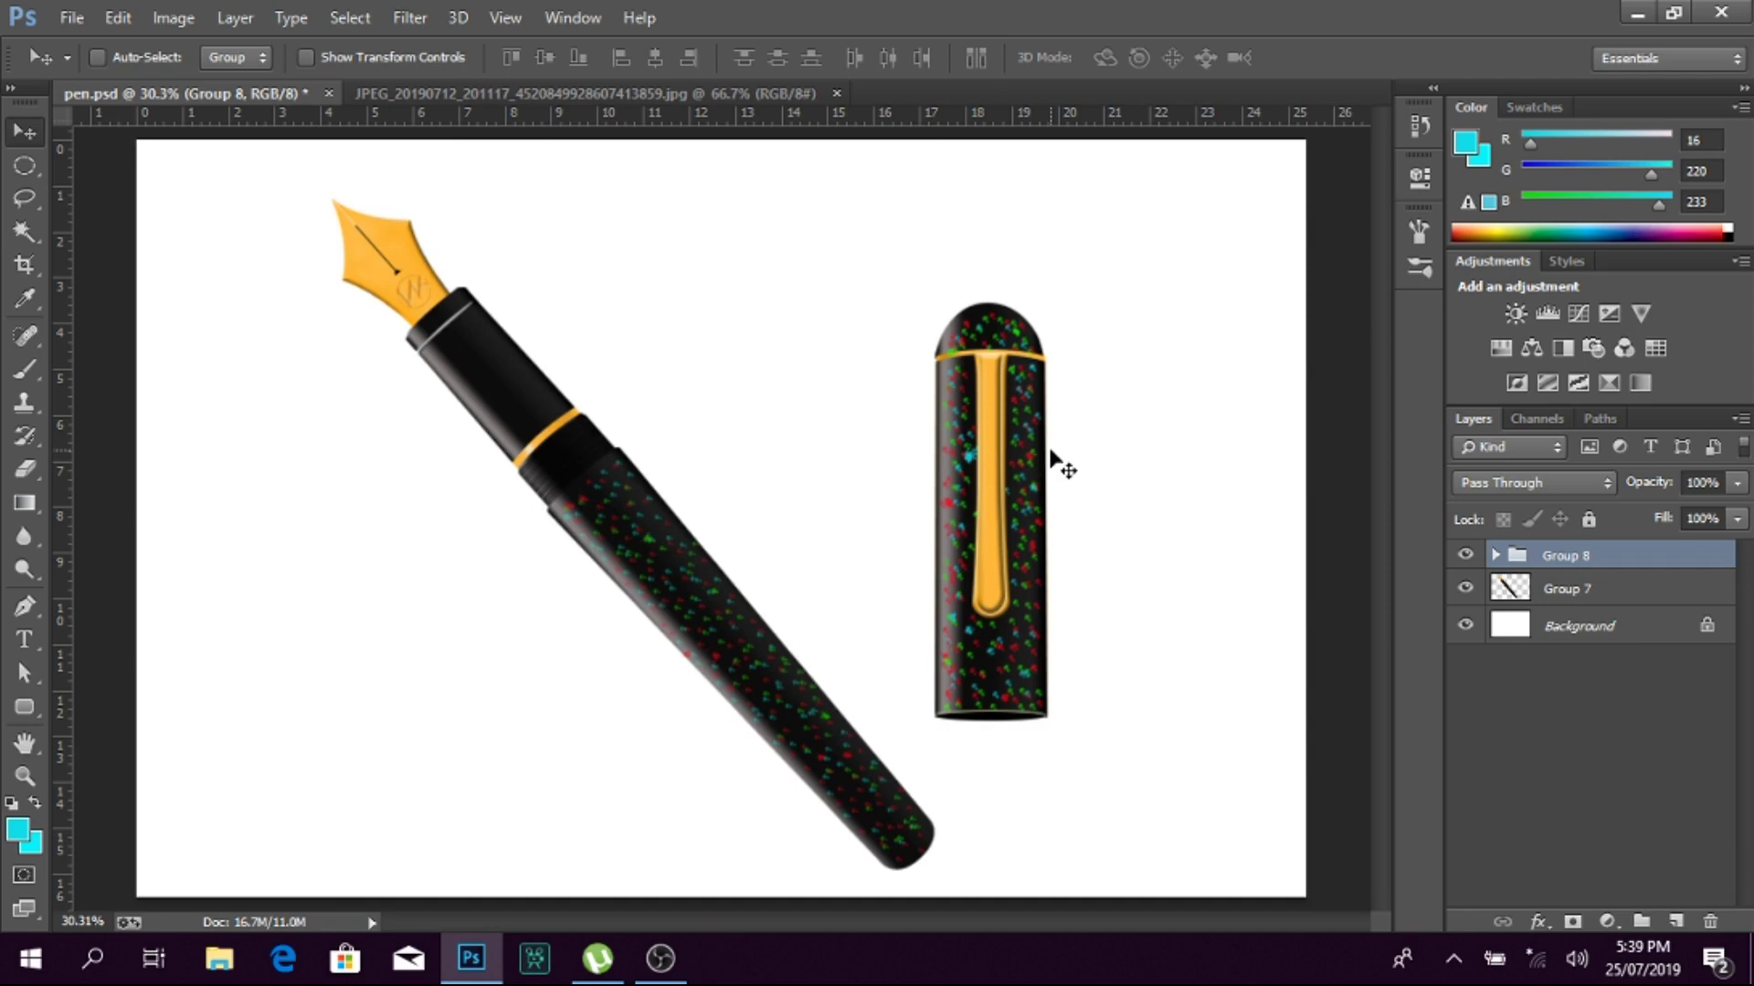
# Step: Narrow the cap slightly from its right edge
pyautogui.hotkey('ctrl', 't')
pyautogui.moveTo(1048, 511); pyautogui.dragTo(1041, 512)
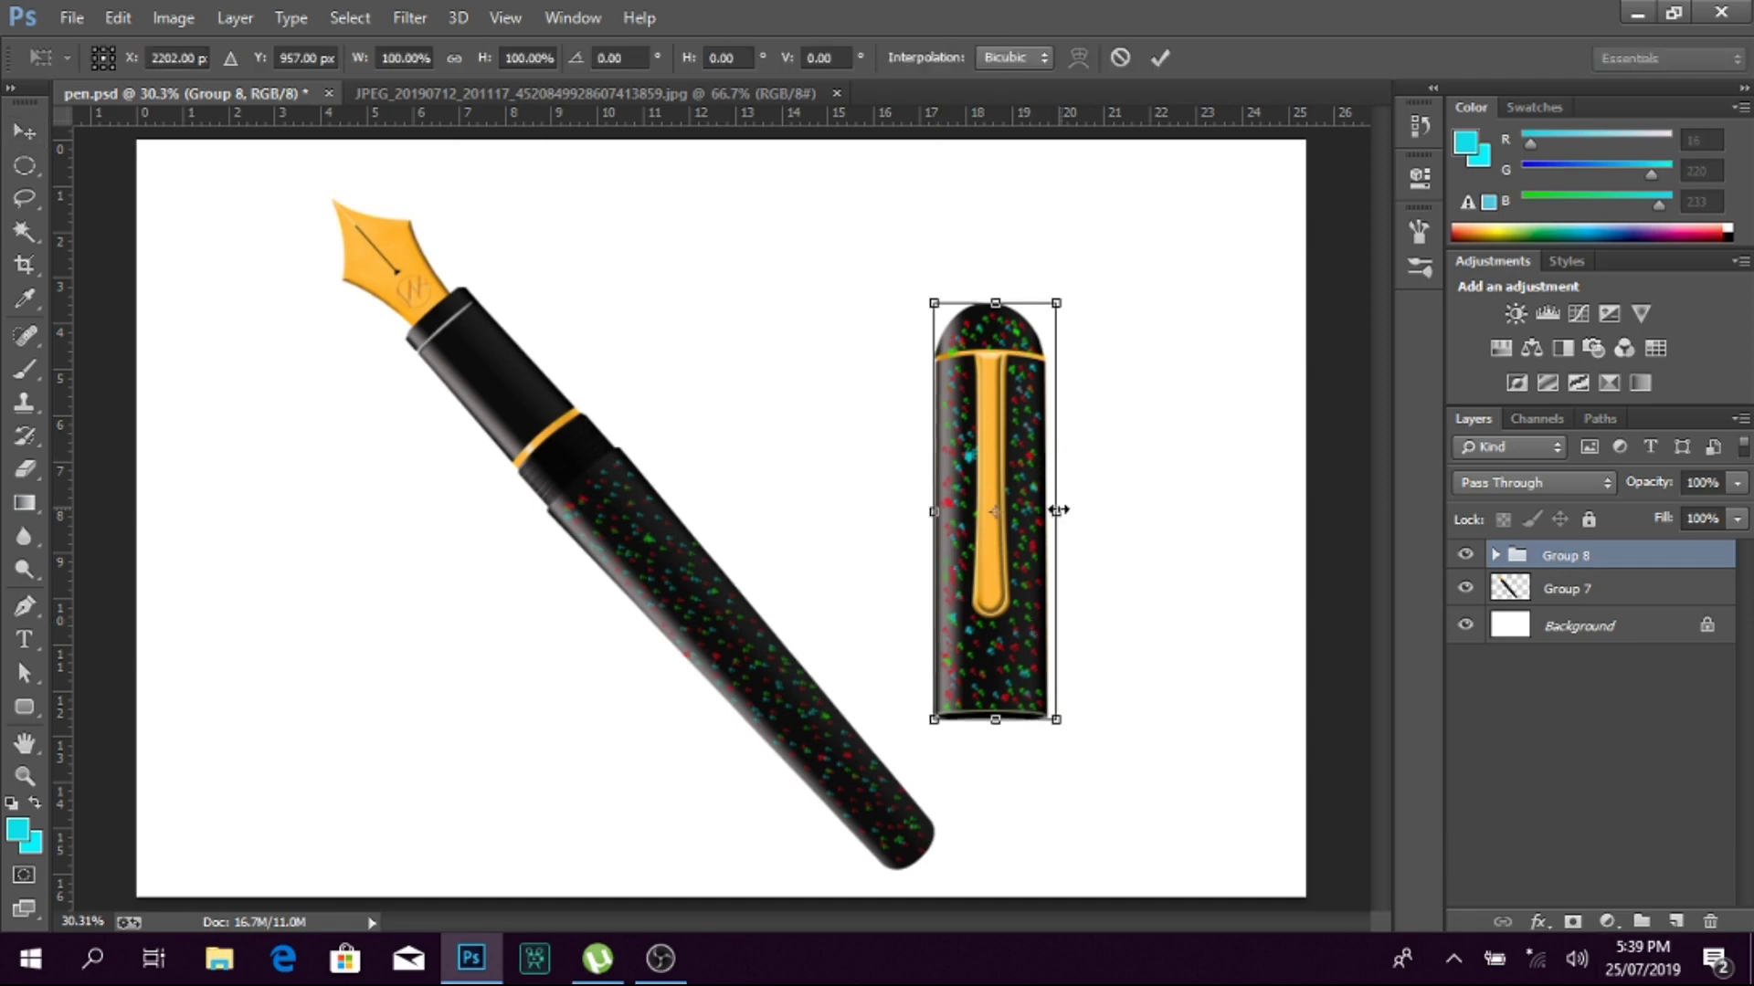
pyautogui.press('Return')
pyautogui.press('z')
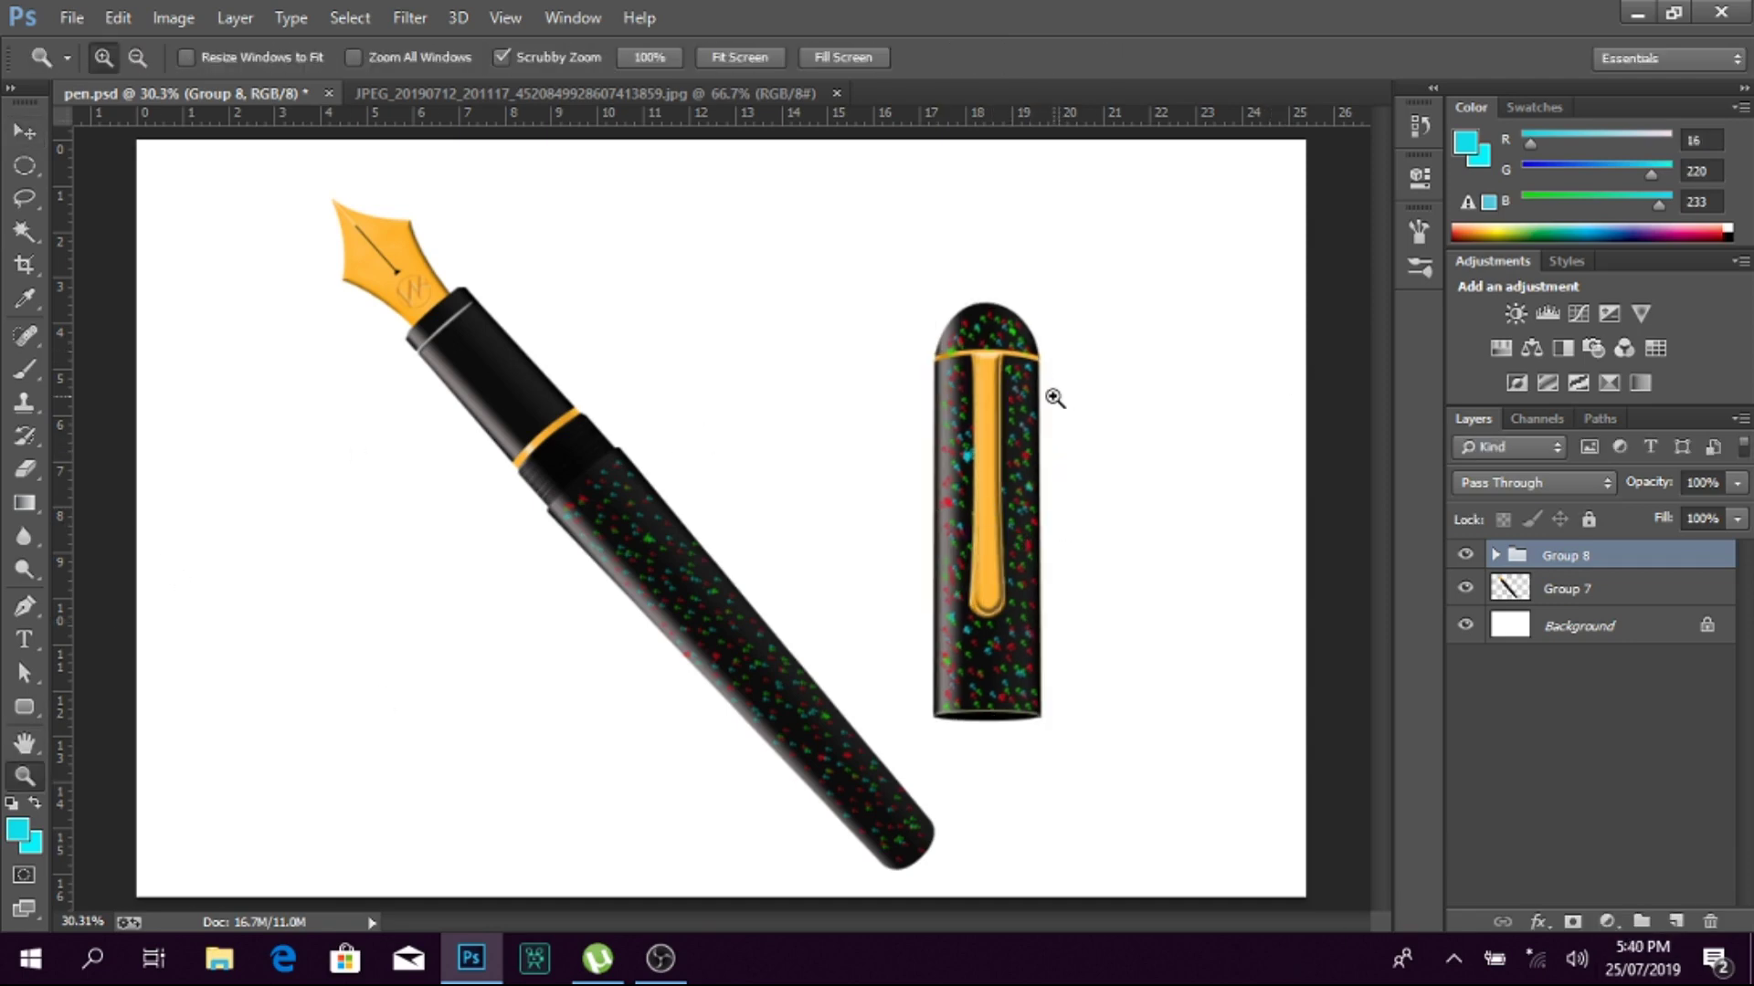
pyautogui.click(1048, 391)
pyautogui.click(1055, 370)
pyautogui.press('v')
pyautogui.scroll(1, 674, 462)
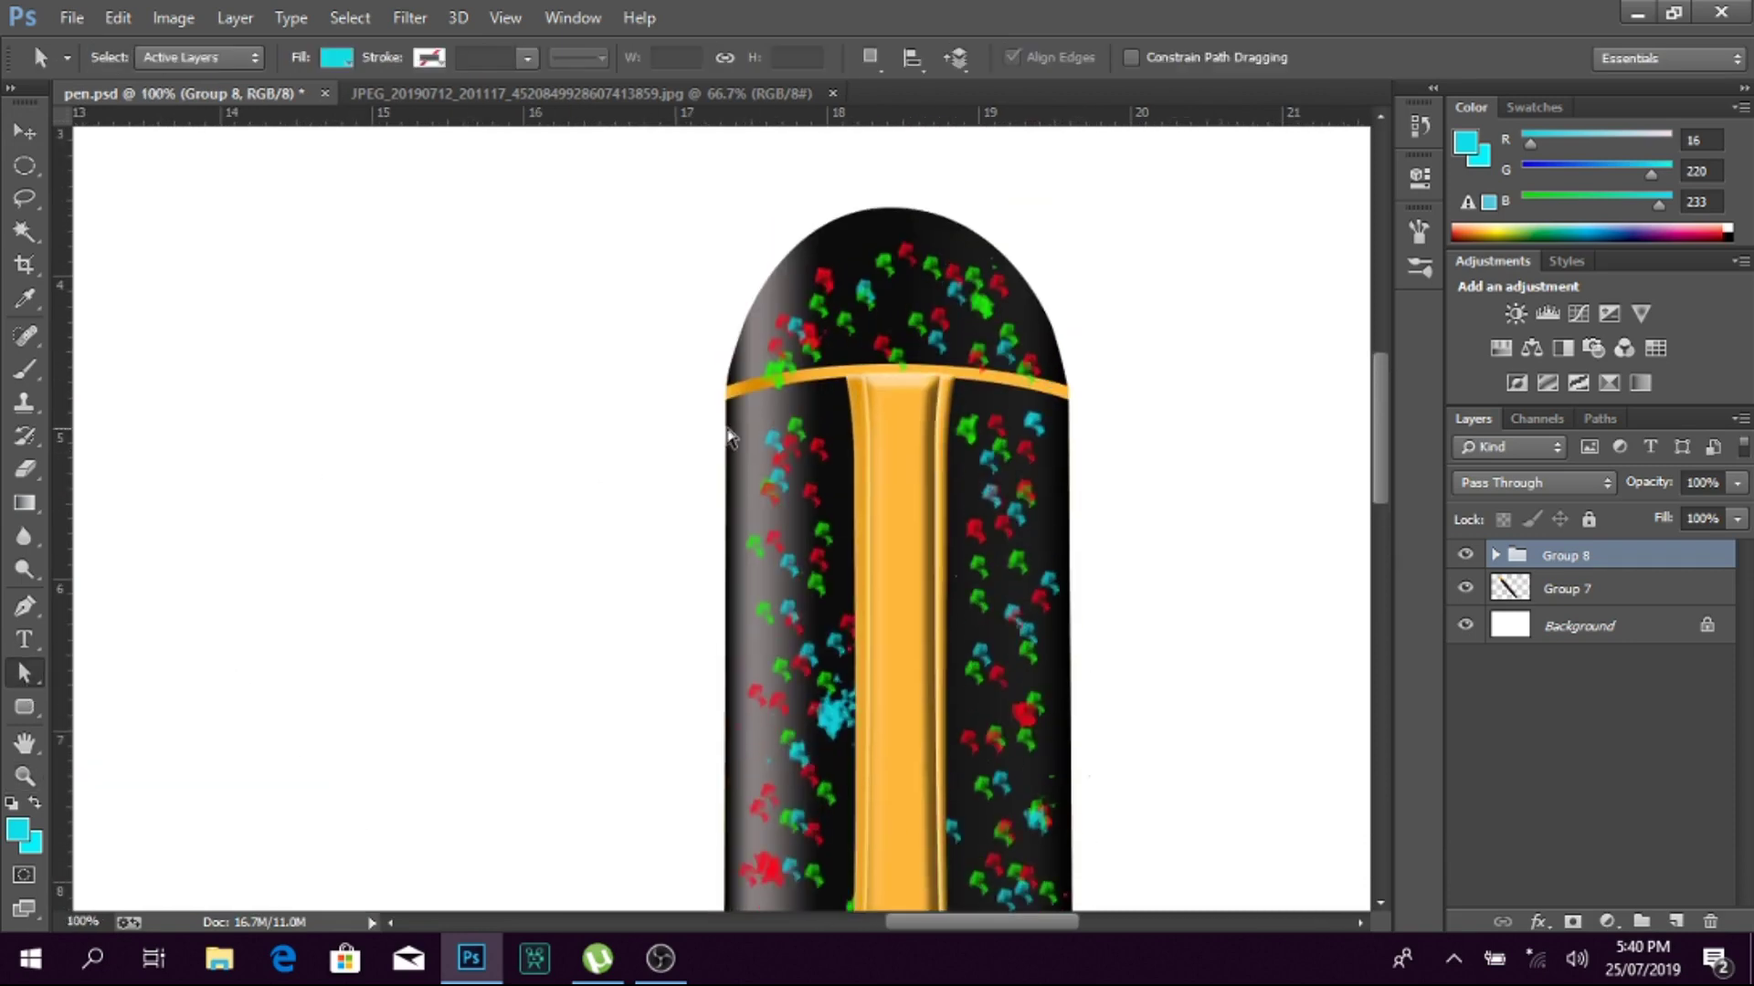
# Step: Refit the side anchors of the Rectangle 3 copy 11 band to the cap sides
pyautogui.rightClick(762, 410)
pyautogui.click(785, 458)
pyautogui.press('a')
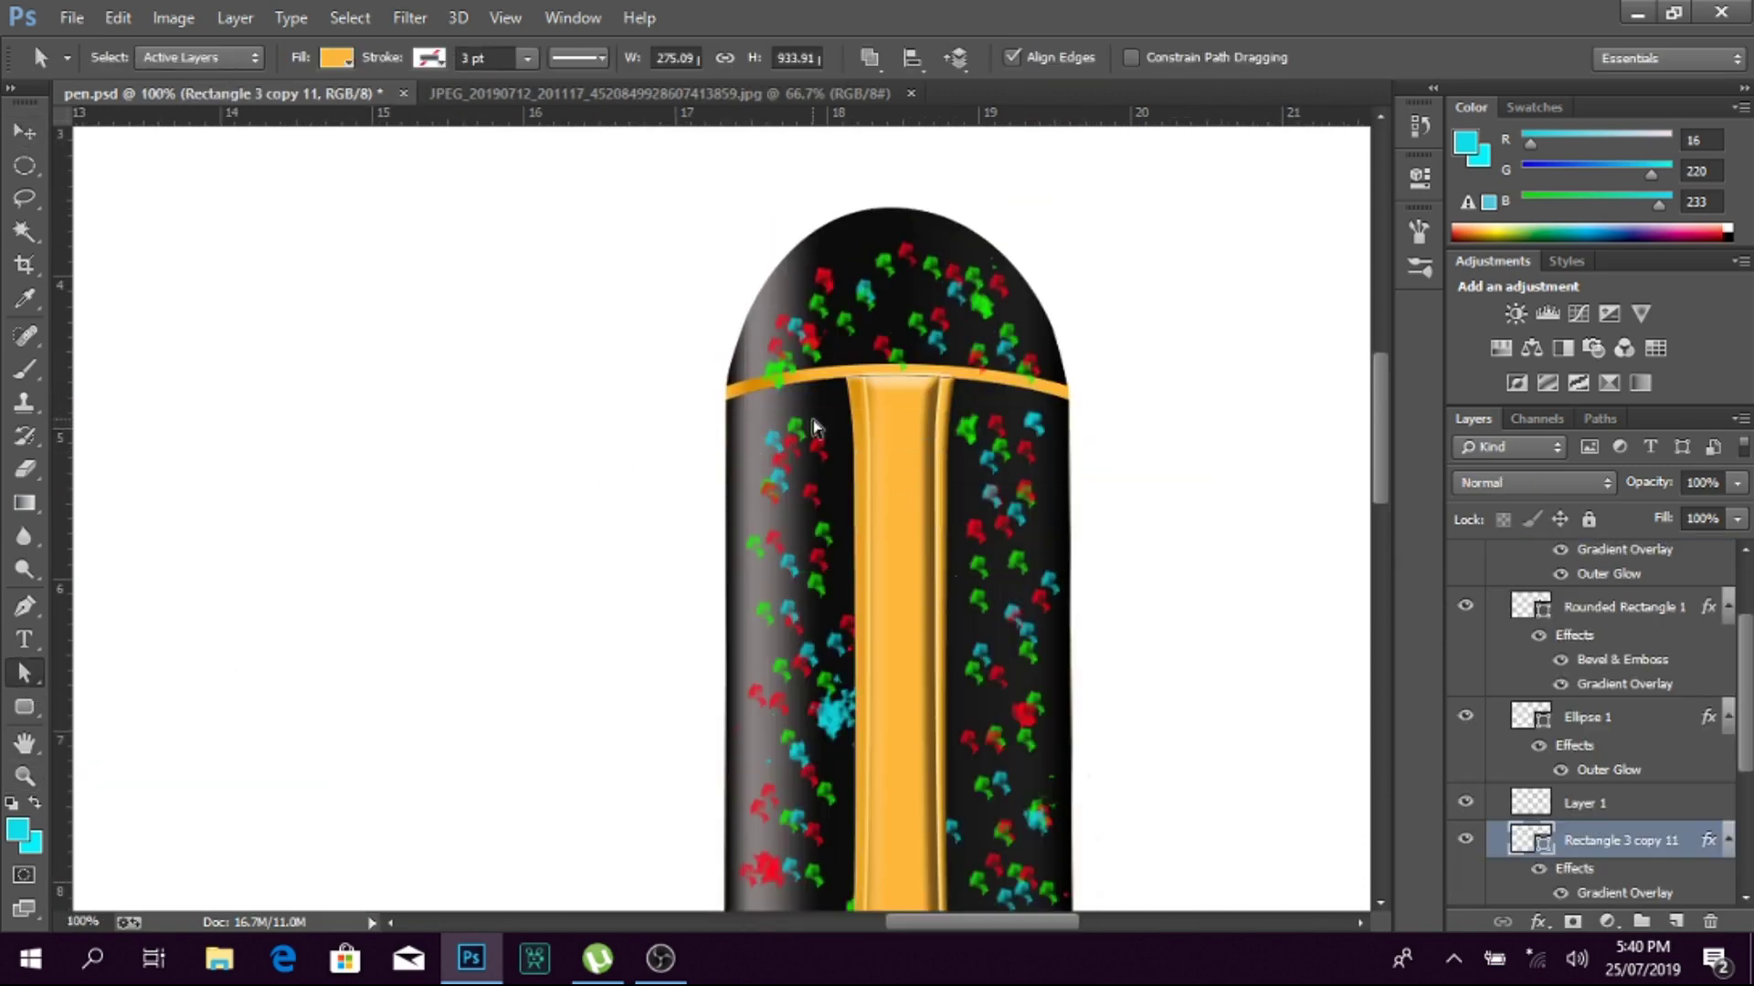
pyautogui.moveTo(728, 438); pyautogui.dragTo(734, 438)
pyautogui.moveTo(1068, 439); pyautogui.dragTo(1054, 440)
pyautogui.moveTo(740, 409); pyautogui.dragTo(736, 409)
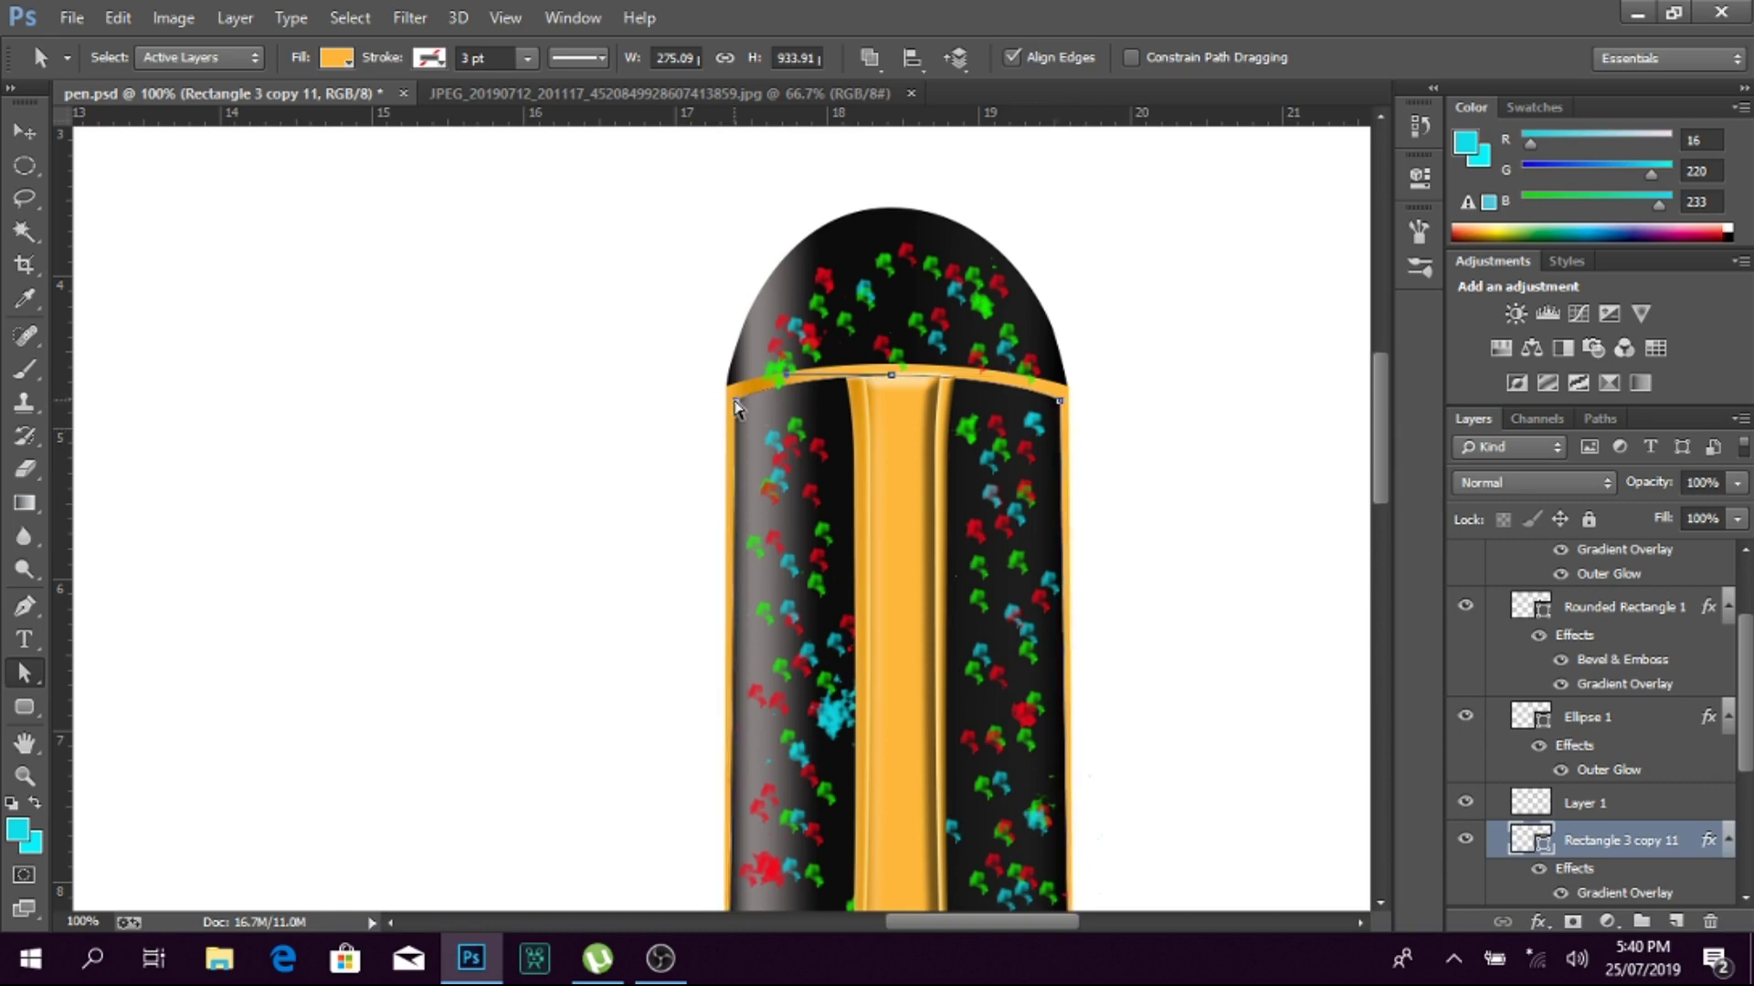
# Step: Shift the dome's (Rectangle 3 copy 12) anchors inward to match the cap
pyautogui.keyDown('ctrl'); pyautogui.click(726, 376); pyautogui.keyUp('ctrl')
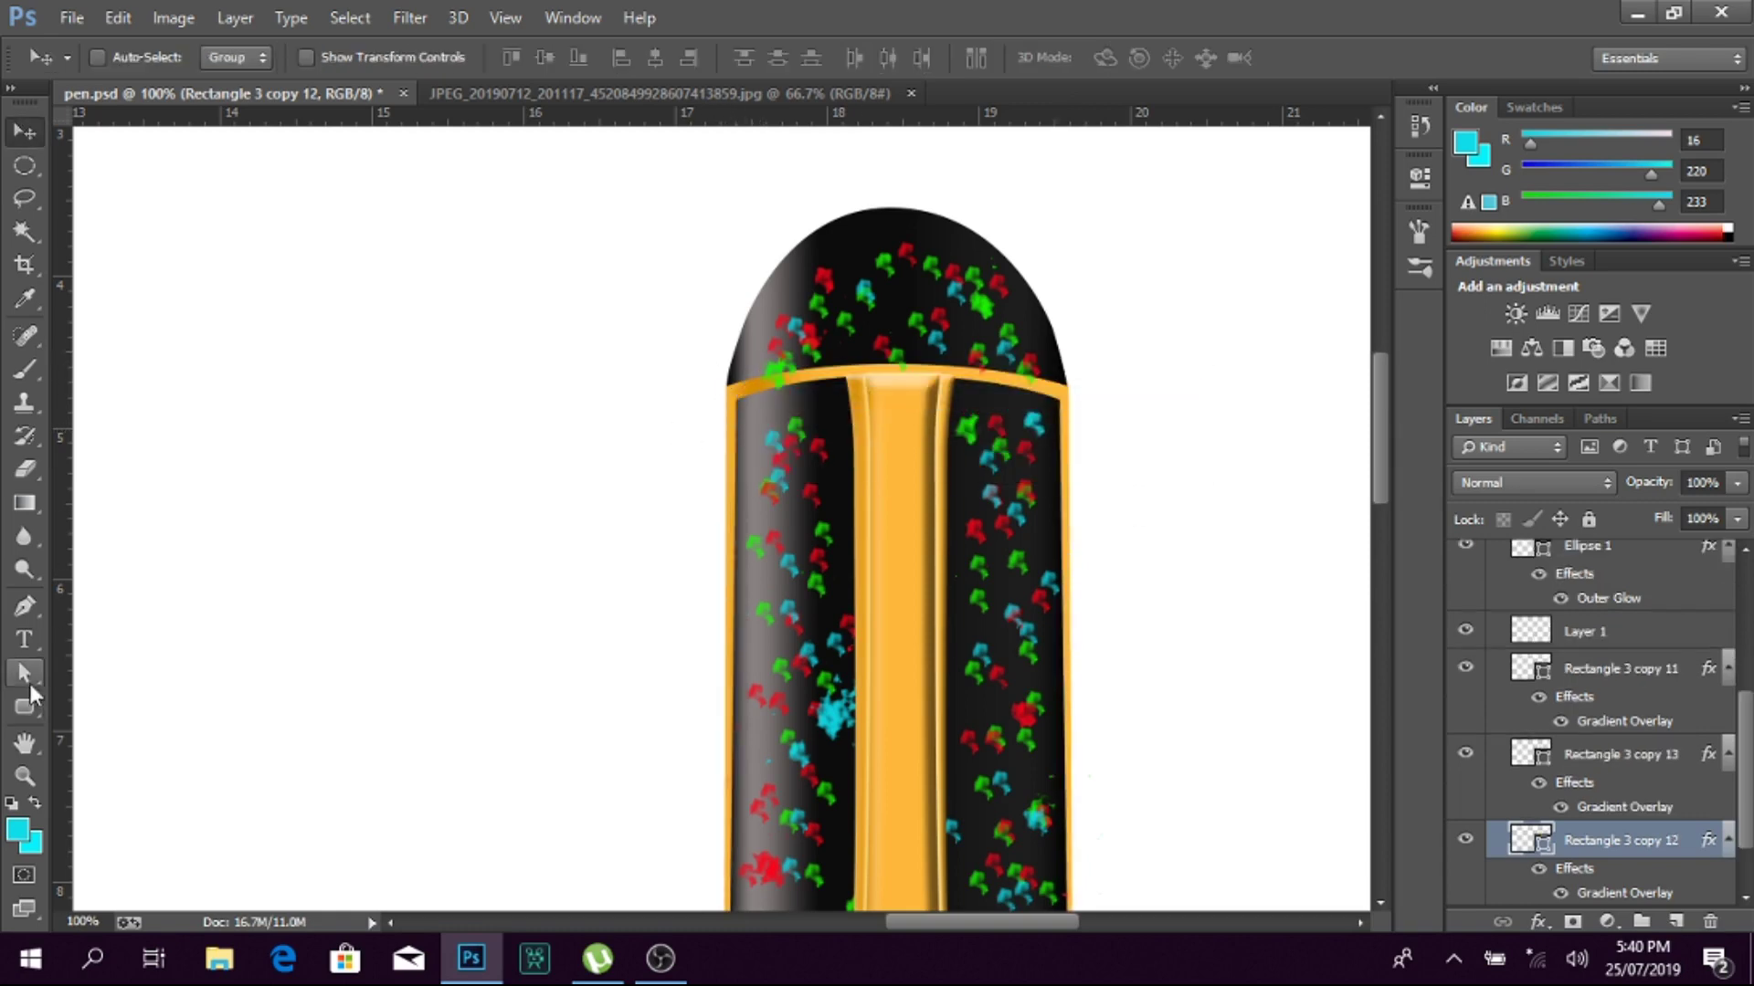
pyautogui.moveTo(726, 374); pyautogui.dragTo(736, 375)
pyautogui.click(1046, 433)
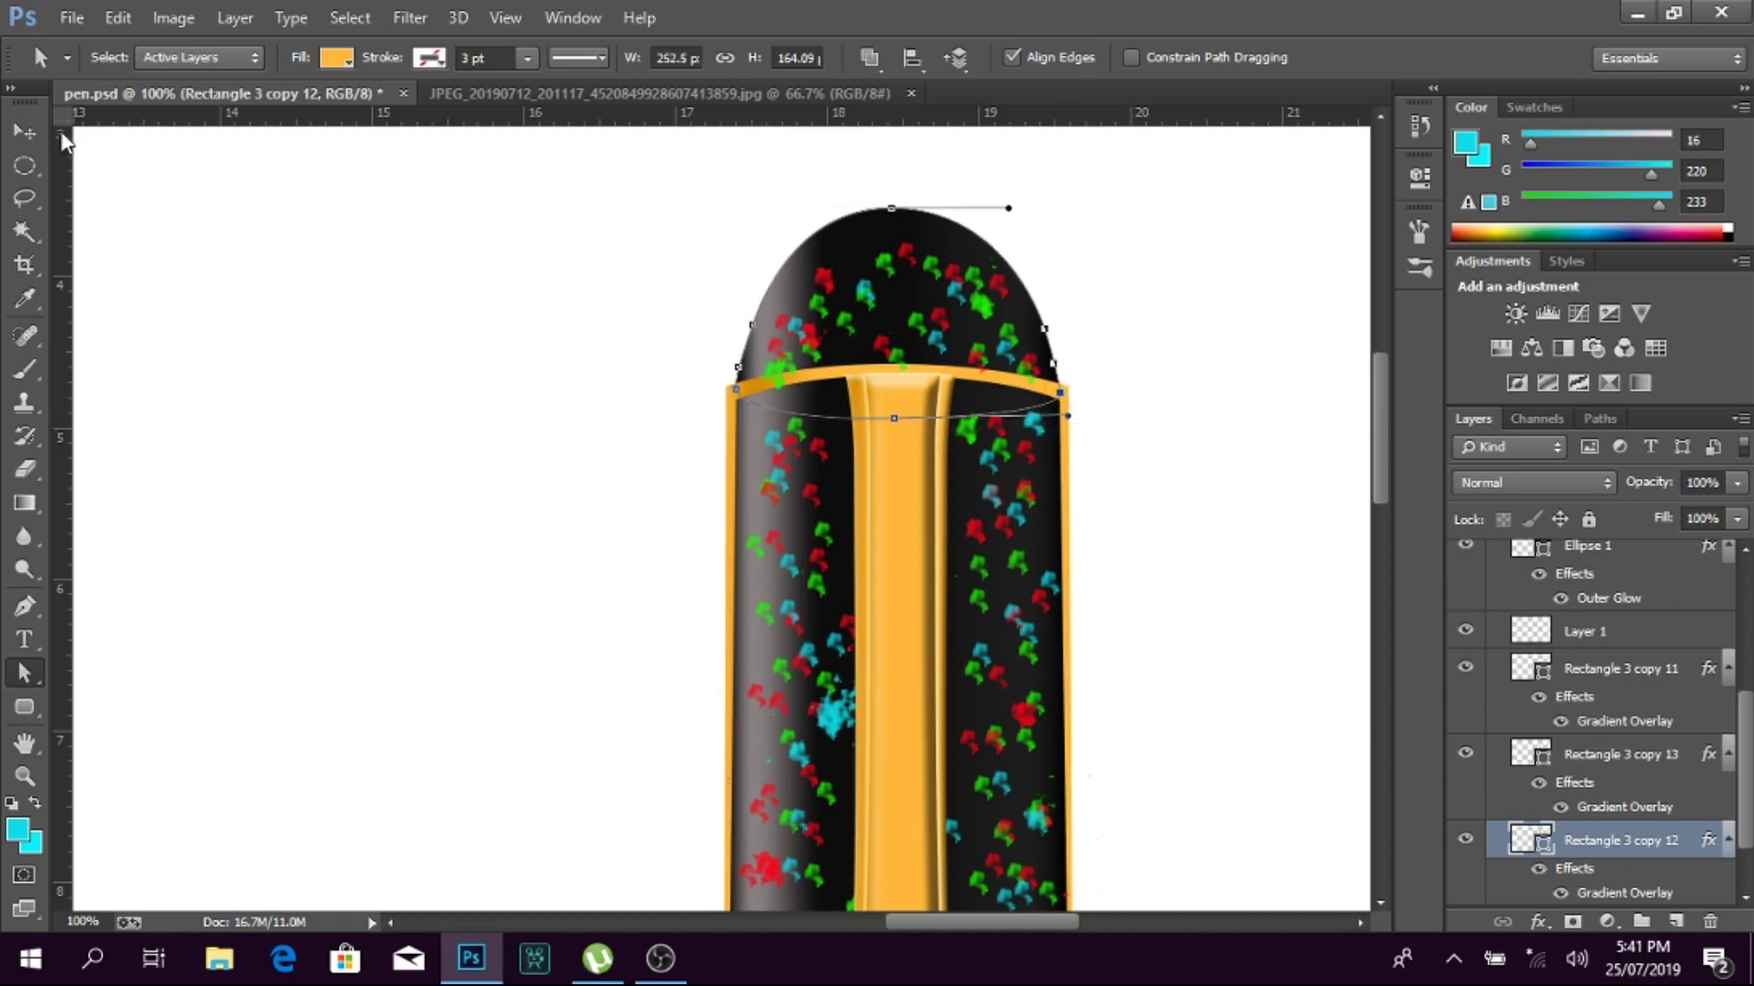
# Step: Pull the top anchors of Rectangle 3 copy 13 inward to fit the cap
pyautogui.press('v')
pyautogui.rightClick(1065, 407)
pyautogui.click(1114, 416)
pyautogui.press('a')
pyautogui.moveTo(729, 389); pyautogui.dragTo(736, 389)
pyautogui.moveTo(1069, 390); pyautogui.dragTo(1063, 389)
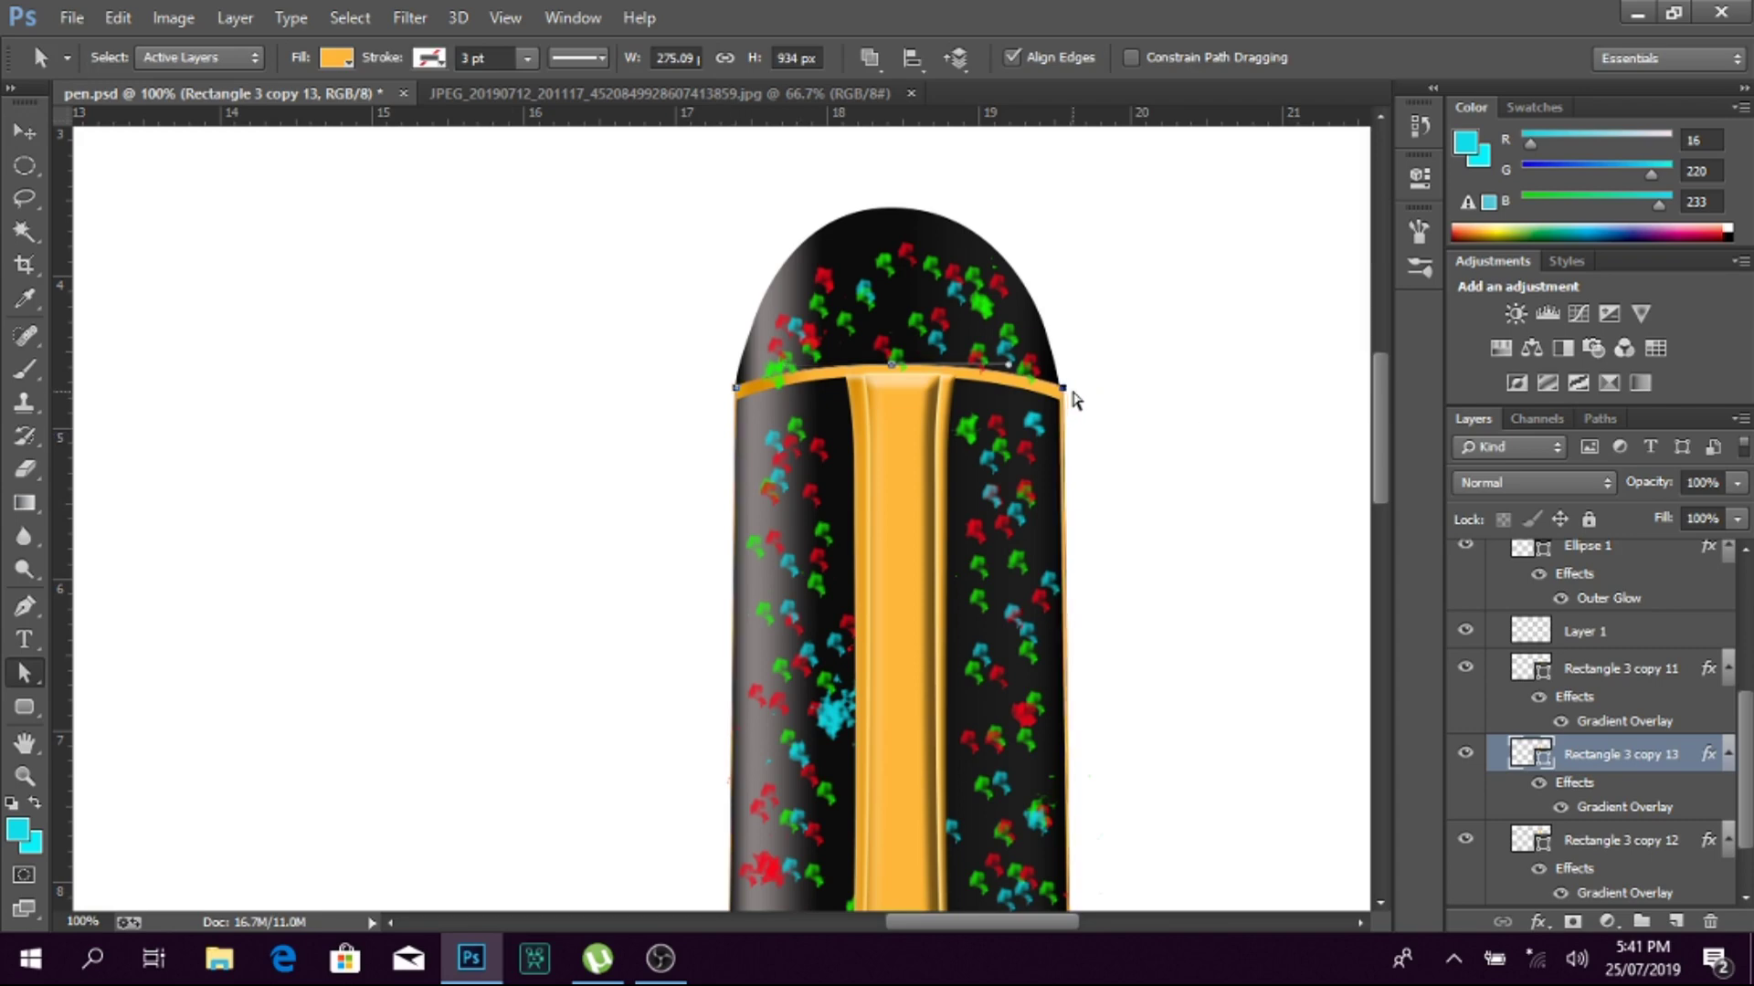
pyautogui.scroll(-1, 1105, 440)
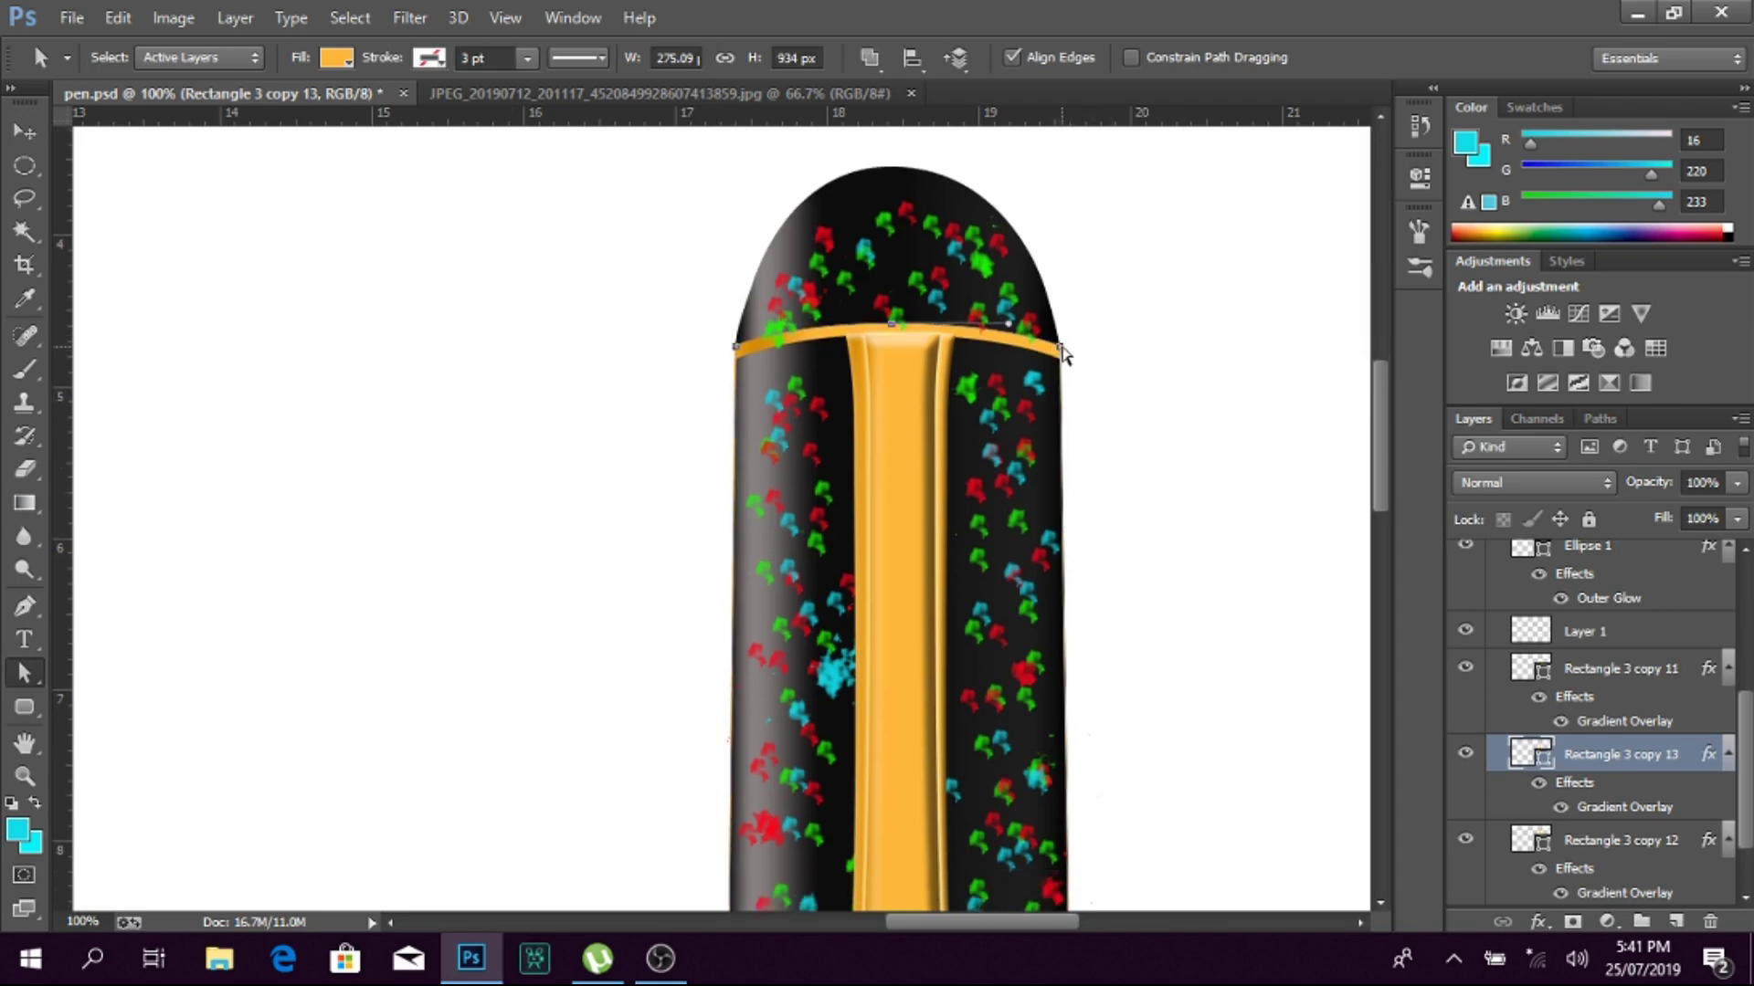
pyautogui.click(1140, 374)
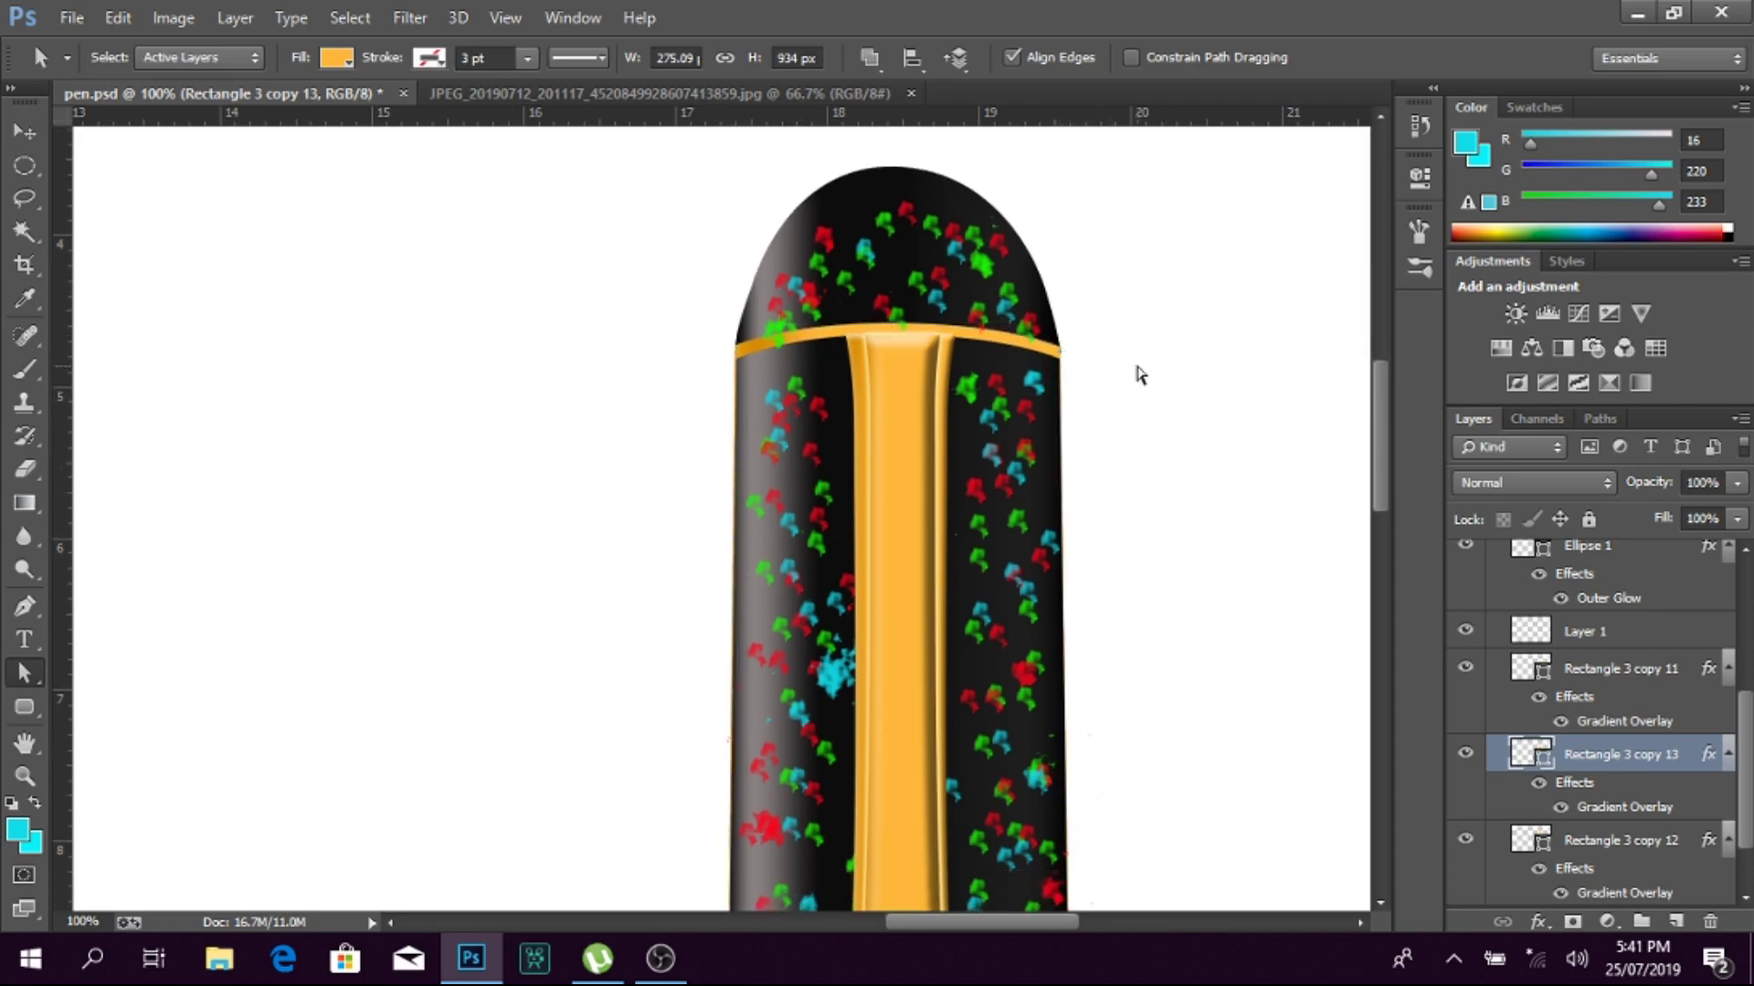
# Step: Collapse Group 8 and merge the cap into a single layer
pyautogui.keyDown('ctrl'); pyautogui.click(1063, 360); pyautogui.keyUp('ctrl')
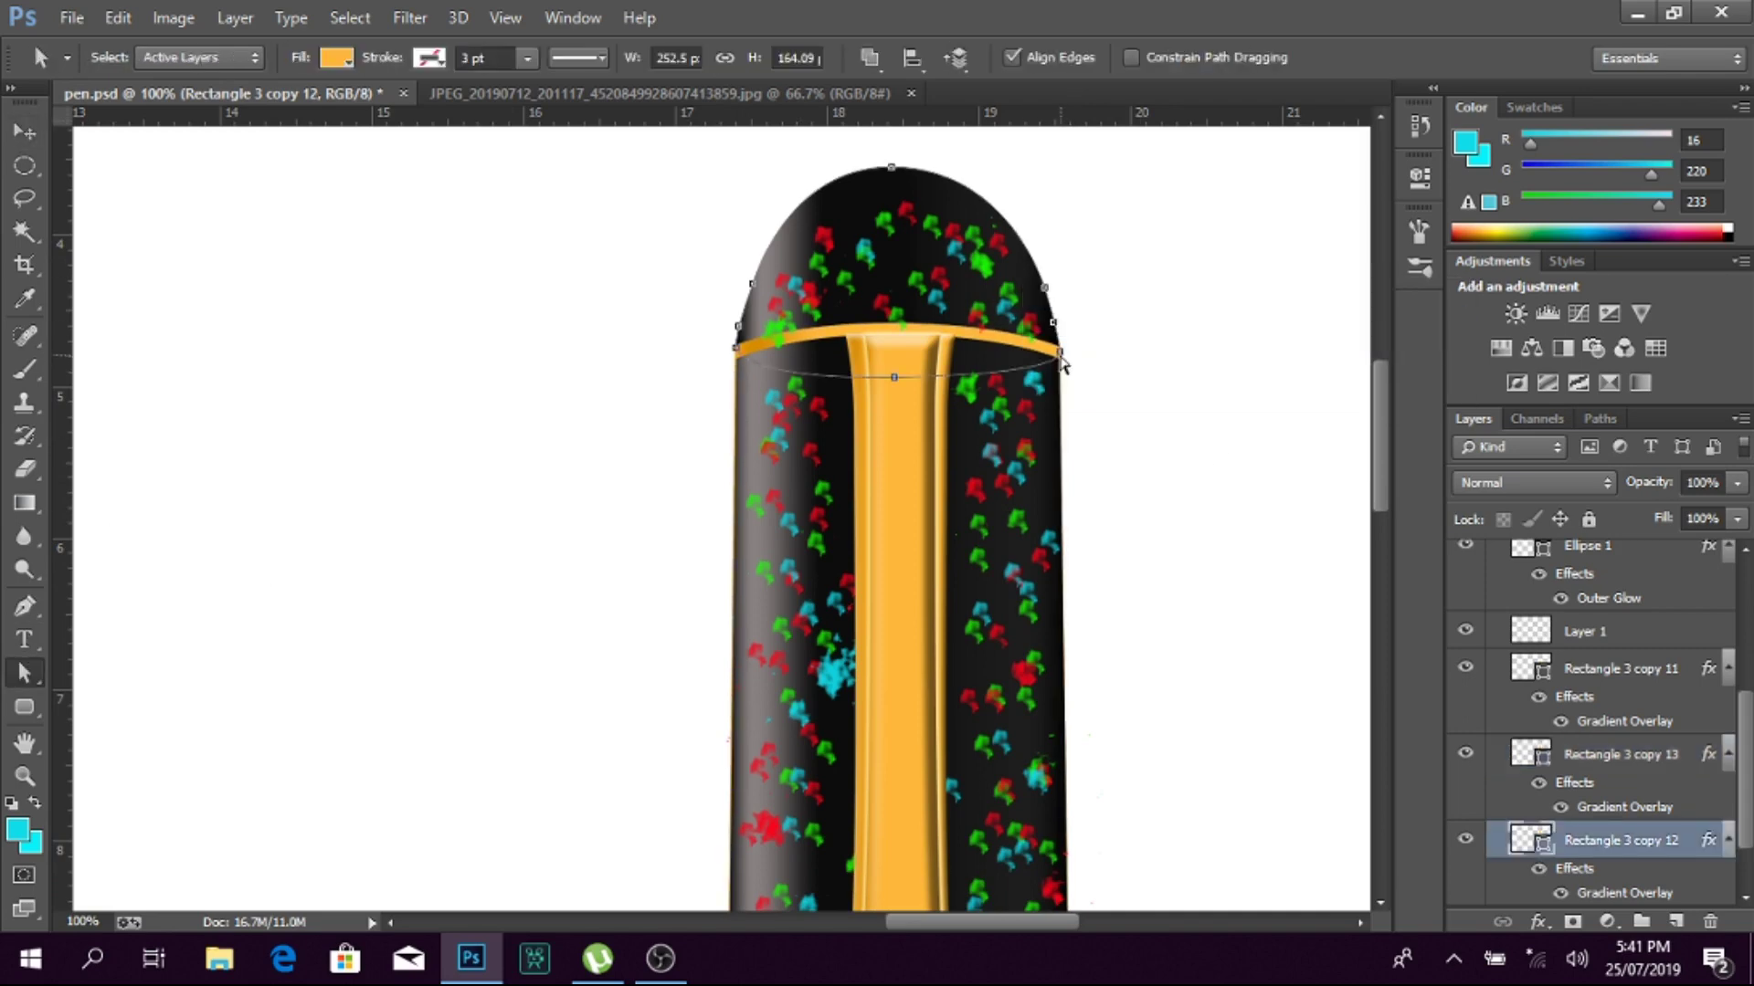
pyautogui.hotkey('ctrl', '0')
pyautogui.scroll(3, 1553, 694)
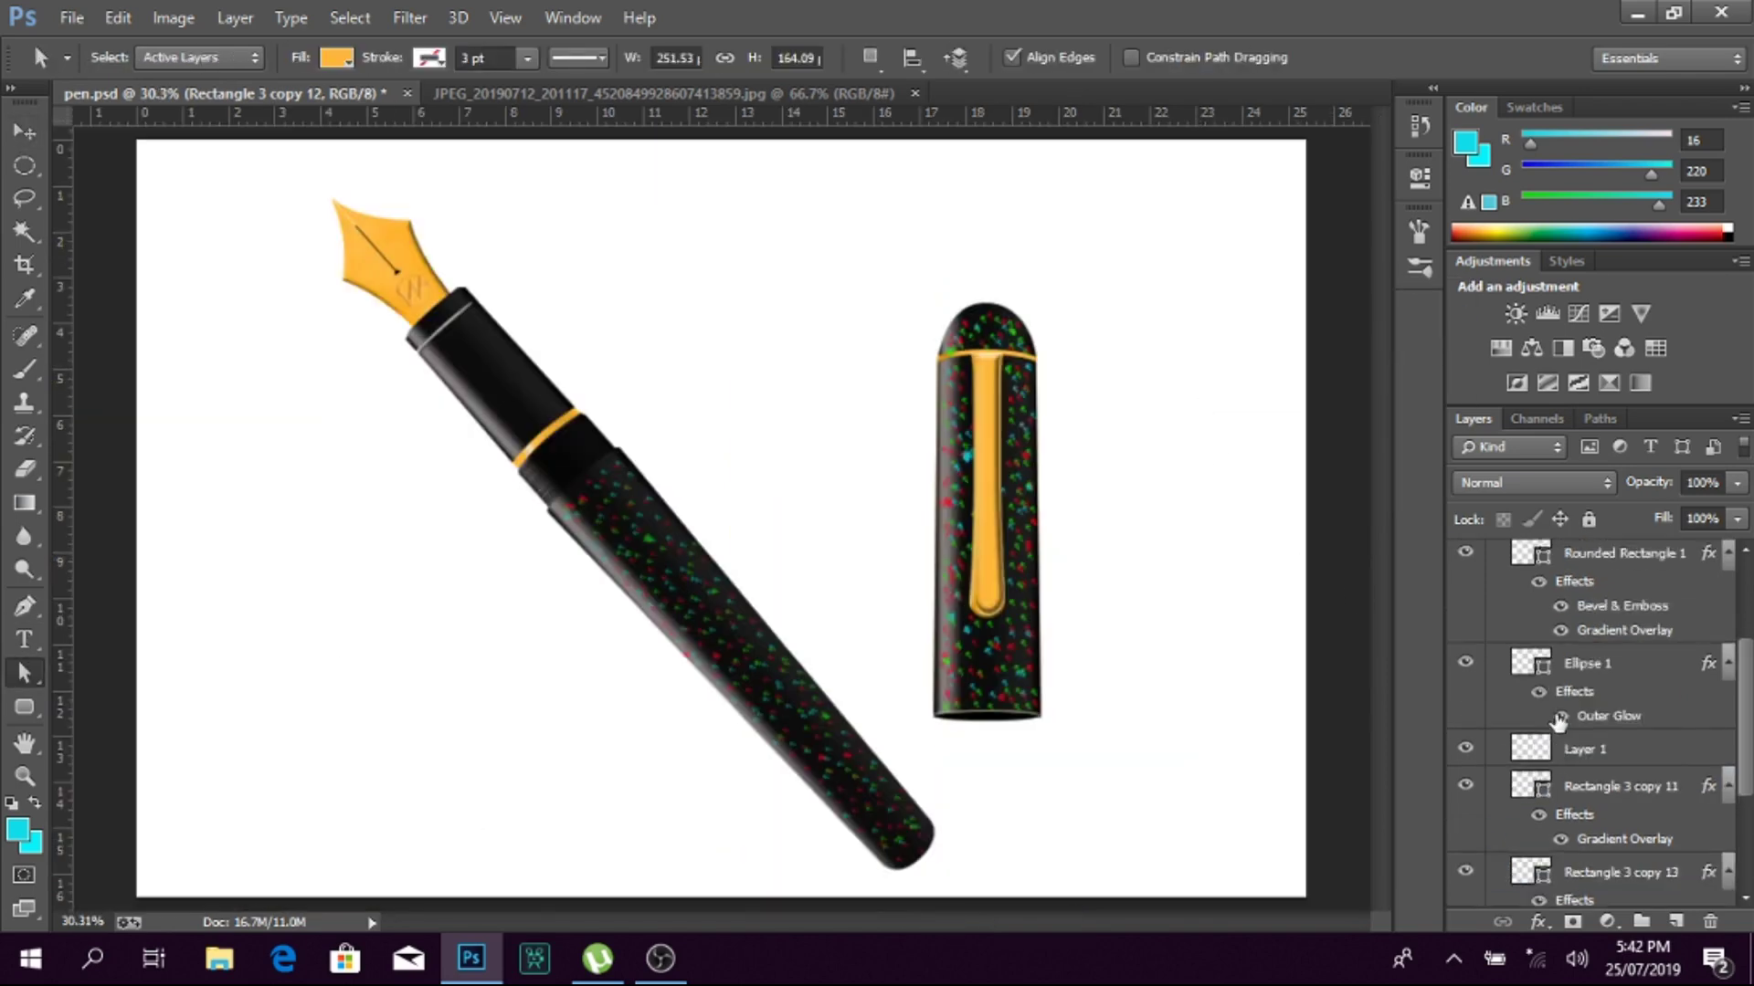
pyautogui.click(1499, 555)
pyautogui.hotkey('ctrl', 'e')
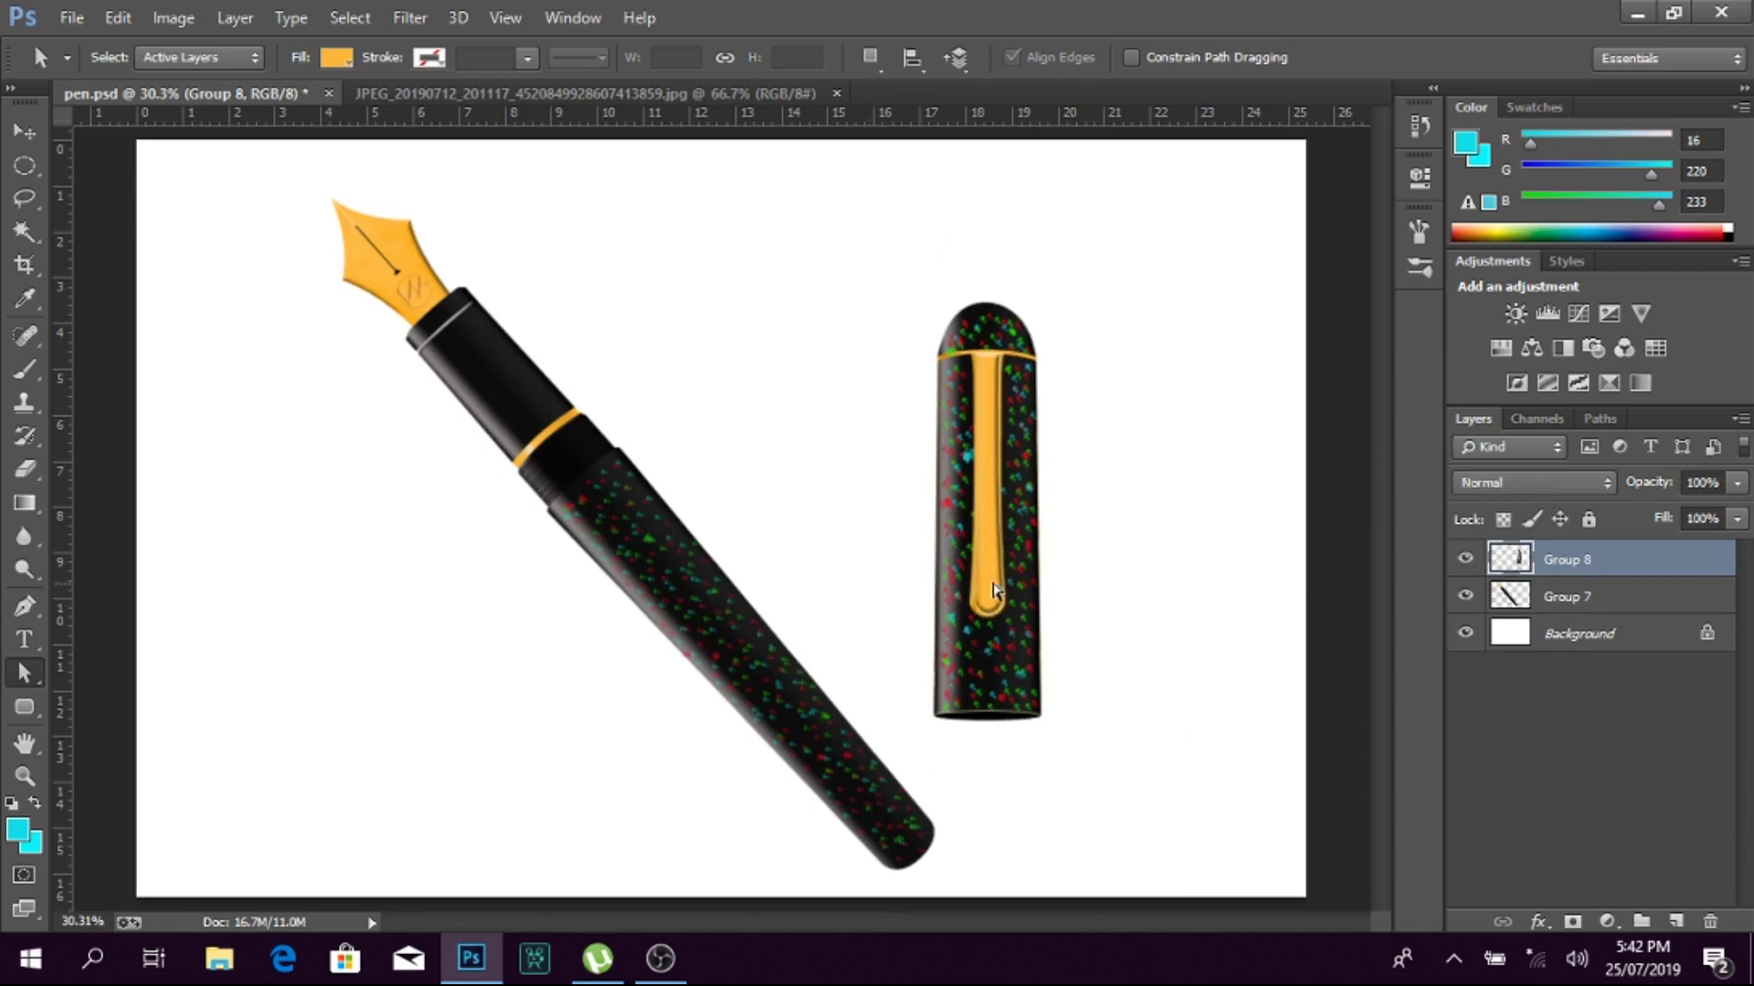
# Step: Rotate the cap diagonally and move it up and right above the pen
pyautogui.press('v')
pyautogui.hotkey('ctrl', 't')
pyautogui.moveTo(975, 697); pyautogui.dragTo(1138, 393)
pyautogui.moveTo(973, 416); pyautogui.dragTo(991, 352)
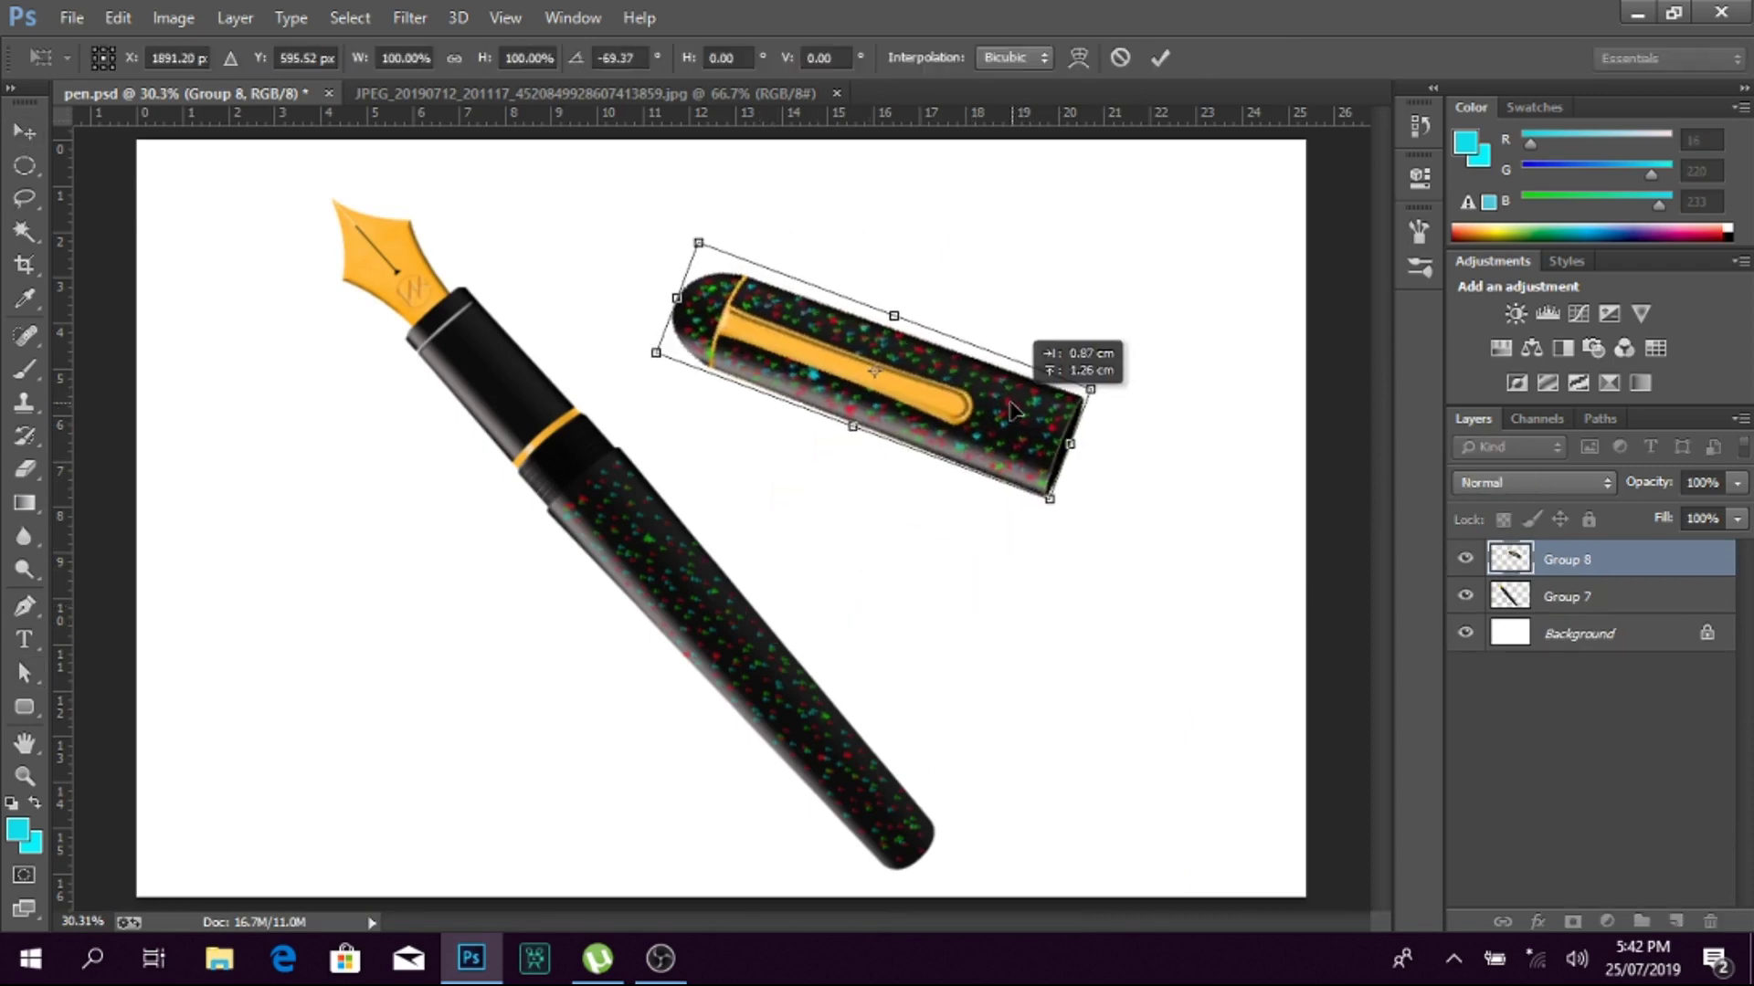
pyautogui.press('Return')
# Step: Make a black copy of the cap beneath it, offset slightly down-right as a shadow
pyautogui.hotkey('ctrl', 'j')
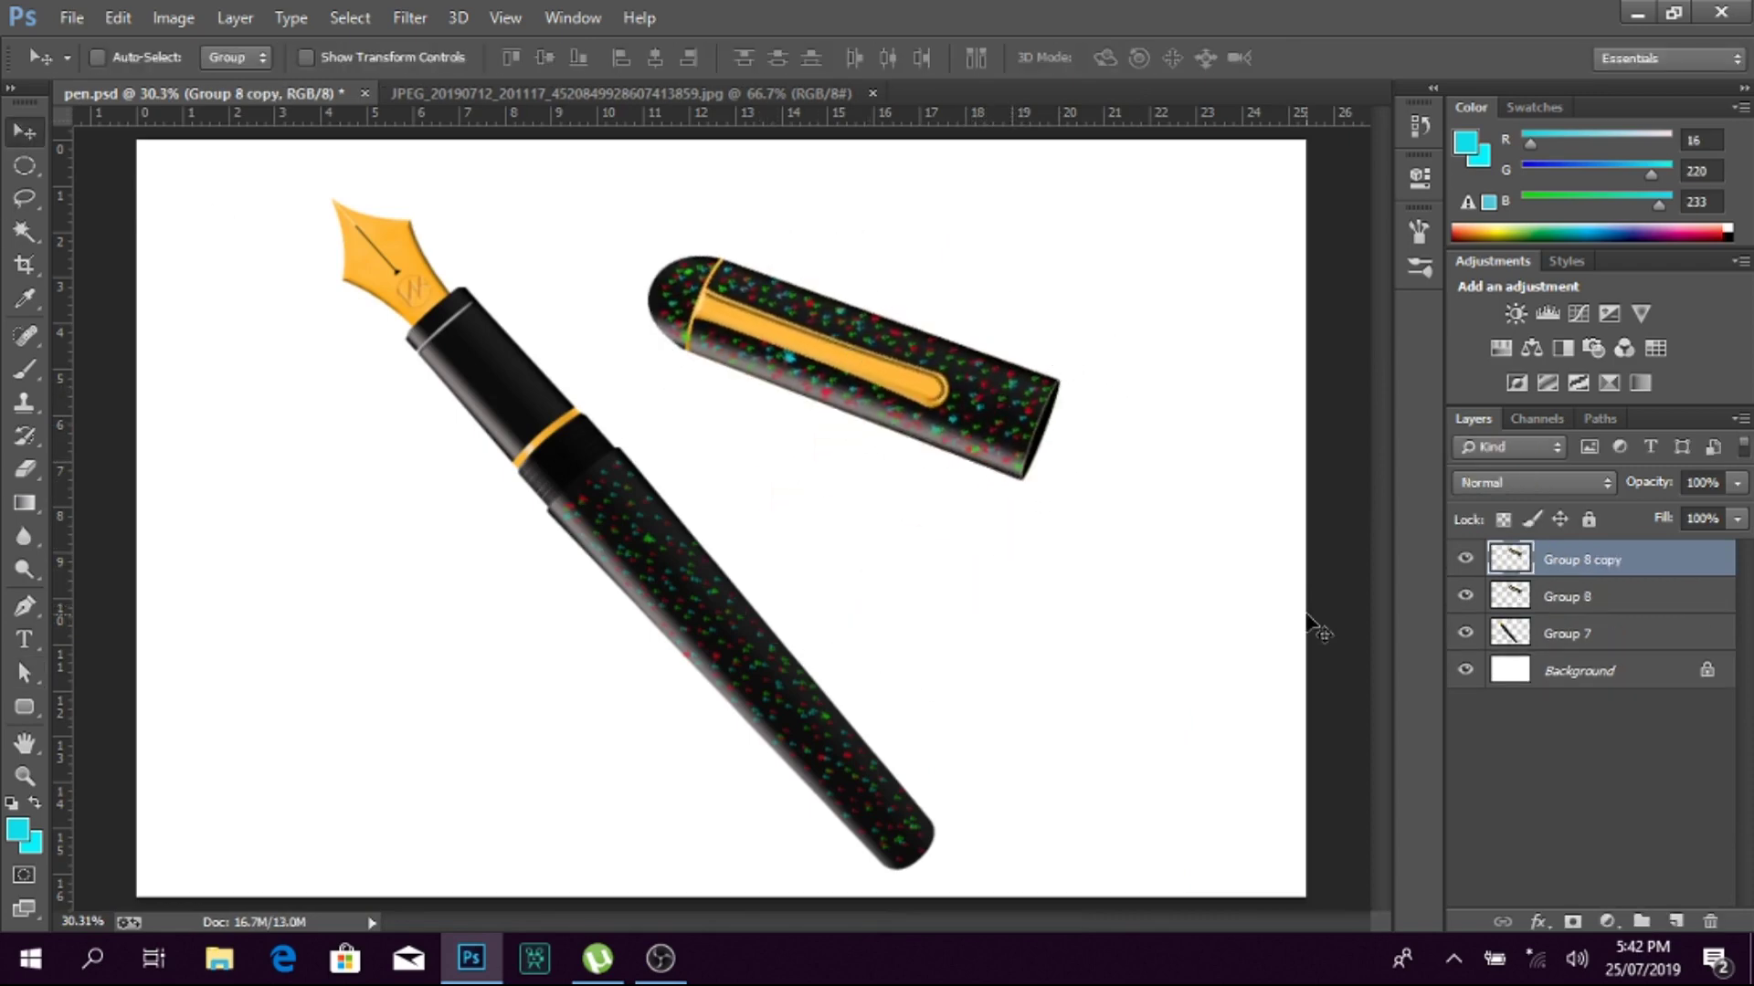
pyautogui.hotkey('ctrl', '[')
pyautogui.keyDown('ctrl'); pyautogui.click(1510, 595); pyautogui.keyUp('ctrl')
pyautogui.press('d')
pyautogui.hotkey('alt', 'BackSpace')
pyautogui.hotkey('ctrl', 'd')
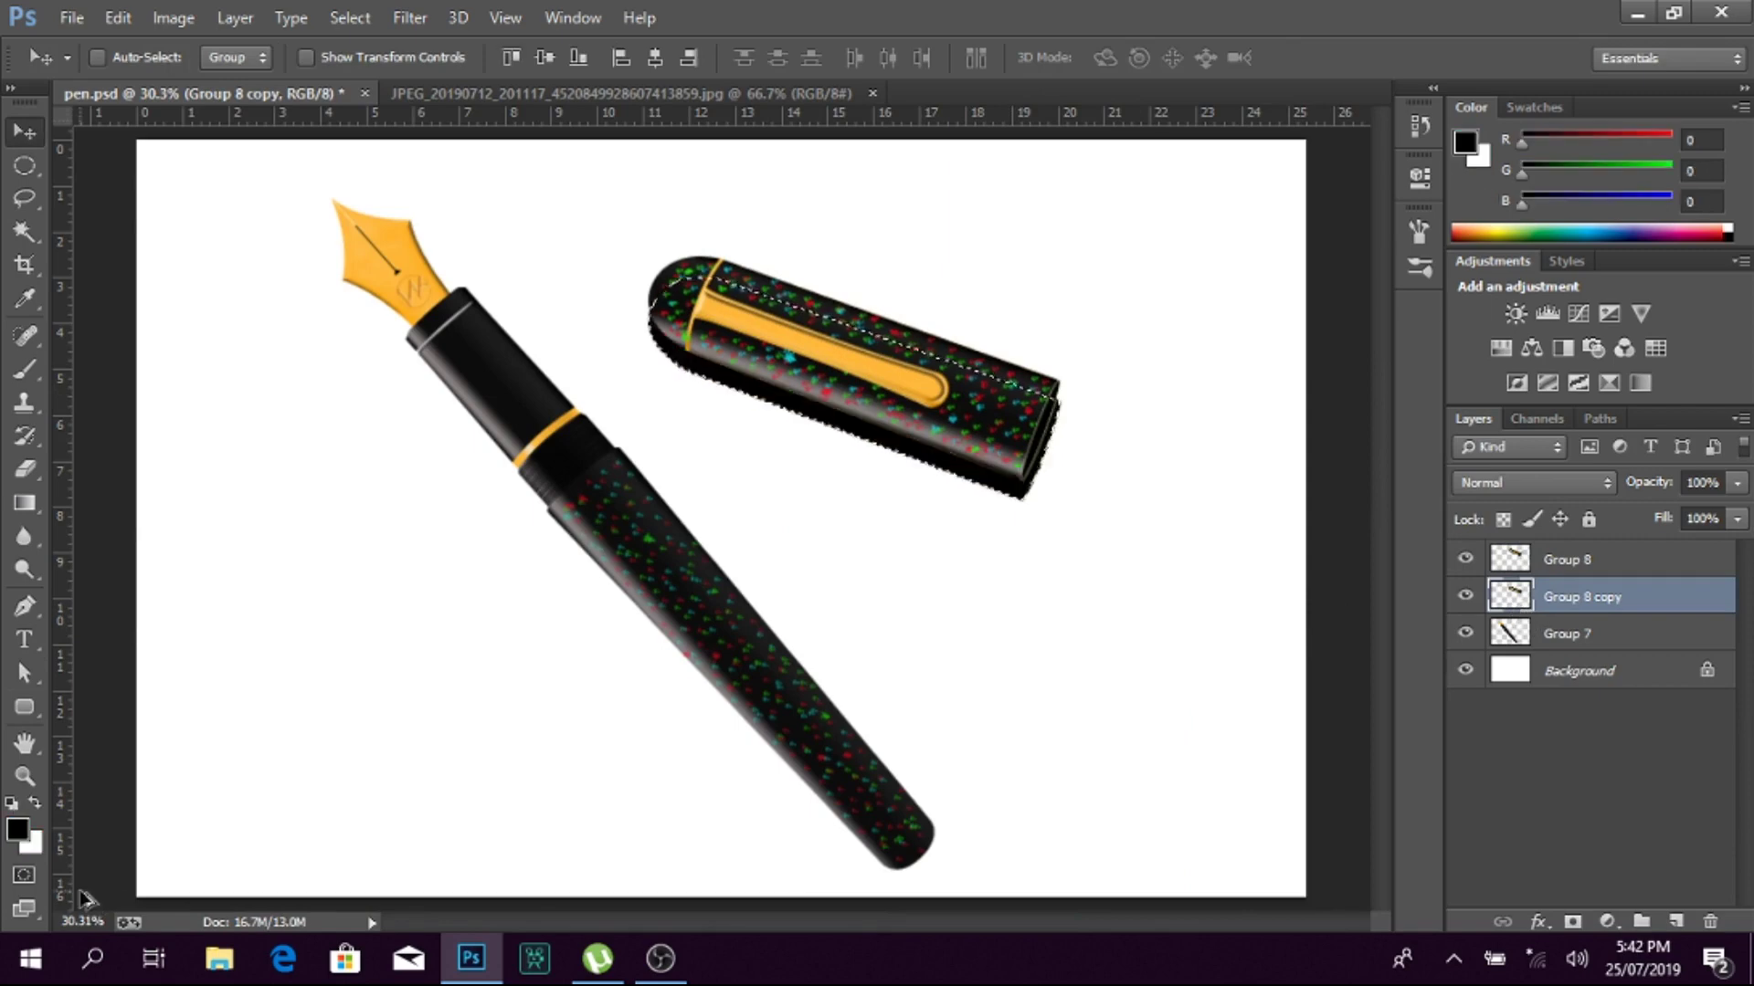
pyautogui.moveTo(847, 429); pyautogui.dragTo(857, 440)
# Step: Set the cap shadow to 25% opacity and apply a Gaussian Blur of radius 11.4
pyautogui.click(1736, 482)
pyautogui.moveTo(1733, 511); pyautogui.dragTo(1644, 511)
pyautogui.press('Return')
pyautogui.click(493, 19)
pyautogui.click(877, 504)
pyautogui.moveTo(1306, 696); pyautogui.dragTo(1293, 696)
pyautogui.press('Return')
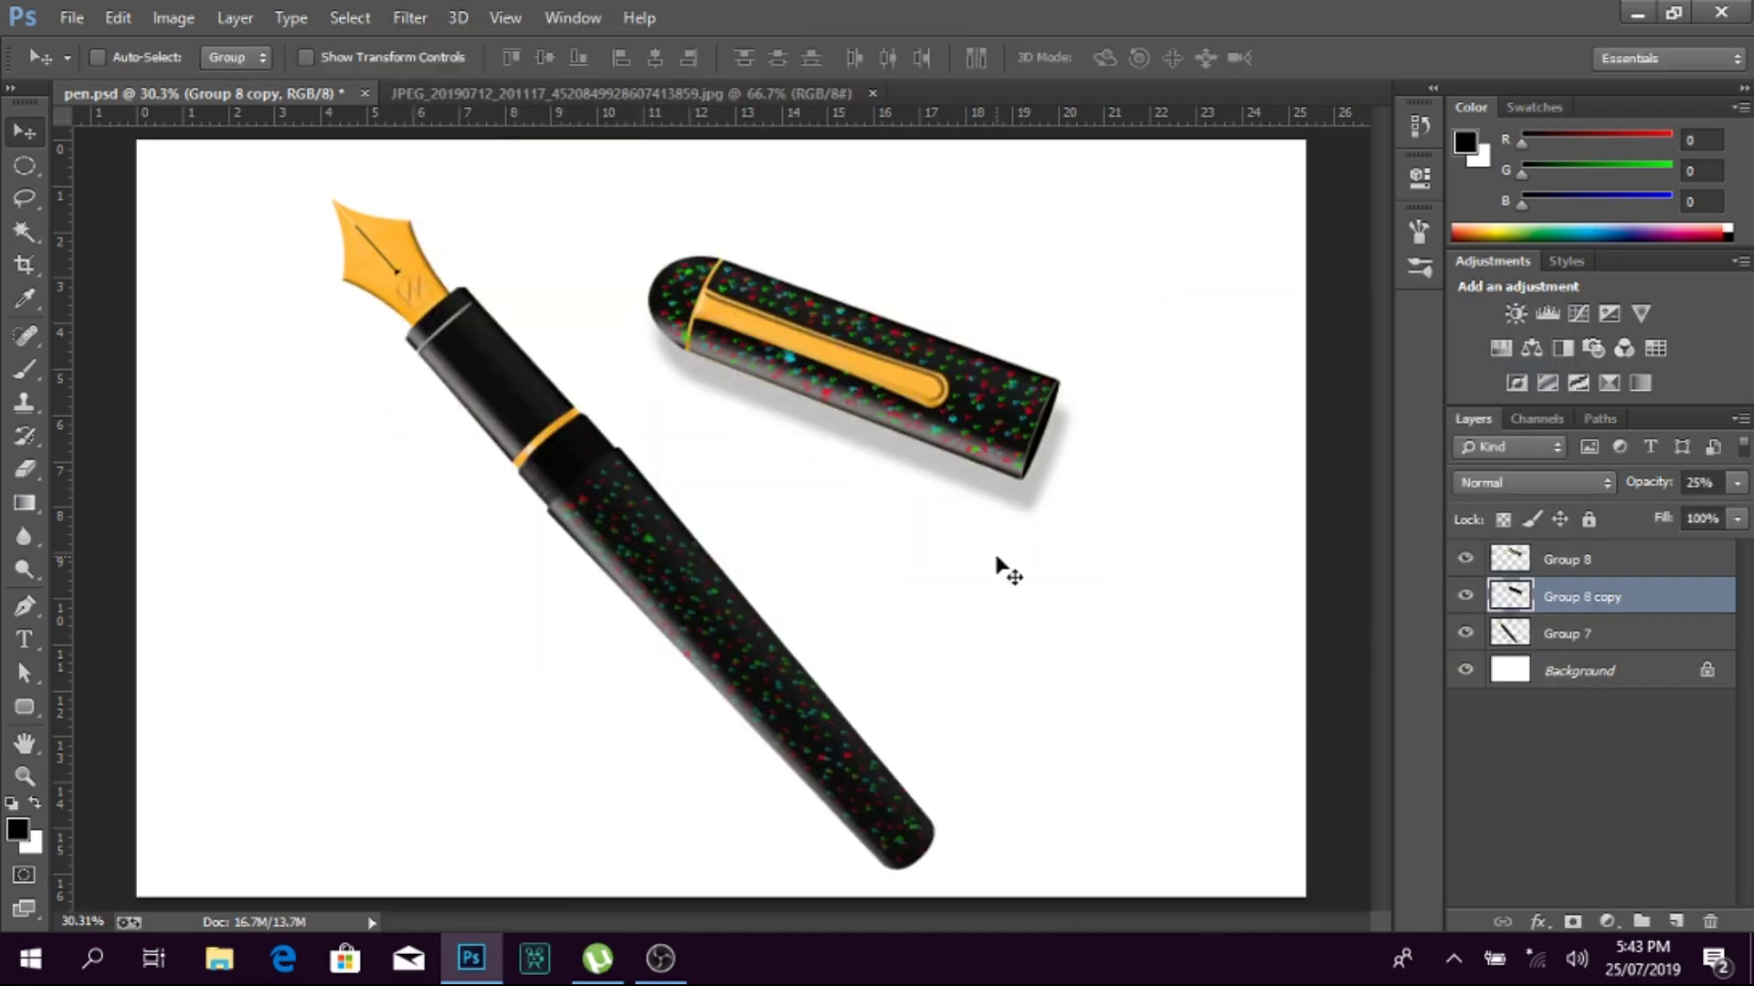
# Step: Rotate and reposition the cap together with its shadow
pyautogui.hotkey('alt', 'shift', ']')
pyautogui.hotkey('ctrl', 't')
pyautogui.moveTo(1116, 646); pyautogui.dragTo(1163, 478)
pyautogui.press('Return')
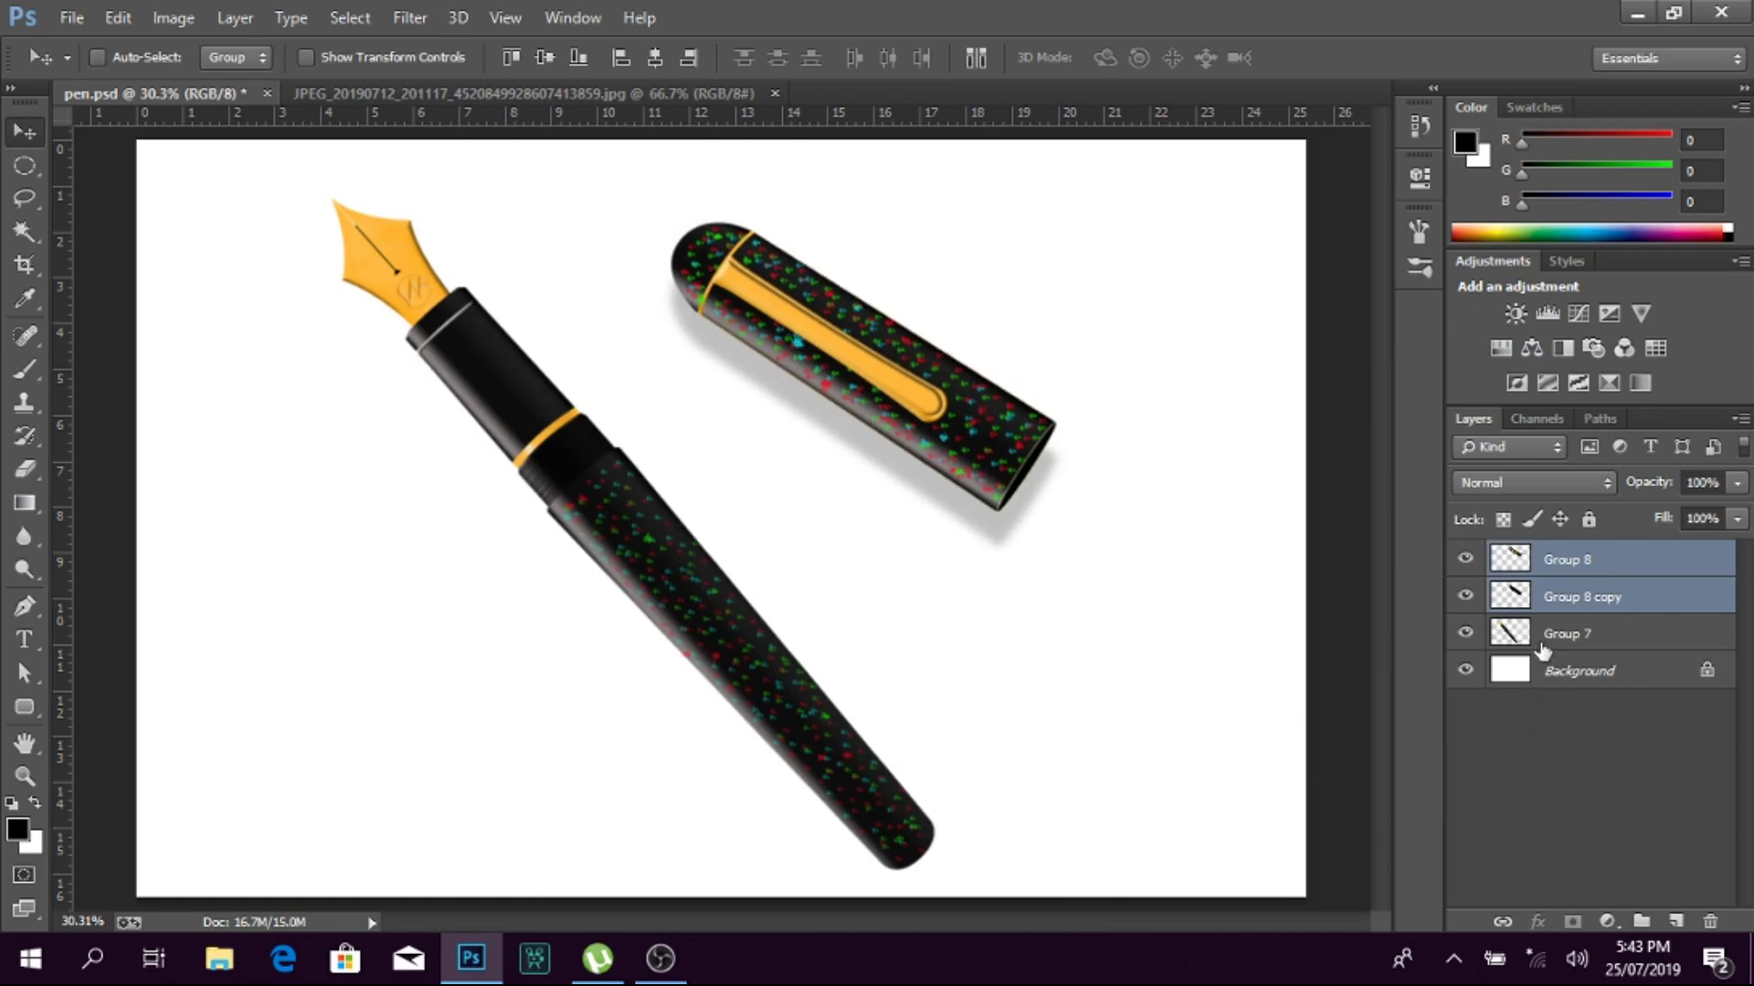
pyautogui.moveTo(1552, 632); pyautogui.dragTo(1544, 645)
# Step: Offset the pen shadow down and to the left
pyautogui.hotkey('shift', 'Left')
pyautogui.hotkey('shift', 'Down')
pyautogui.hotkey('shift', 'Left')
pyautogui.hotkey('shift', 'Down')
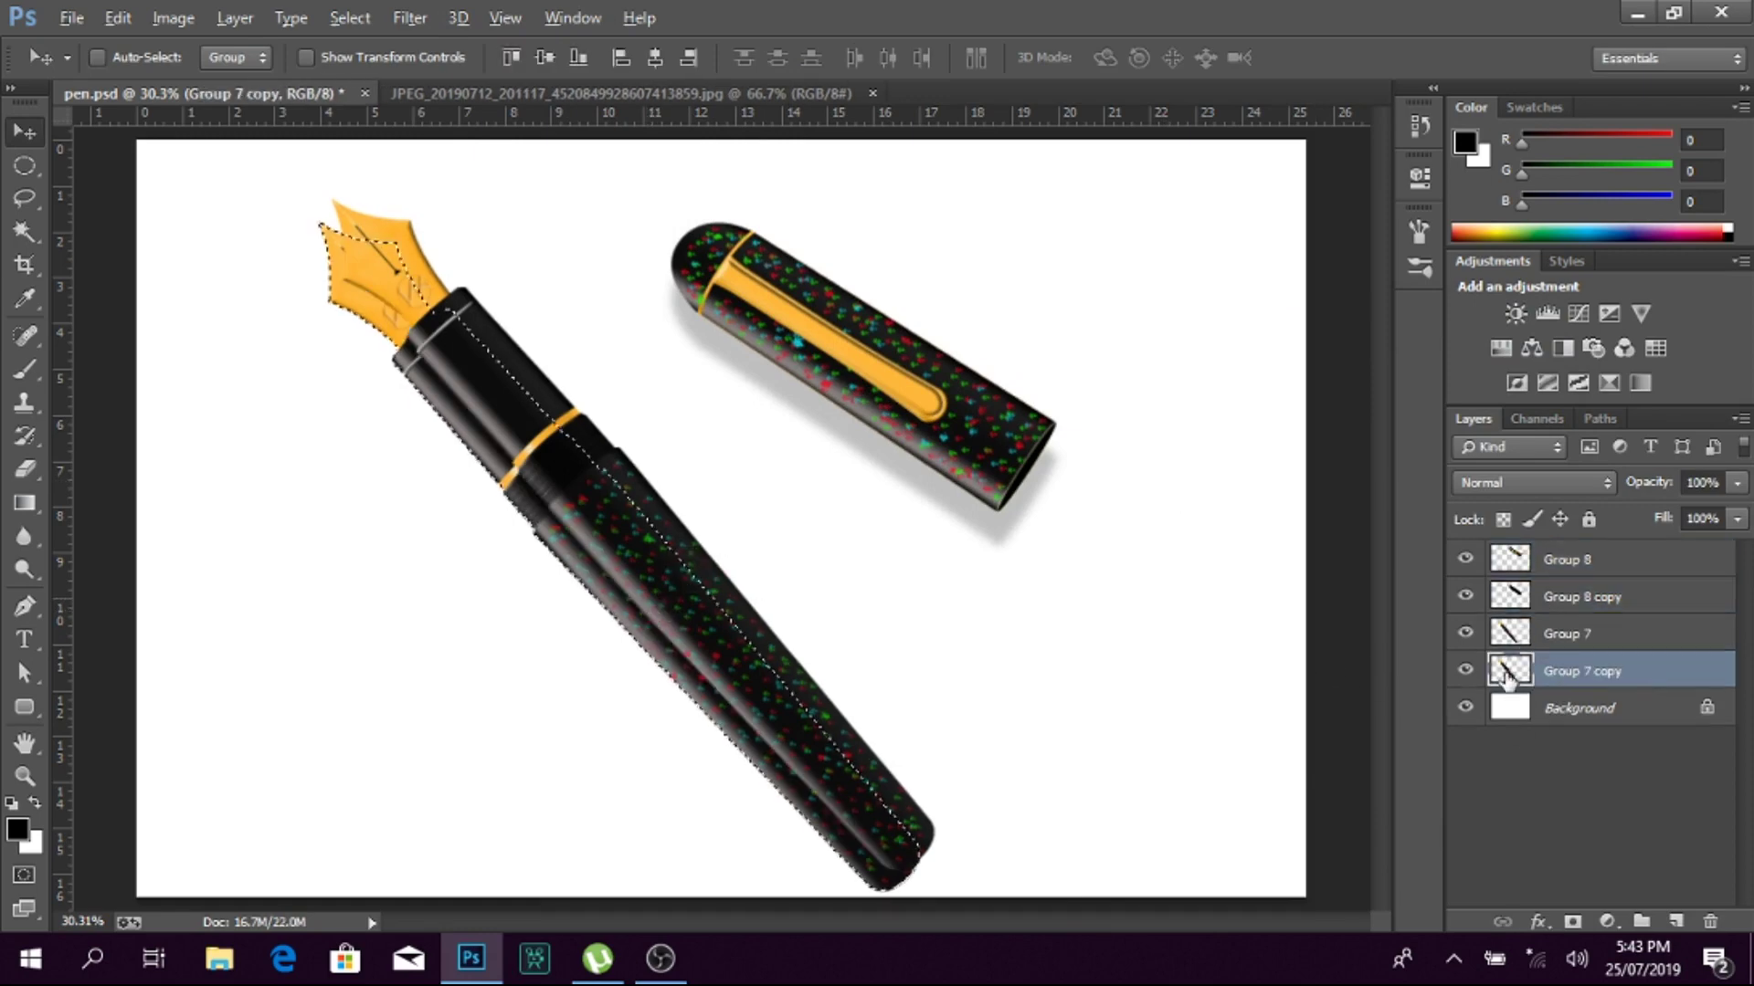
pyautogui.hotkey('shift', 'Left')
pyautogui.hotkey('shift', 'Down')
# Step: Lower the pen shadow to 25% opacity and apply Gaussian Blur
pyautogui.click(1737, 482)
pyautogui.click(1637, 512)
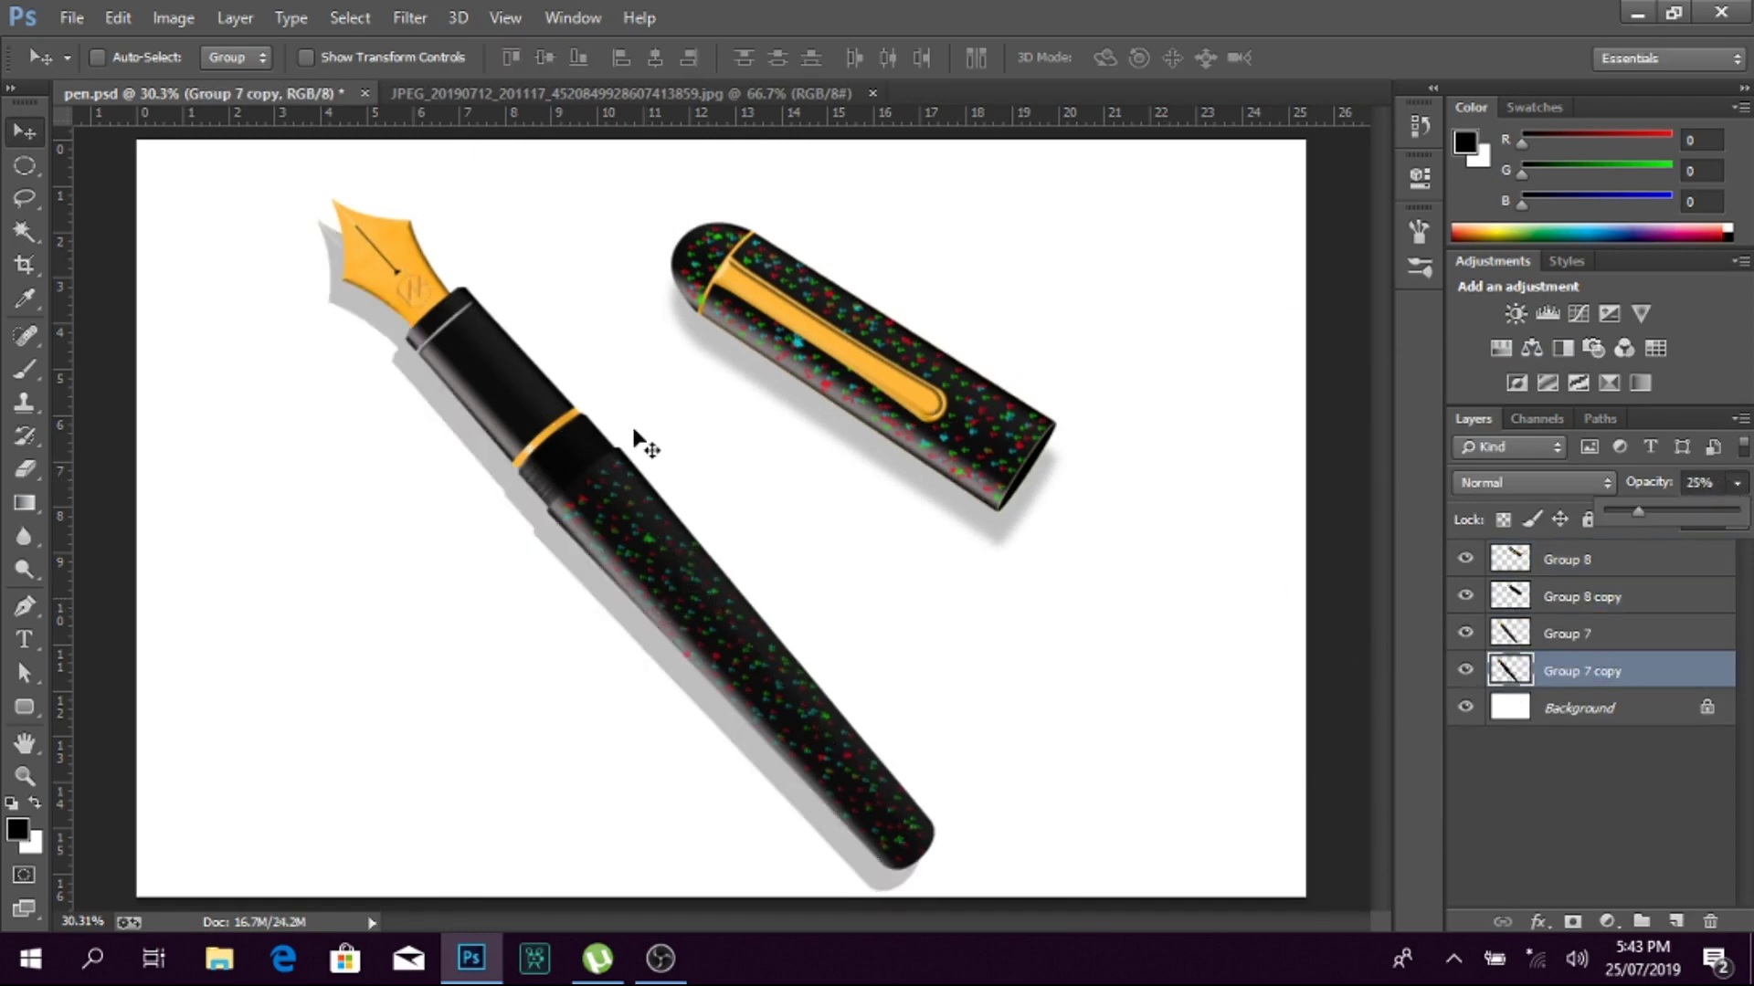
pyautogui.click(409, 17)
pyautogui.click(822, 511)
pyautogui.press('Return')
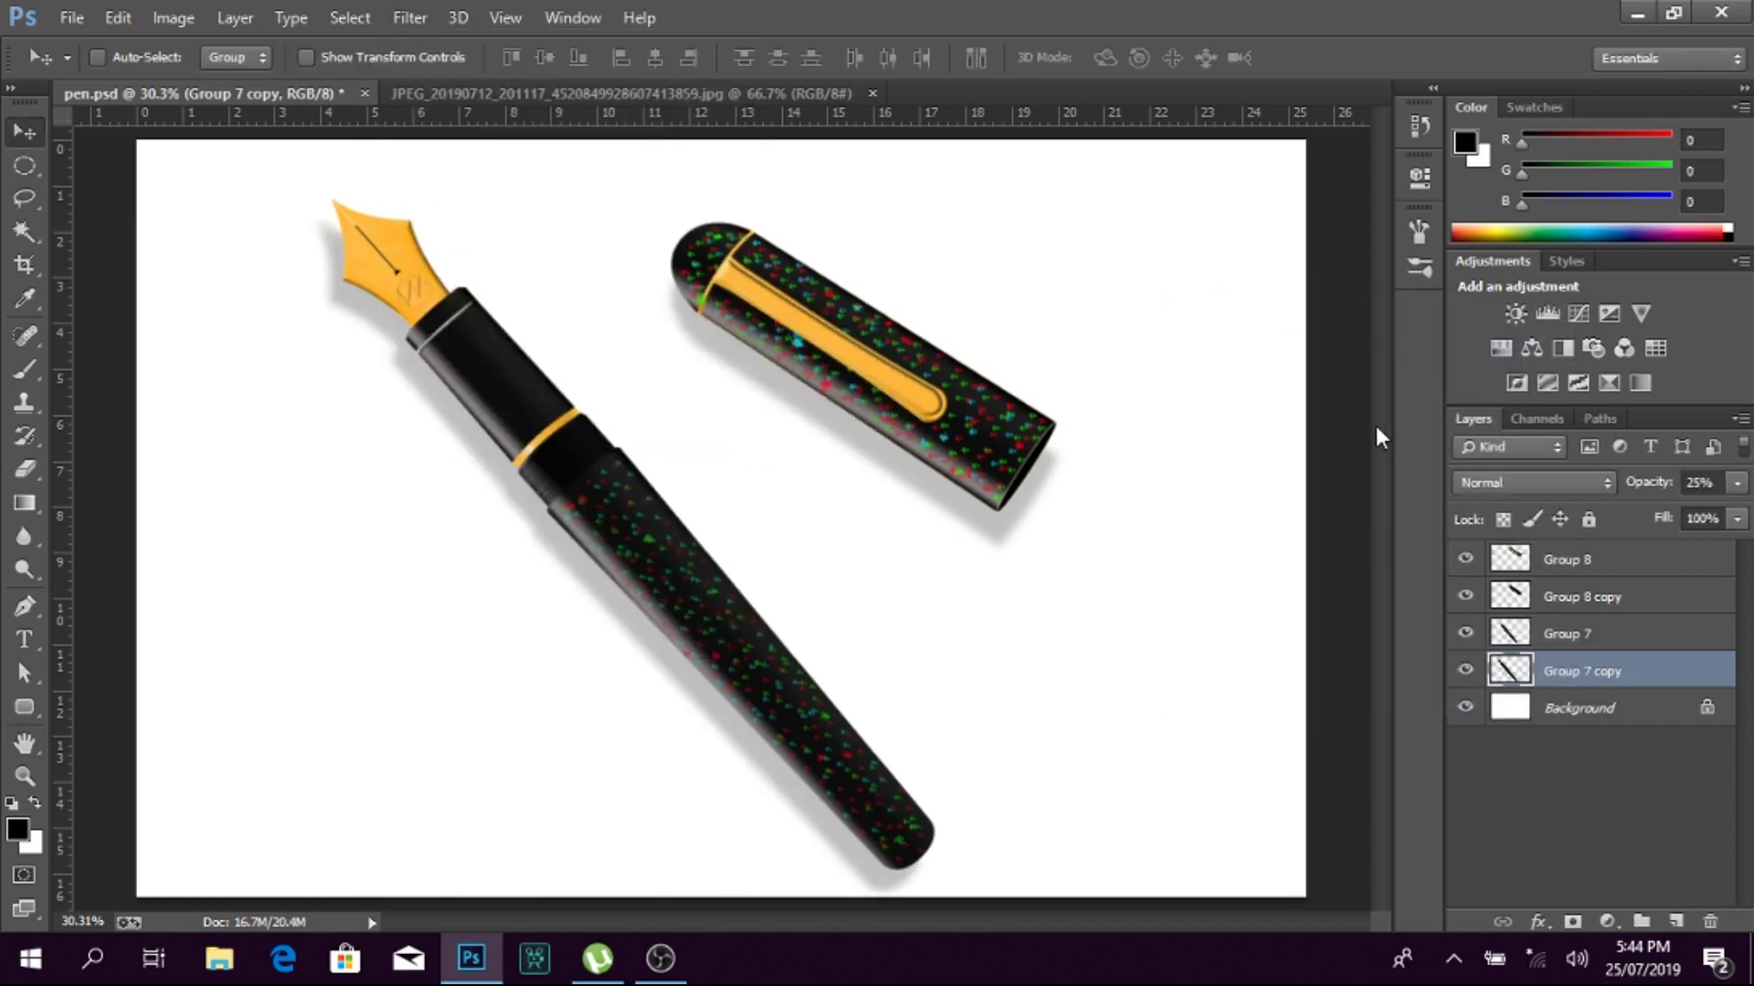
# Step: Unlock the Background as Layer 0 and give it a light grey (aca1a1) Color Overlay
pyautogui.doubleClick(1635, 719)
pyautogui.click(1074, 301)
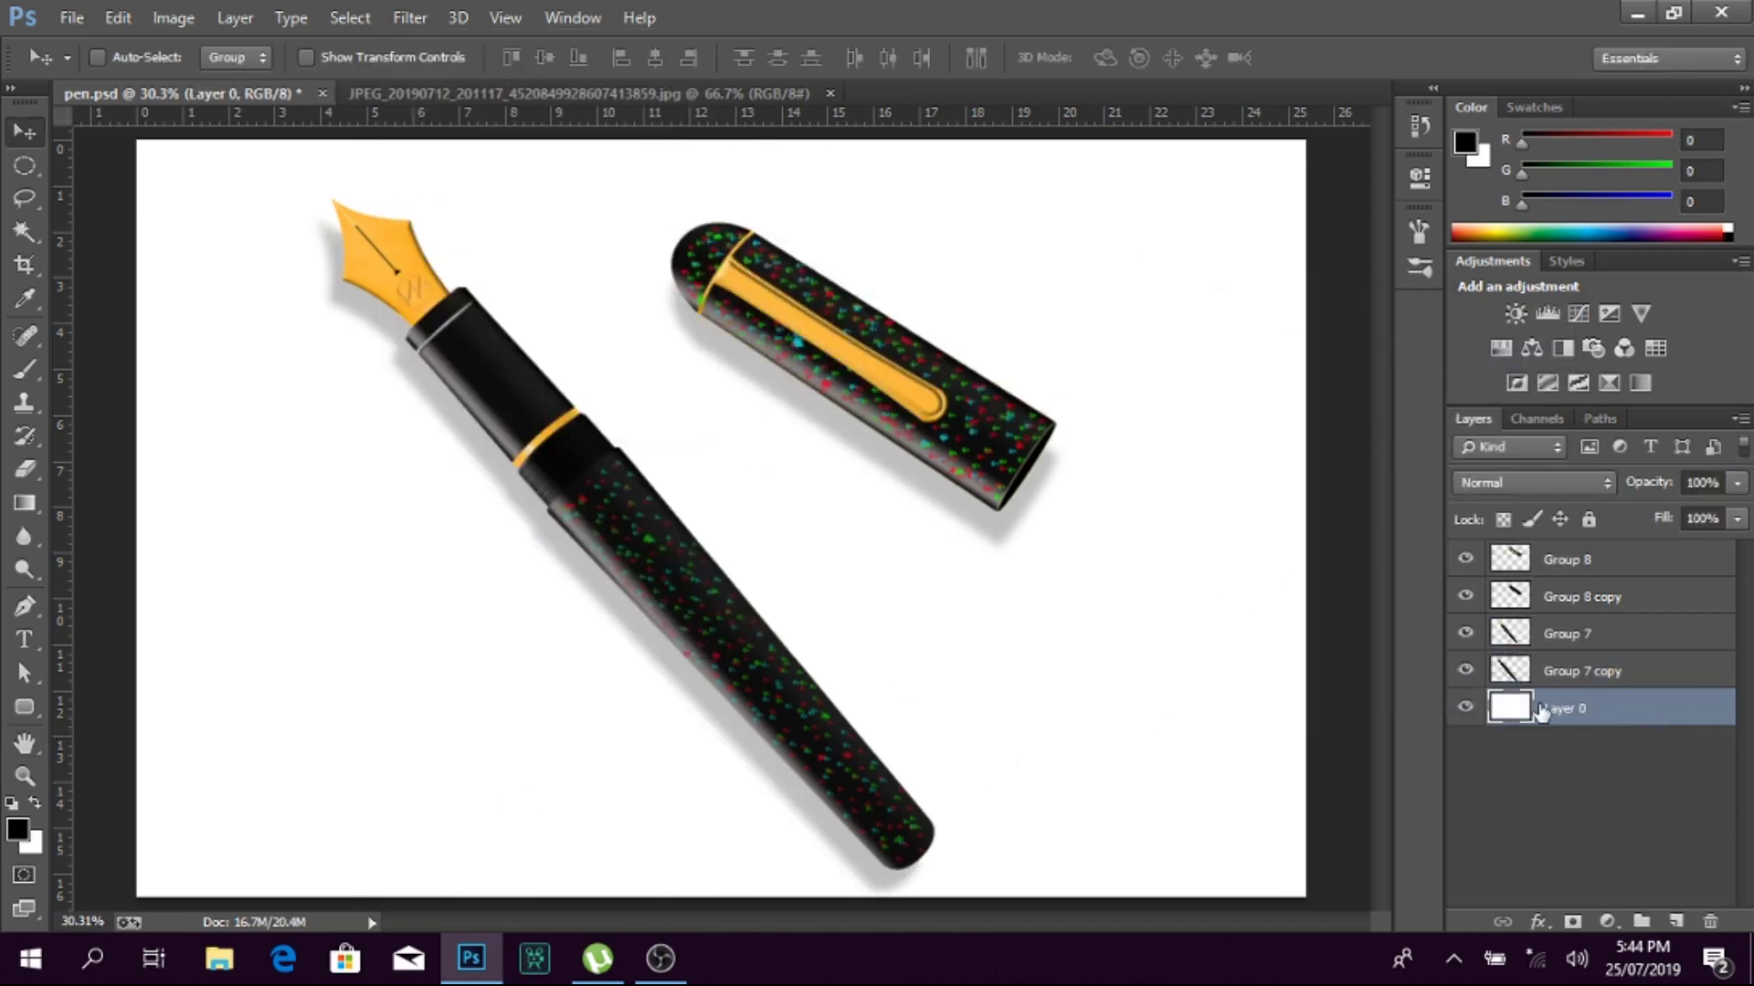
pyautogui.doubleClick(1639, 709)
pyautogui.click(969, 692)
pyautogui.click(1461, 471)
pyautogui.click(1257, 470)
pyautogui.click(1648, 297)
pyautogui.click(1674, 433)
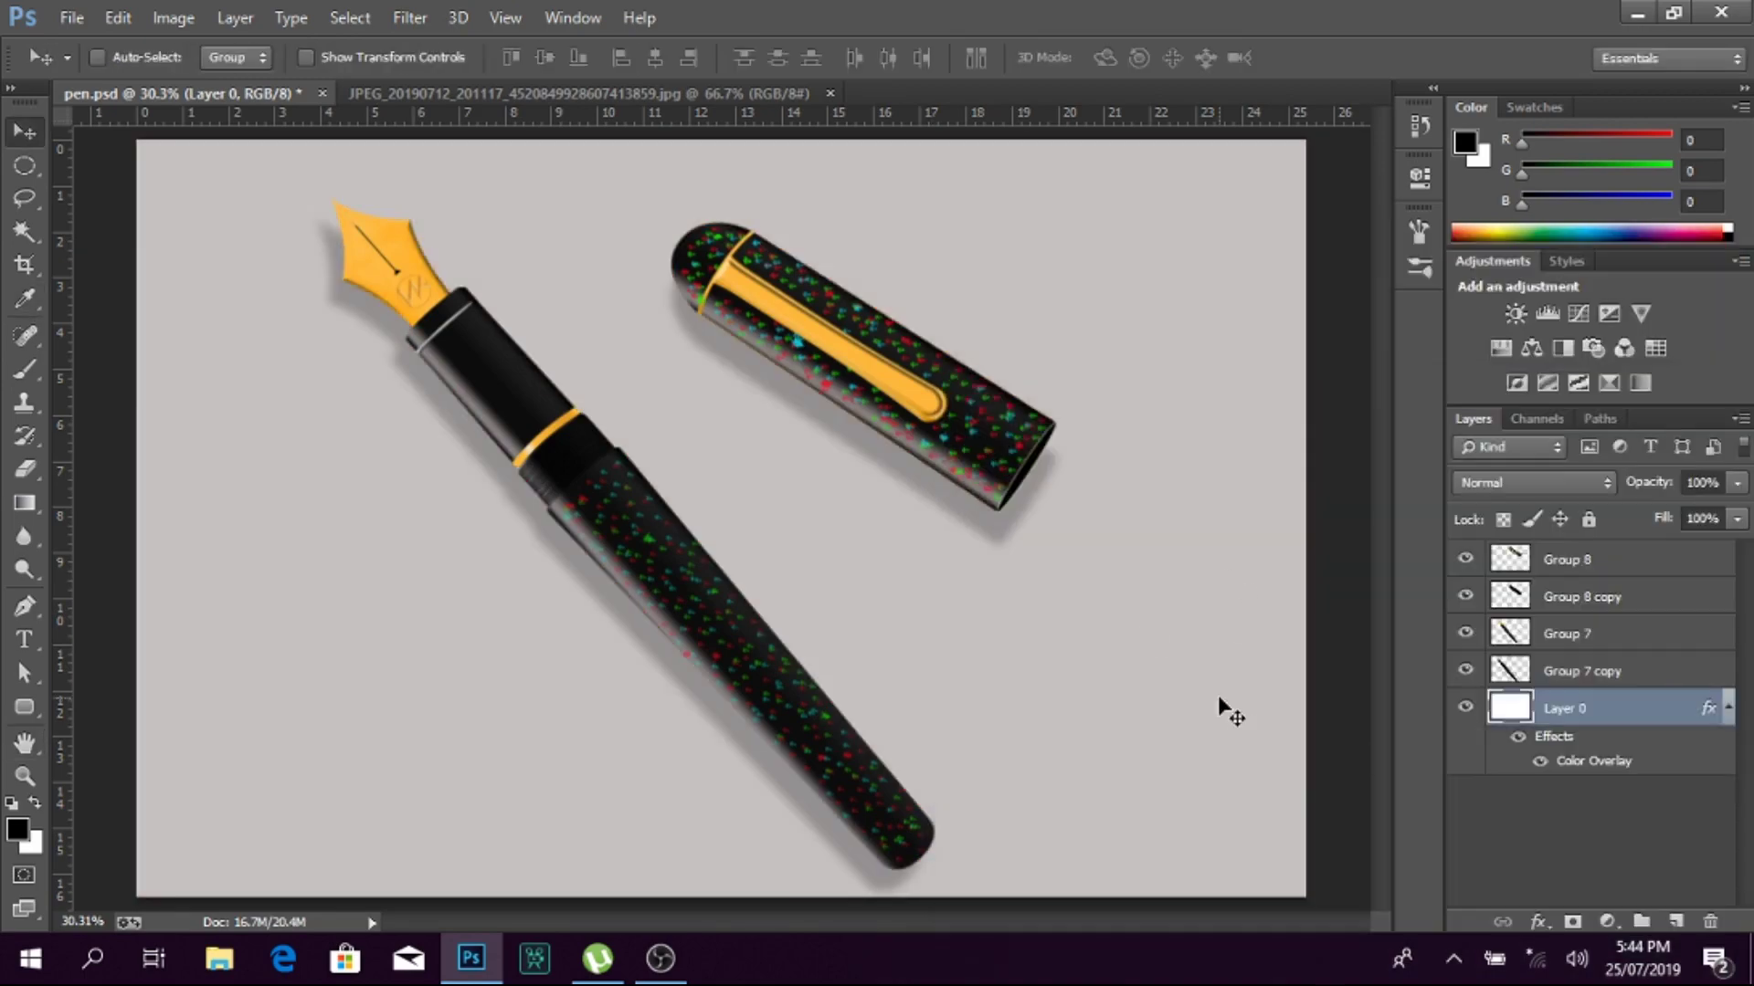